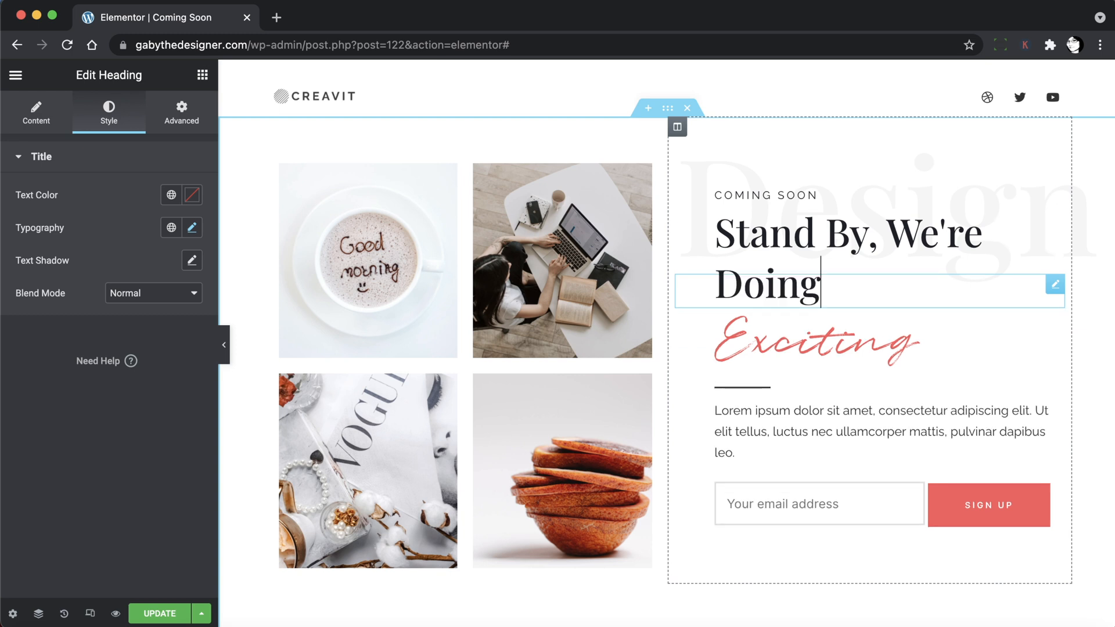
Finish the heading as "Stand By, We're Doing Something" and set its text color to green #2BD721.
type("Something")
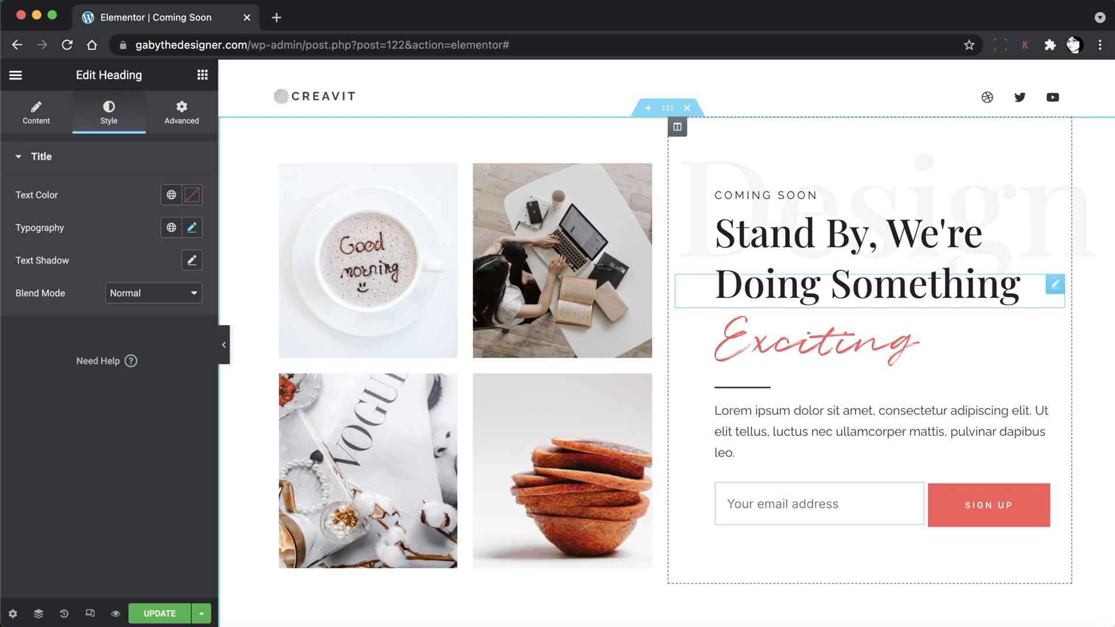
left_click(192, 195)
left_click_drag(216, 278, 262, 272)
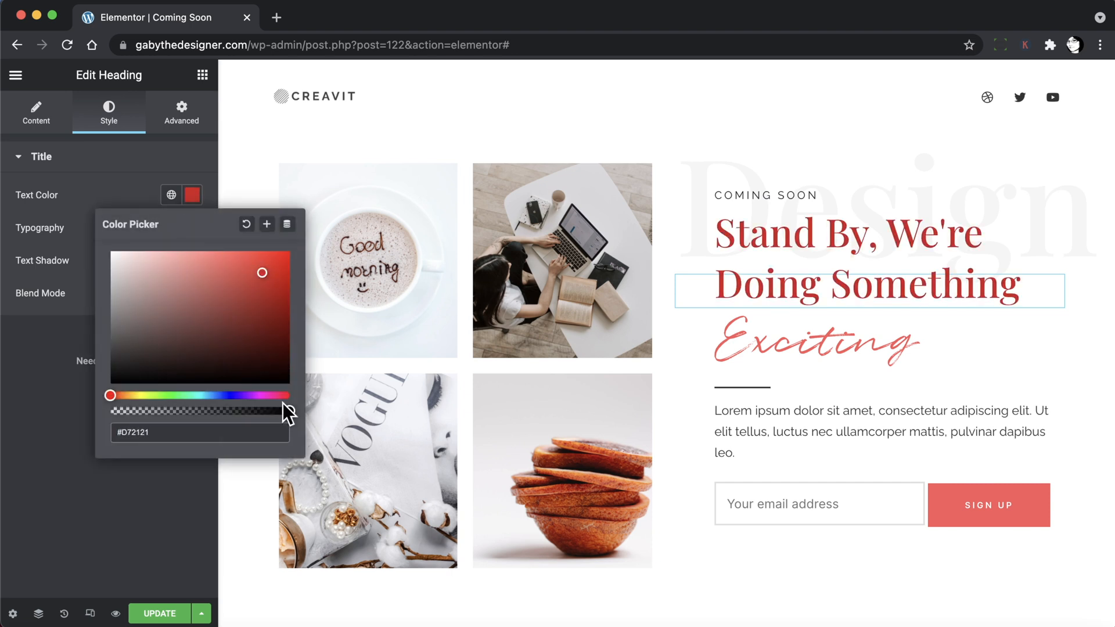
left_click_drag(279, 401, 168, 398)
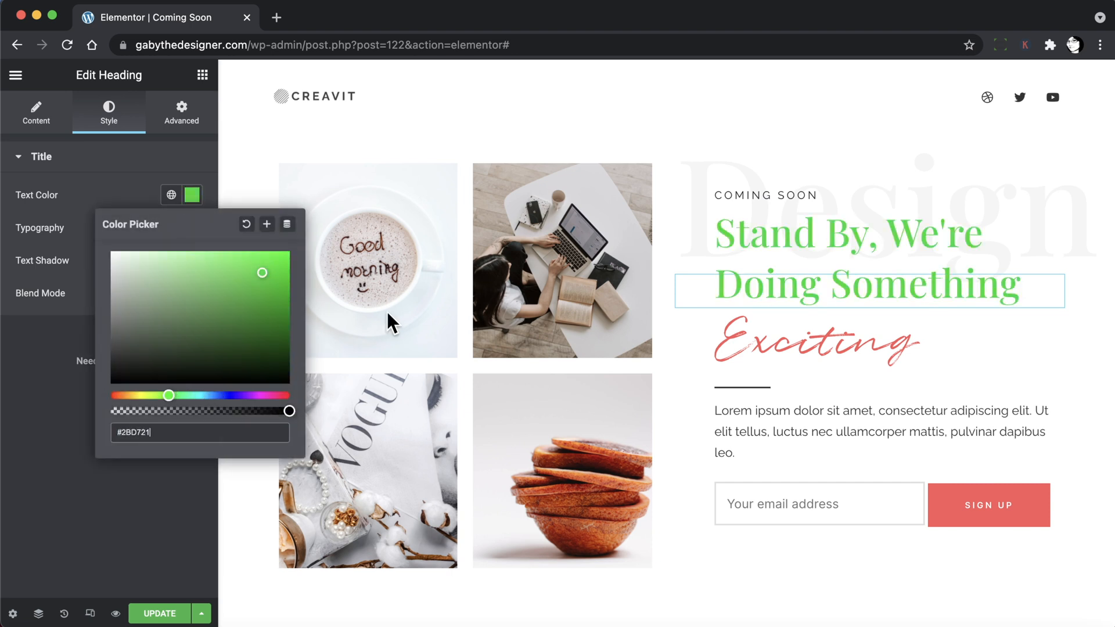
Move the text column ahead of the image grid and delete the laptop image's Call to Action widget.
left_click(697, 168)
left_click_drag(674, 127, 304, 155)
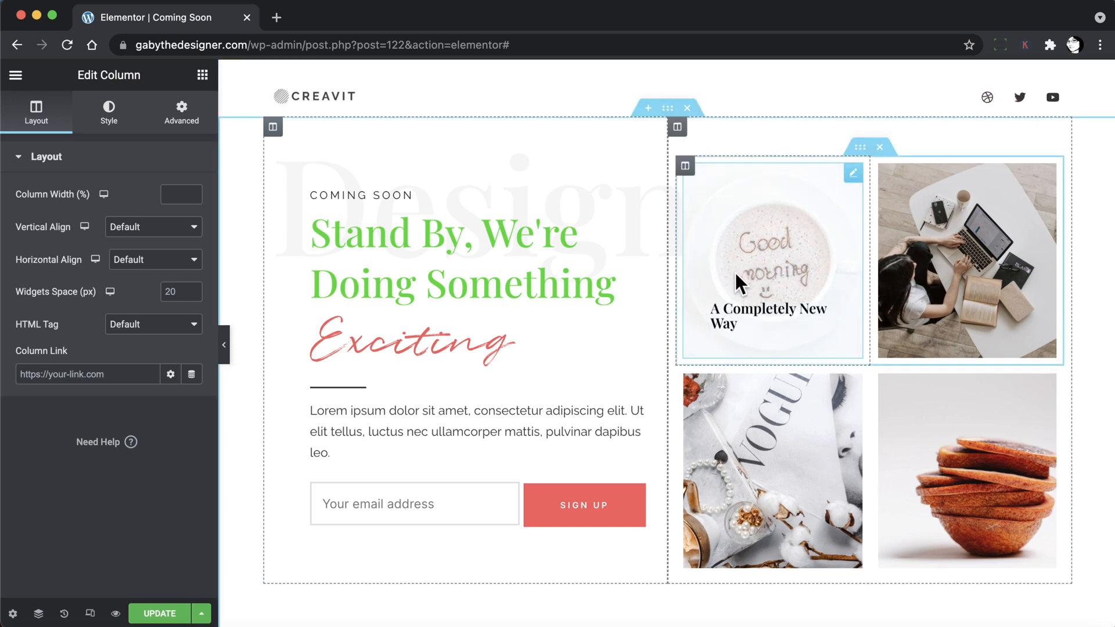
right_click(949, 229)
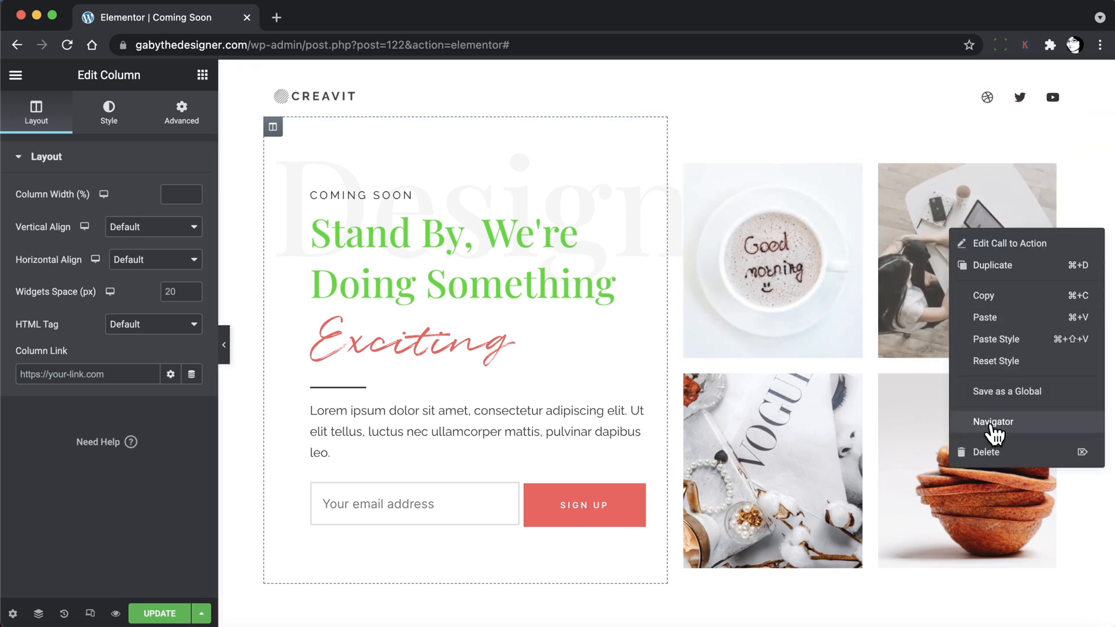
left_click(986, 452)
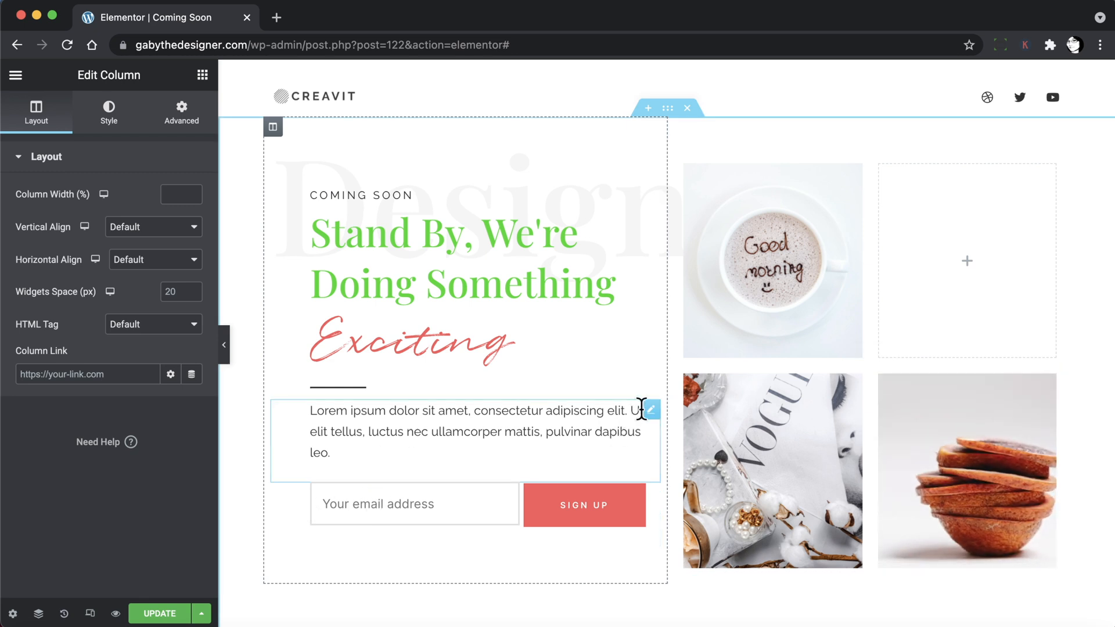
Move the Lorem ipsum text block below the email sign-up form.
left_click_drag(642, 409, 605, 512)
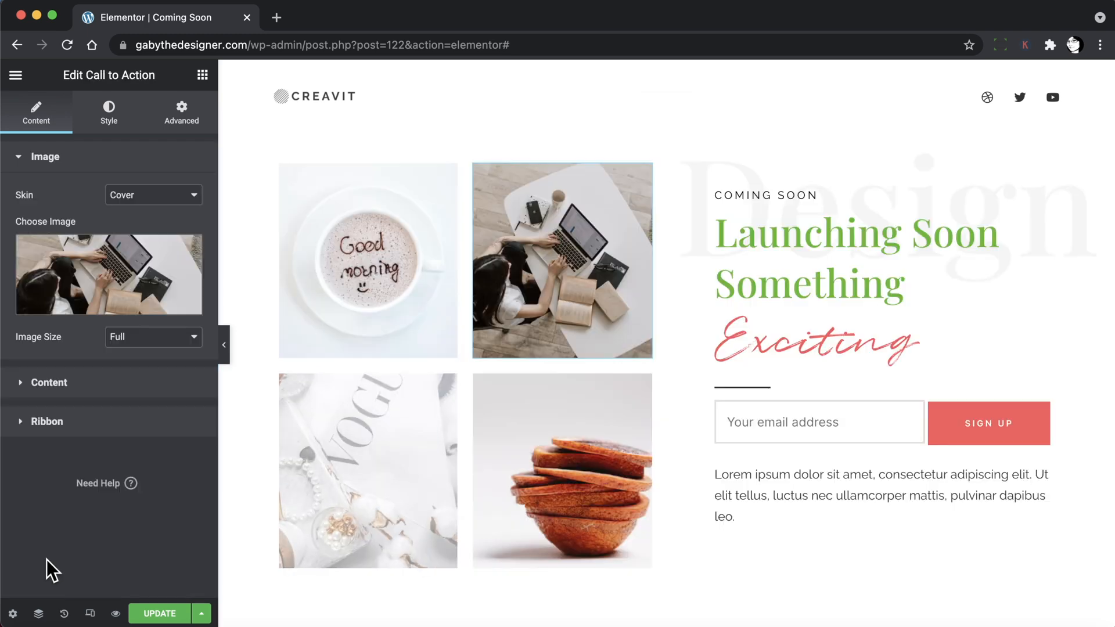
Preview the Coming Soon page in responsive mode and review its mobile and tablet layouts.
left_click(90, 614)
scroll(558, 284, "down", 10)
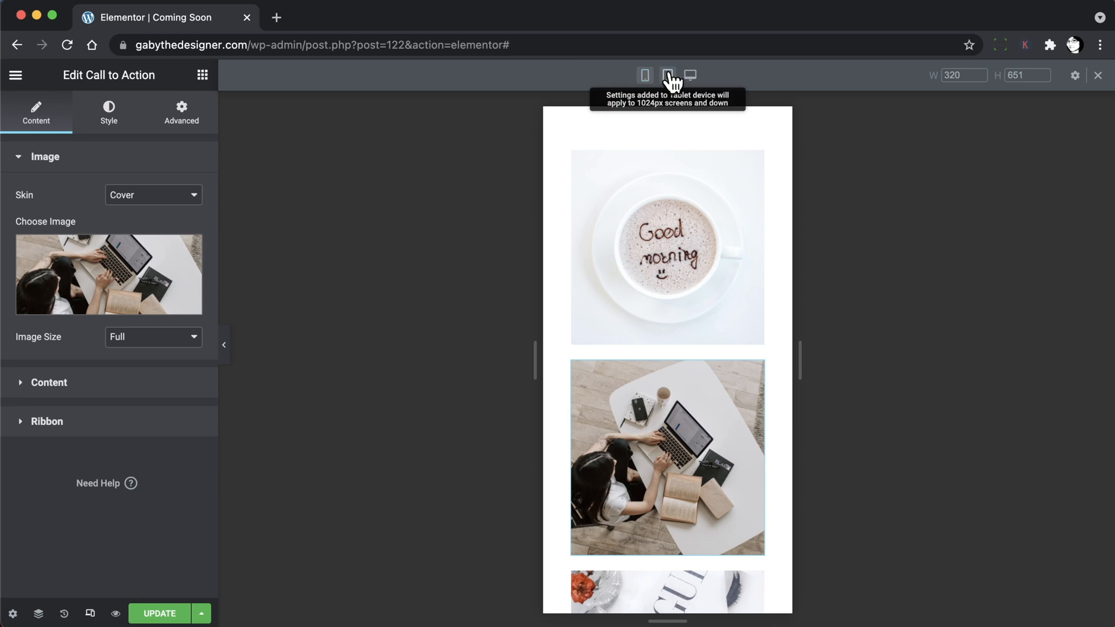
left_click(667, 75)
scroll(708, 254, "up", 10)
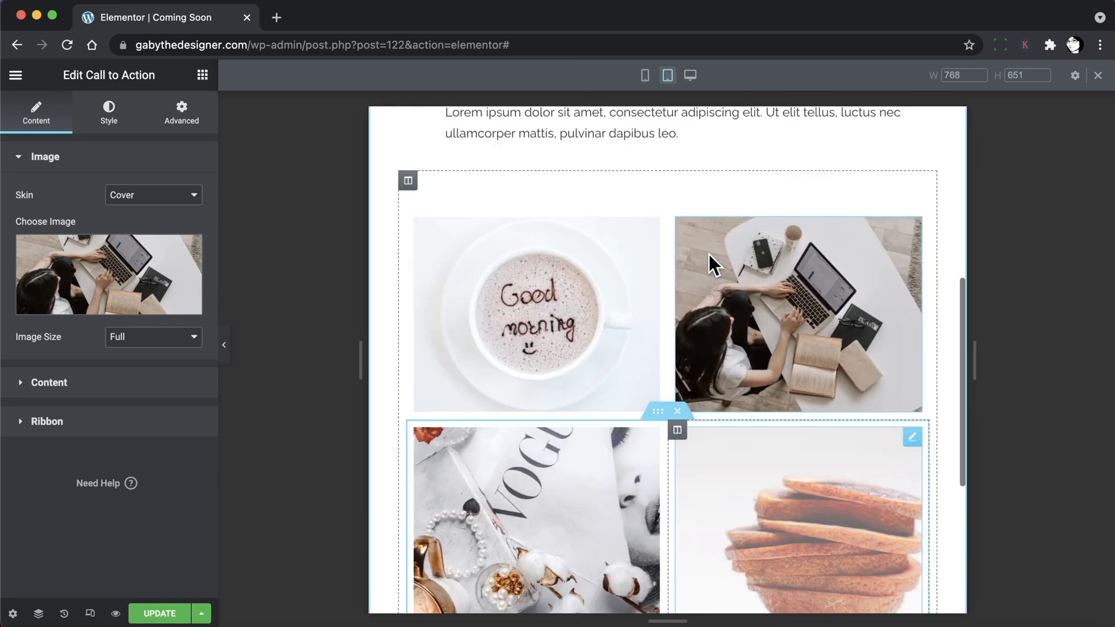
scroll(709, 254, "down", 3)
scroll(709, 255, "down", 15)
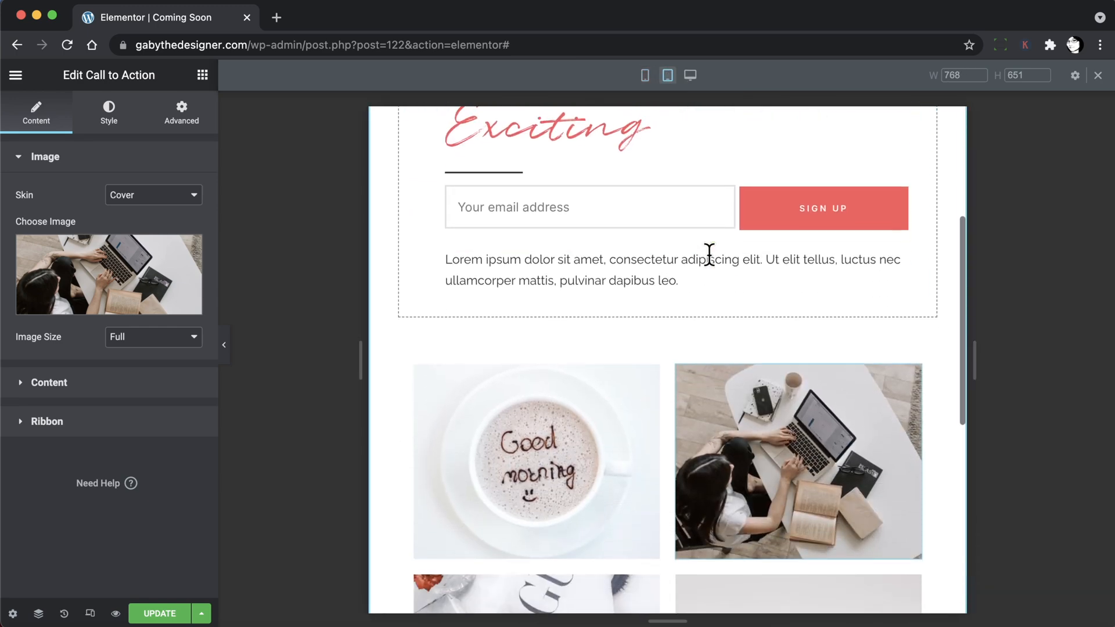
scroll(709, 253, "up", 15)
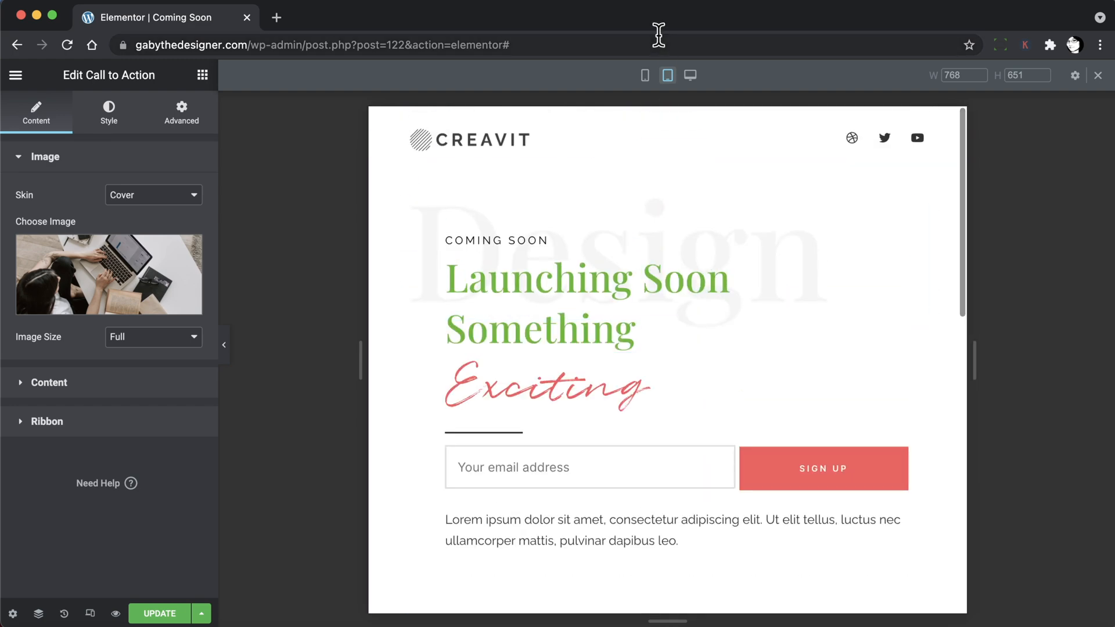
Switch the responsive preview back to mobile and review the layout down the page.
left_click(645, 77)
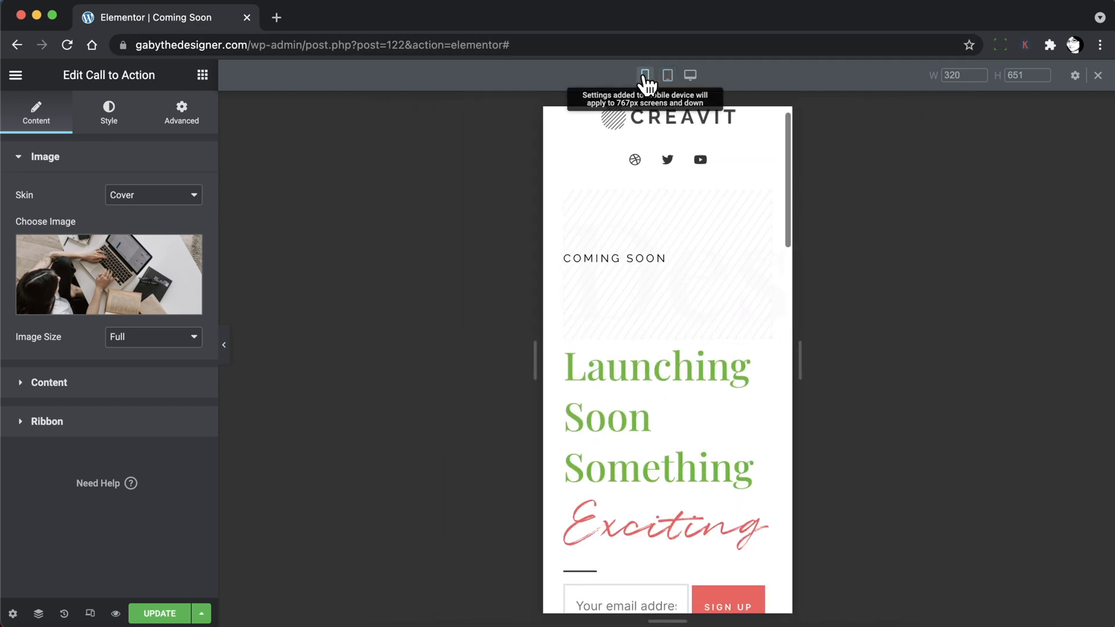
scroll(655, 211, "down", 10)
scroll(658, 298, "down", 10)
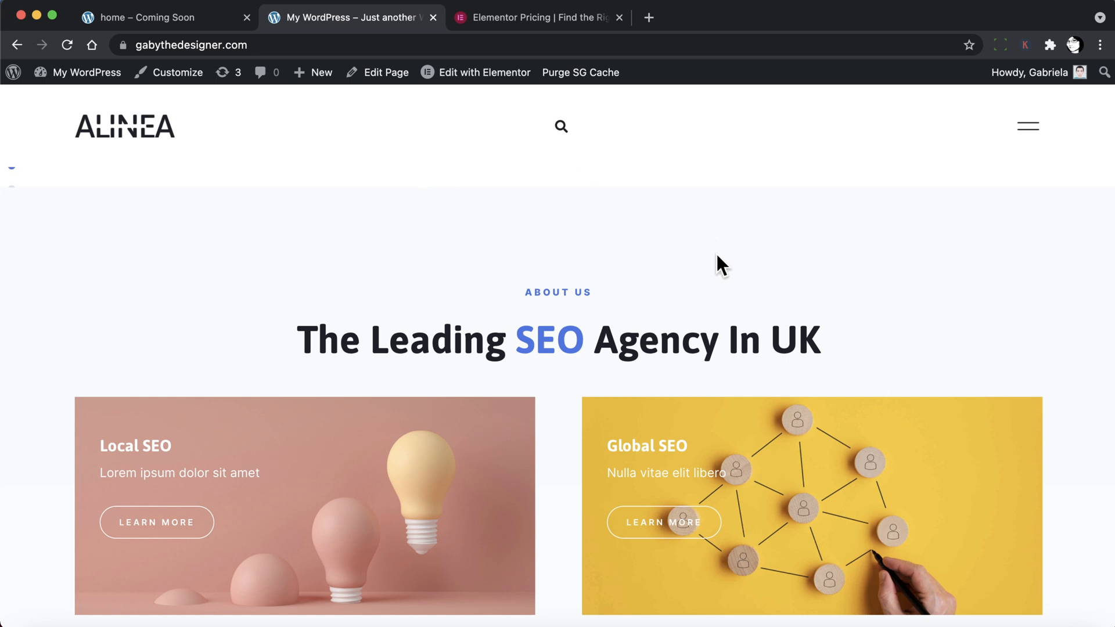
Examine the ALINEA home page's header, About Us section and Services section.
scroll(717, 255, "down", 1)
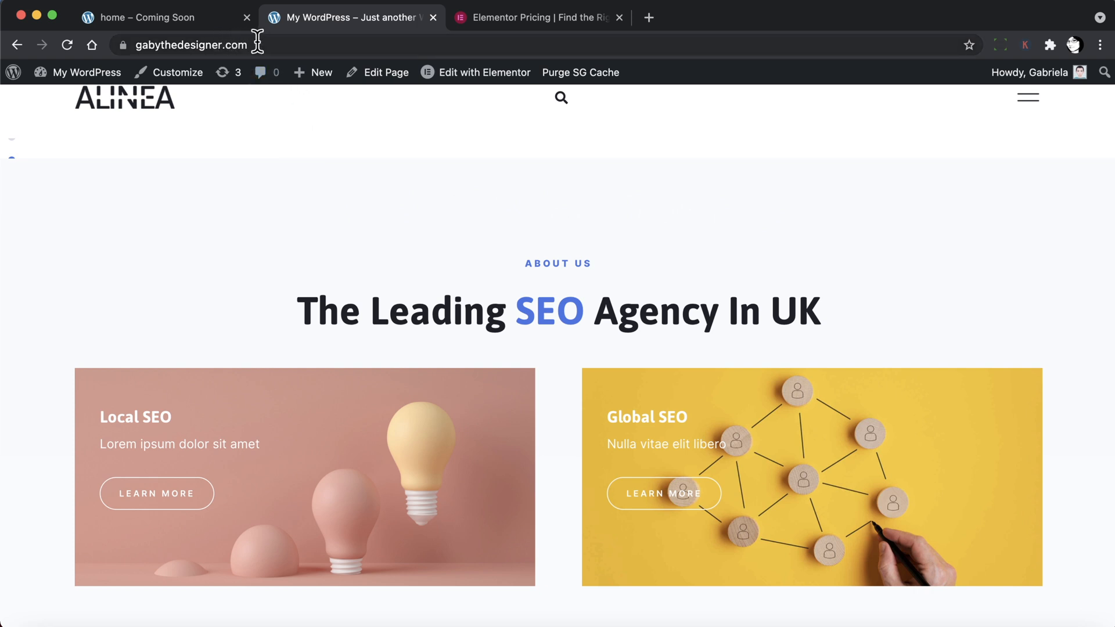
scroll(278, 176, "up", 1)
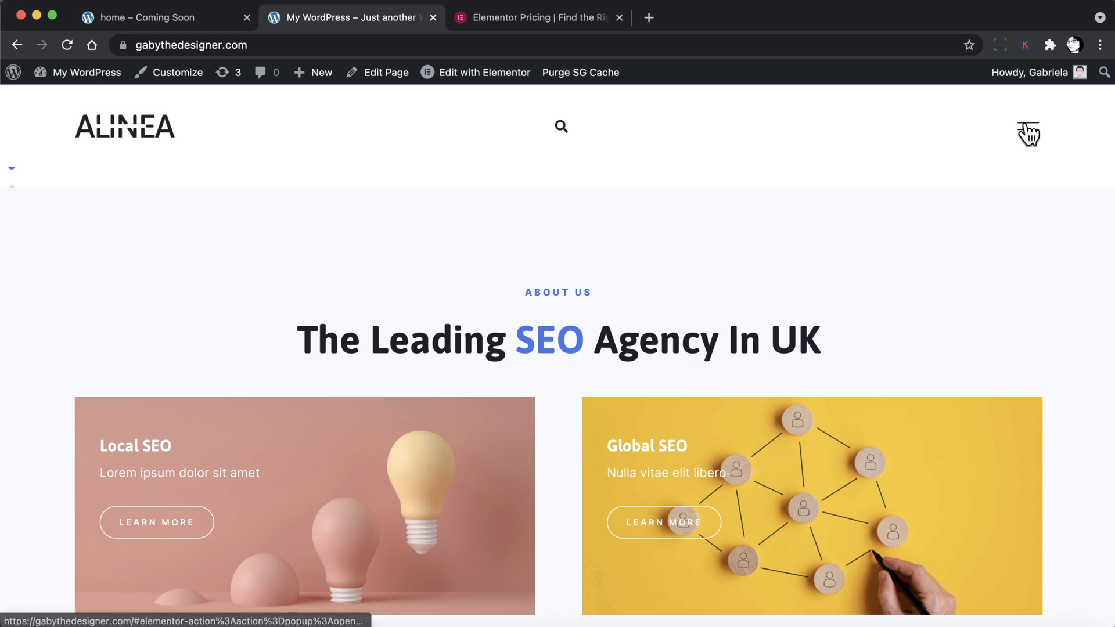
scroll(759, 227, "down", 3)
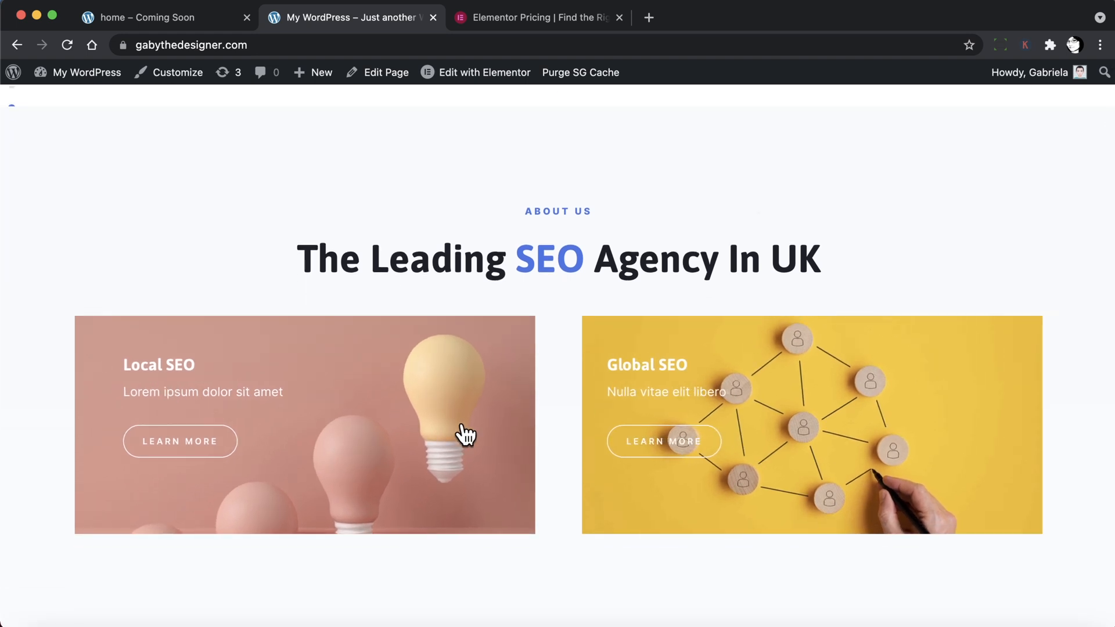
scroll(463, 436, "down", 10)
scroll(465, 433, "down", 3)
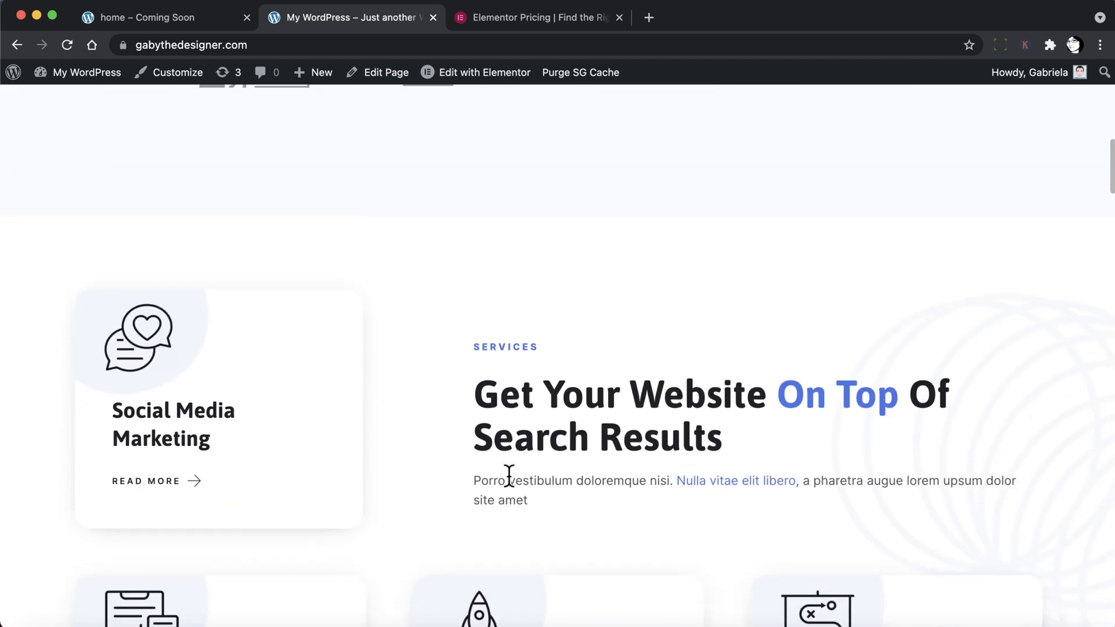
scroll(511, 476, "down", 9)
scroll(513, 479, "up", 20)
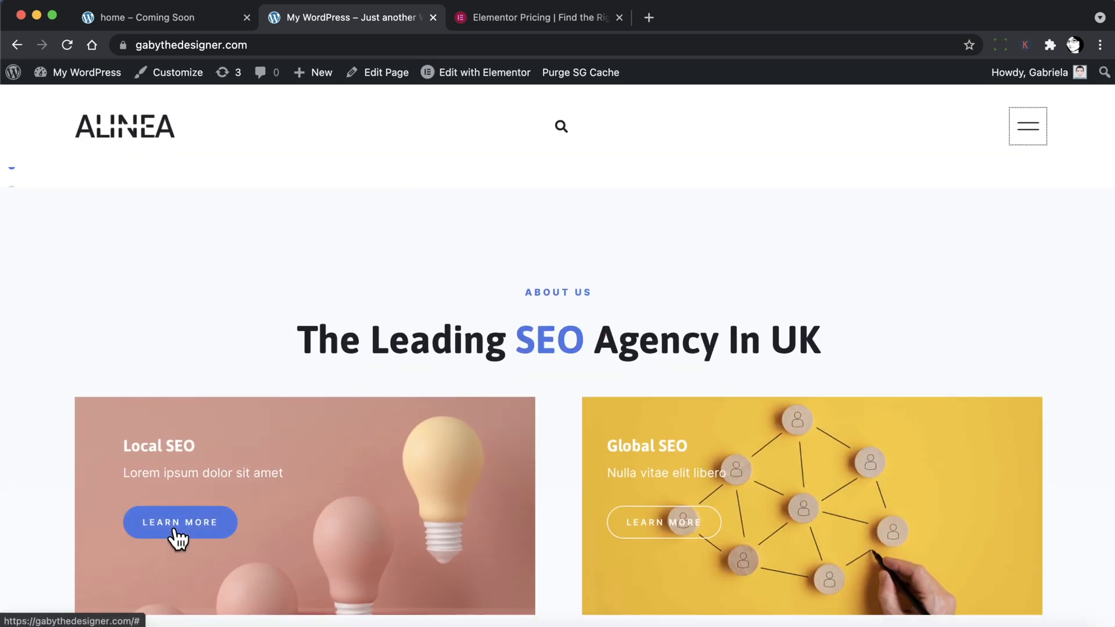
Try the Local SEO card's Learn More link and examine the service cards, client logos and Services section.
left_click(176, 535)
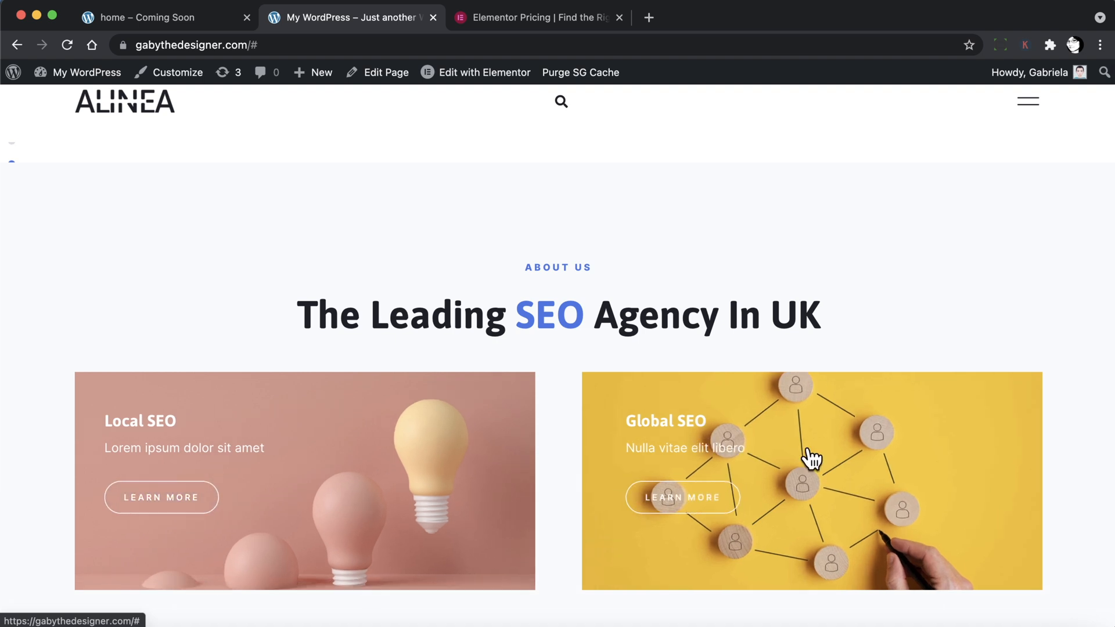
scroll(811, 459, "down", 5)
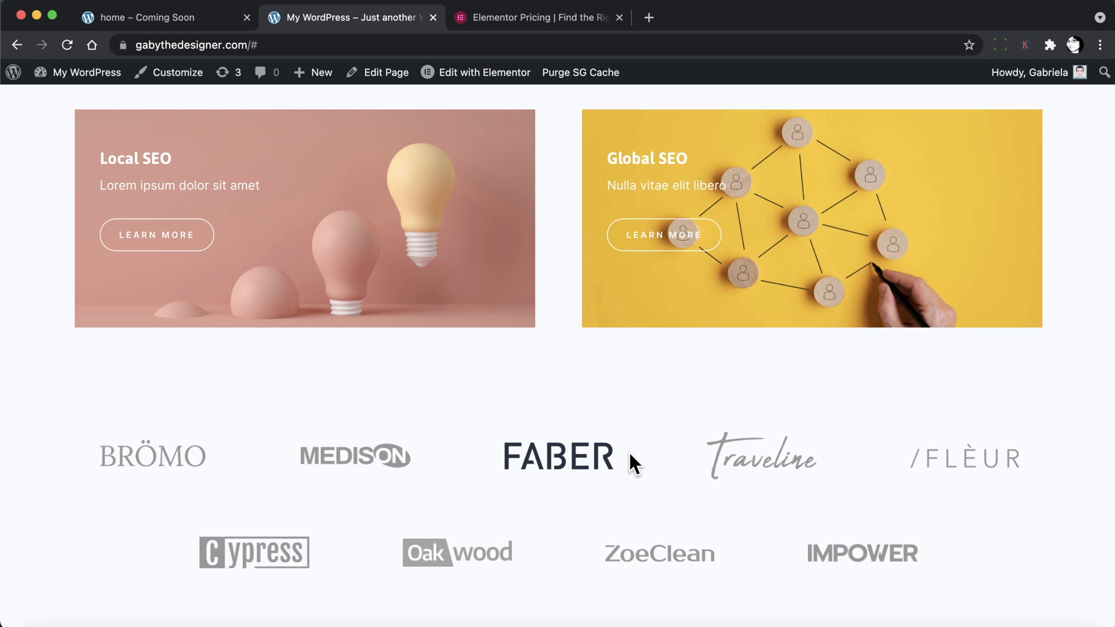
scroll(630, 459, "down", 2)
scroll(630, 455, "down", 1)
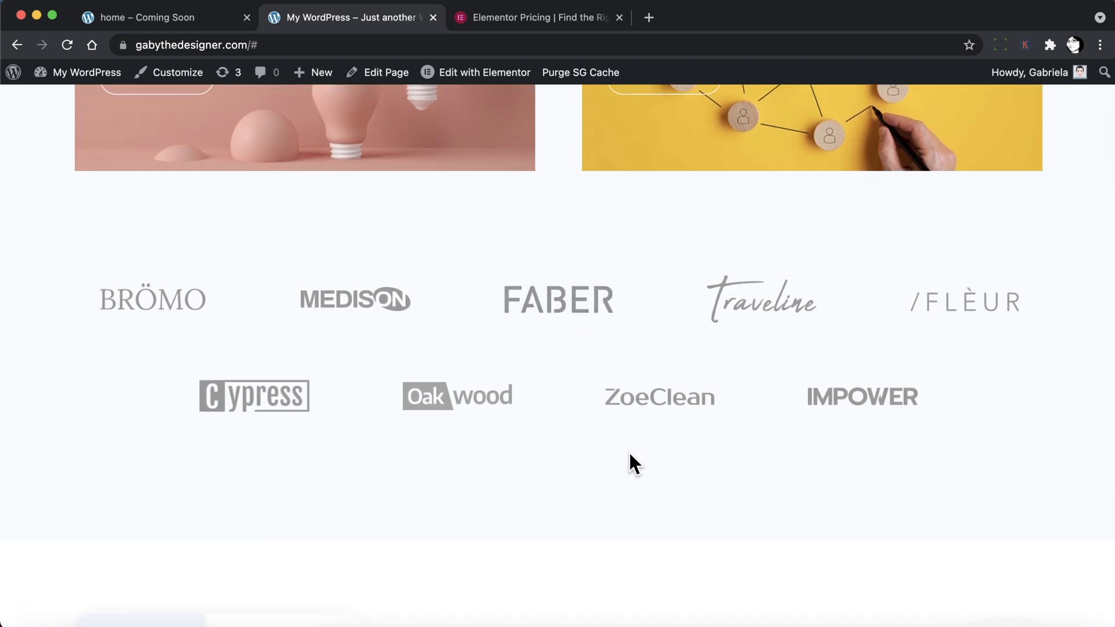
scroll(630, 455, "down", 1)
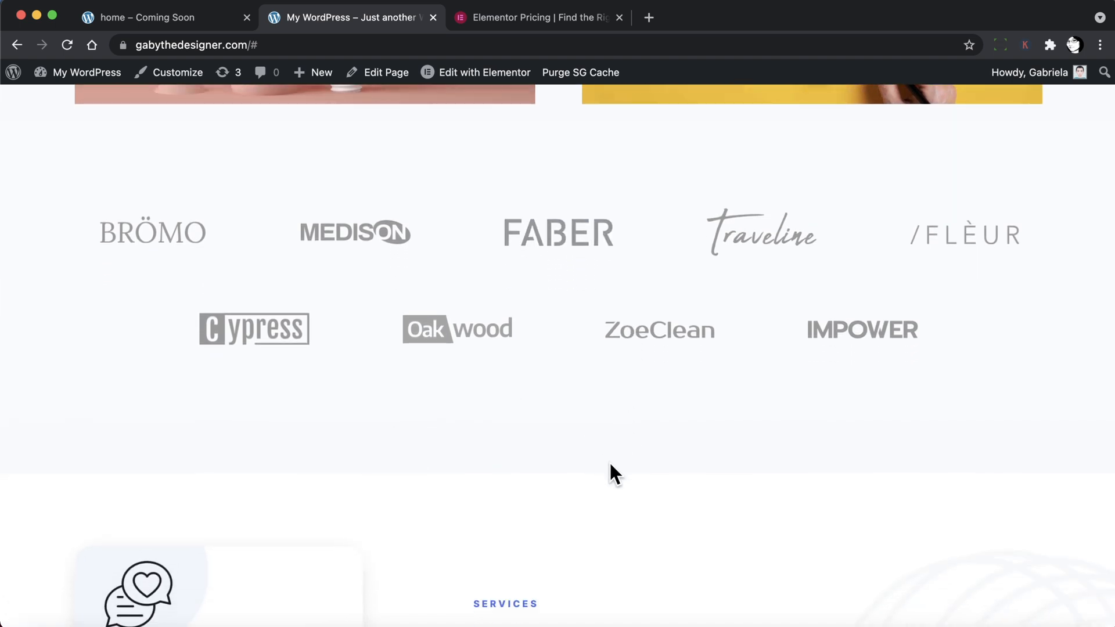
scroll(610, 462, "down", 2)
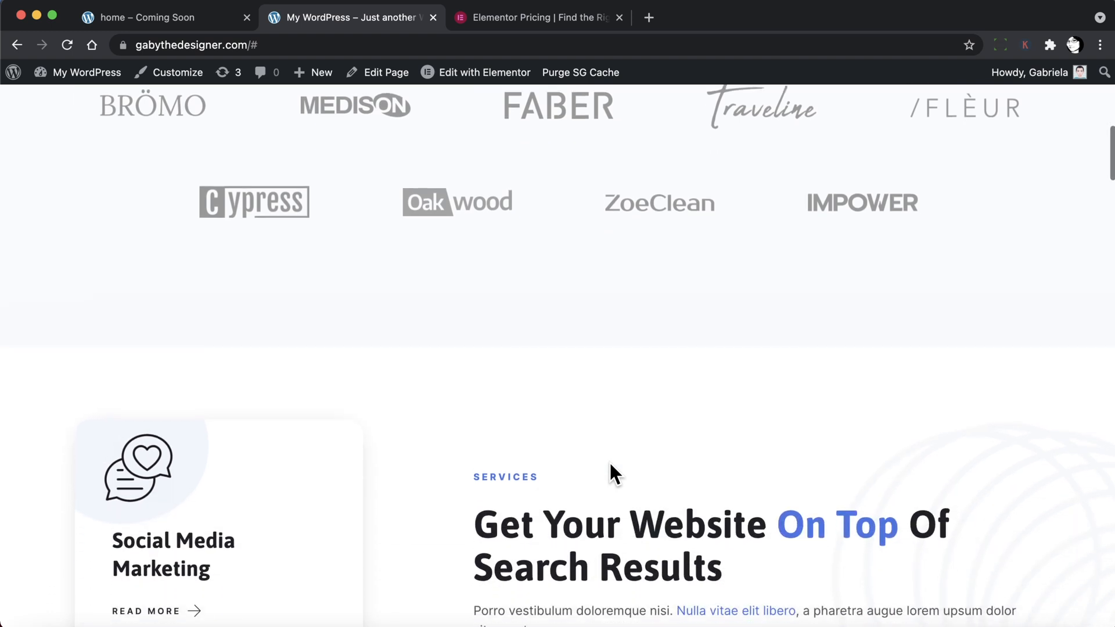
scroll(610, 463, "down", 5)
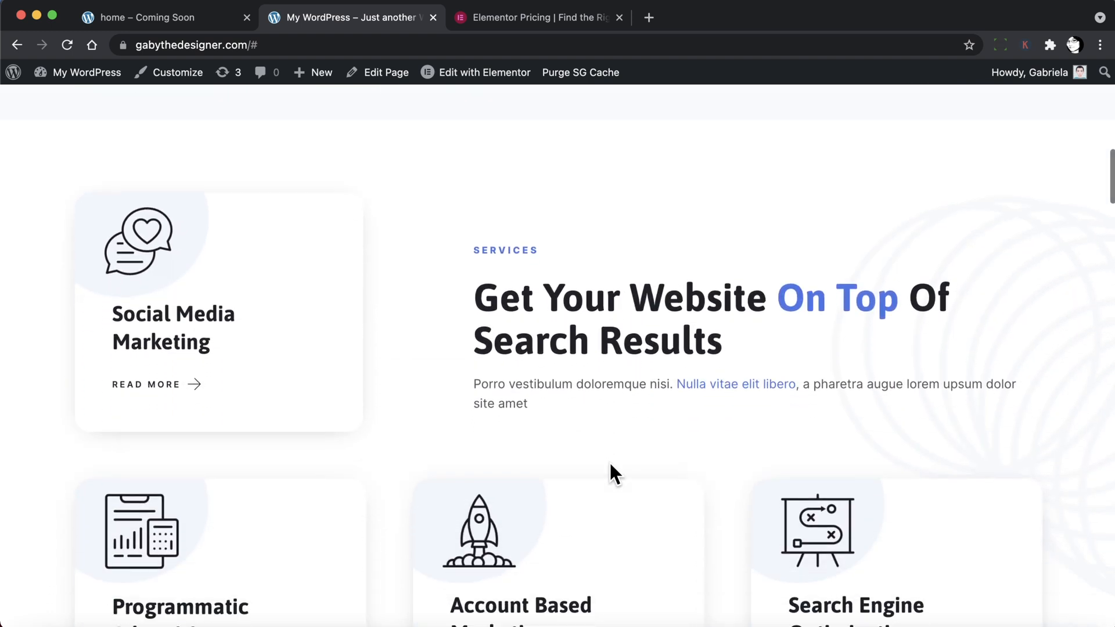
scroll(610, 462, "down", 5)
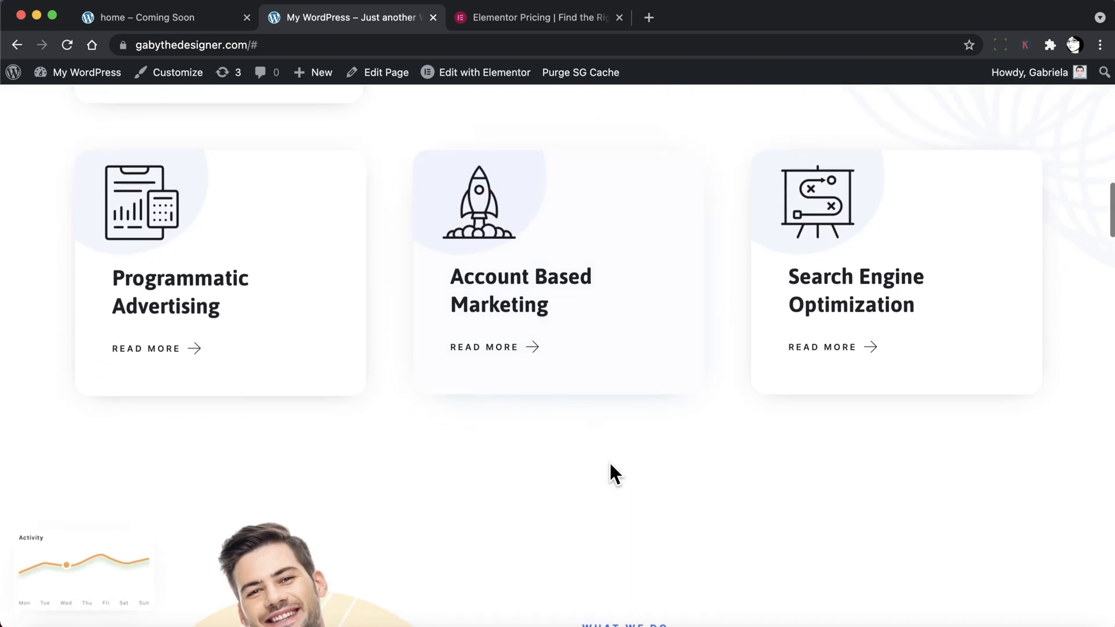
scroll(610, 463, "down", 4)
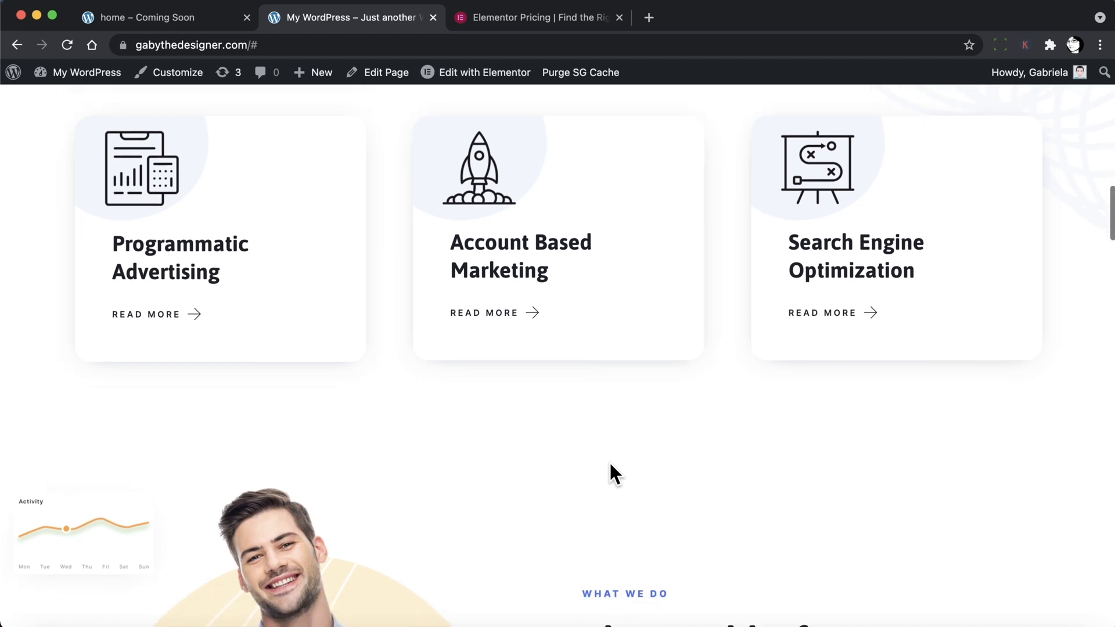
scroll(610, 463, "up", 4)
scroll(610, 463, "up", 6)
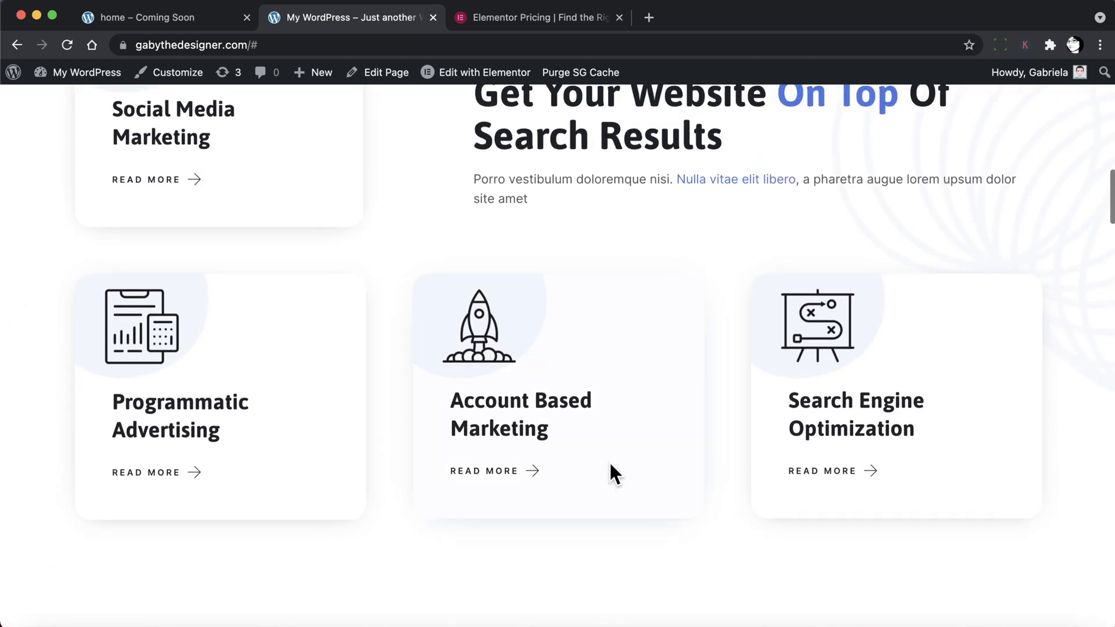
scroll(610, 462, "up", 5)
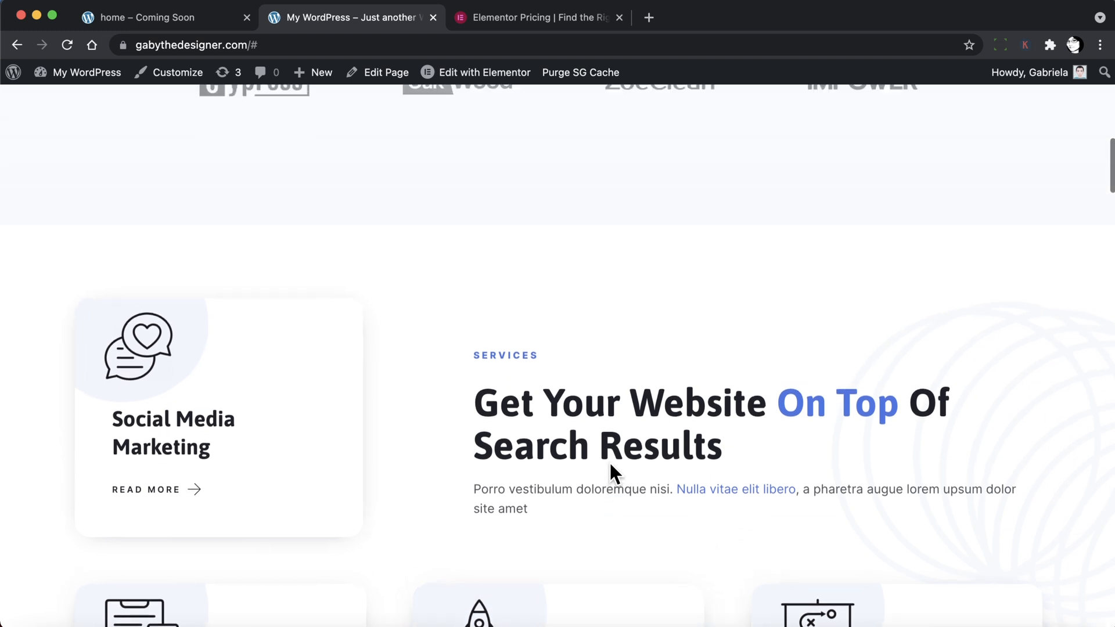
scroll(608, 462, "up", 4)
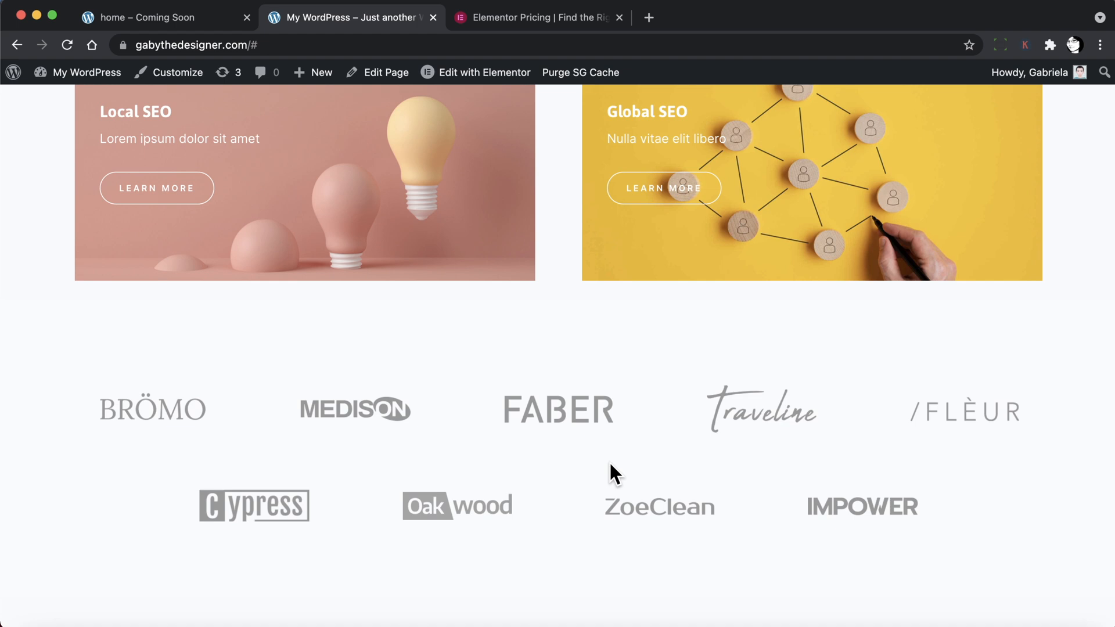
scroll(610, 462, "up", 5)
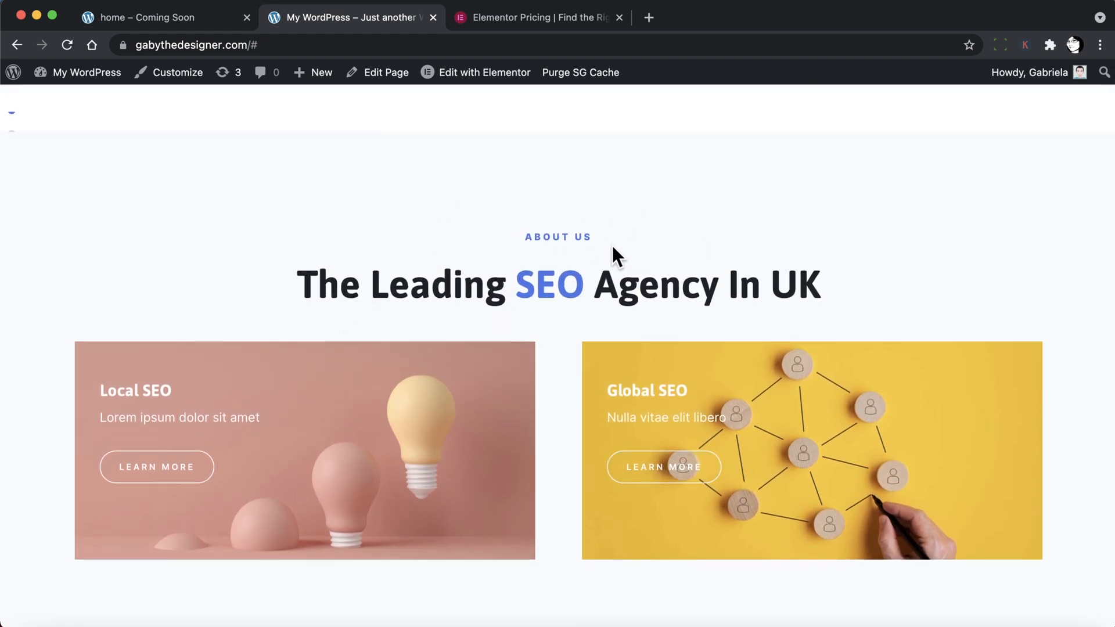
scroll(617, 249, "up", 1)
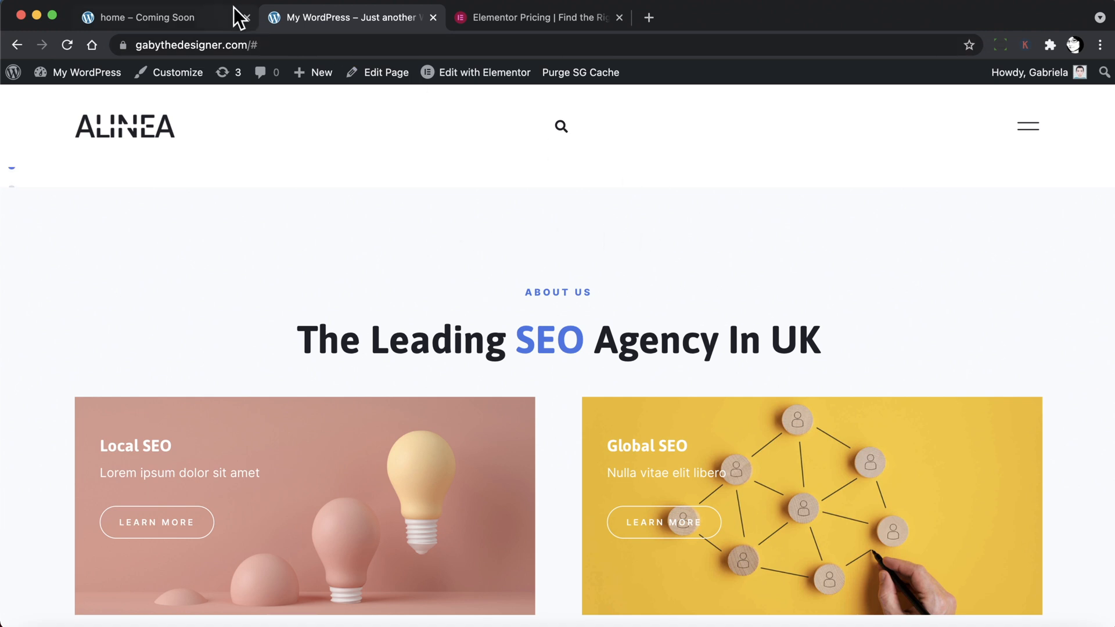
Switch to the Coming Soon page and highlight the Elementor plugin in the installed plugins list.
left_click(187, 21)
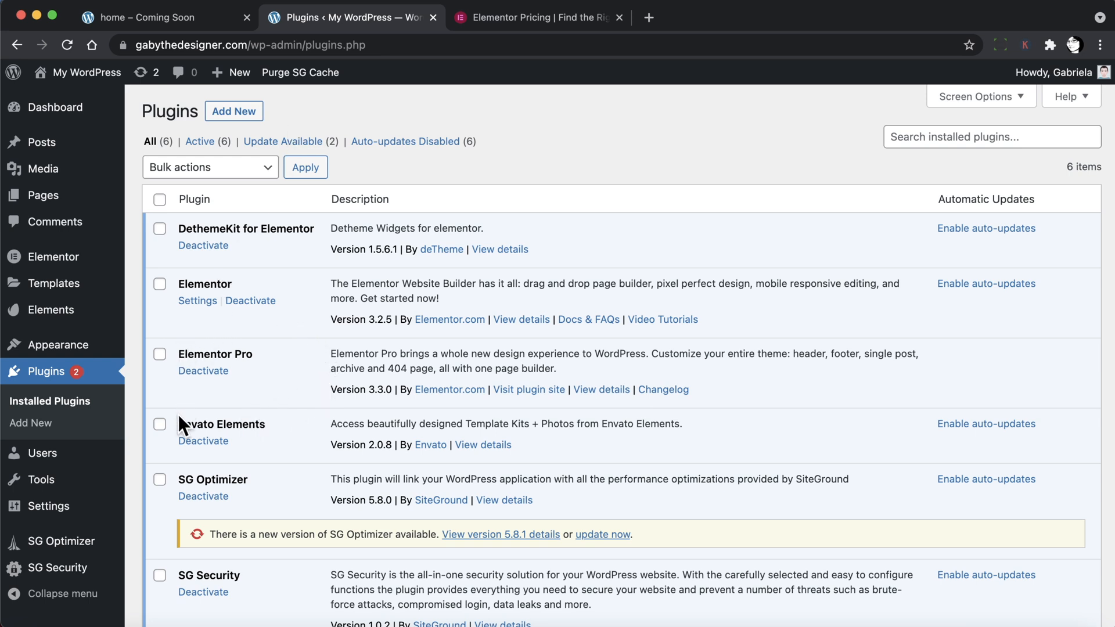
left_click_drag(174, 283, 242, 284)
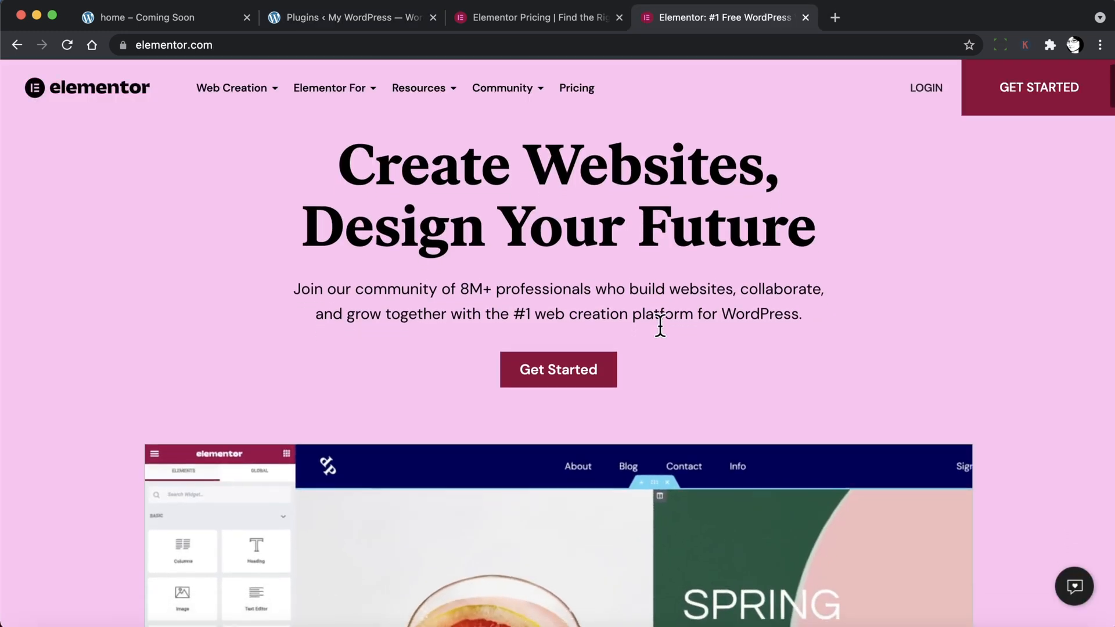
Review the Elementor website's home page down to its drag-and-drop editor, widgets and design feature descriptions.
scroll(660, 326, "down", 10)
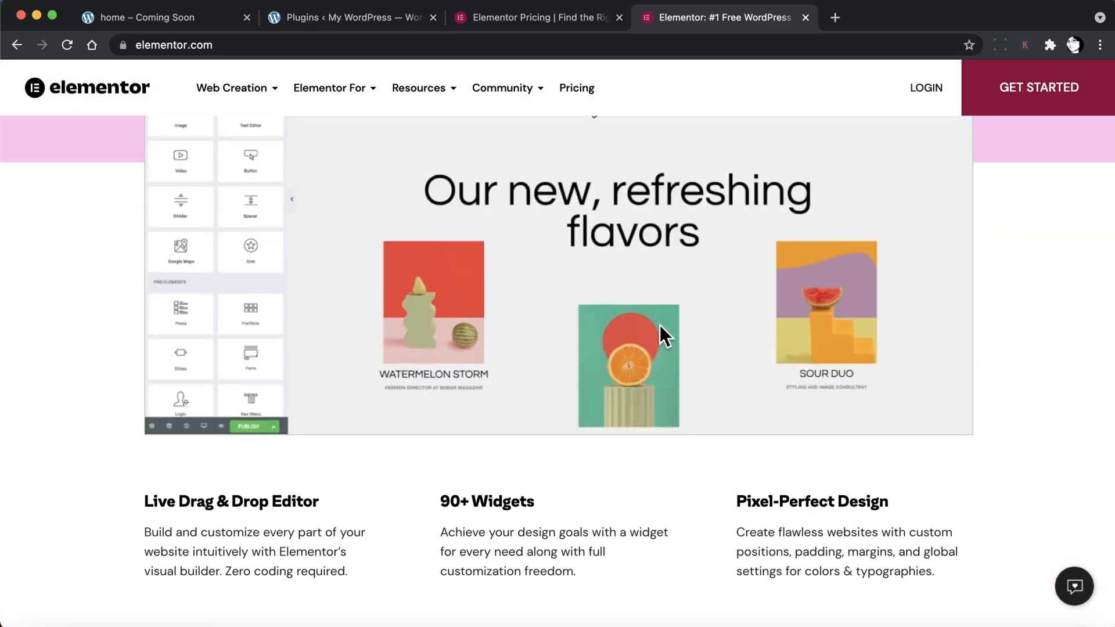
scroll(660, 326, "down", 2)
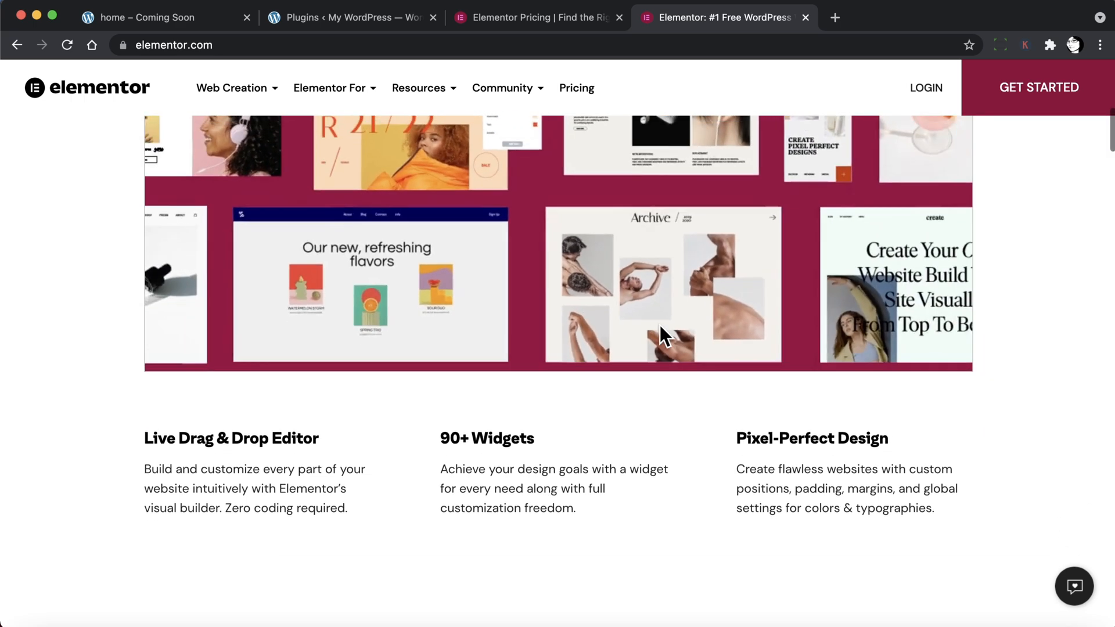
Review the Coming Soon page and the Elementor home page's headline, editor preview and sample website designs.
scroll(660, 326, "up", 5)
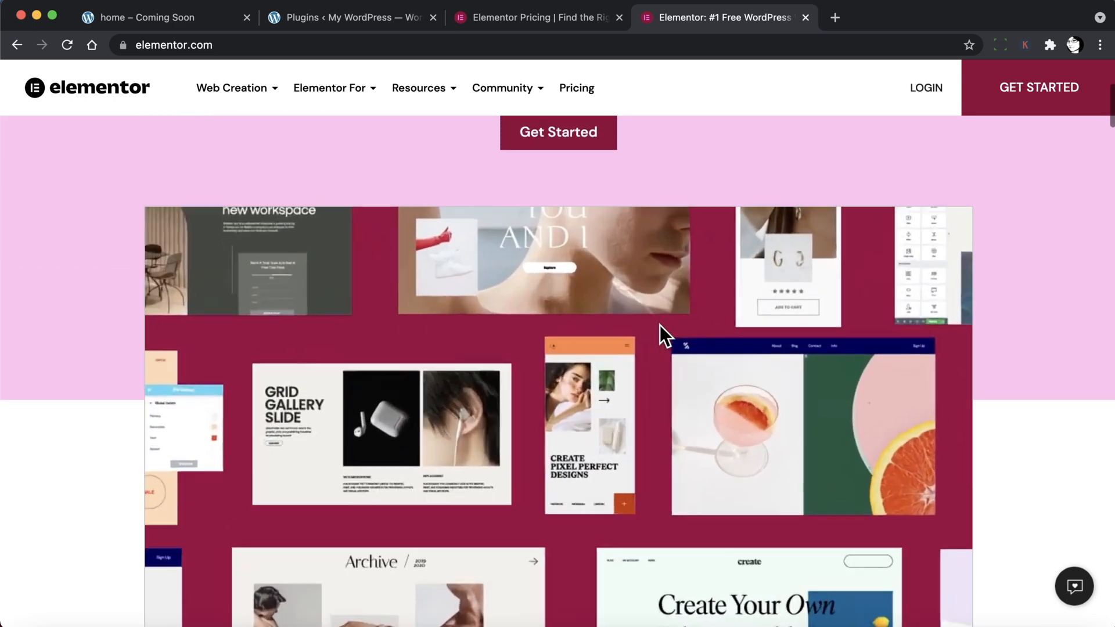
scroll(660, 325, "up", 5)
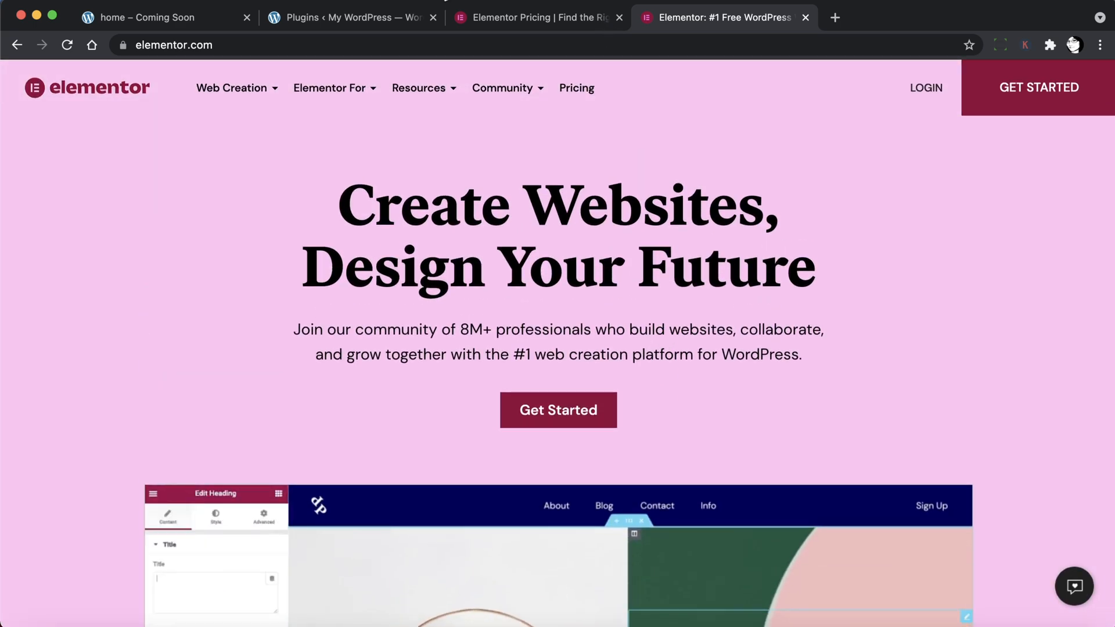
left_click(186, 19)
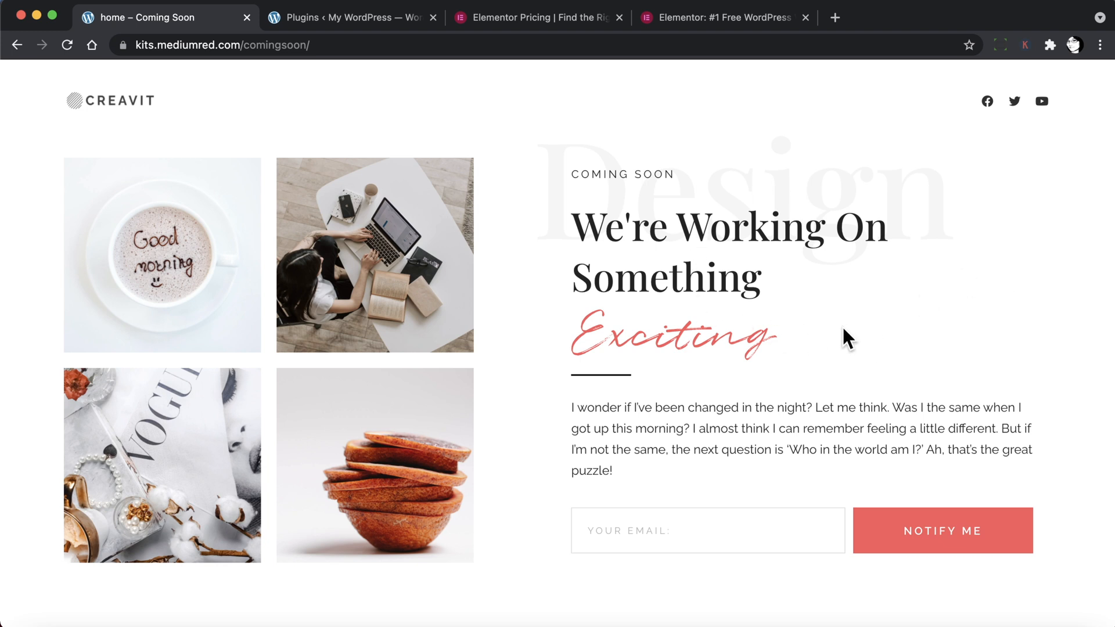
left_click(723, 18)
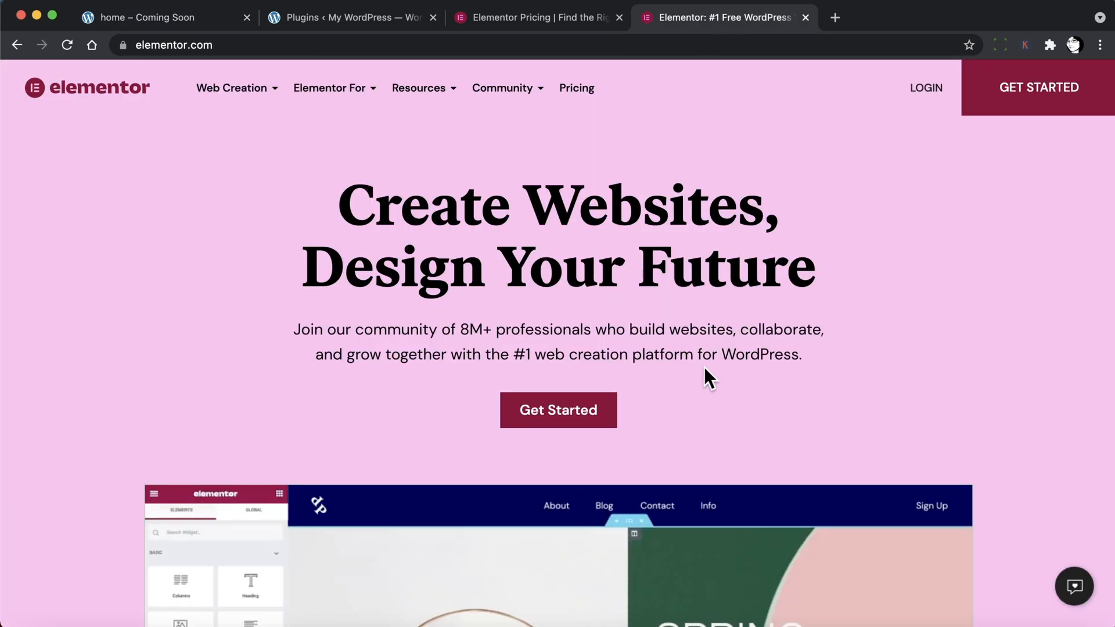
scroll(704, 377, "down", 1)
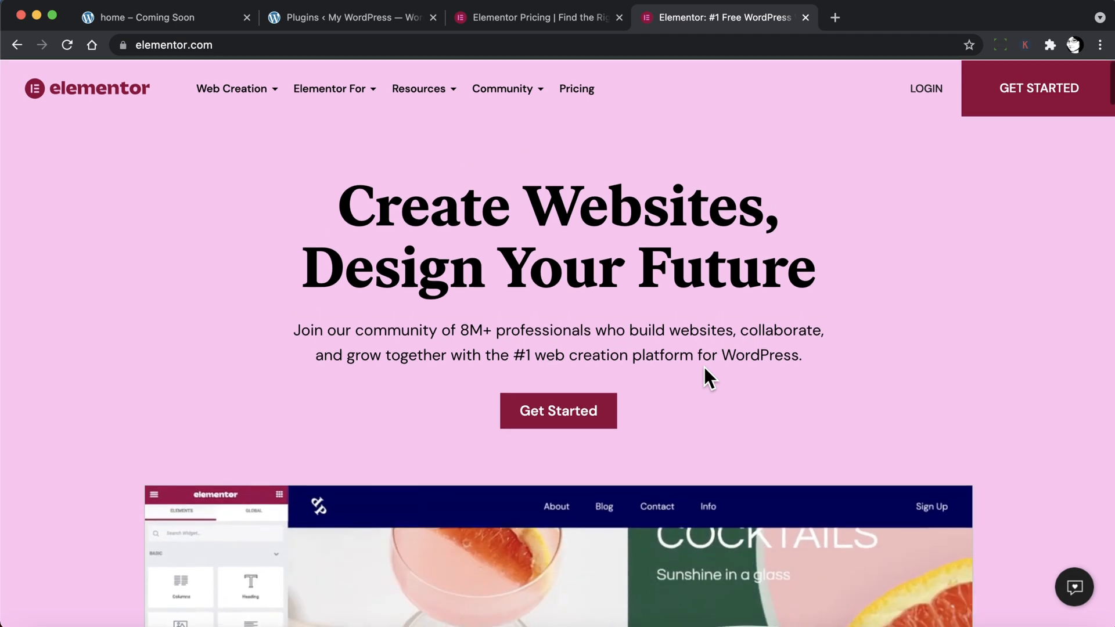
scroll(704, 367, "down", 3)
scroll(704, 365, "down", 3)
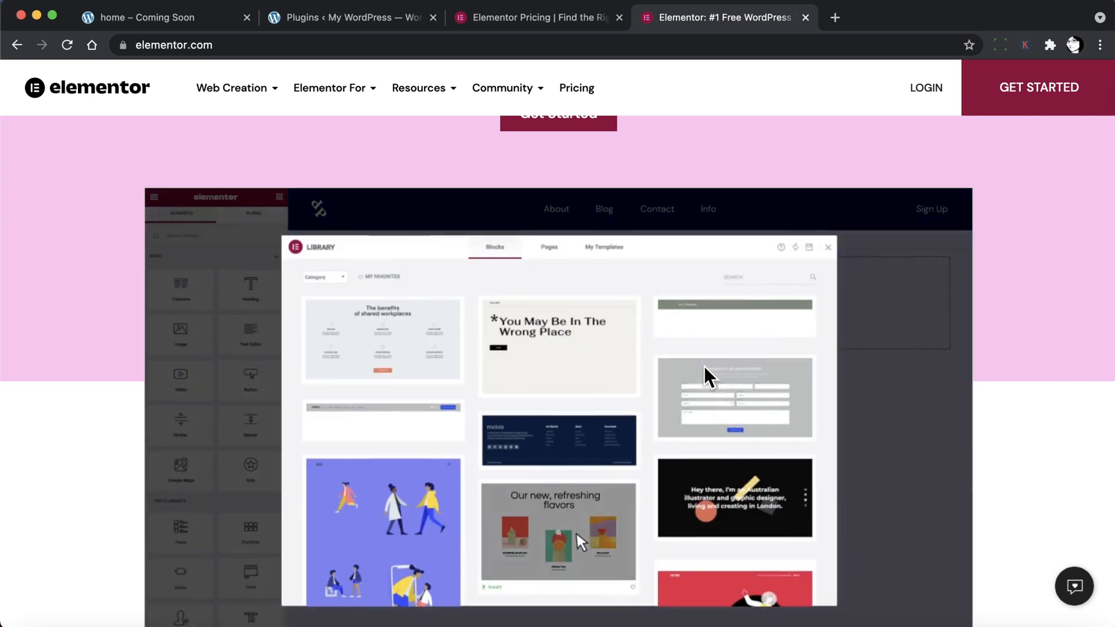
scroll(704, 366, "down", 2)
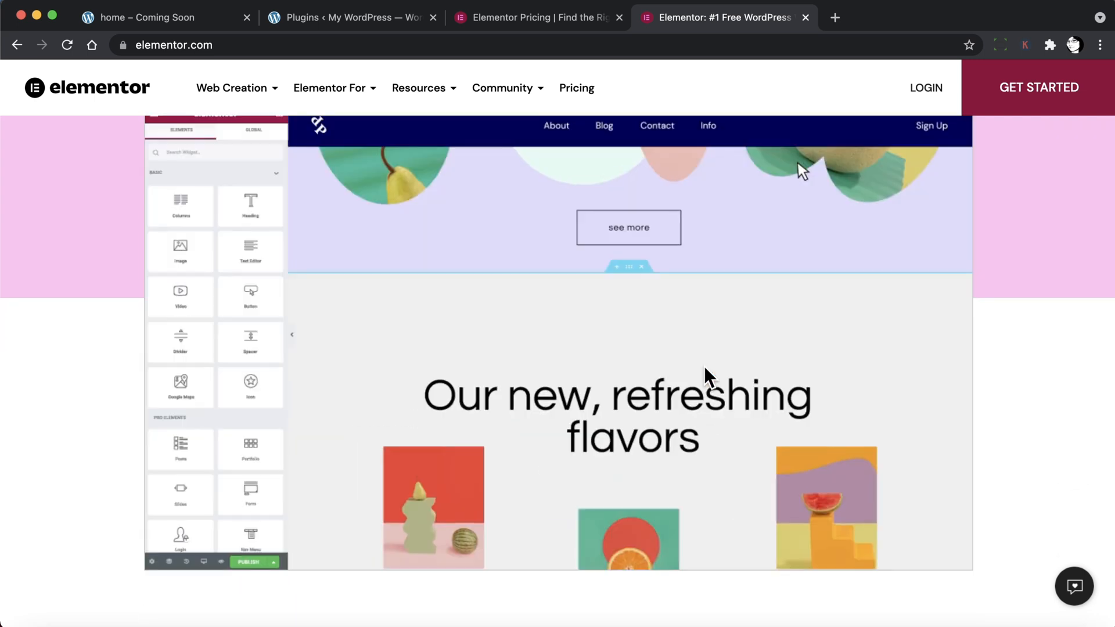
scroll(705, 366, "down", 1)
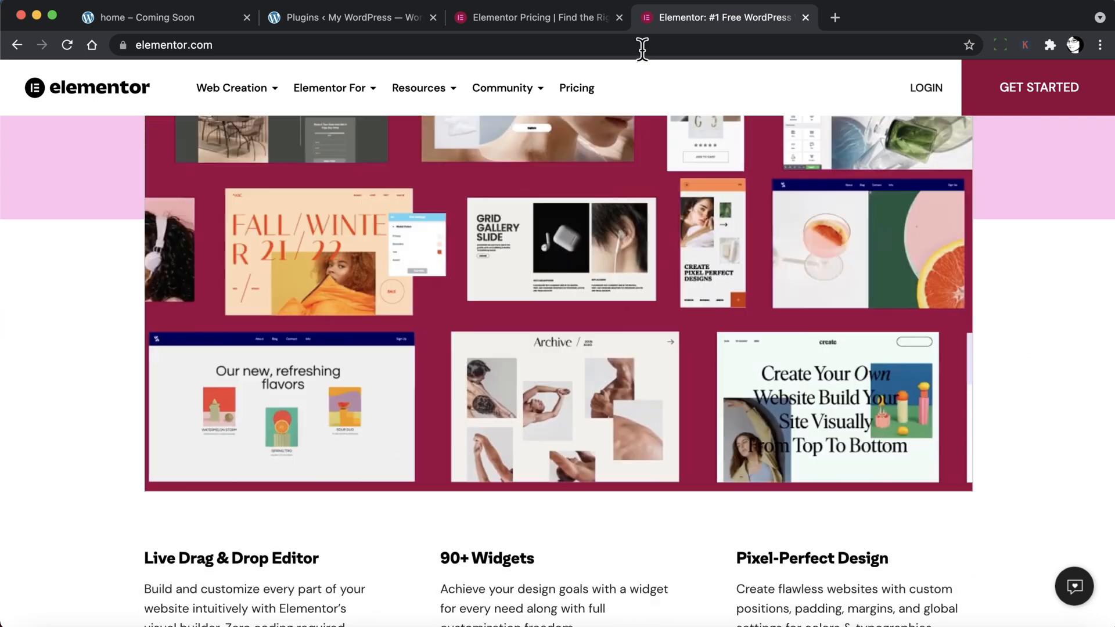
Highlight the Elementor Pro plugin in the installed plugins list and view the Elementor pricing page.
left_click(357, 13)
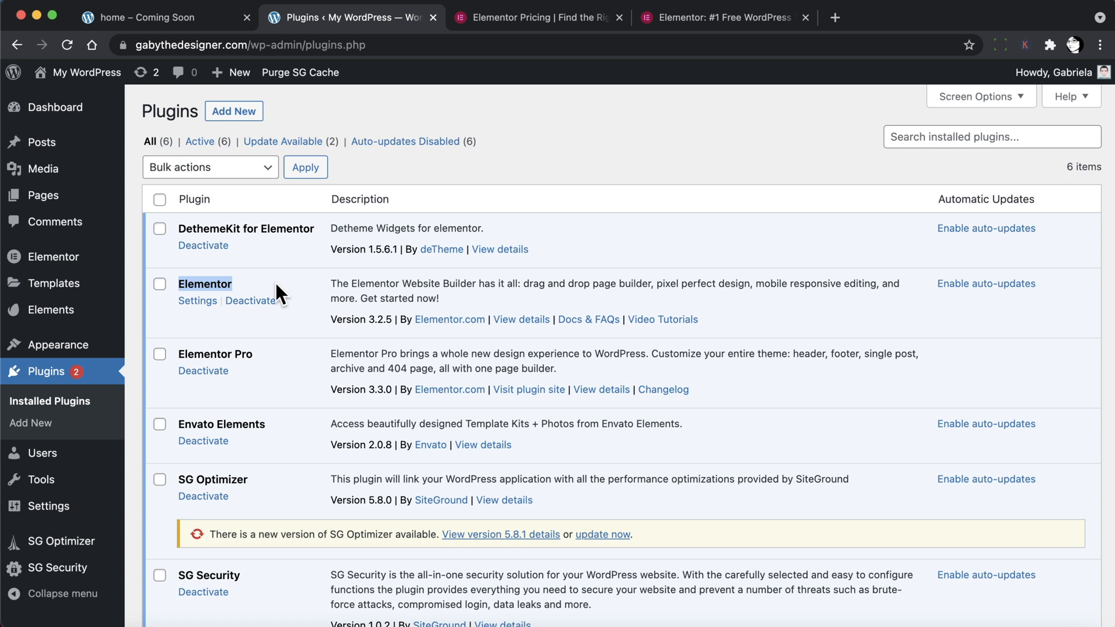
left_click_drag(178, 352, 254, 355)
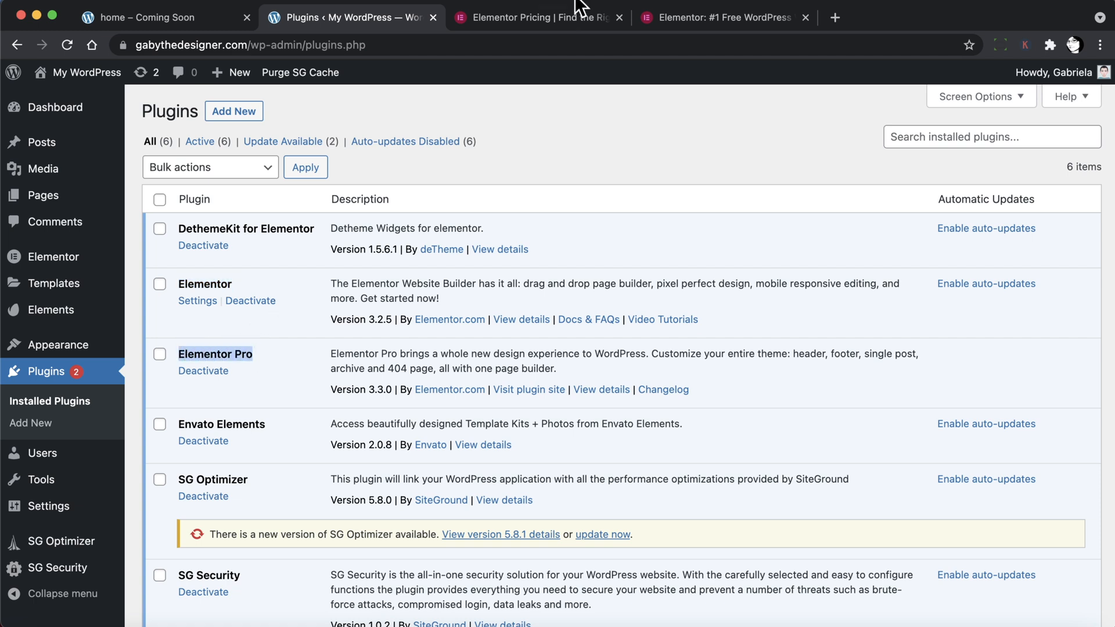
left_click(553, 18)
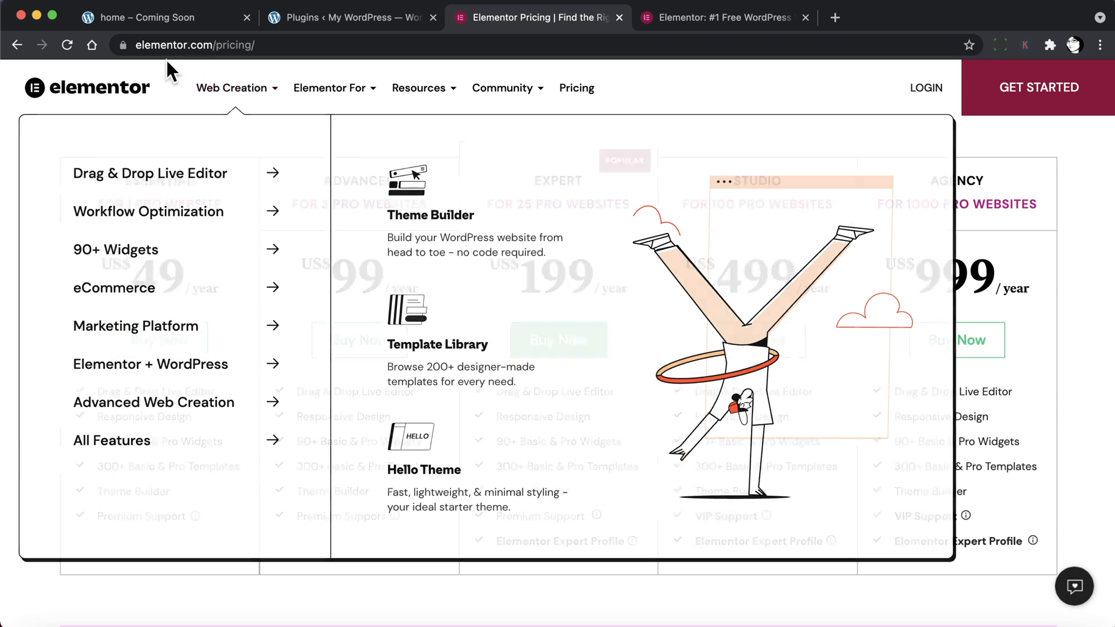
Return to the Coming Soon page and reveal the captions over its image tiles.
left_click(161, 15)
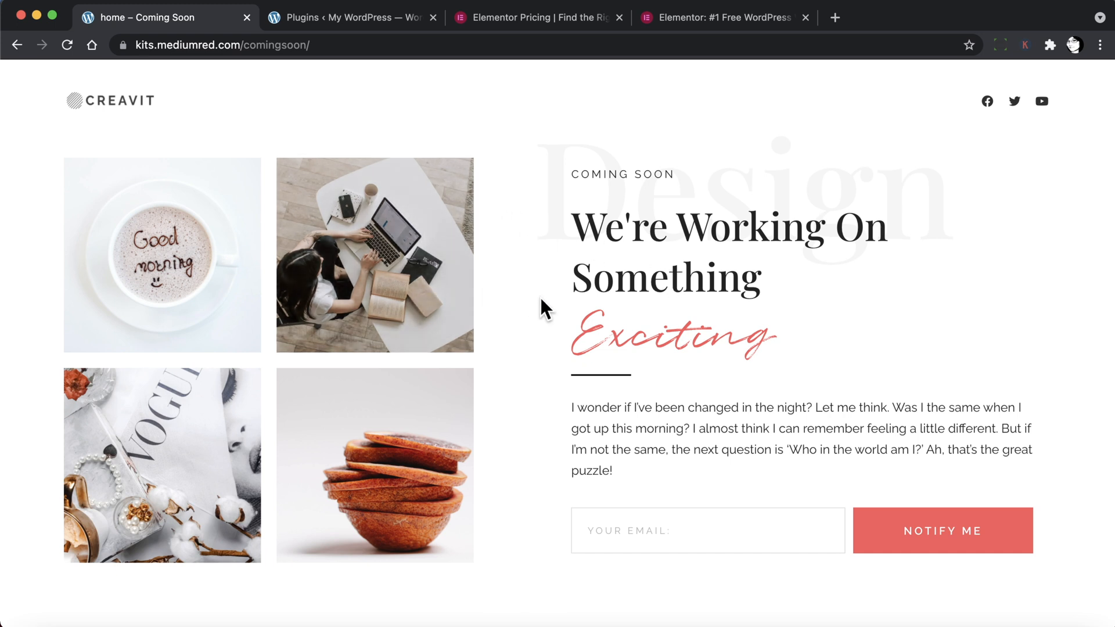
mouse_move(418, 252)
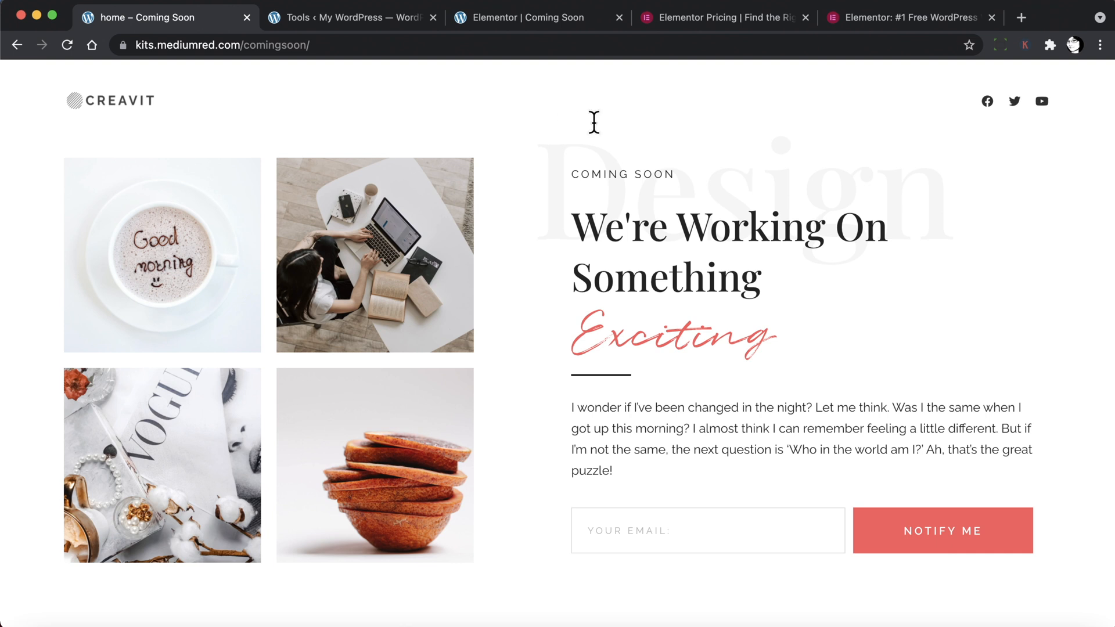
mouse_move(392, 246)
mouse_move(296, 246)
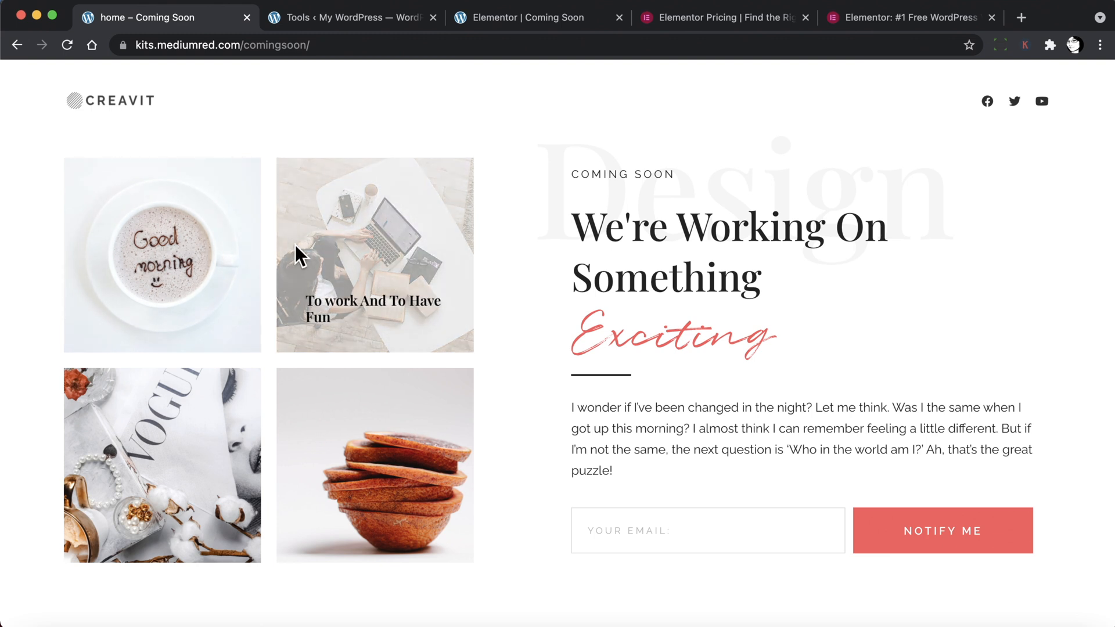
mouse_move(162, 248)
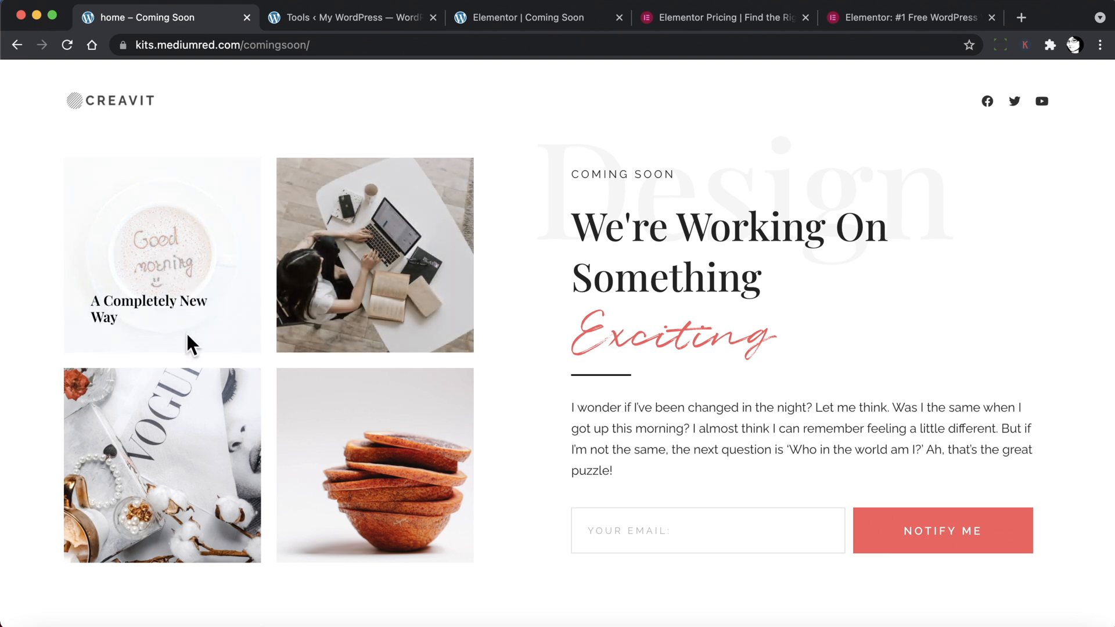
mouse_move(308, 482)
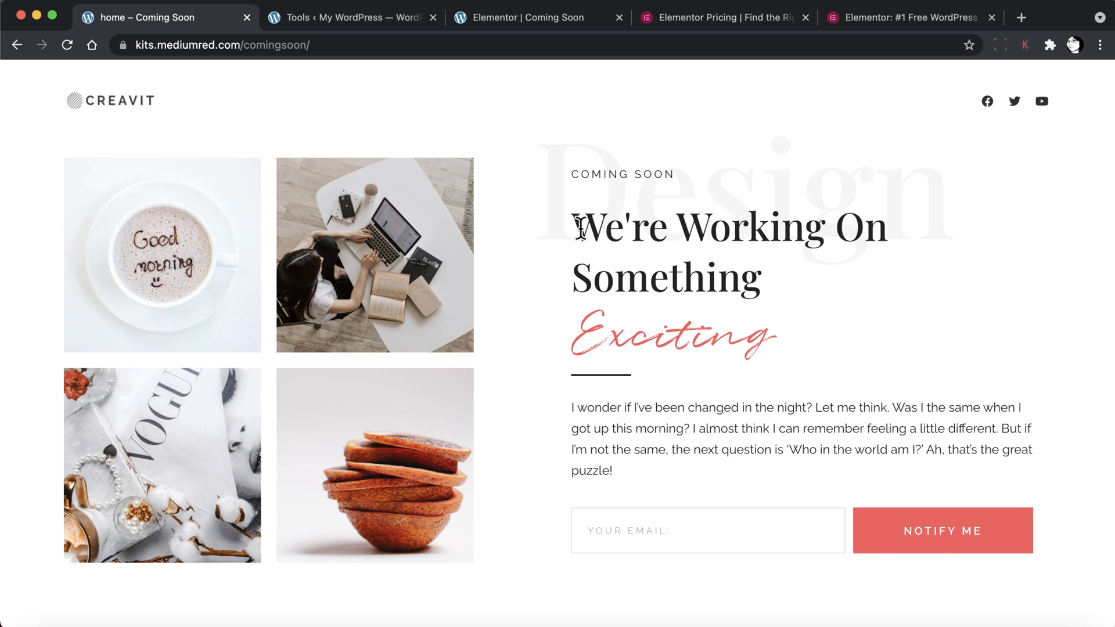
Highlight the Coming Soon page's main heading, the script word "Exciting" and the paragraph below them.
left_click_drag(581, 228, 748, 313)
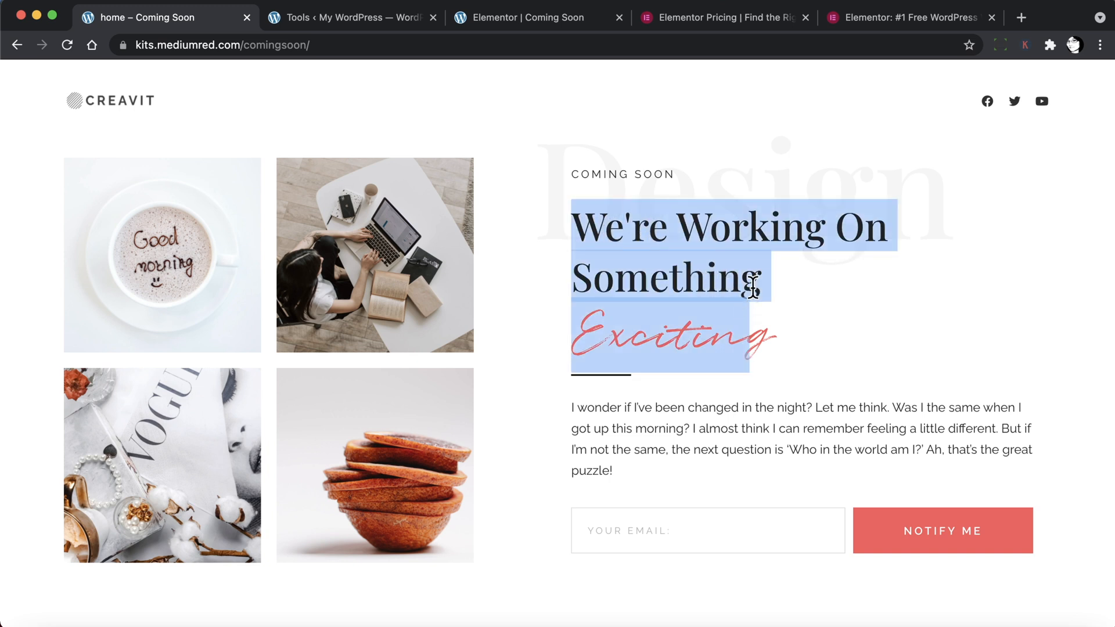
left_click(724, 264)
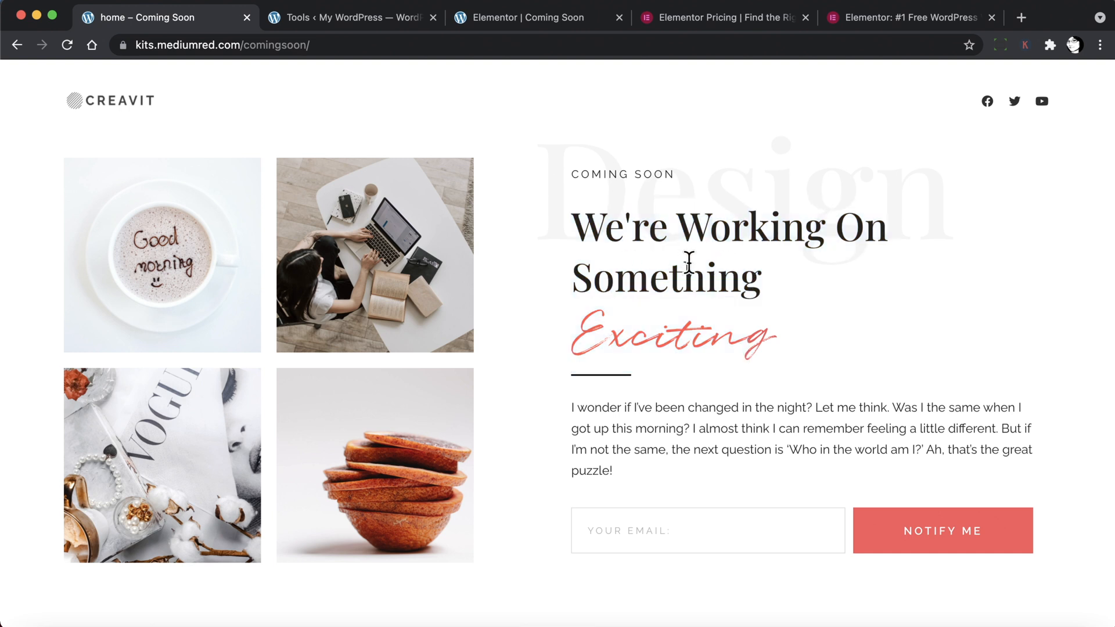
left_click_drag(586, 334, 747, 323)
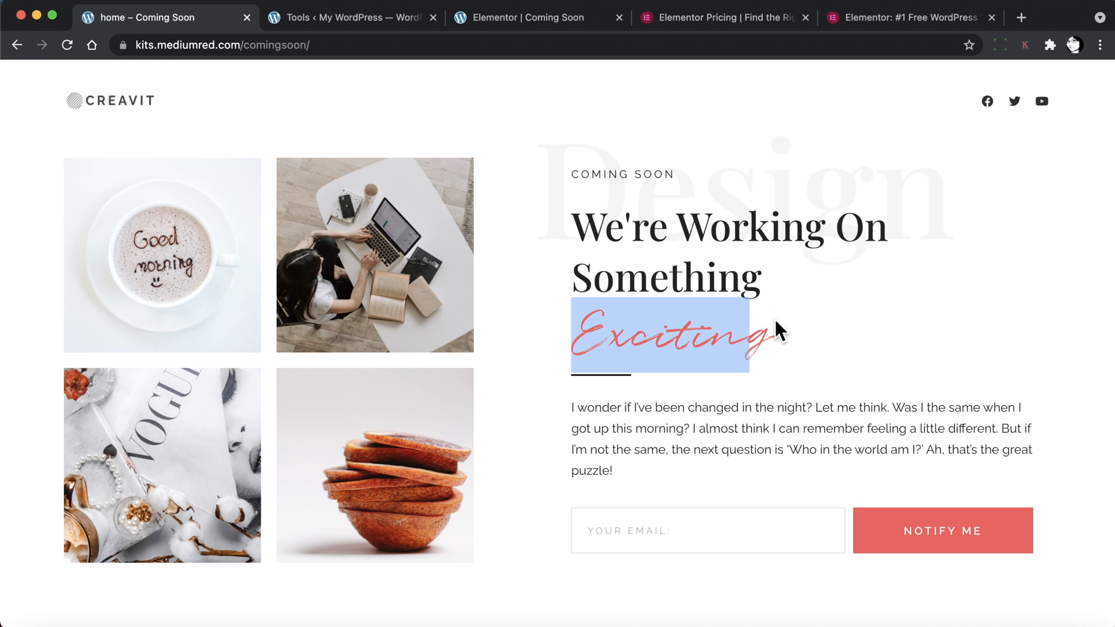
left_click(800, 297)
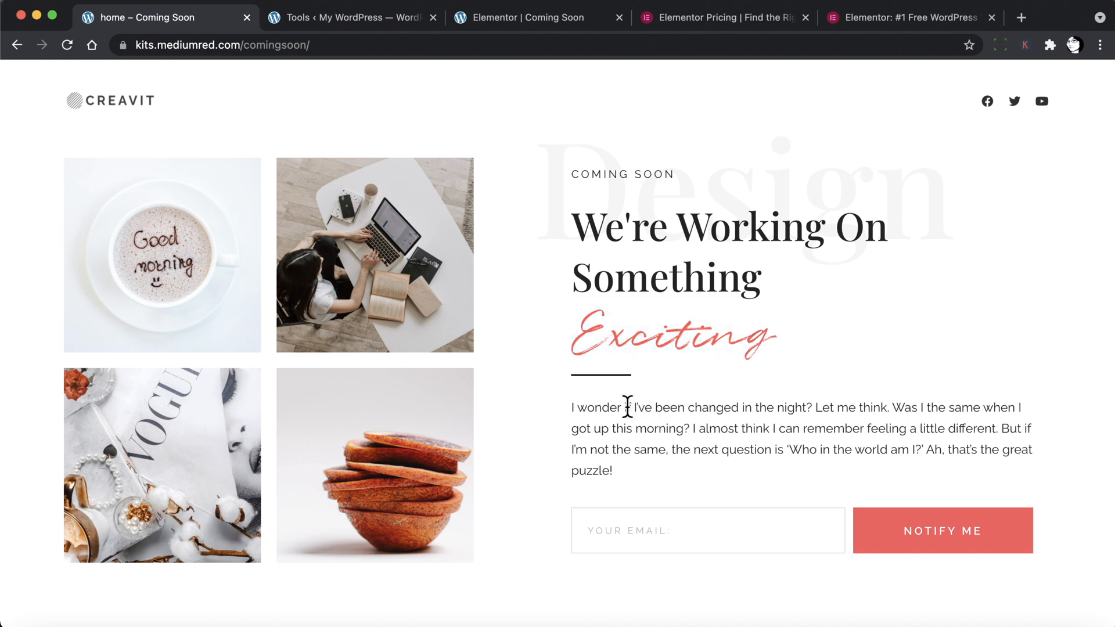
left_click_drag(628, 406, 650, 449)
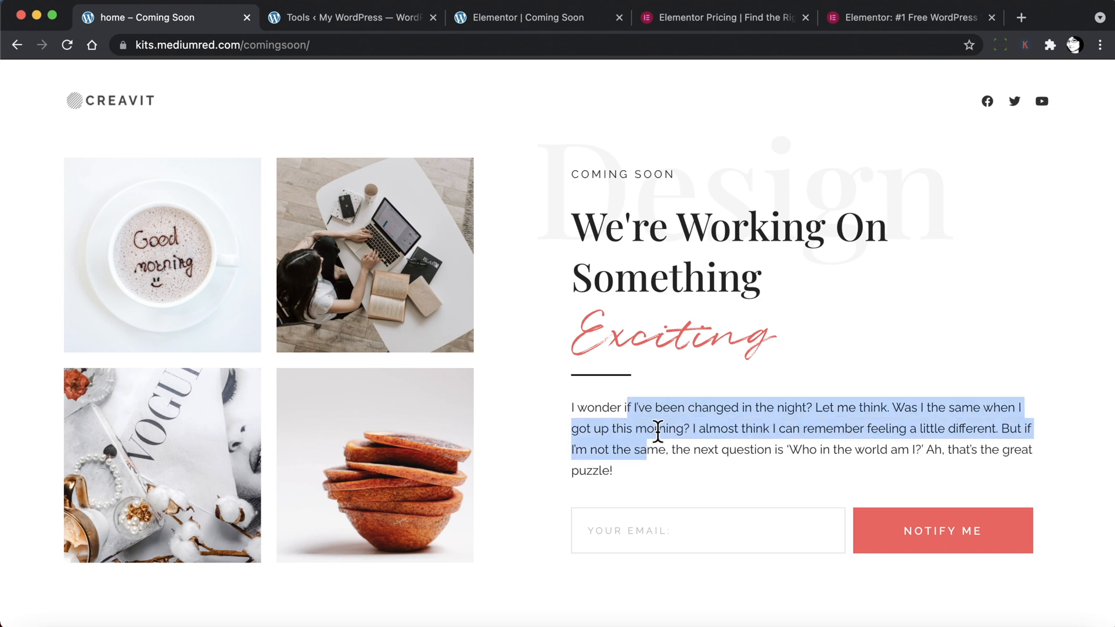
left_click(656, 430)
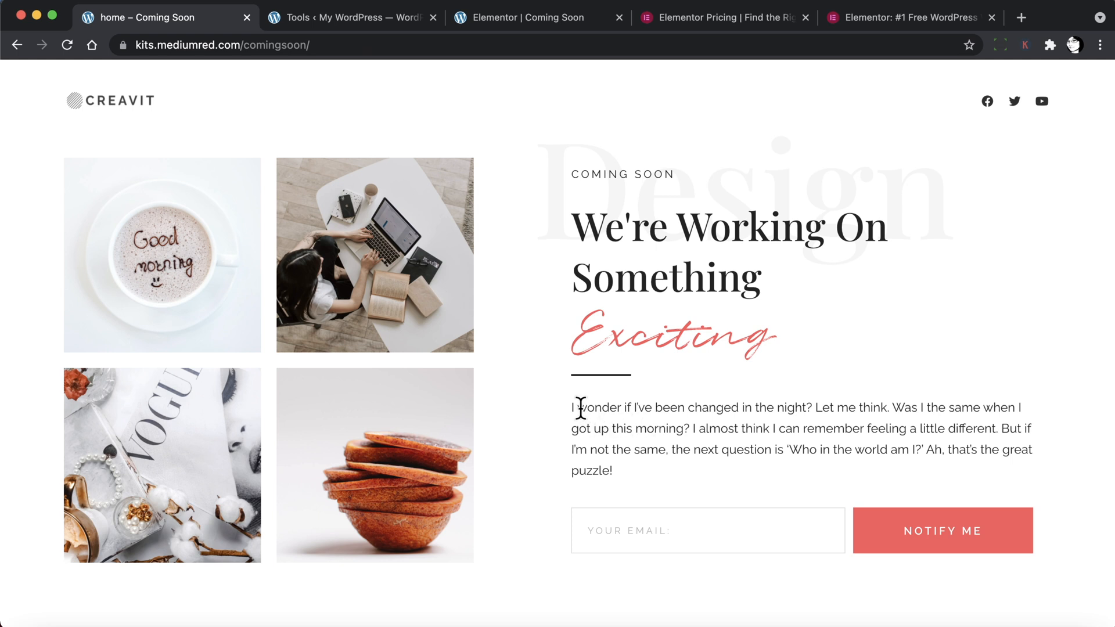
left_click_drag(580, 408, 612, 462)
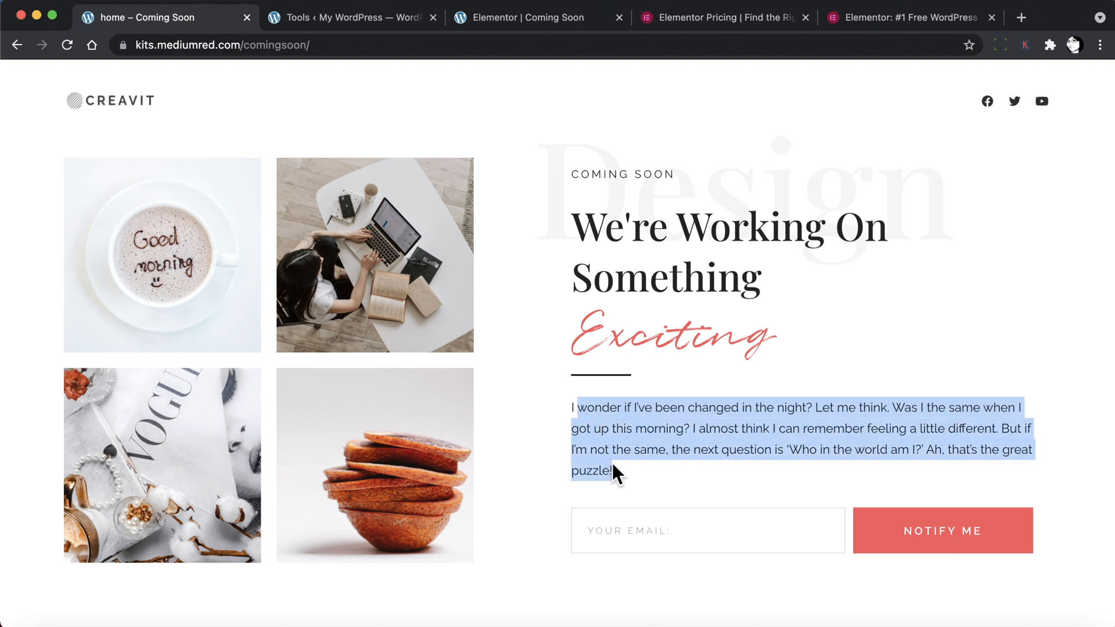
left_click(635, 447)
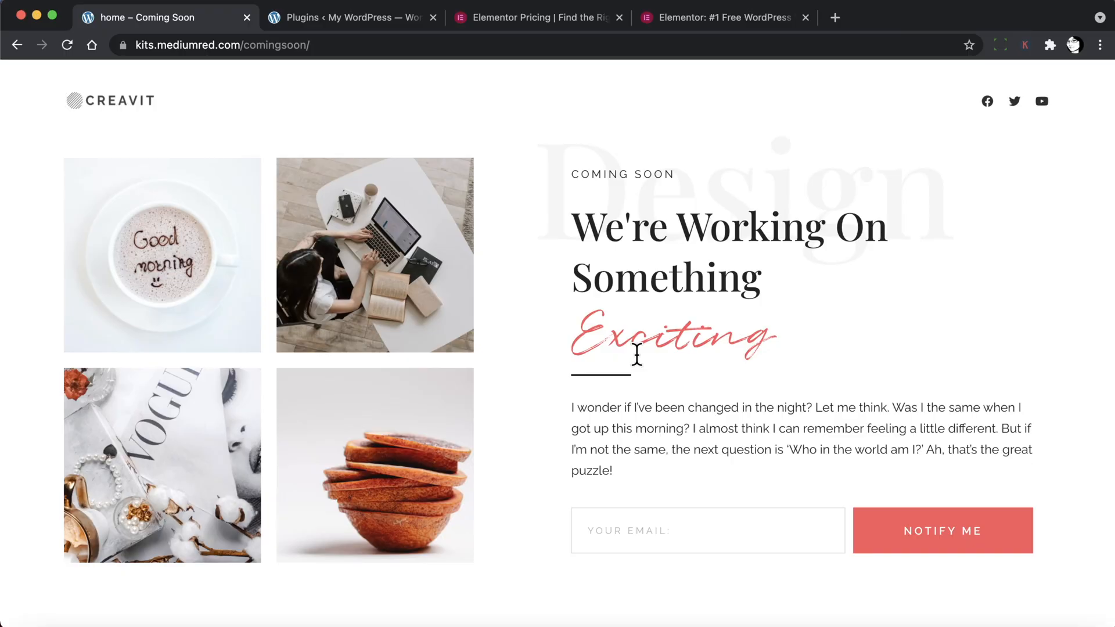
Open Elementor's Maintenance Mode settings in the WordPress admin and set the mode to Coming Soon.
left_click(366, 14)
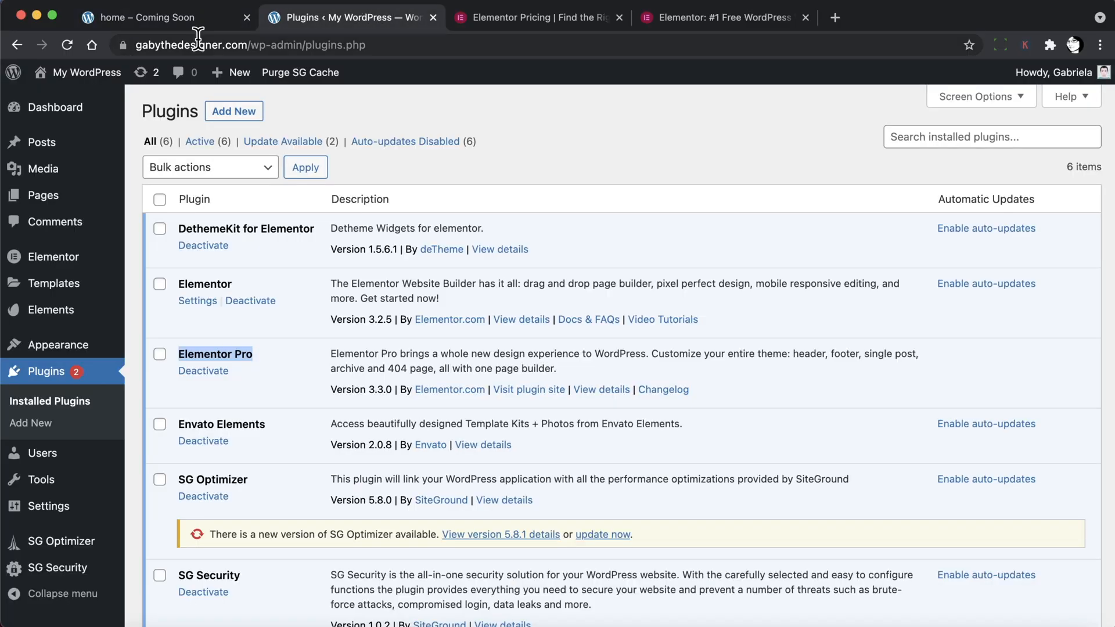
mouse_move(72, 265)
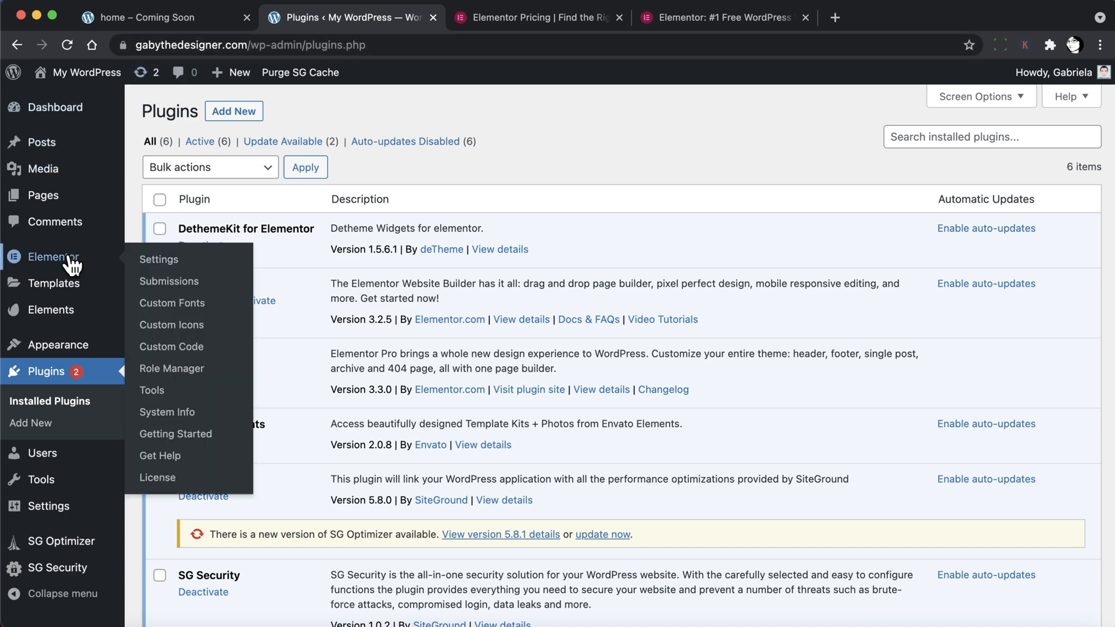
left_click(156, 390)
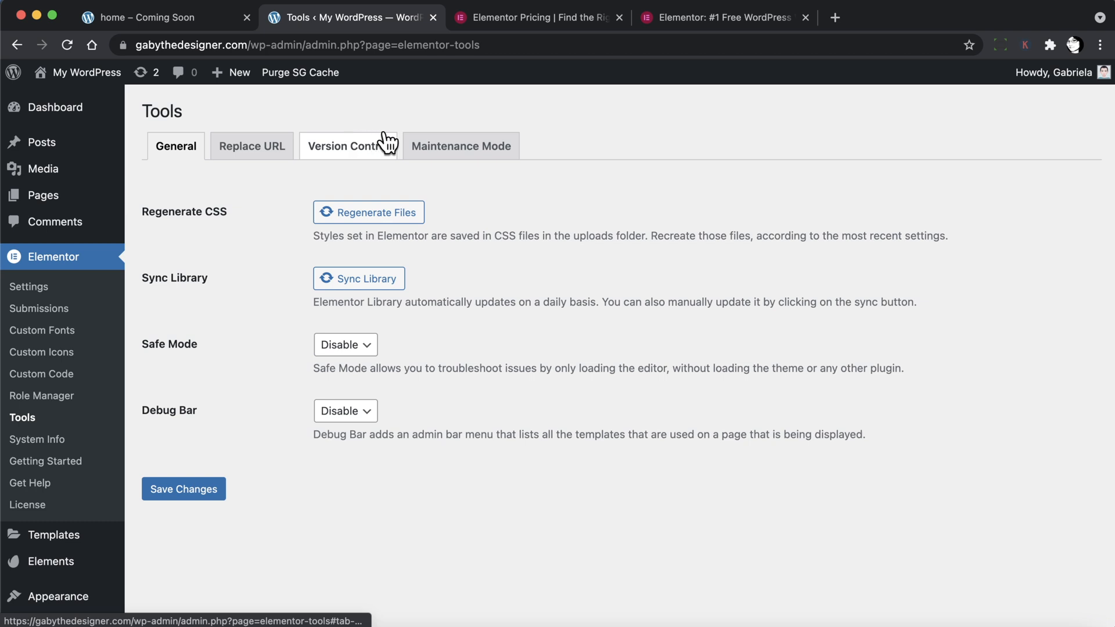
left_click(470, 156)
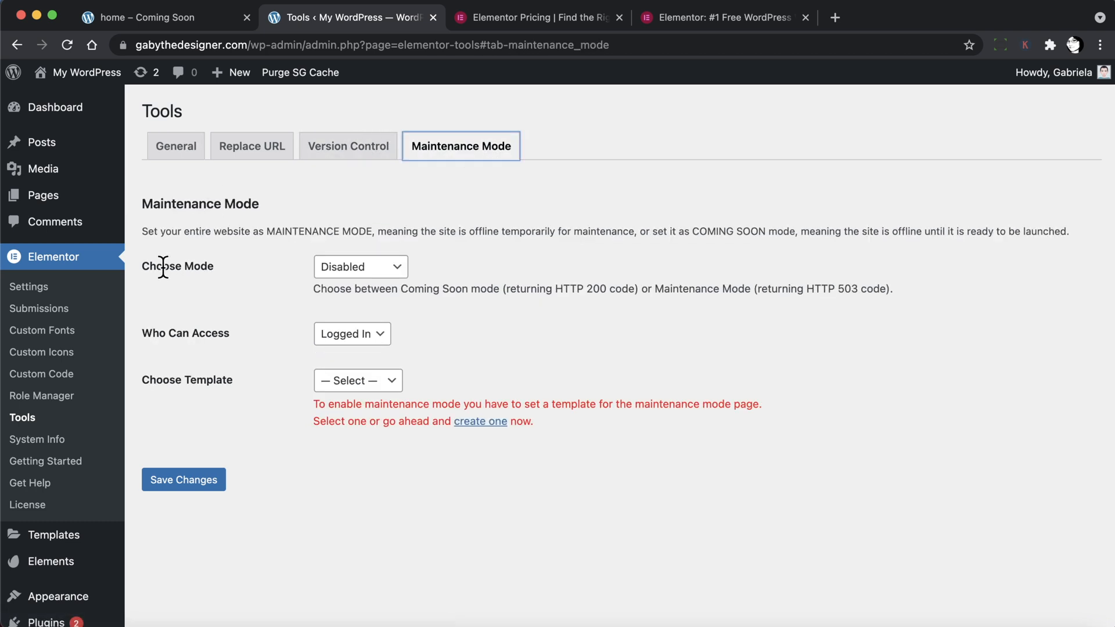
left_click(383, 267)
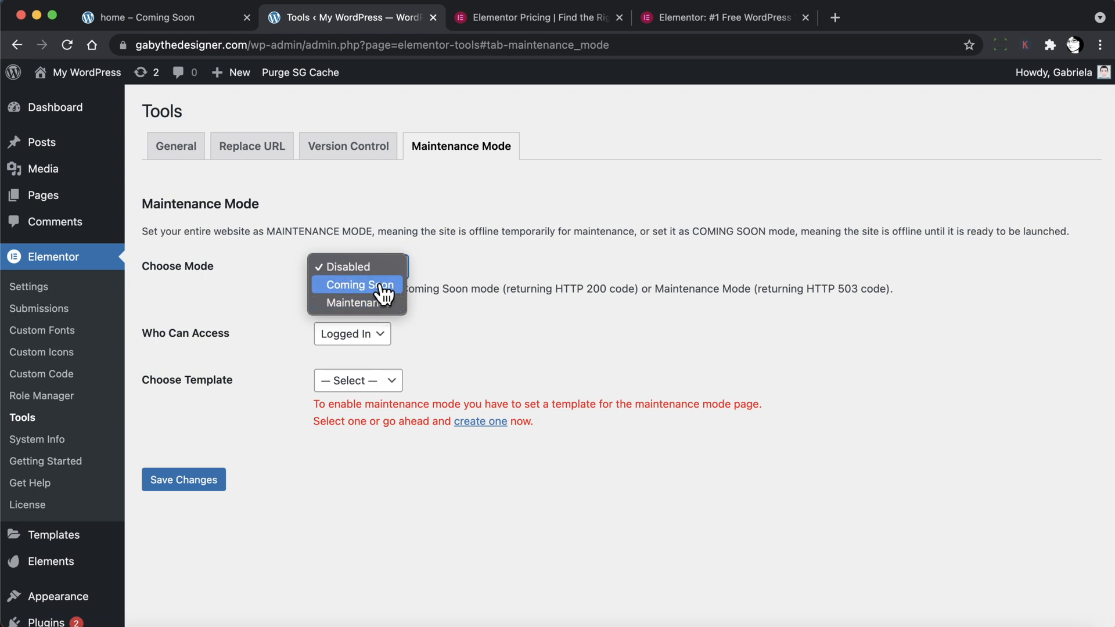
left_click(383, 287)
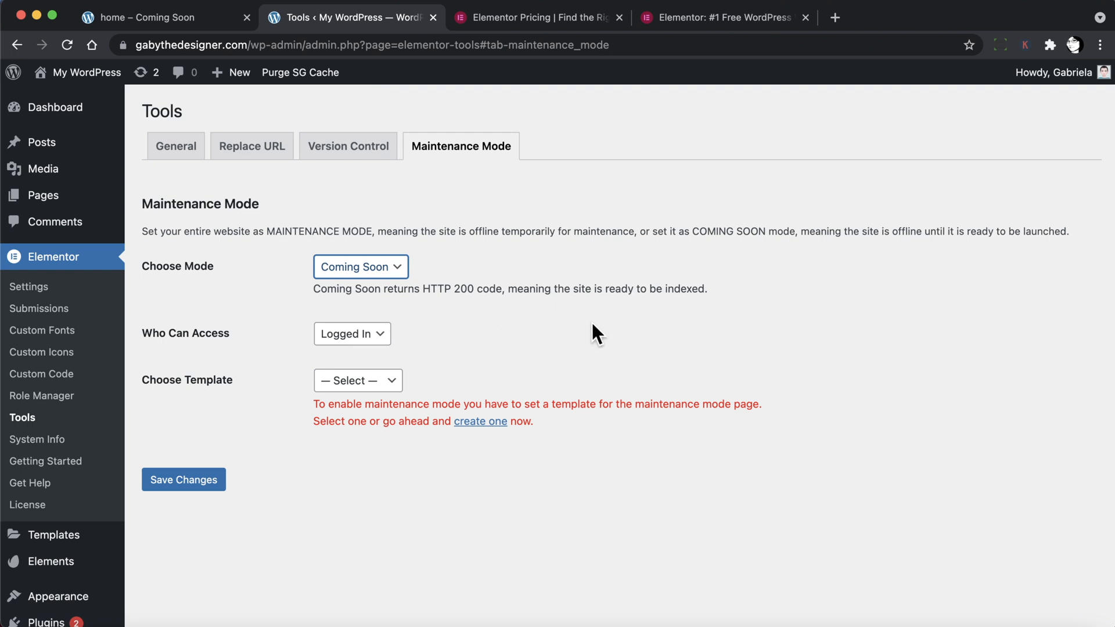
Try the Maintenance mode to examine its HTTP 503 description, and set the mode back to Coming Soon.
left_click(361, 272)
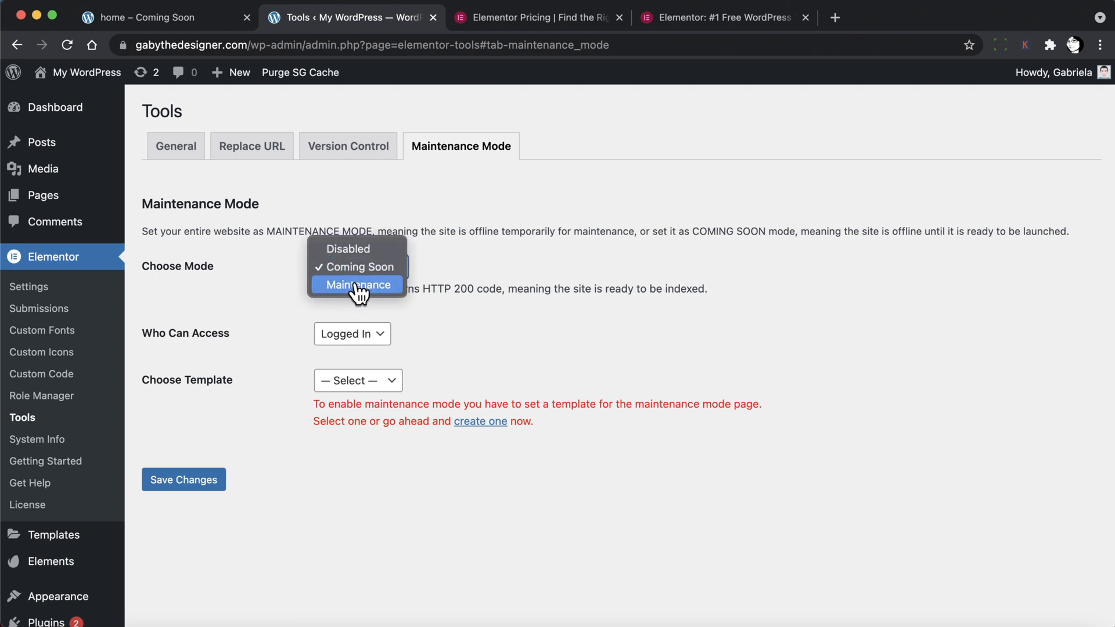
left_click(358, 285)
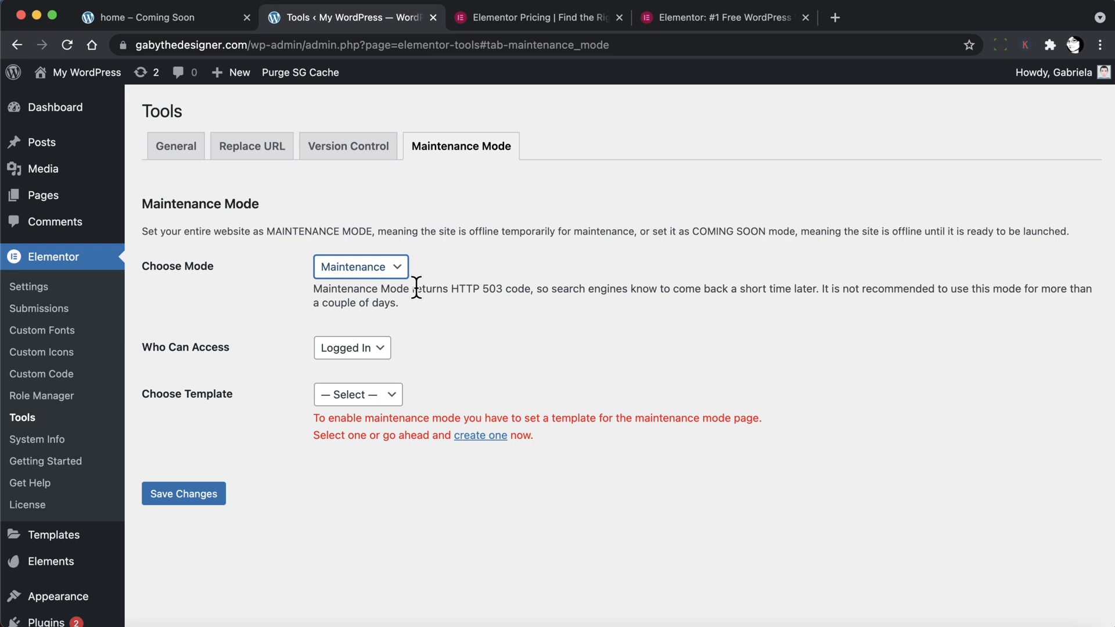
left_click(451, 283)
left_click_drag(451, 283, 503, 286)
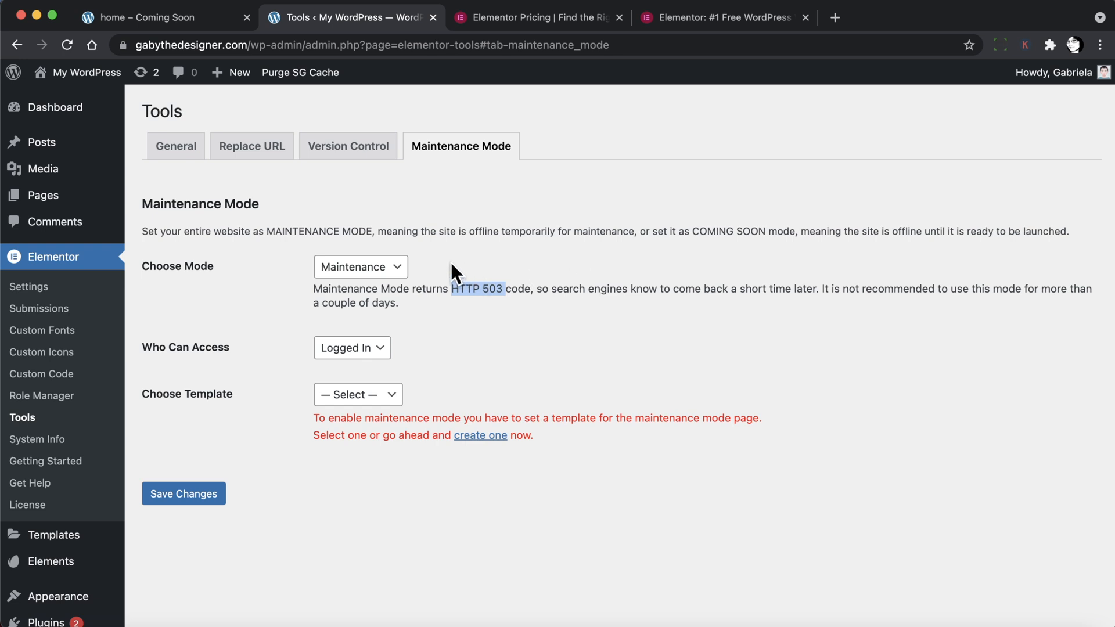
left_click(369, 264)
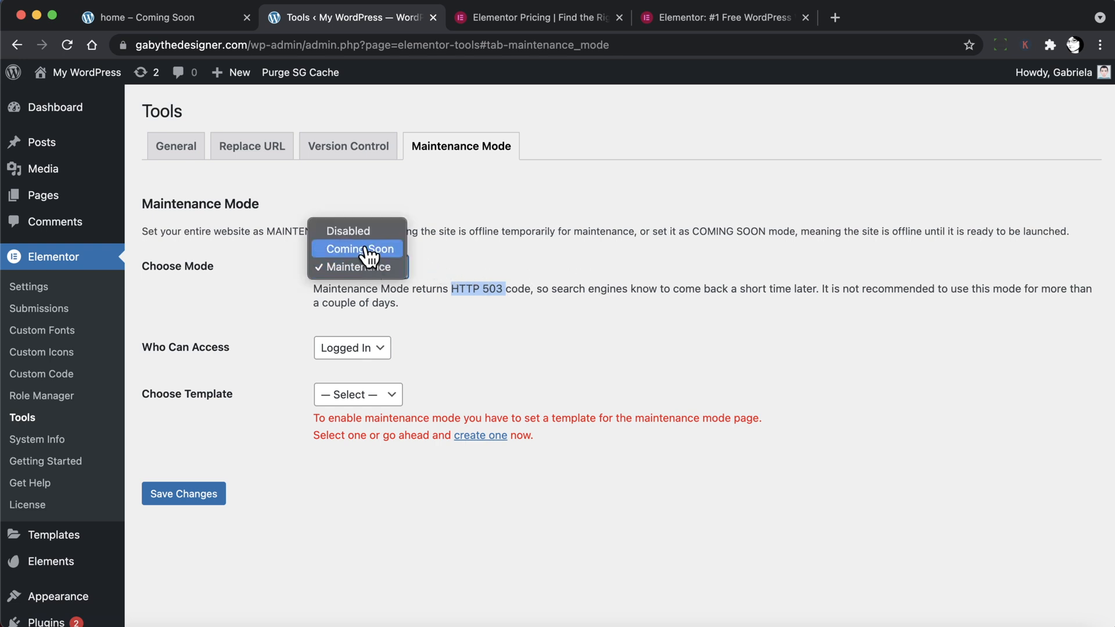
left_click(366, 250)
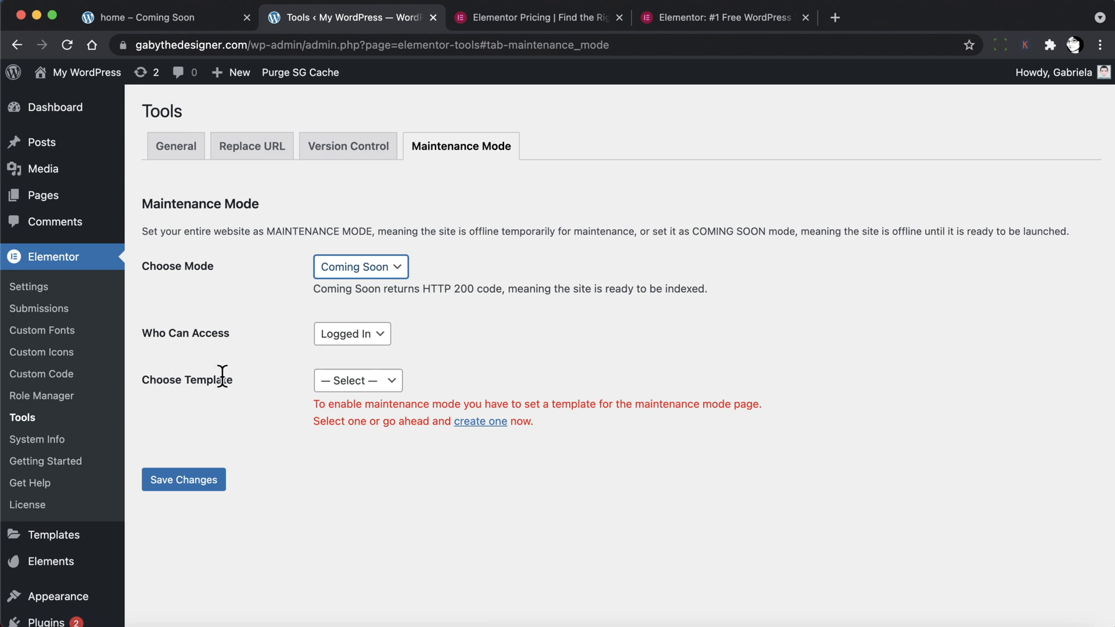
Create and publish a new template titled "Coming Soon" from the maintenance mode settings, and open it for editing with Elementor.
left_click(342, 385)
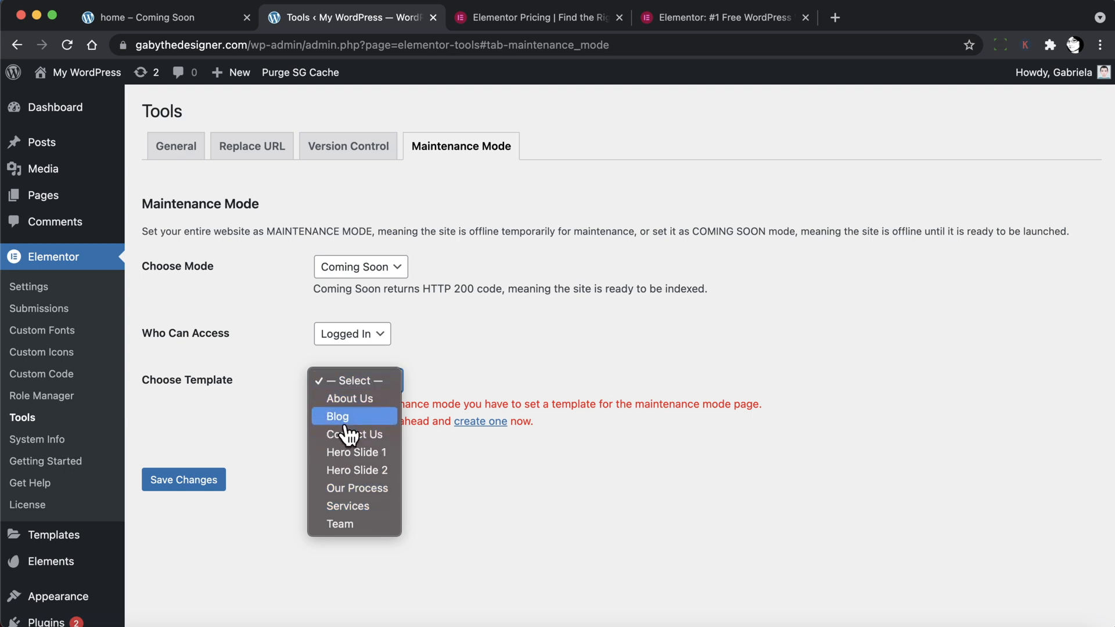
left_click(356, 382)
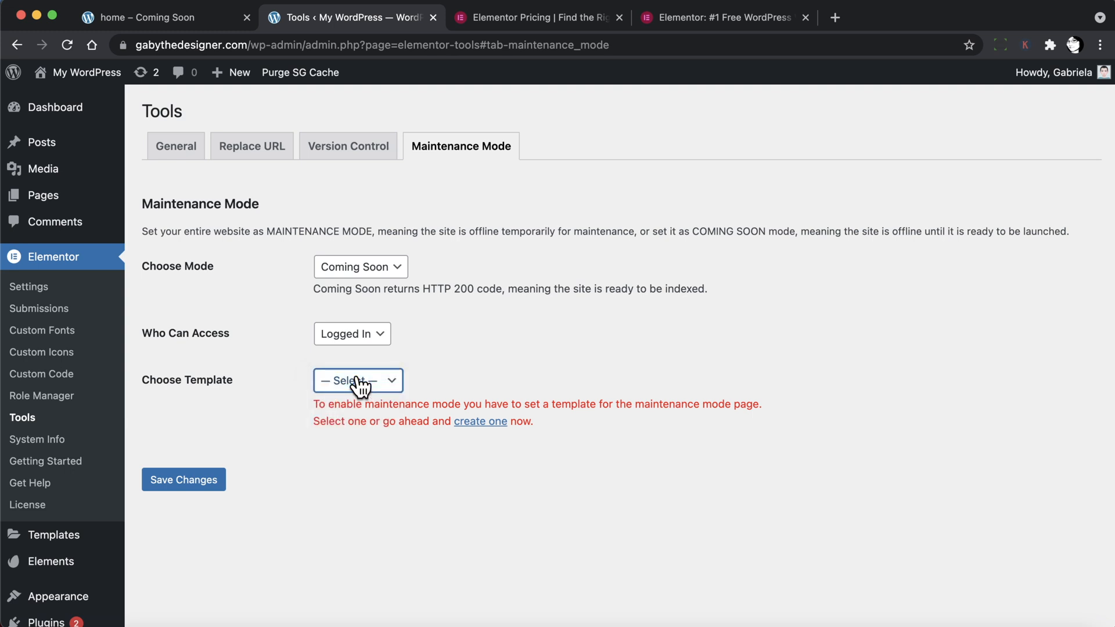
left_click(474, 424)
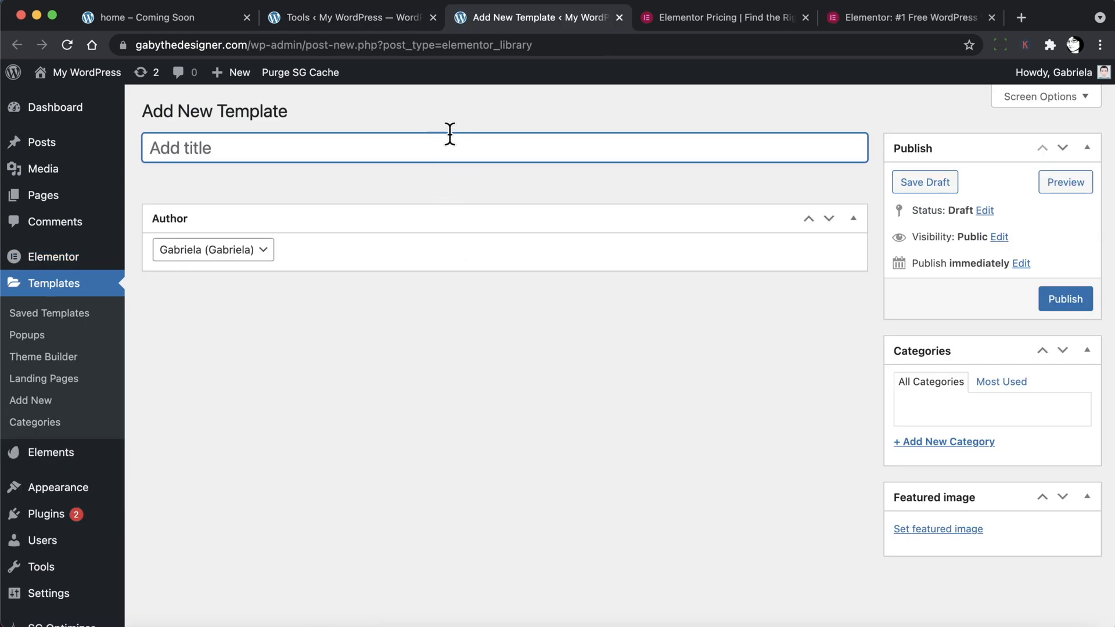
type("Coming Soon")
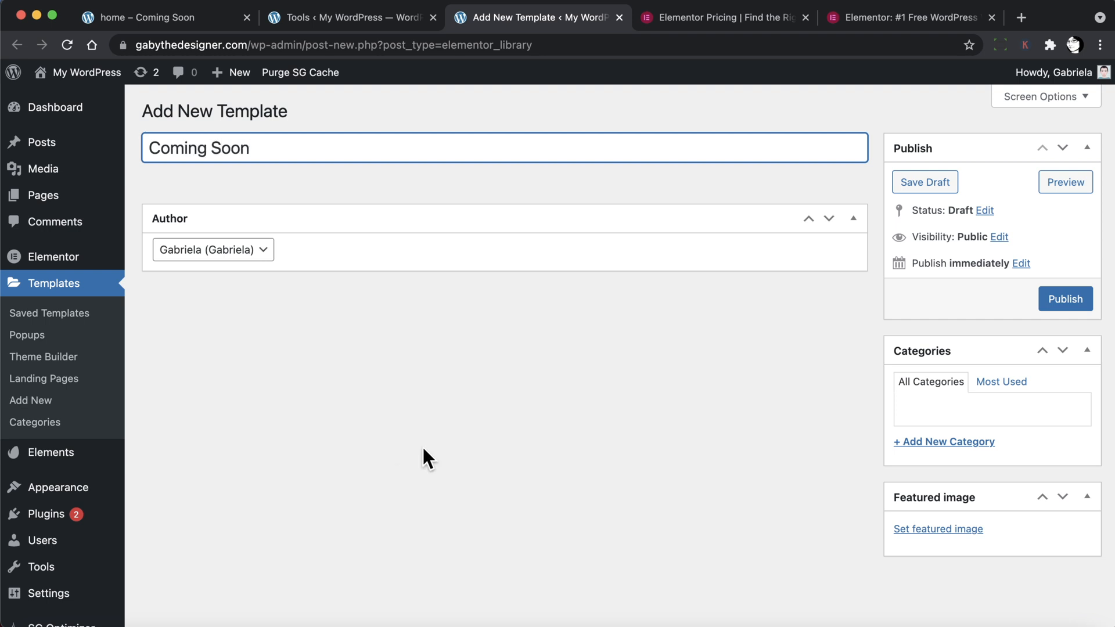
left_click(1066, 301)
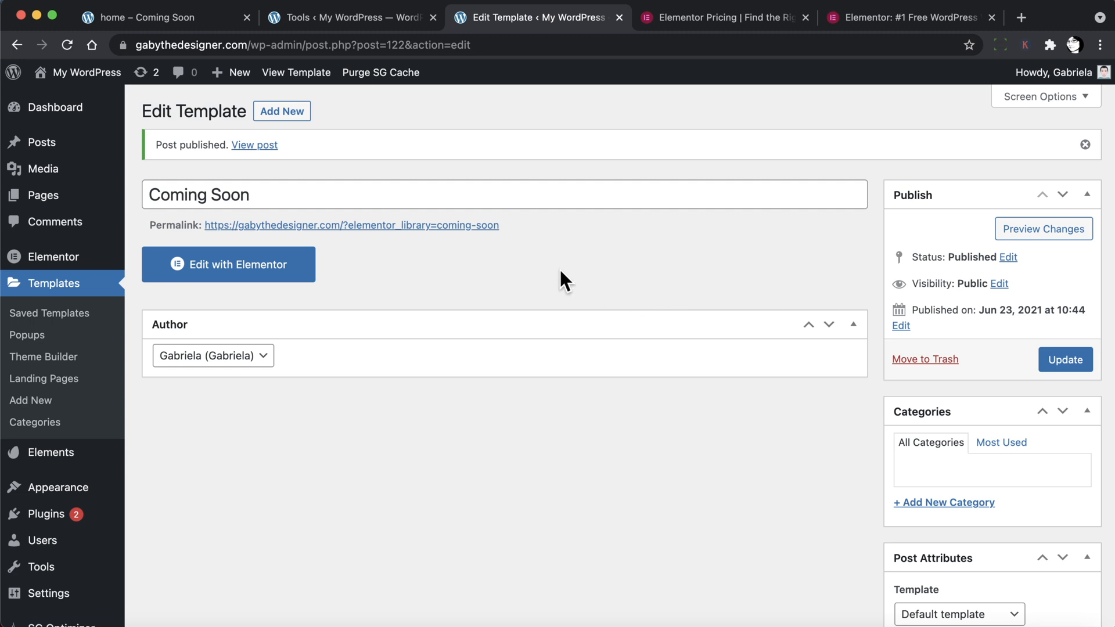
left_click(224, 269)
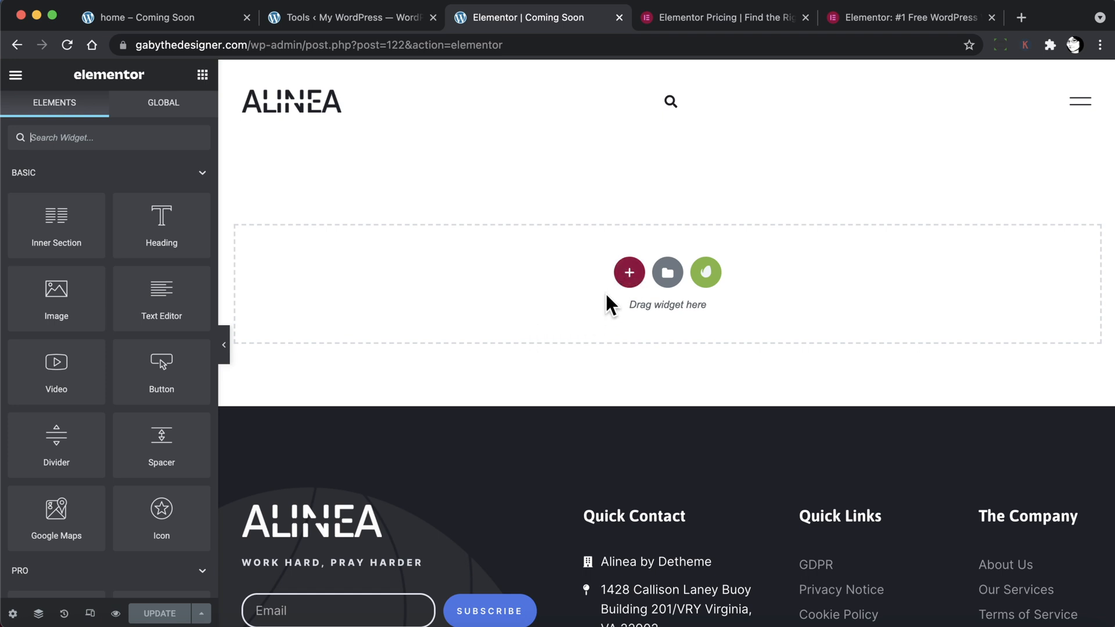
Add a single-column section to the template and add a second column to it.
left_click(629, 275)
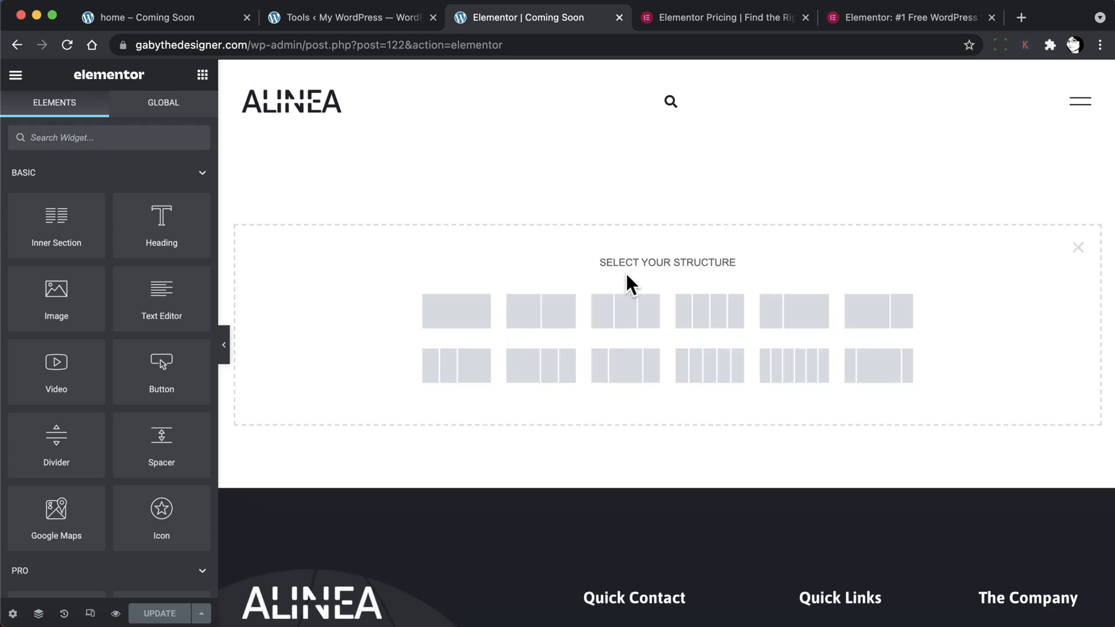
left_click(455, 312)
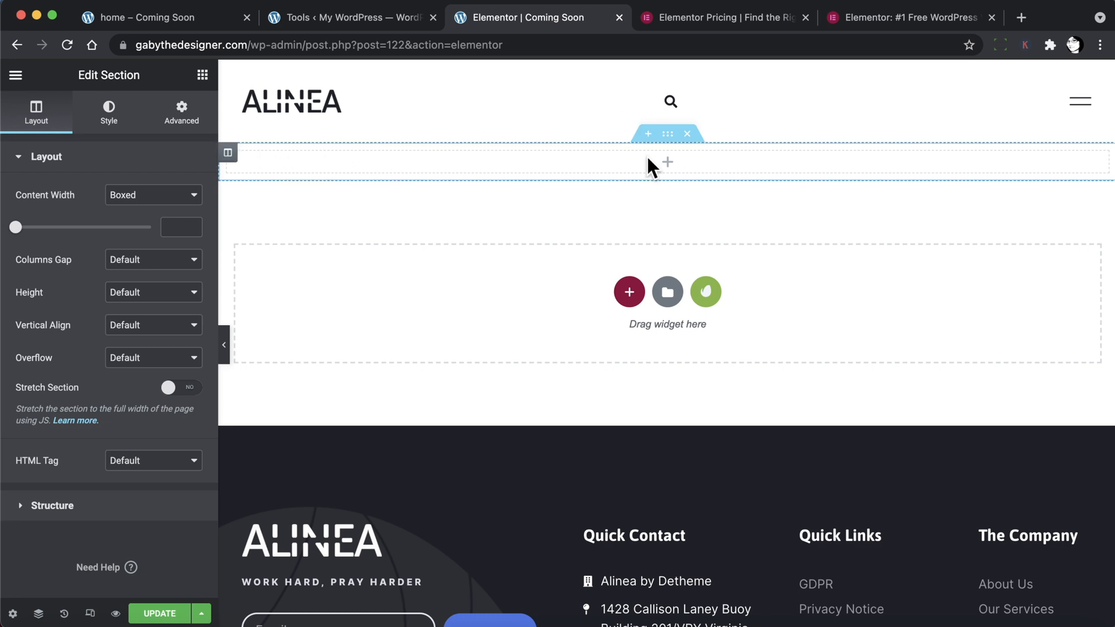
right_click(228, 153)
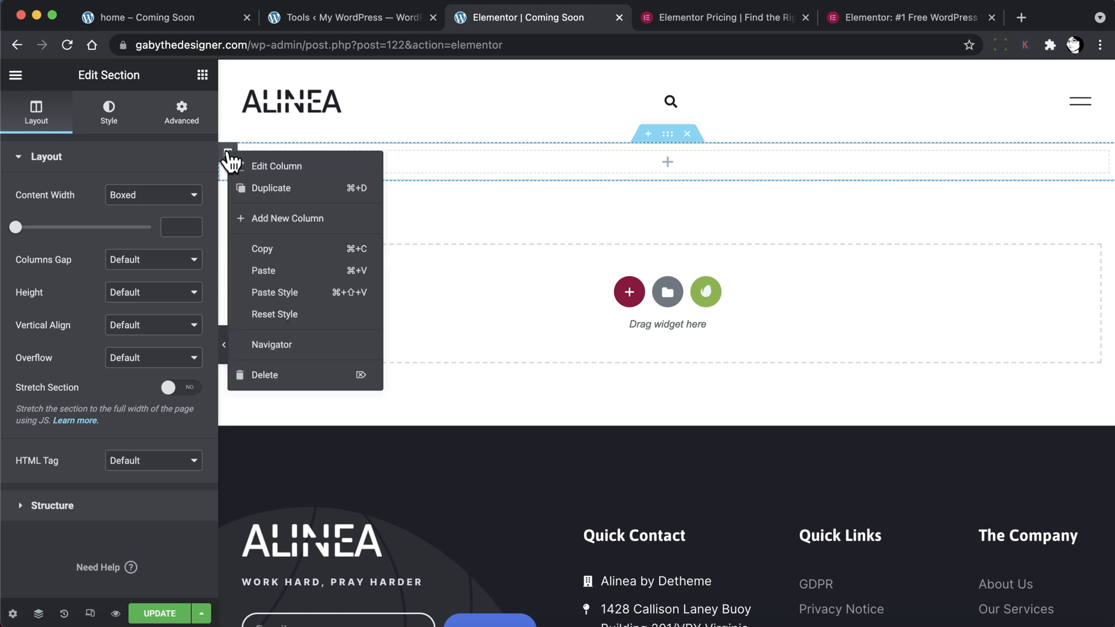
left_click(273, 219)
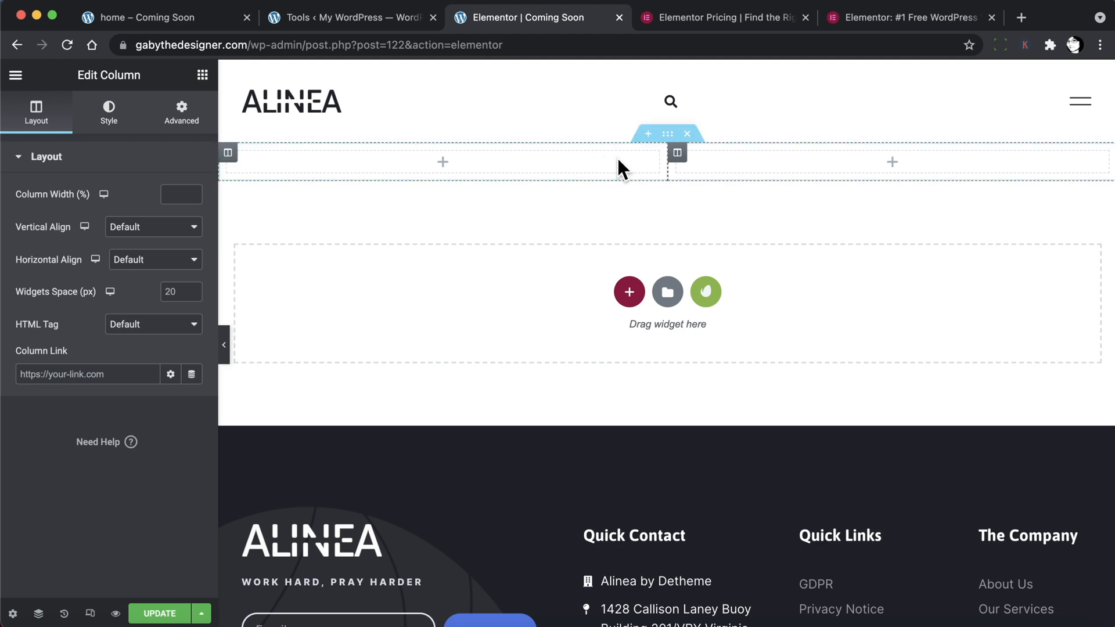
Examine the two-column section's classic background options, layout settings and advanced settings.
left_click(668, 137)
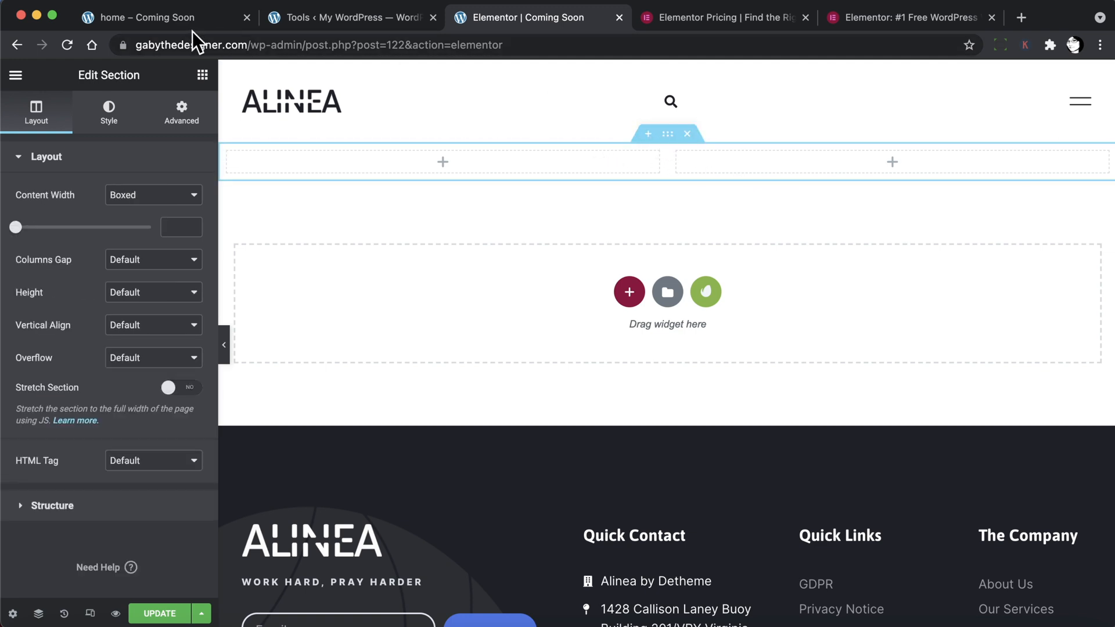
left_click(114, 126)
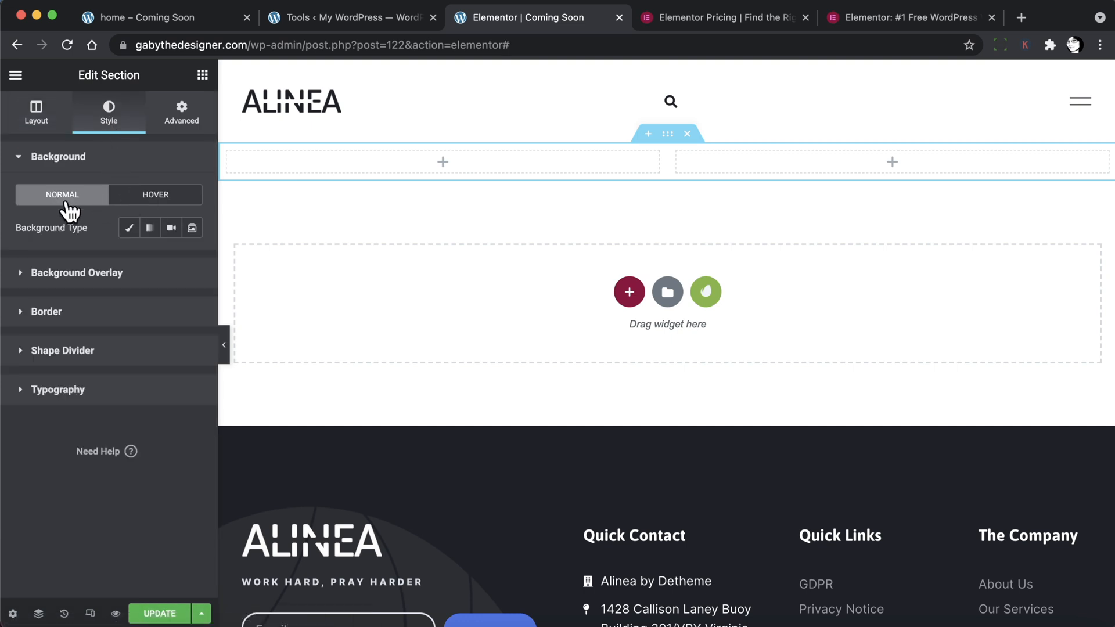
left_click(129, 228)
mouse_move(92, 343)
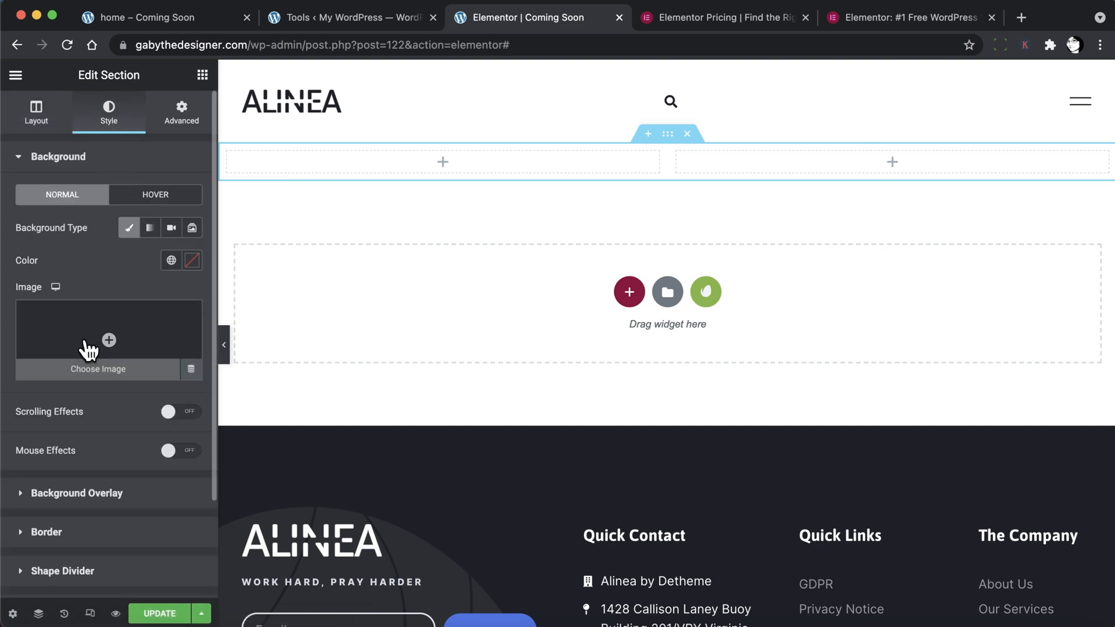
left_click(35, 115)
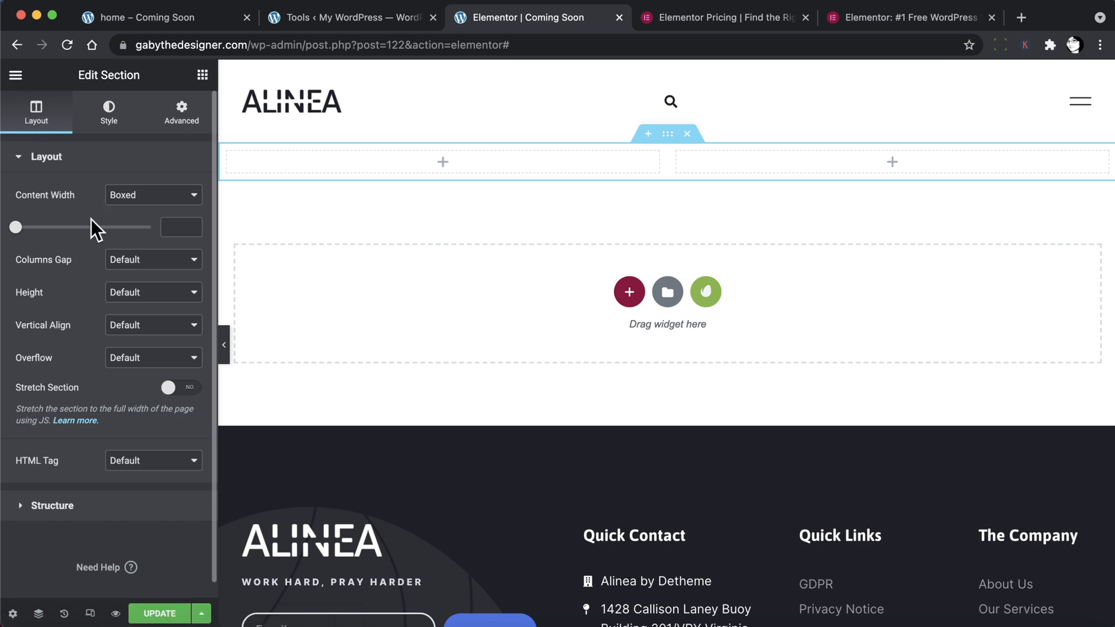
left_click(184, 112)
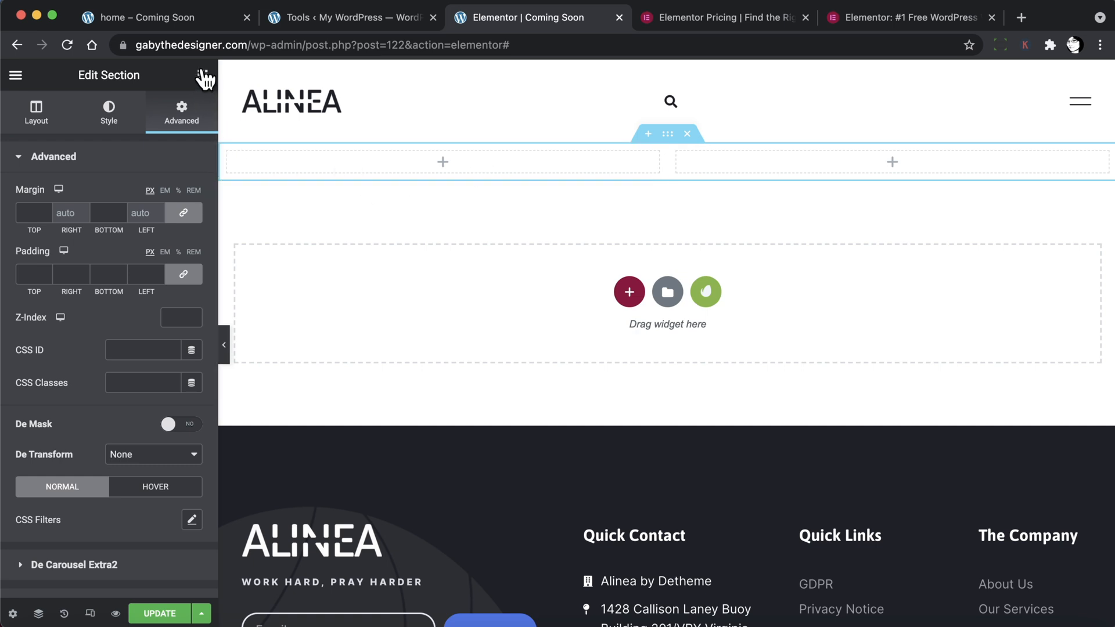
Browse the widgets, search for "pos", place a Posts widget in the first column and an Image widget in the second column.
left_click(202, 74)
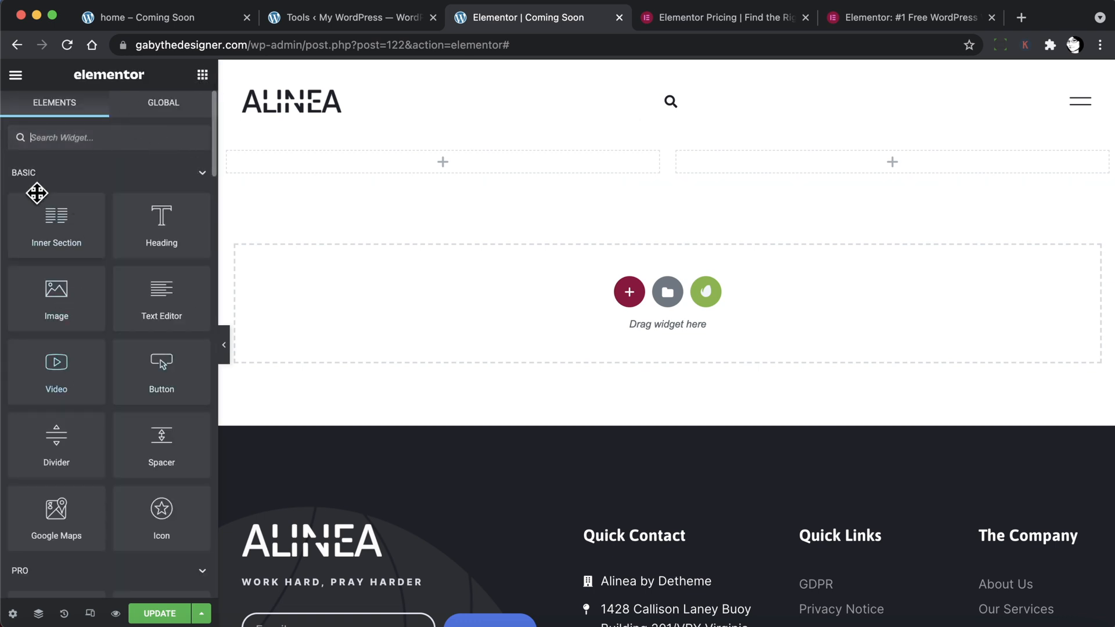
scroll(87, 406, "down", 5)
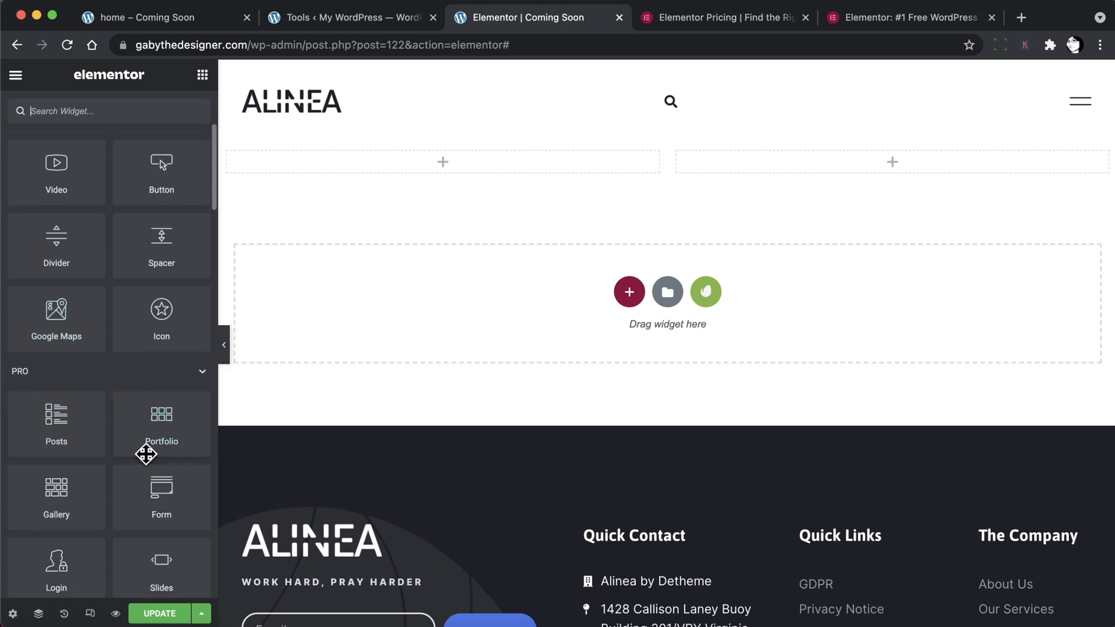
scroll(174, 436, "down", 15)
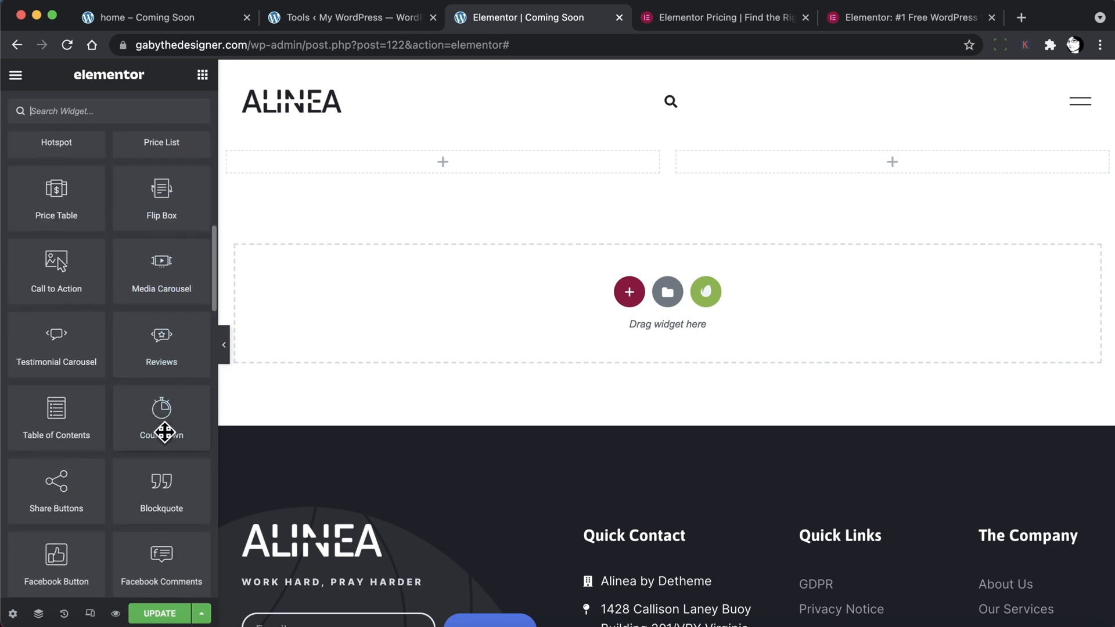
scroll(166, 439, "up", 20)
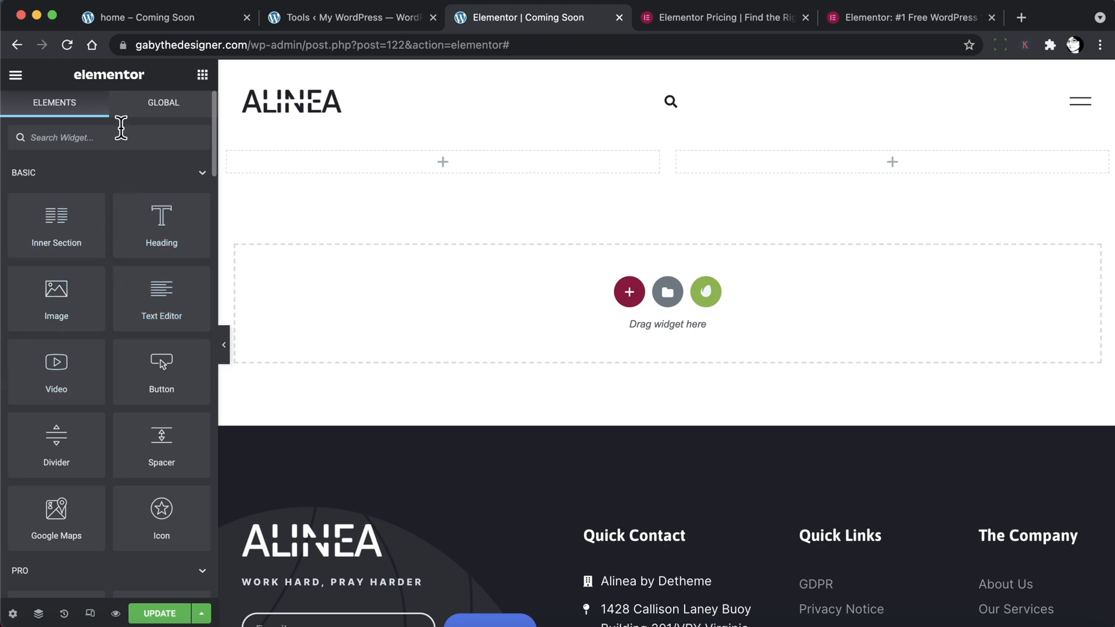
type("pos")
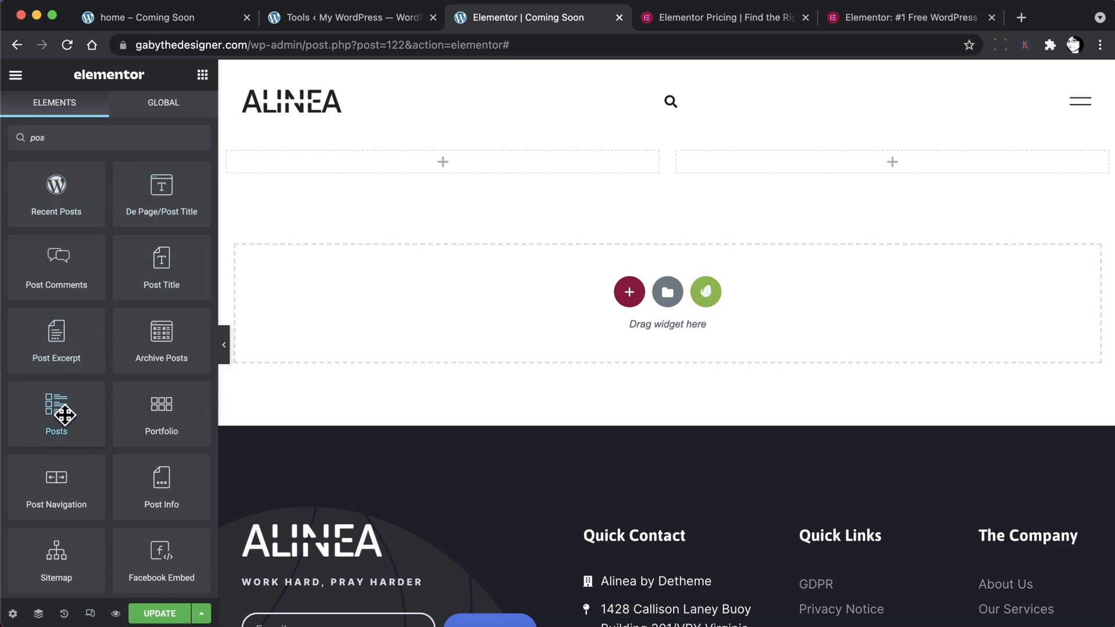
left_click_drag(64, 415, 456, 160)
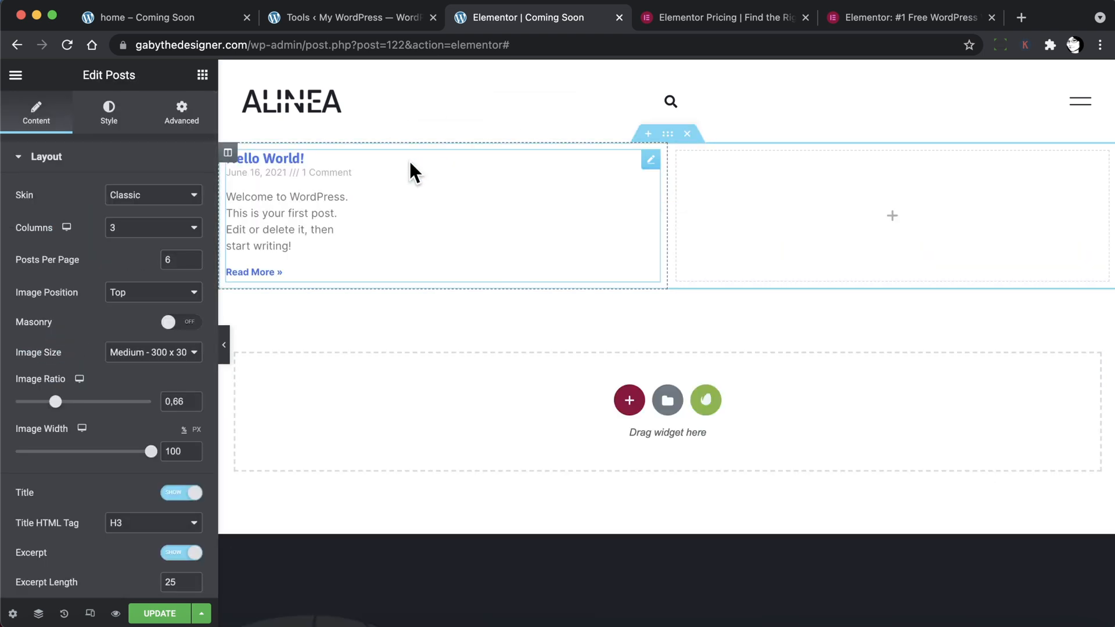
left_click(203, 75)
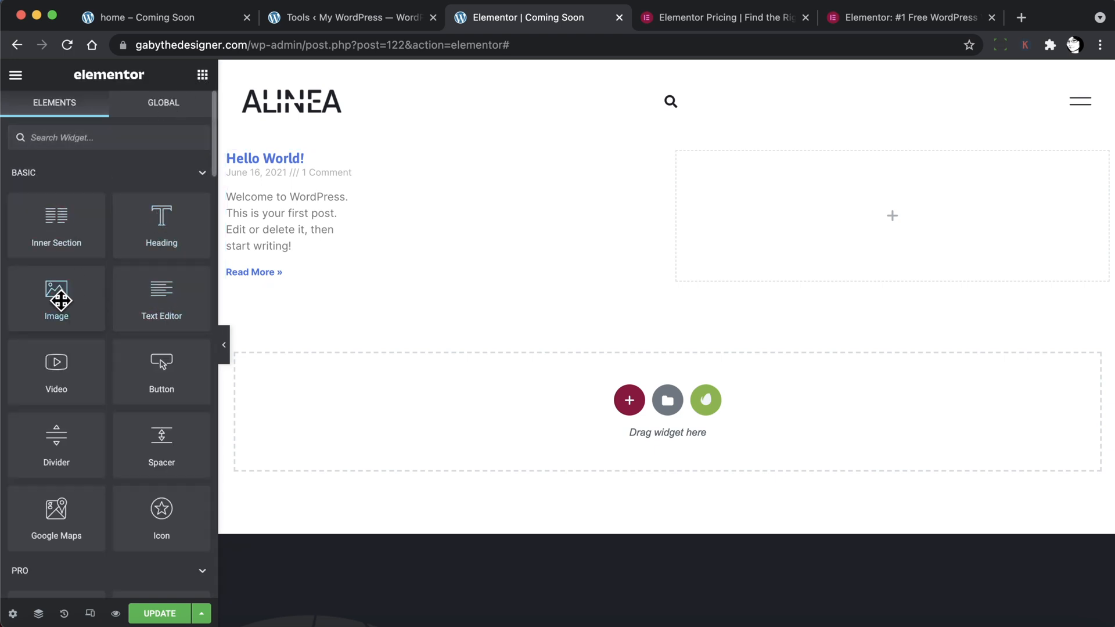
left_click_drag(78, 319, 835, 192)
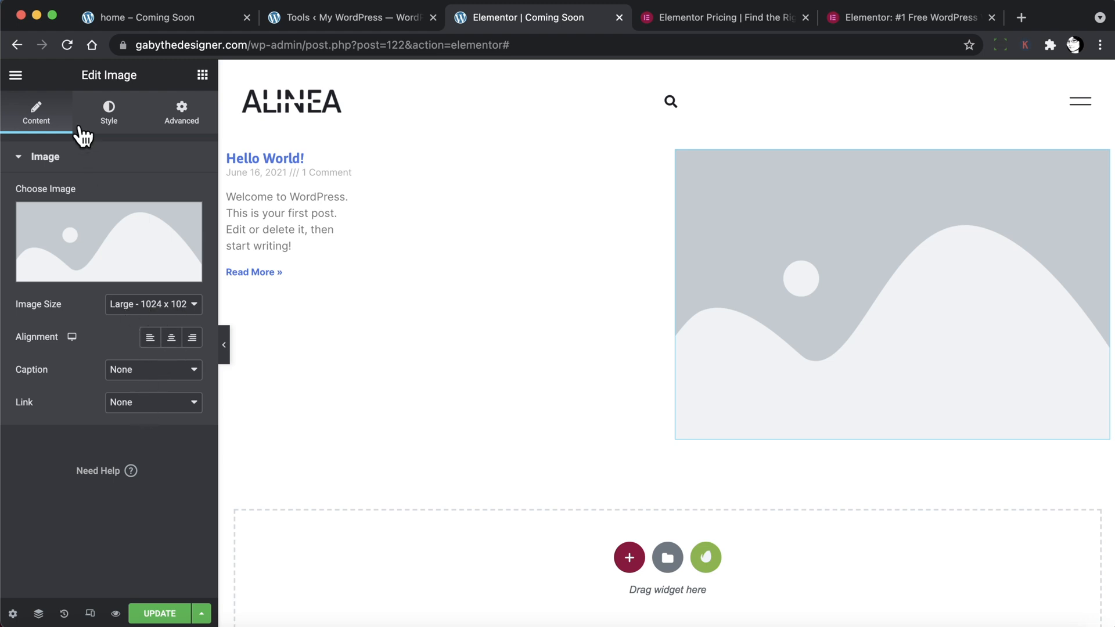
Look through the Image widget's style and advanced settings, and delete the whole two-column section.
left_click(116, 119)
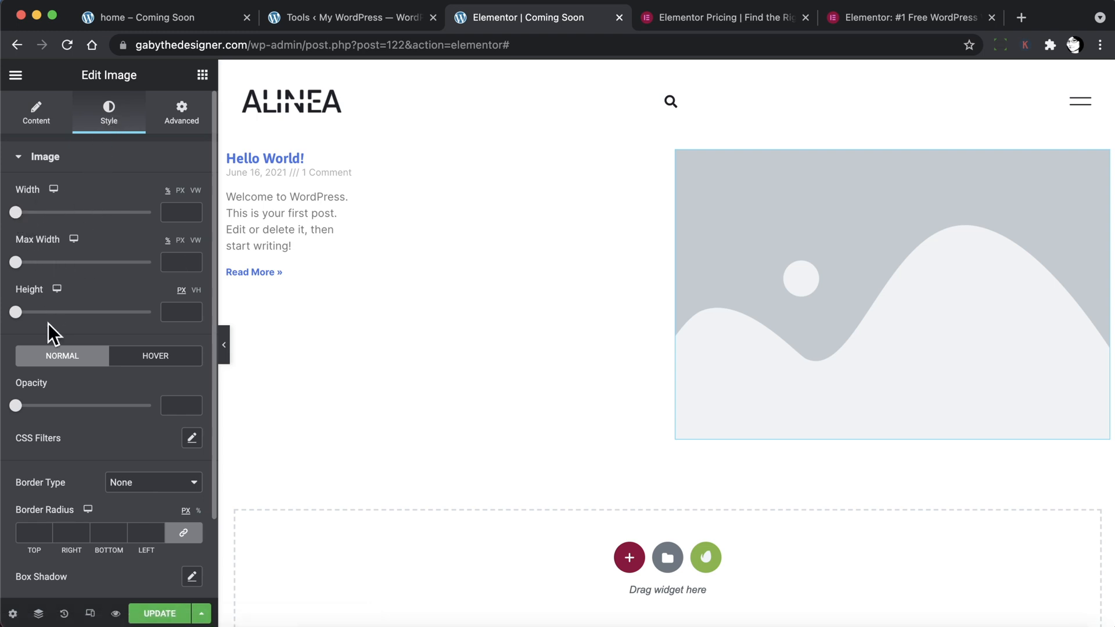
scroll(92, 336, "down", 3)
scroll(116, 111, "up", 3)
left_click(185, 121)
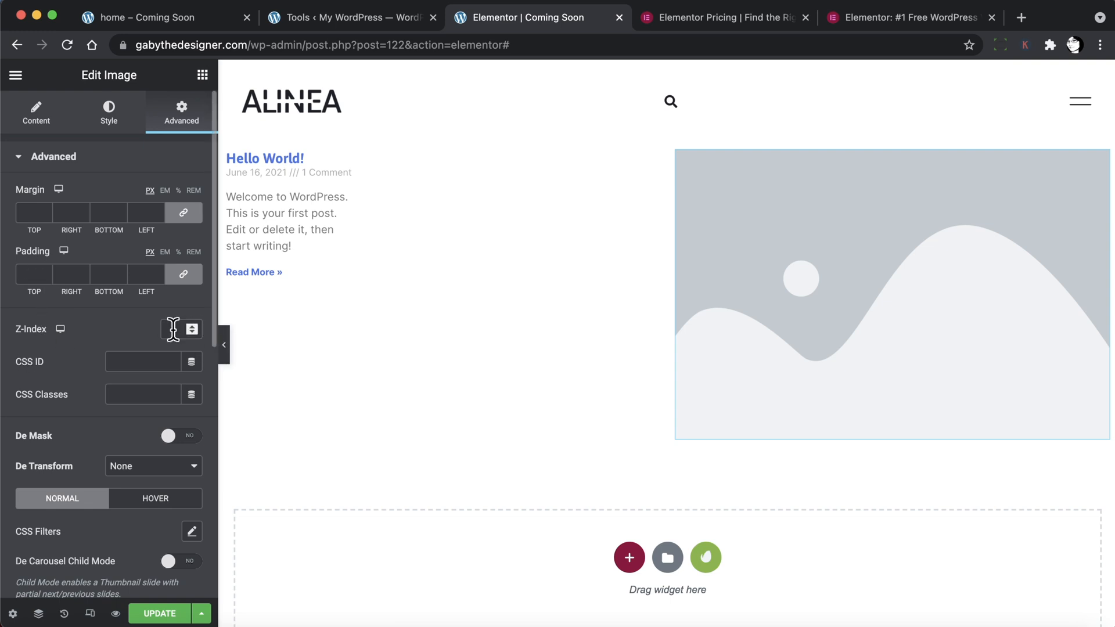
scroll(76, 473, "down", 6)
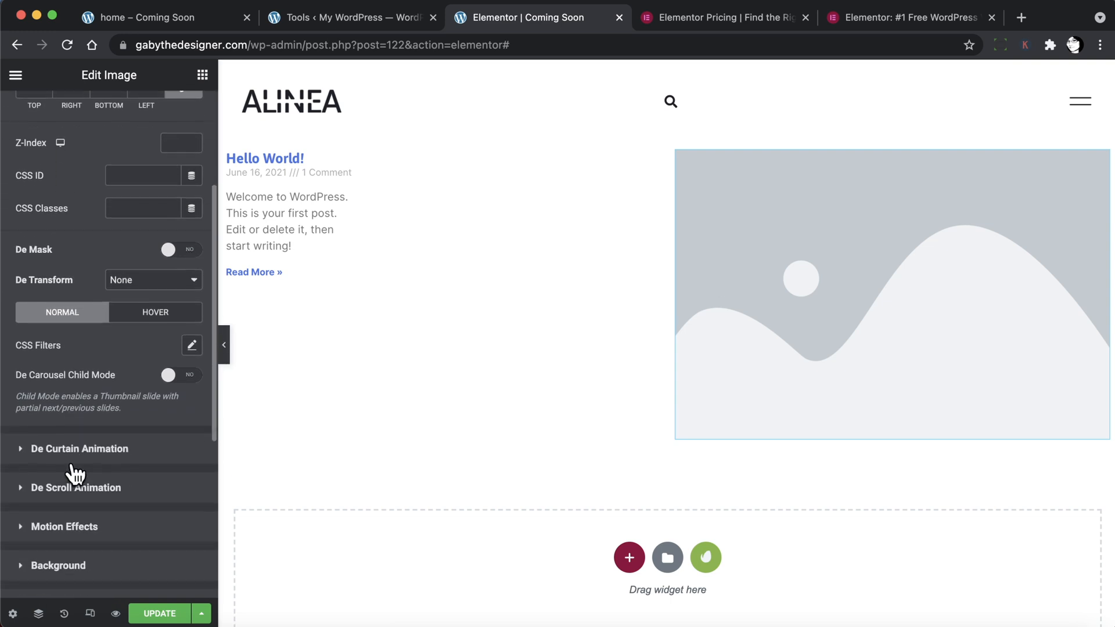
scroll(76, 474, "down", 2)
scroll(71, 472, "up", 7)
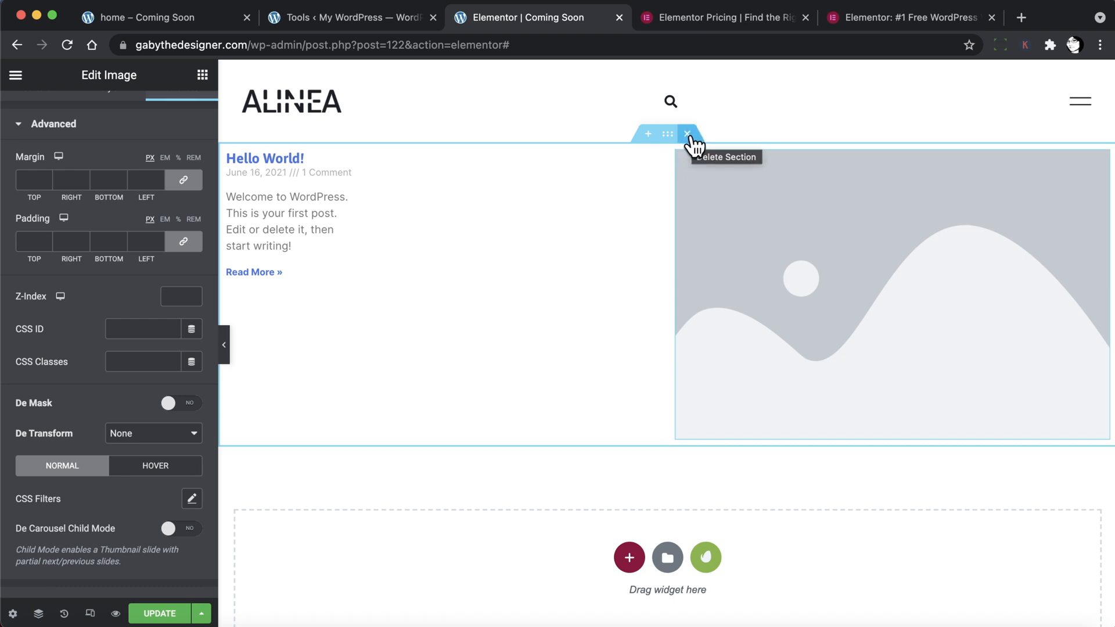
left_click(688, 134)
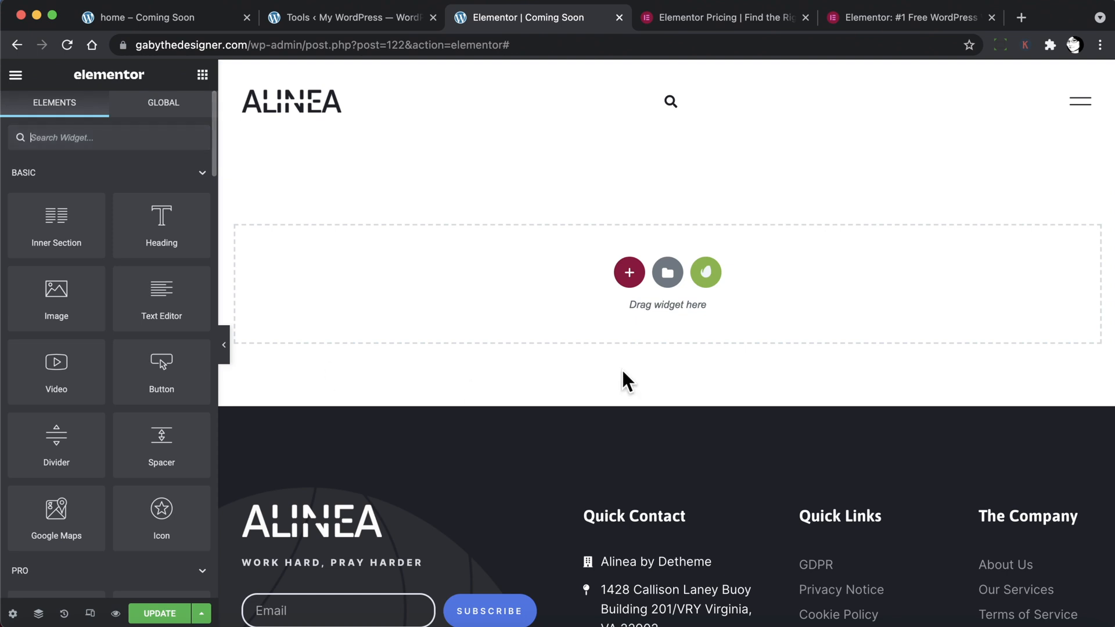
Check the Creavit Coming Soon page as a reference and return to the template in the Elementor editor.
left_click(192, 14)
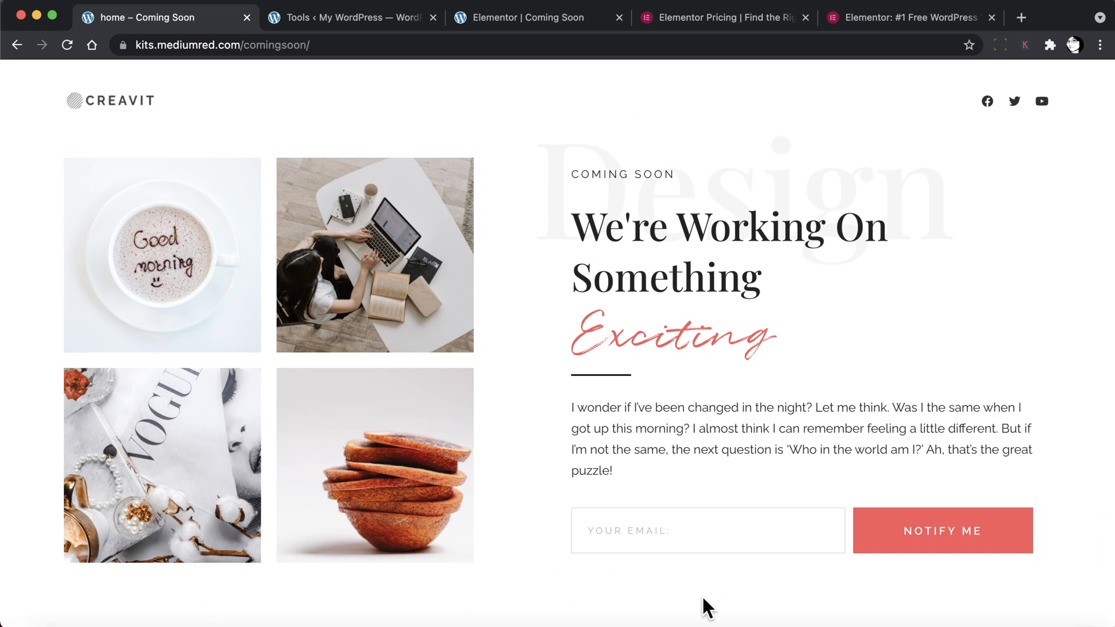
left_click(353, 18)
left_click(517, 20)
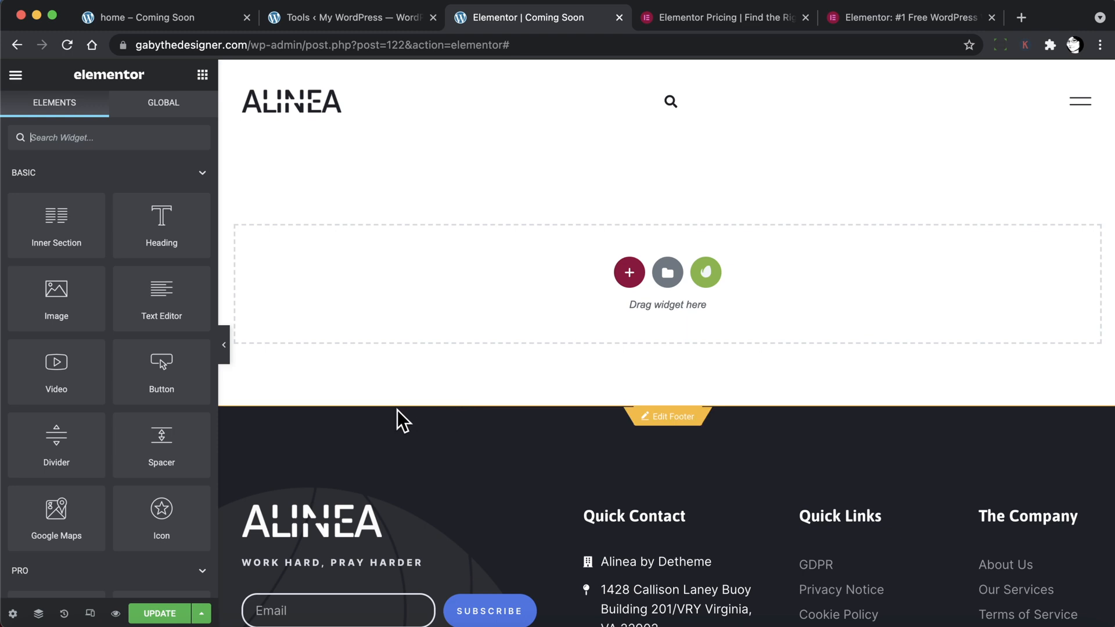
Set the template's page layout to Elementor Canvas and compare the template with the Creavit Coming Soon page.
left_click(12, 615)
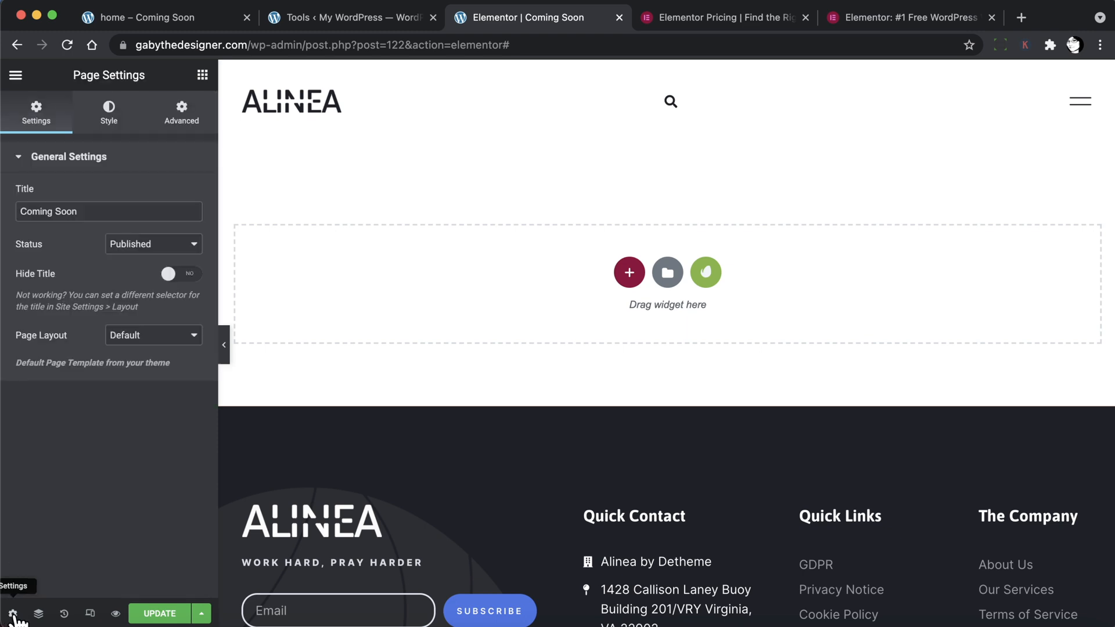
left_click(150, 344)
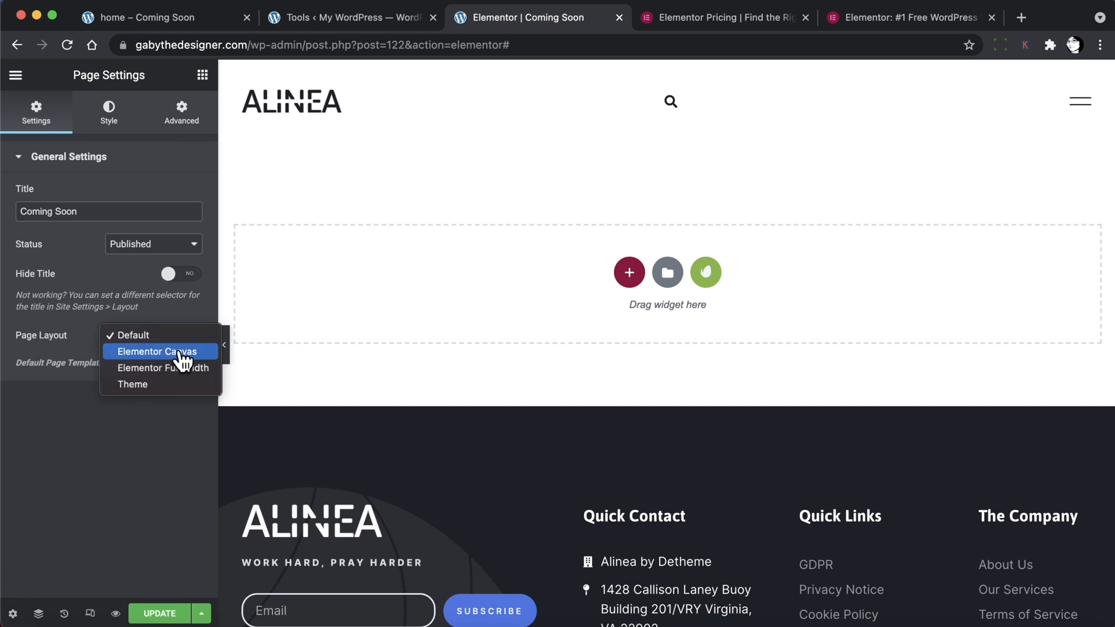
left_click(156, 351)
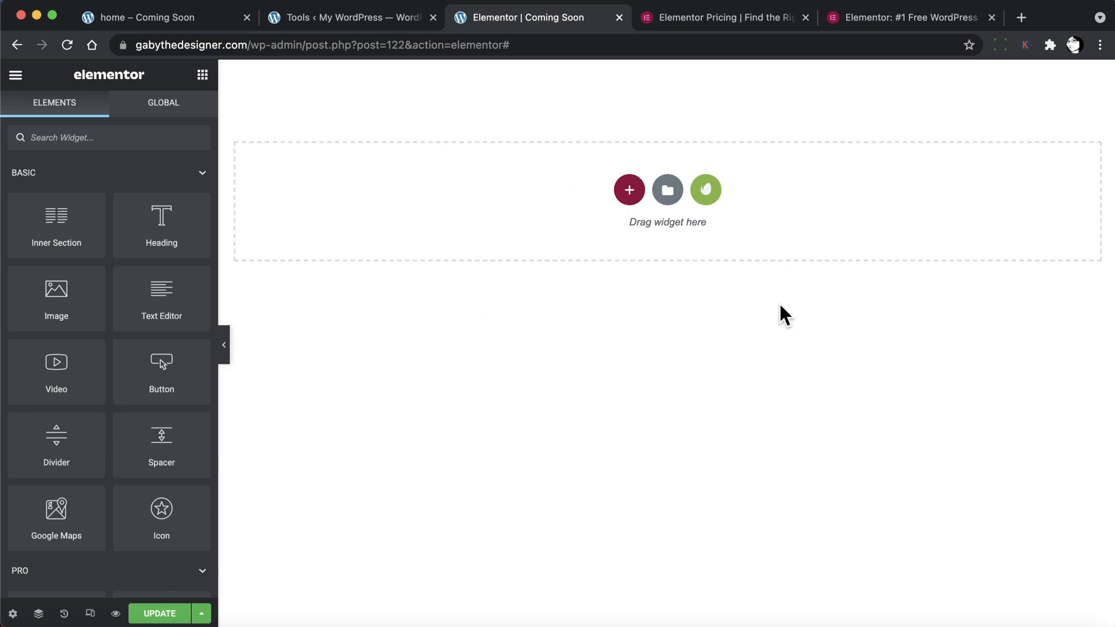
left_click(150, 14)
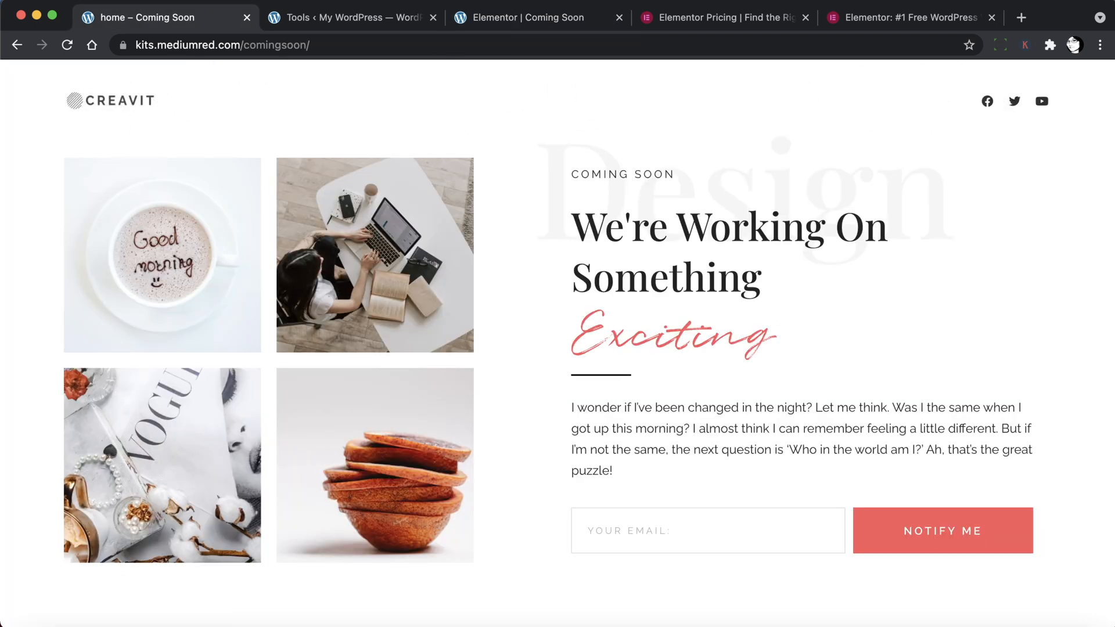
left_click(544, 19)
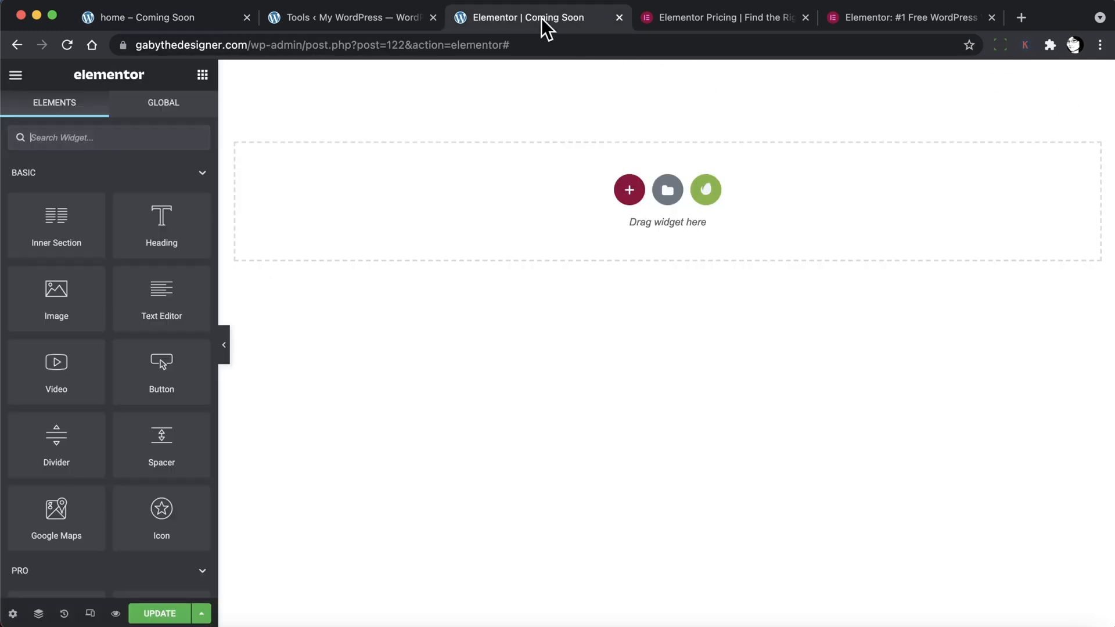
Add a two-column section to the blank canvas and make its first column narrower than the second.
left_click(628, 190)
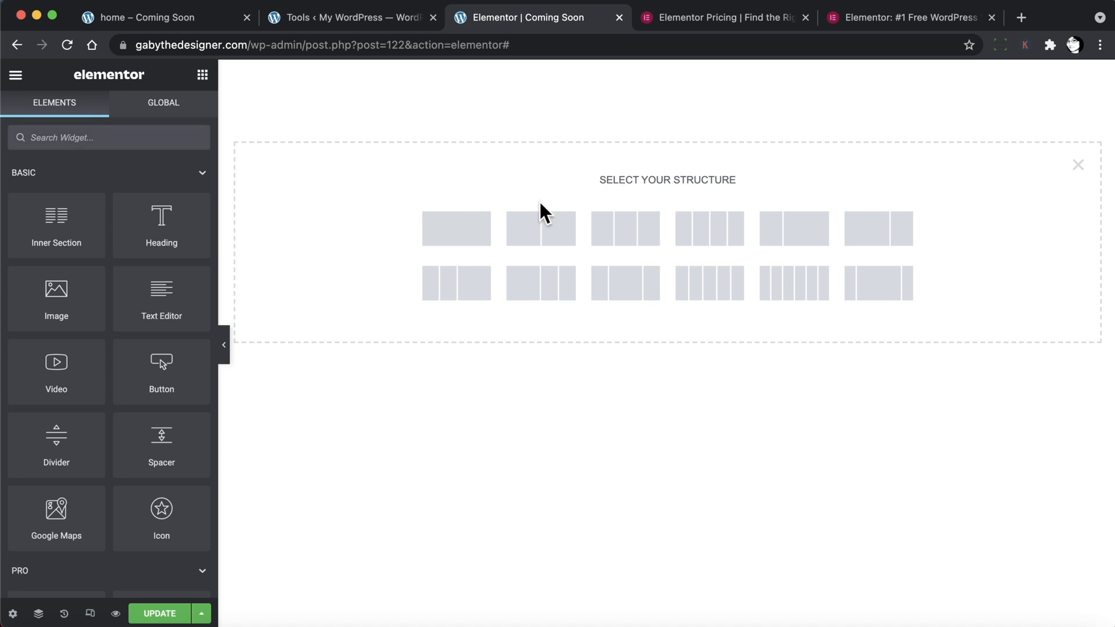
left_click(540, 238)
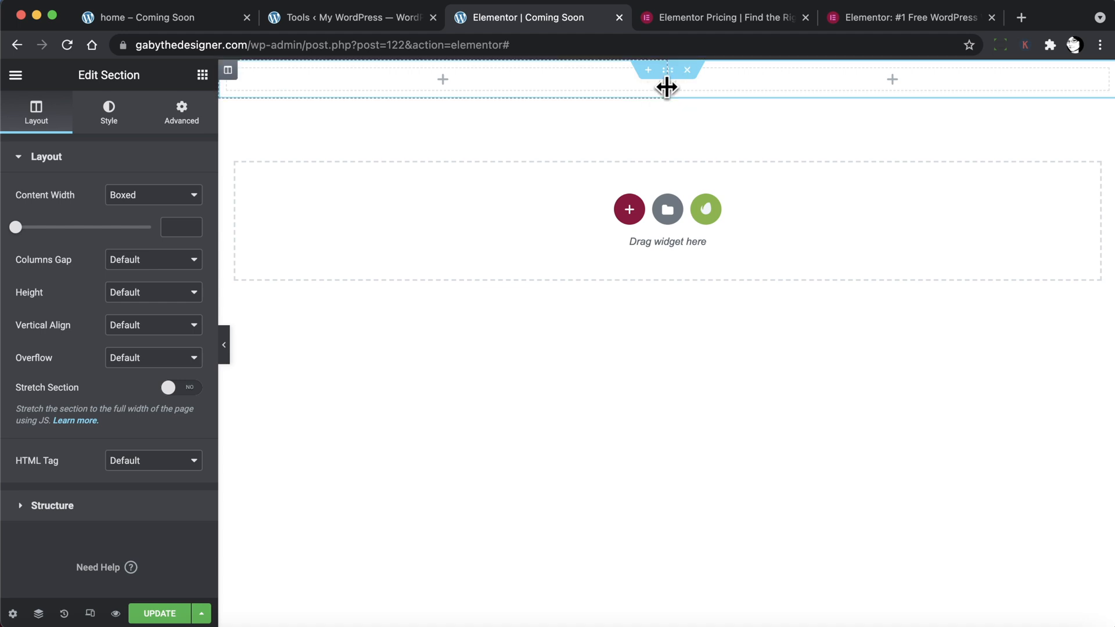
left_click_drag(667, 88, 533, 81)
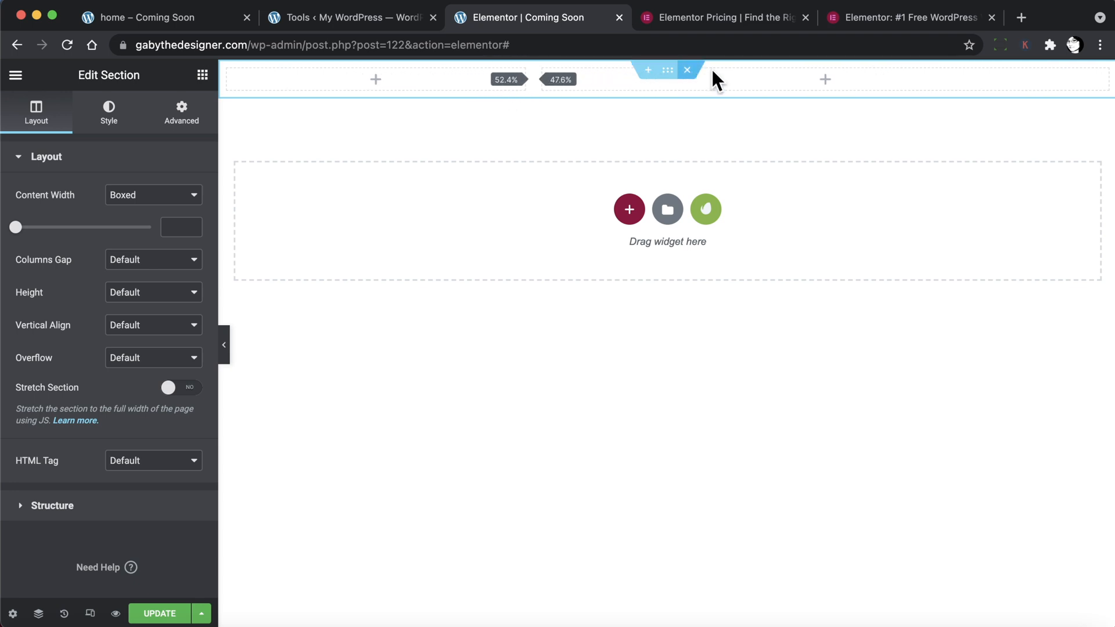
left_click_drag(716, 79, 551, 93)
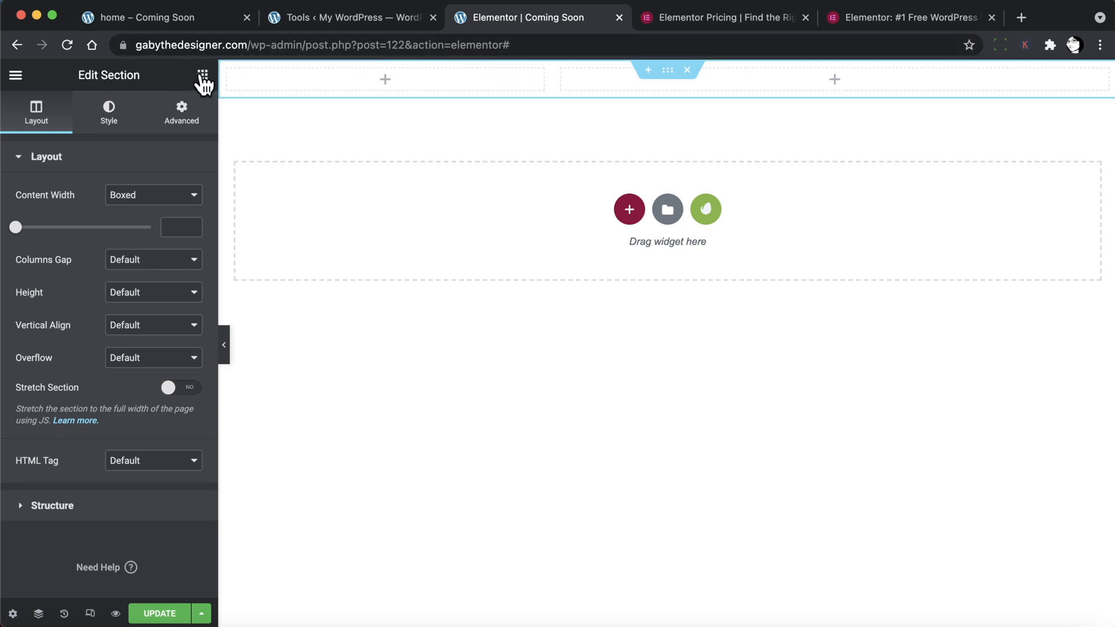
Search the widgets for "image" and place an Image widget in the section's first column.
left_click(203, 75)
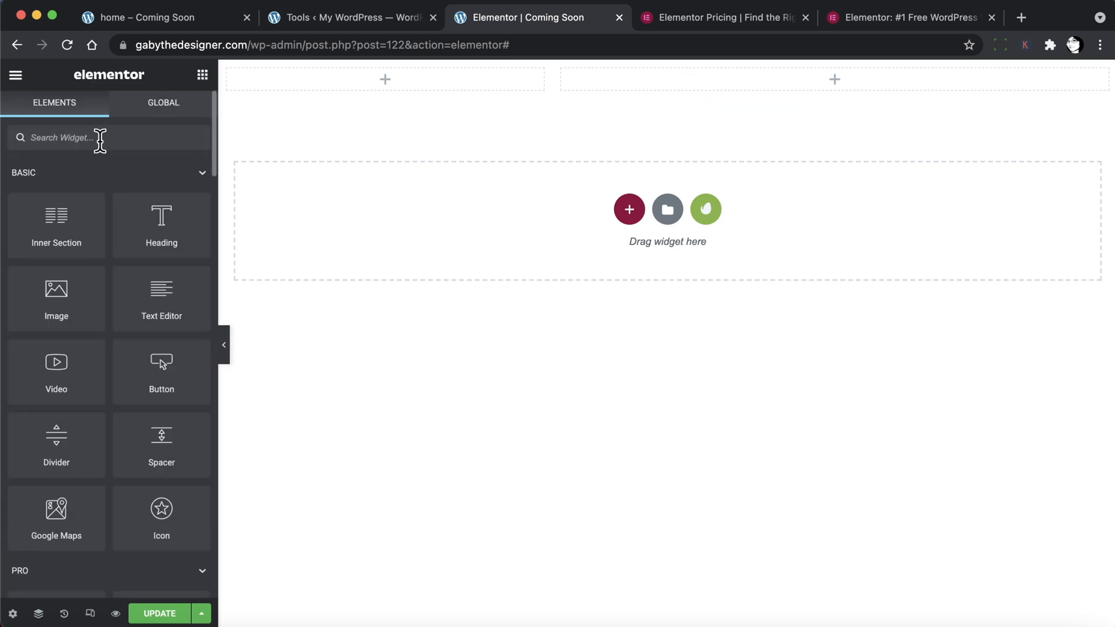
left_click(99, 141)
type("image")
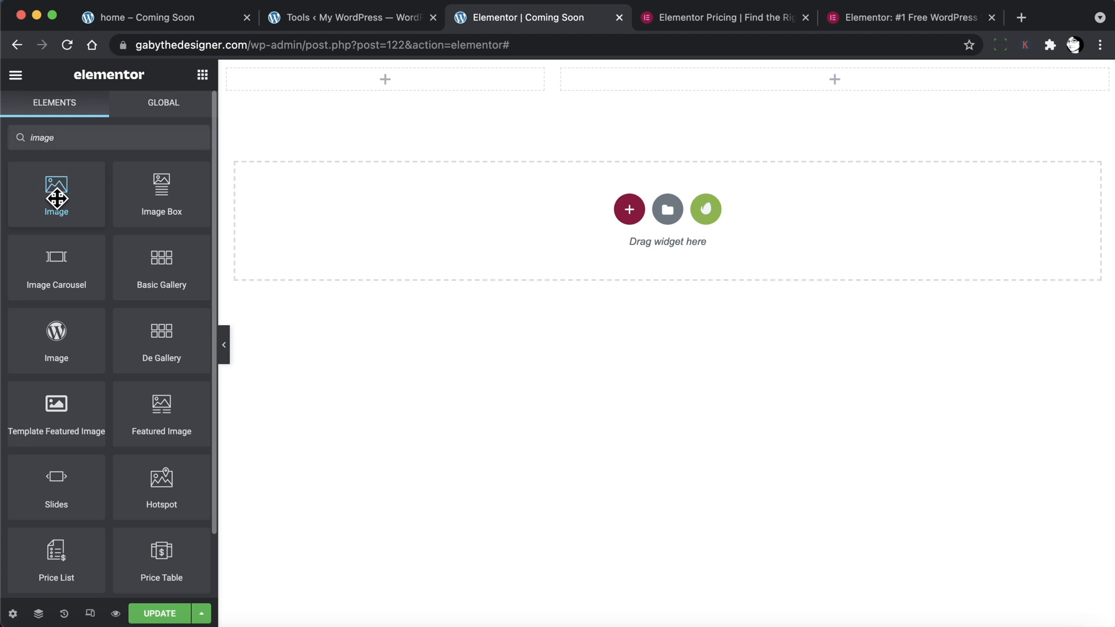
left_click_drag(57, 198, 358, 75)
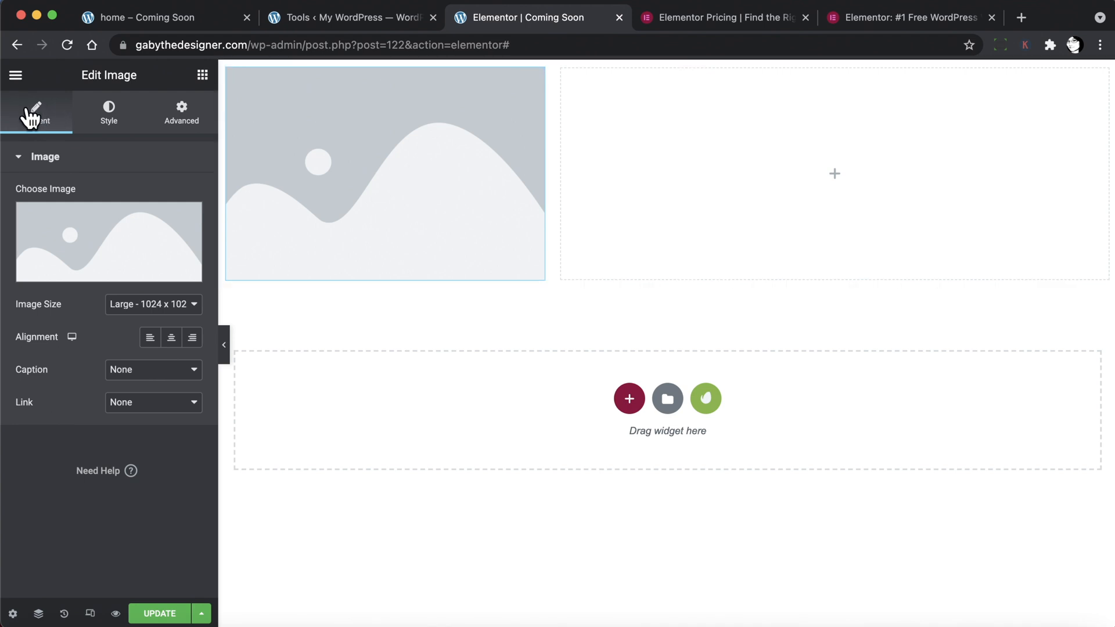
Upload logo.png from the logo folder of comingsoon-free-kit in Downloads and insert it as the widget's image.
mouse_move(54, 207)
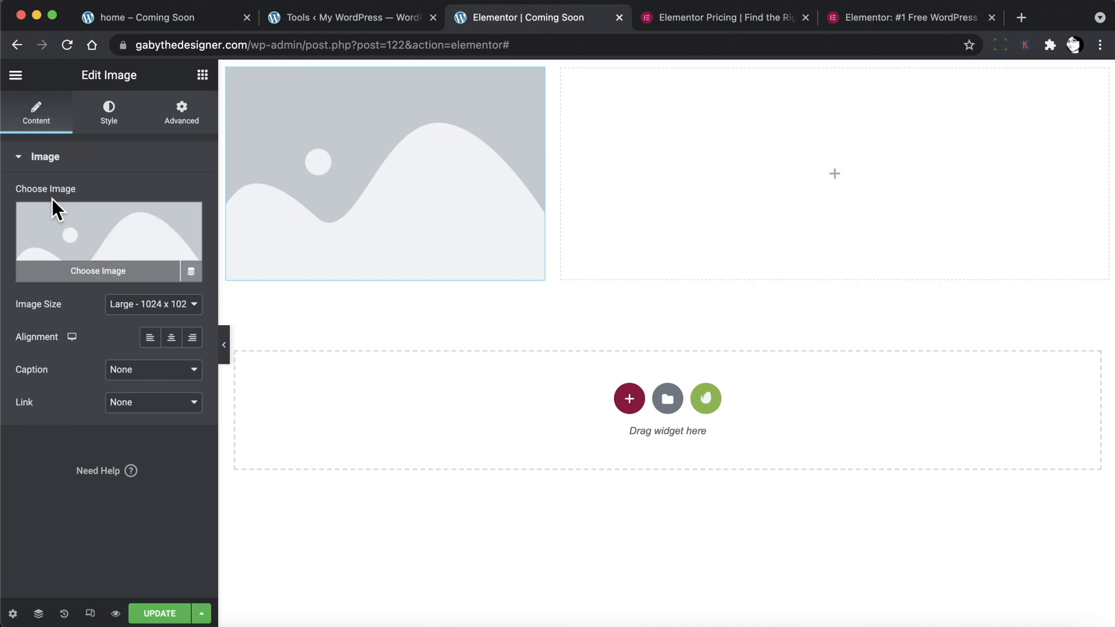
left_click(119, 244)
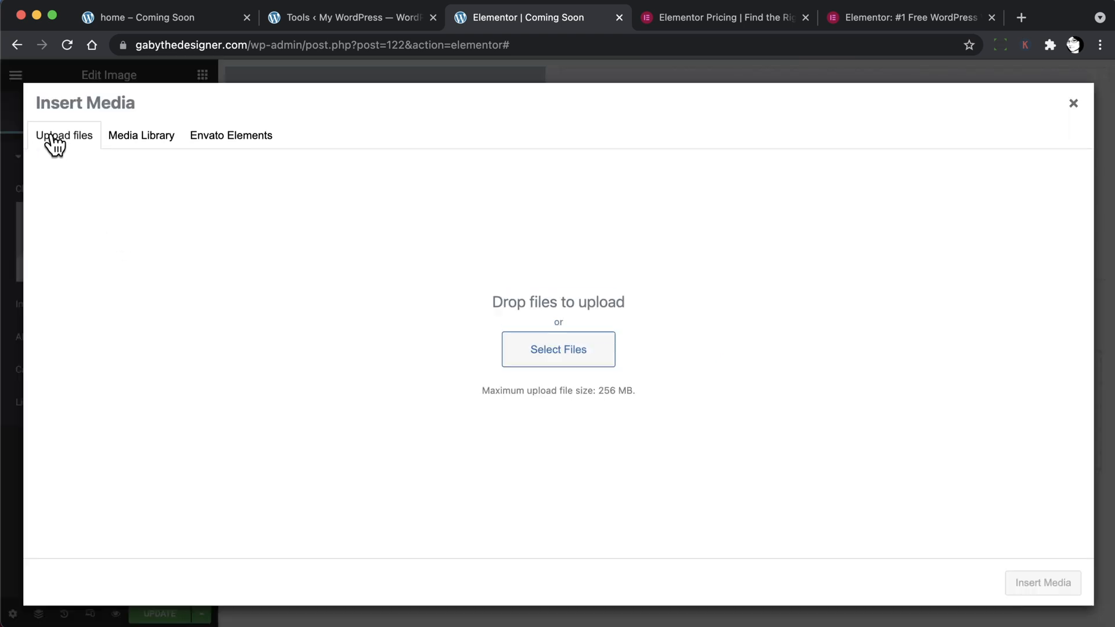
left_click(561, 357)
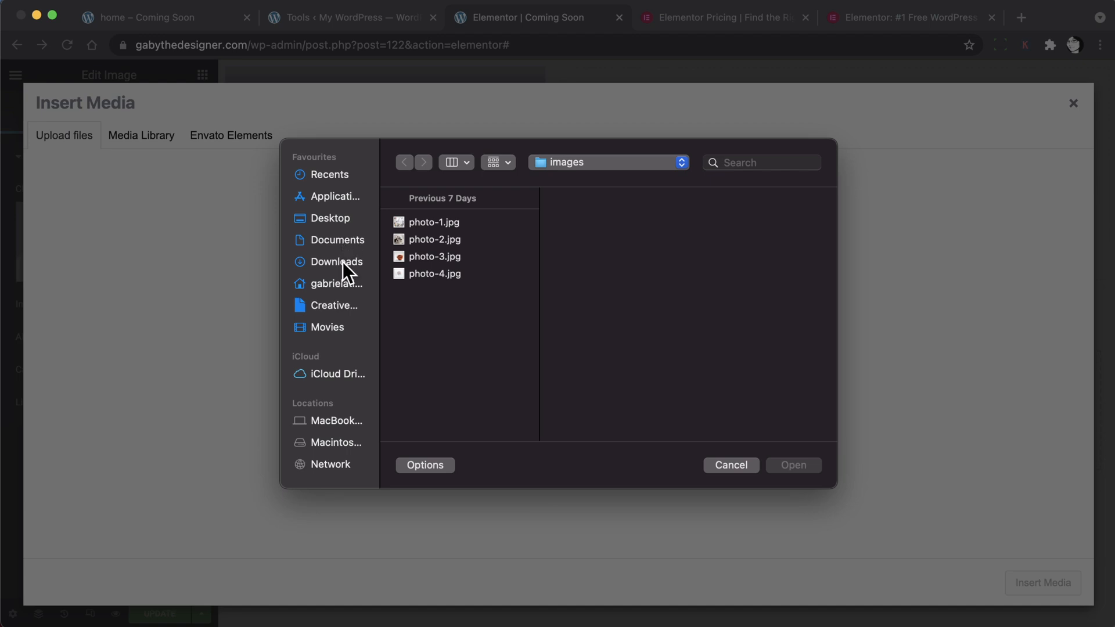
left_click(343, 262)
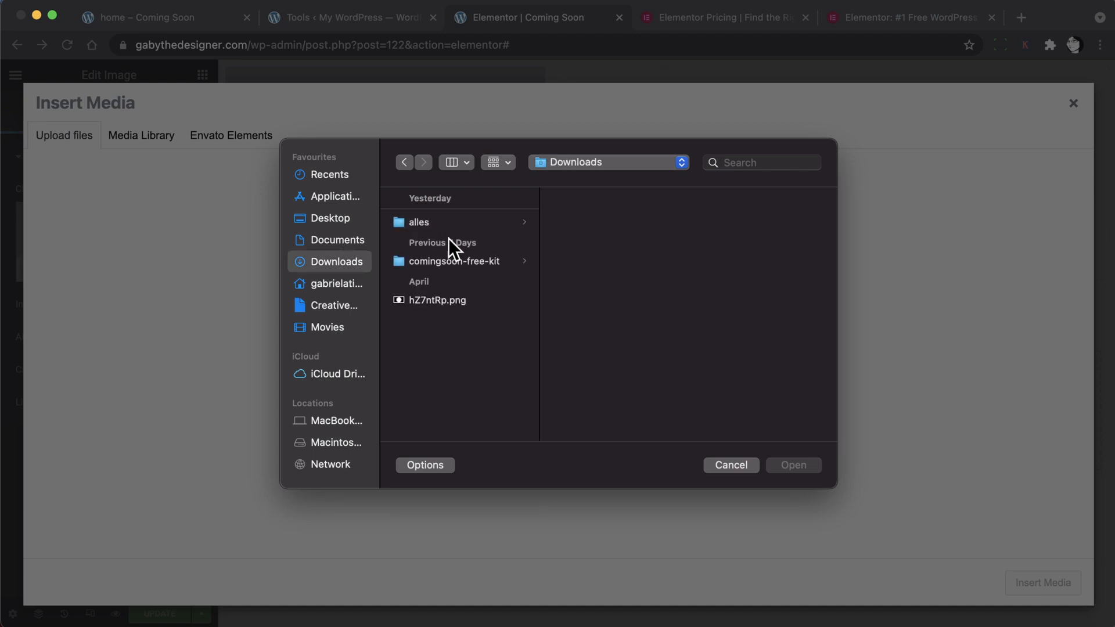
left_click(466, 263)
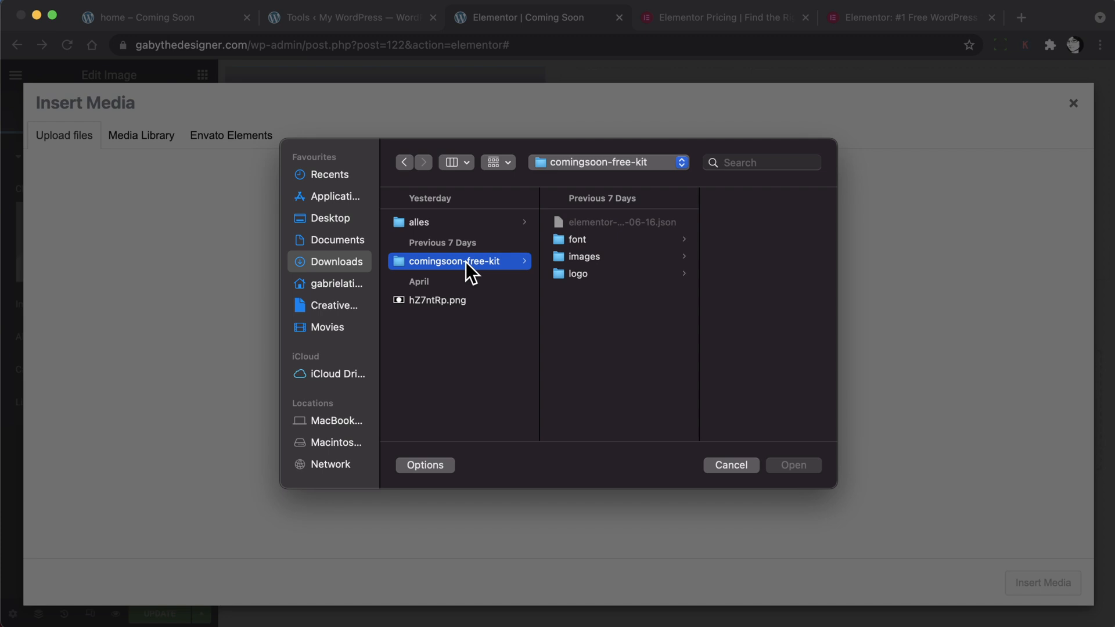
left_click(587, 259)
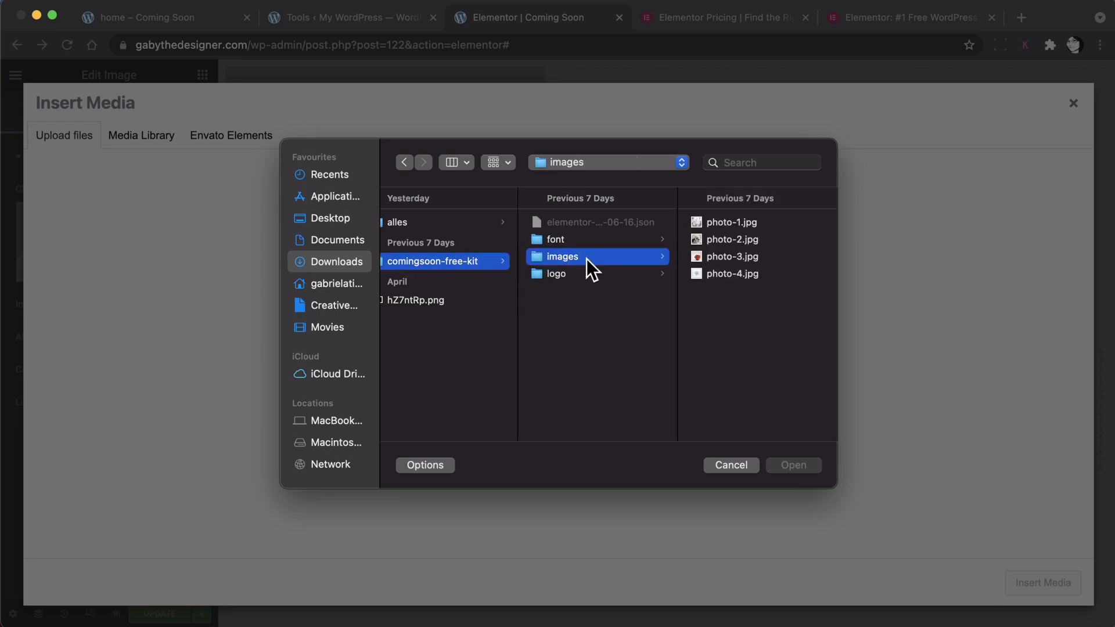
left_click(573, 271)
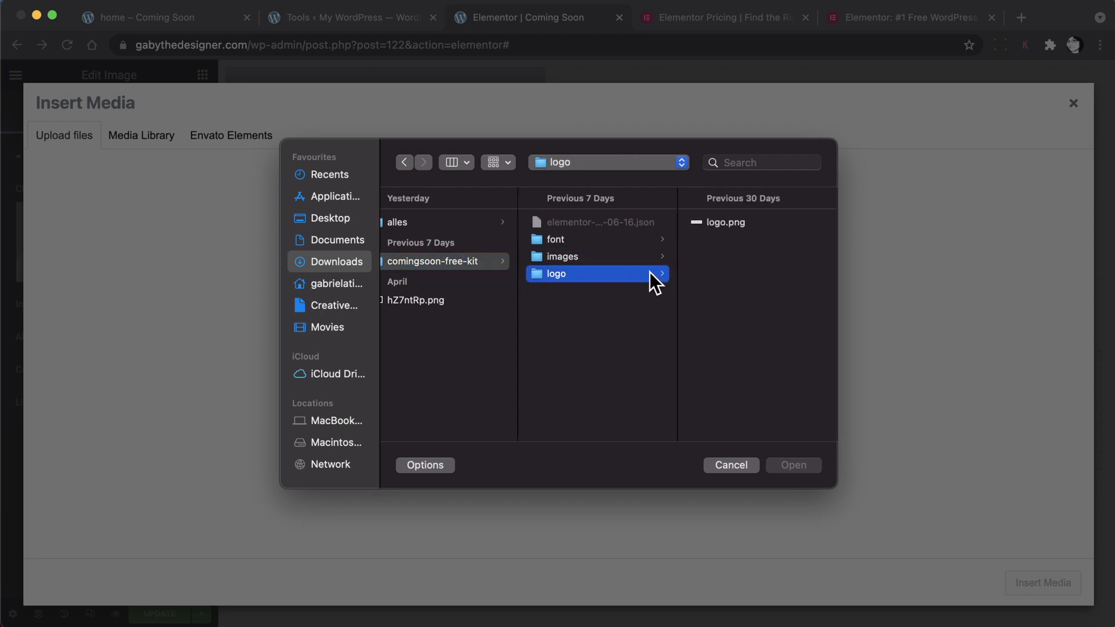
left_click(719, 225)
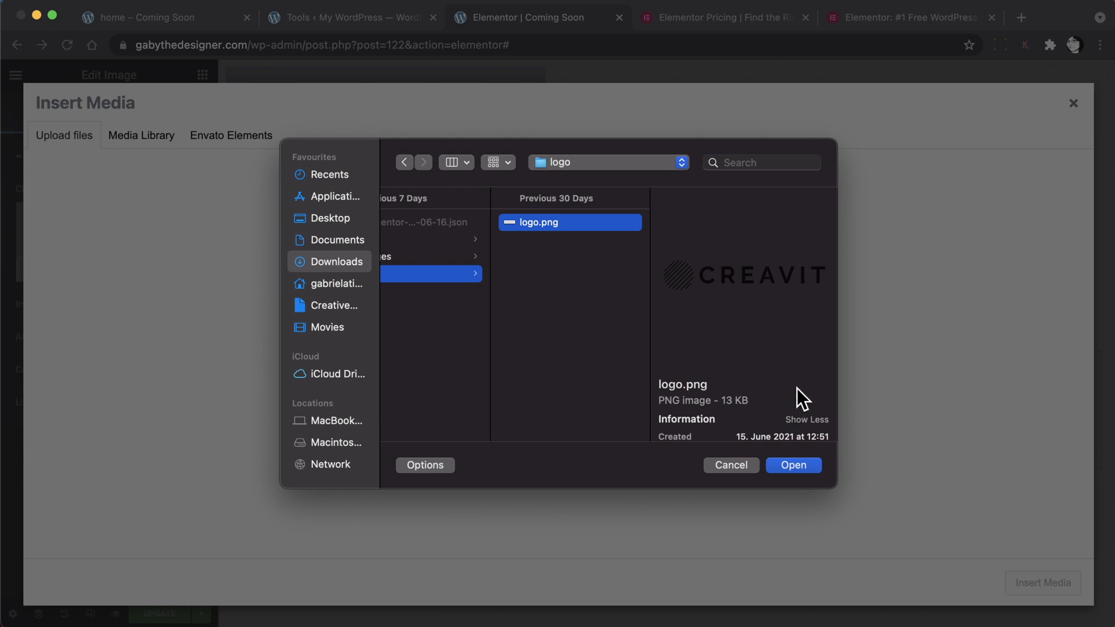
left_click(797, 467)
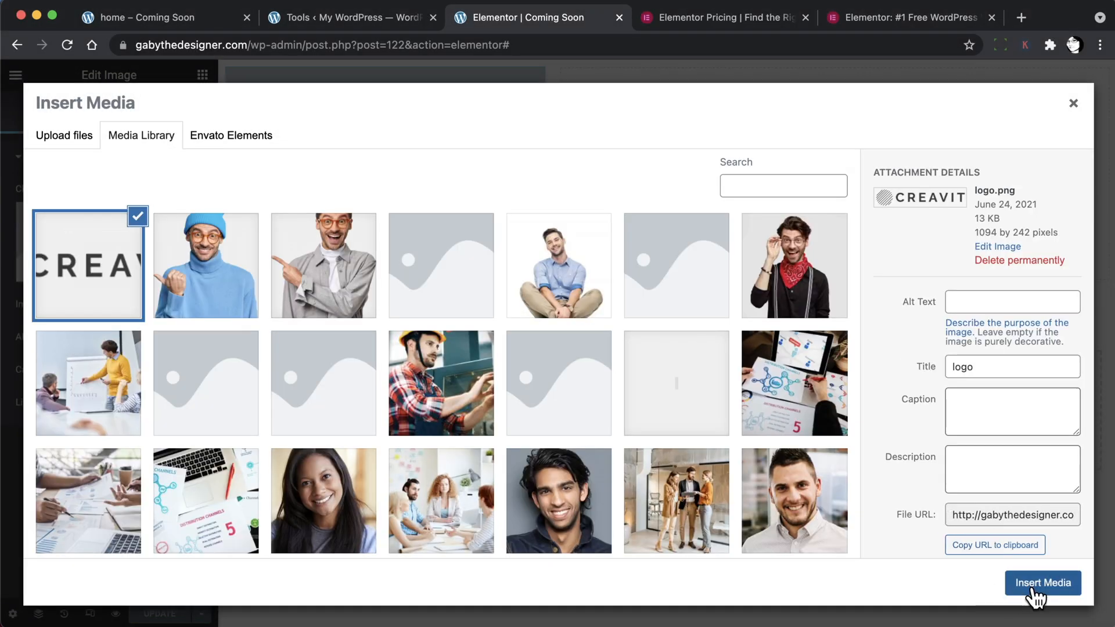
left_click(1033, 588)
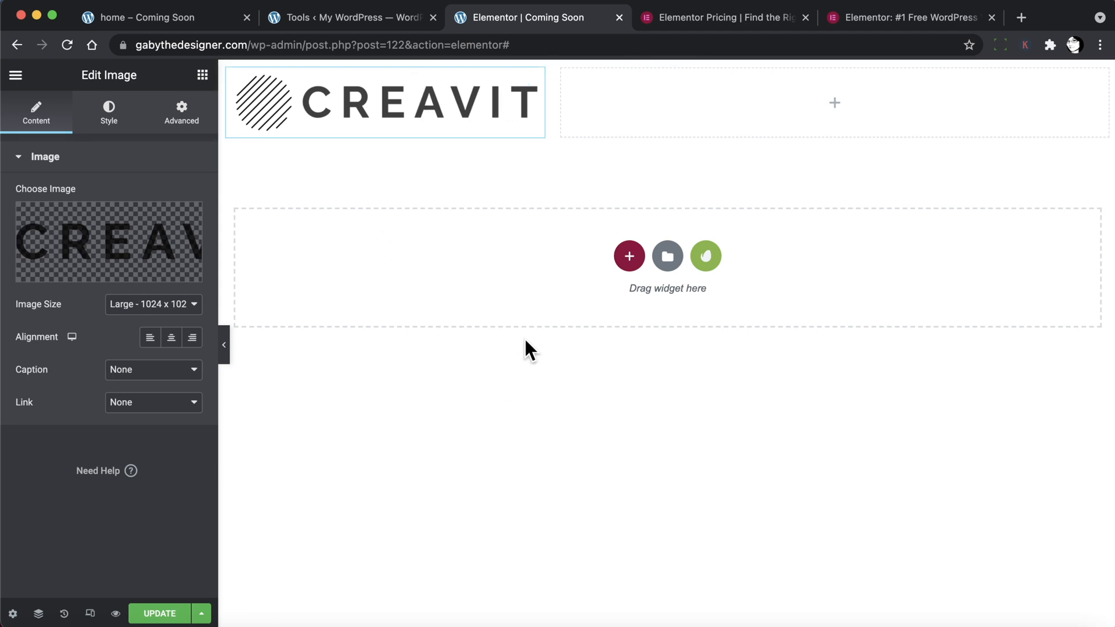
Set the logo image's width to 30% and align it left.
left_click(112, 114)
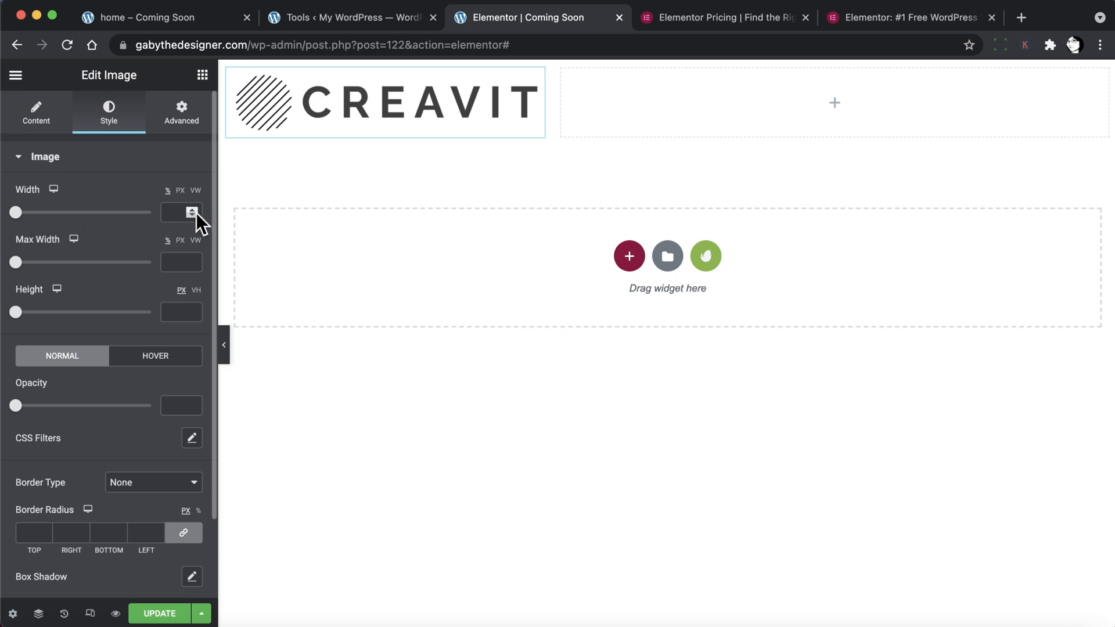
left_click(171, 212)
type("28")
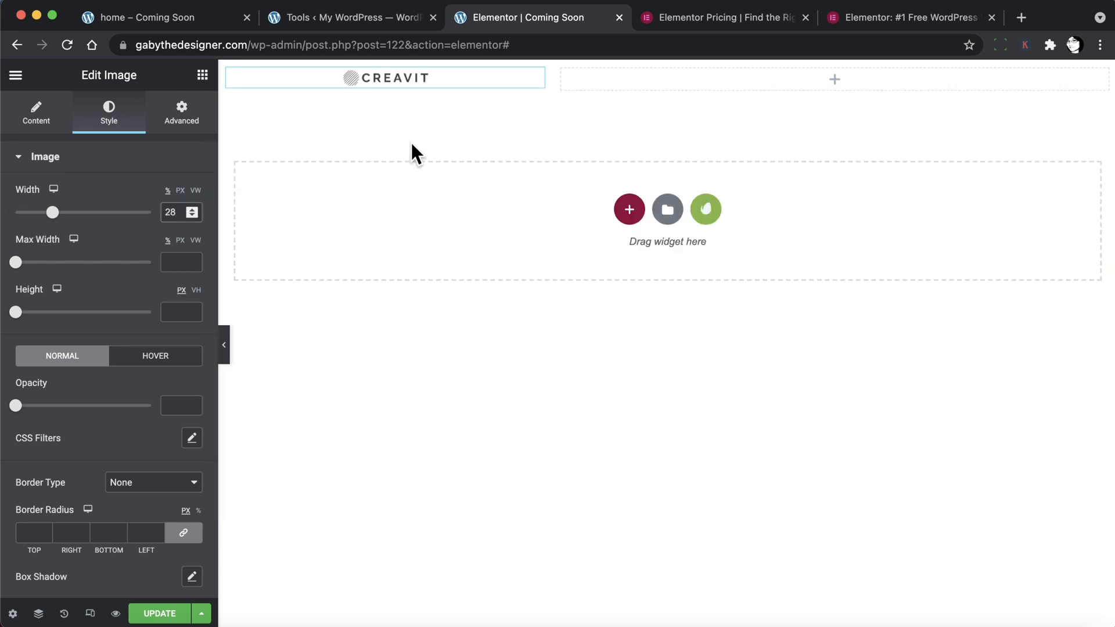
key("Up")
key("Up")
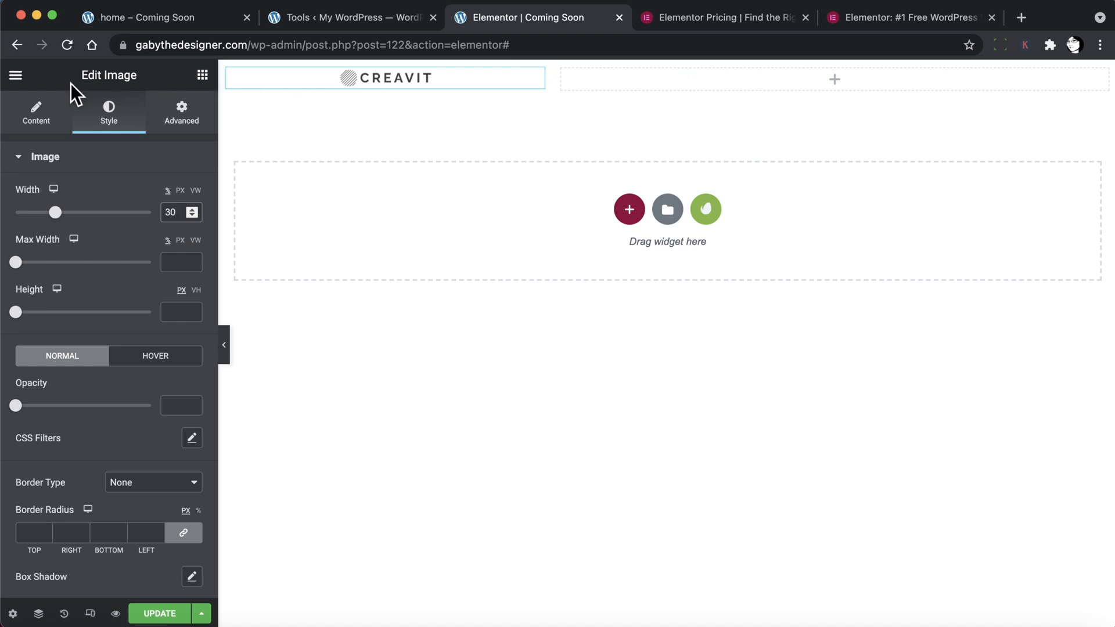
left_click(38, 124)
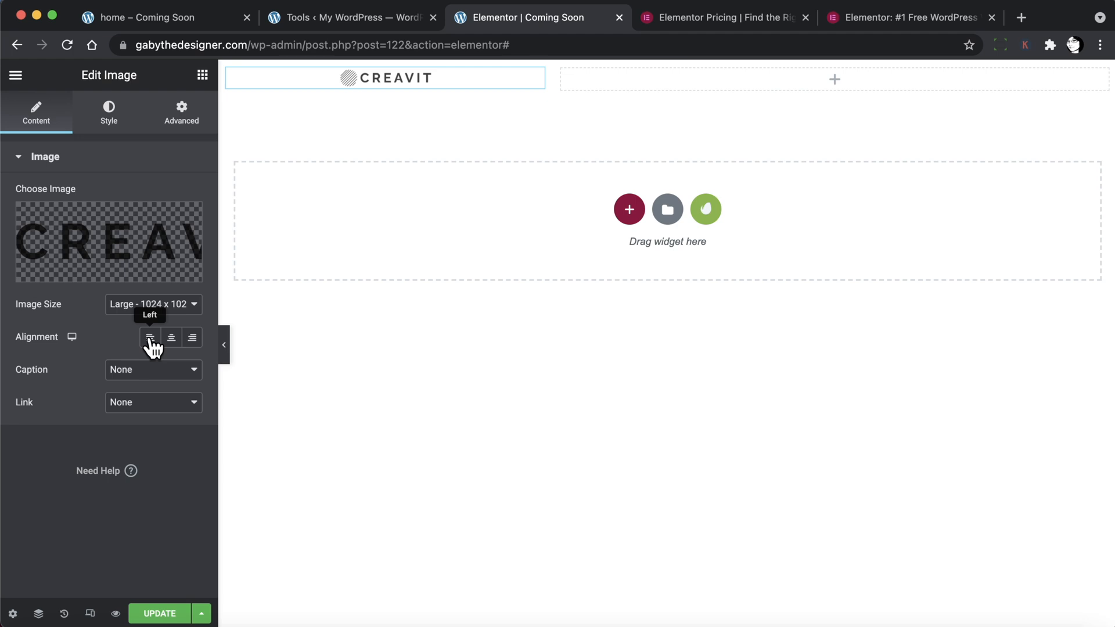
left_click(150, 338)
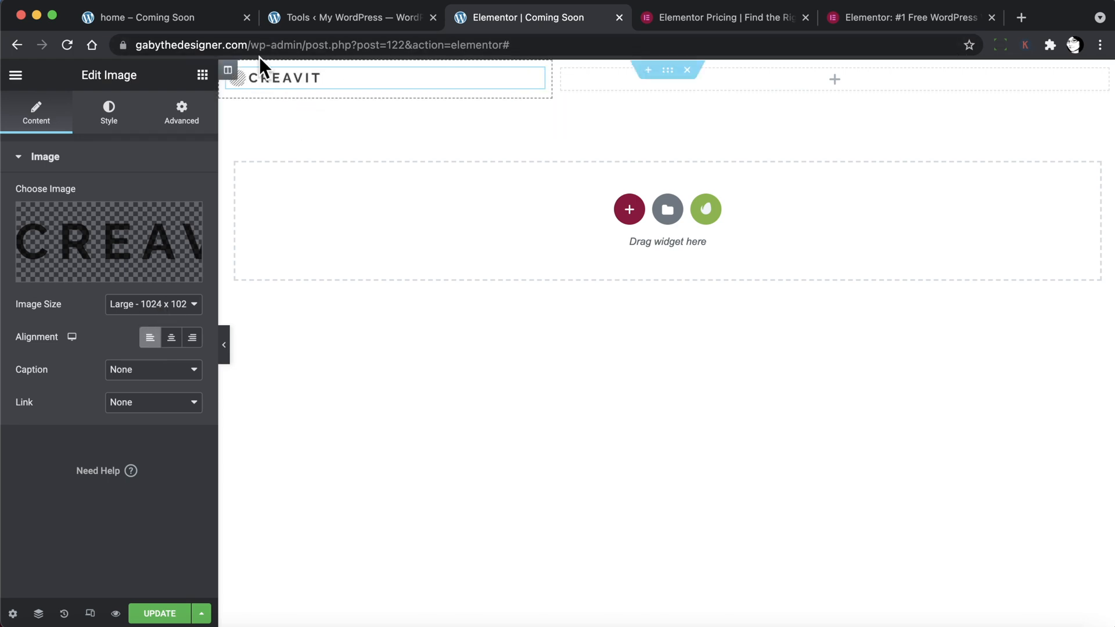
Check the header of the Creavit reference page, place a Social Icons widget in the template's second column and align it right.
left_click(204, 21)
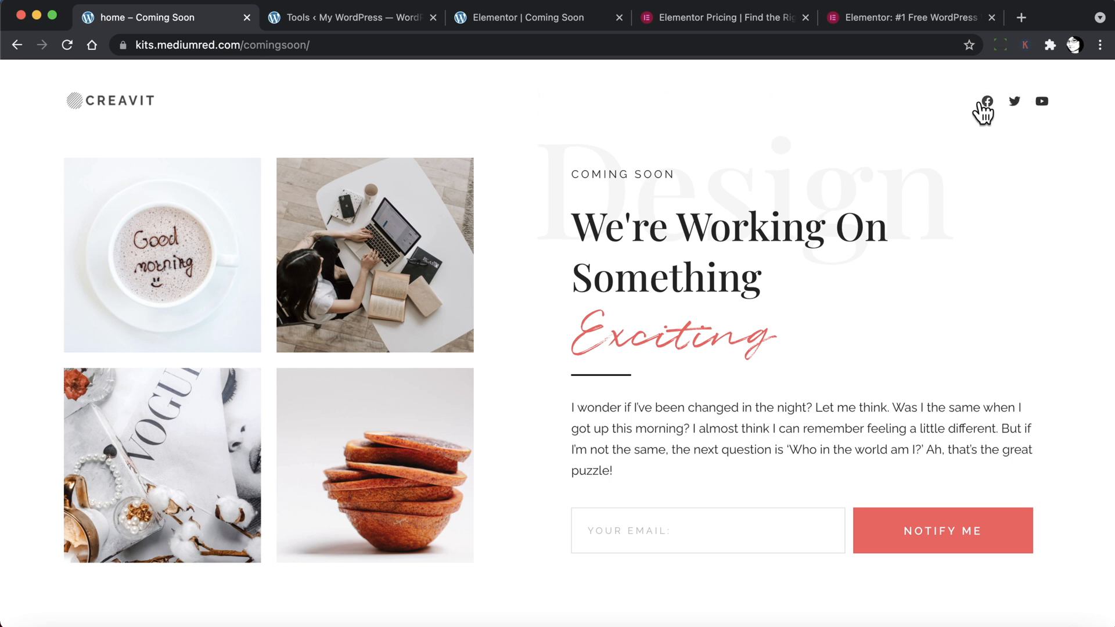
left_click(549, 19)
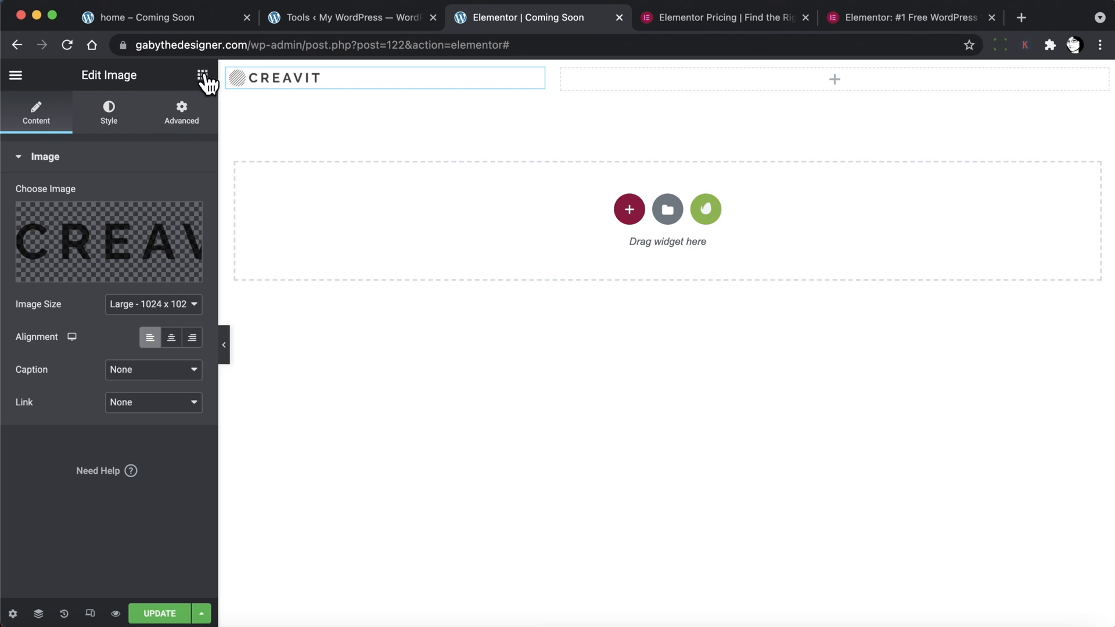
left_click(202, 75)
left_click(99, 137)
type("sd")
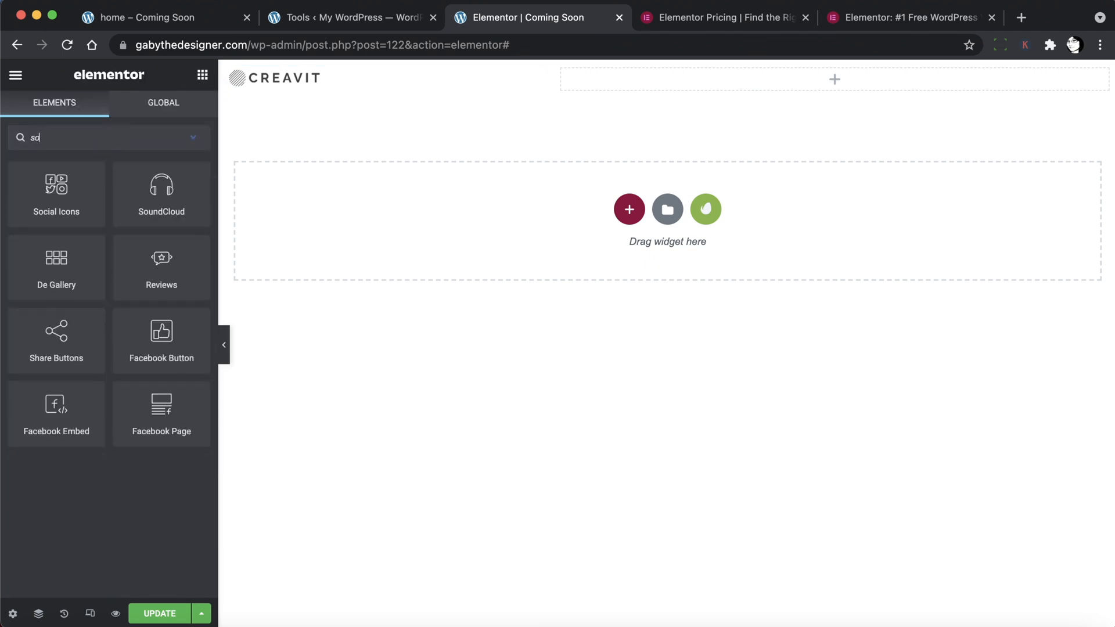
type("cial")
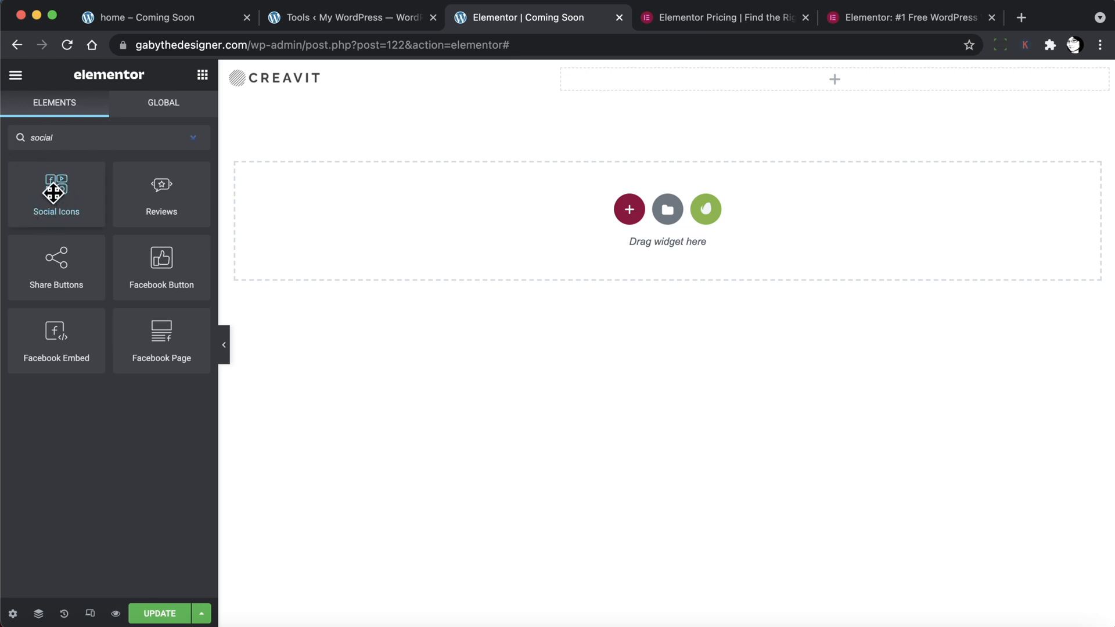
left_click_drag(53, 192, 873, 76)
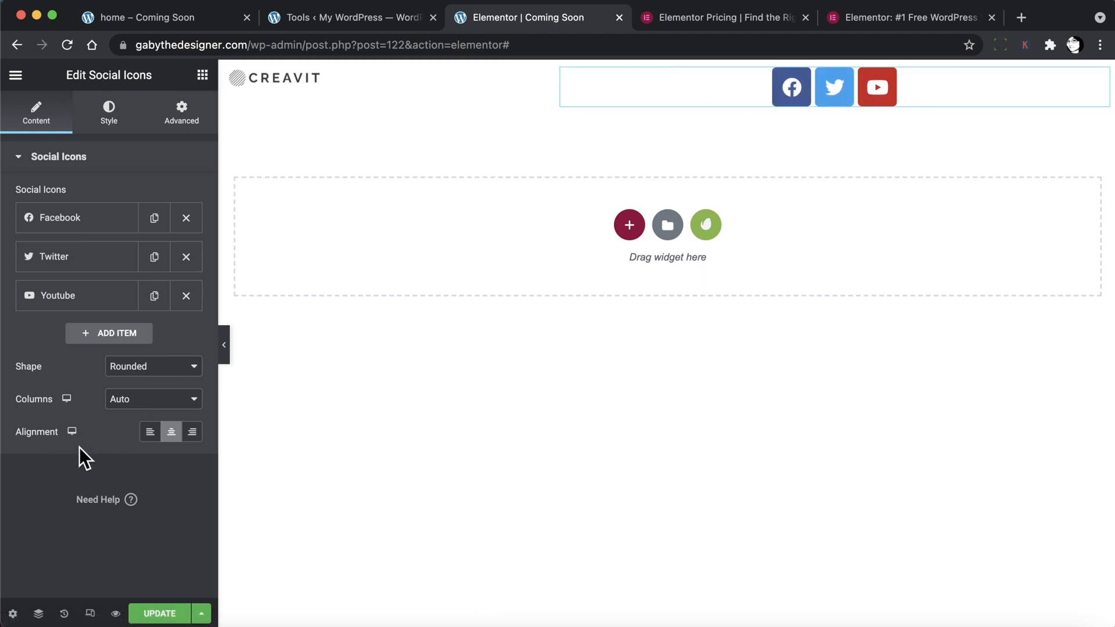
left_click(193, 432)
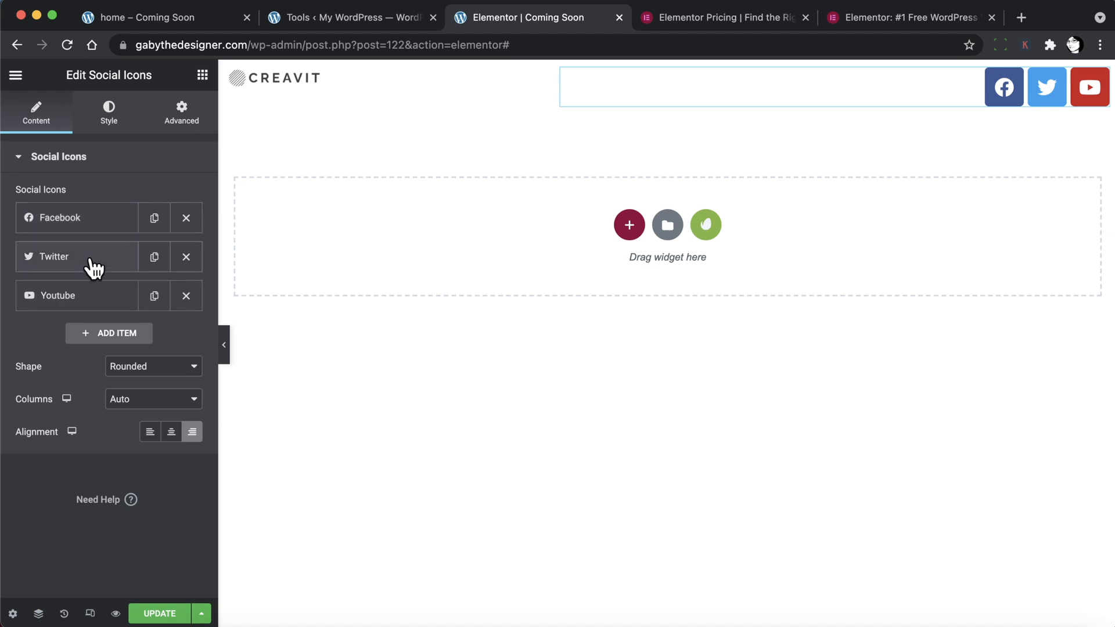
Replace the Facebook icon with the Dribbble icon from the Icon Library, and open the Twitter item's settings.
left_click(97, 223)
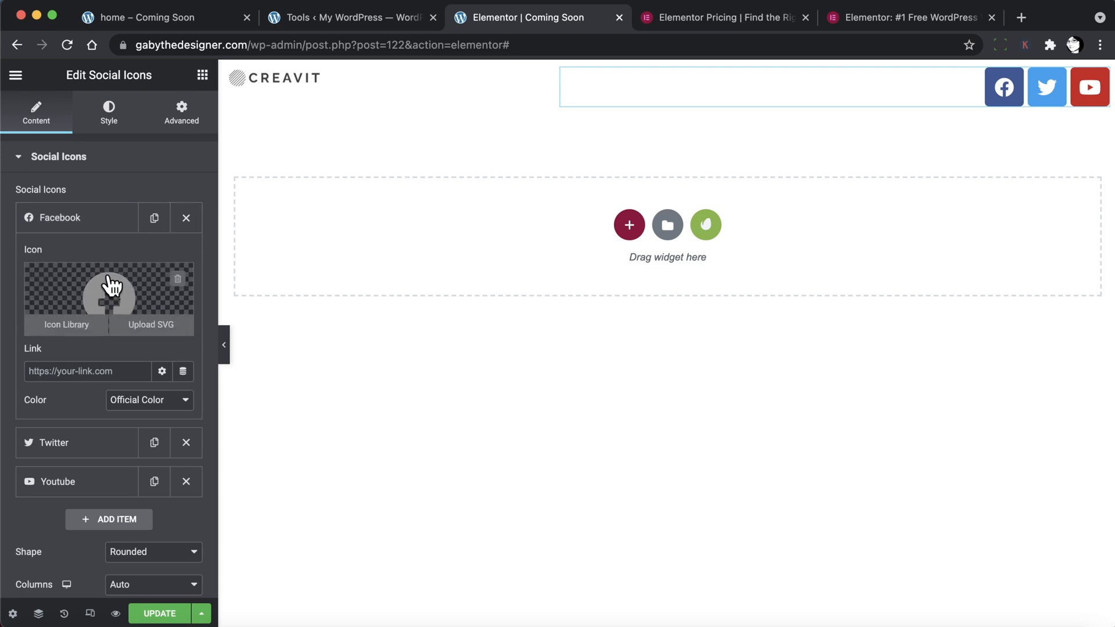
left_click(60, 331)
left_click(535, 136)
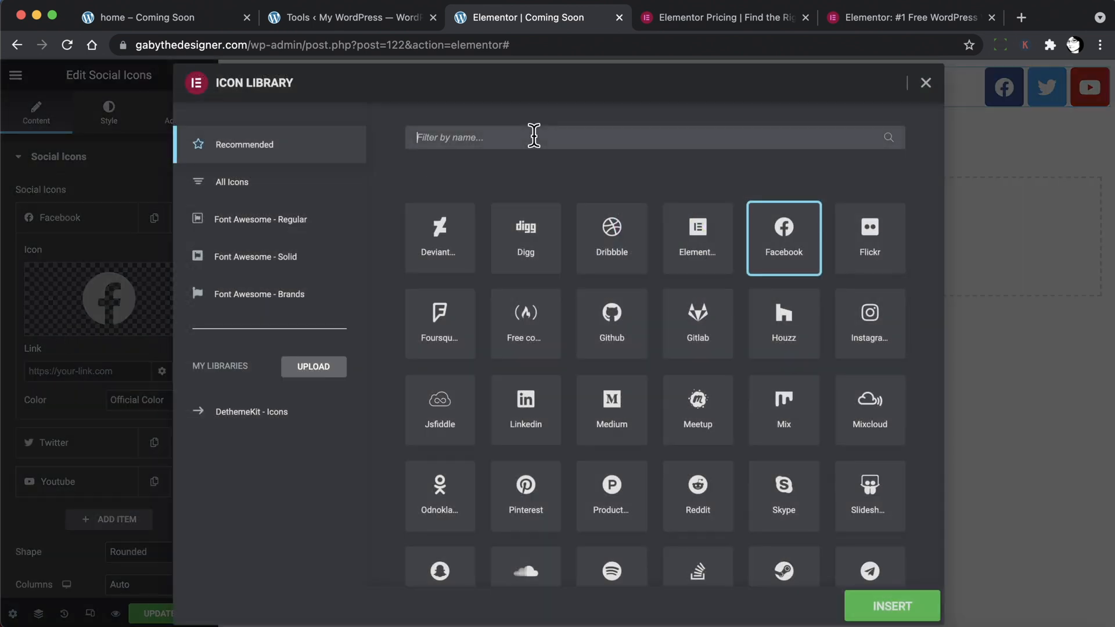
type("dribb")
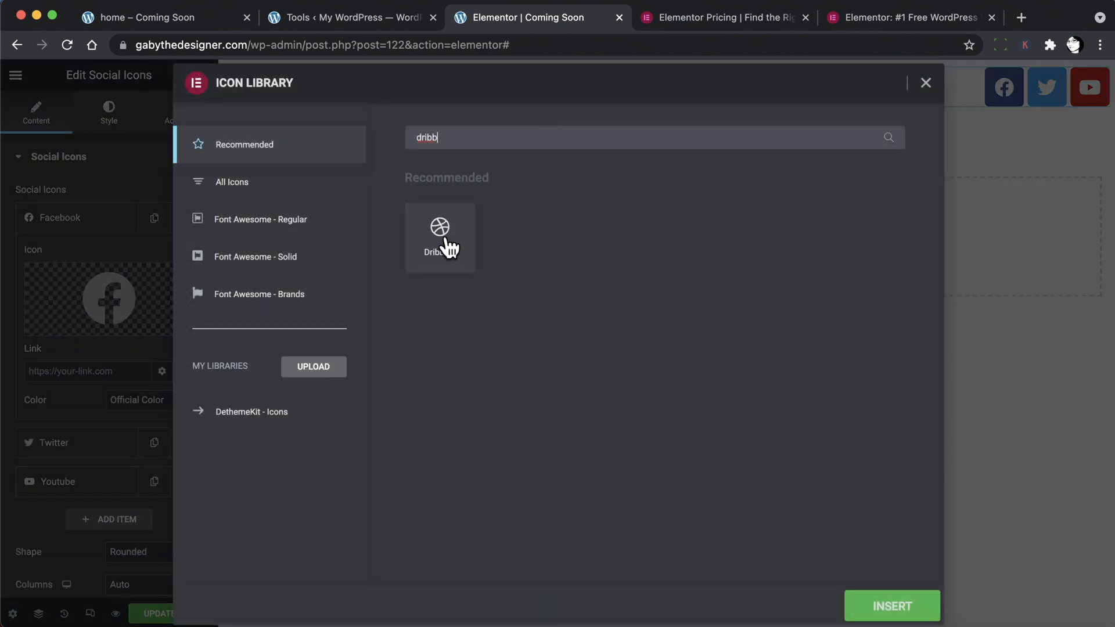
left_click(448, 268)
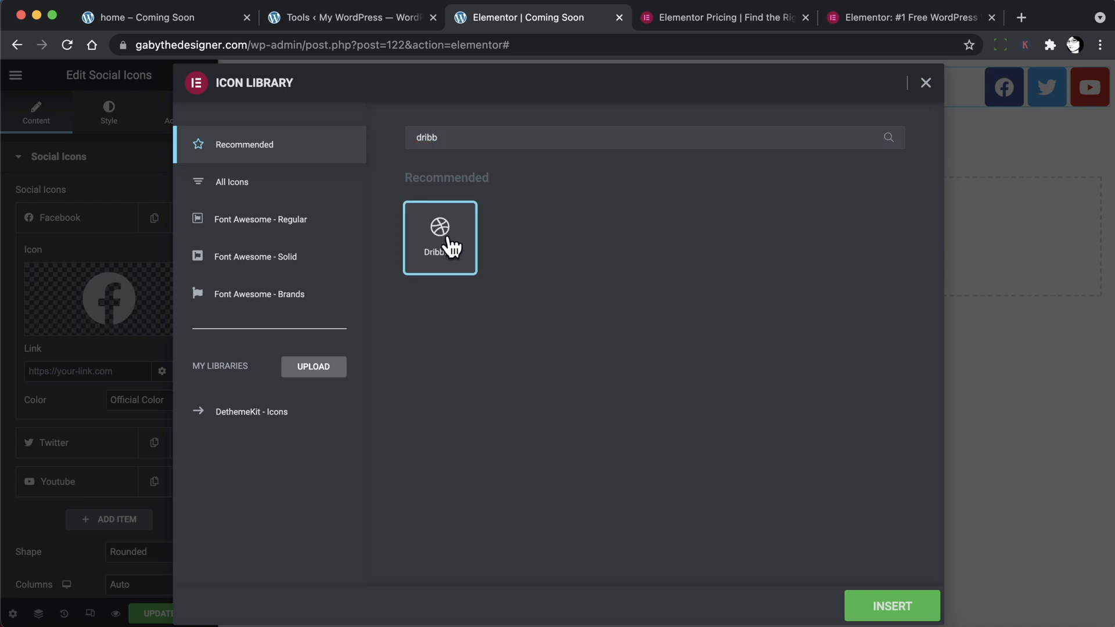
left_click(890, 606)
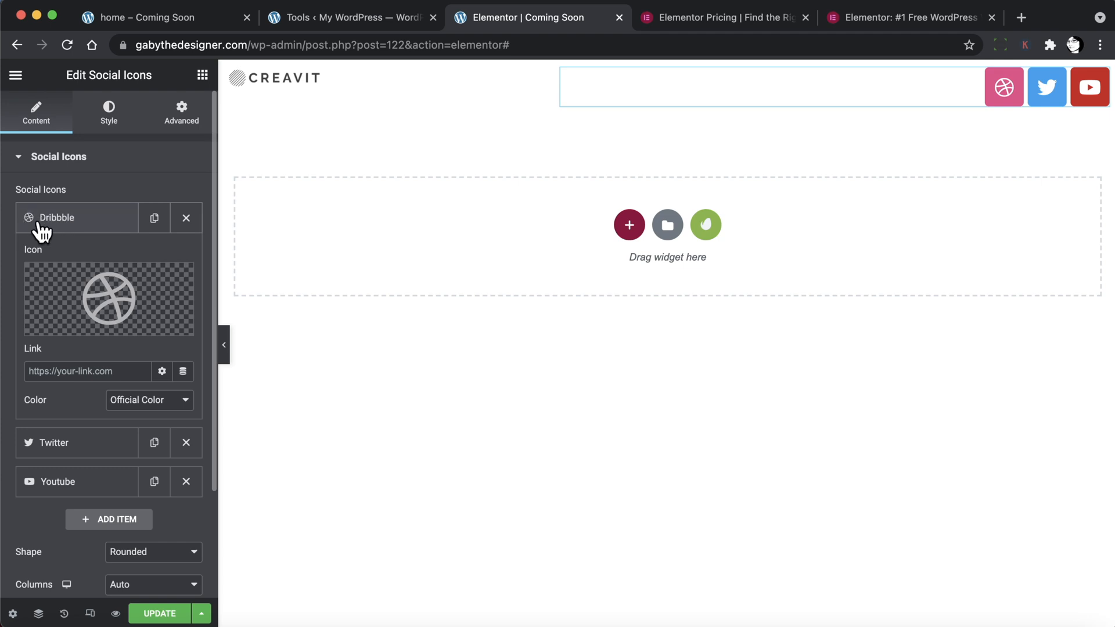
left_click(46, 372)
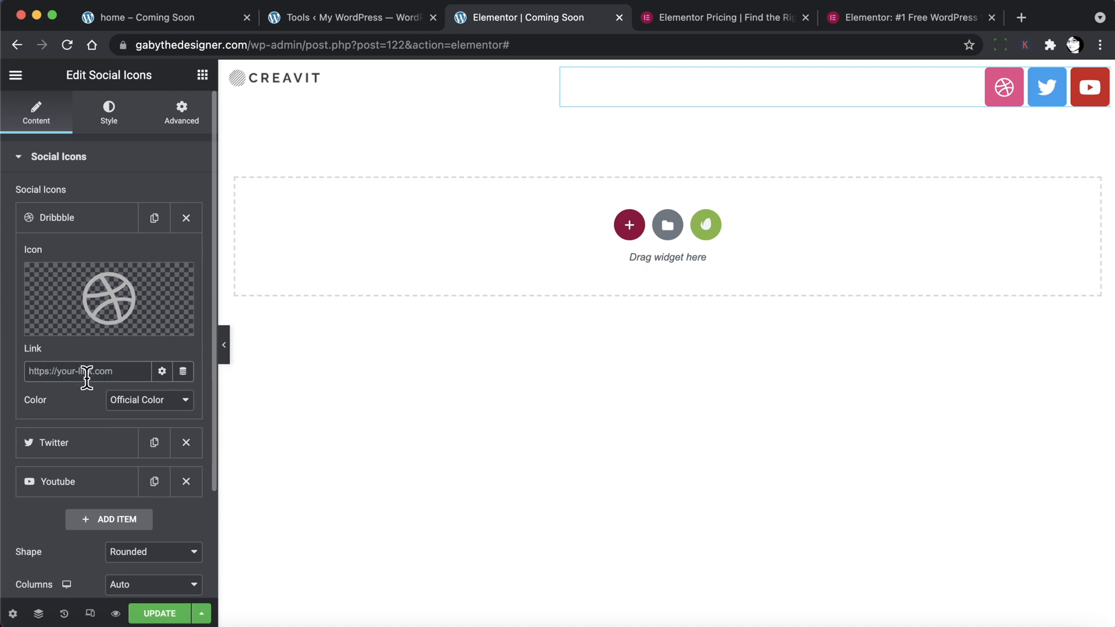
left_click(87, 446)
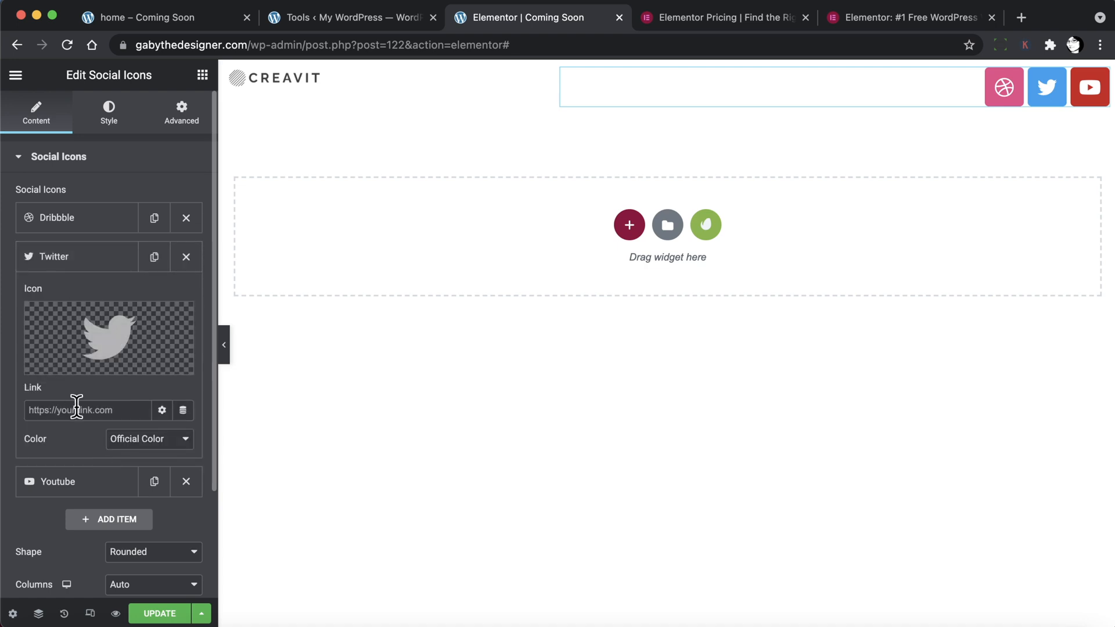
Switch the social icons to custom colors and make their primary color fully transparent (#C9303000).
left_click(74, 482)
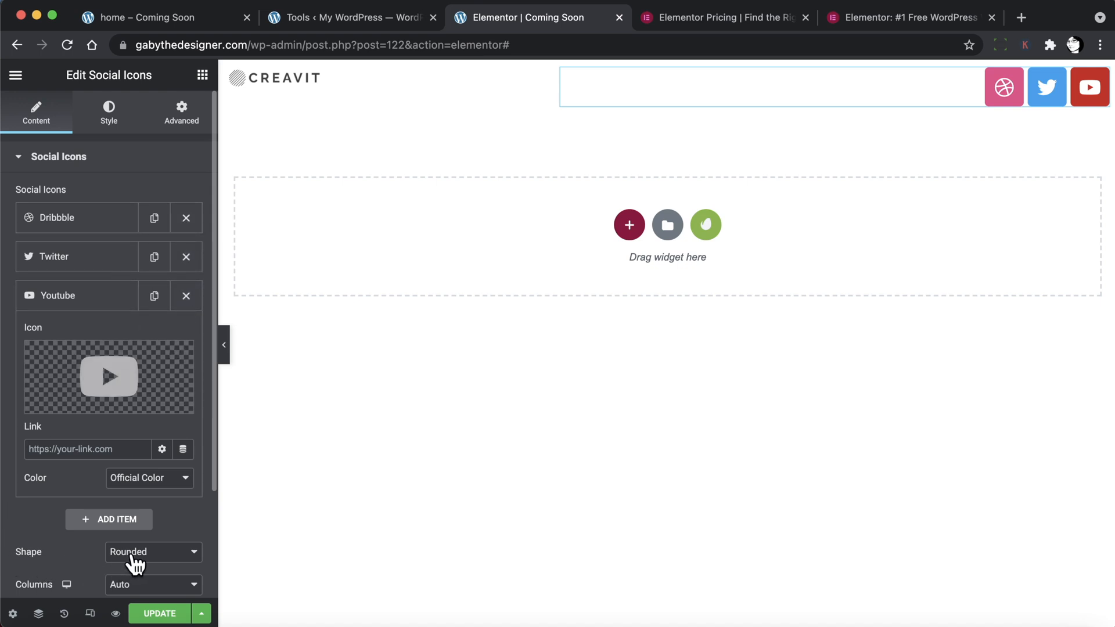
scroll(132, 559, "down", 2)
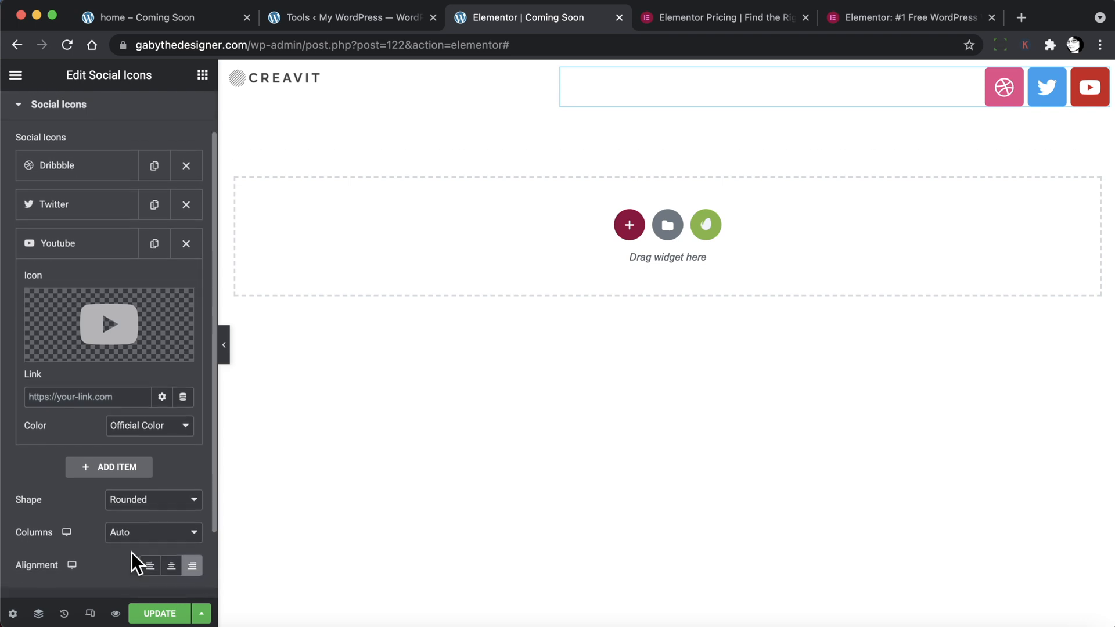
scroll(95, 391, "up", 2)
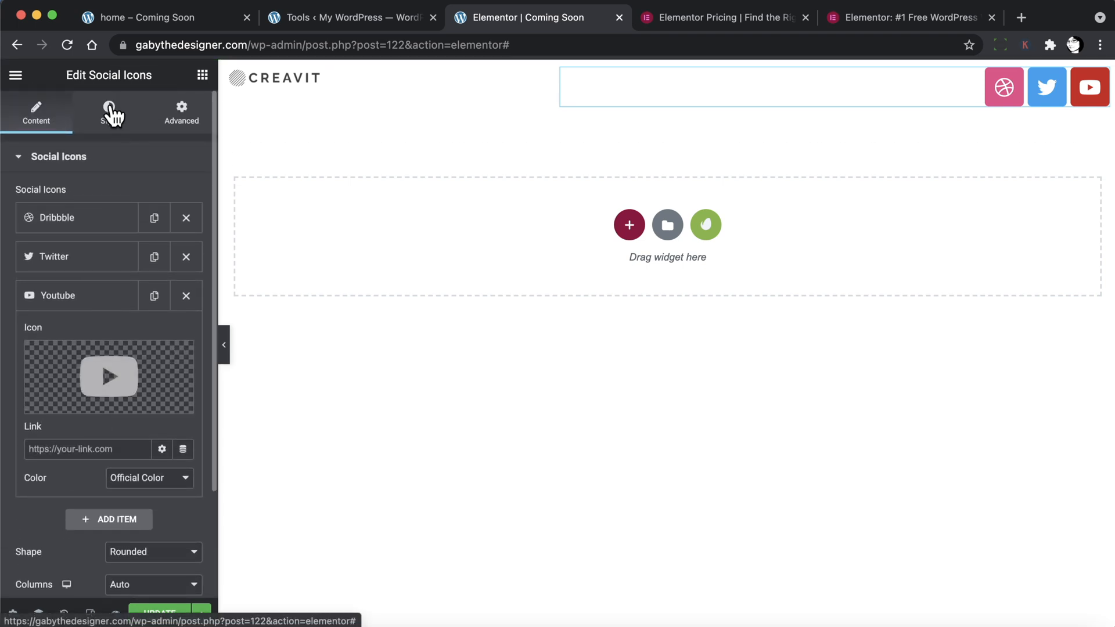
left_click(112, 114)
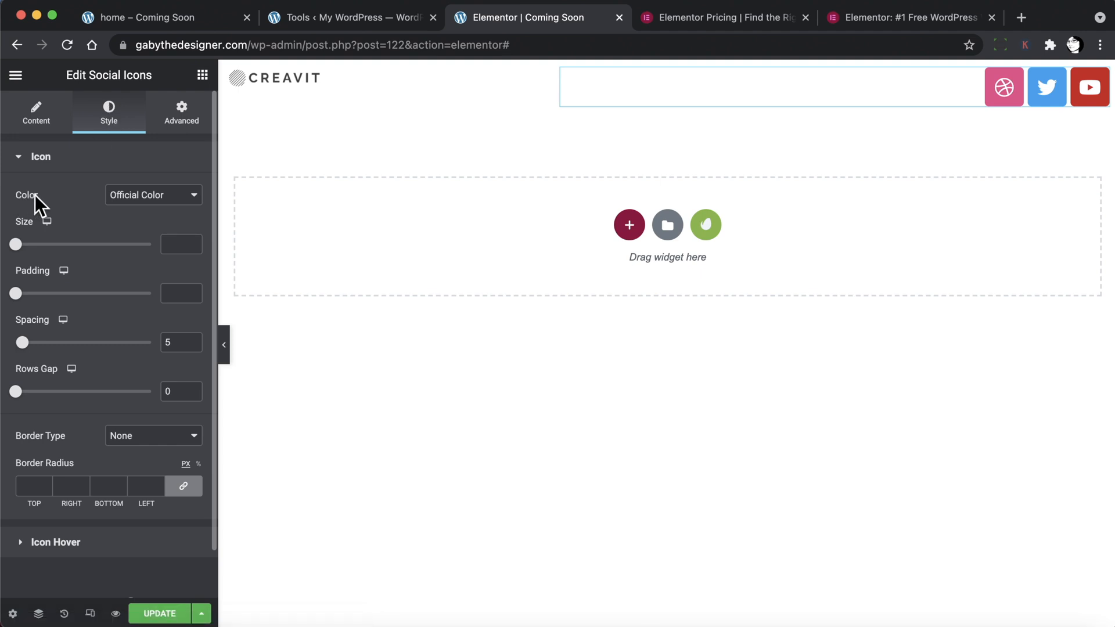
left_click(147, 197)
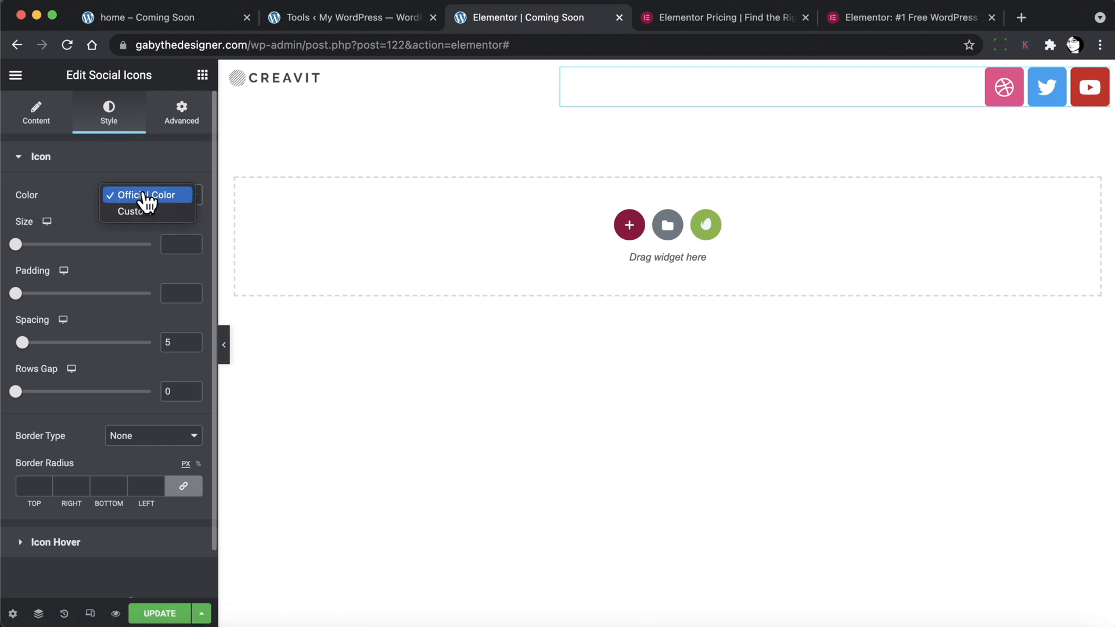
left_click(145, 213)
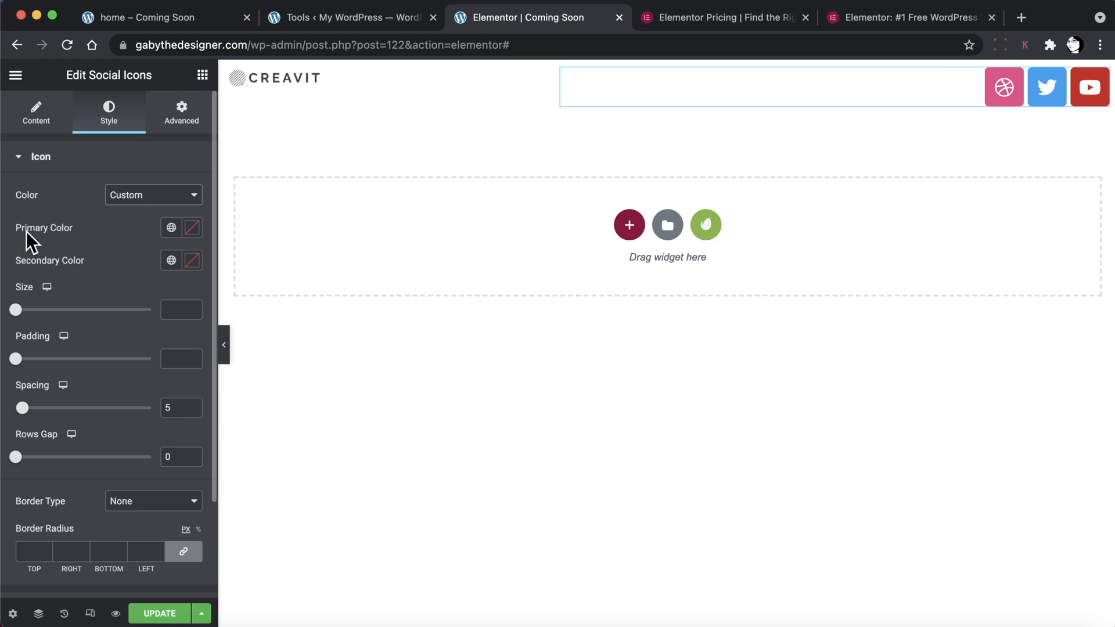
left_click(192, 228)
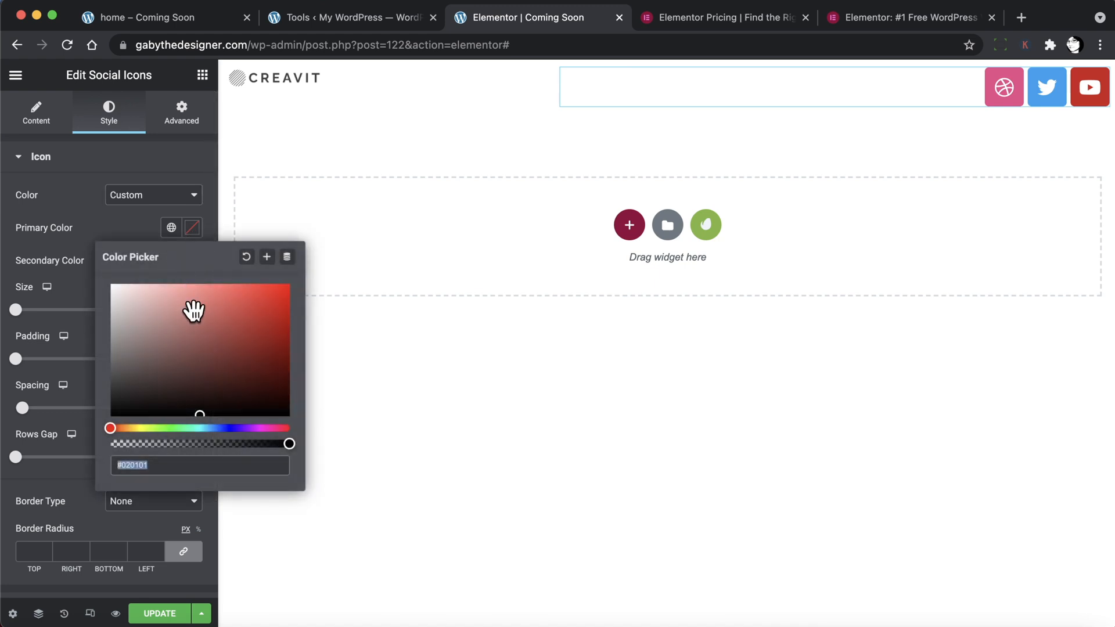
mouse_move(259, 309)
left_mouse_down()
mouse_move(294, 363)
mouse_move(192, 304)
mouse_move(247, 312)
left_mouse_up()
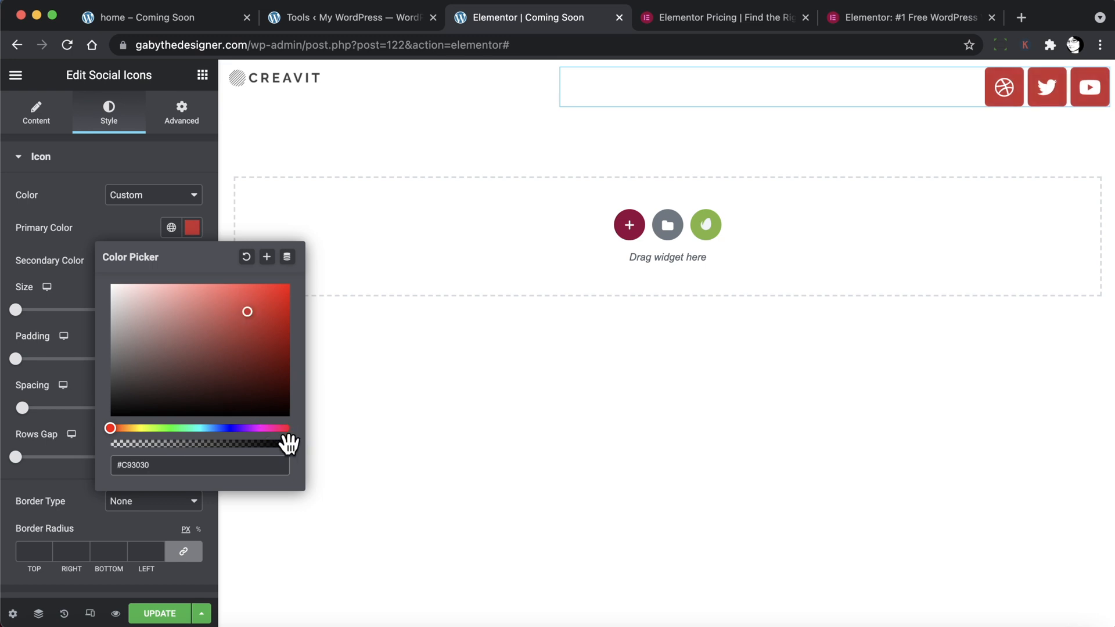
left_click_drag(289, 445, 82, 447)
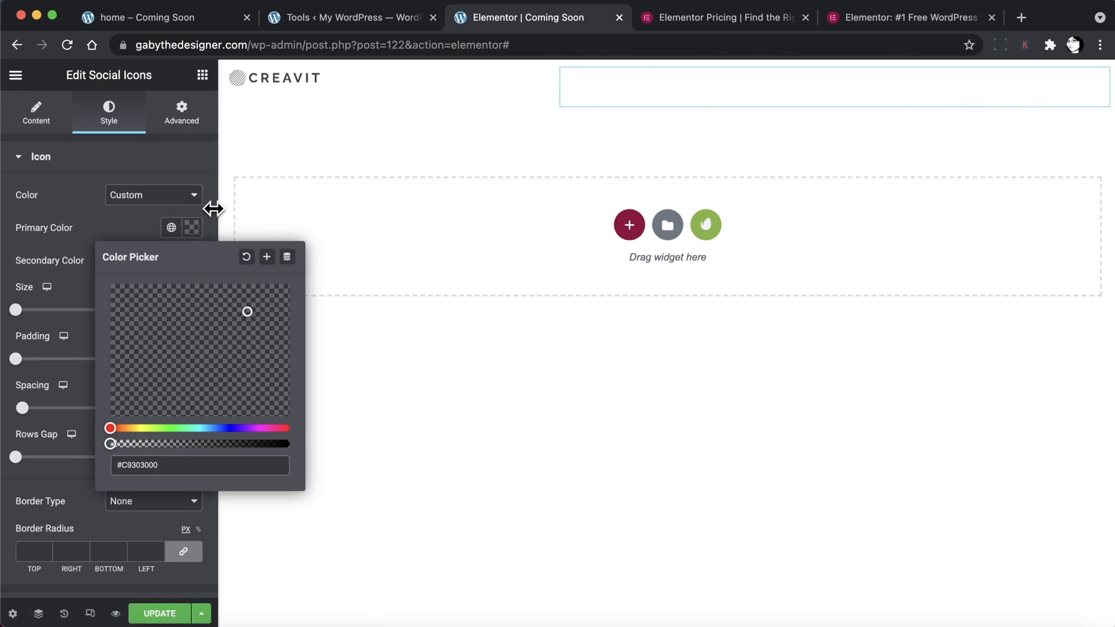
left_click(137, 219)
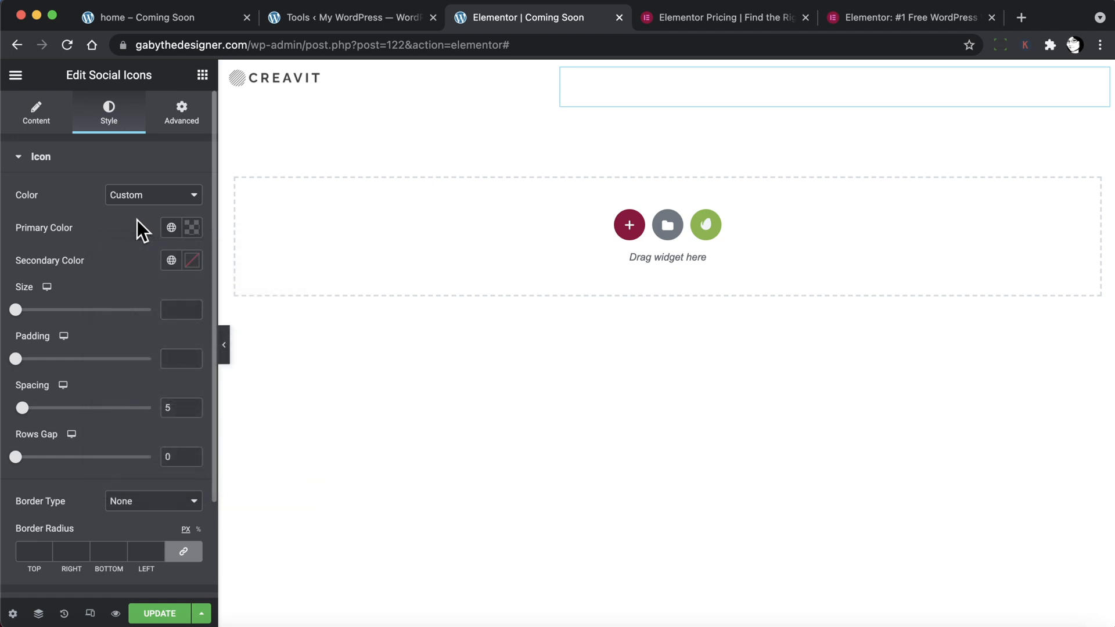
Set the social icons' secondary color to dark grey #333333.
left_click(193, 263)
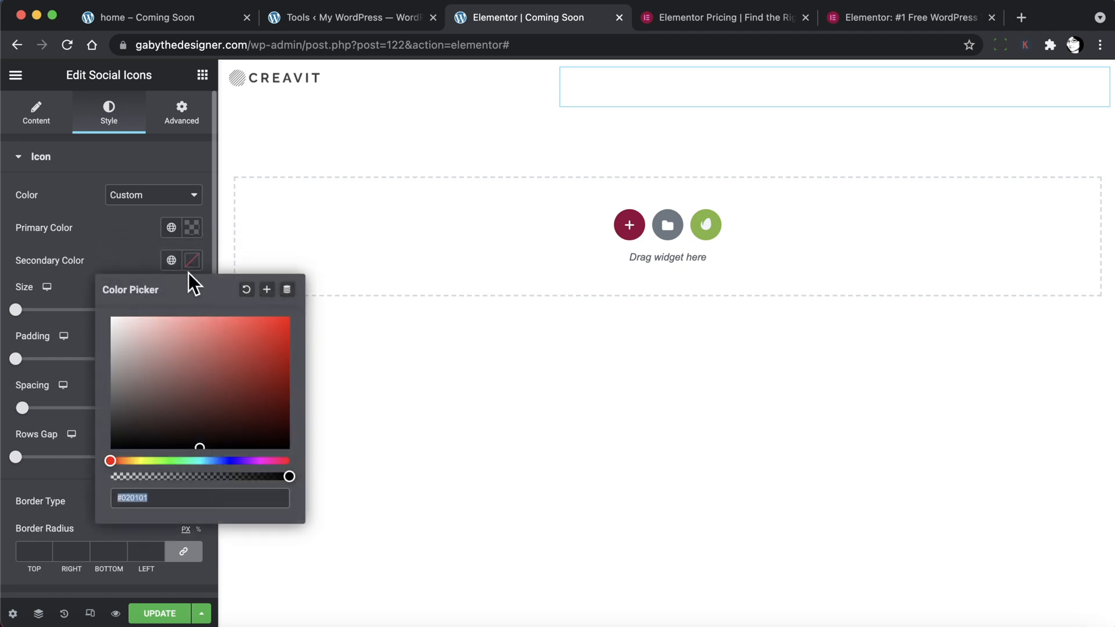
left_click_drag(126, 413, 93, 421)
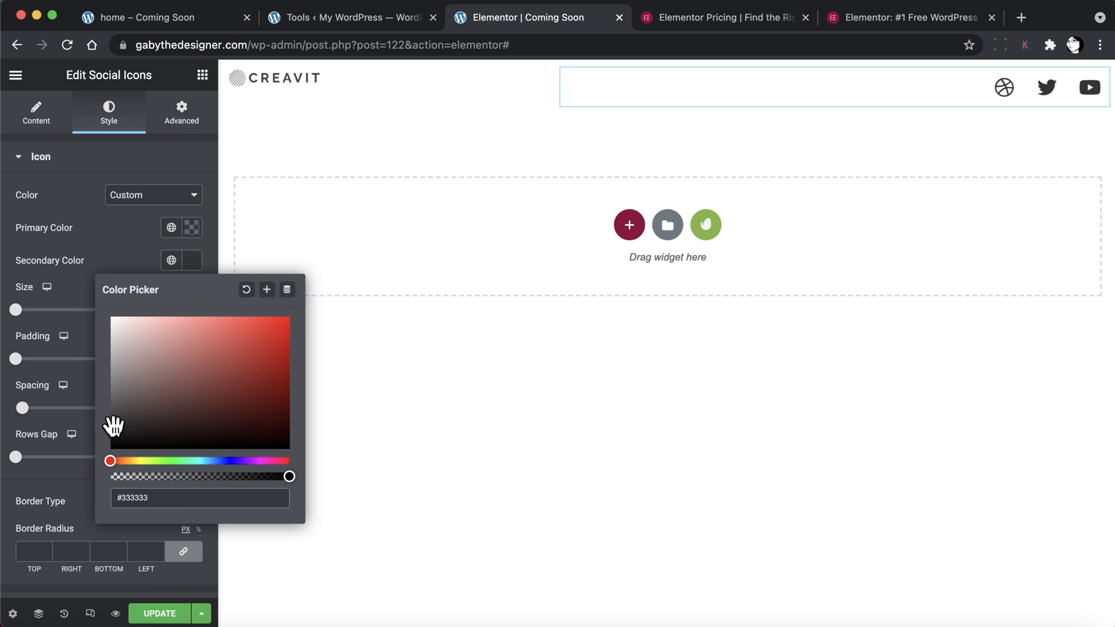
left_click(132, 257)
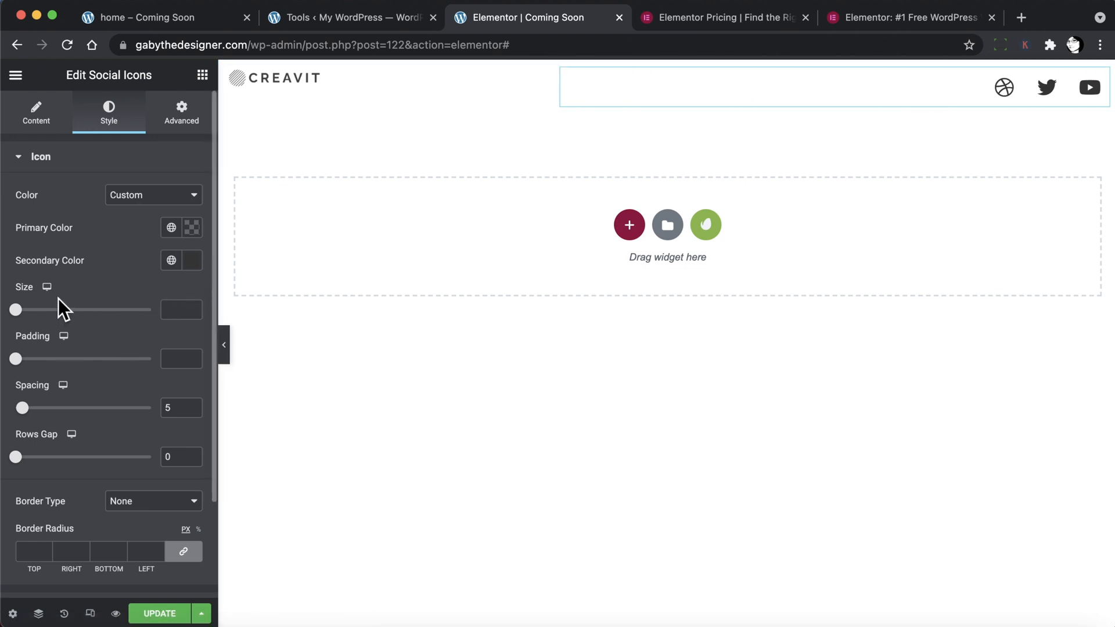
Set the social icons' size to 15 and their spacing to 12.
mouse_move(15, 310)
left_mouse_down()
mouse_move(52, 311)
mouse_move(22, 312)
left_mouse_up()
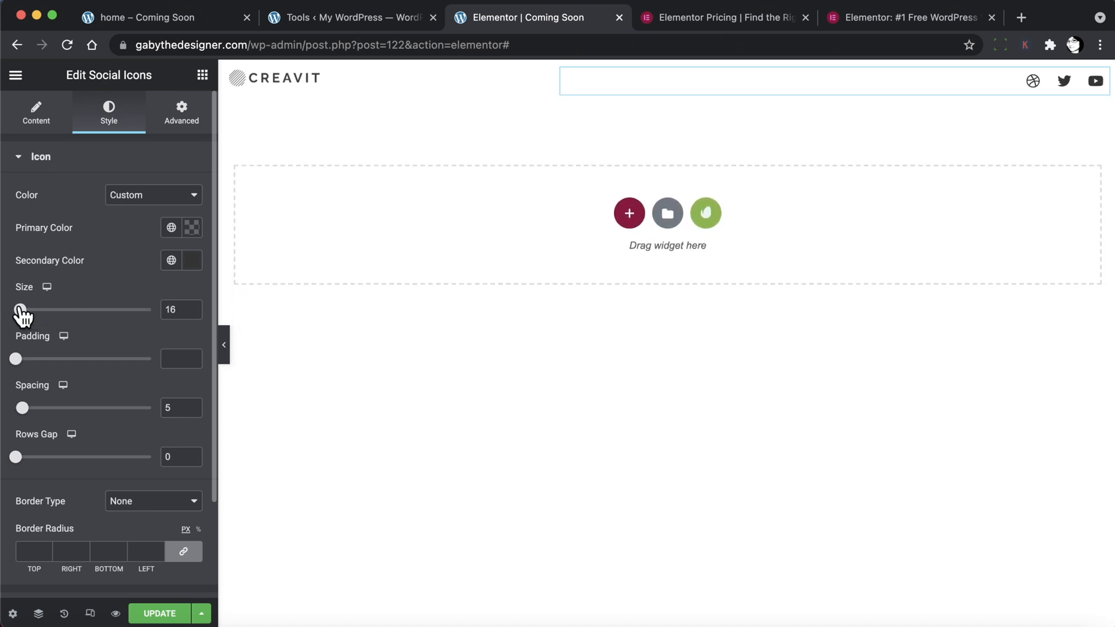
left_click_drag(191, 303, 165, 309)
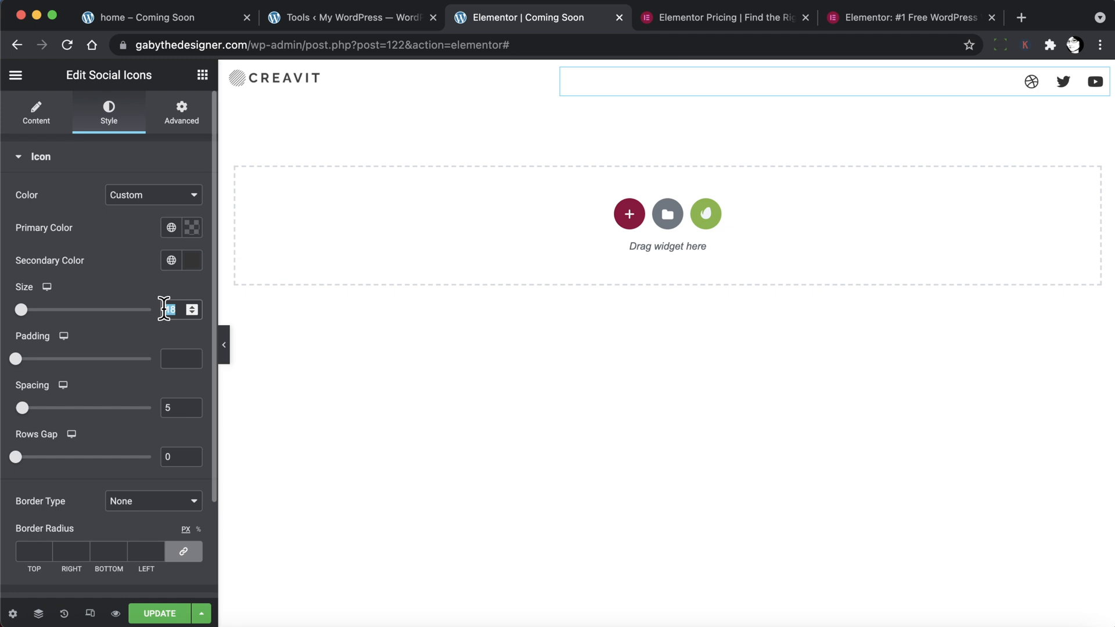
type("15")
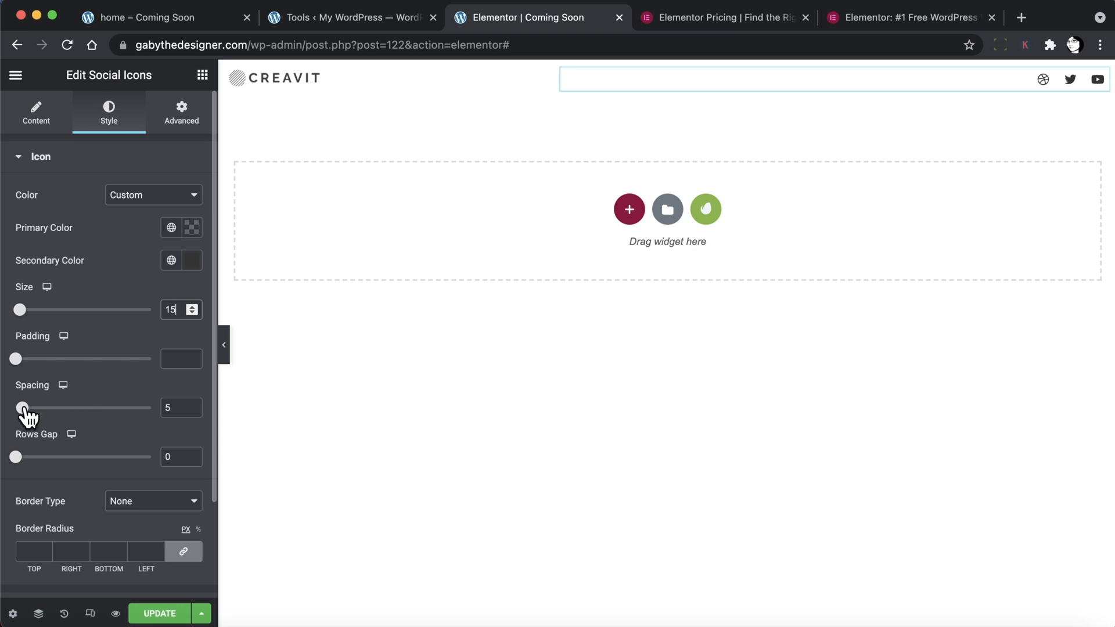
mouse_move(23, 409)
left_mouse_down()
mouse_move(120, 416)
mouse_move(19, 419)
mouse_move(33, 414)
left_mouse_up()
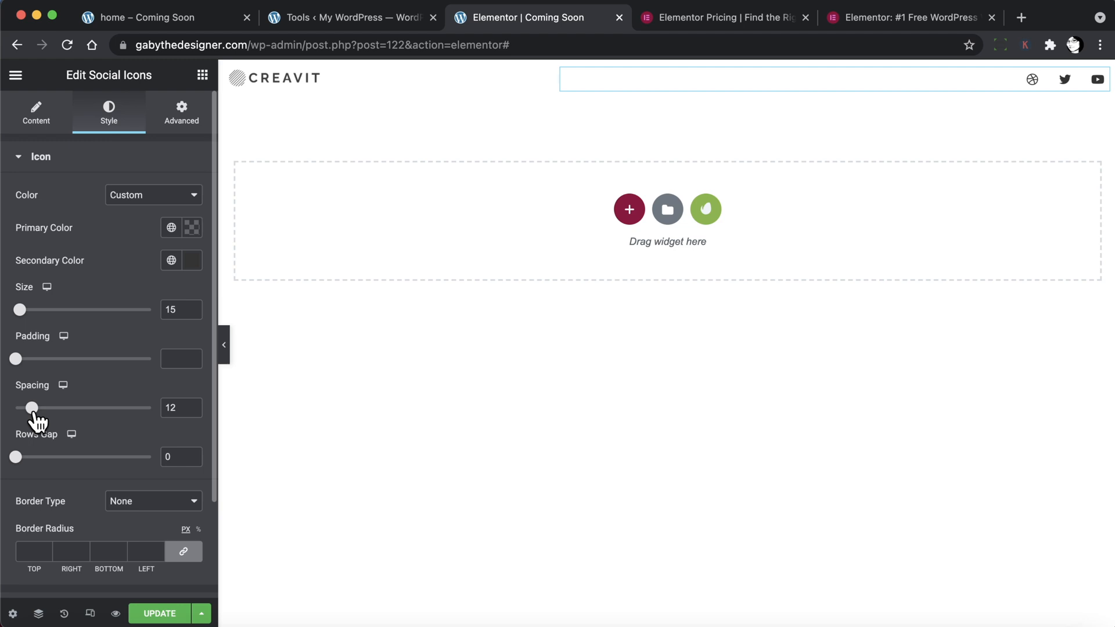
Try the Rotate hover animation on the social icons and settle on Float instead.
scroll(36, 418, "down", 4)
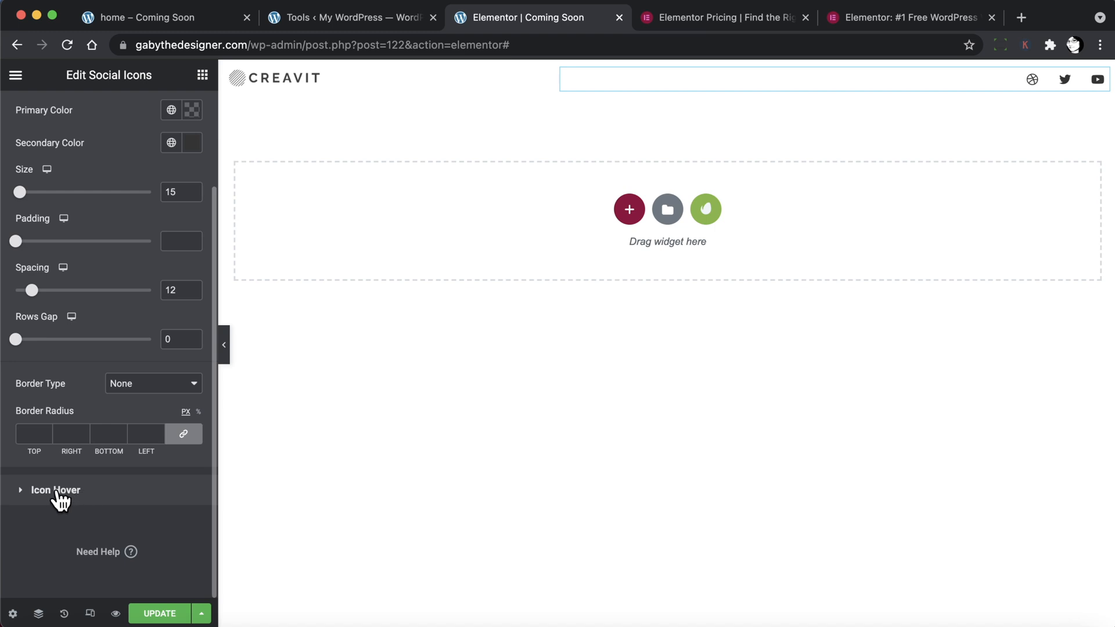
left_click(74, 492)
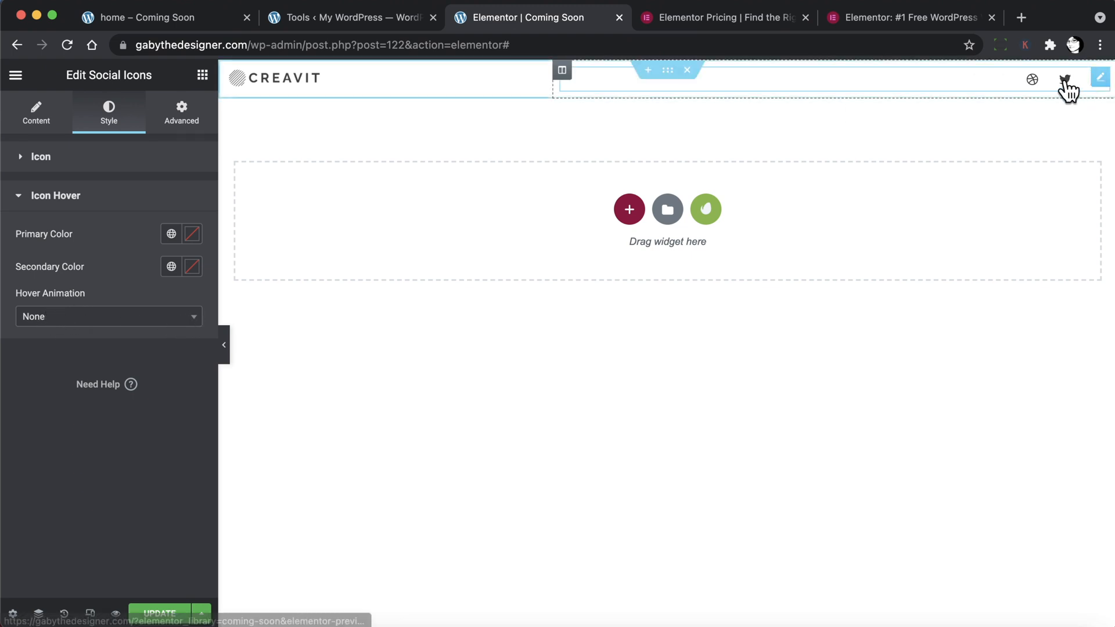
left_click(85, 320)
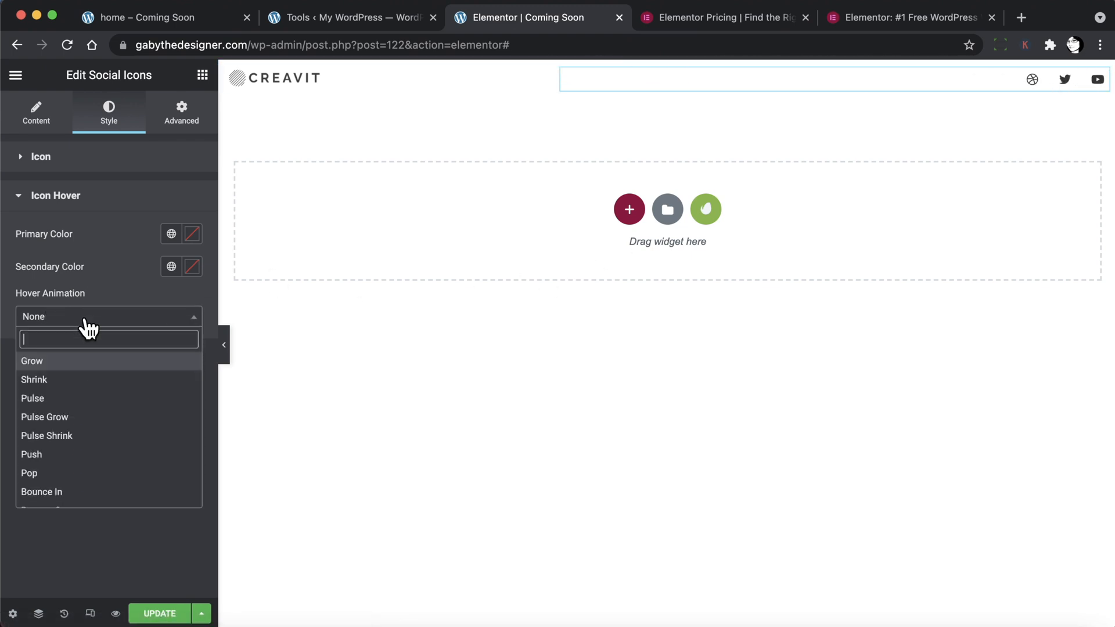
scroll(89, 443, "down", 2)
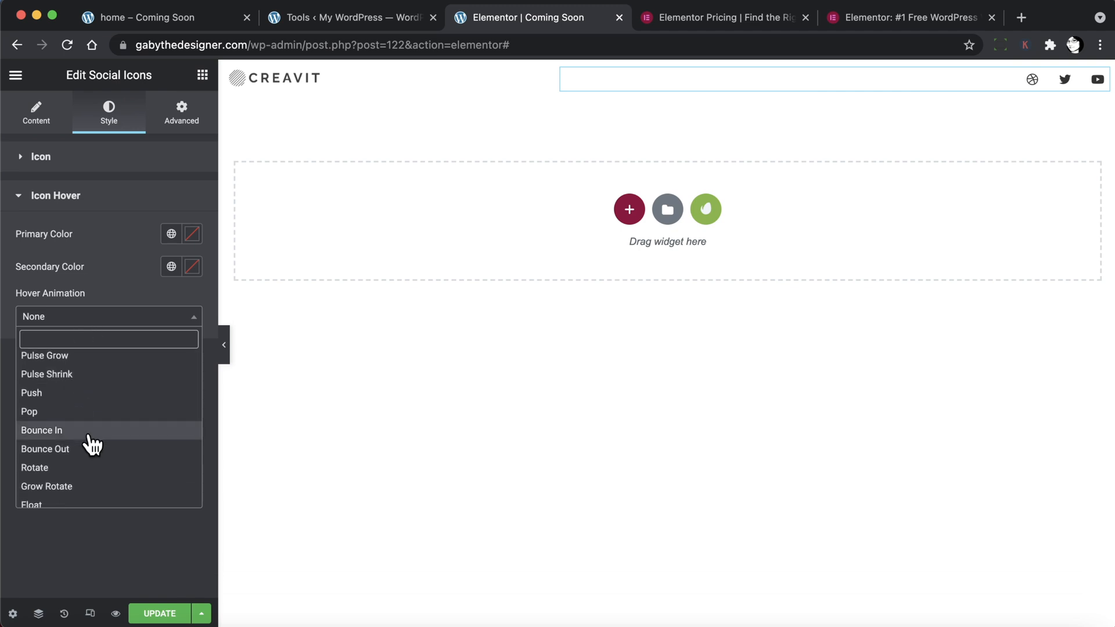
scroll(72, 483, "down", 2)
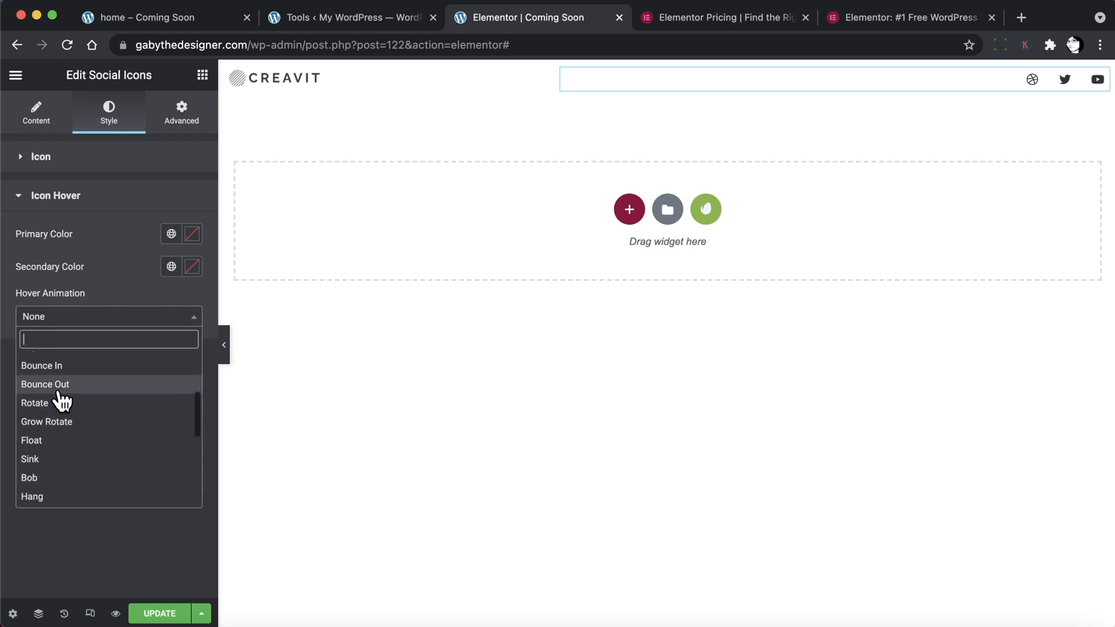
left_click(51, 405)
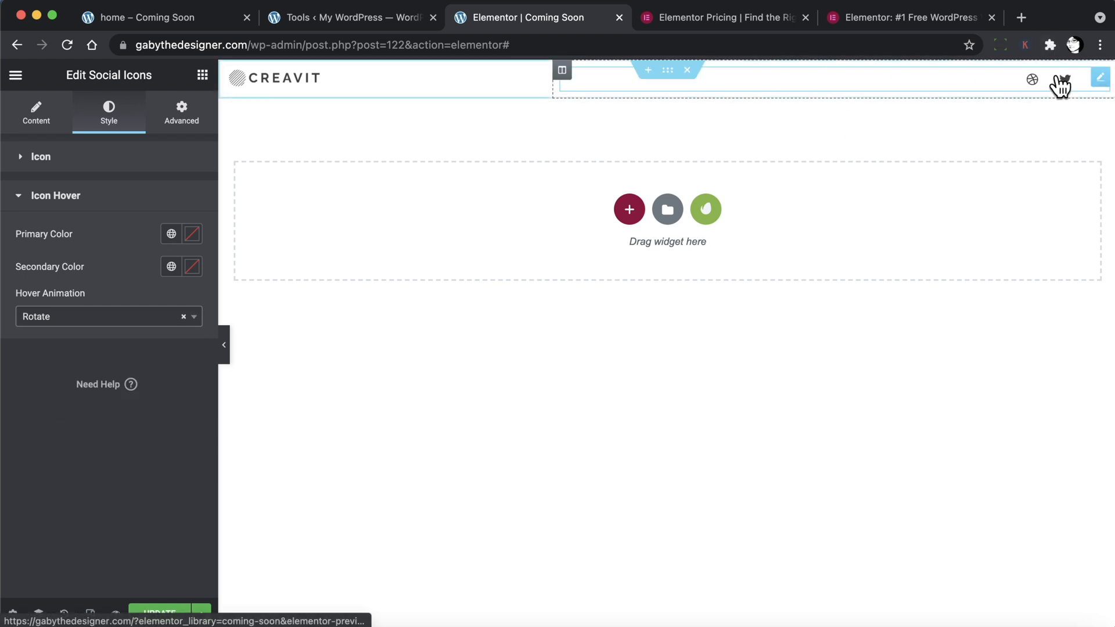
left_click(145, 316)
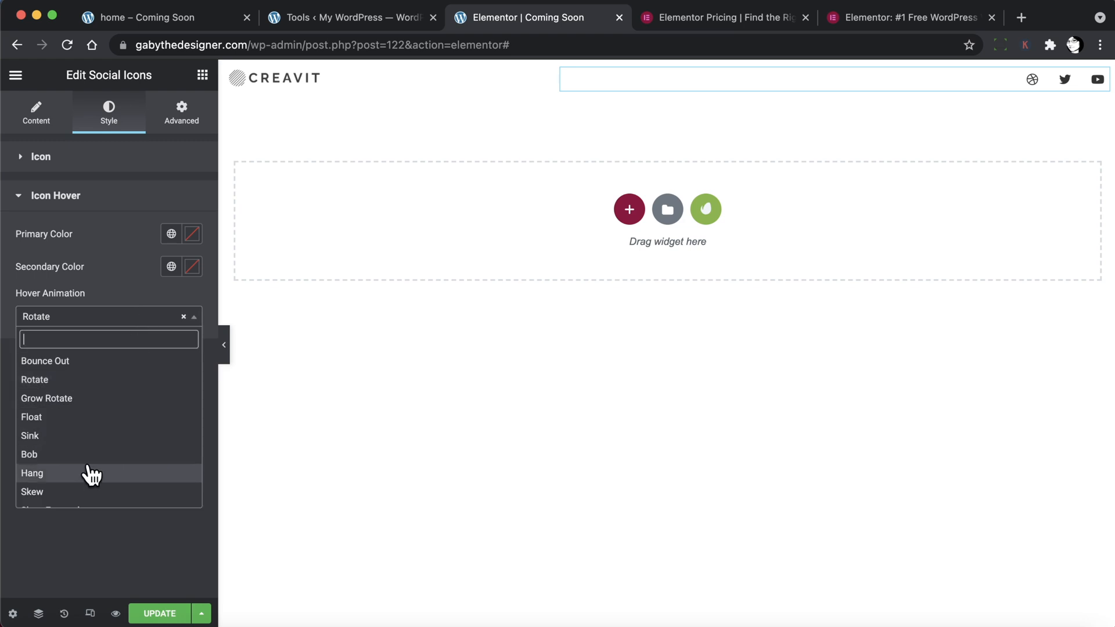
left_click(39, 417)
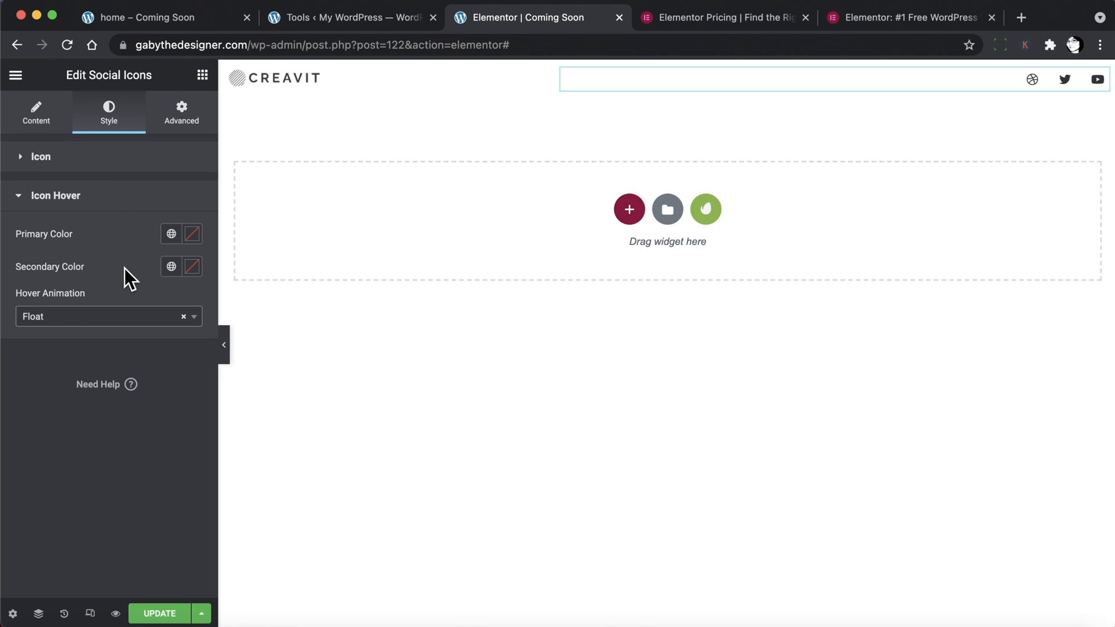
Set the icons' secondary hover color to #F95B5B and compare it with the accent color on the Creavit reference page.
left_click(192, 266)
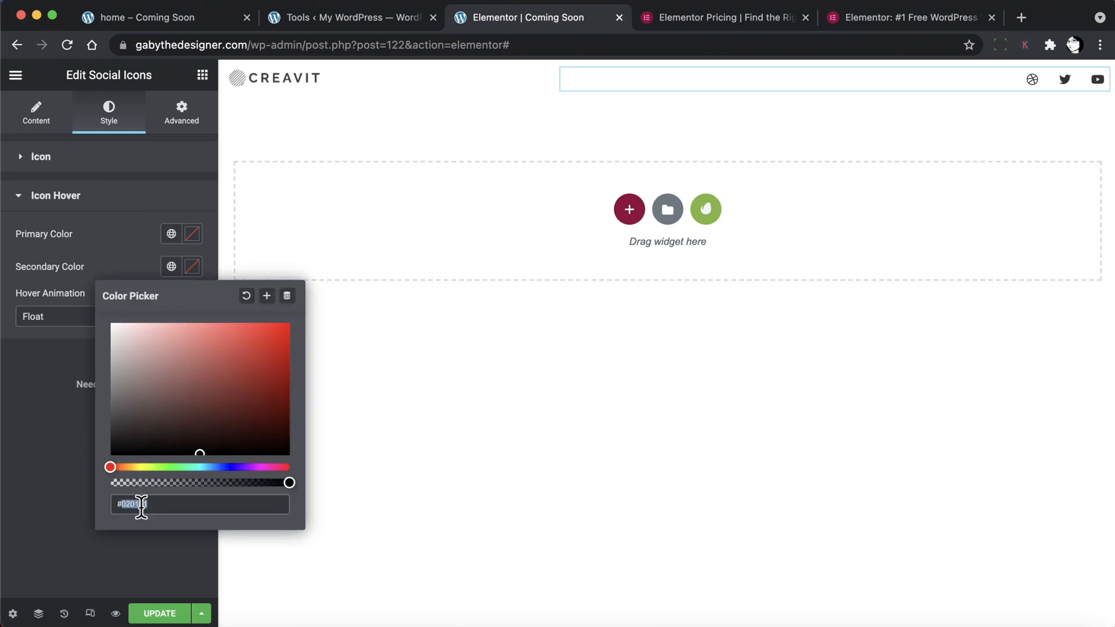
left_click(223, 327)
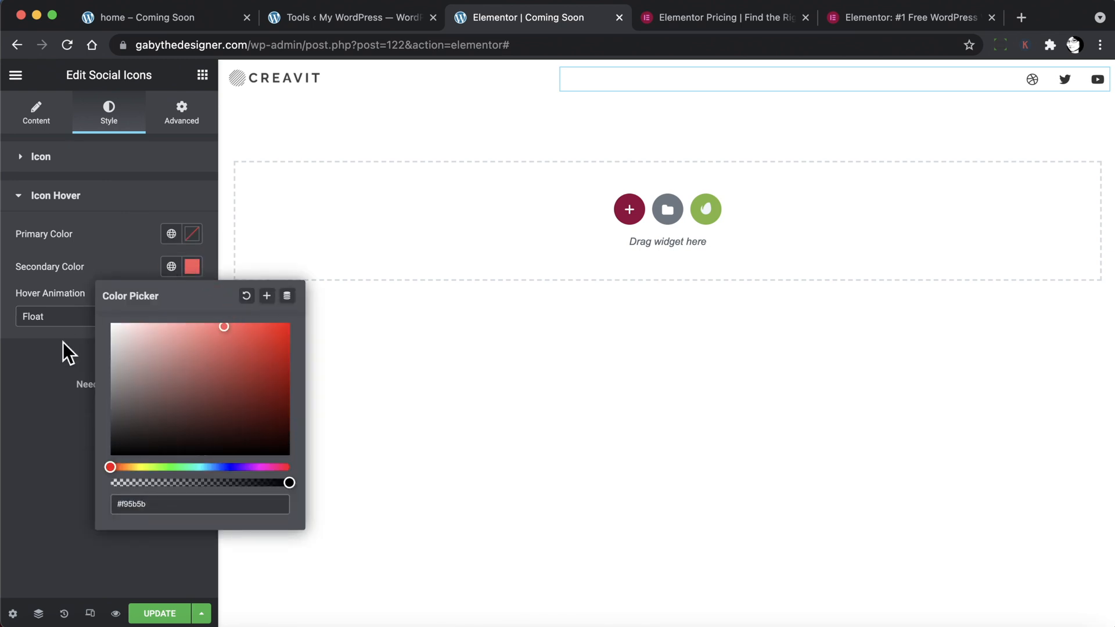
left_click(50, 430)
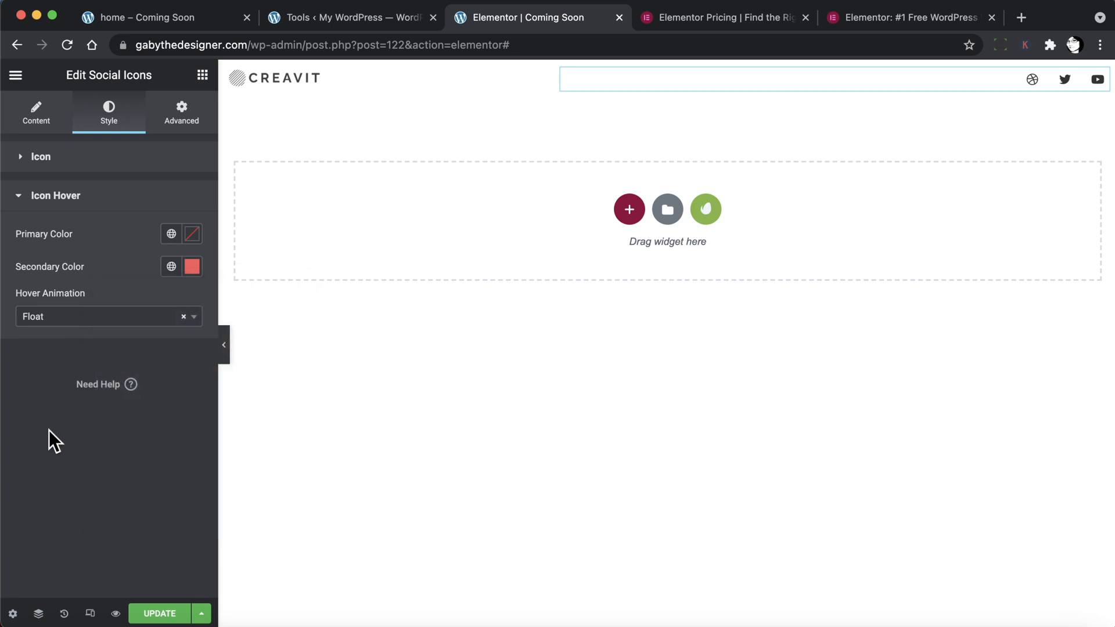
left_click(218, 24)
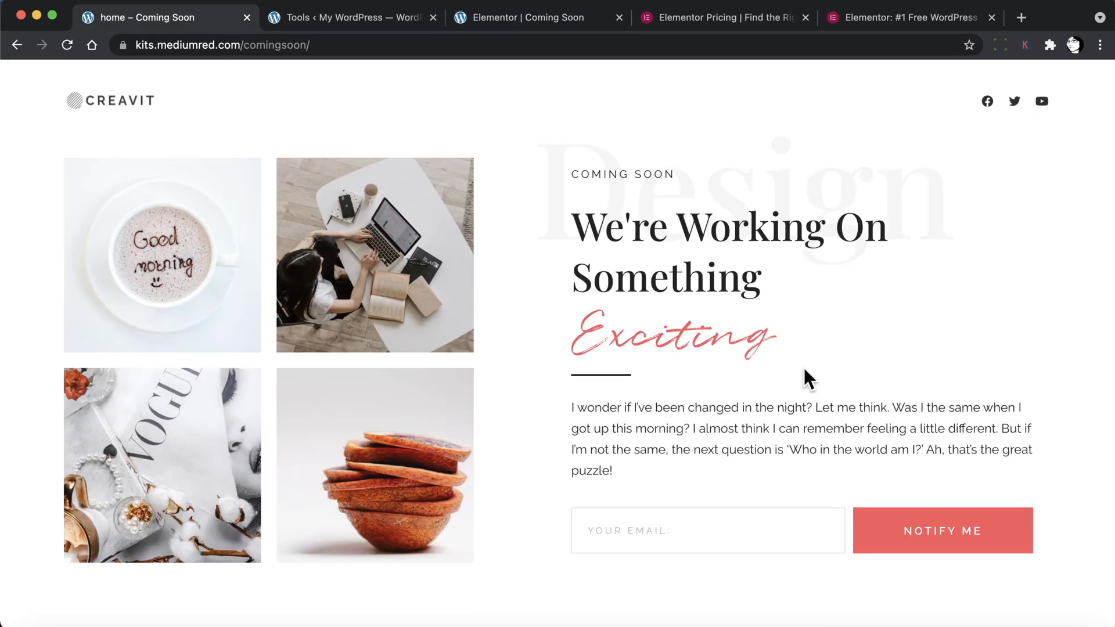
left_click(520, 9)
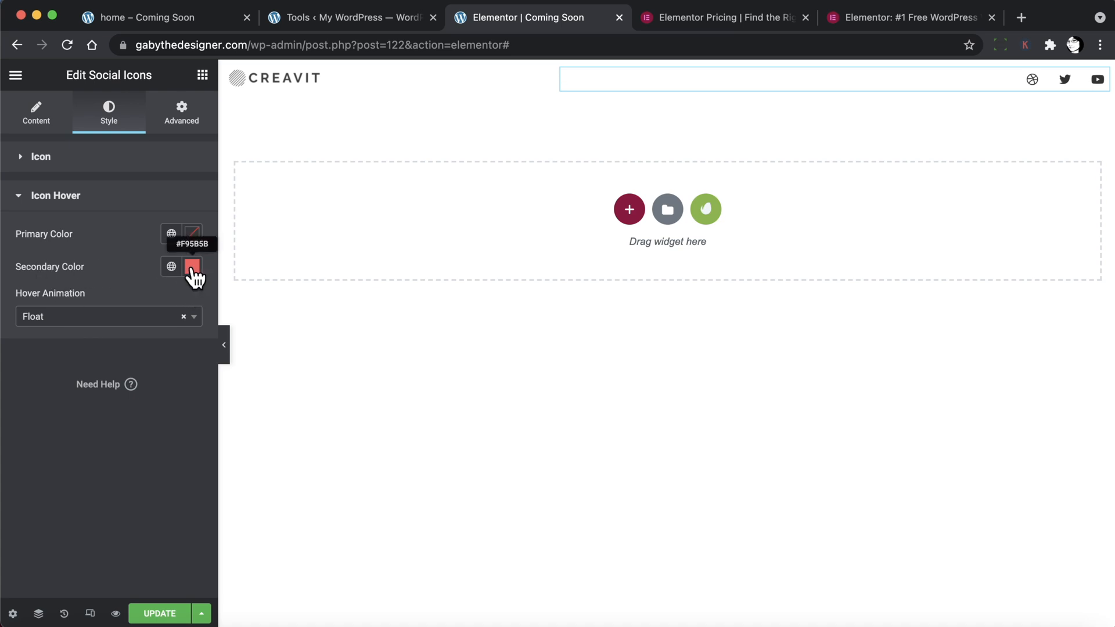
Save the secondary hover color as a new global color named Red-orange.
left_click(192, 267)
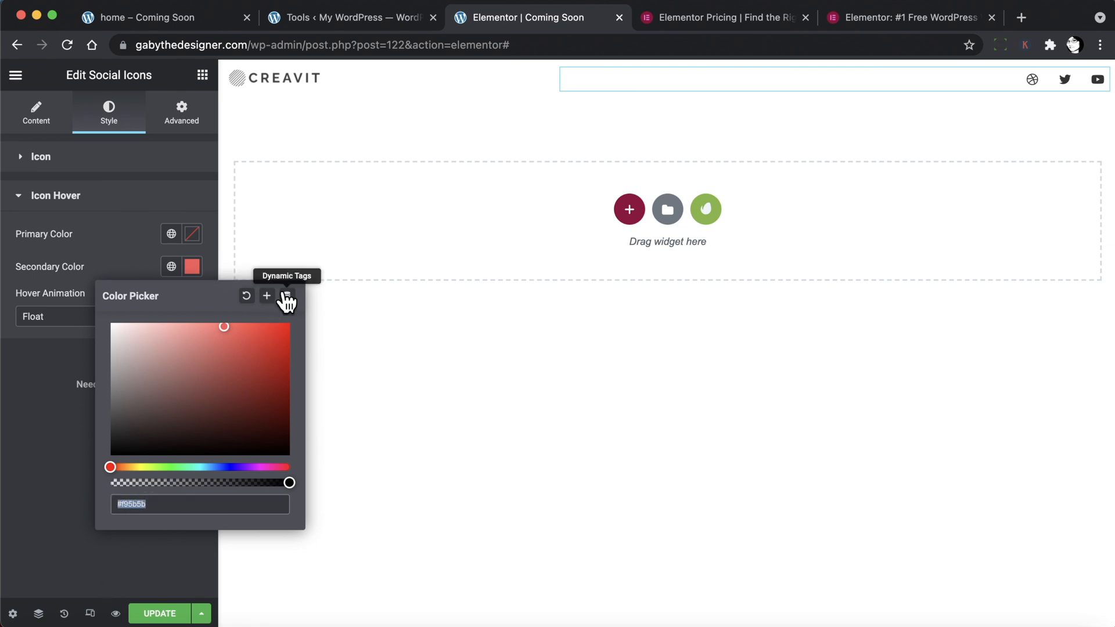
left_click(268, 297)
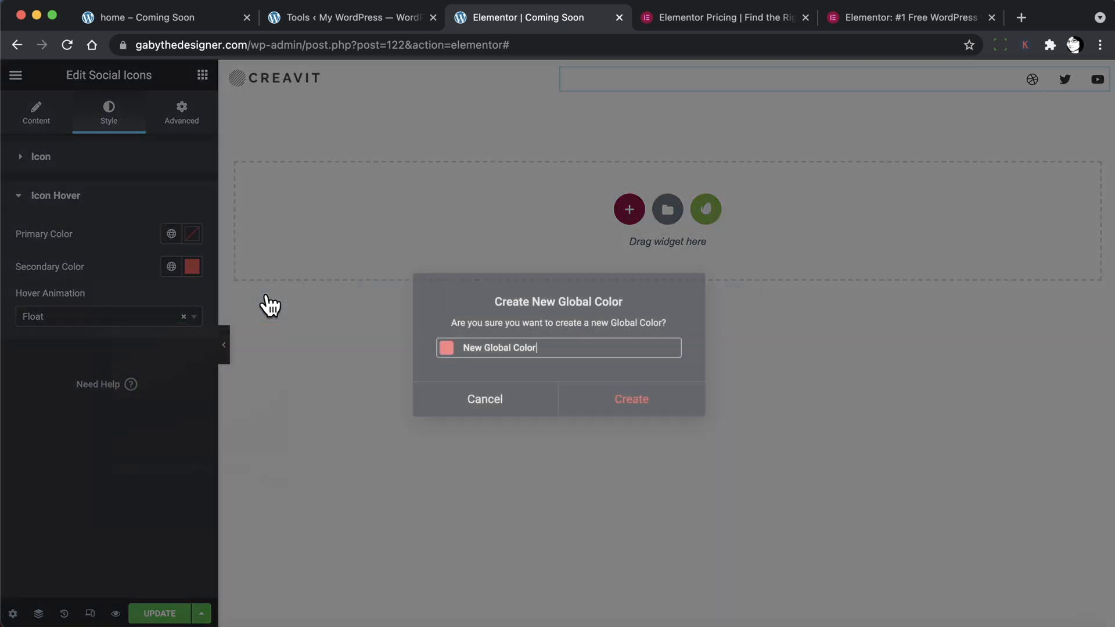
left_click_drag(560, 347, 464, 347)
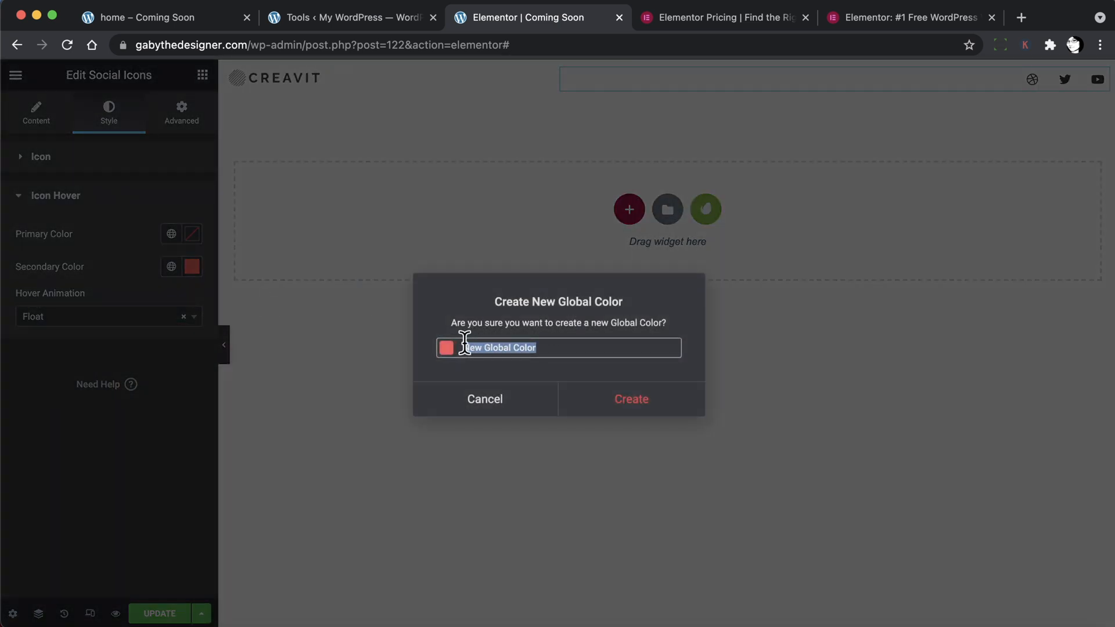
type("Red-orange")
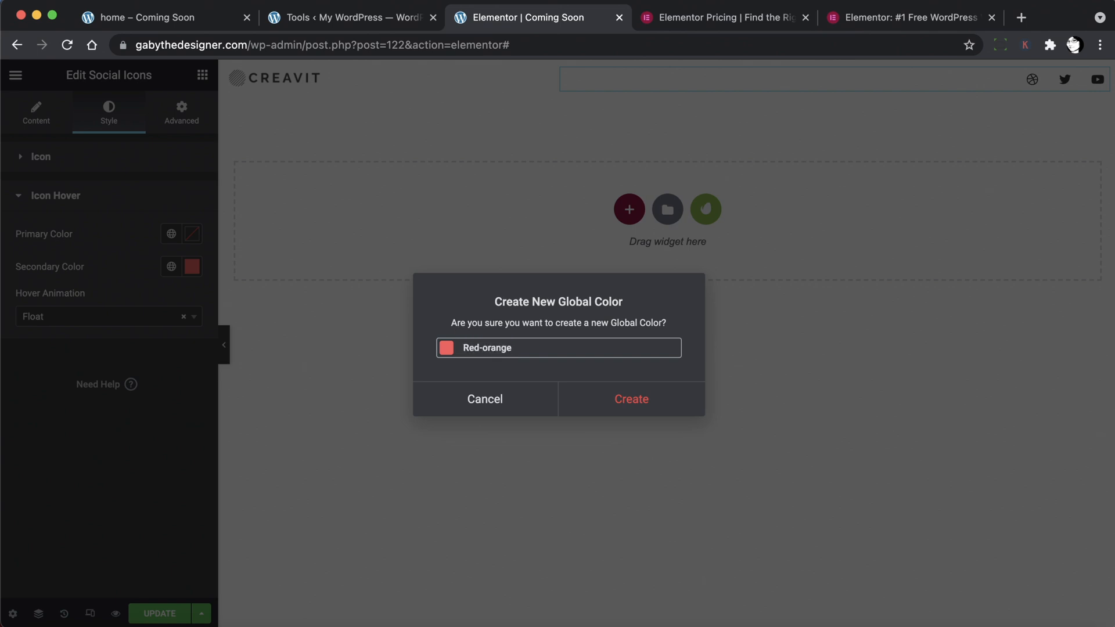
left_click(624, 407)
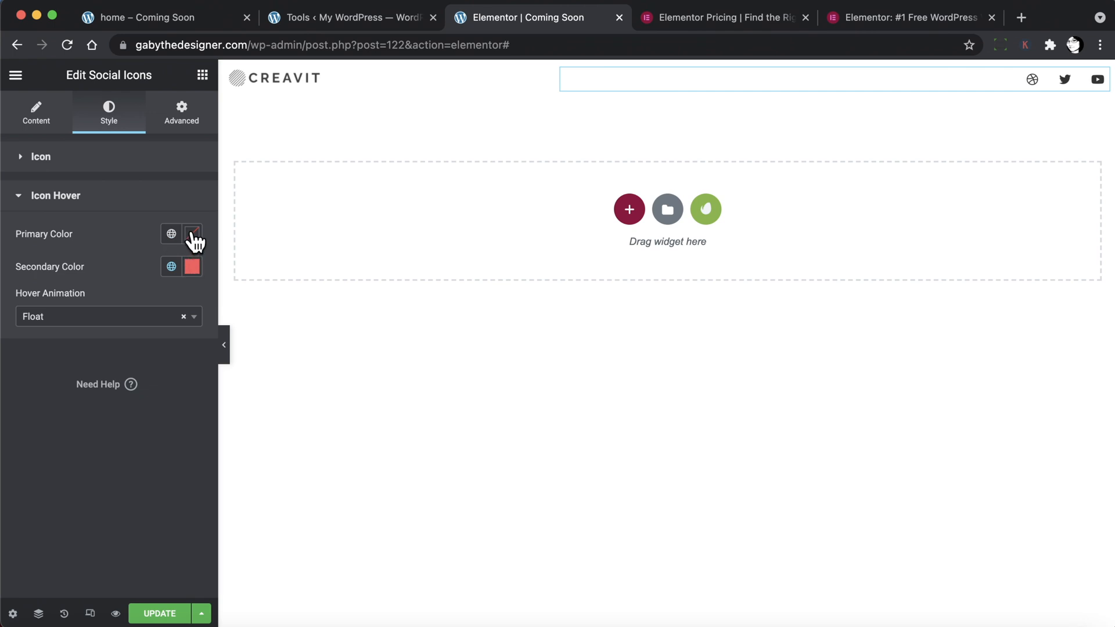
Check that Red-orange is listed among the global colors available for the social icons' primary hover color, leaving that color unset.
left_click(193, 235)
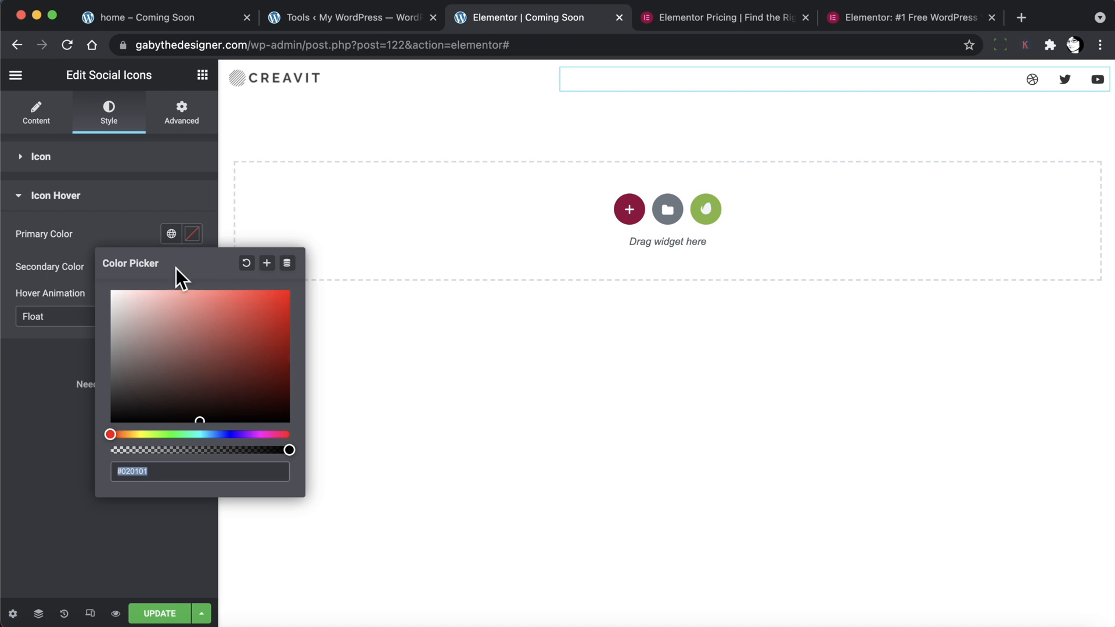
left_click(135, 233)
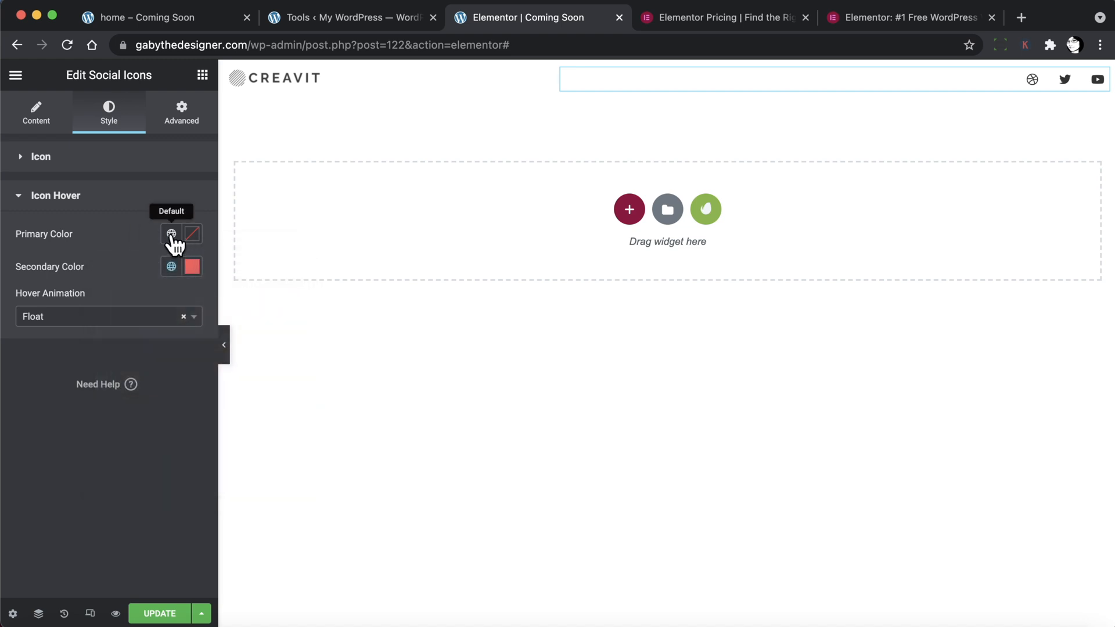
left_click(171, 234)
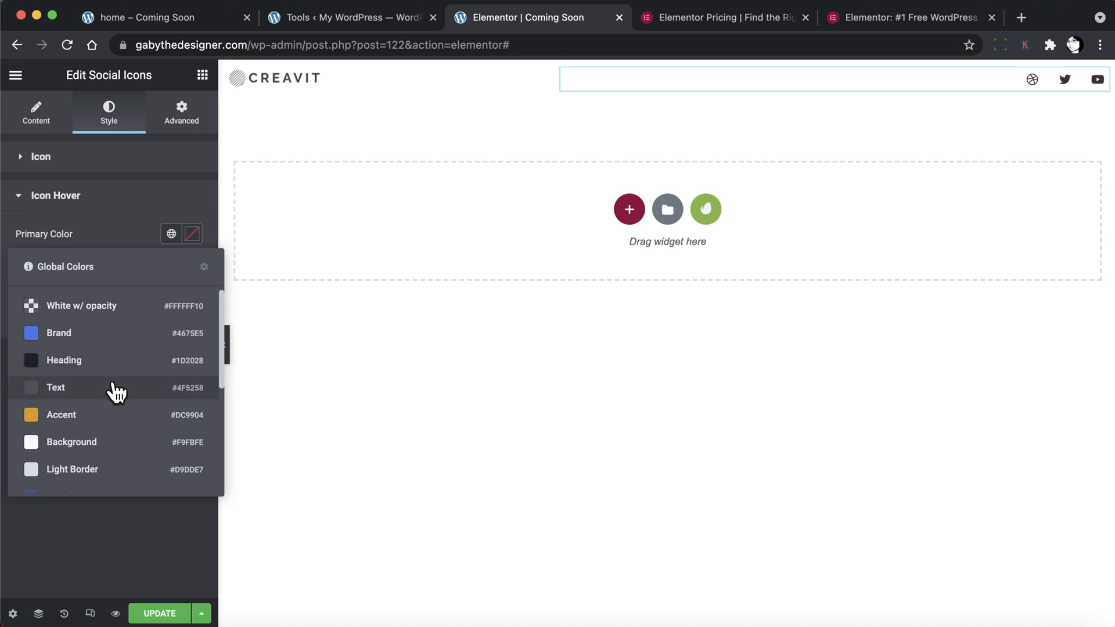
scroll(116, 392, "down", 5)
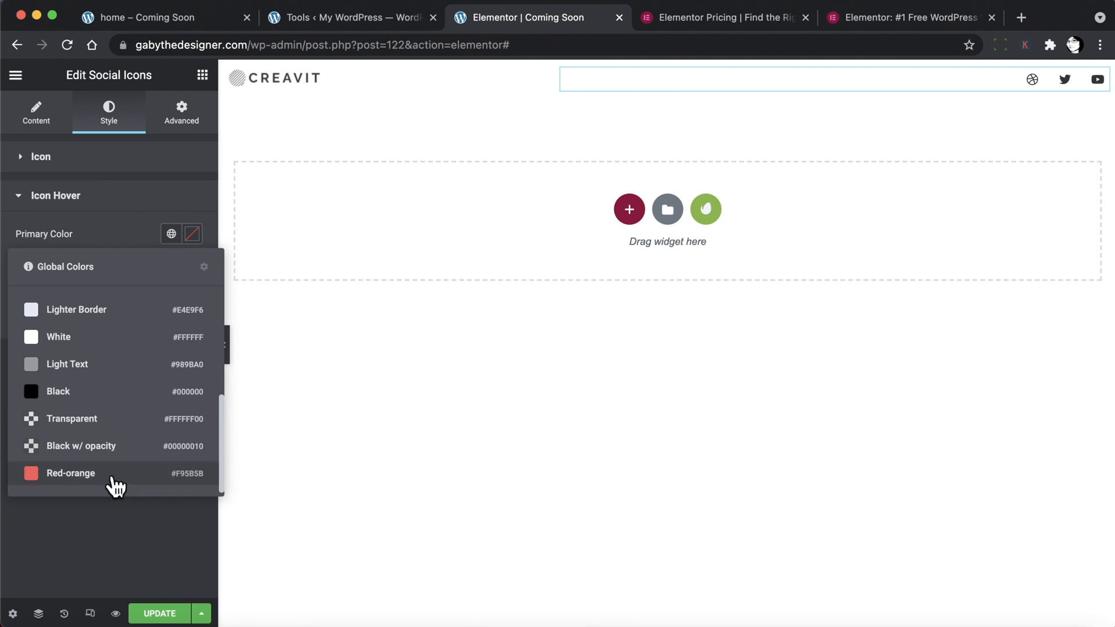
left_click(108, 514)
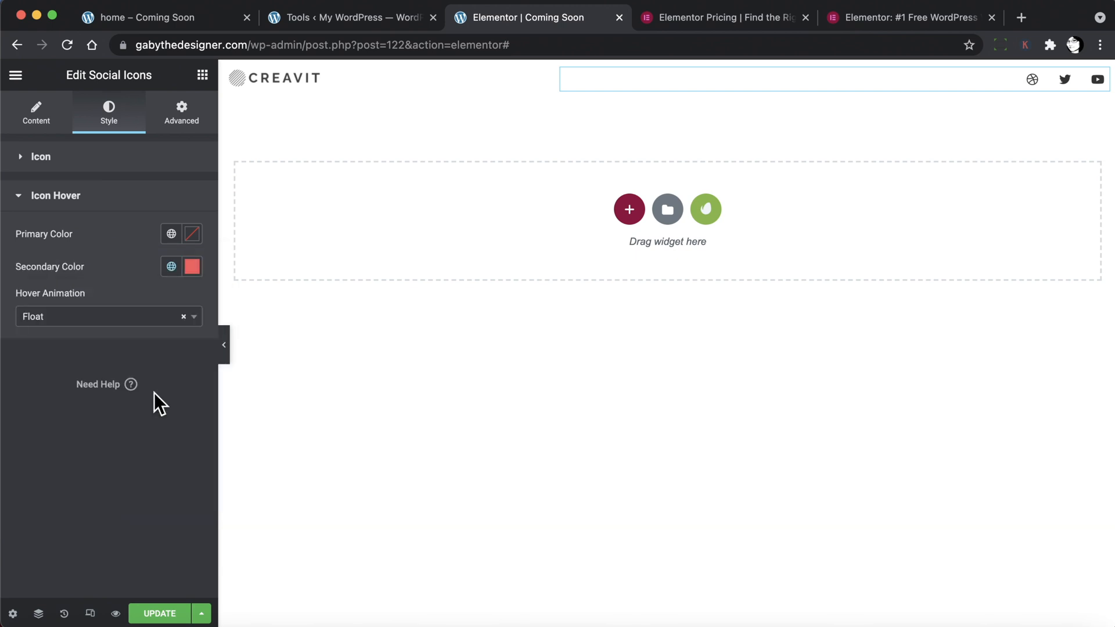
Review the layout on the Creavit reference page and add a two-column section below the header in the Elementor template.
left_click(184, 19)
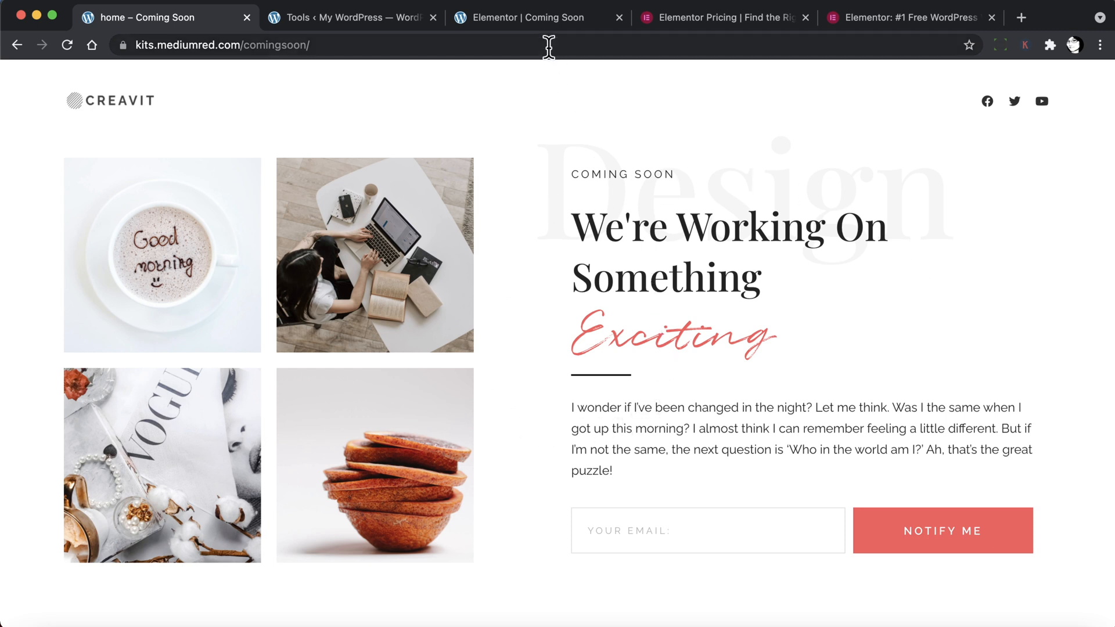
left_click(539, 23)
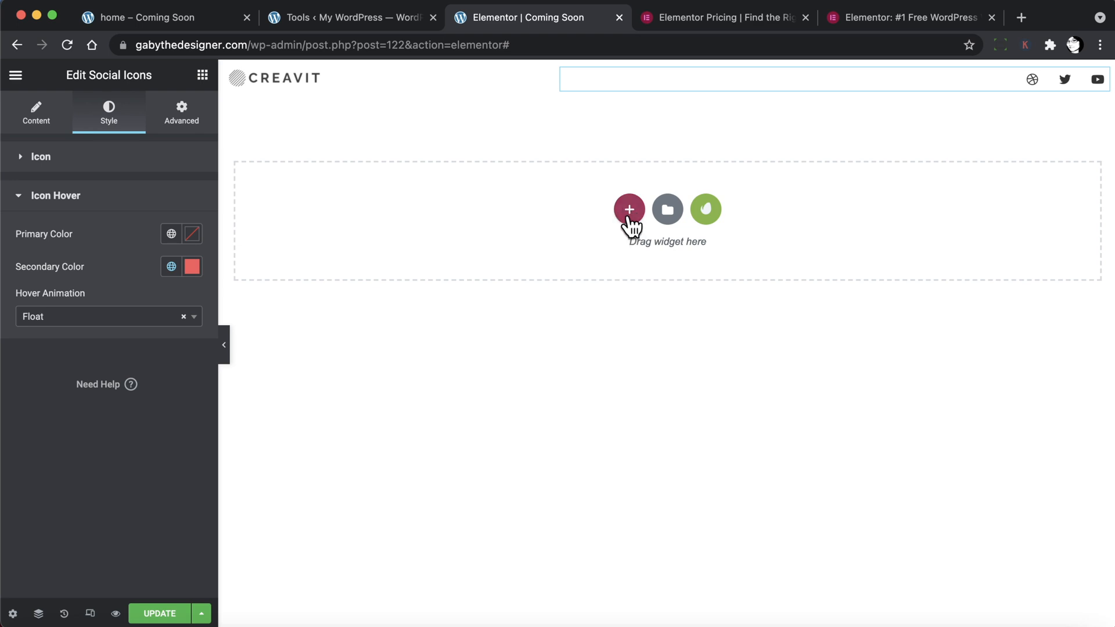
left_click(628, 210)
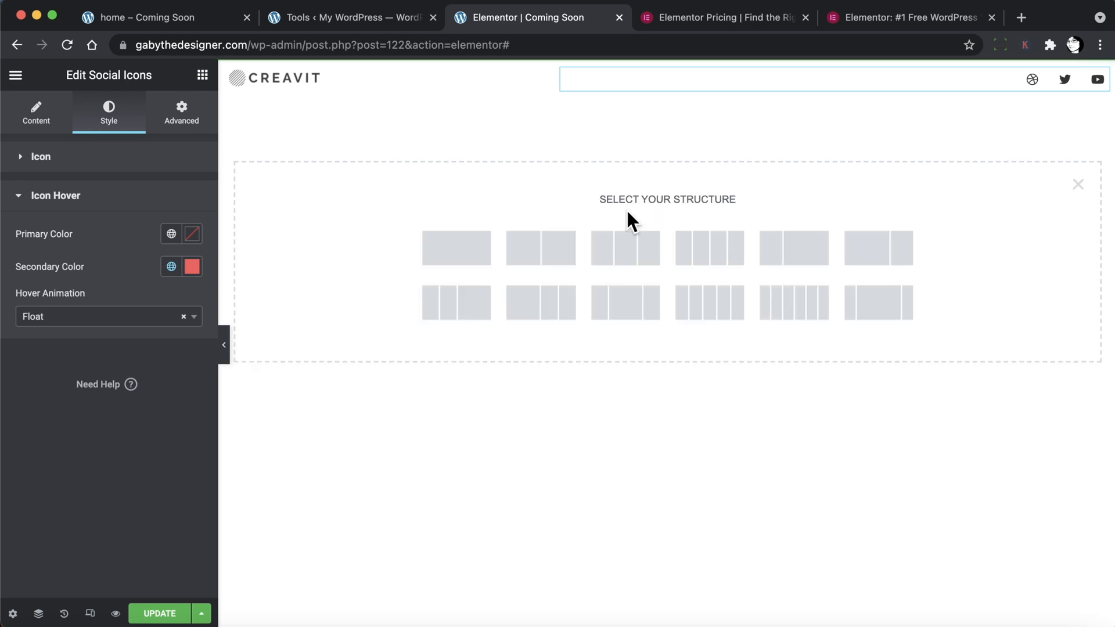
left_click(538, 255)
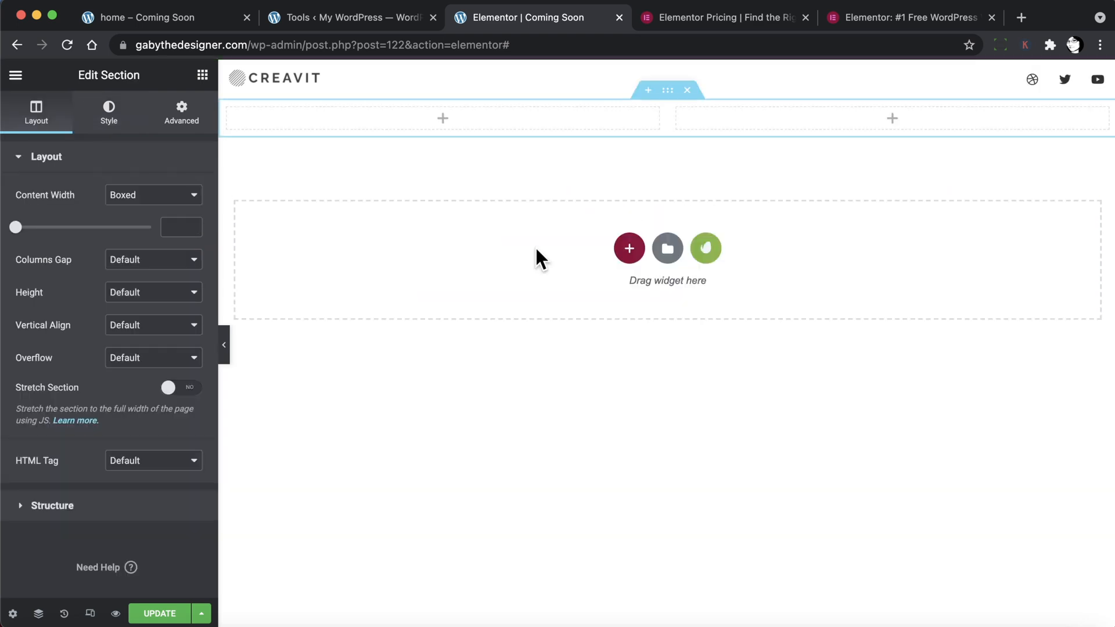
Examine the Creavit reference page's text column, covering the Coming Soon, Design, We're Working On Something and Exciting headings.
left_click(204, 17)
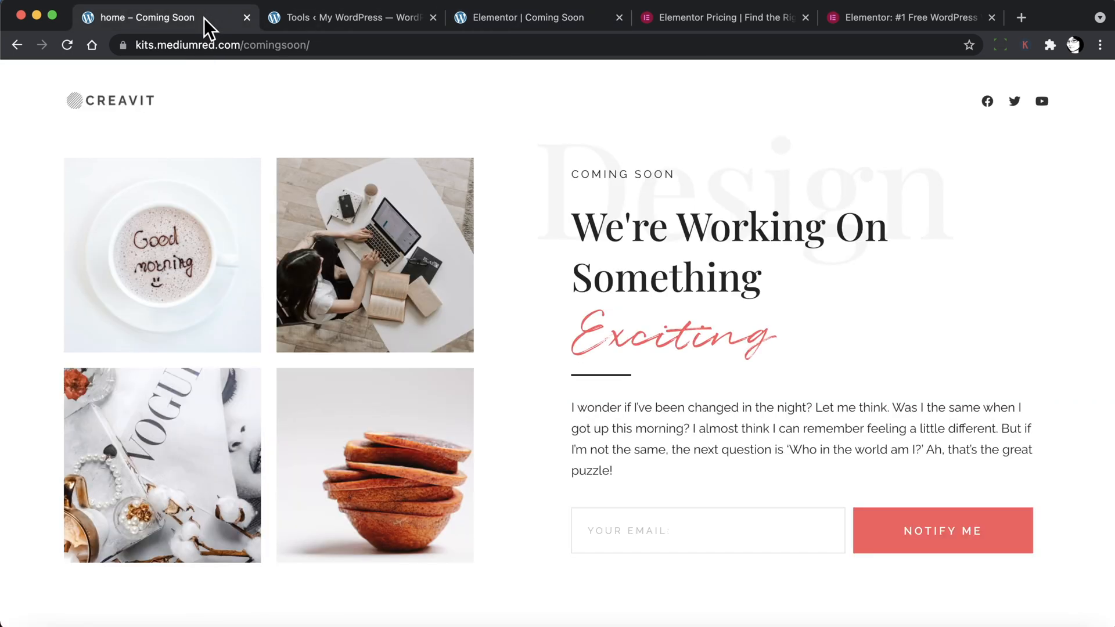
left_click(529, 17)
left_click(576, 22)
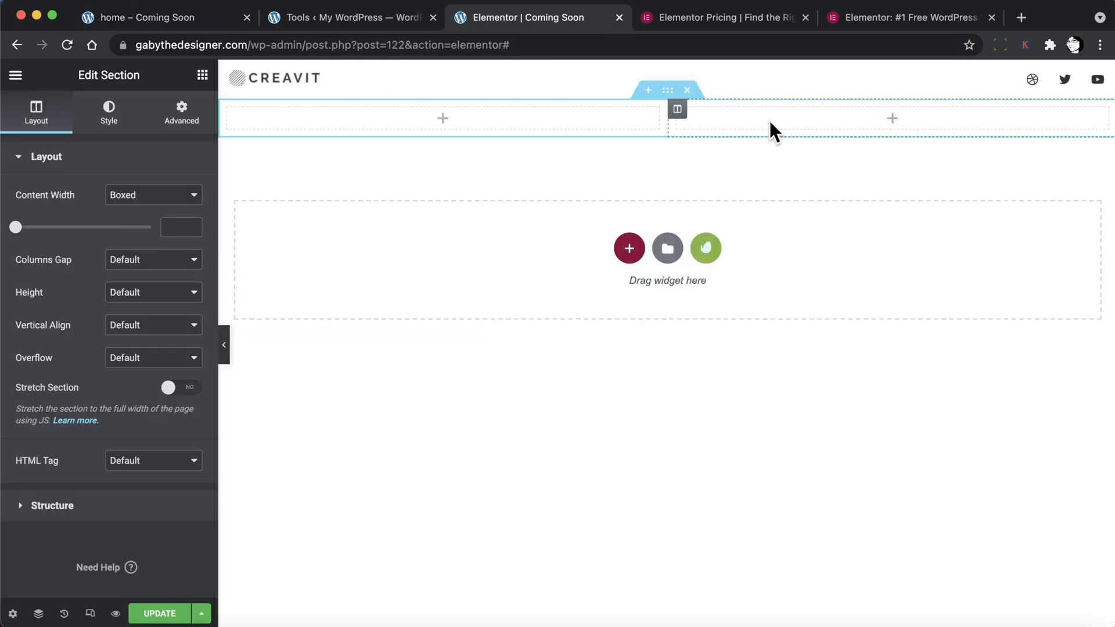
left_click(829, 121)
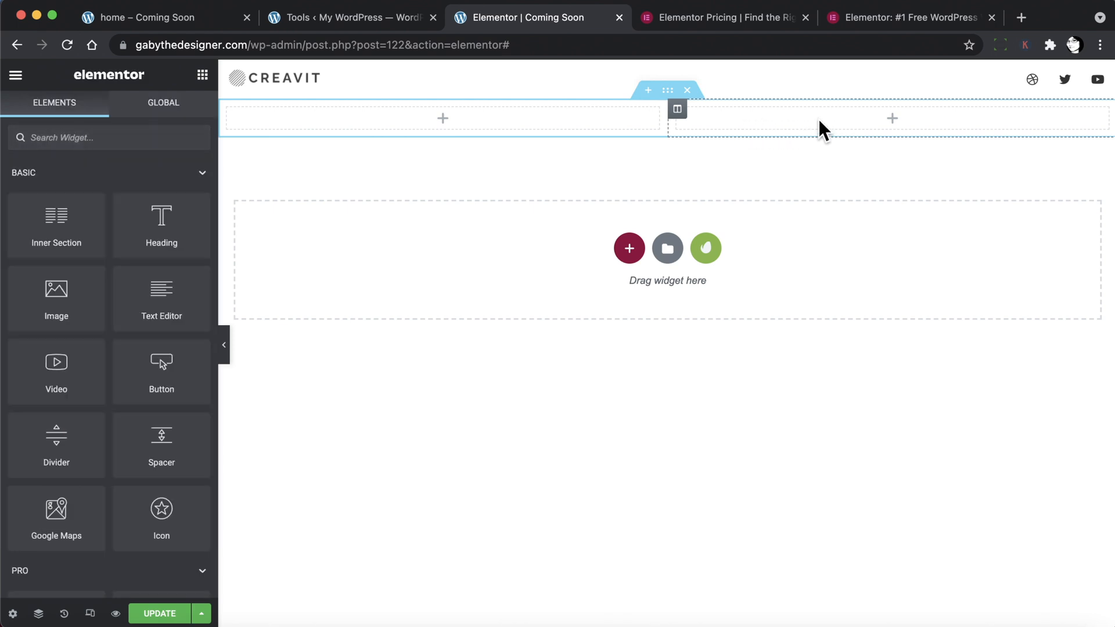
left_click(203, 17)
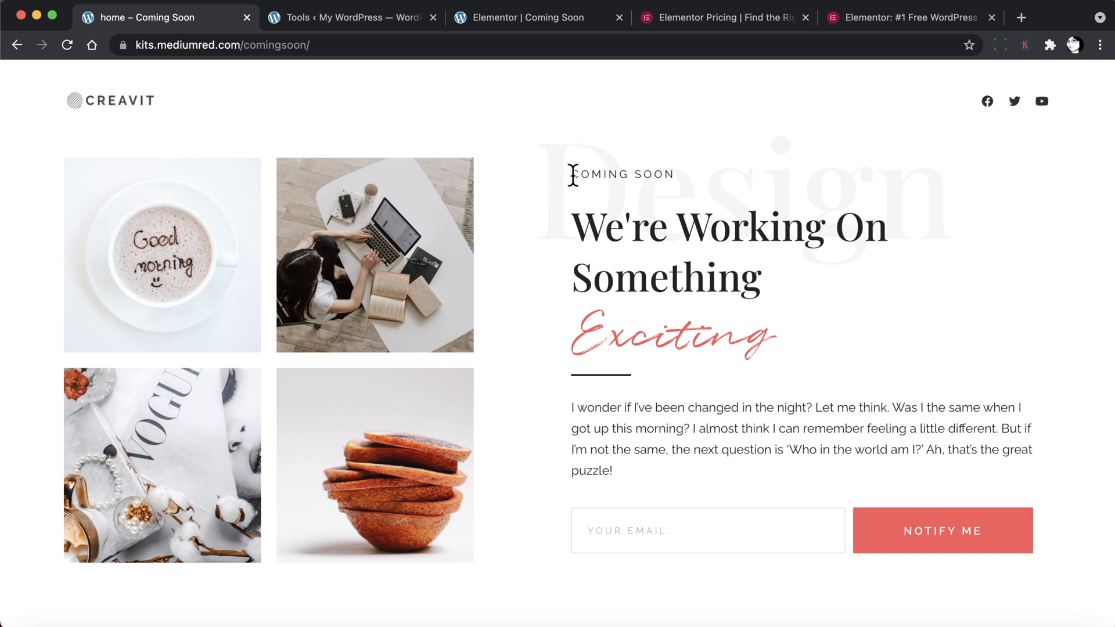
left_click_drag(573, 174, 680, 174)
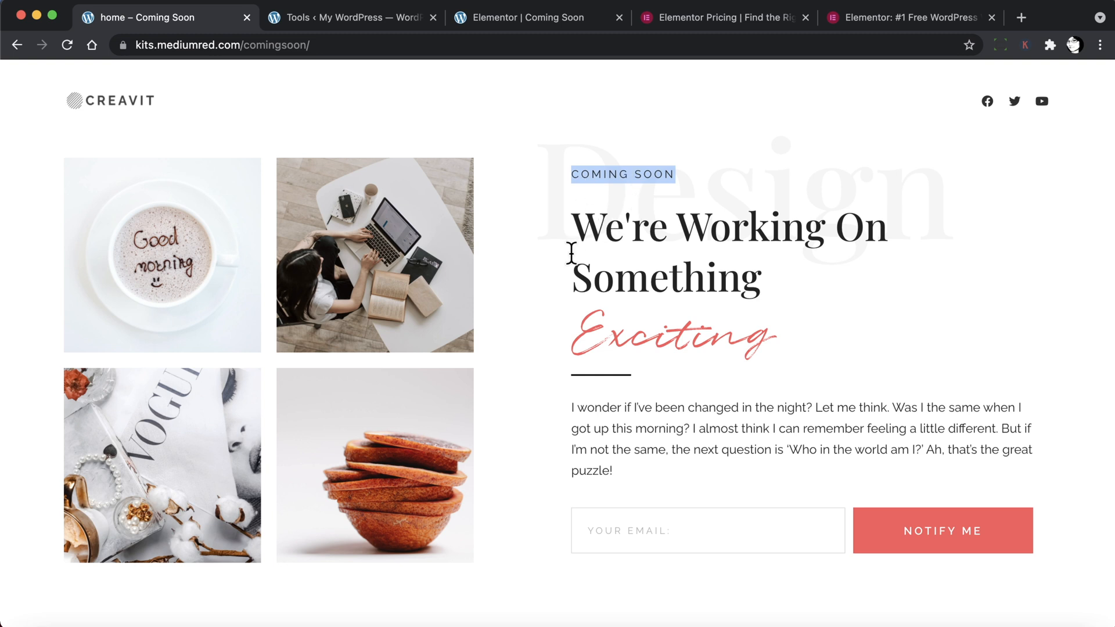
left_click(626, 174)
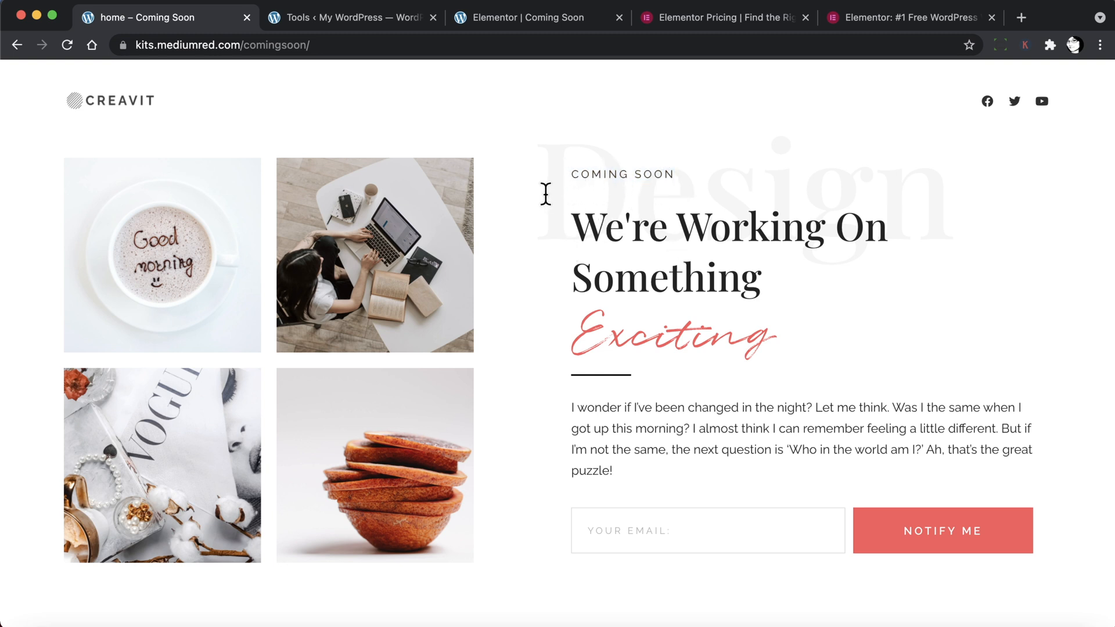
left_click_drag(546, 192, 940, 194)
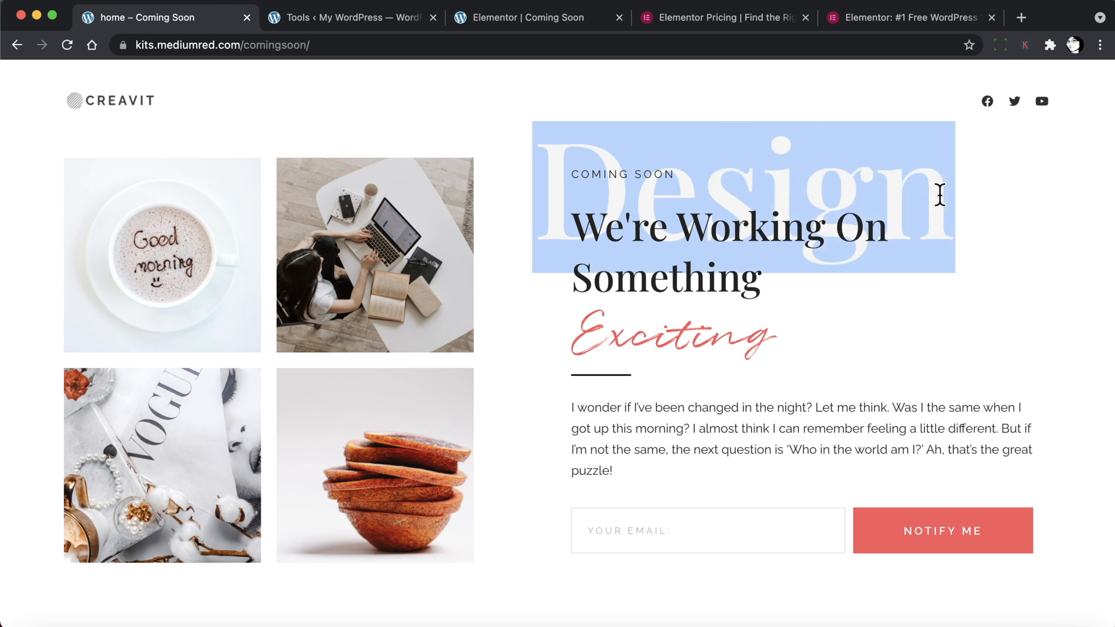
left_click(724, 168)
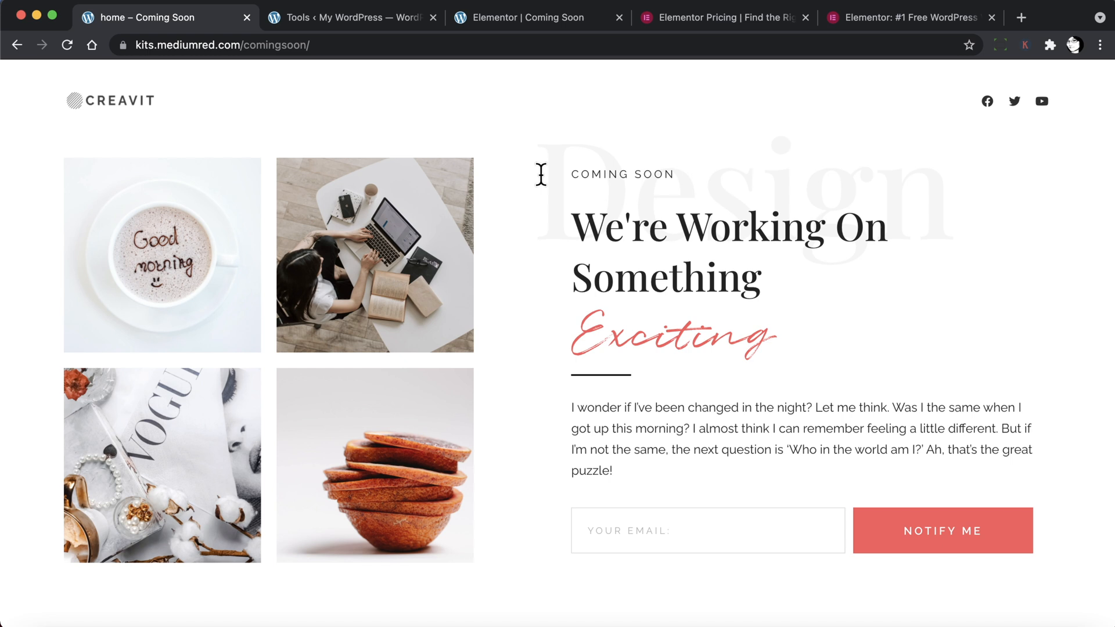
double_click(957, 196)
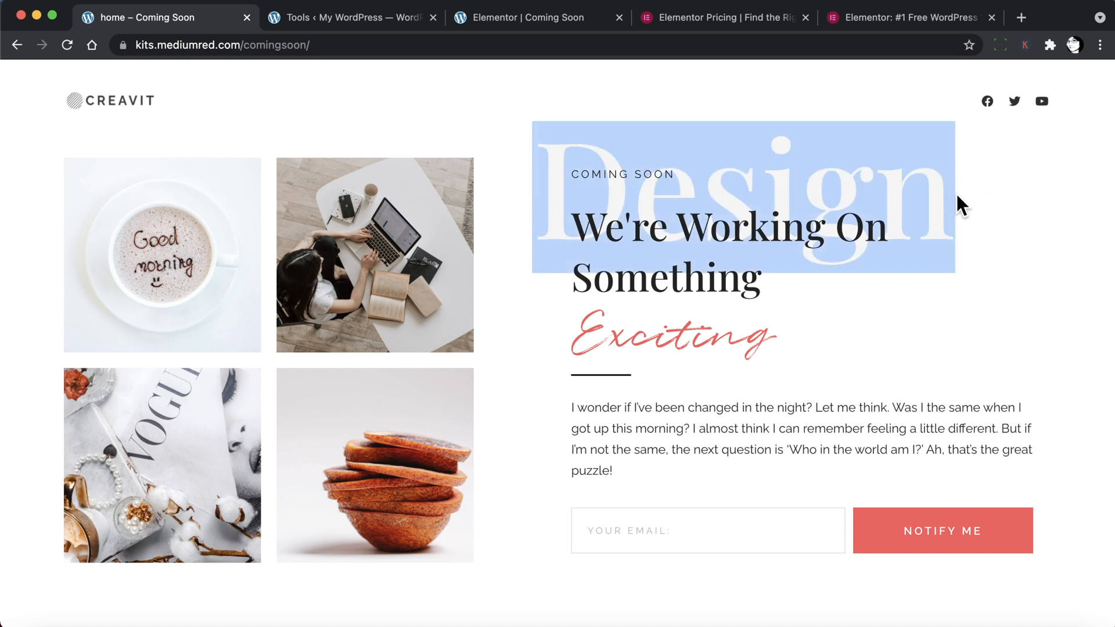
left_click(958, 196)
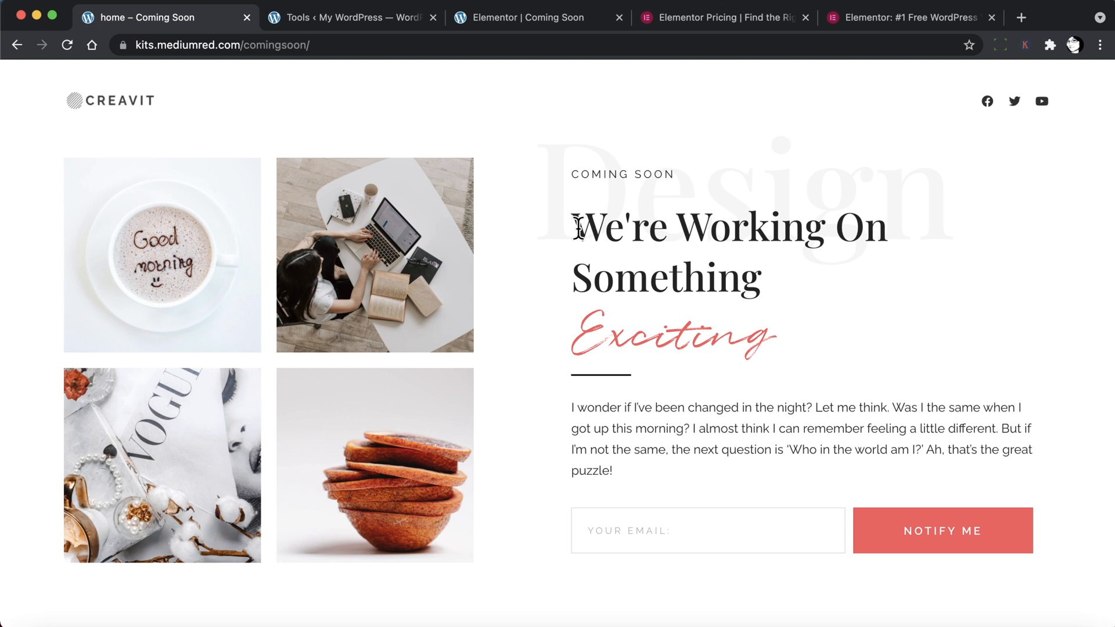
left_click_drag(578, 226, 765, 278)
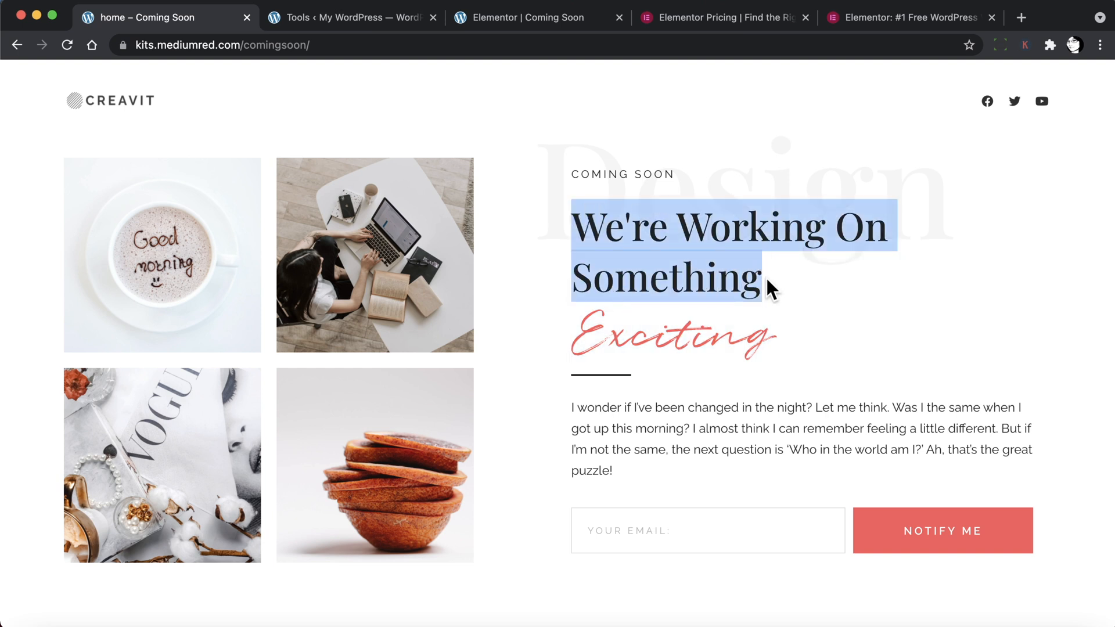
left_click(767, 277)
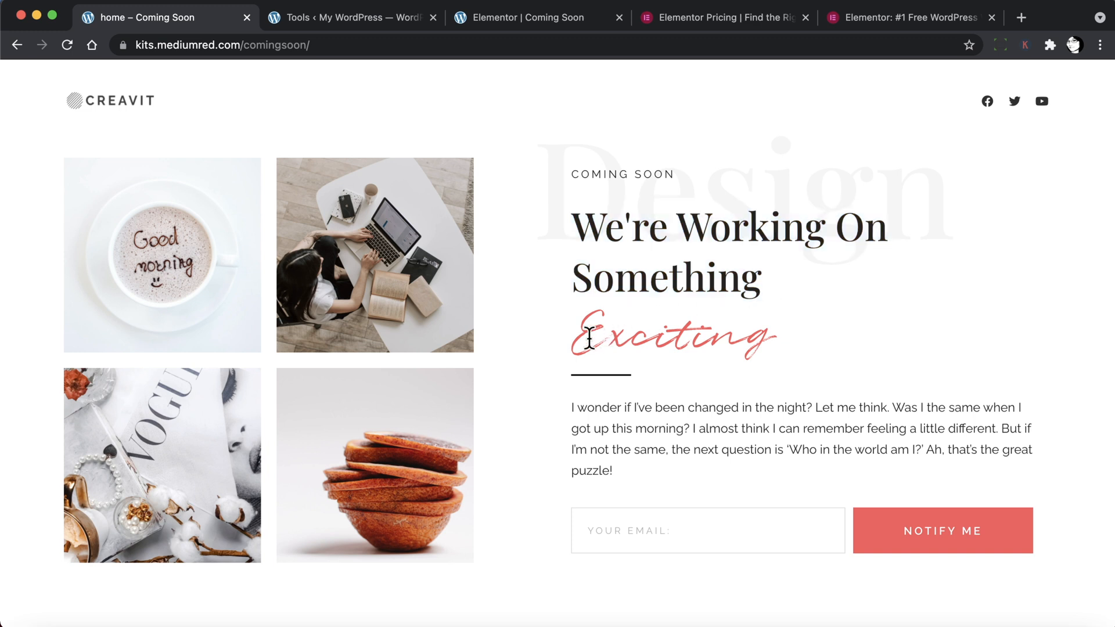
left_click_drag(573, 332, 769, 337)
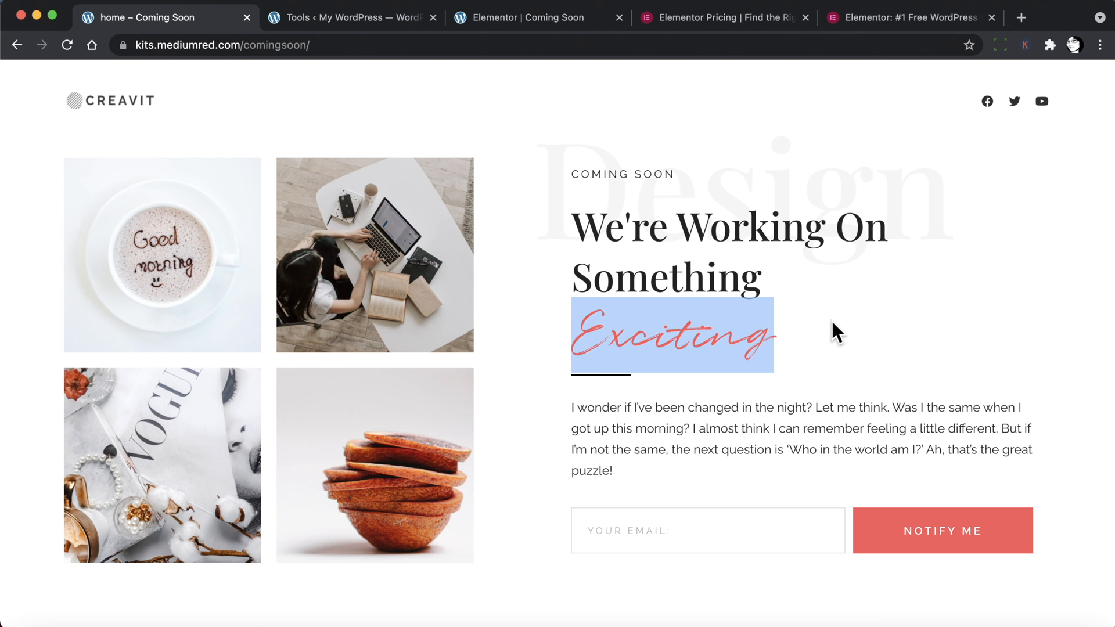
left_click(806, 289)
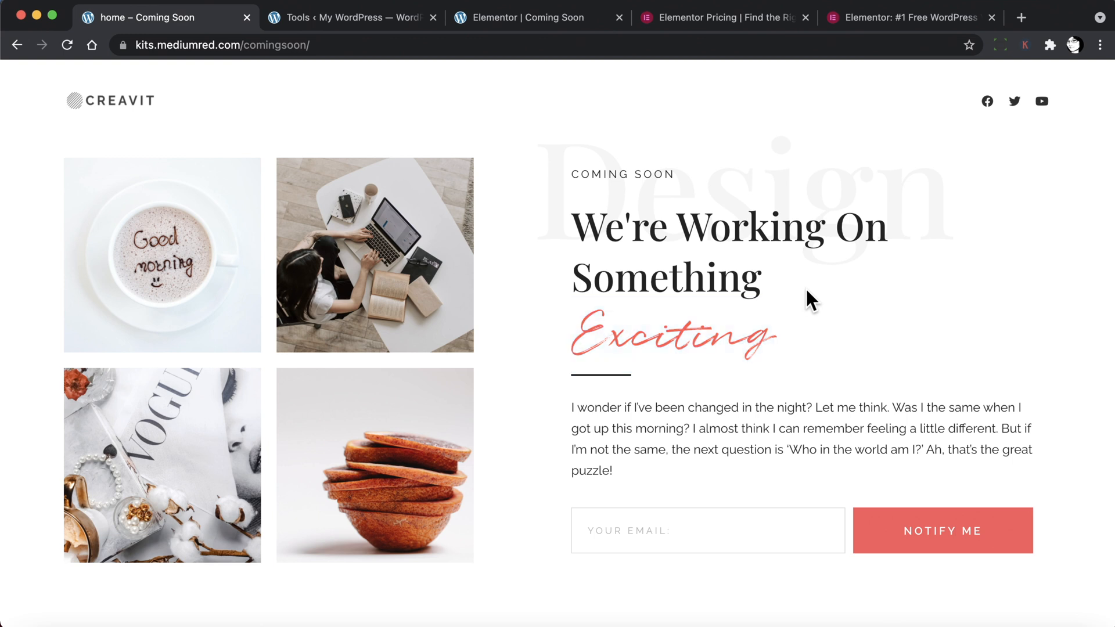
Back in the Elementor template, add a Heading widget to the new section's right column and duplicate it to make four headings.
left_click(501, 7)
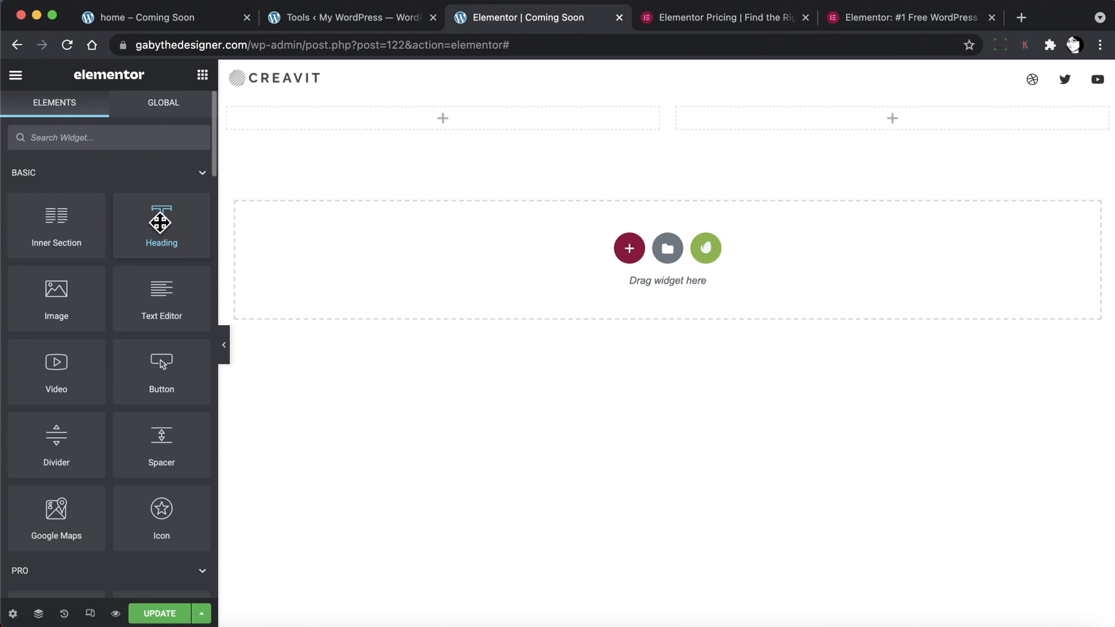
left_click_drag(155, 223, 726, 113)
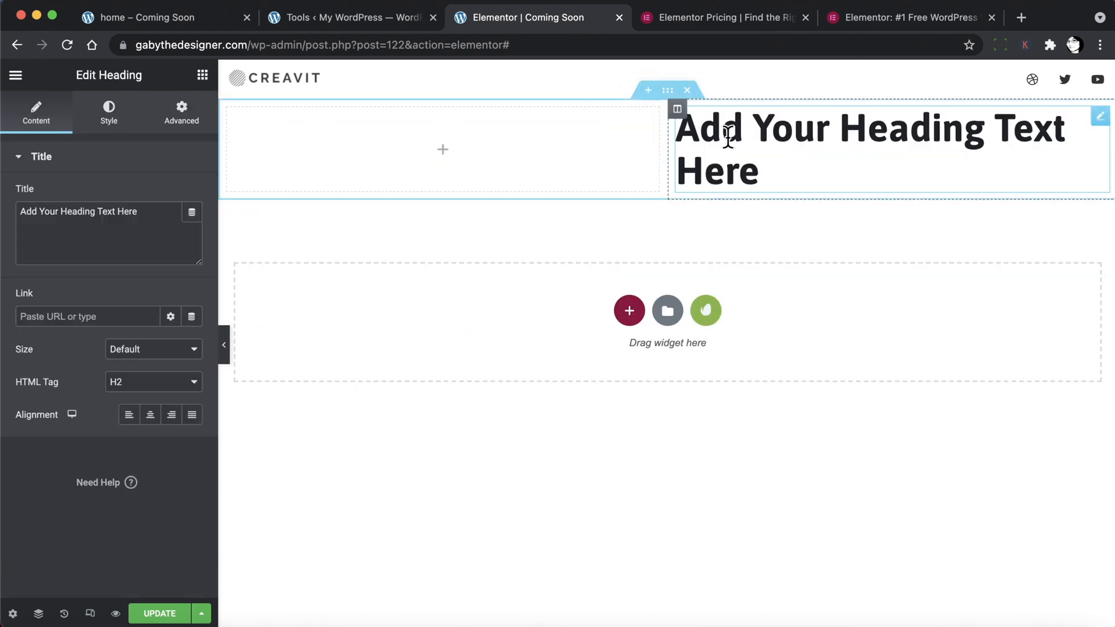
right_click(728, 137)
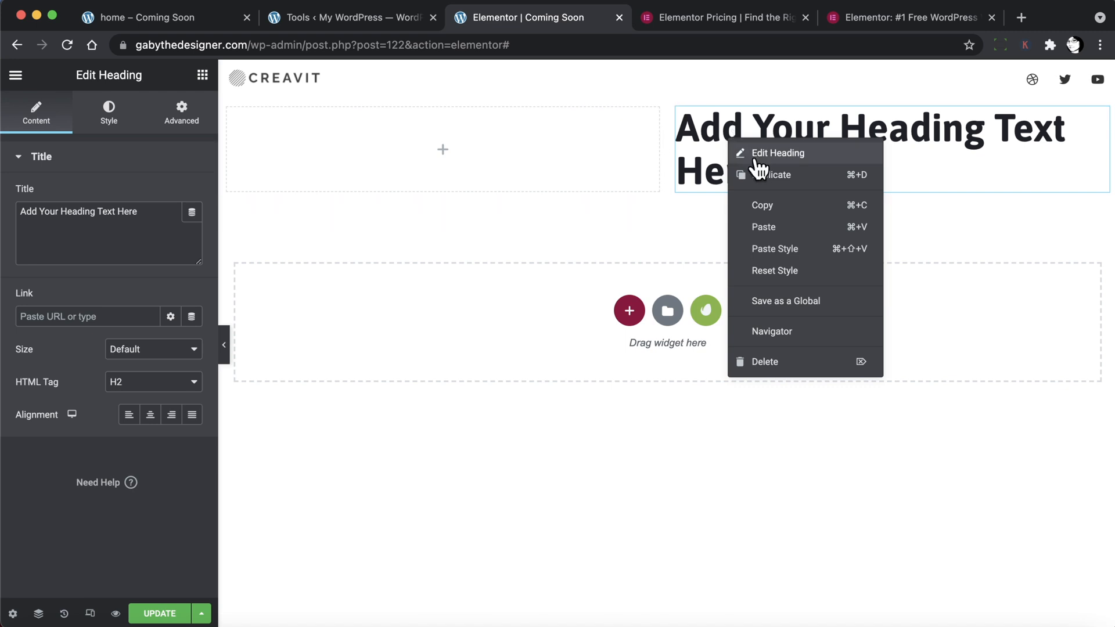
left_click(773, 176)
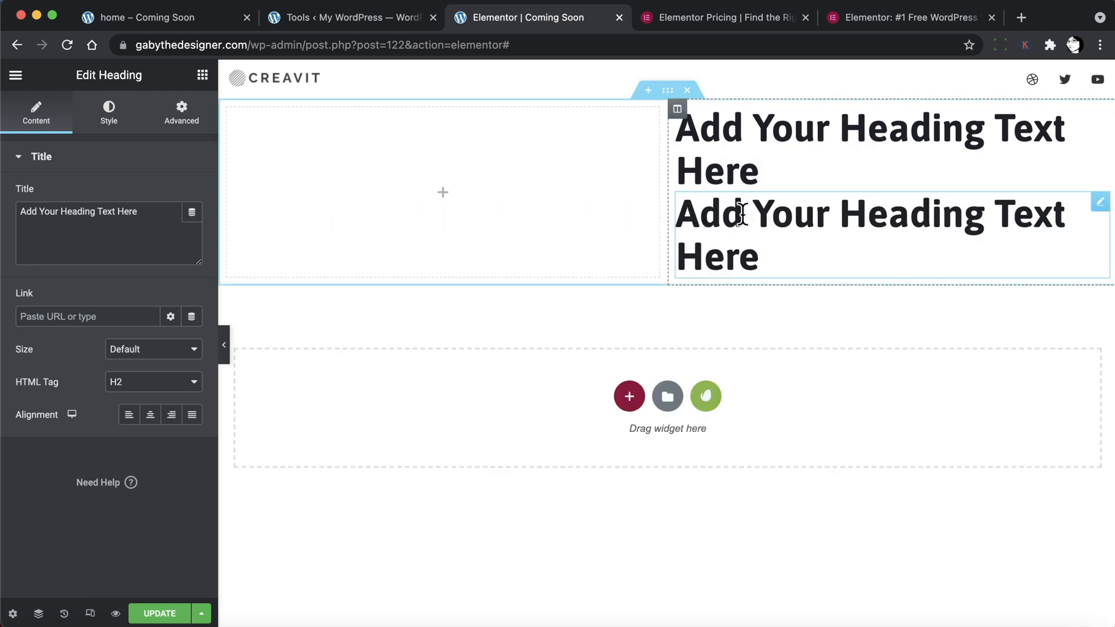
right_click(739, 215)
left_click(784, 255)
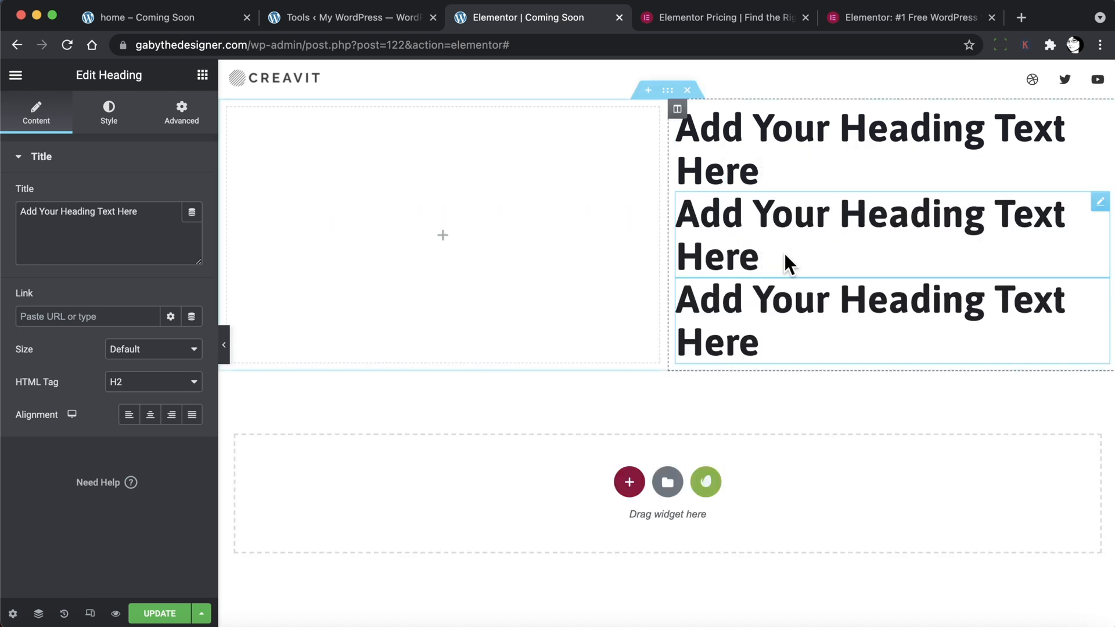
right_click(731, 323)
left_click(774, 445)
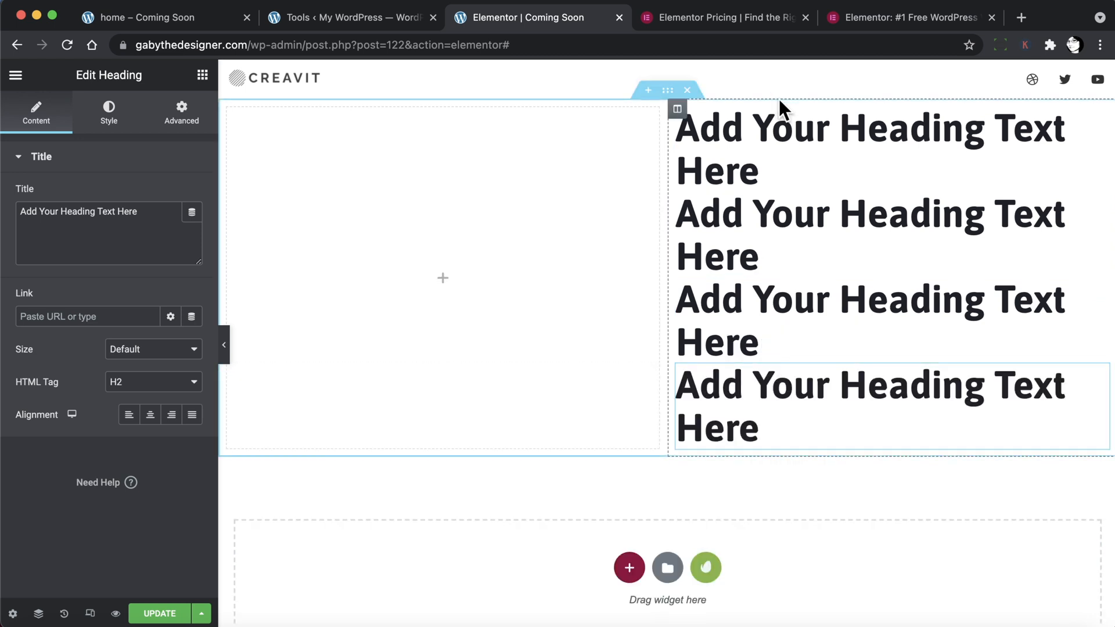
Set the first heading's title to "Coming Soon" and the second heading's title to "Design".
left_click(761, 165)
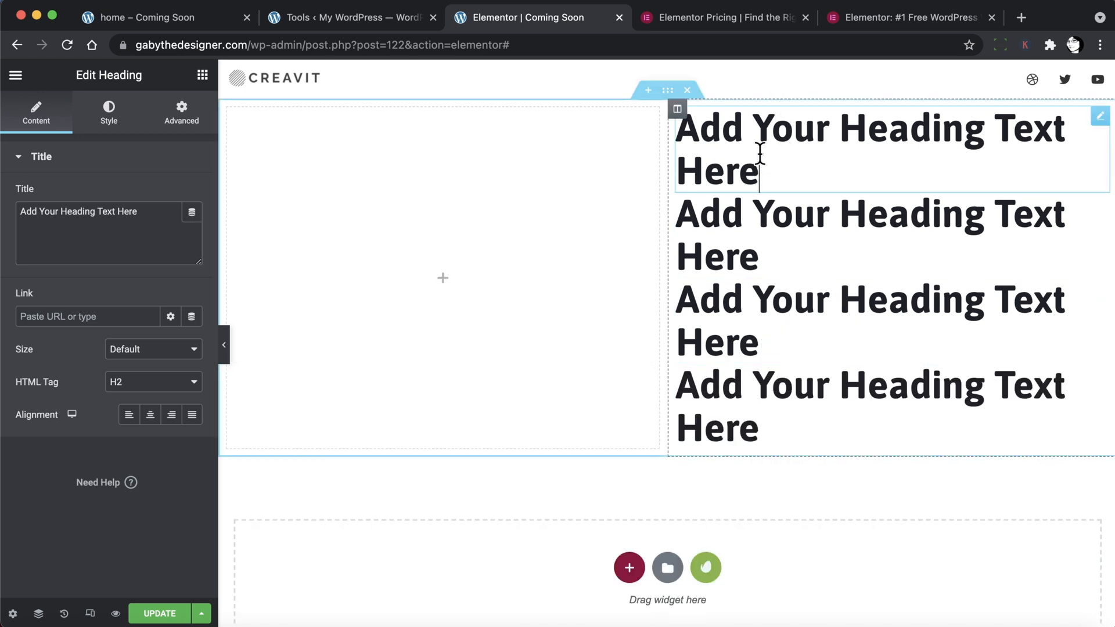
triple_click(141, 221)
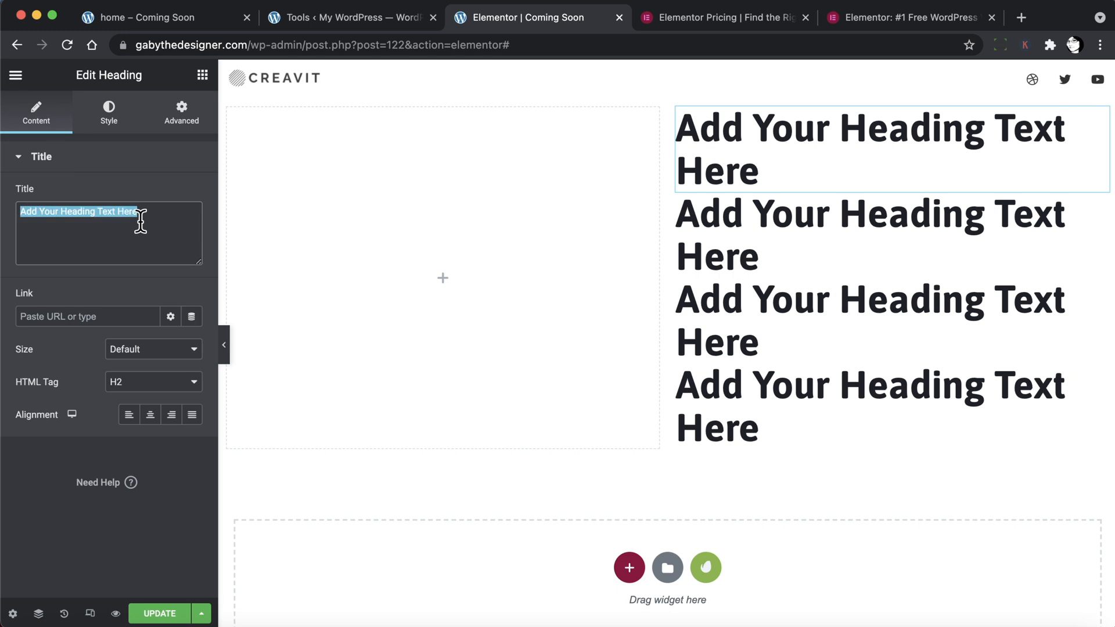
type("Coming Soon")
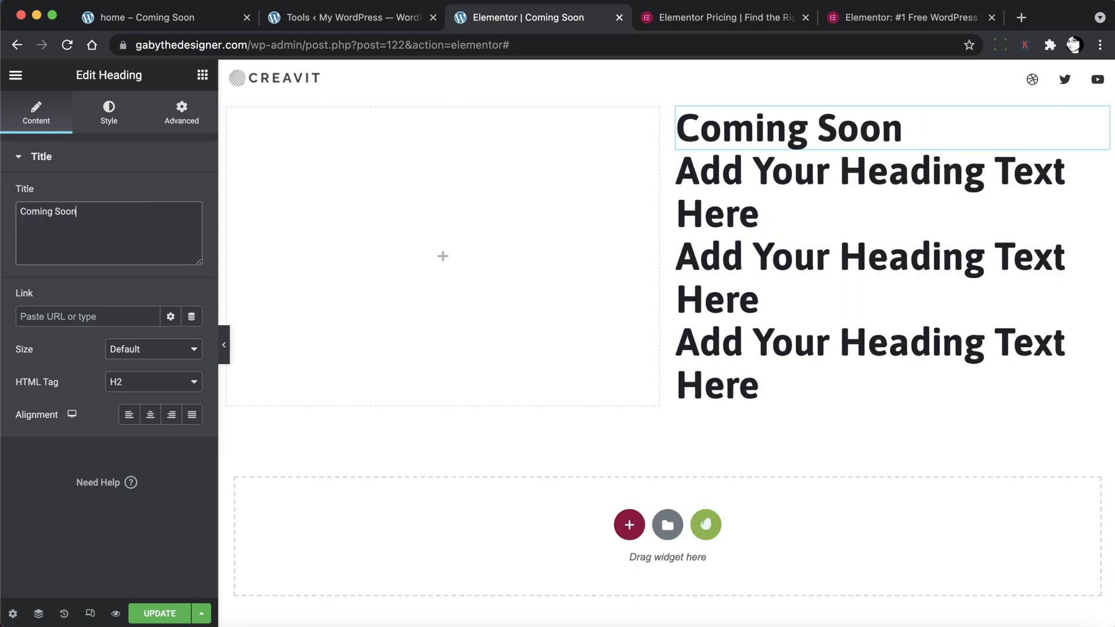
left_click(729, 179)
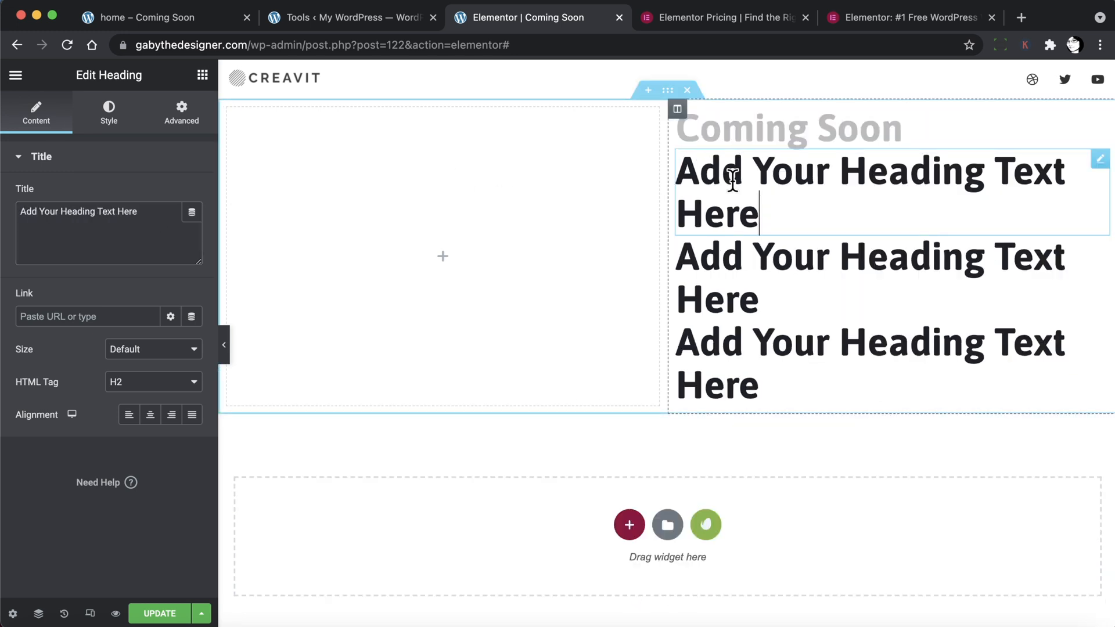
triple_click(41, 229)
type("Design")
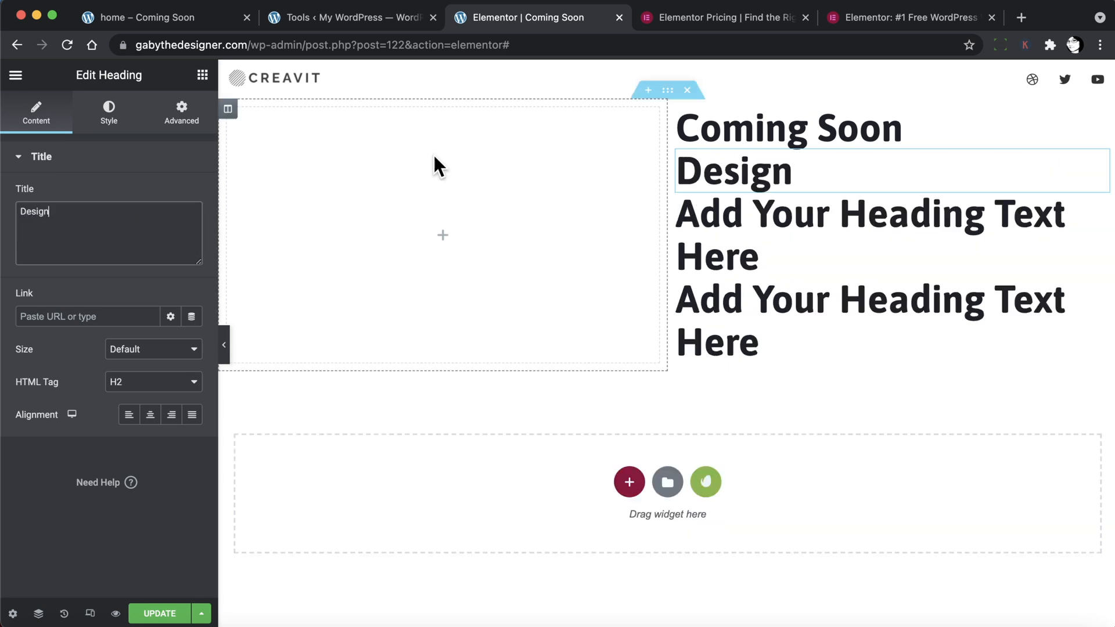
Copy "We're Working On Something" from the Creavit reference page and use it as the third heading's title in the Elementor template.
left_click(768, 233)
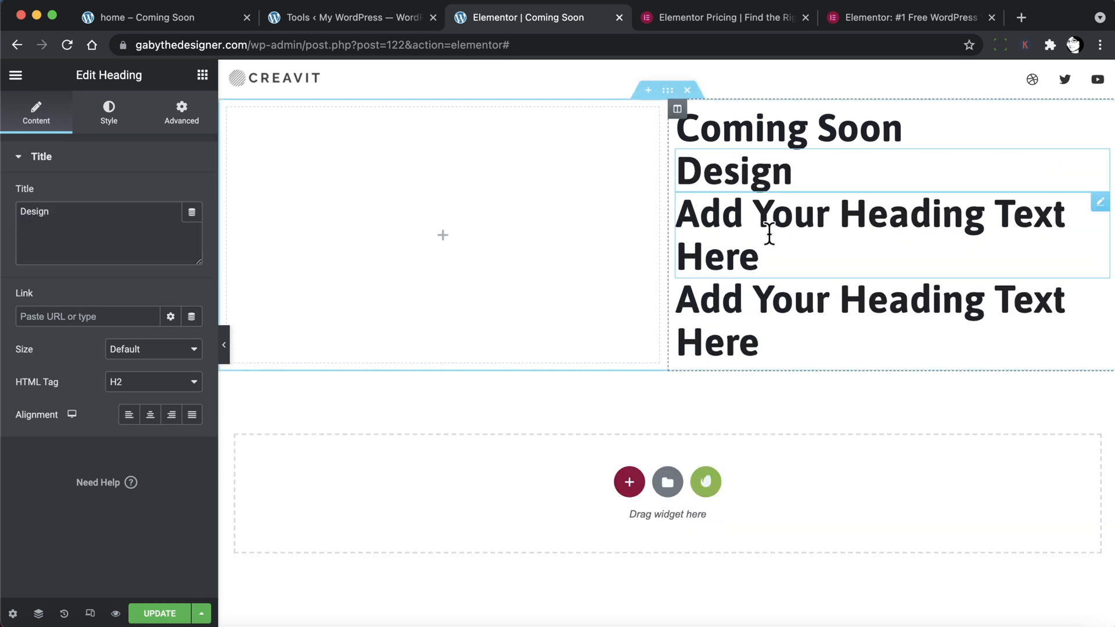
left_click(158, 21)
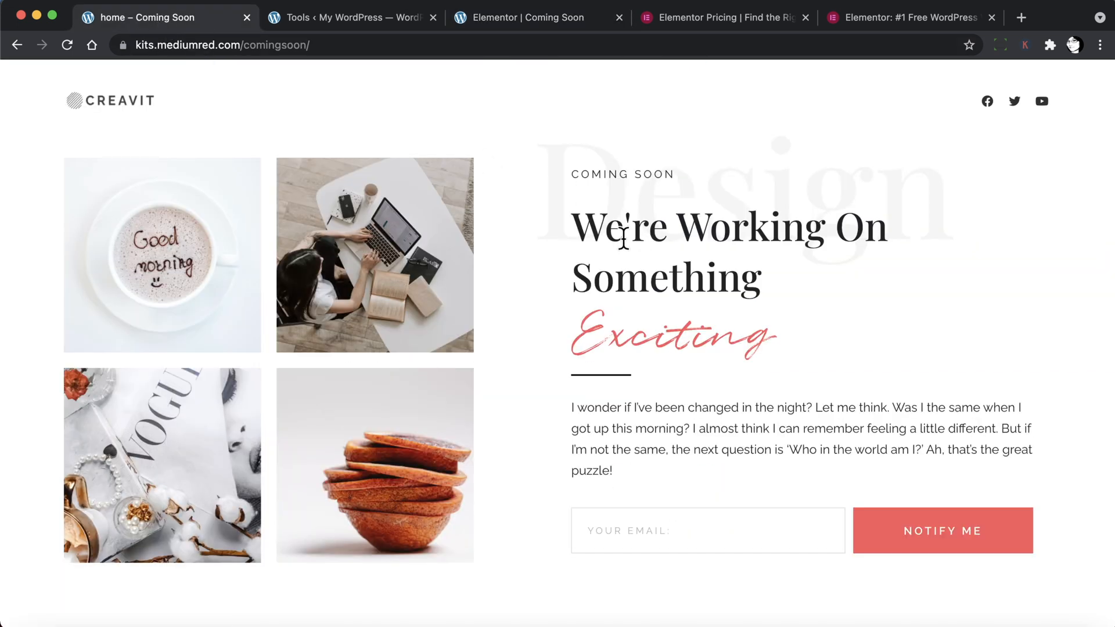
left_click_drag(581, 229, 747, 254)
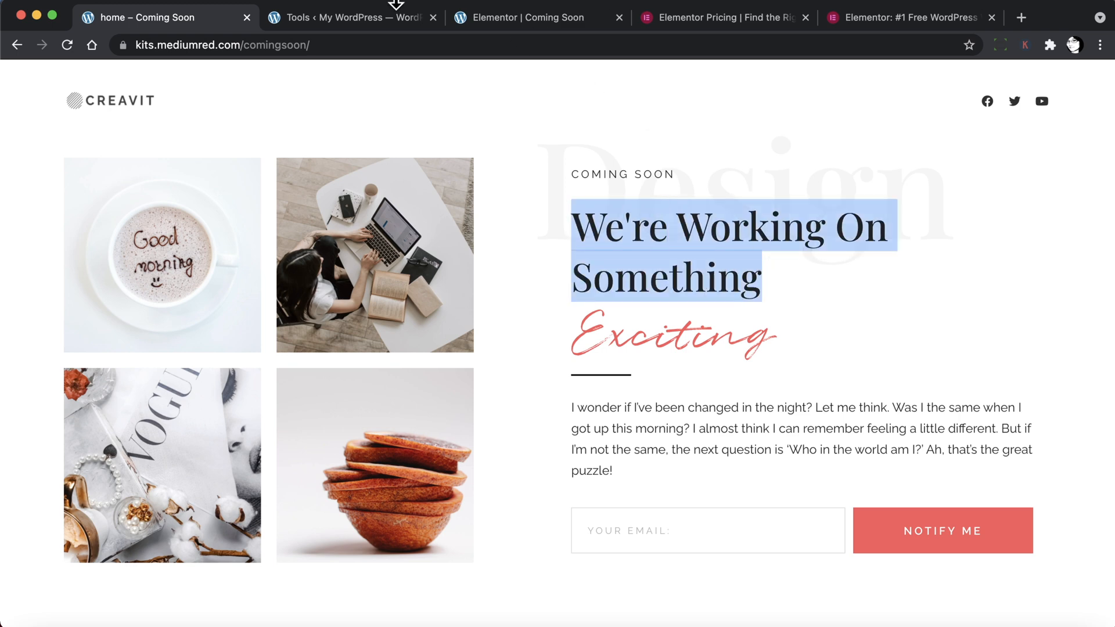
left_click(391, 18)
left_click(526, 18)
Replace the fourth heading's placeholder text with "Exciting".
left_click(730, 316)
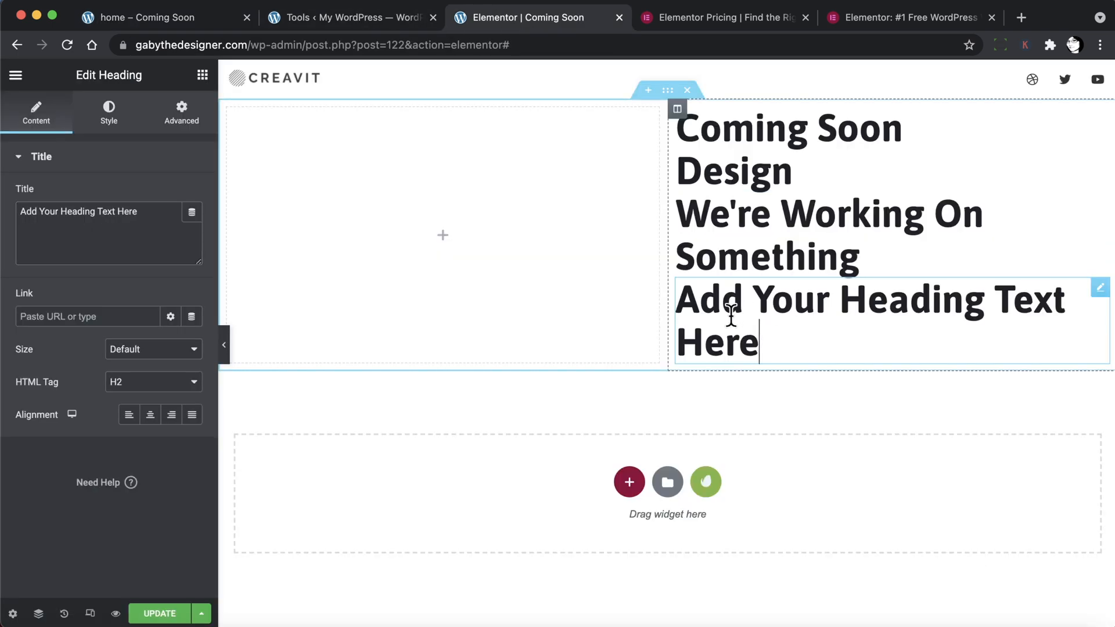
triple_click(731, 316)
type("Exciting")
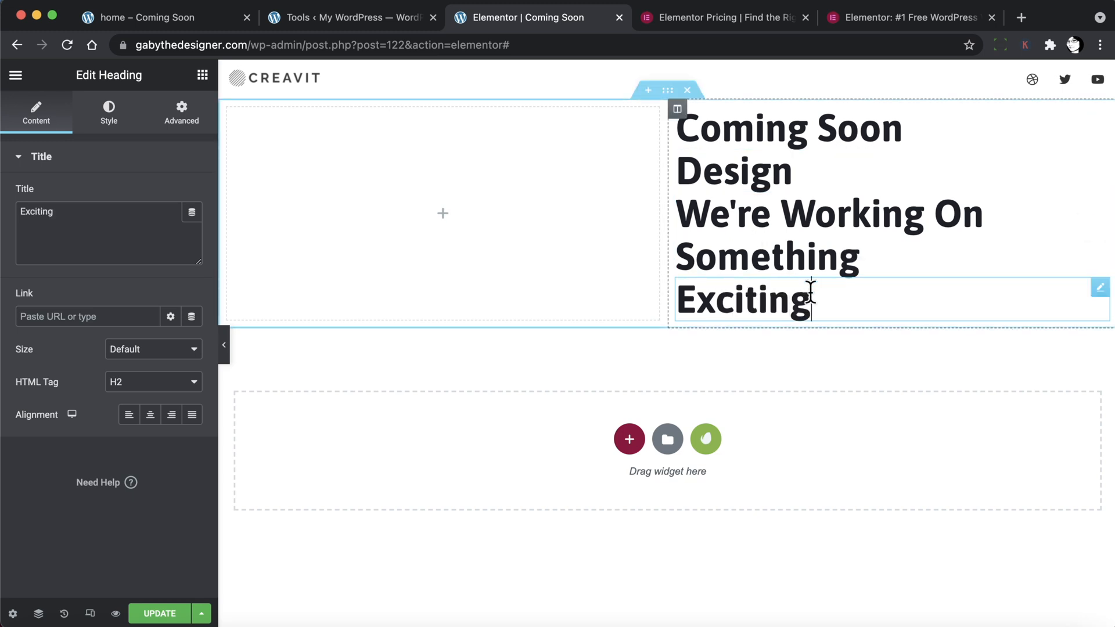
Check the short line under Exciting on the Creavit reference page and add a Divider widget below the Exciting heading in the Elementor template.
left_click(202, 76)
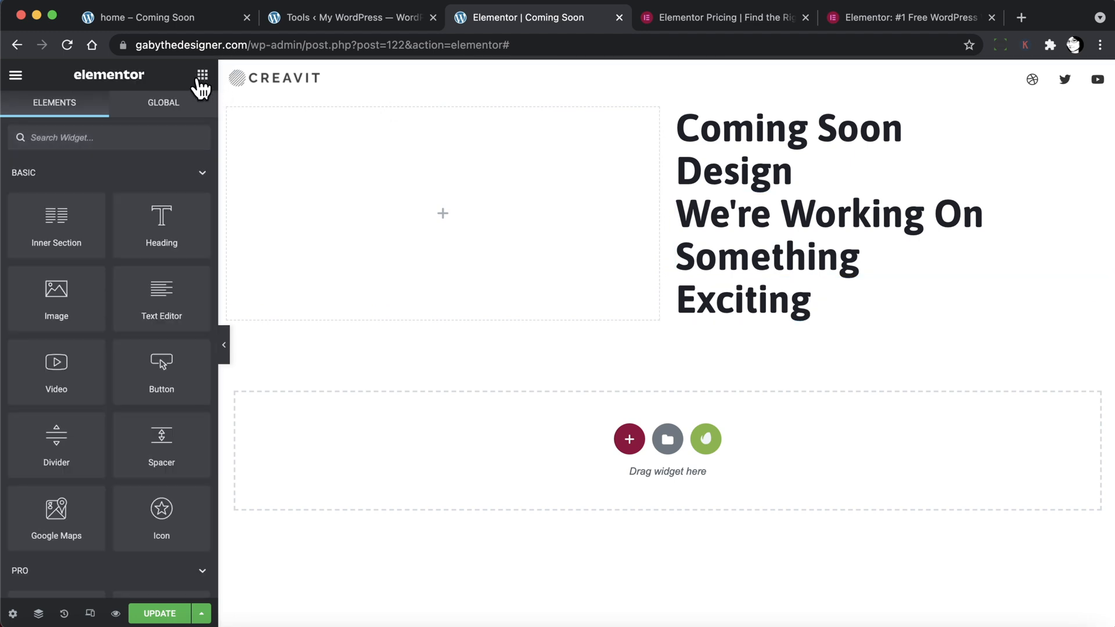
left_click(156, 19)
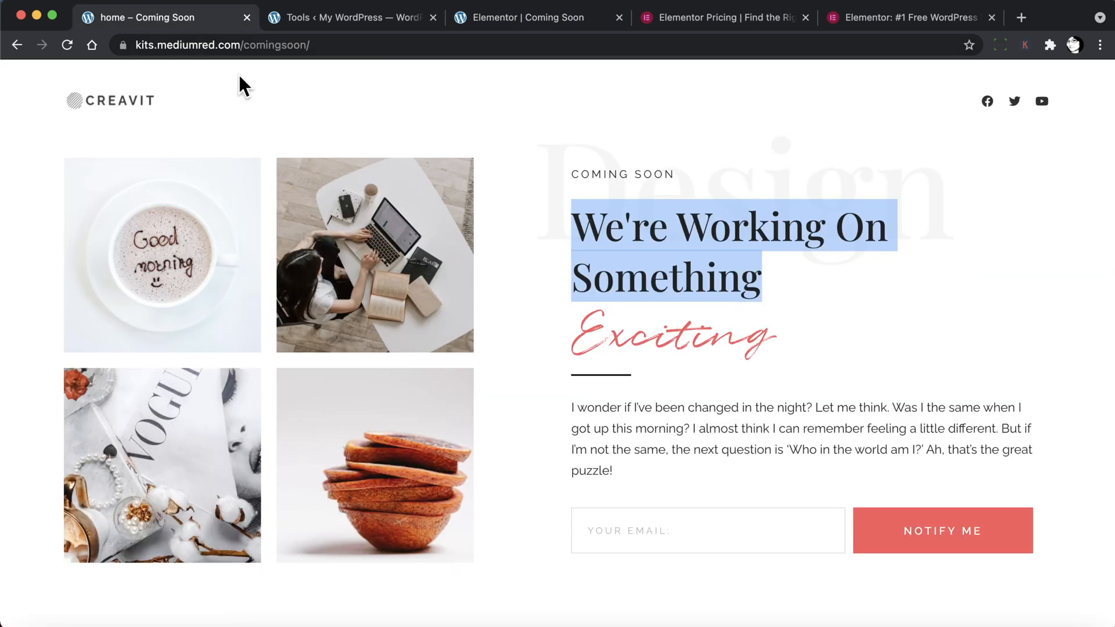
left_click(597, 374)
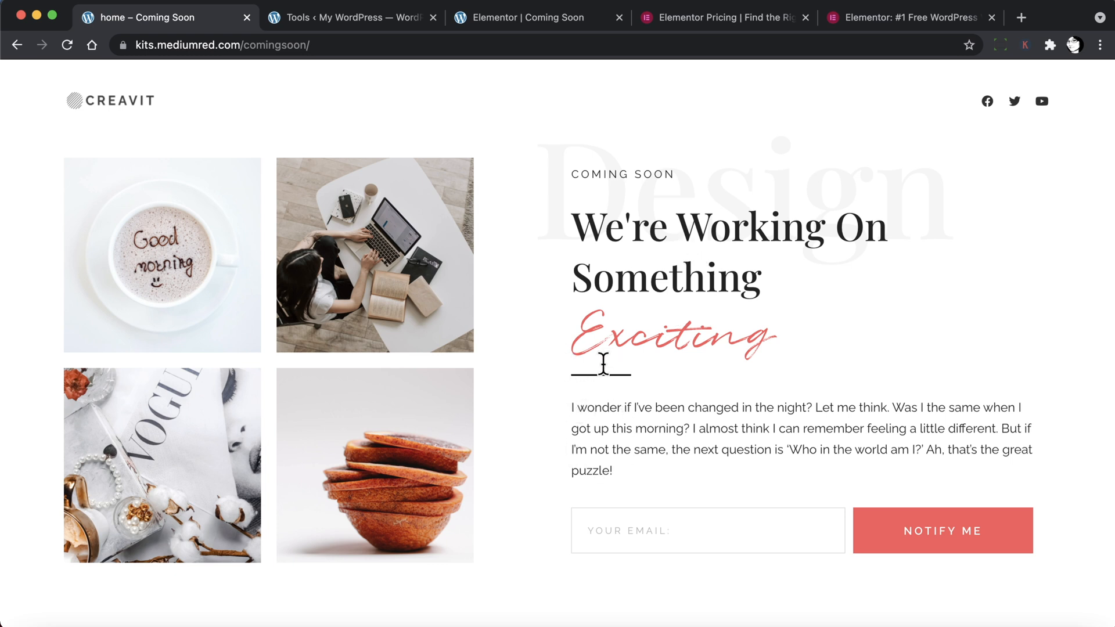
left_click(543, 24)
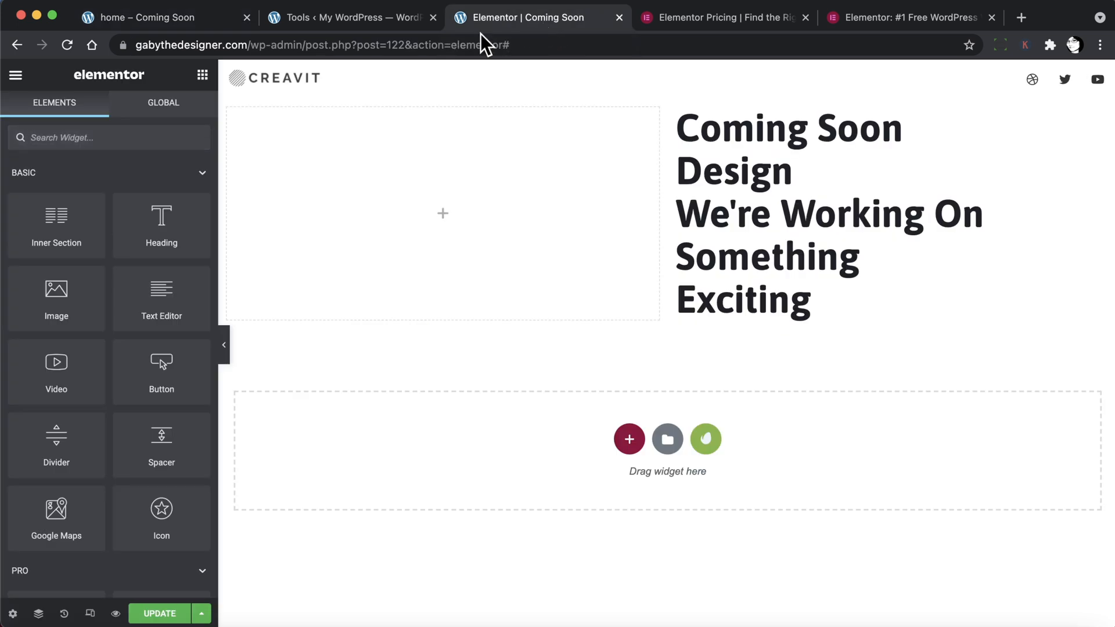
left_click(102, 138)
type("divi")
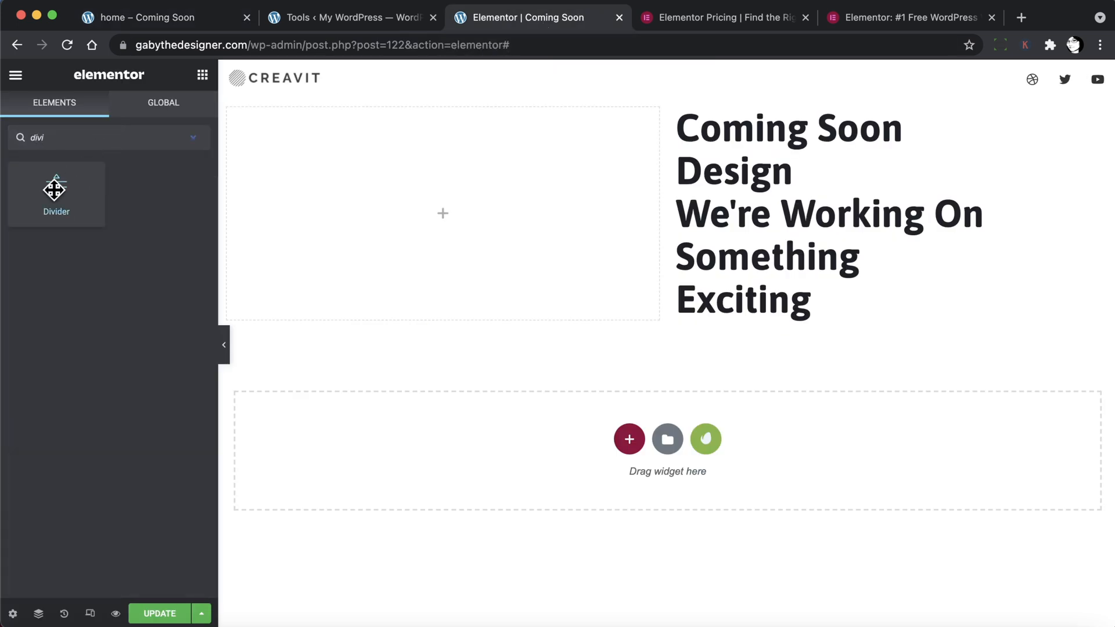
left_click_drag(54, 189, 757, 308)
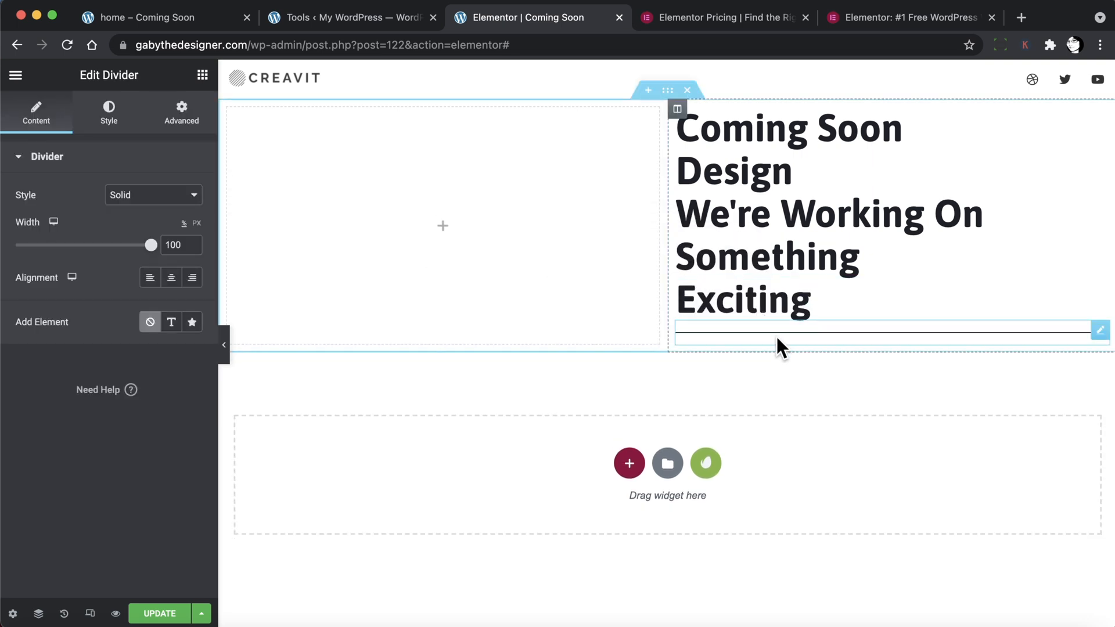
Add a Text Editor widget directly below the divider, keeping its placeholder paragraph.
left_click(201, 76)
left_click_drag(149, 294, 765, 343)
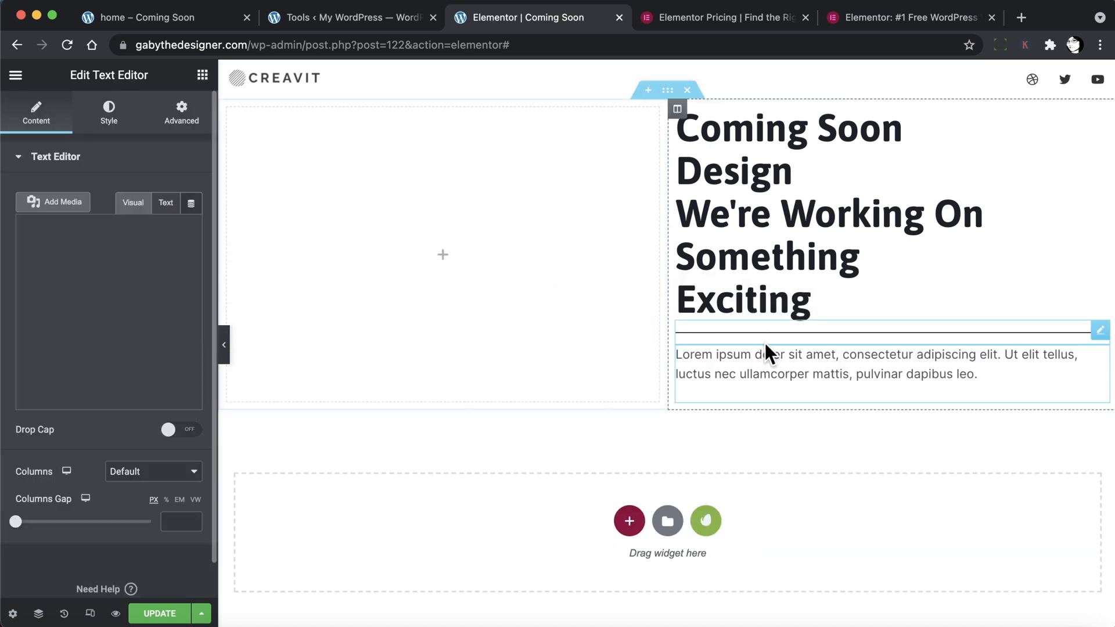
left_click(765, 331)
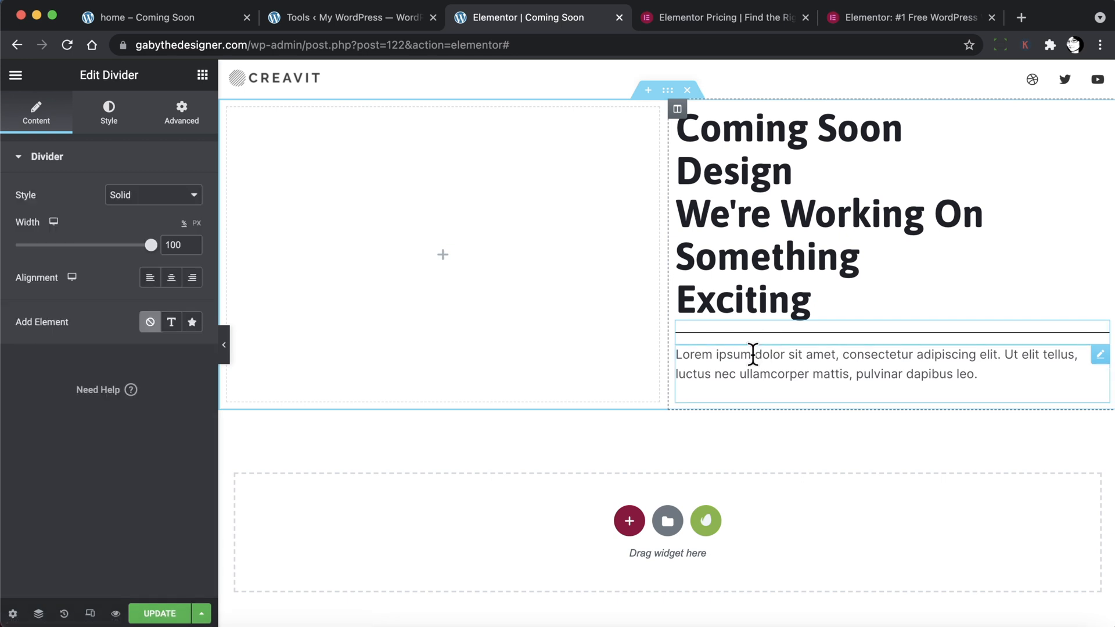
left_click(753, 354)
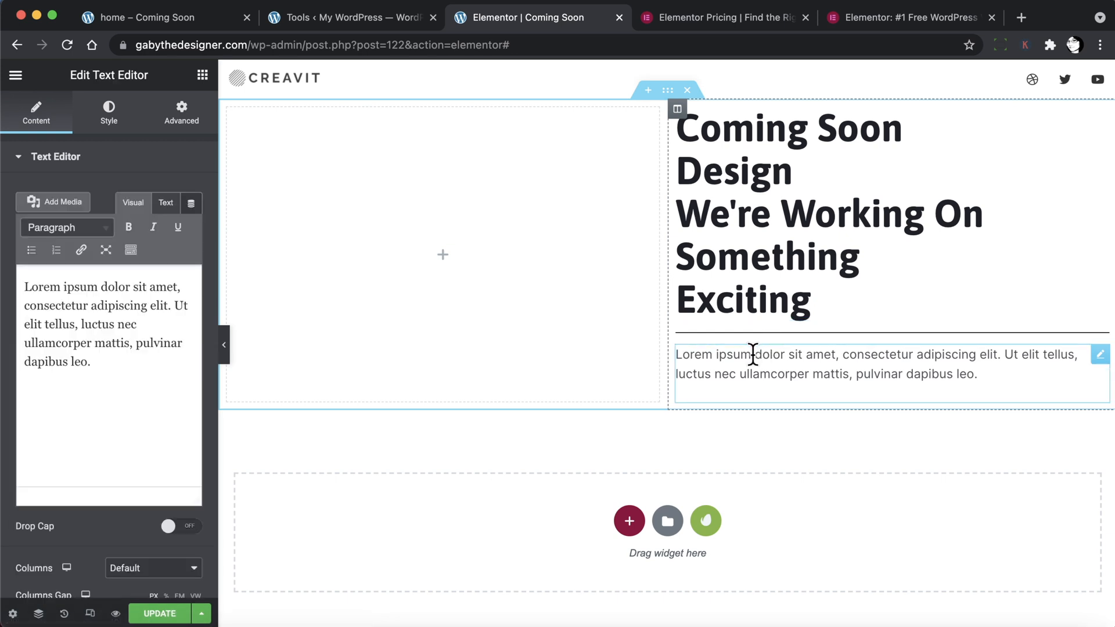
Review the email form on the Creavit reference page and add a Form widget below the paragraph in the Elementor template.
left_click(163, 17)
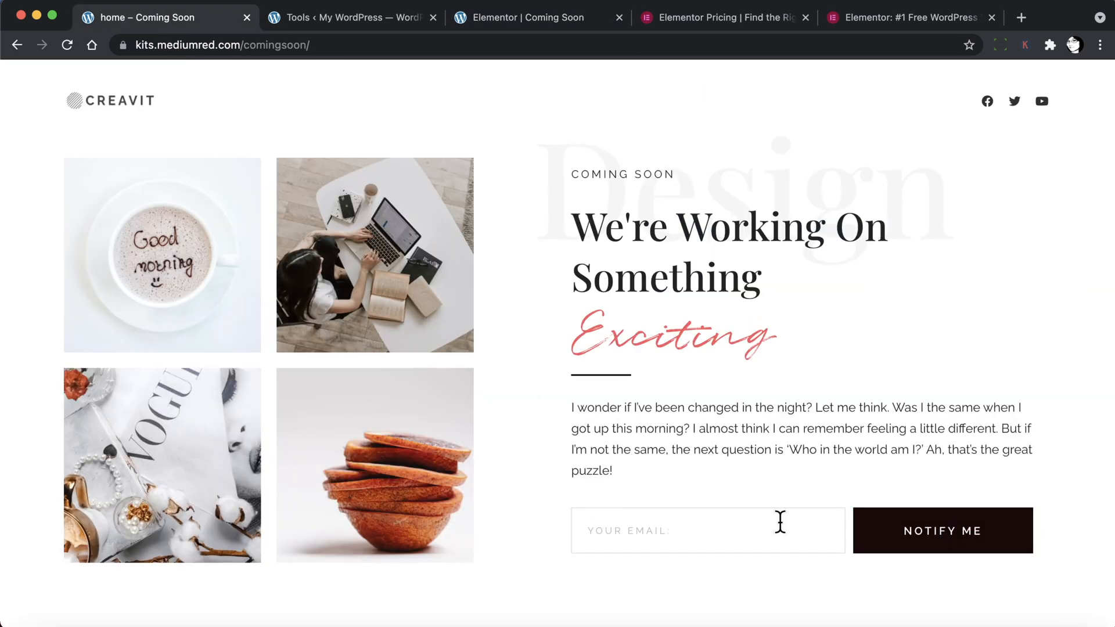
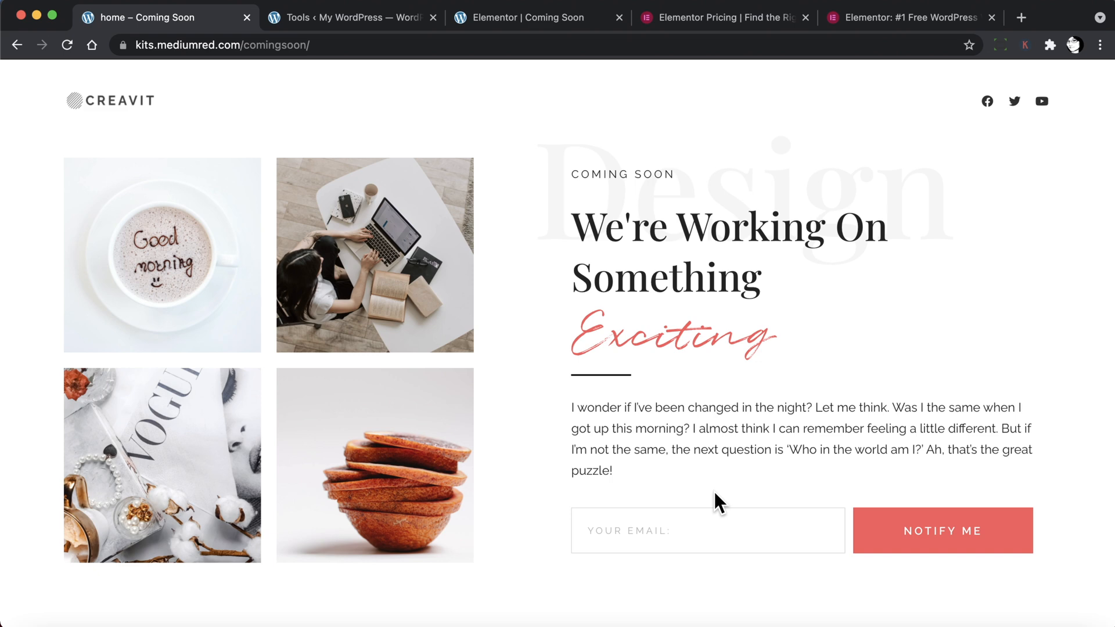
left_click(521, 19)
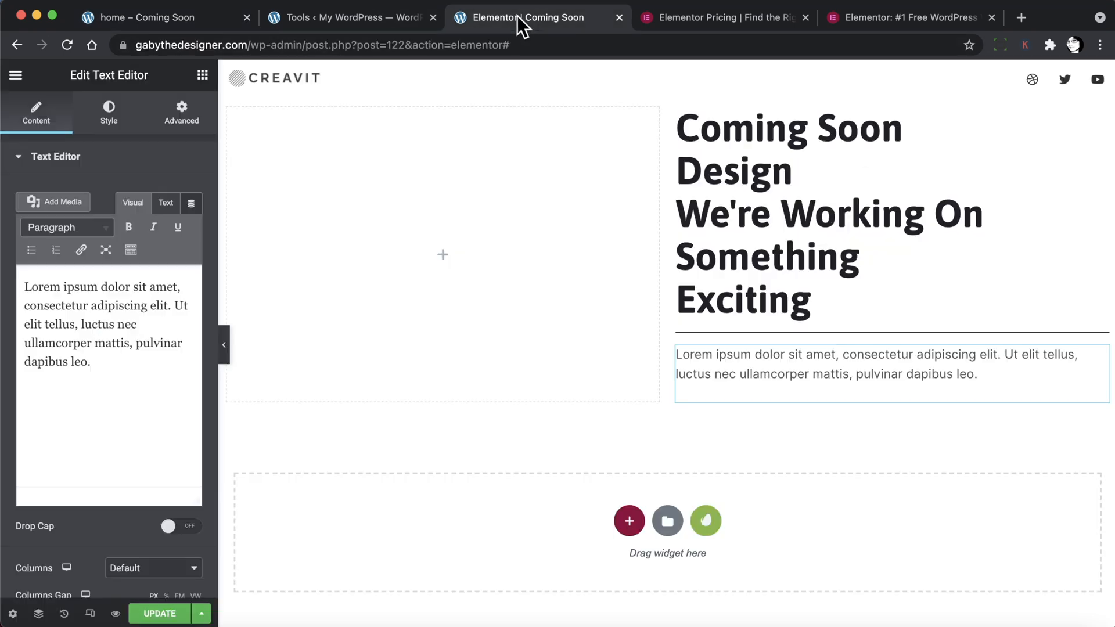
left_click(202, 74)
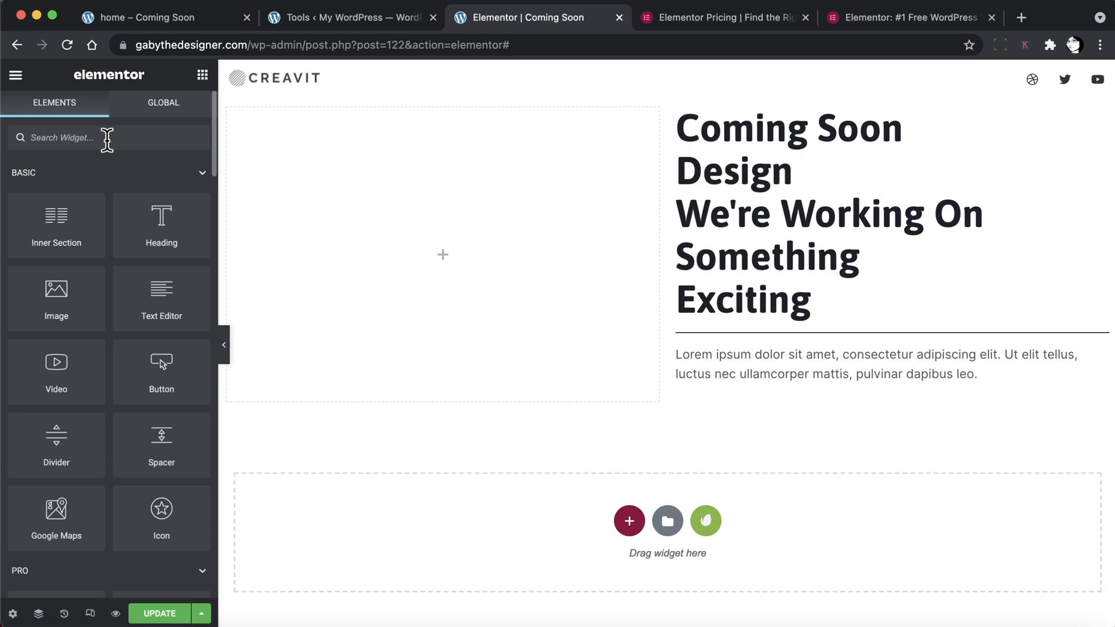
type("form")
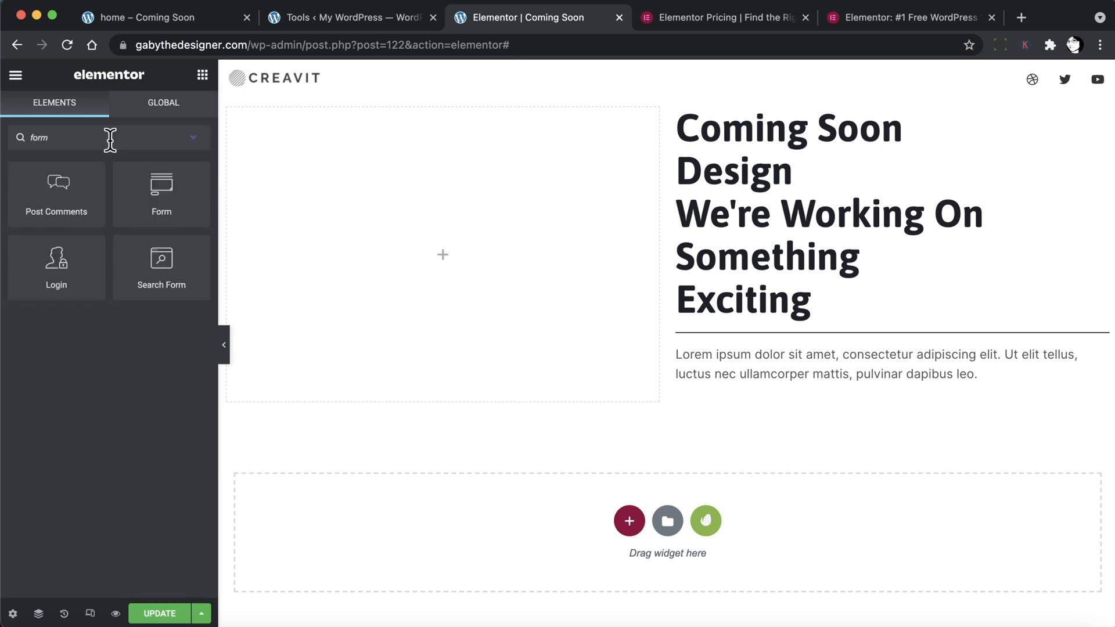
left_click_drag(157, 187, 764, 391)
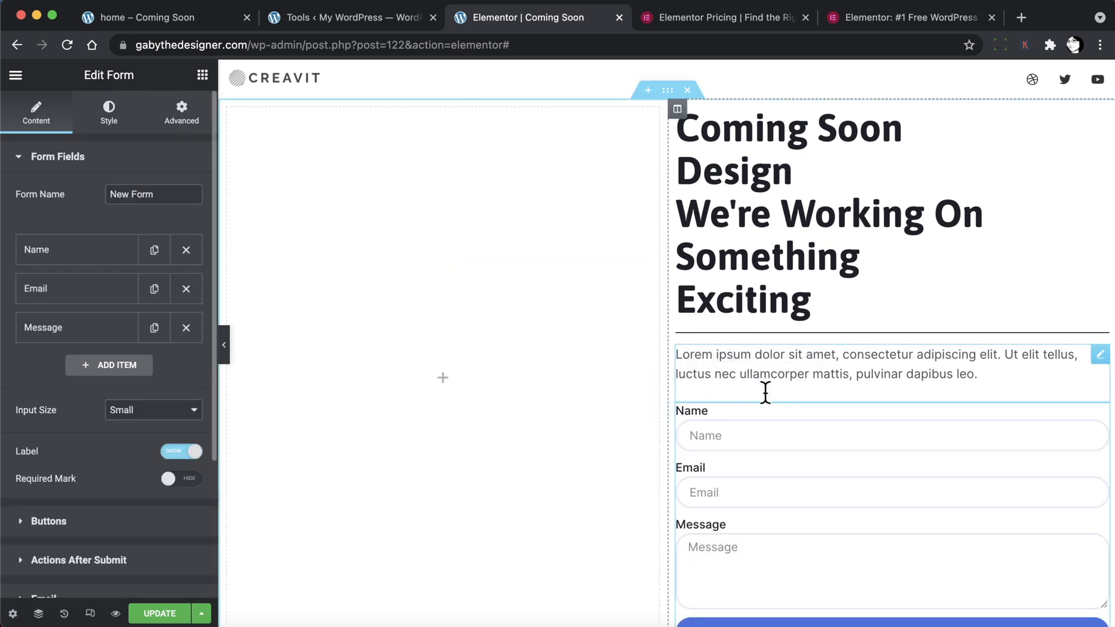
scroll(784, 448, "down", 3)
scroll(788, 456, "up", 2)
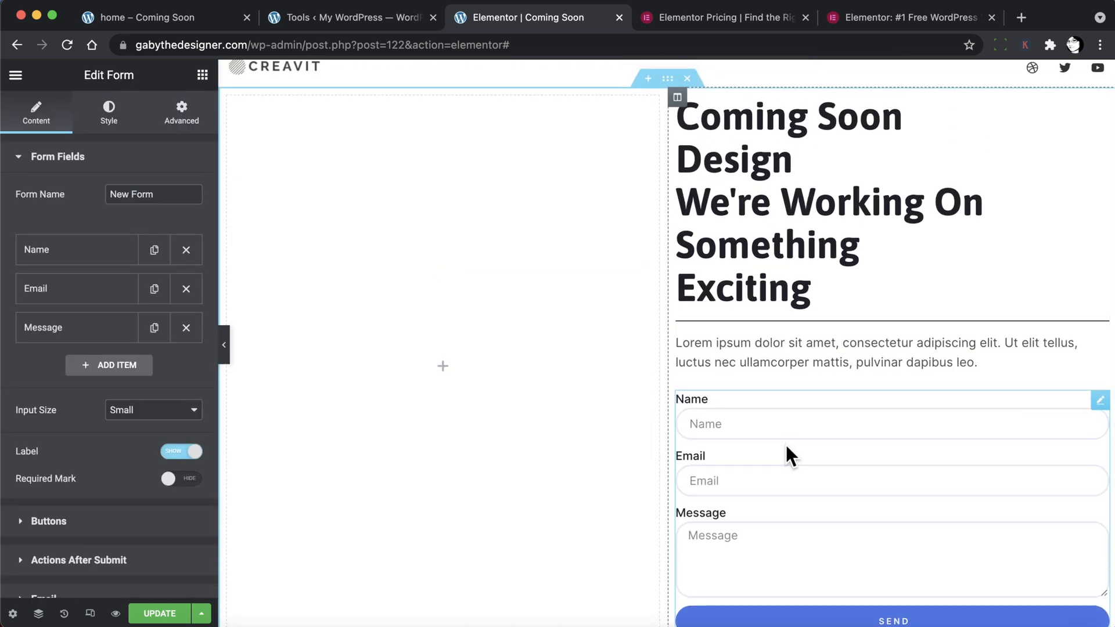
scroll(785, 443, "up", 1)
Set the Coming Soon heading's text color to #333333.
left_click(760, 118)
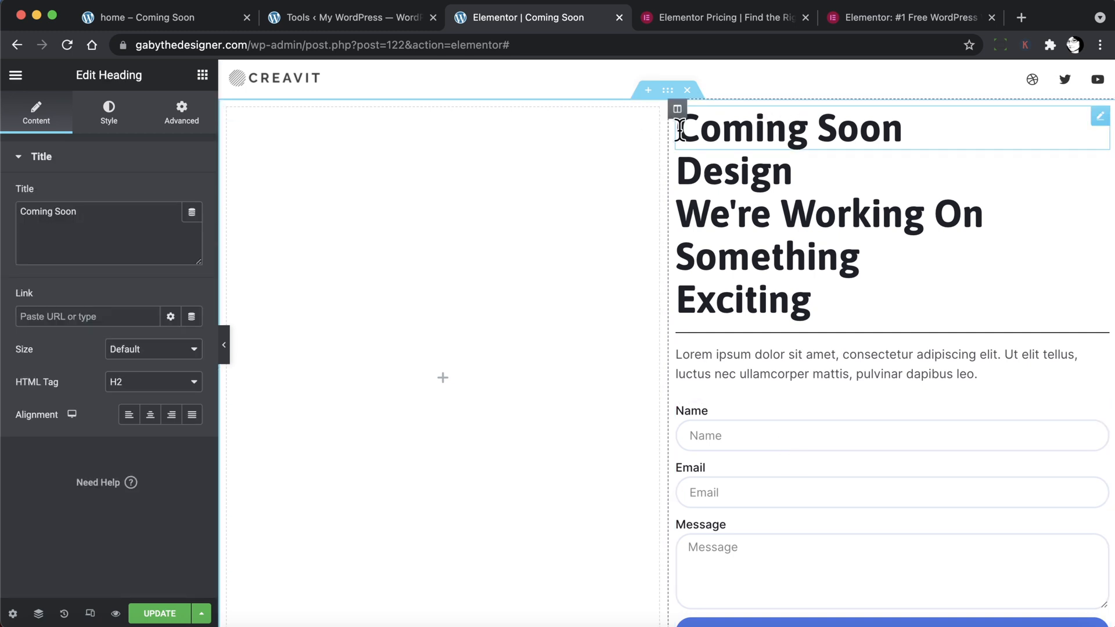
left_click(116, 122)
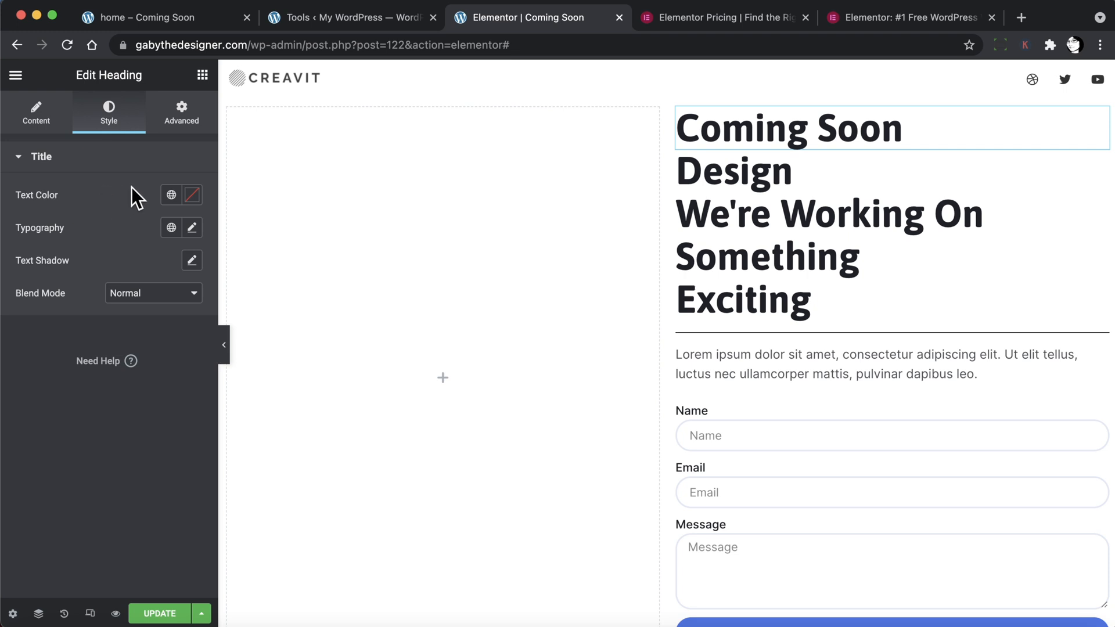
left_click(196, 197)
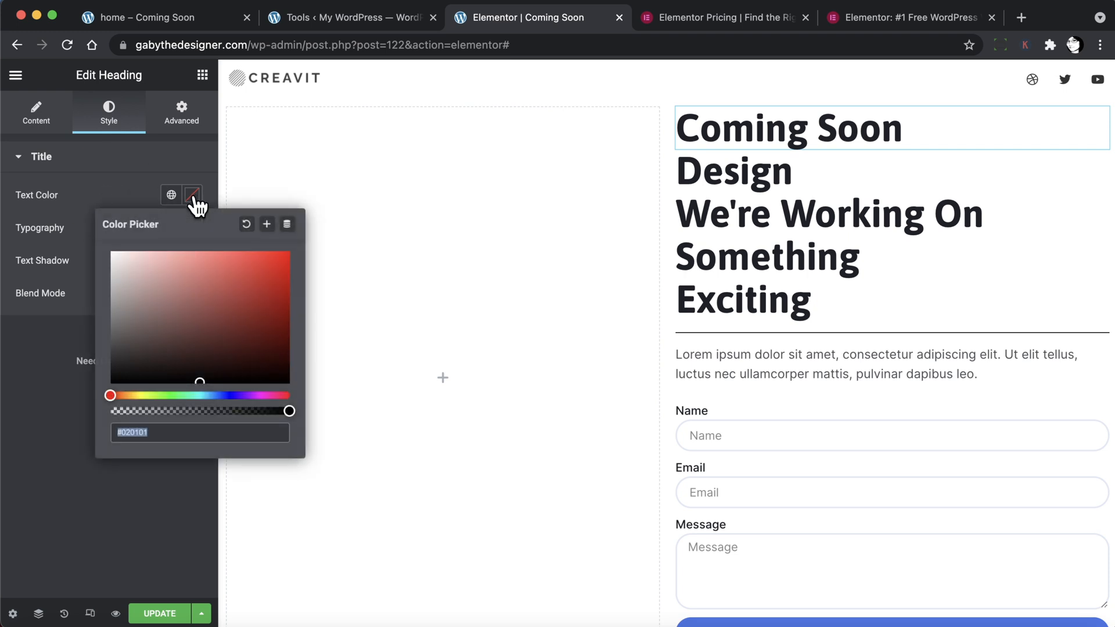
type("#333333")
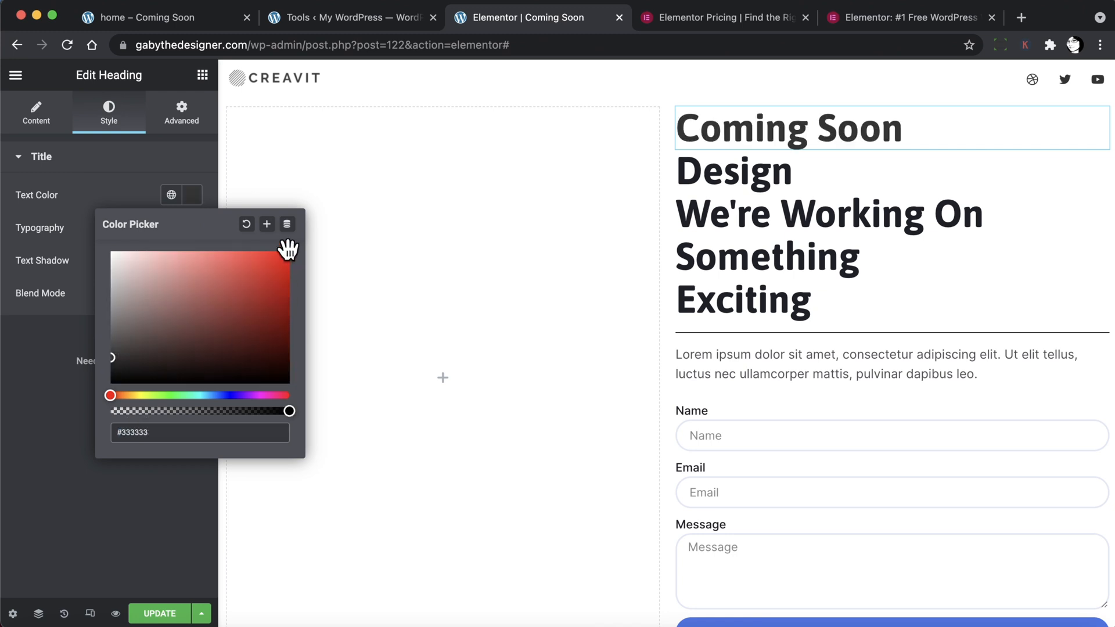
Save the Coming Soon heading's text color as a new global color named "text color".
left_click(266, 224)
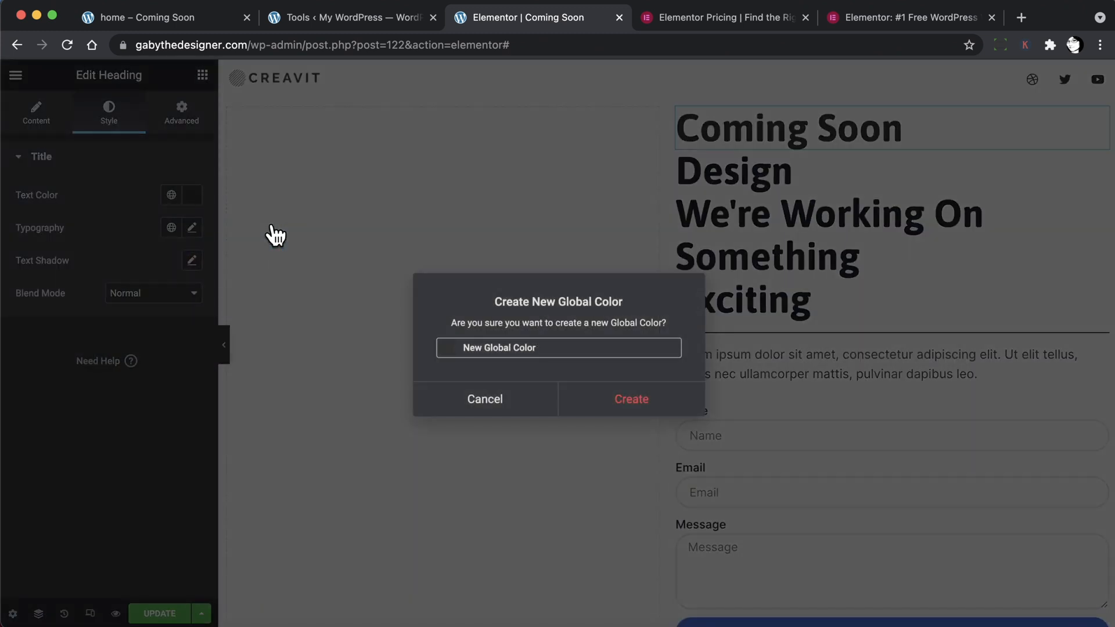
left_click_drag(541, 347, 462, 347)
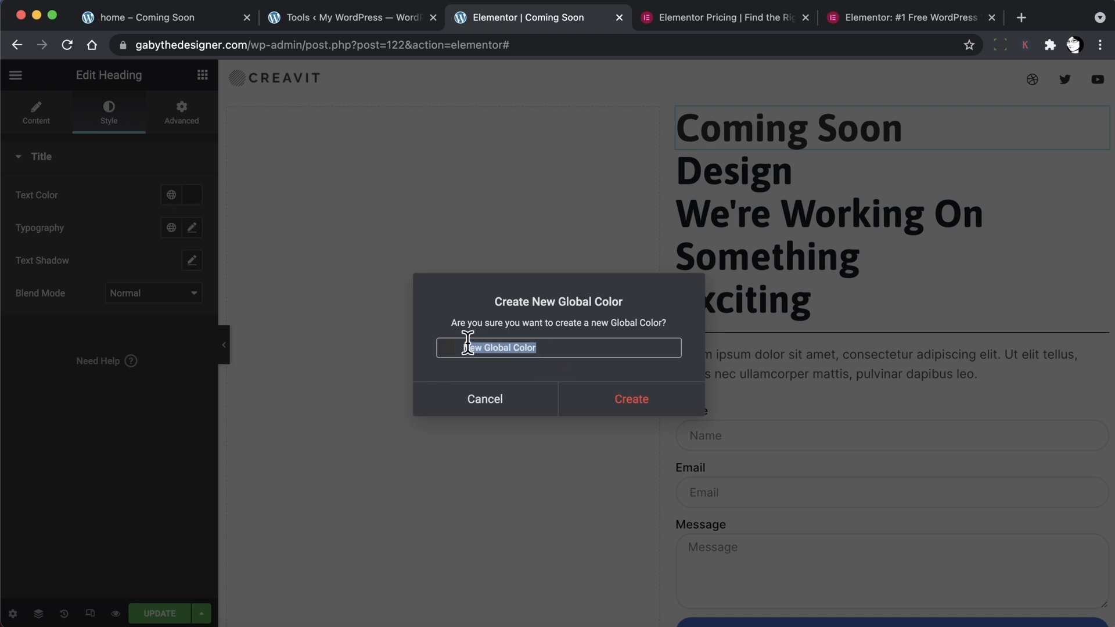
type("Ntext")
key("BackSpace")
key("BackSpace")
key("BackSpace")
key("BackSpace")
key("BackSpace")
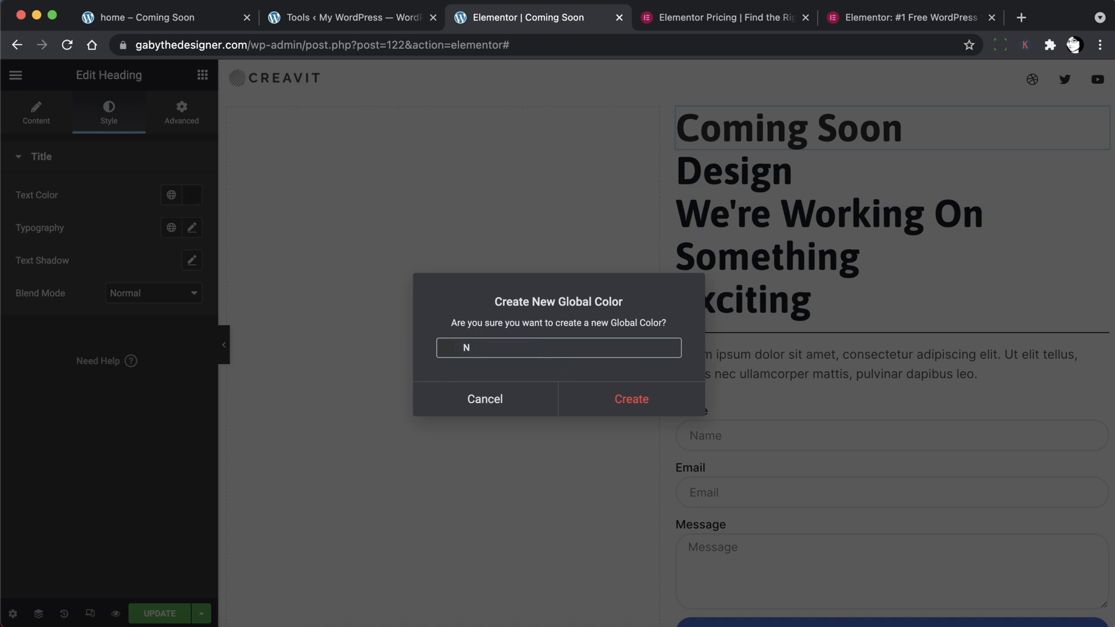
type("text color")
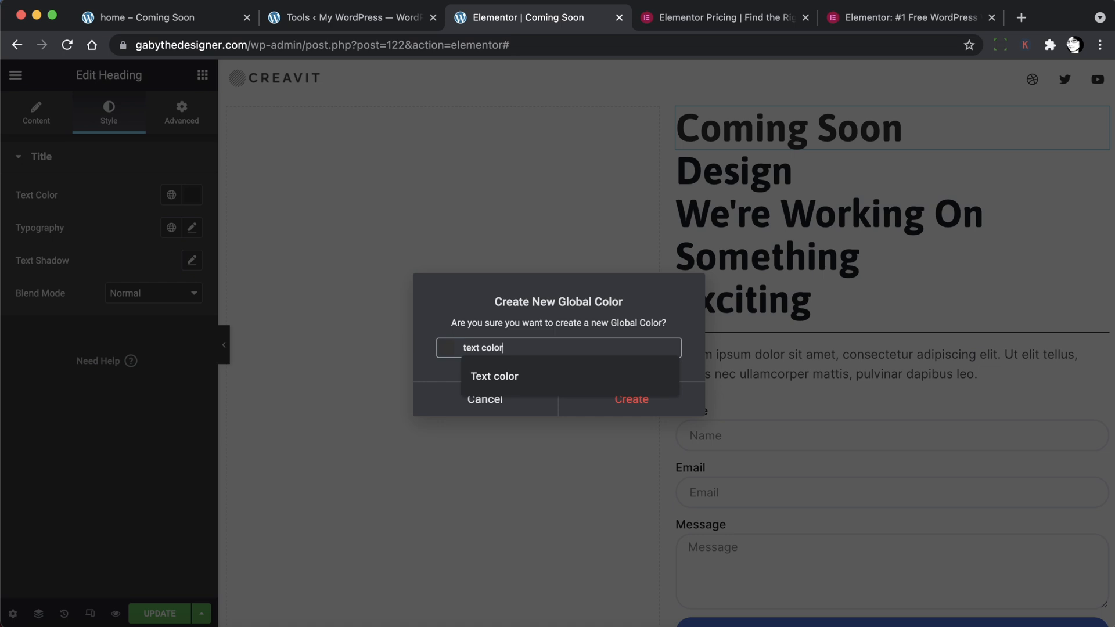
left_click(489, 308)
left_click(630, 410)
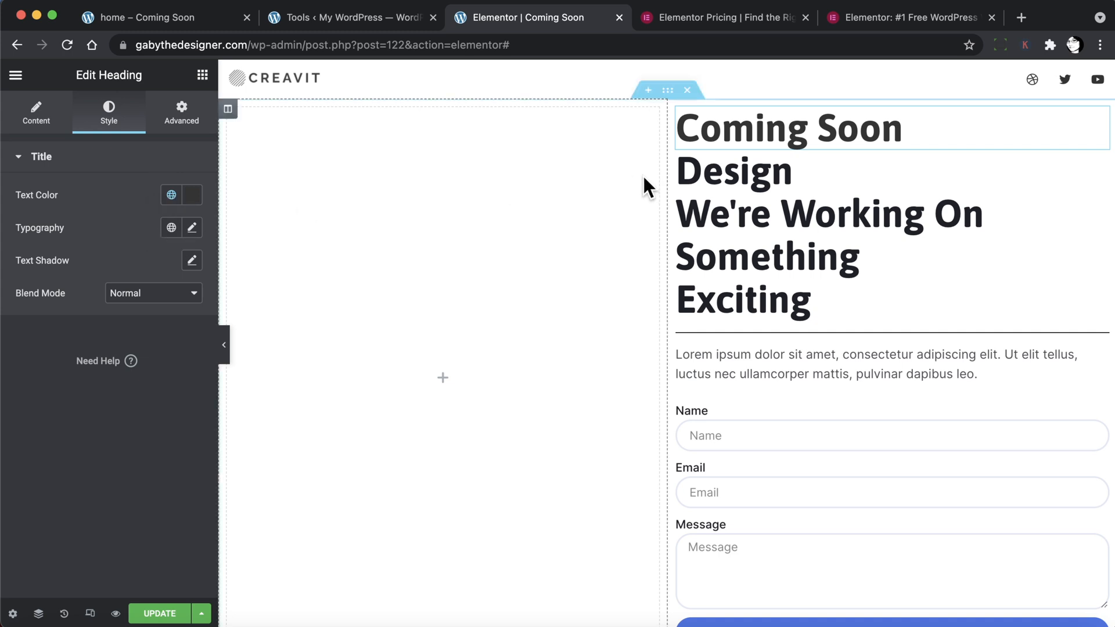
Set the Coming Soon heading's font family to Raleway.
left_click(193, 229)
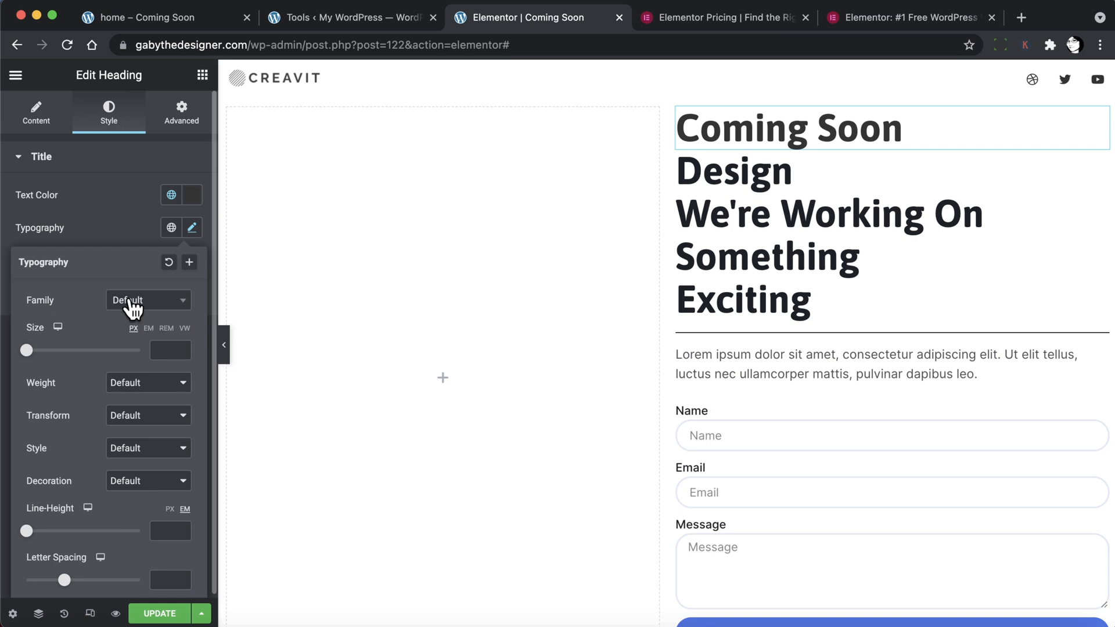
left_click(132, 309)
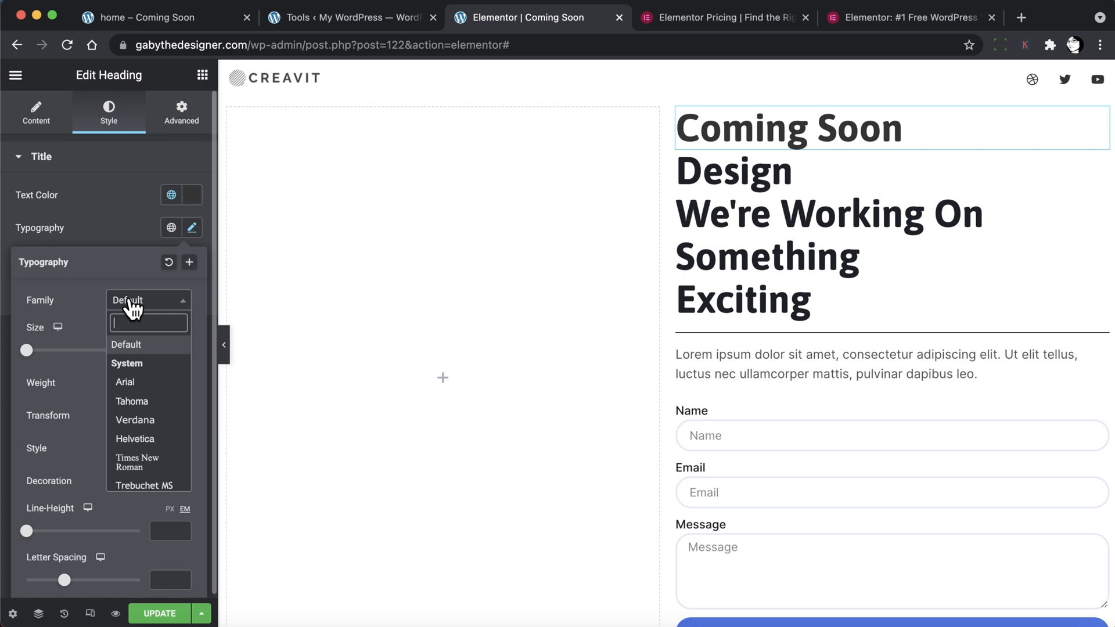
scroll(145, 435, "down", 3)
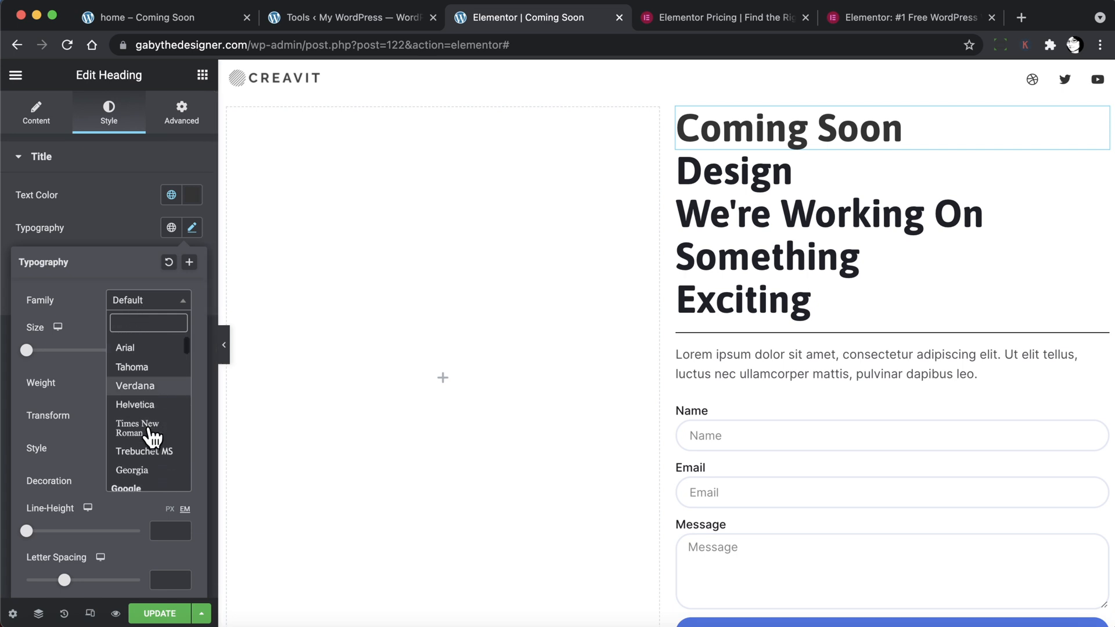
scroll(153, 441, "down", 4)
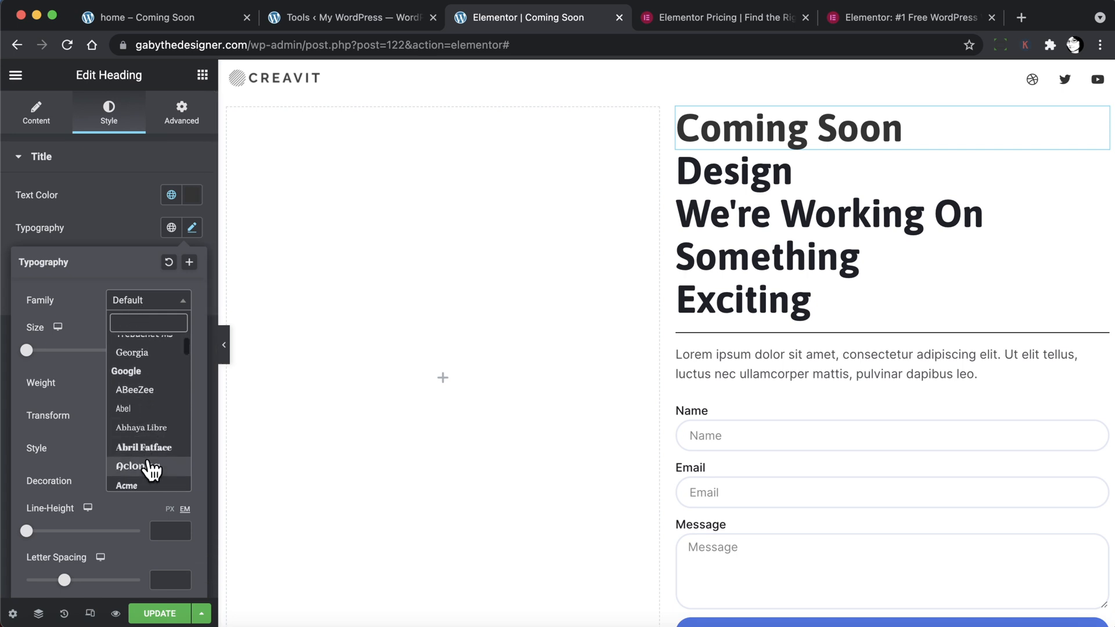
scroll(149, 468, "down", 4)
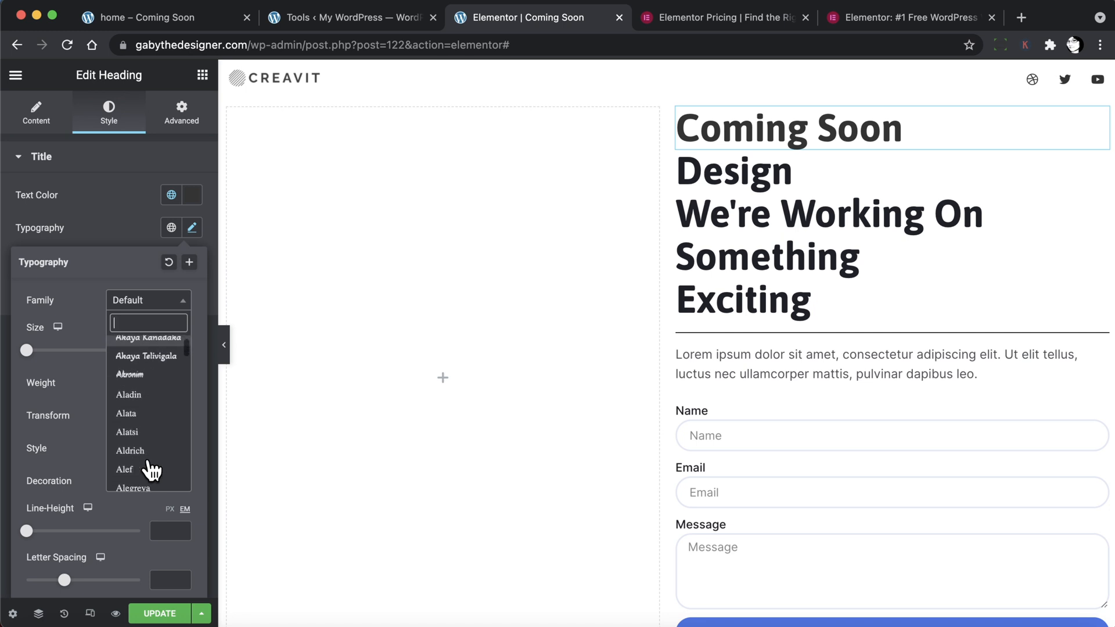
scroll(151, 465, "up", 10)
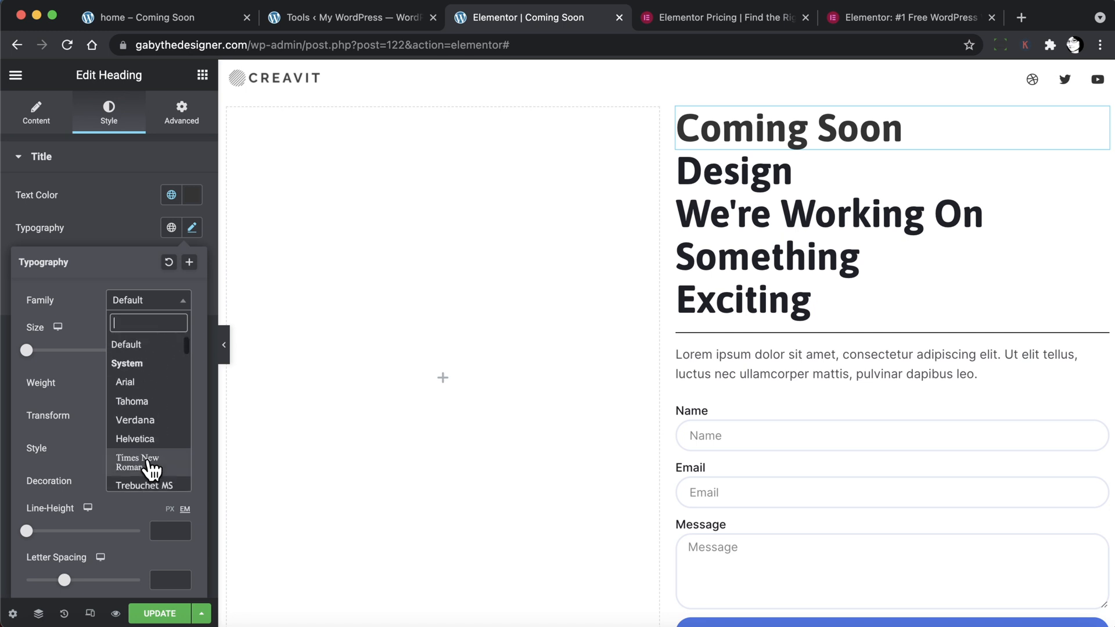
type("ralew")
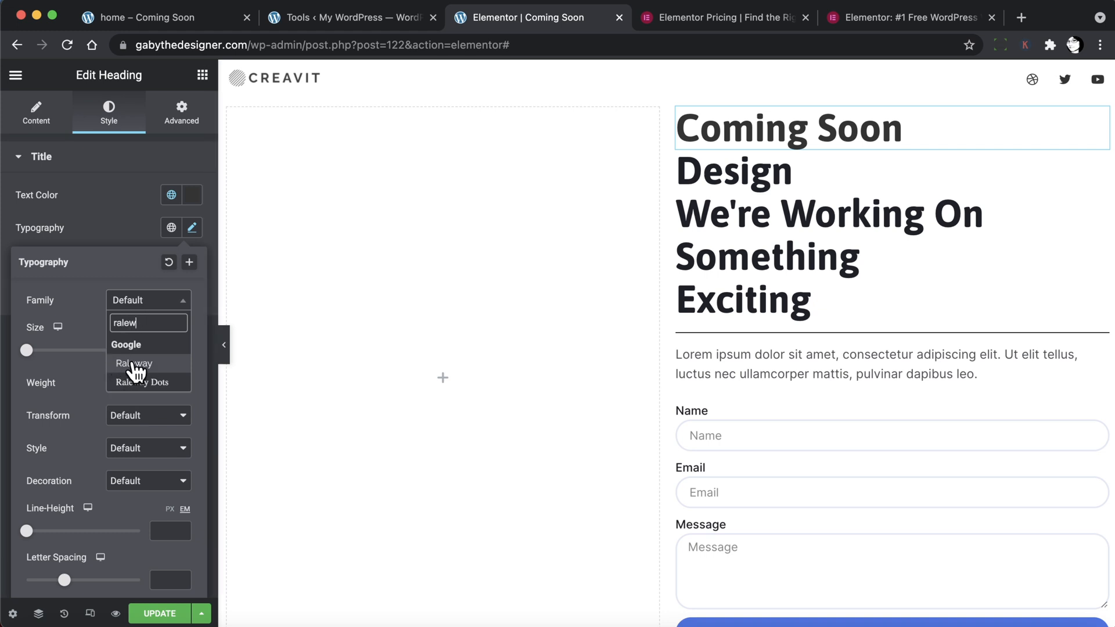
left_click(132, 363)
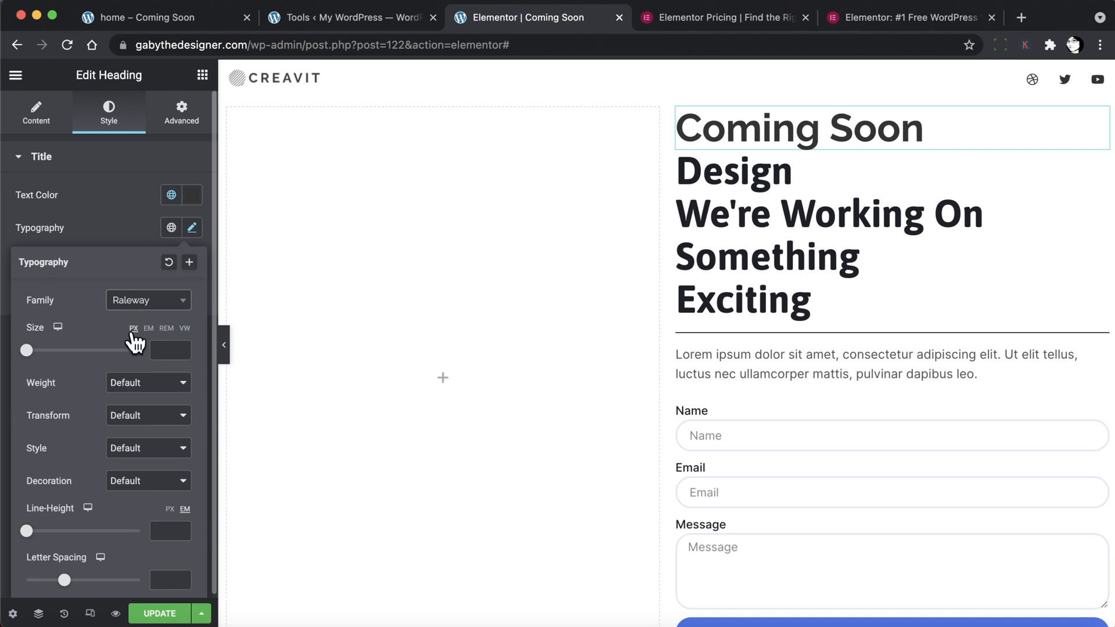
Give the Coming Soon heading a 14 px font size, weight 400 and the Uppercase transform.
left_click(168, 345)
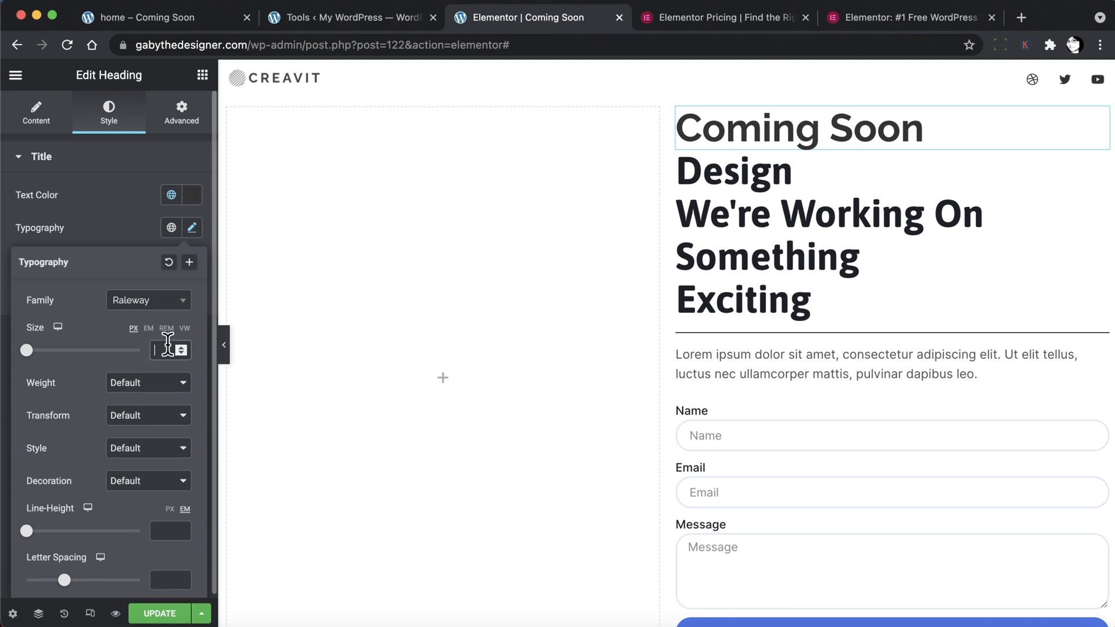
type("14")
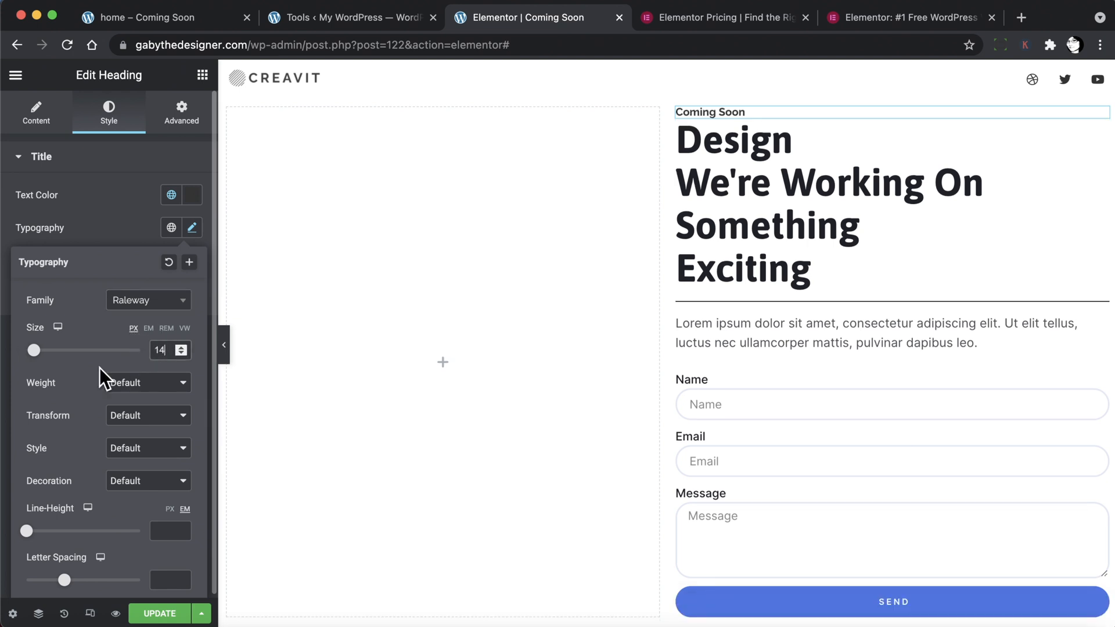
left_click(138, 393)
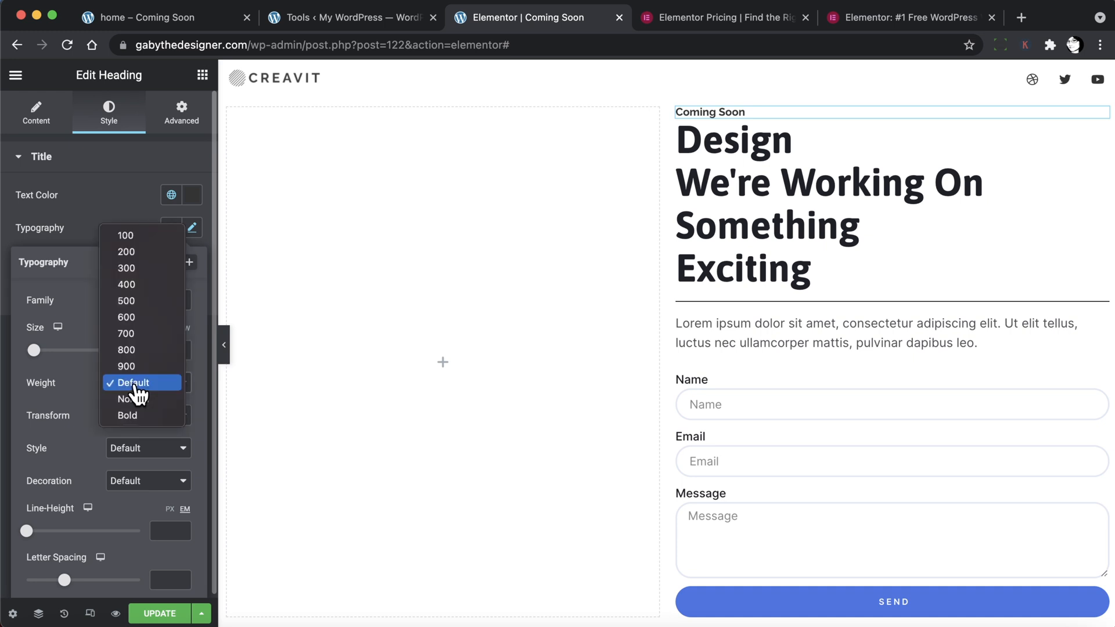
left_click(140, 285)
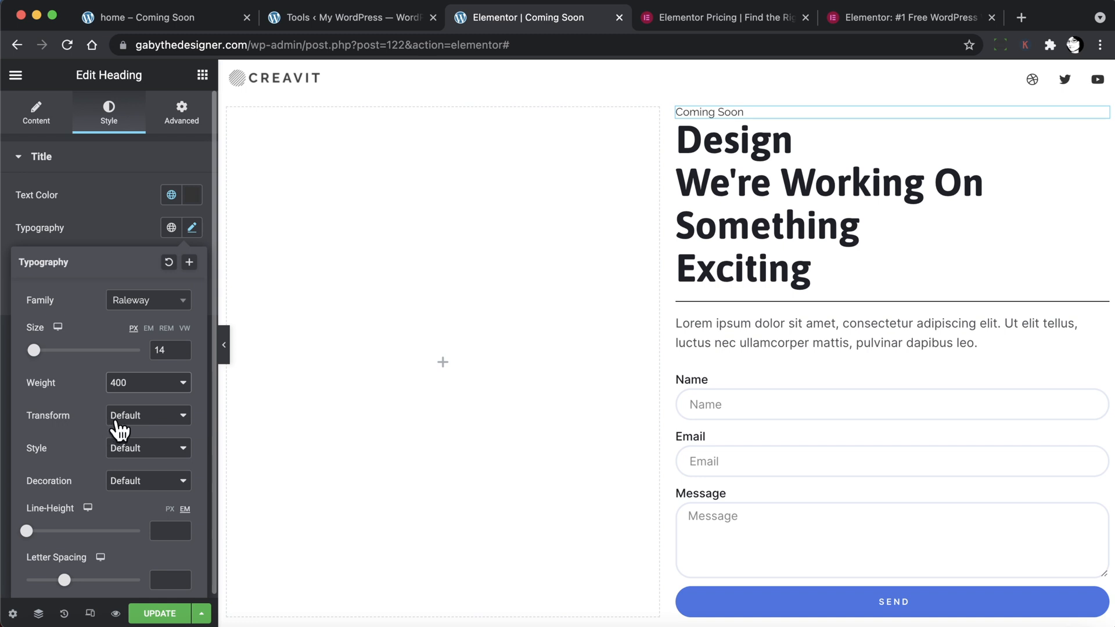
left_click(139, 418)
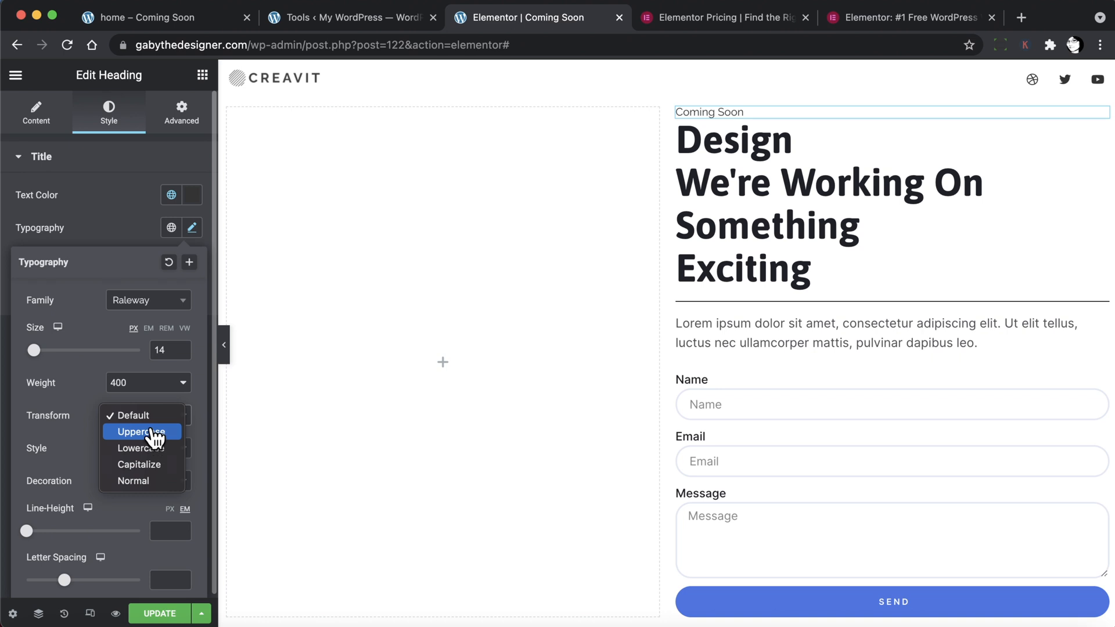
left_click(154, 433)
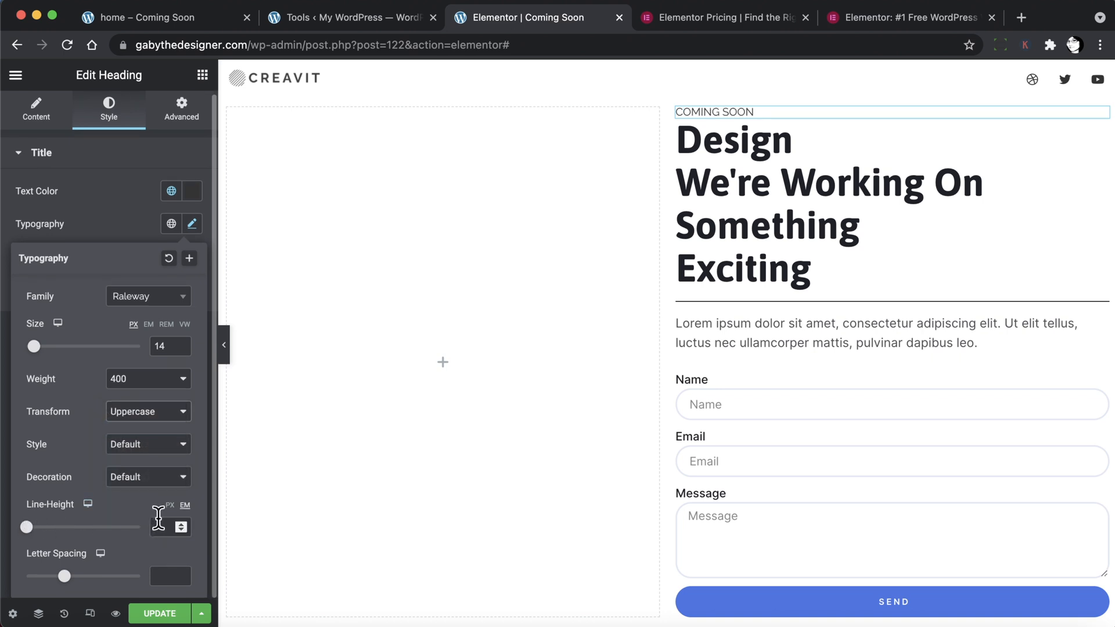
Set the Coming Soon heading's line height to 1.7 em and its letter spacing to 3.
left_click(158, 519)
type("1.7")
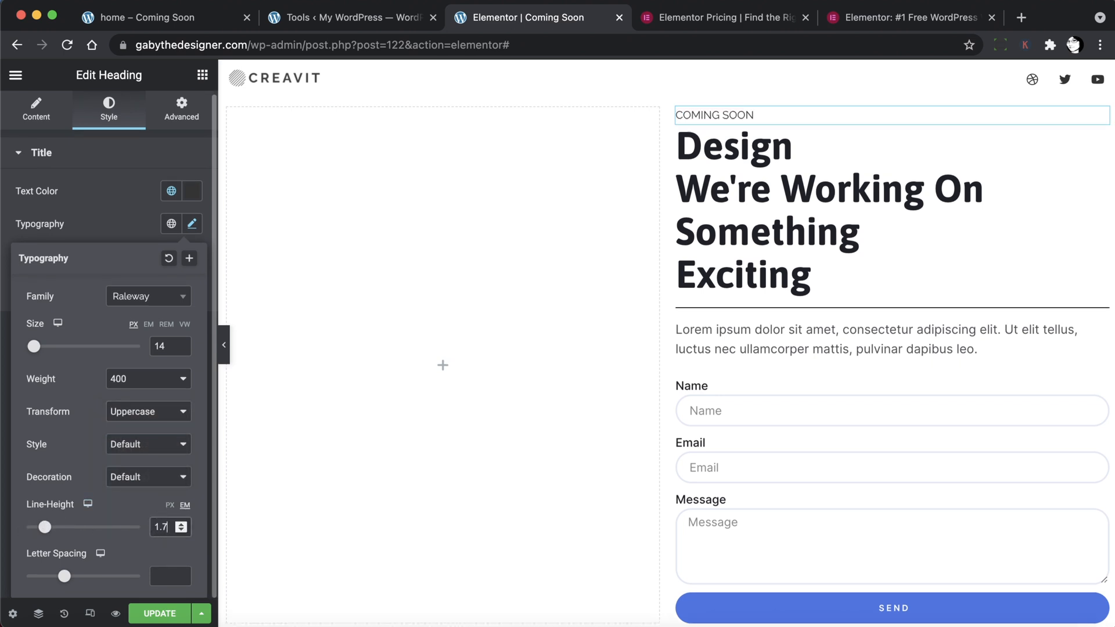
left_click(168, 574)
type("3")
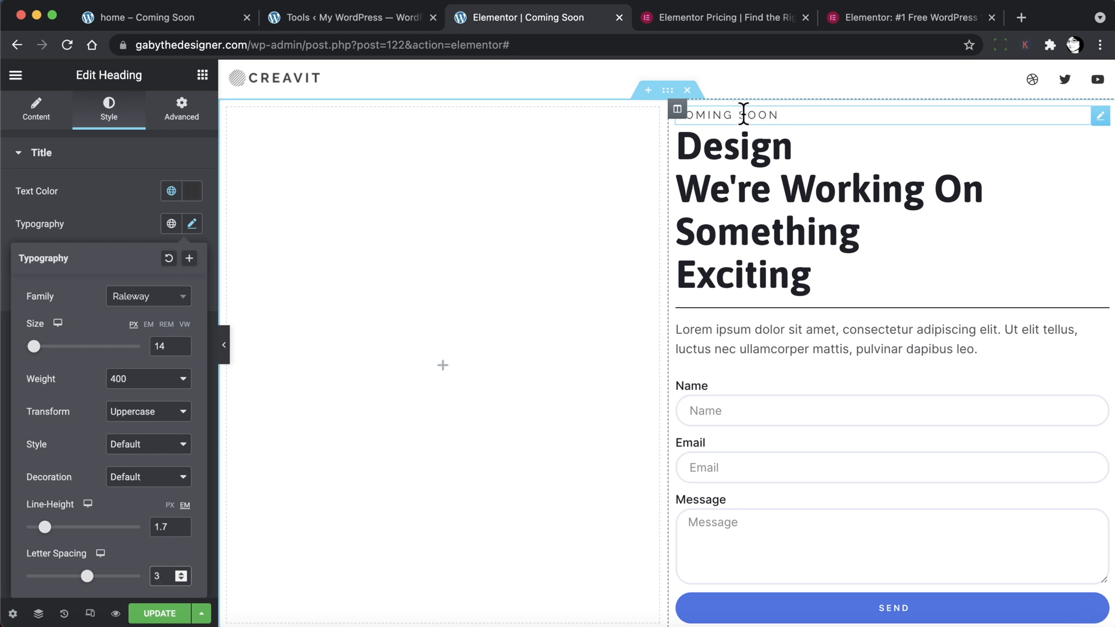
left_click(198, 231)
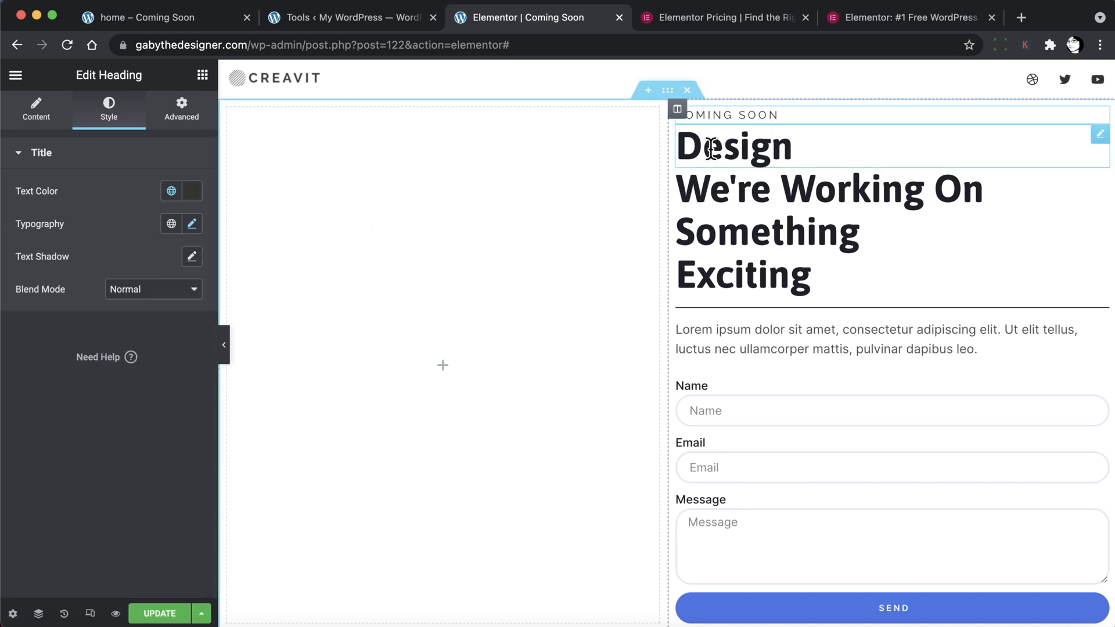
Check the Design word on the Creavit reference page and set the Design heading's text color to #f6f6f6.
left_click(758, 149)
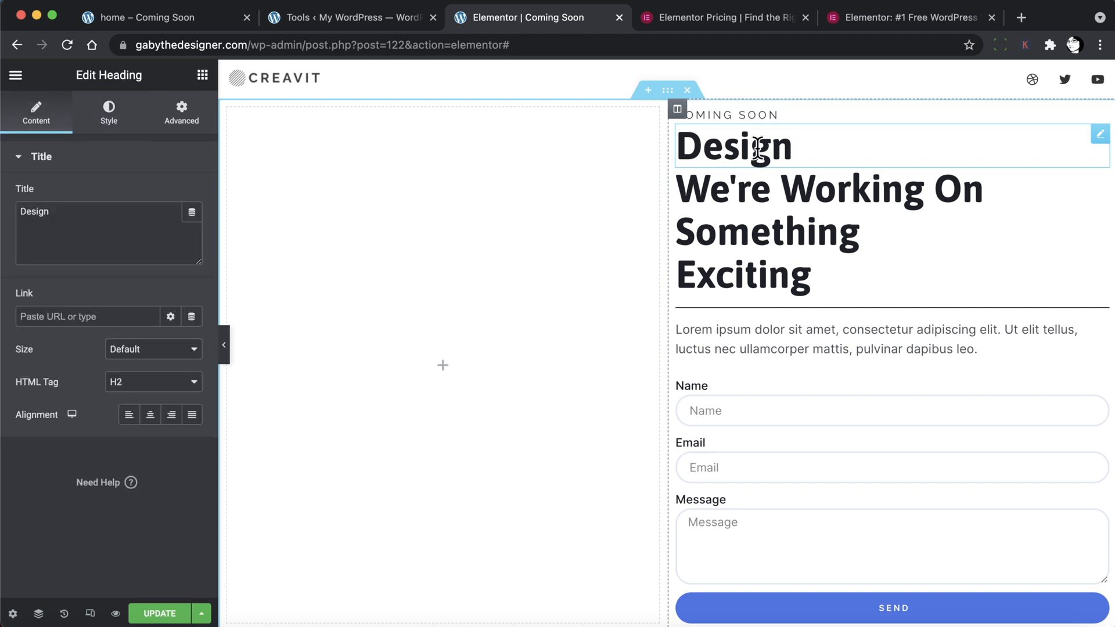
left_click(887, 142)
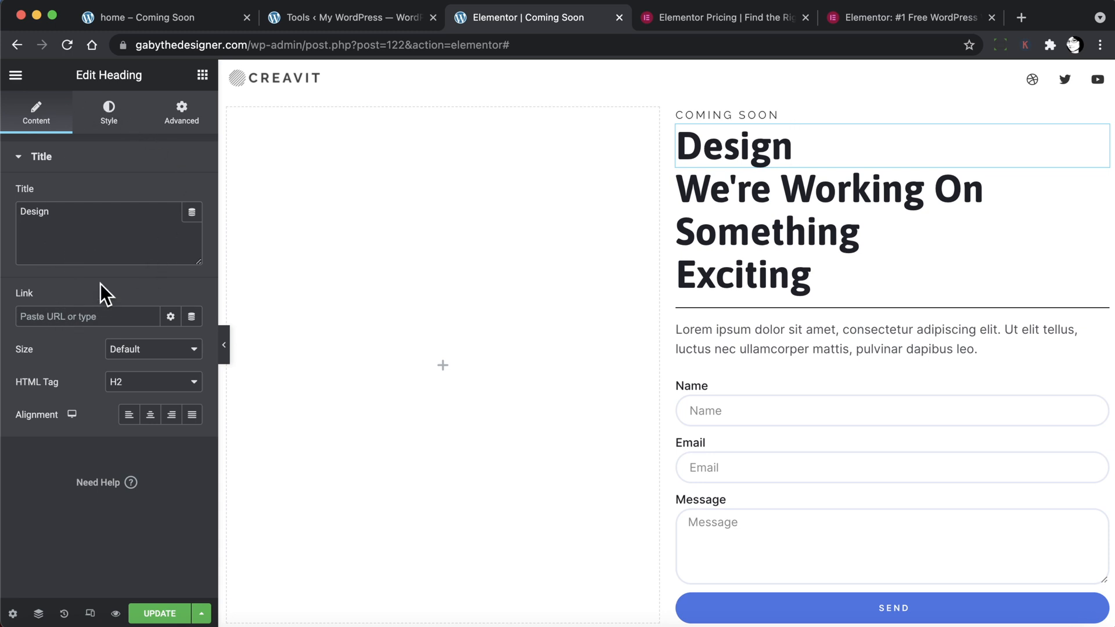
left_click(115, 119)
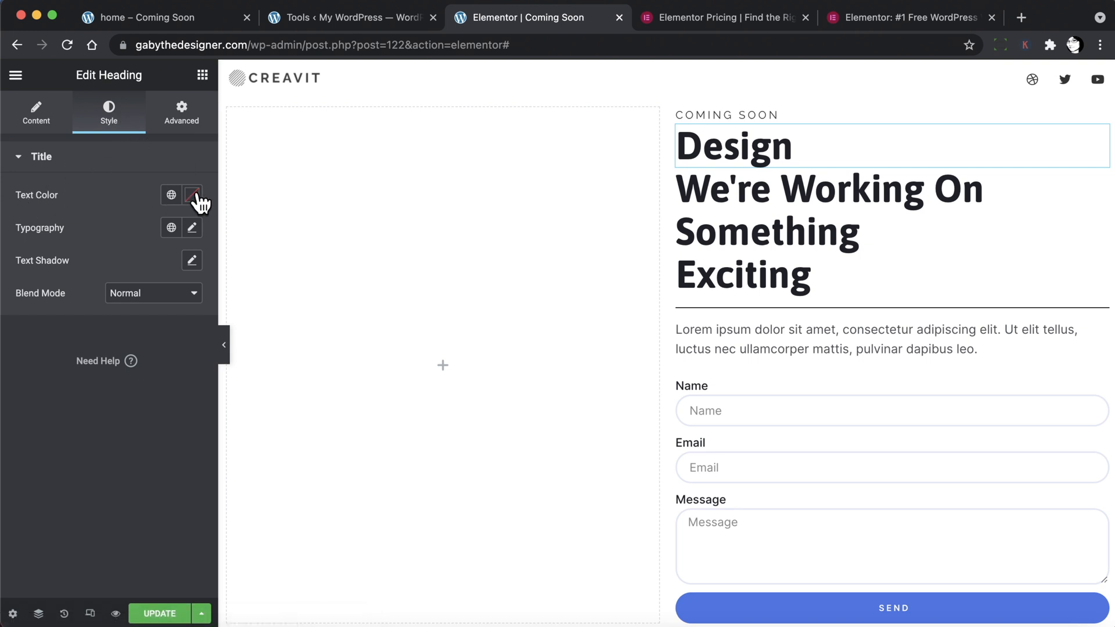
left_click(210, 15)
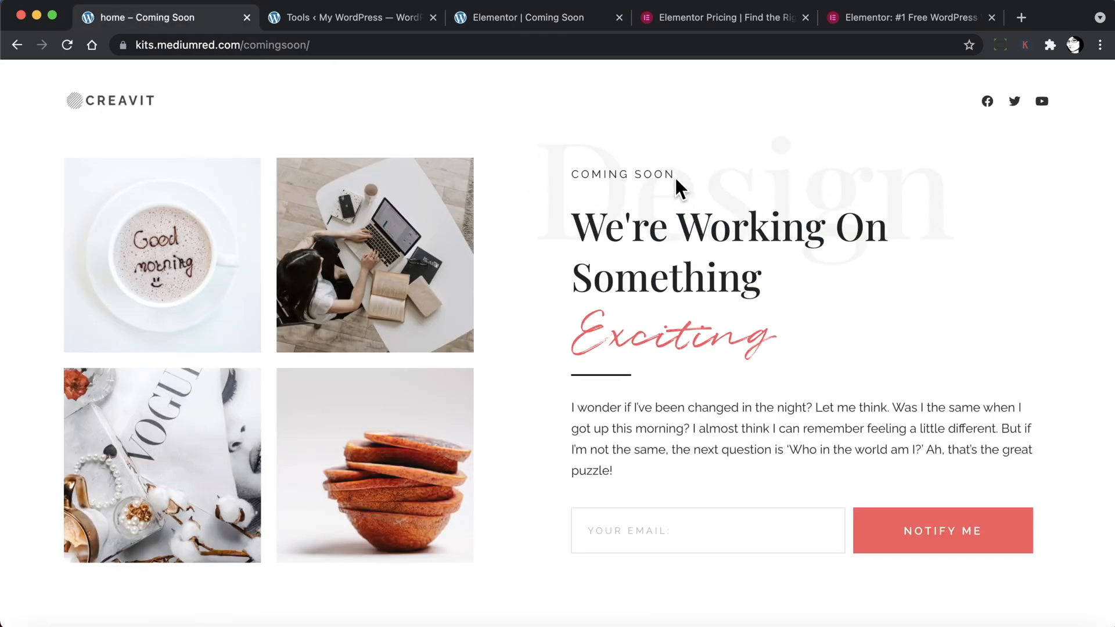
left_click(517, 24)
left_click(192, 197)
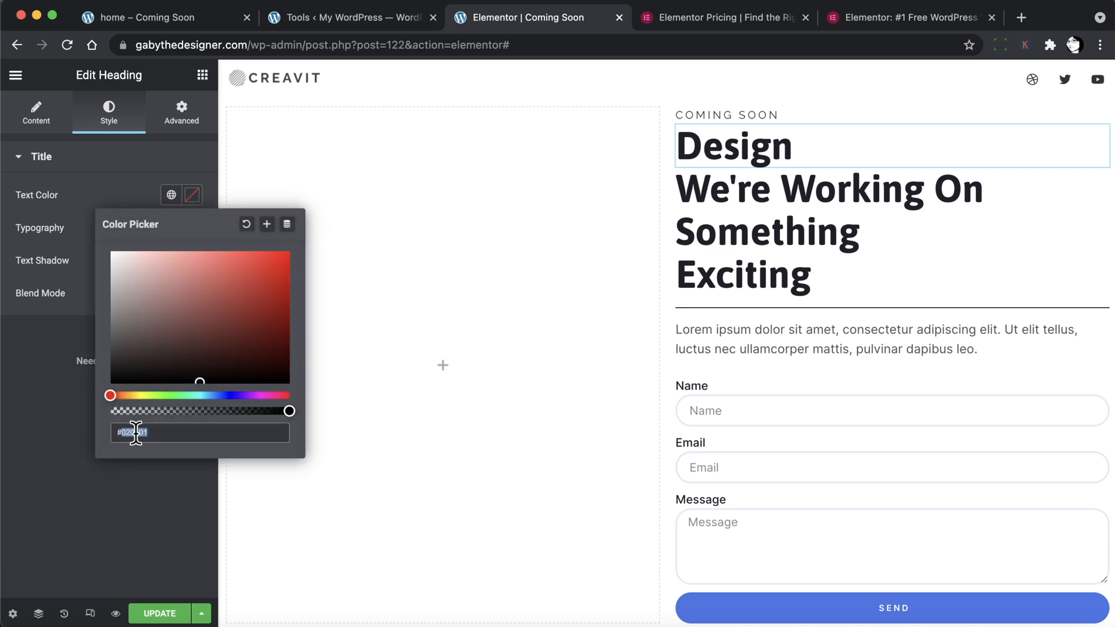
type("#f6f6f6")
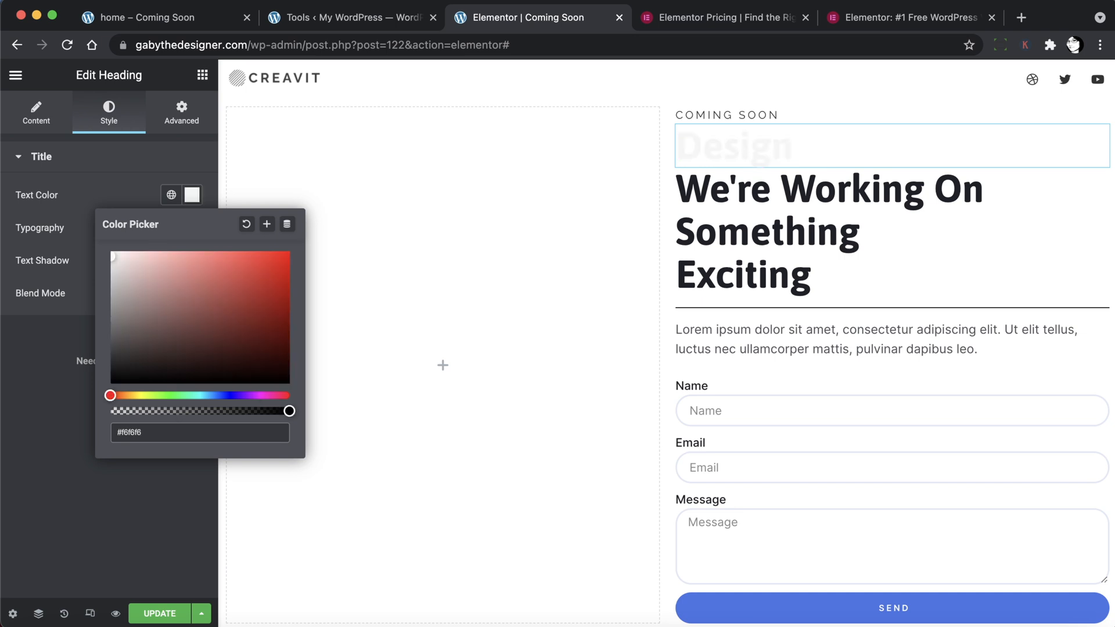
left_click(200, 193)
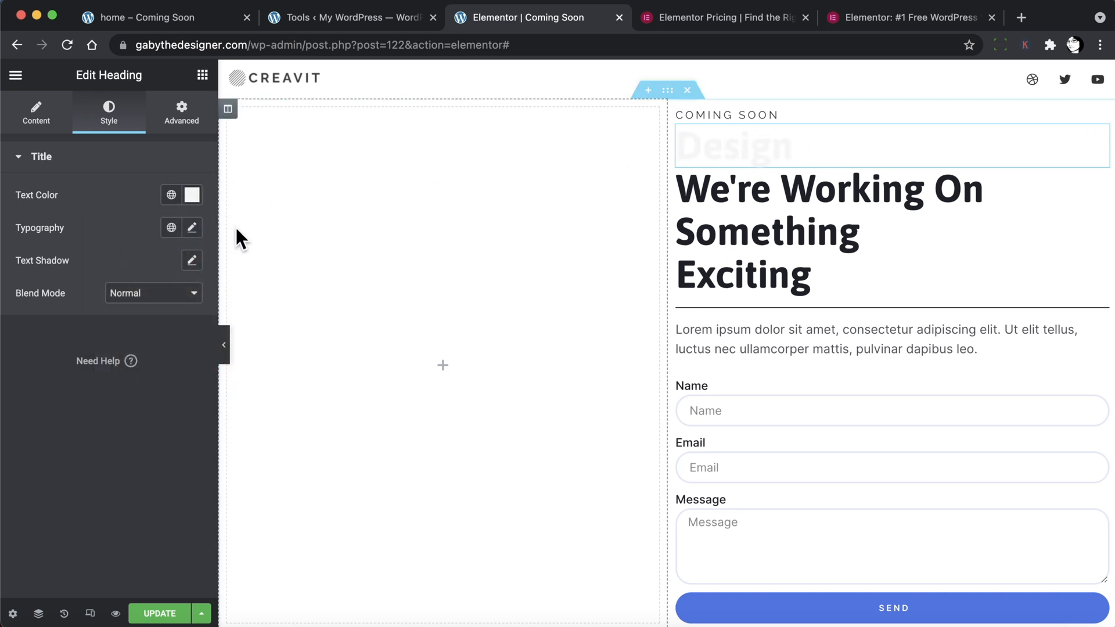
Set the Design heading's typography to Playfair Display at 173 px with weight 500.
left_click(192, 228)
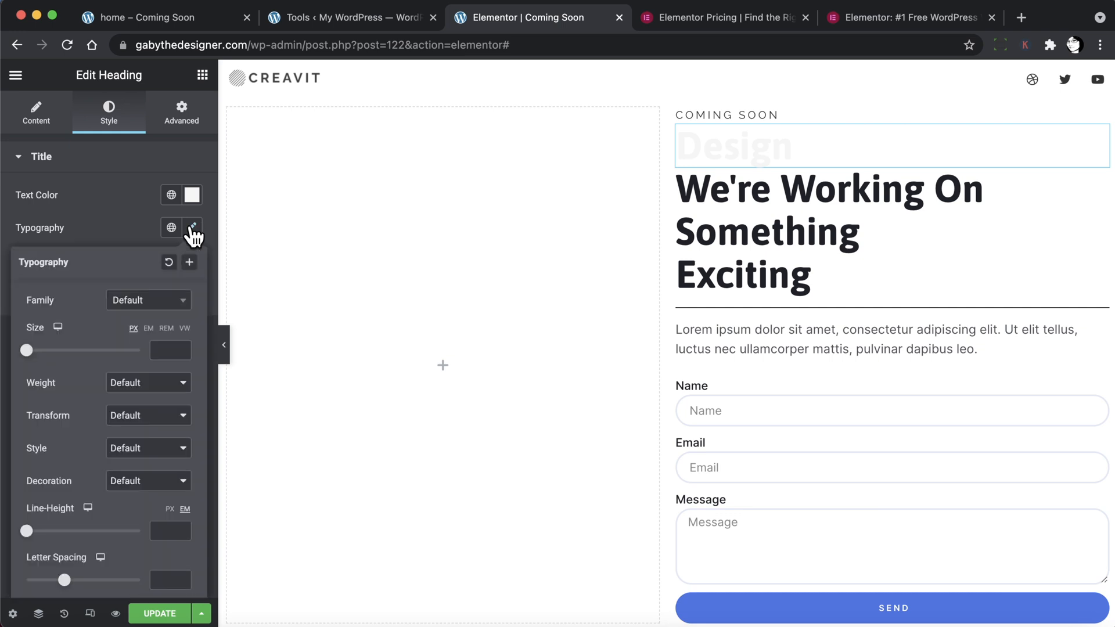
left_click(146, 309)
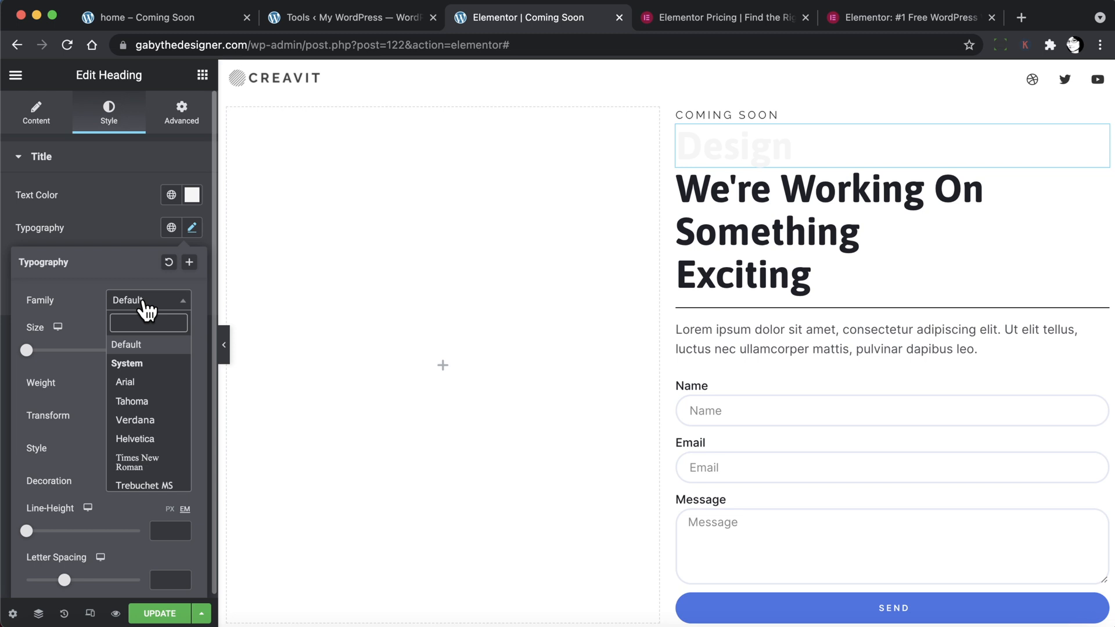
type("playfair")
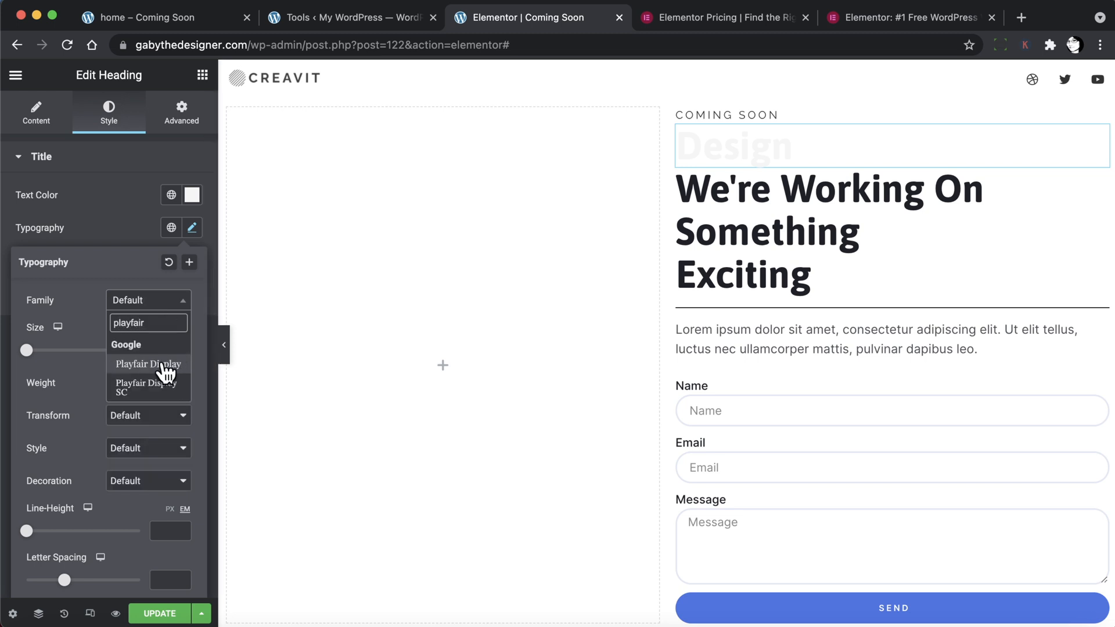
left_click(163, 364)
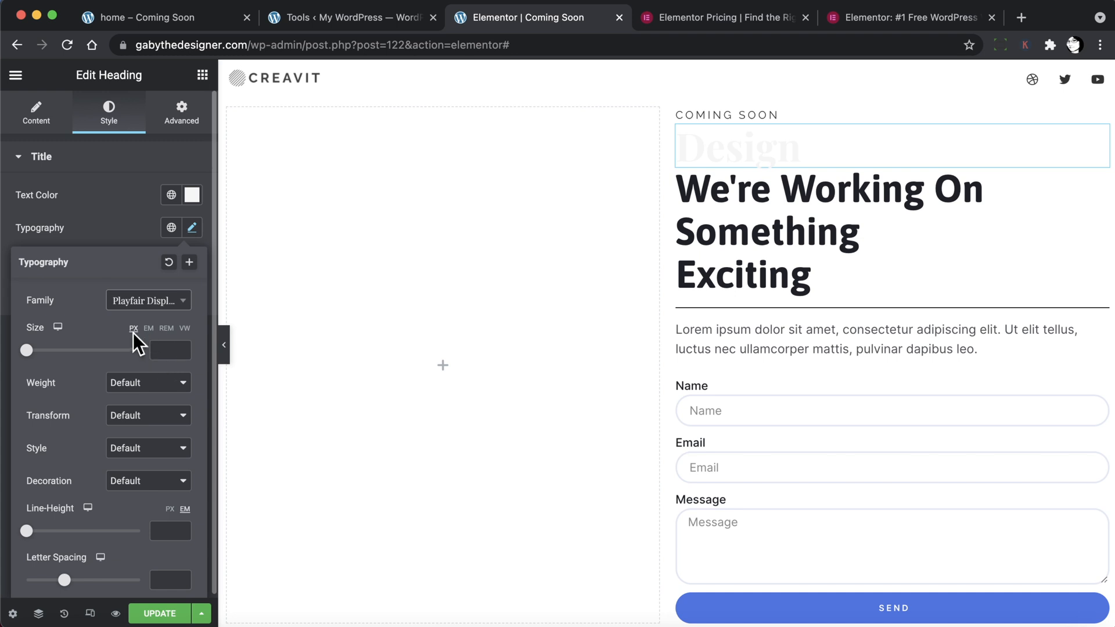
left_click(163, 350)
type("173")
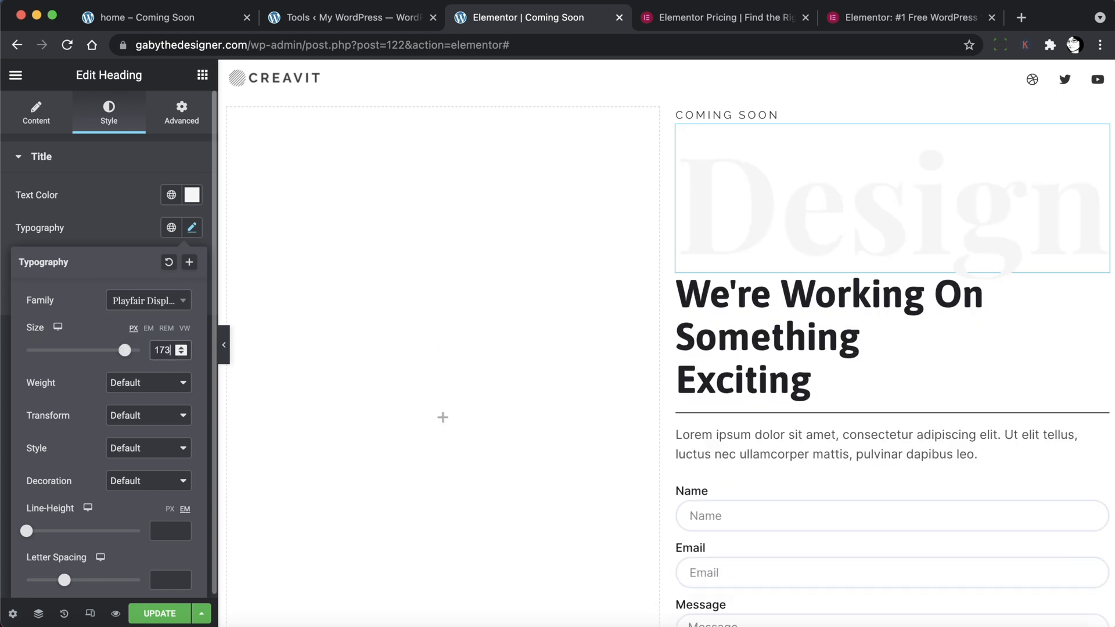
left_click(124, 383)
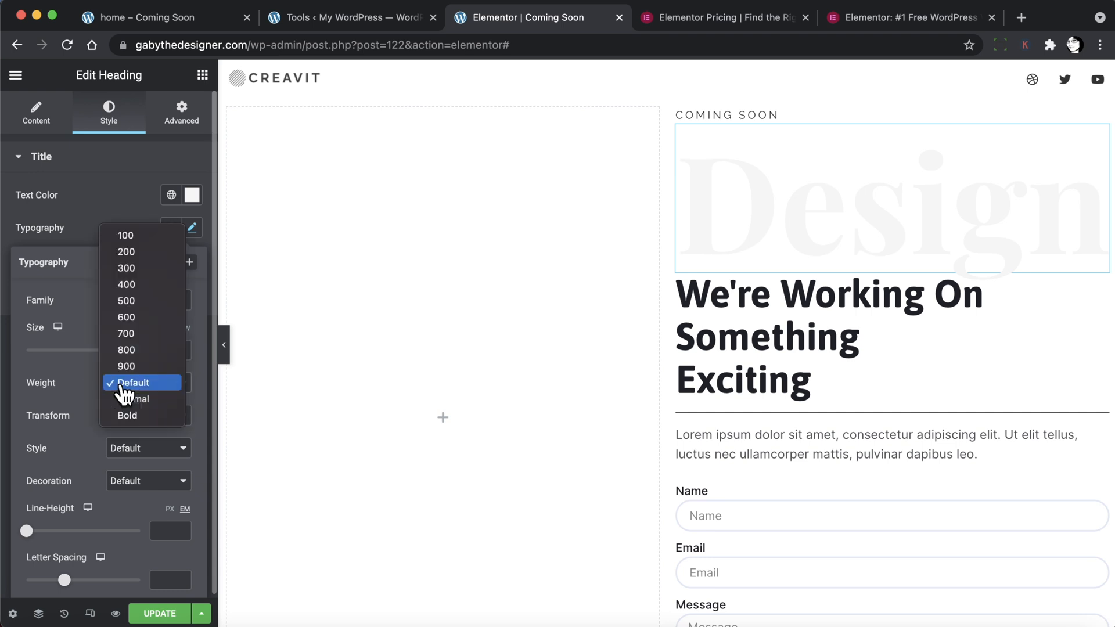
left_click(133, 302)
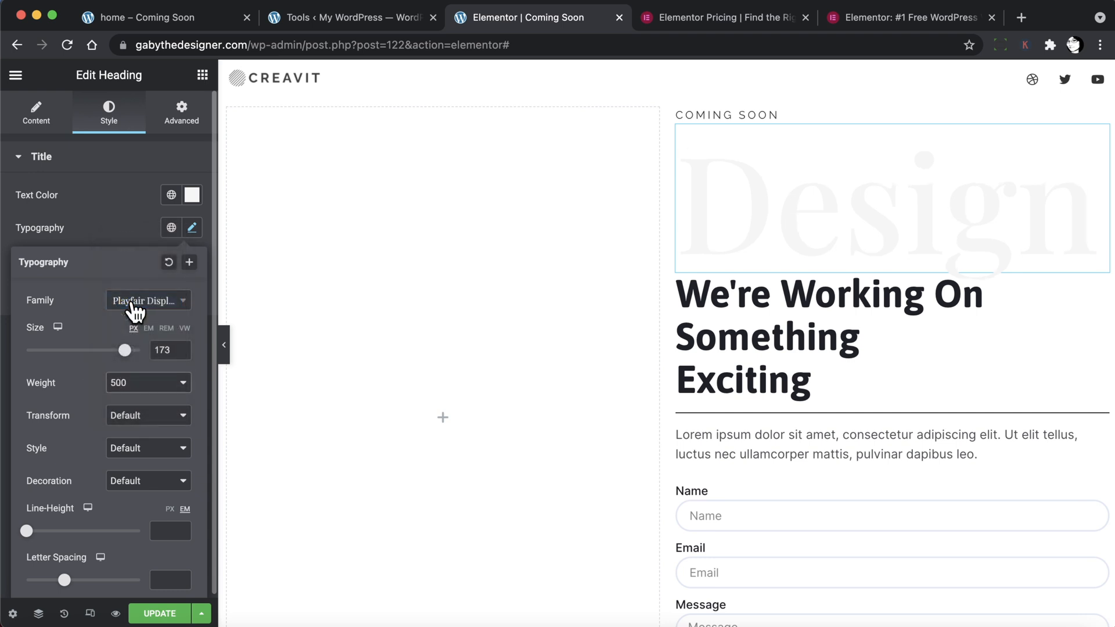
left_click(191, 228)
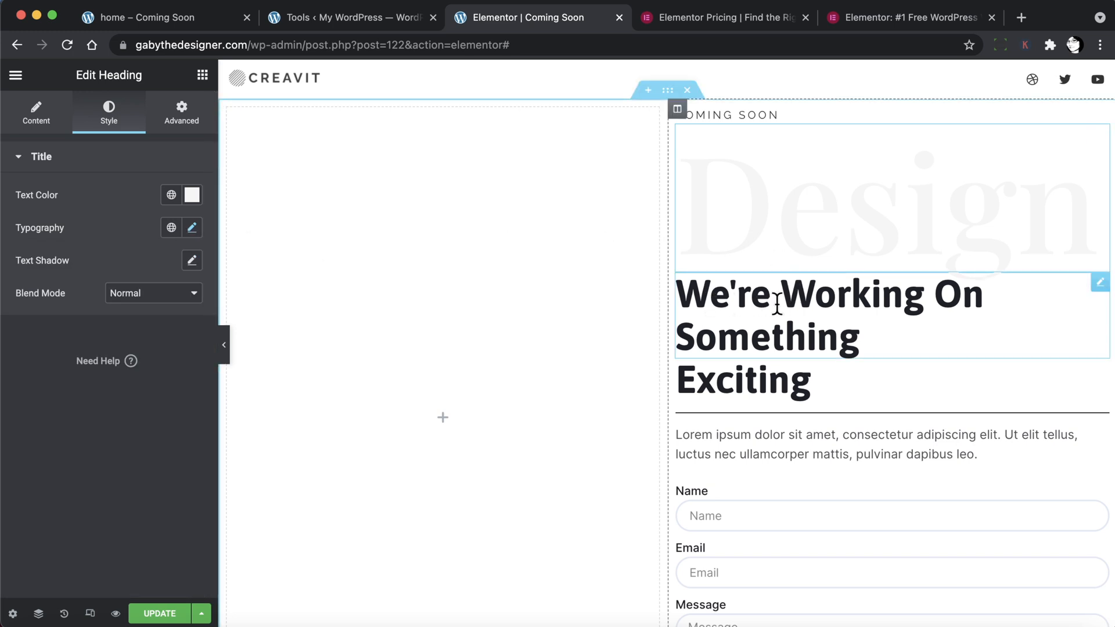
Set the We're Working On Something heading's text color to the global color named text color (#333333).
left_click(734, 294)
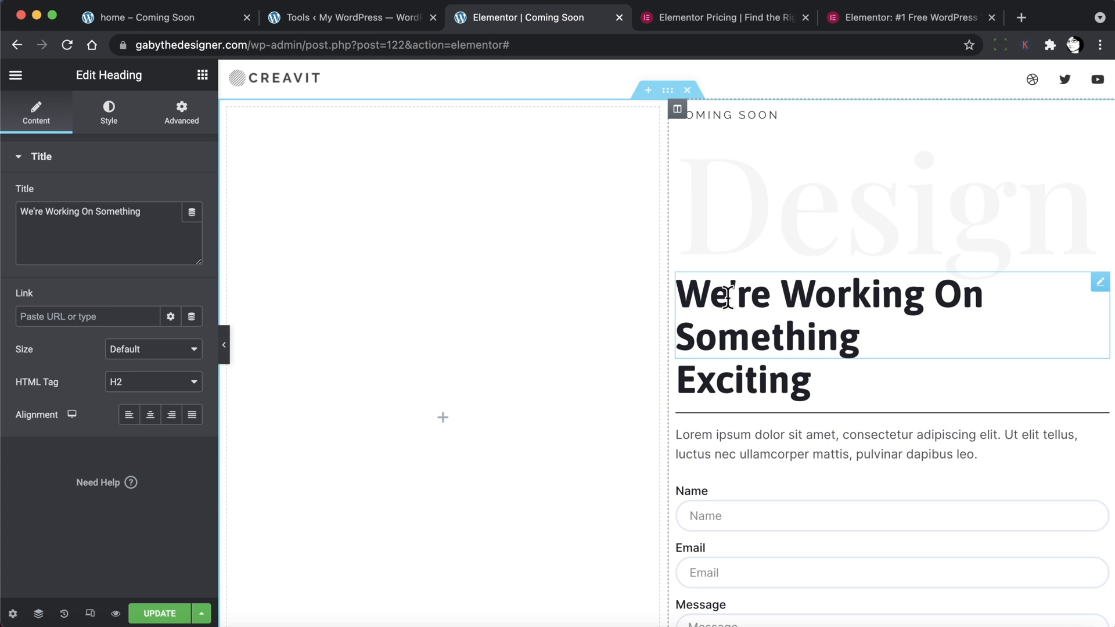
left_click(109, 119)
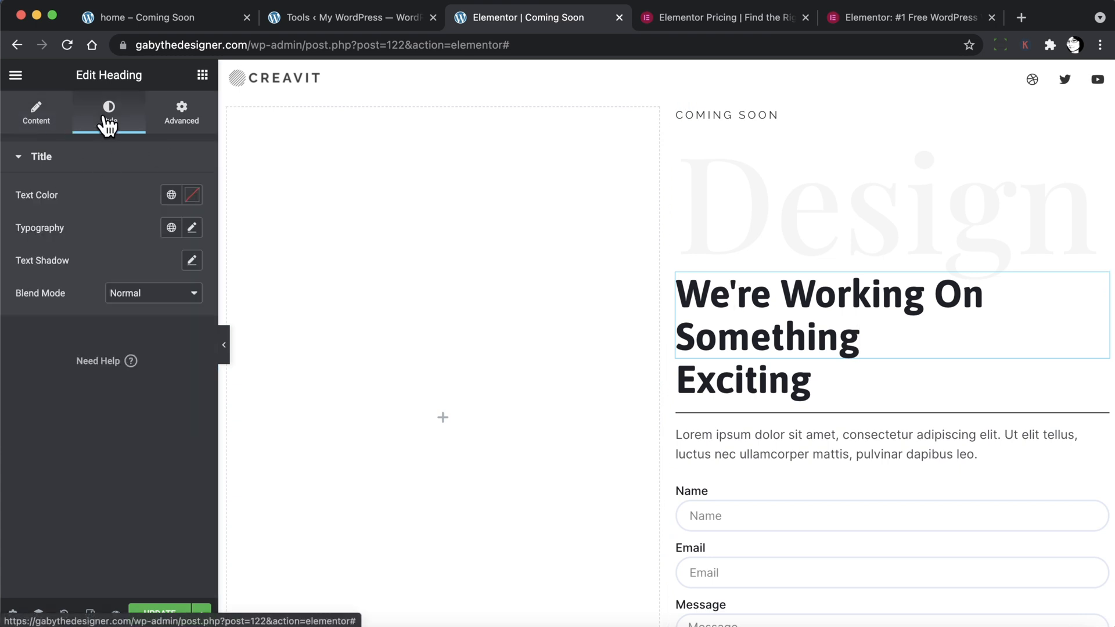
left_click(171, 195)
scroll(130, 378, "down", 5)
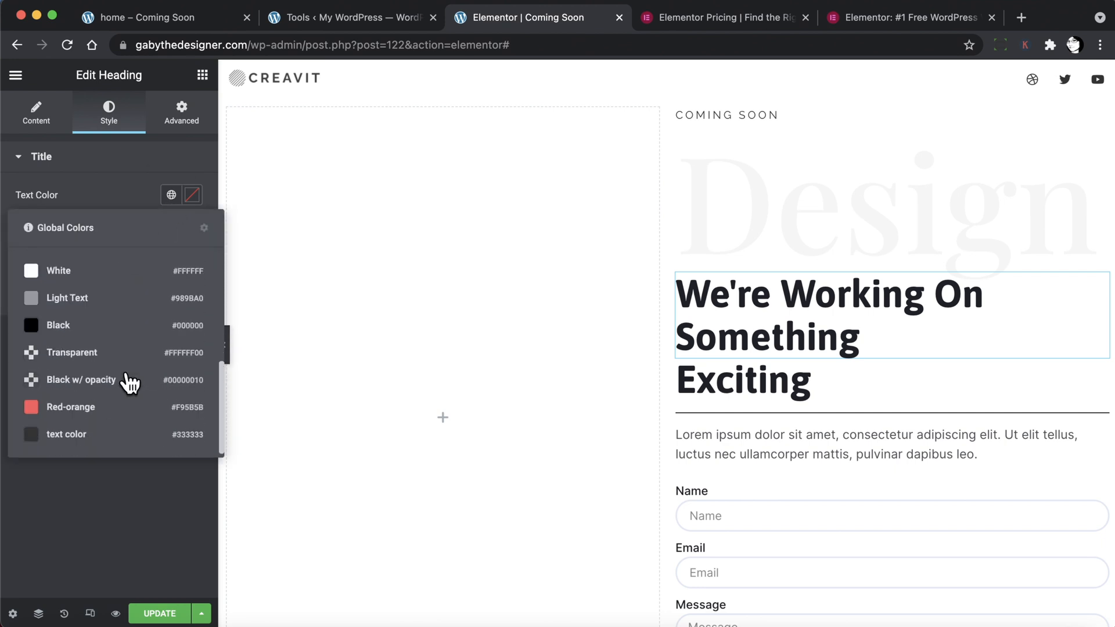
left_click(67, 435)
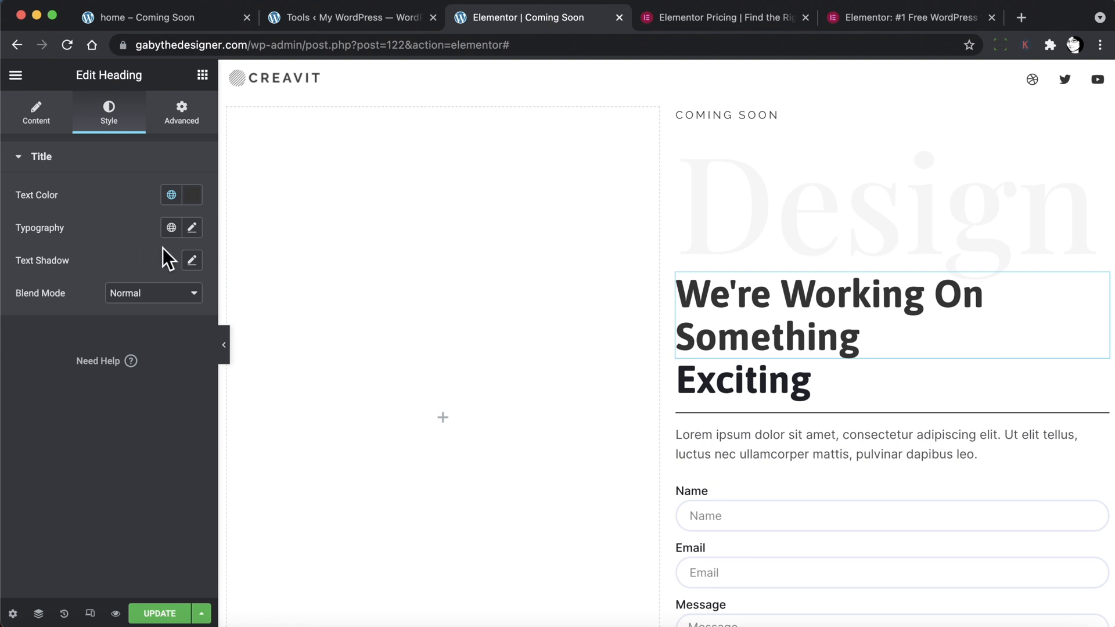
Set the We're Working On Something heading's font family to Playfair Display at 50 px.
left_click(192, 228)
left_click(139, 300)
type("pla")
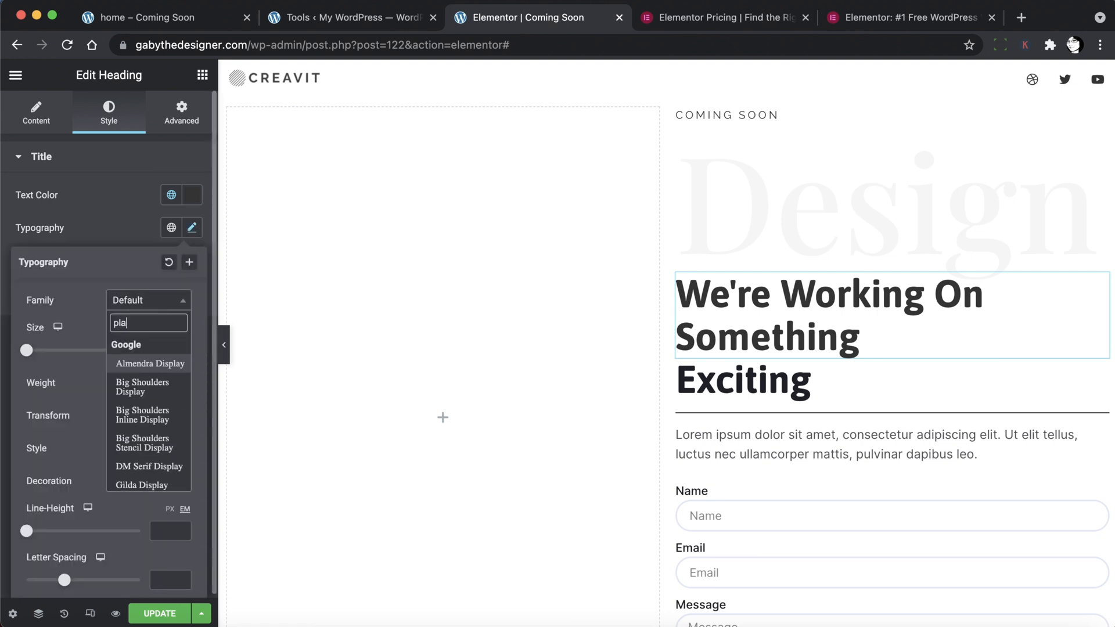
type("yfair")
left_click(143, 371)
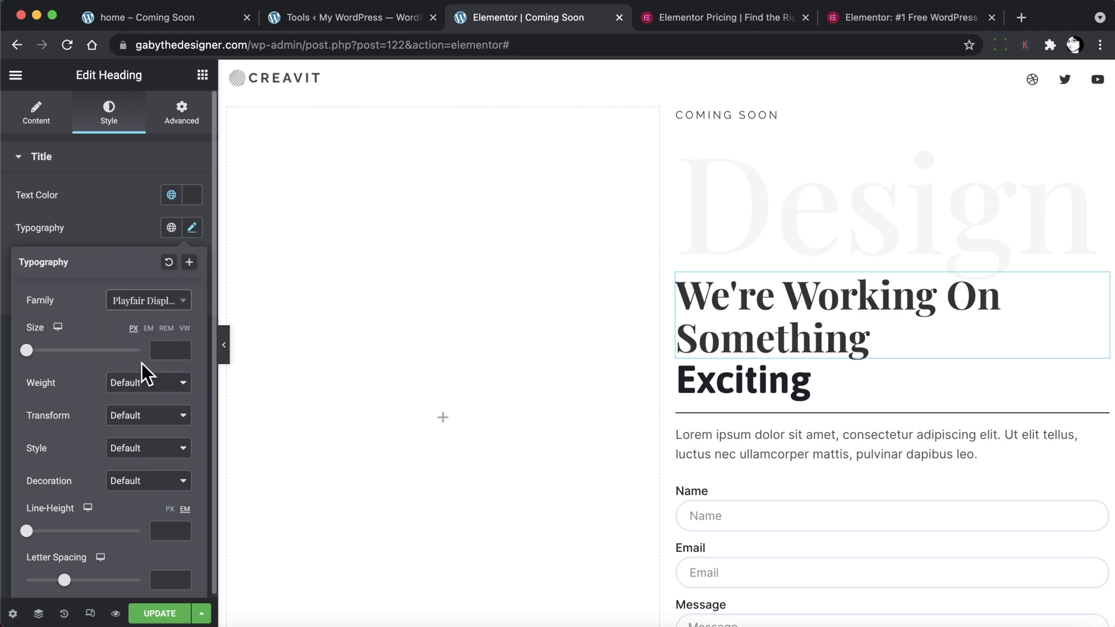
left_click(165, 349)
type("50")
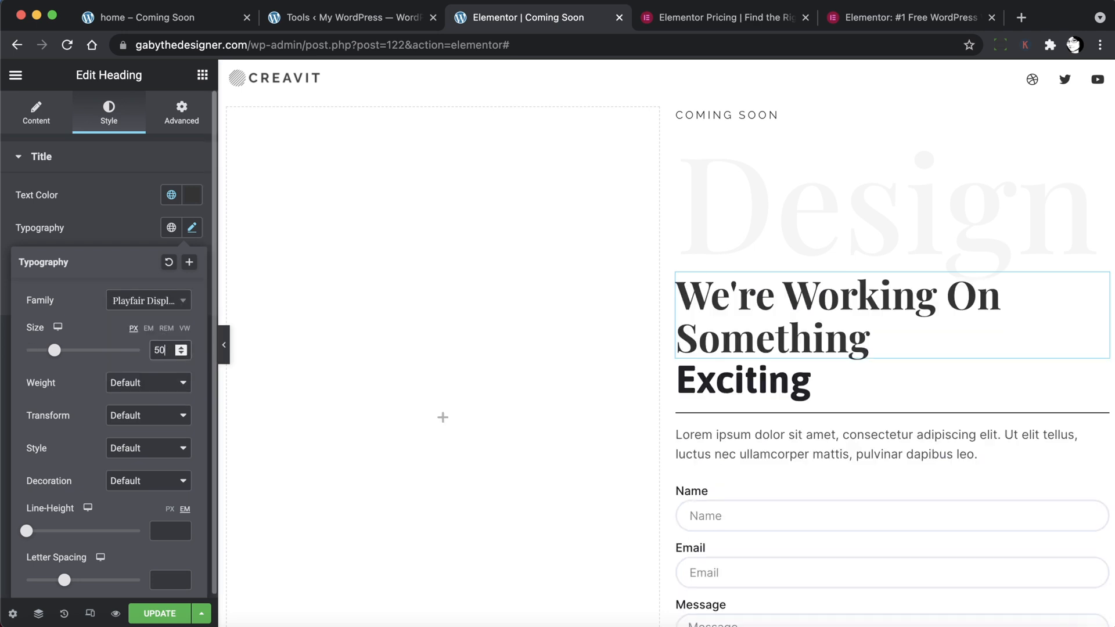
Give the We're Working On Something heading a weight of 500 and a line height of 1.3 em.
left_click(163, 386)
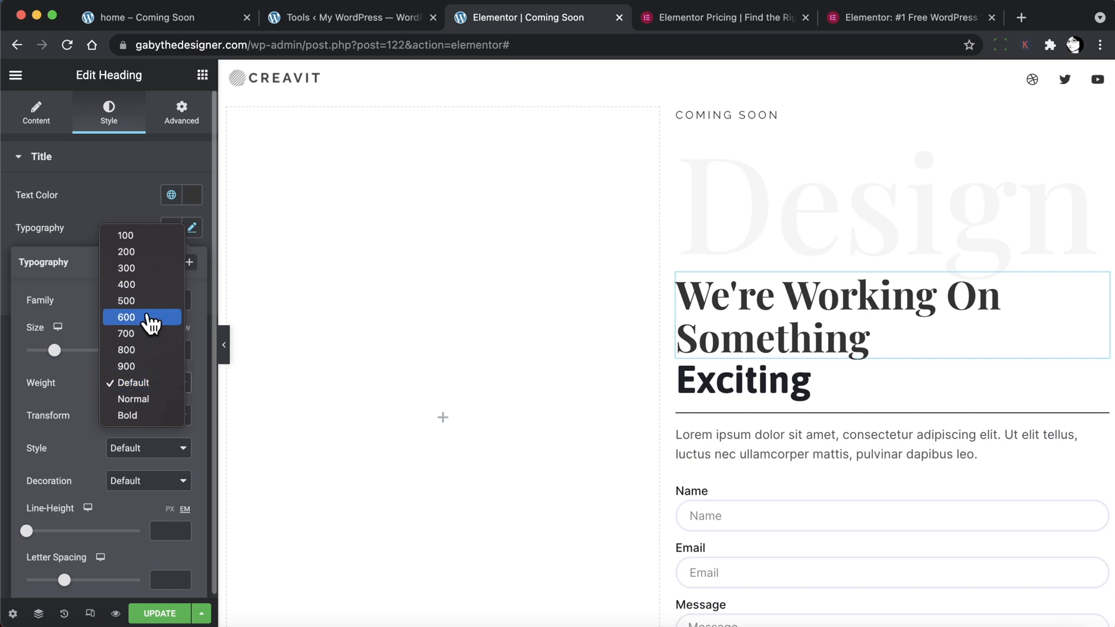
left_click(146, 301)
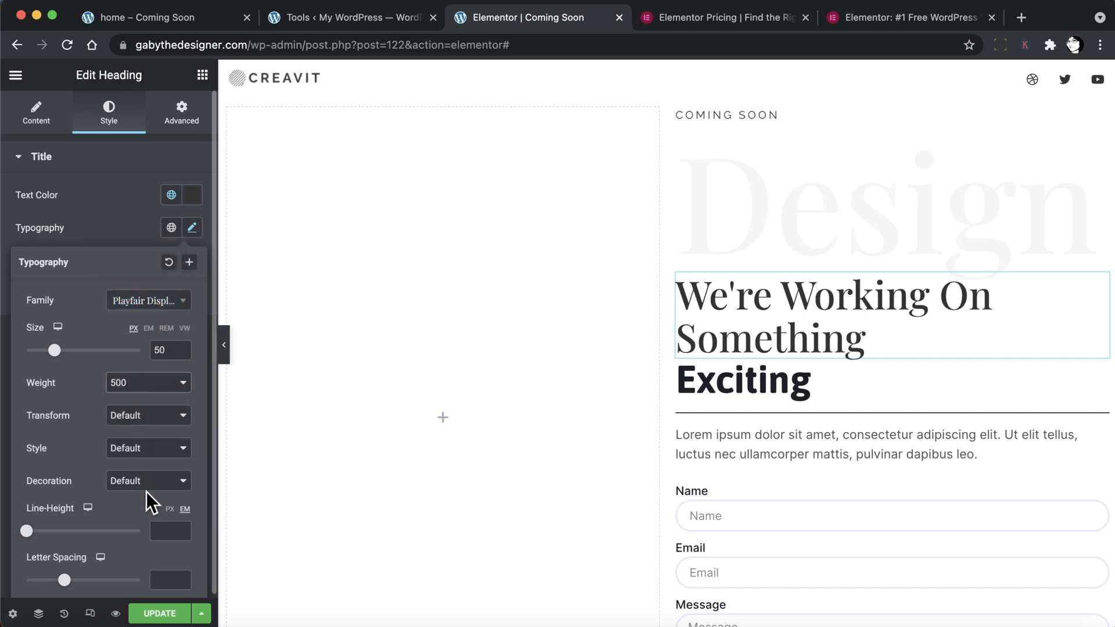
left_click(165, 528)
type("1.3")
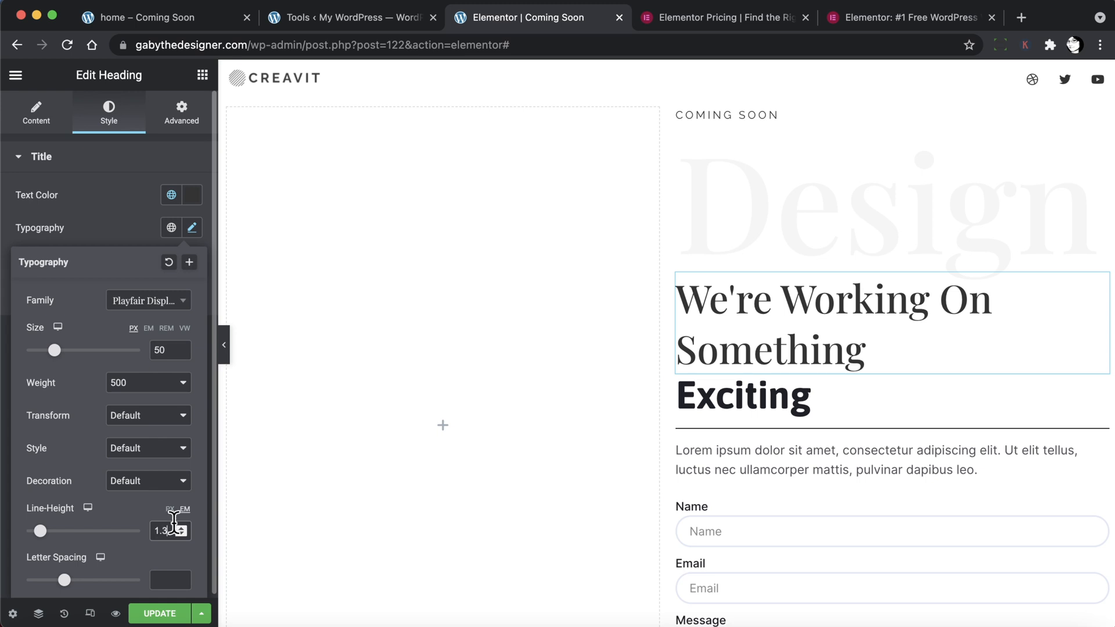
left_click(212, 493)
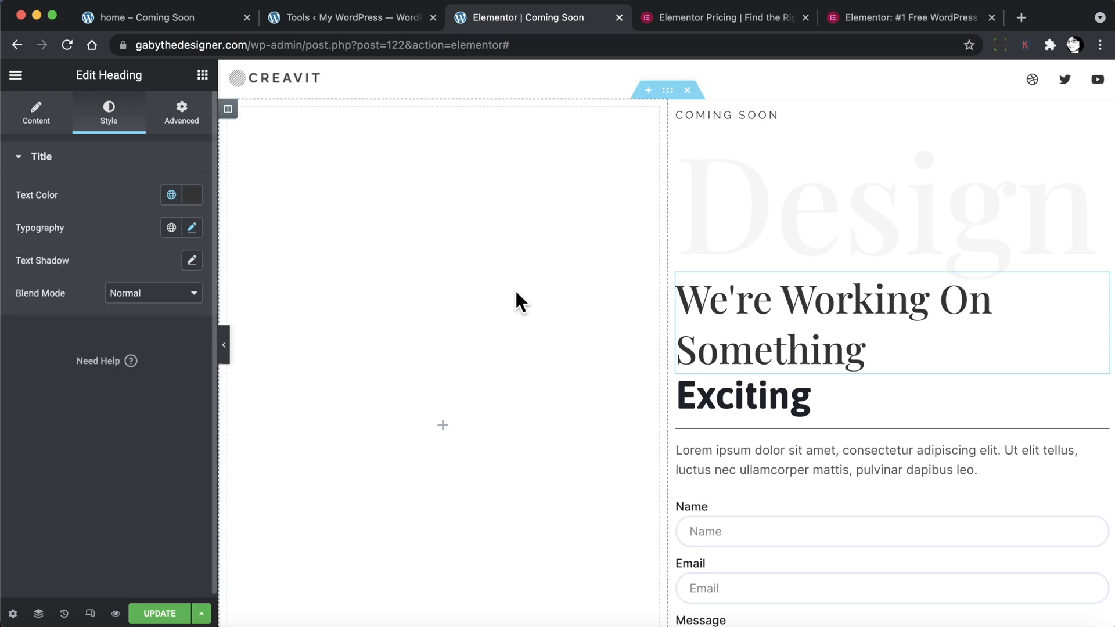
Set the Exciting heading's text color to the global Red-orange color (#F95B5B).
left_click(743, 399)
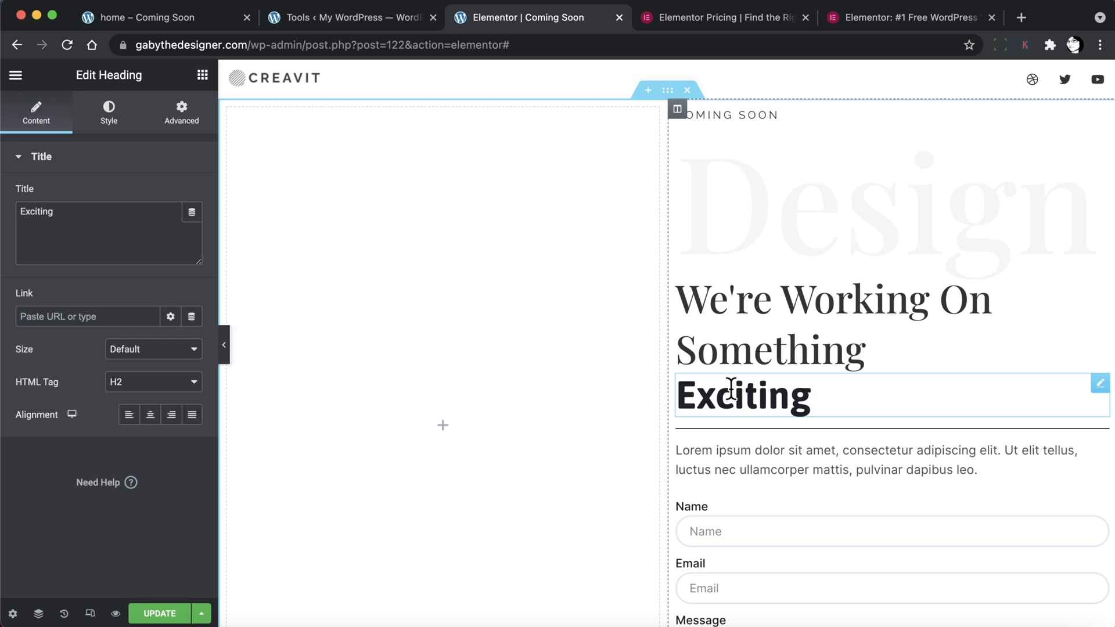
left_click(103, 110)
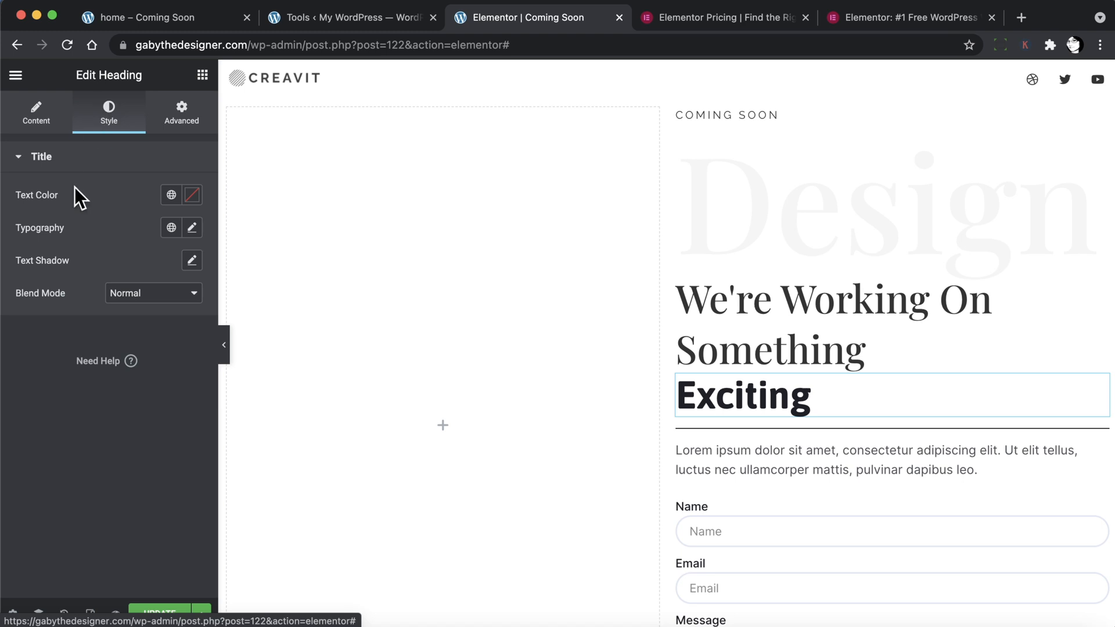
left_click(171, 195)
scroll(102, 378, "down", 5)
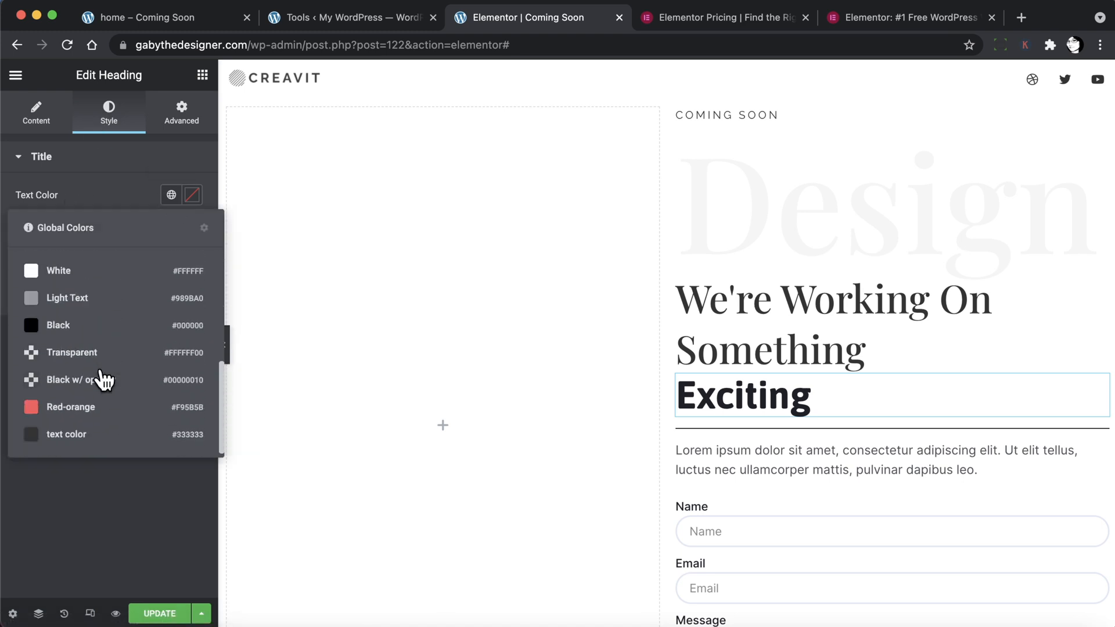
left_click(69, 408)
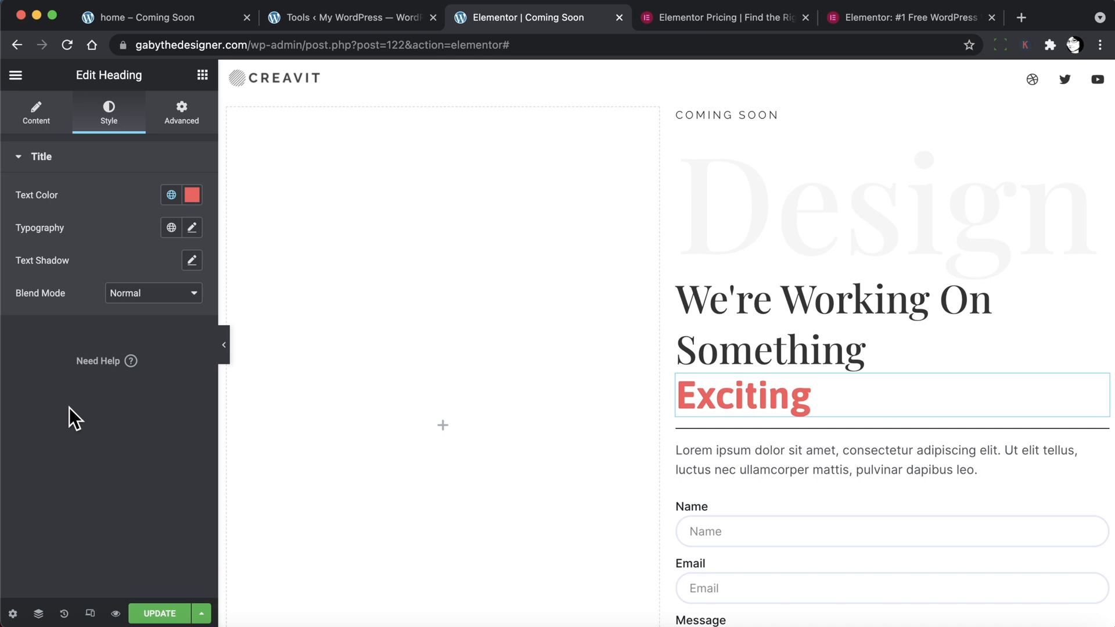
Open the typography settings of the Exciting heading.
left_click(192, 229)
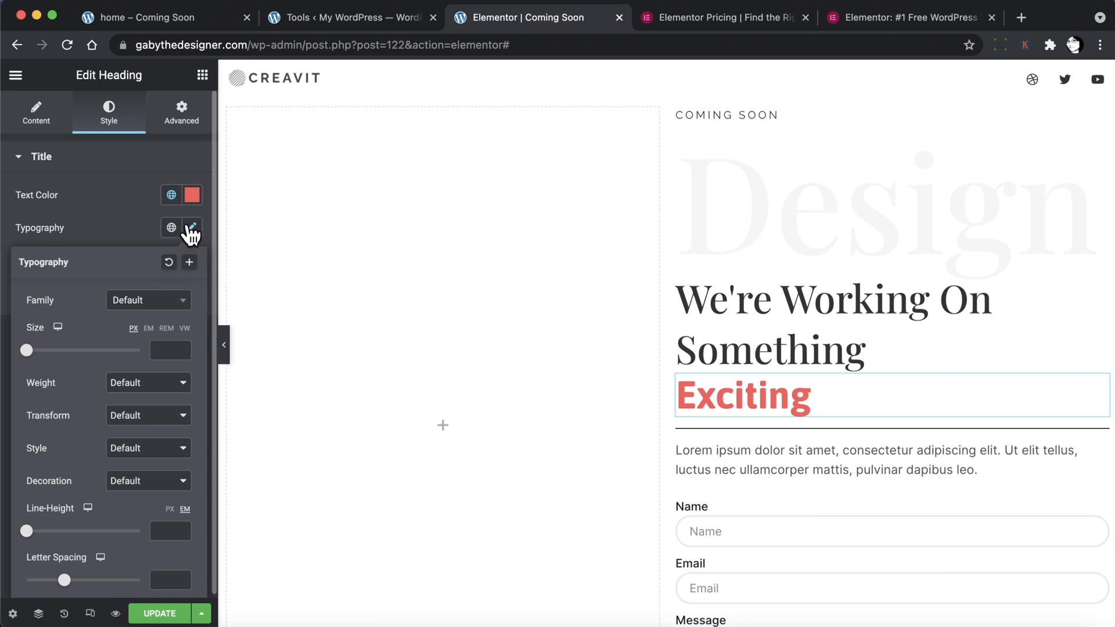
Set the font family of the "Exciting" heading to Aguafina Script.
left_click(134, 302)
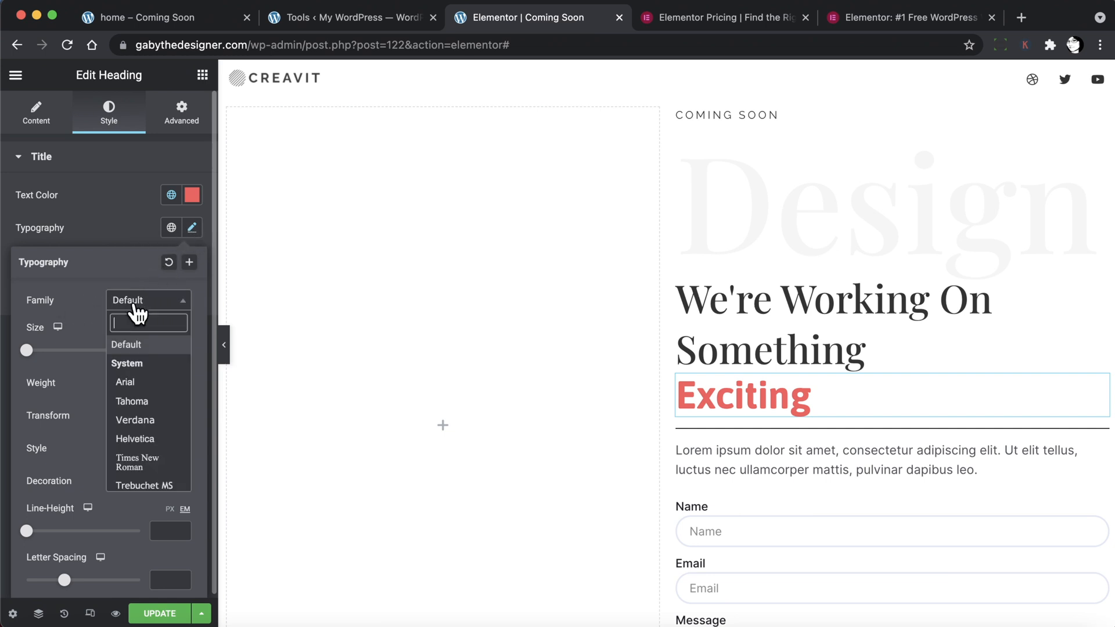
scroll(148, 430, "down", 5)
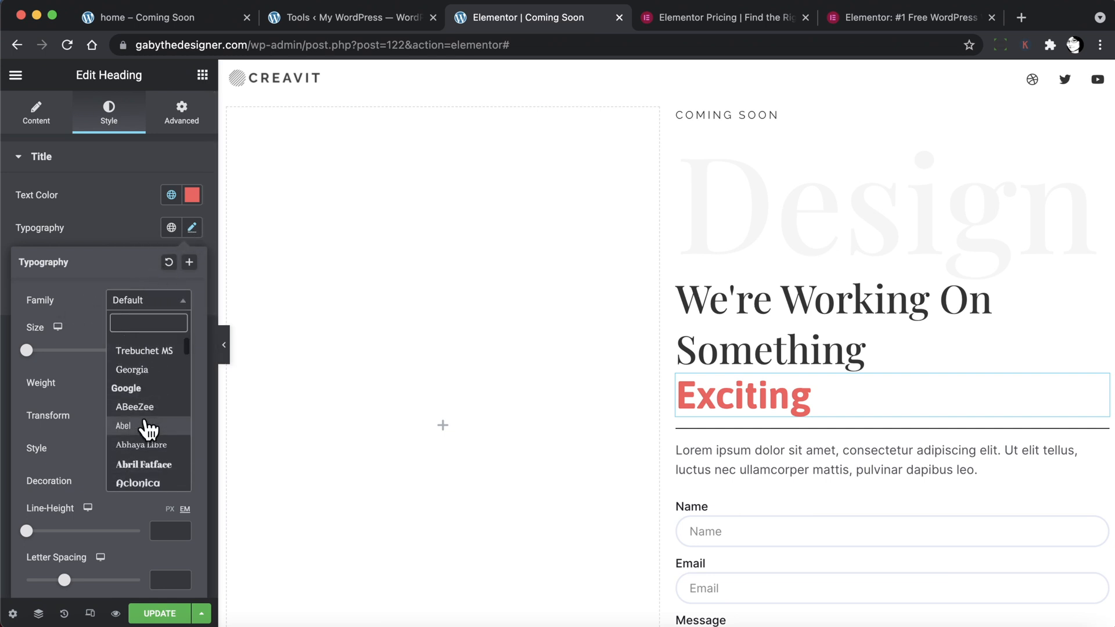
scroll(148, 430, "down", 3)
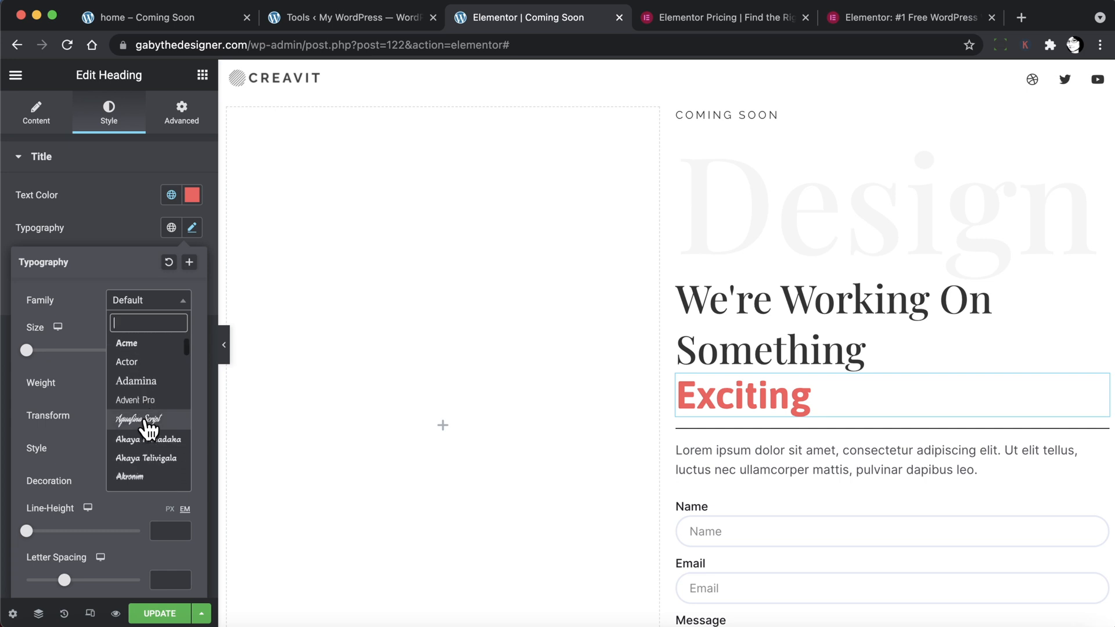
left_click(145, 422)
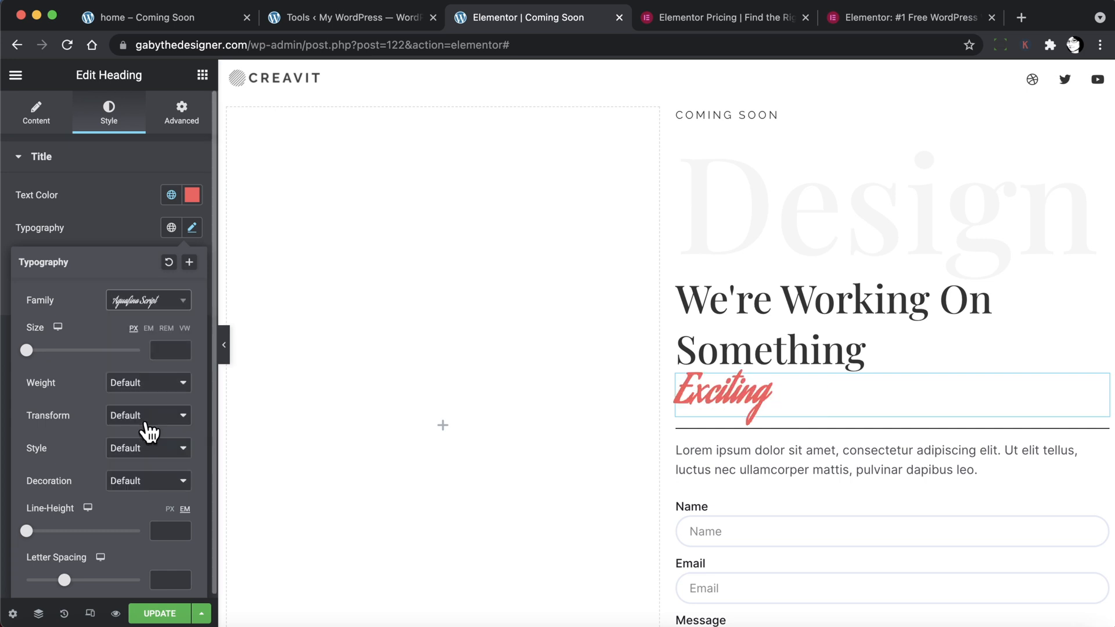
Change the font family of the "Exciting" heading to Alex Brush.
left_click(162, 302)
scroll(163, 429, "down", 5)
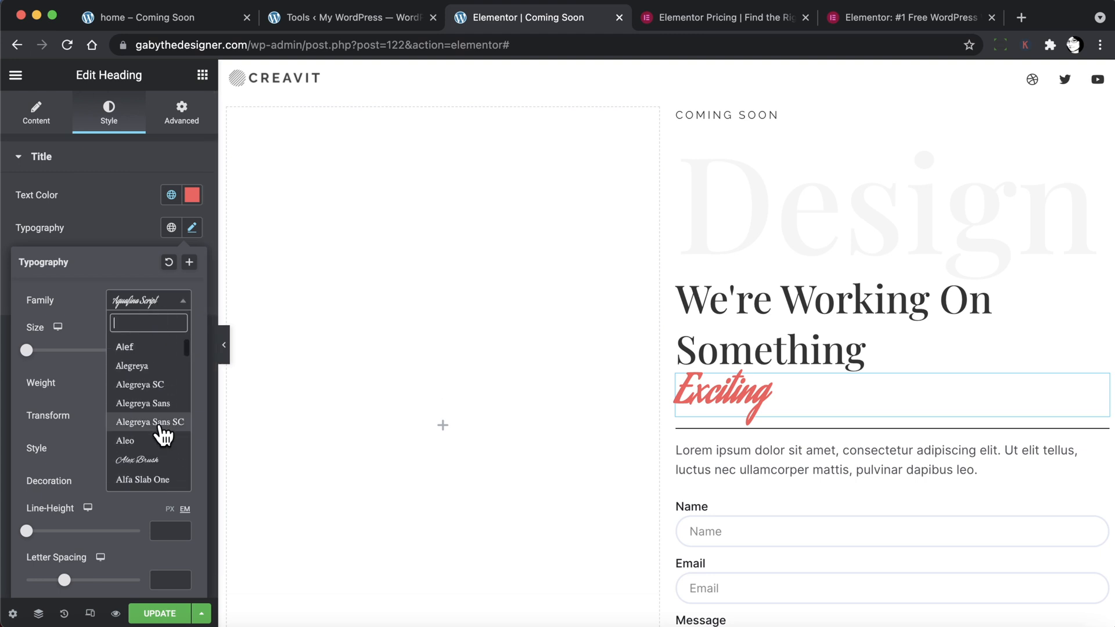
left_click(149, 385)
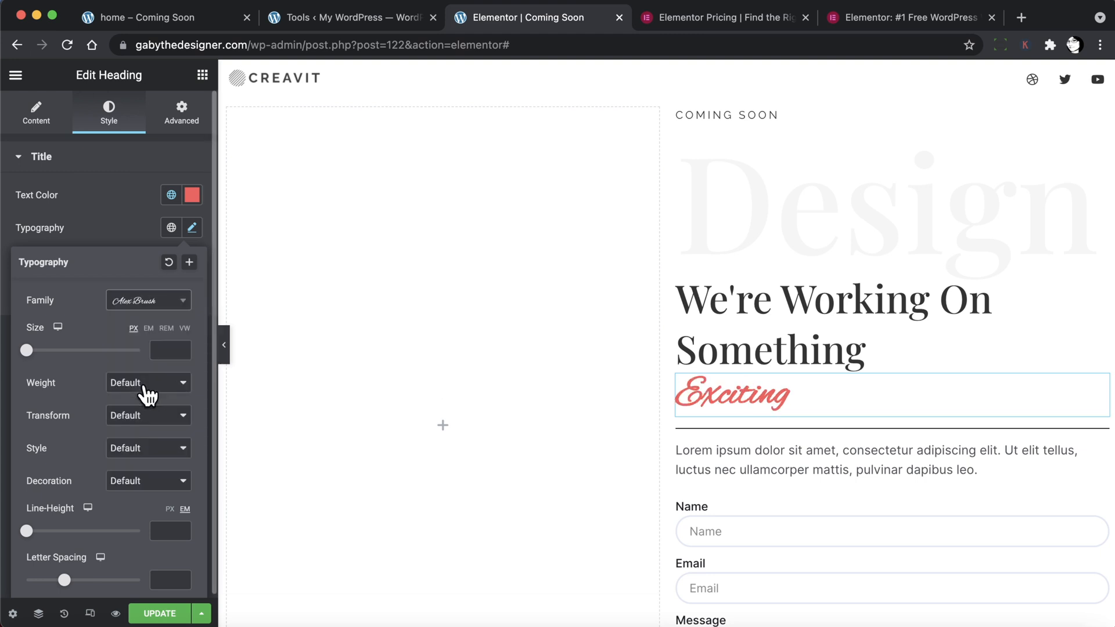
left_click(157, 300)
scroll(155, 451, "down", 5)
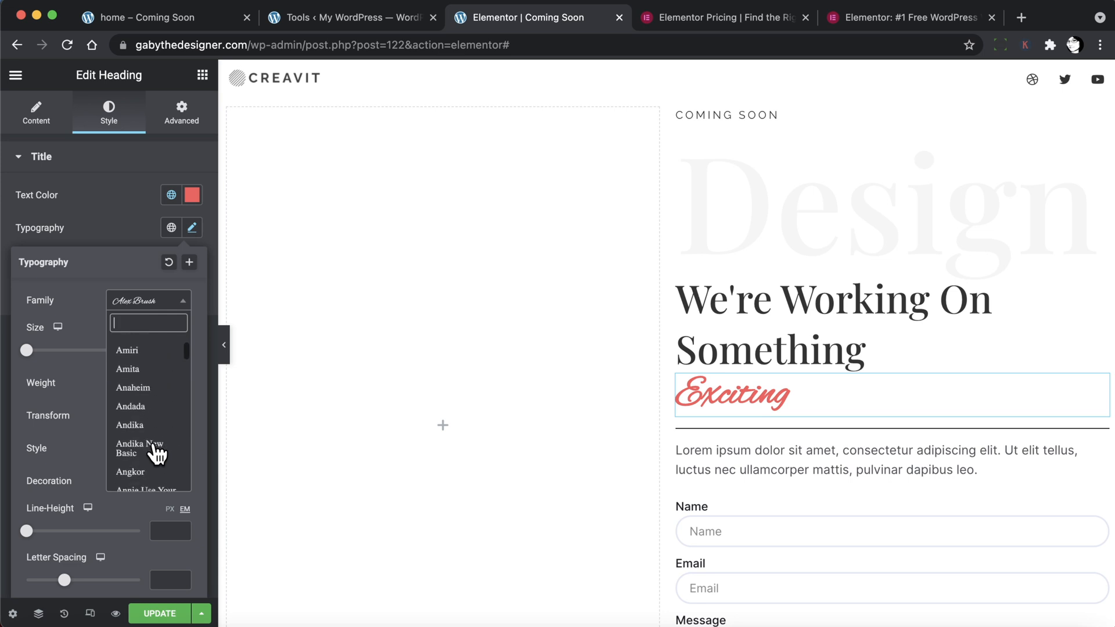
scroll(155, 455, "down", 1)
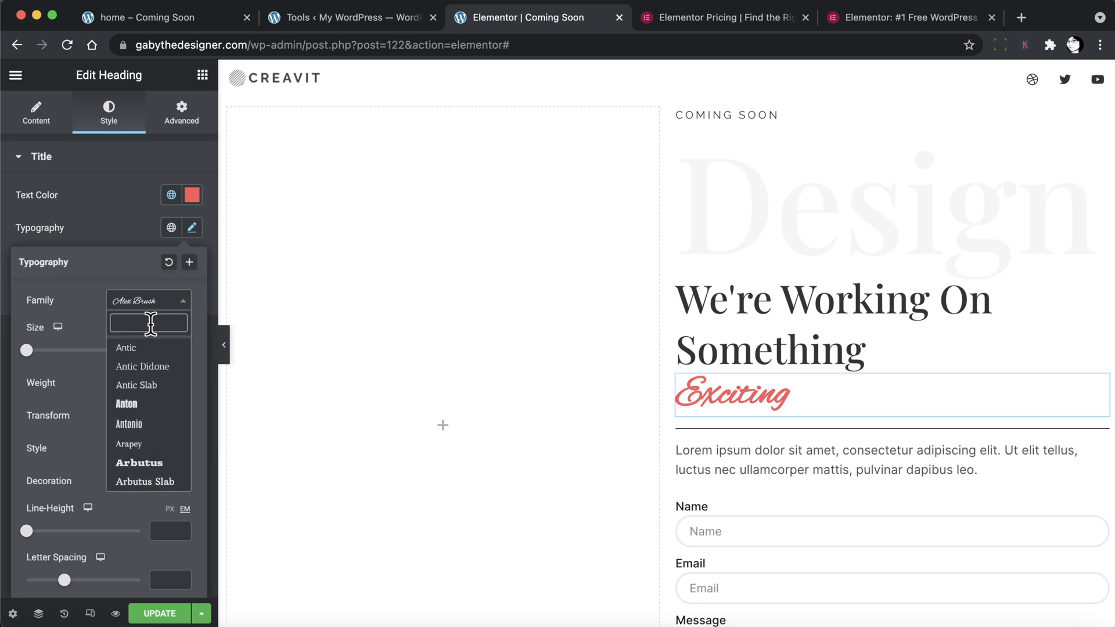
left_click(183, 308)
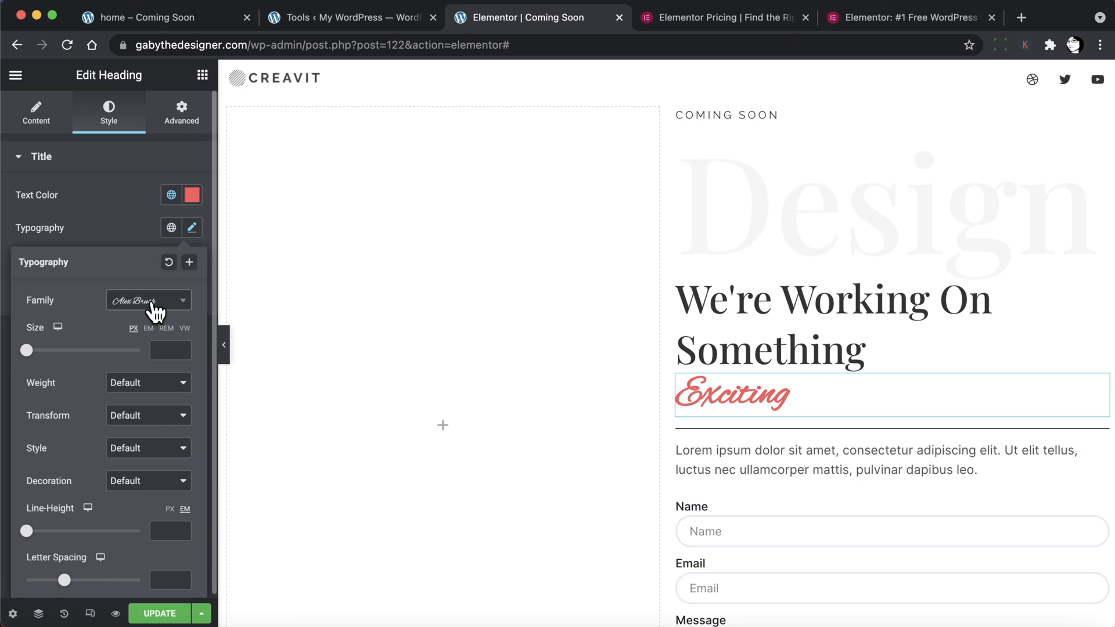
Close the heading's typography settings, save the updated template and exit to the WordPress dashboard.
left_click(189, 229)
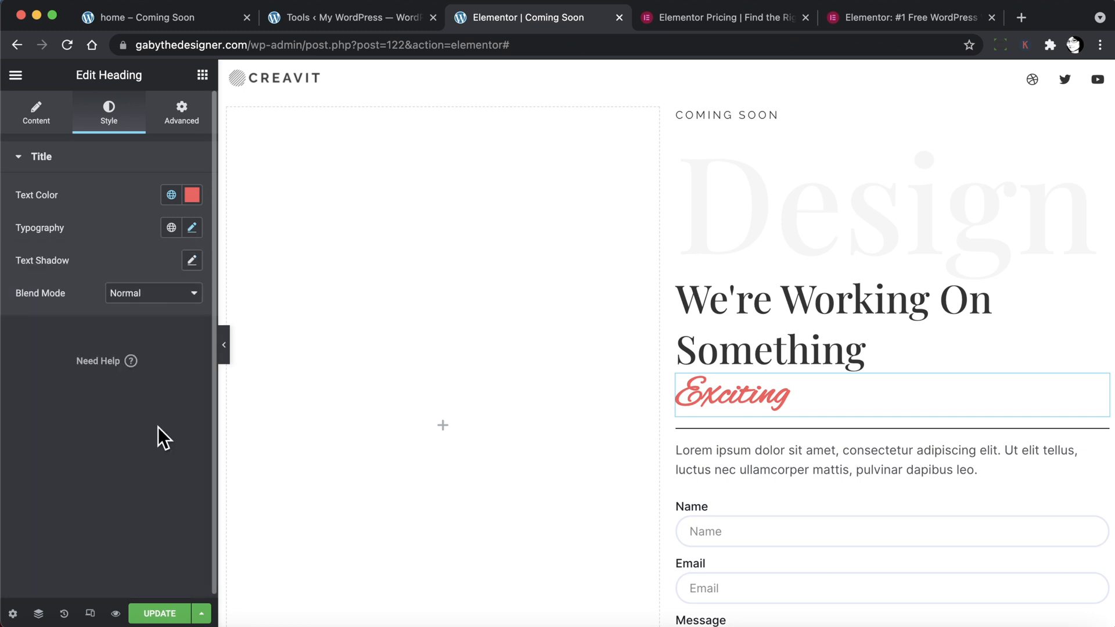
left_click(158, 616)
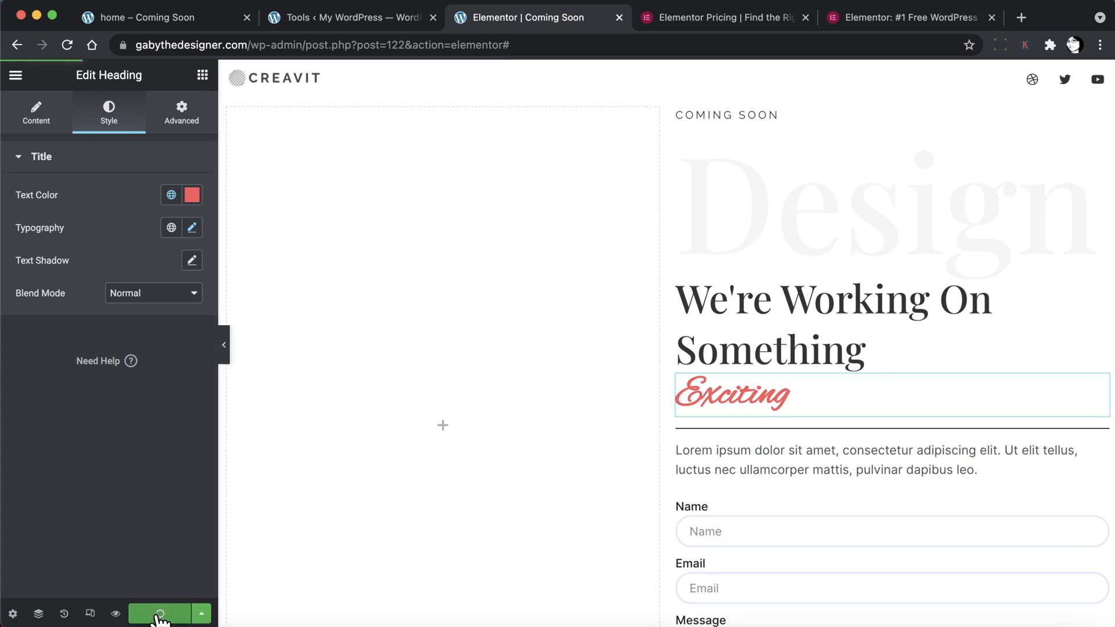
left_click(16, 76)
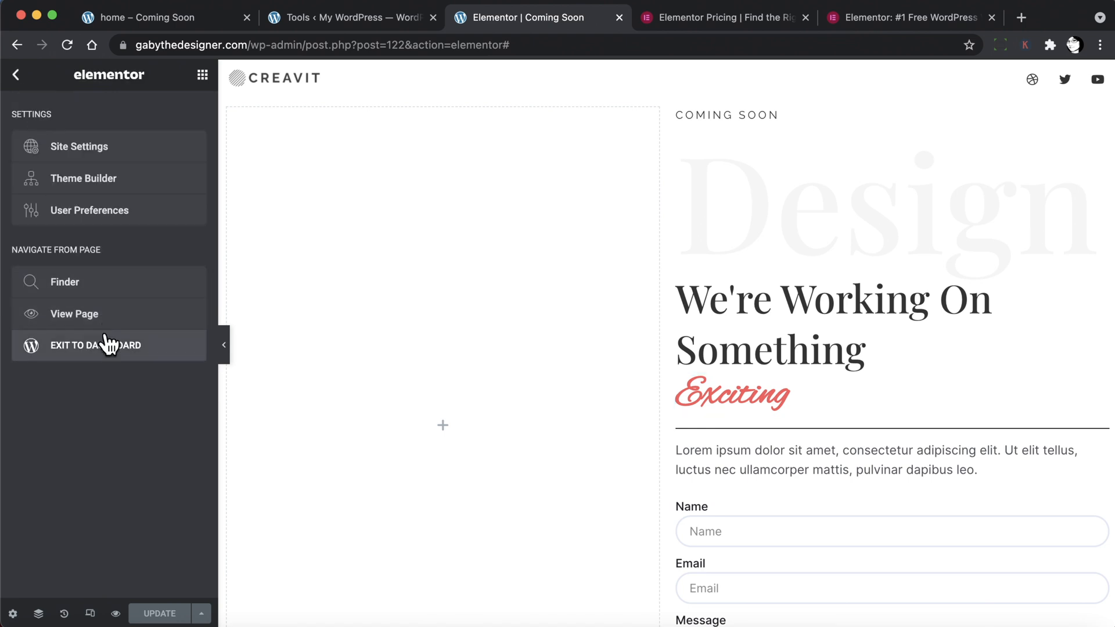
left_click(84, 349)
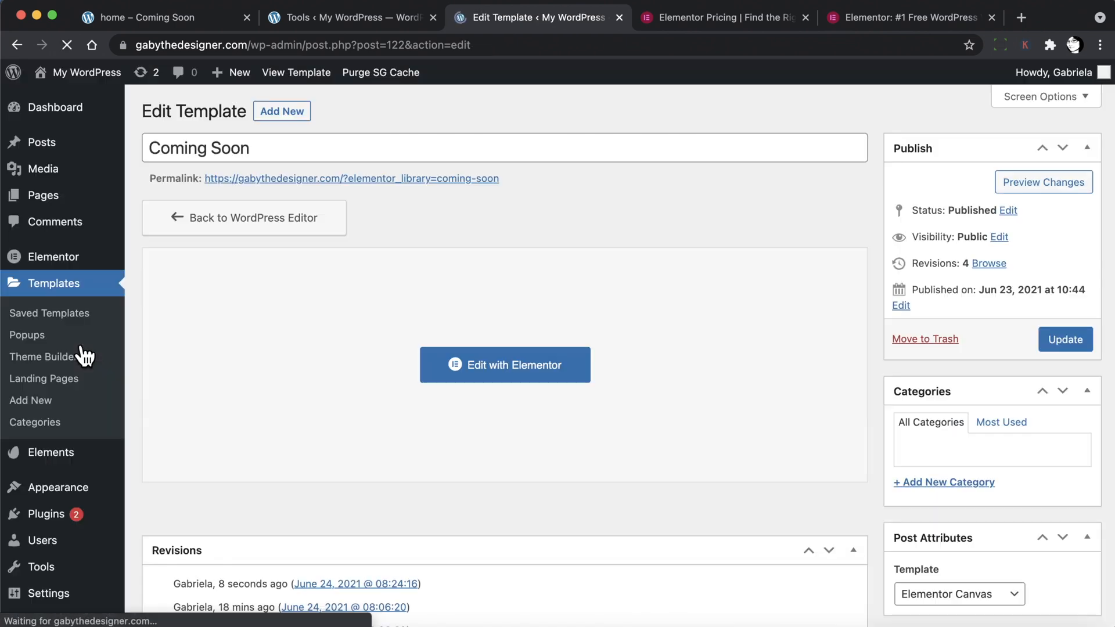
Add a new Elementor custom font with the family name Quenting and try to publish it.
mouse_move(70, 258)
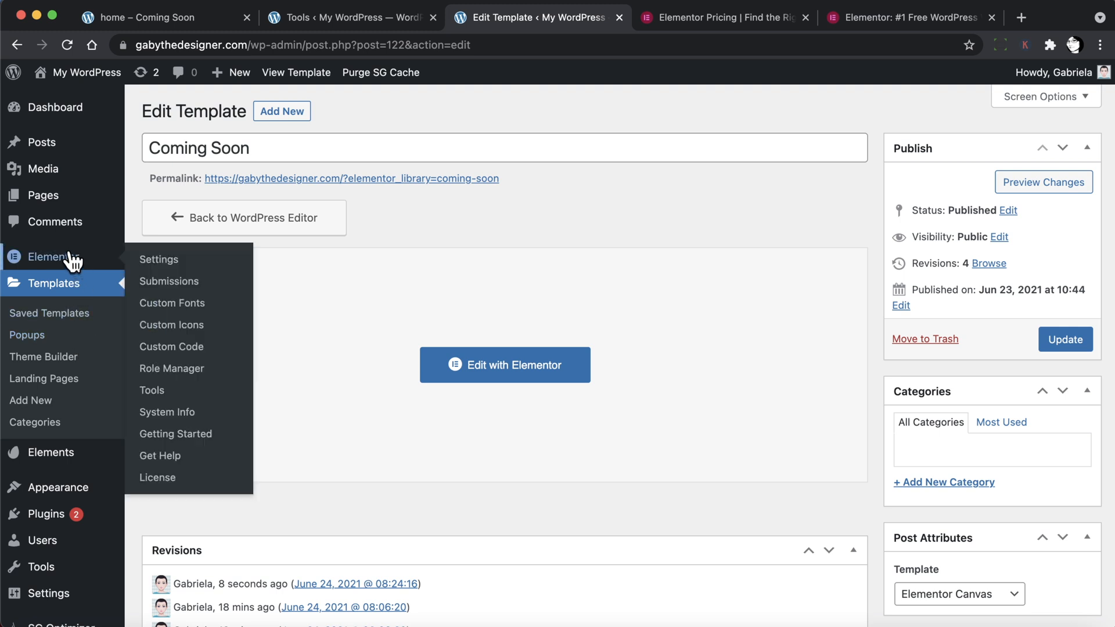
left_click(172, 306)
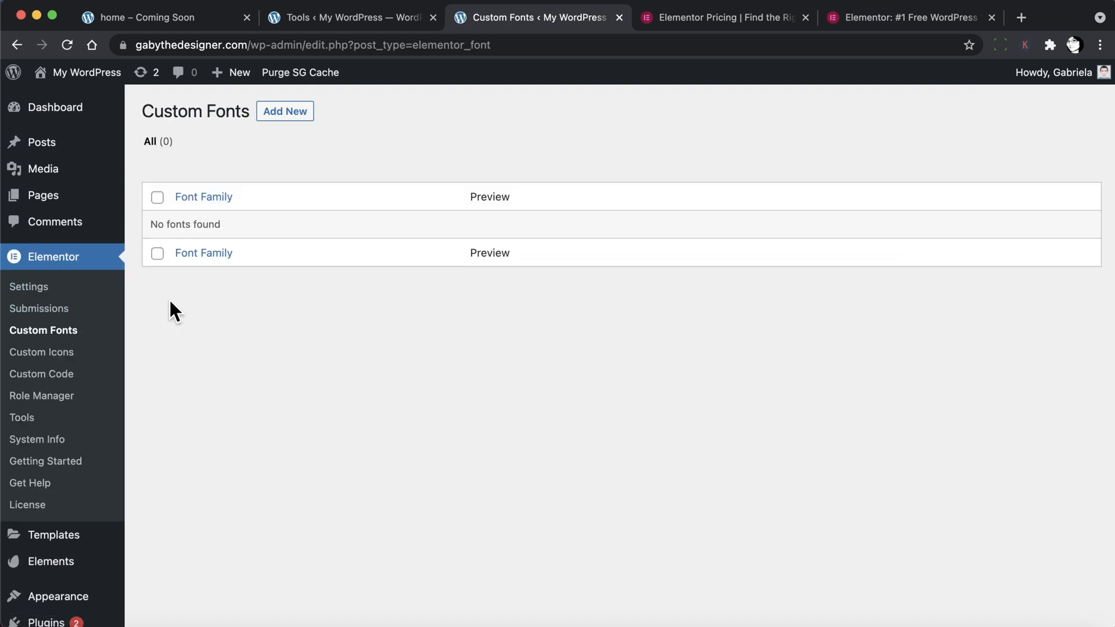
left_click(283, 113)
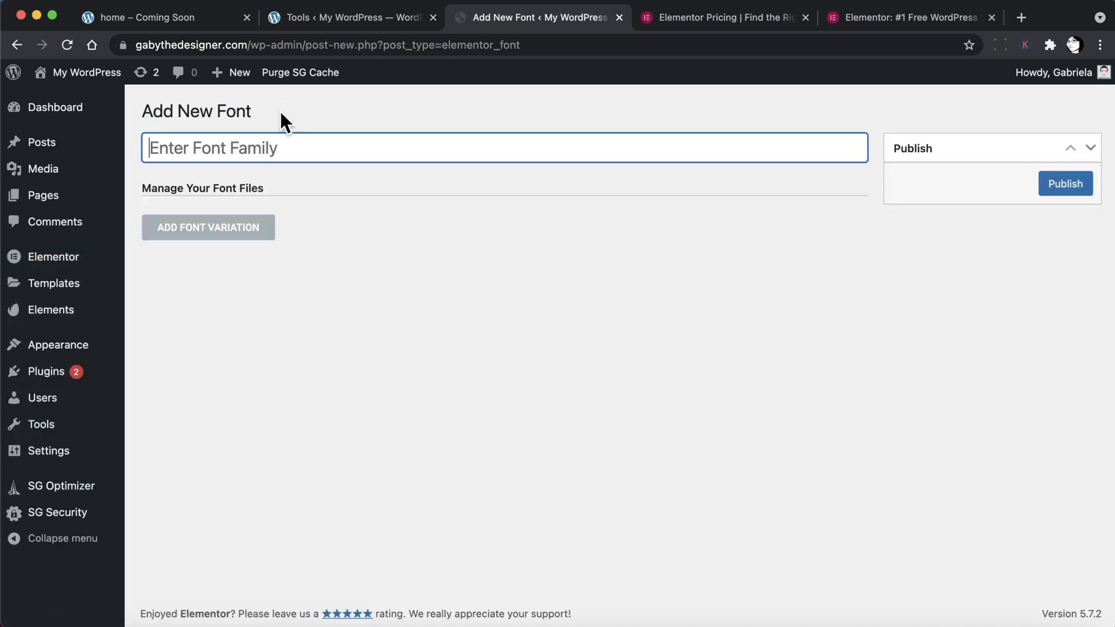
type("Quenting")
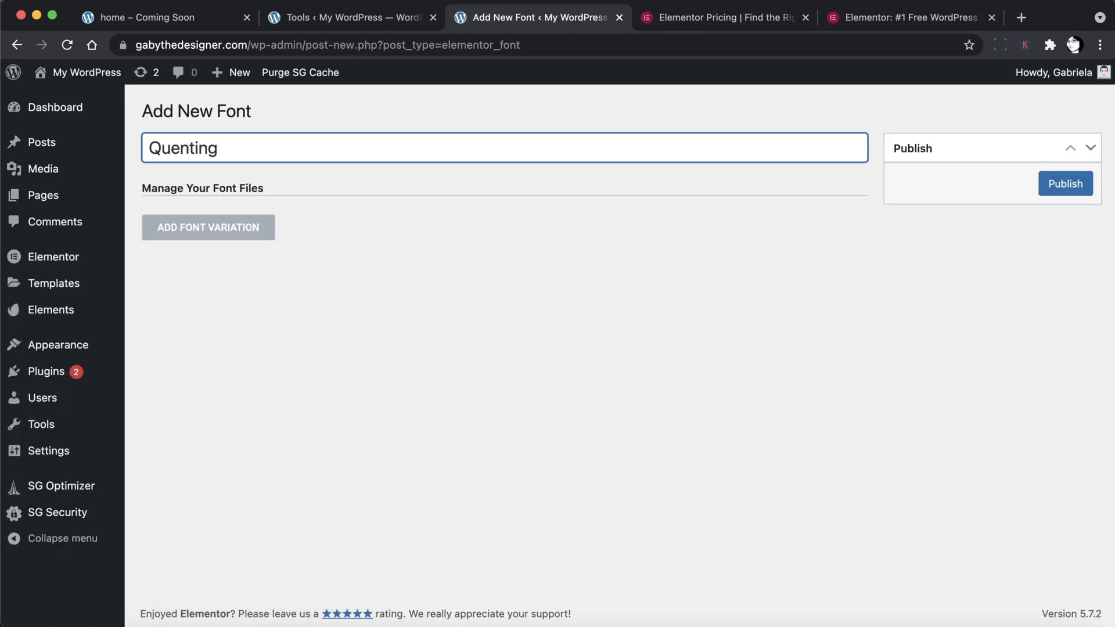
left_click(1061, 187)
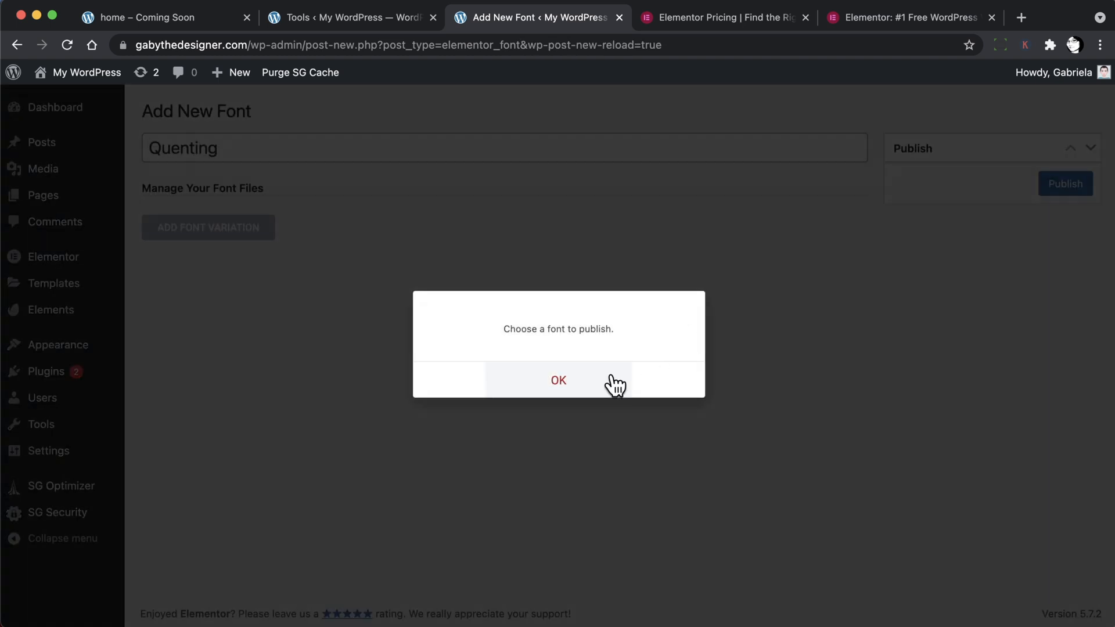
left_click(614, 385)
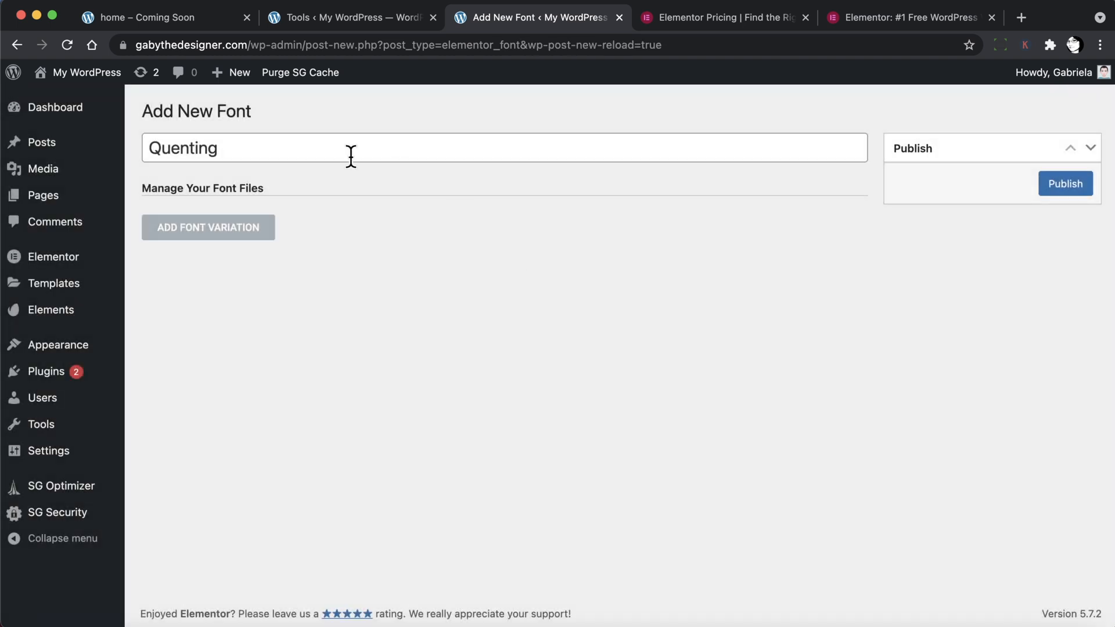
Add a font variation to the custom font and correct the family name to Quentin.
left_click(238, 244)
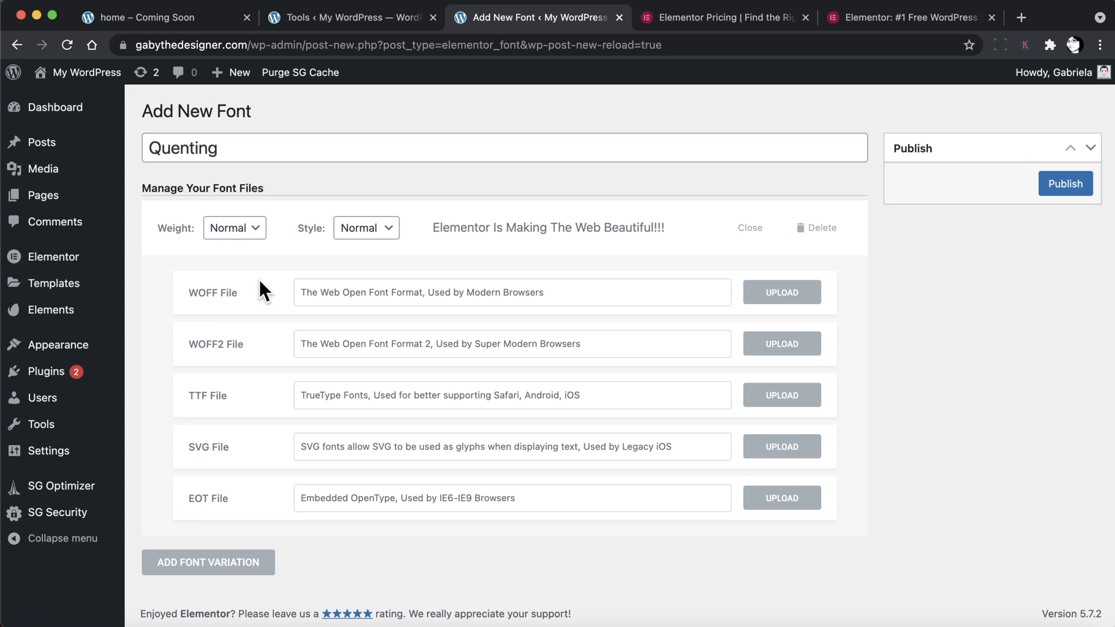
left_click(232, 147)
key("BackSpace")
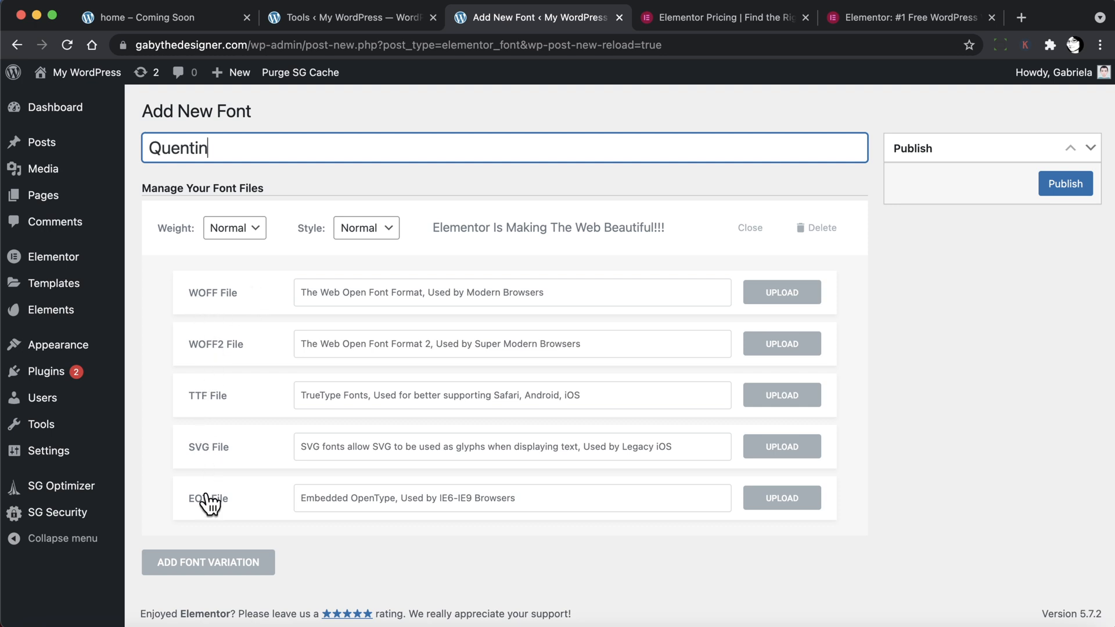
Upload Quentin.woff from the font folder of comingsoon-free-kit in Downloads as the variation's WOFF file.
left_click(783, 298)
left_click(65, 150)
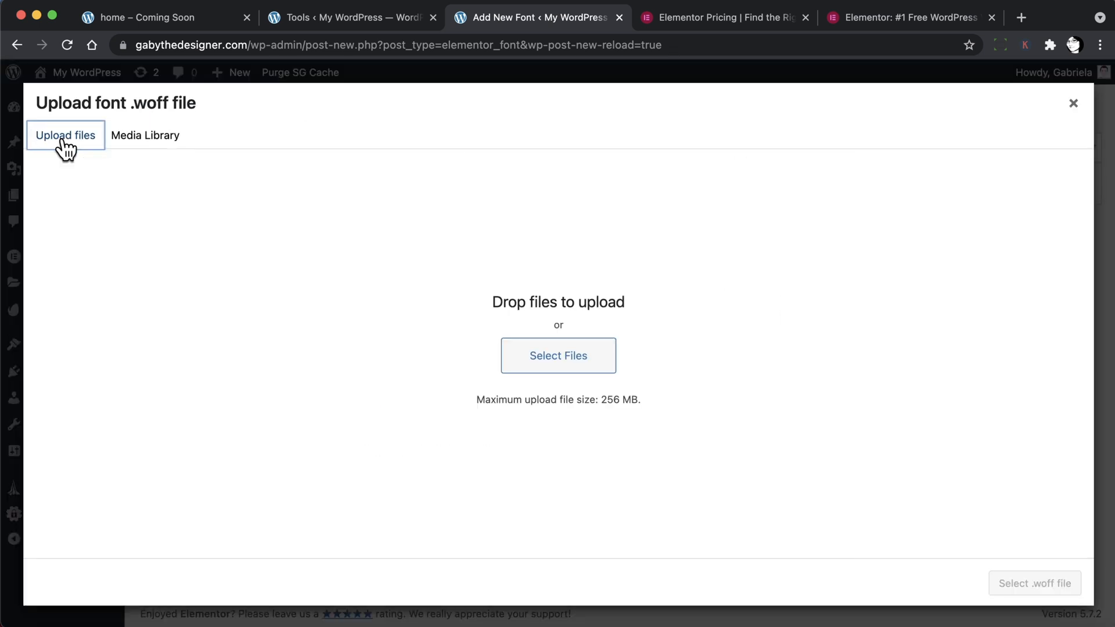
left_click(546, 365)
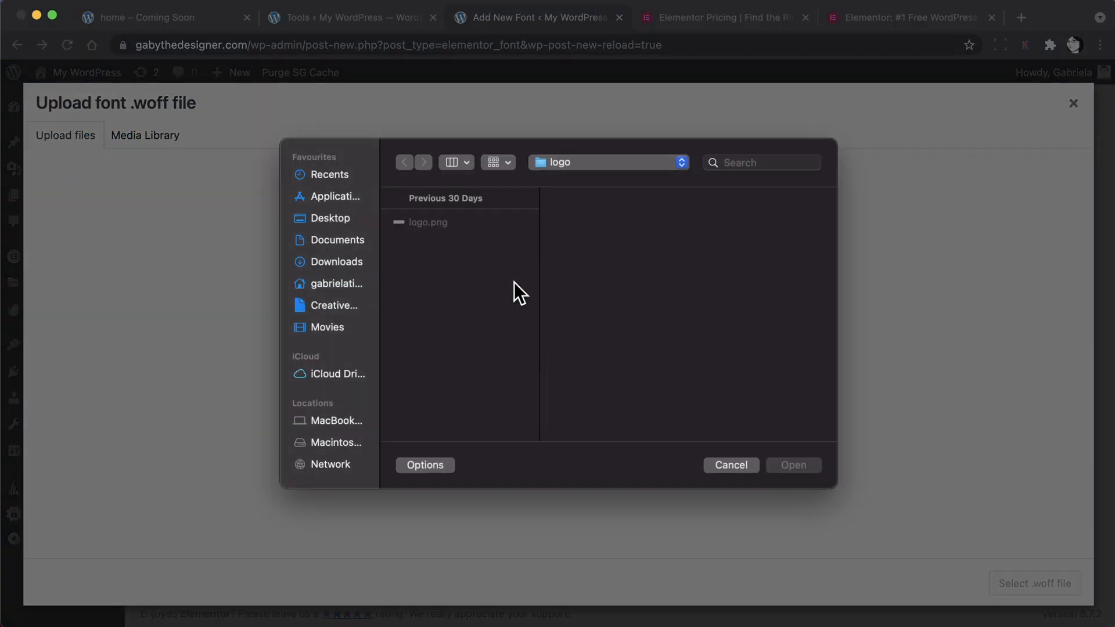
left_click(333, 260)
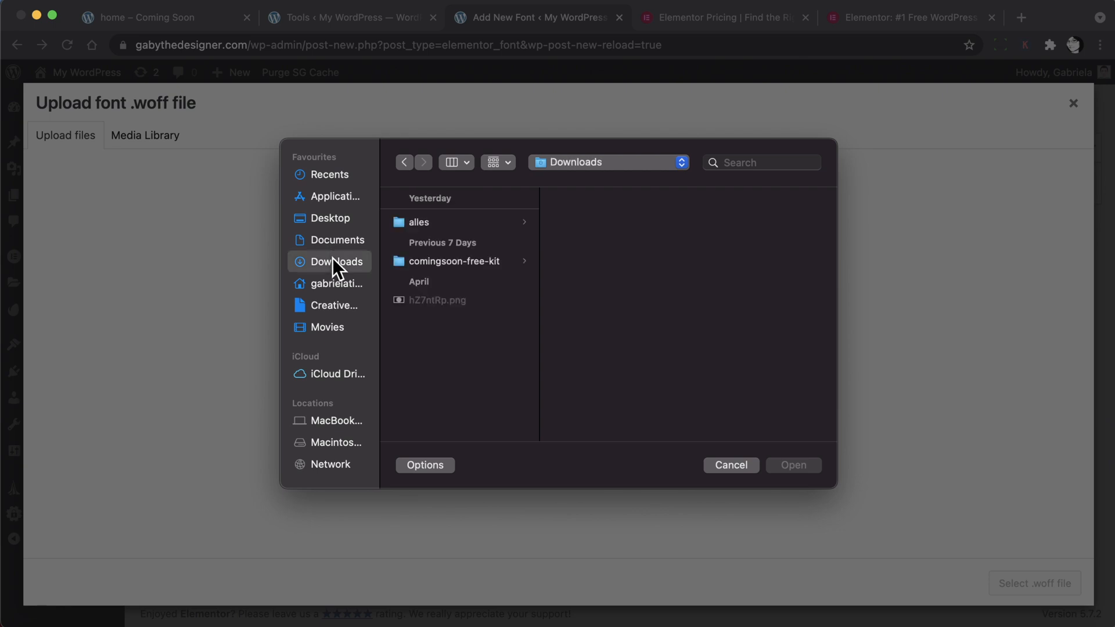
left_click(432, 262)
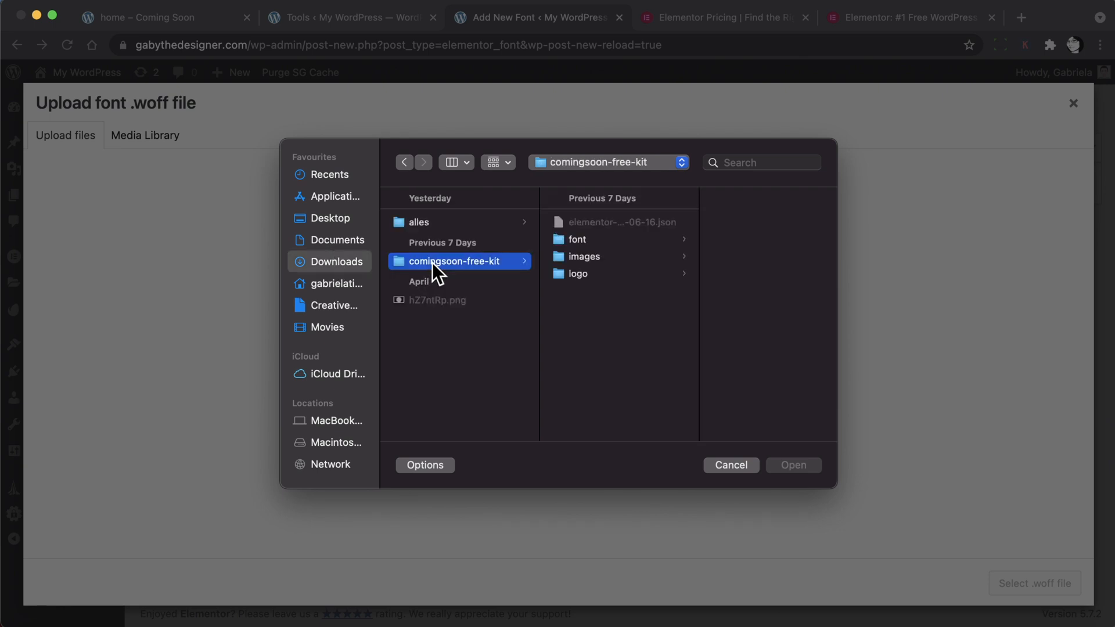
left_click(567, 240)
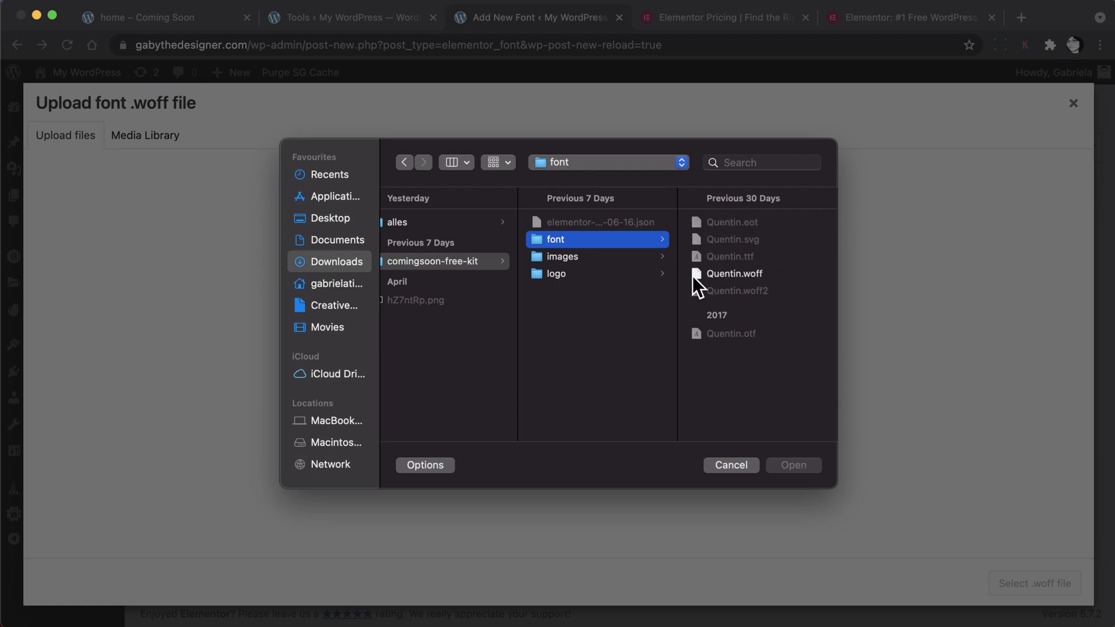
left_click(750, 276)
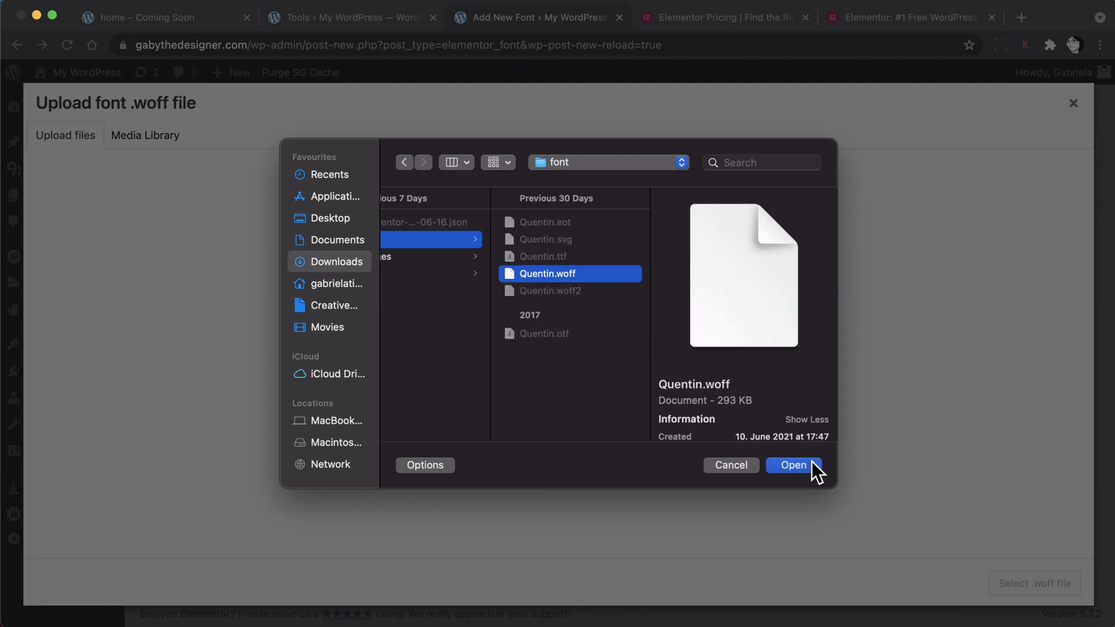
left_click(794, 465)
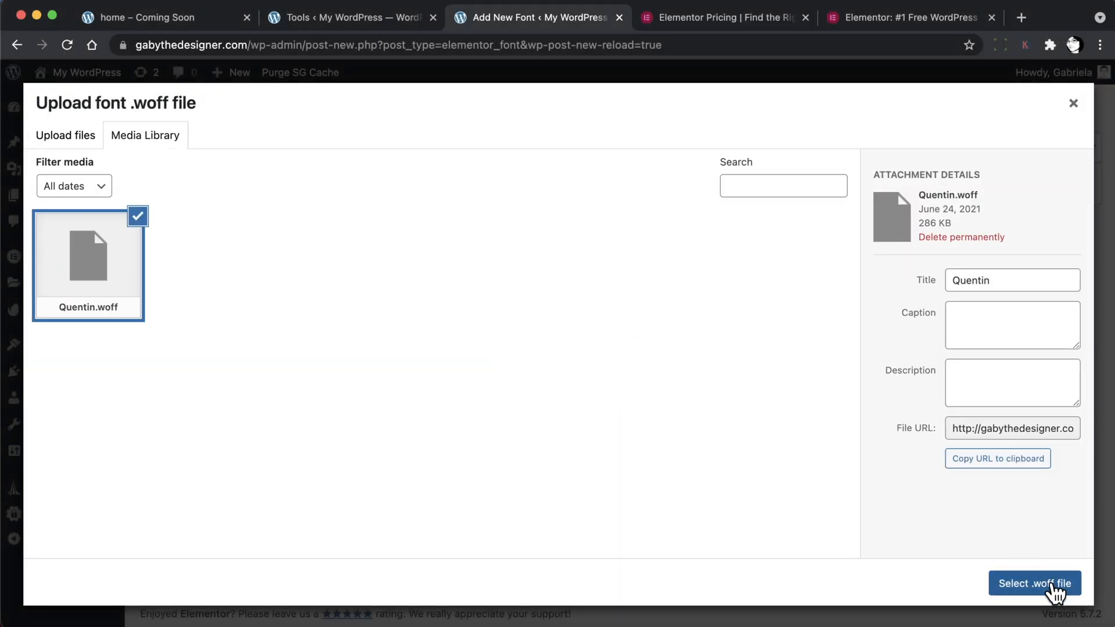
left_click(1055, 590)
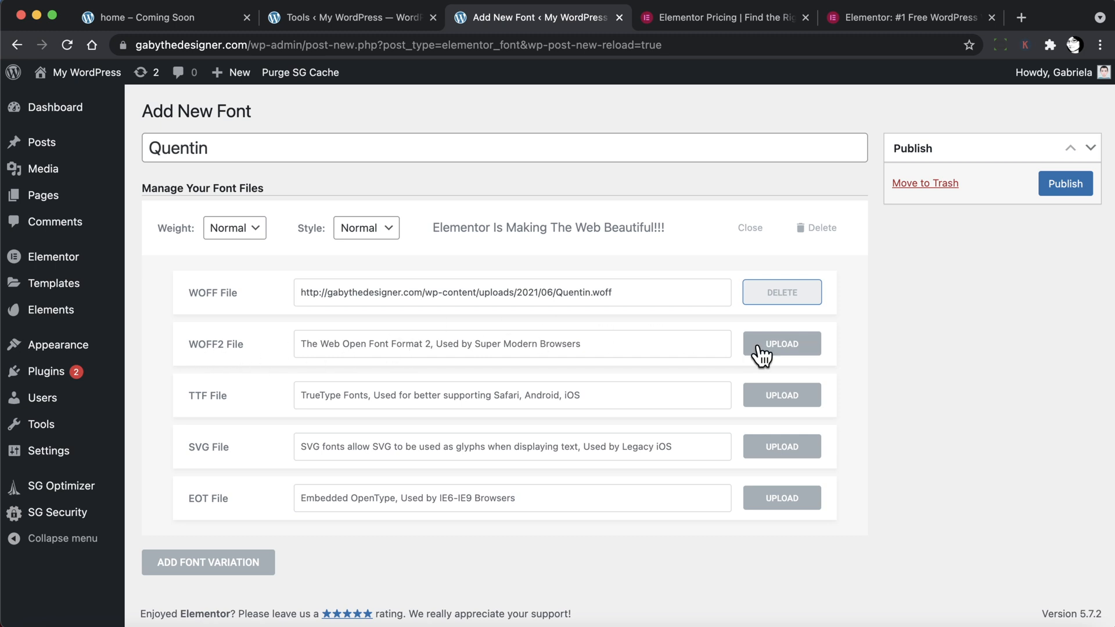
Upload Quentin.woff2 from the same font folder as the variation's WOFF2 file.
left_click(793, 347)
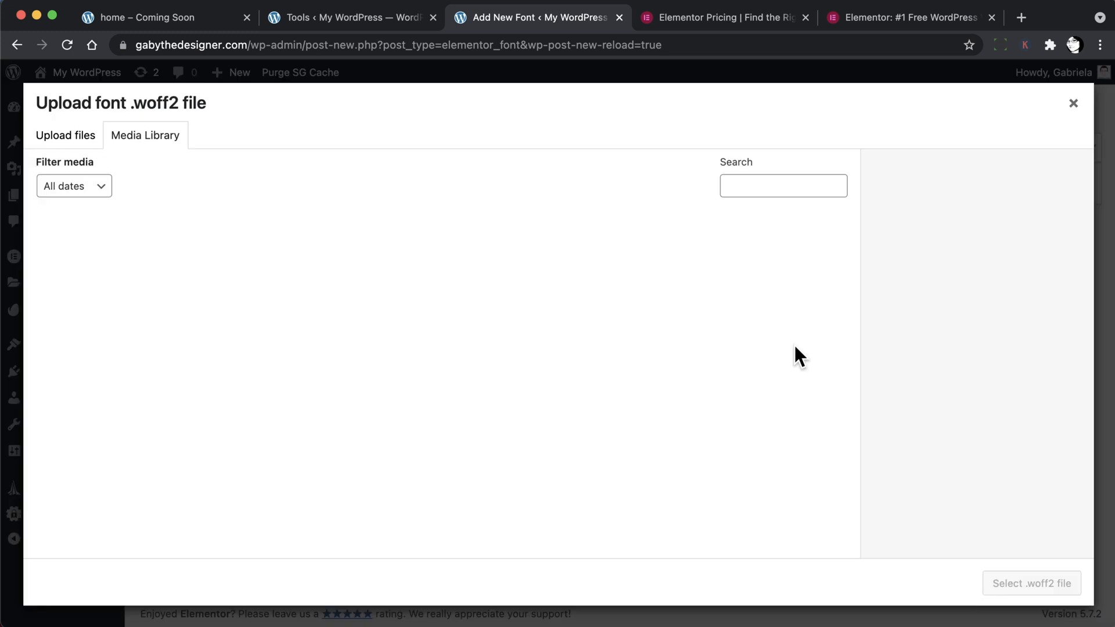
left_click(39, 140)
left_click(571, 357)
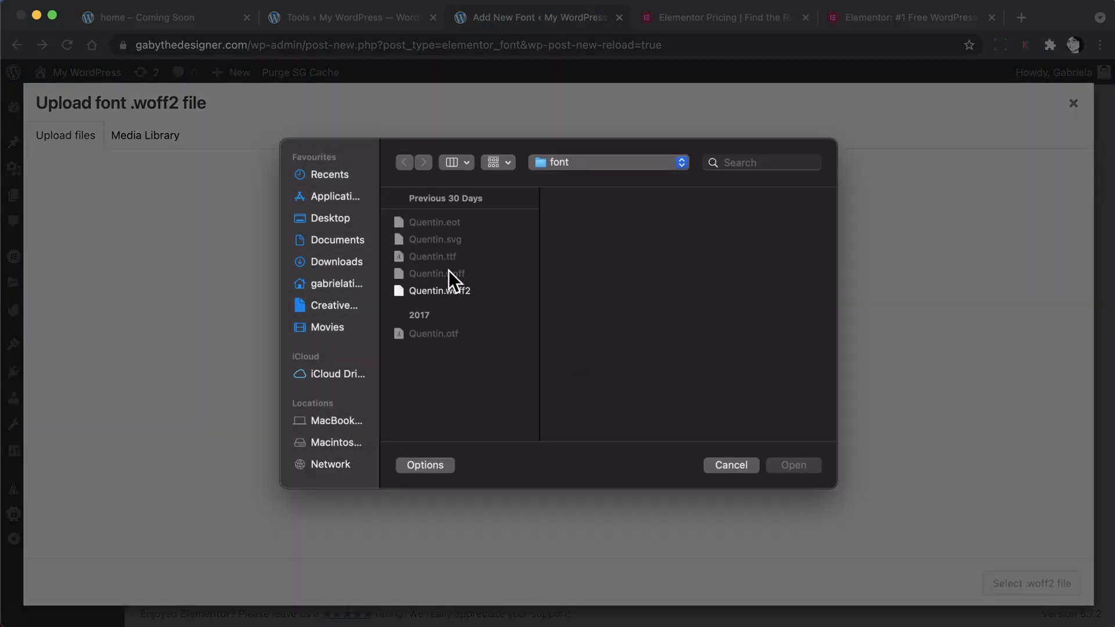
left_click(430, 292)
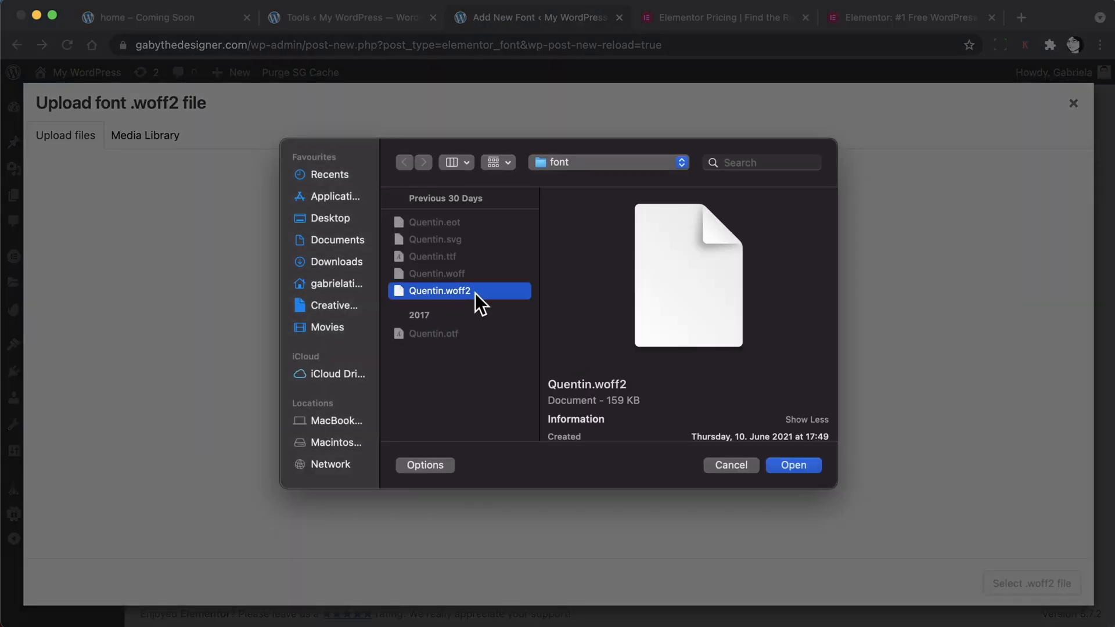
left_click(797, 469)
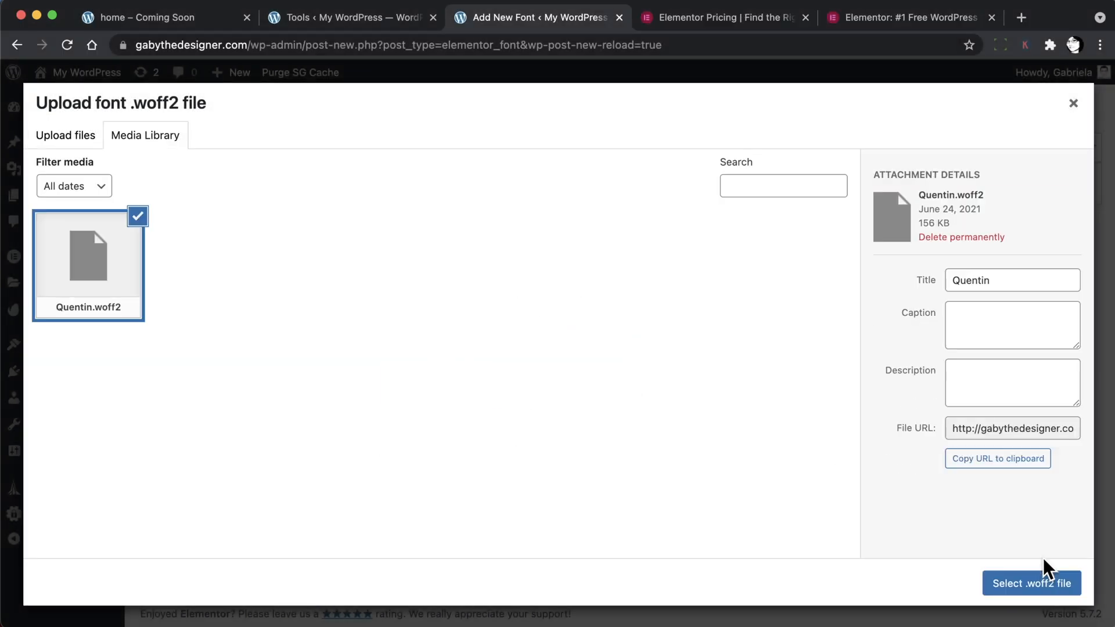
left_click(1037, 578)
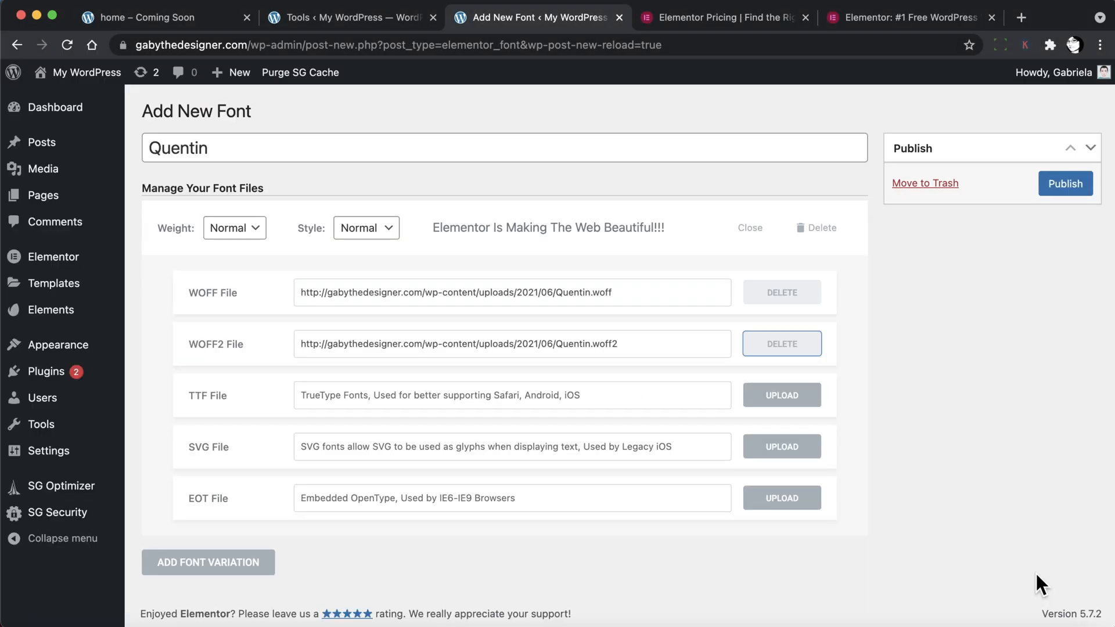
Upload Quentin.ttf from the font folder as the font variation's TTF file.
left_click(801, 396)
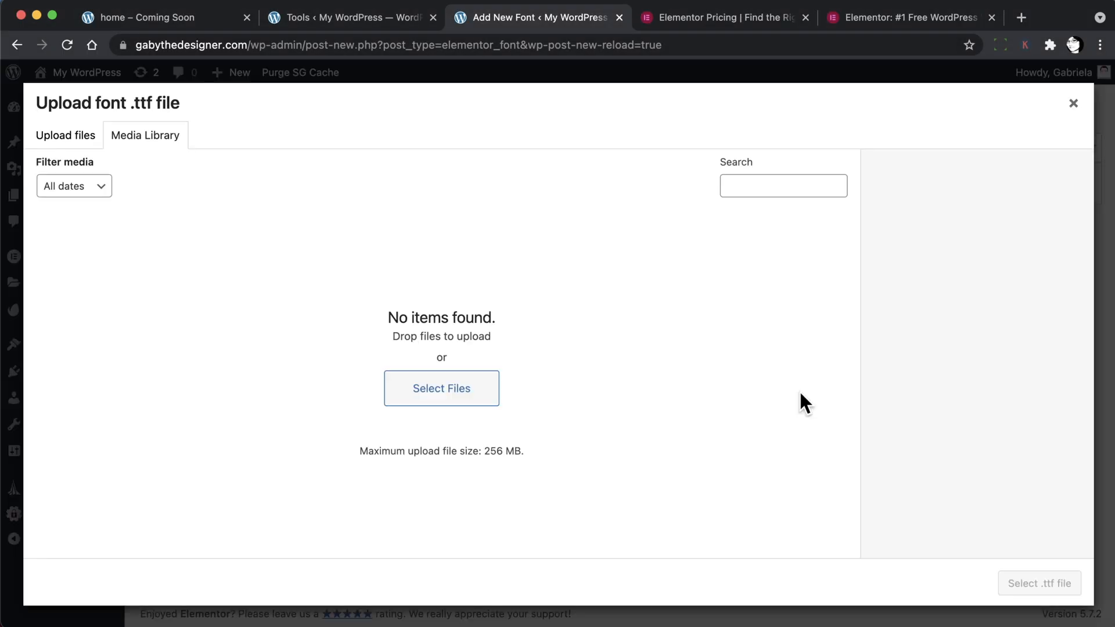
left_click(88, 138)
left_click(567, 363)
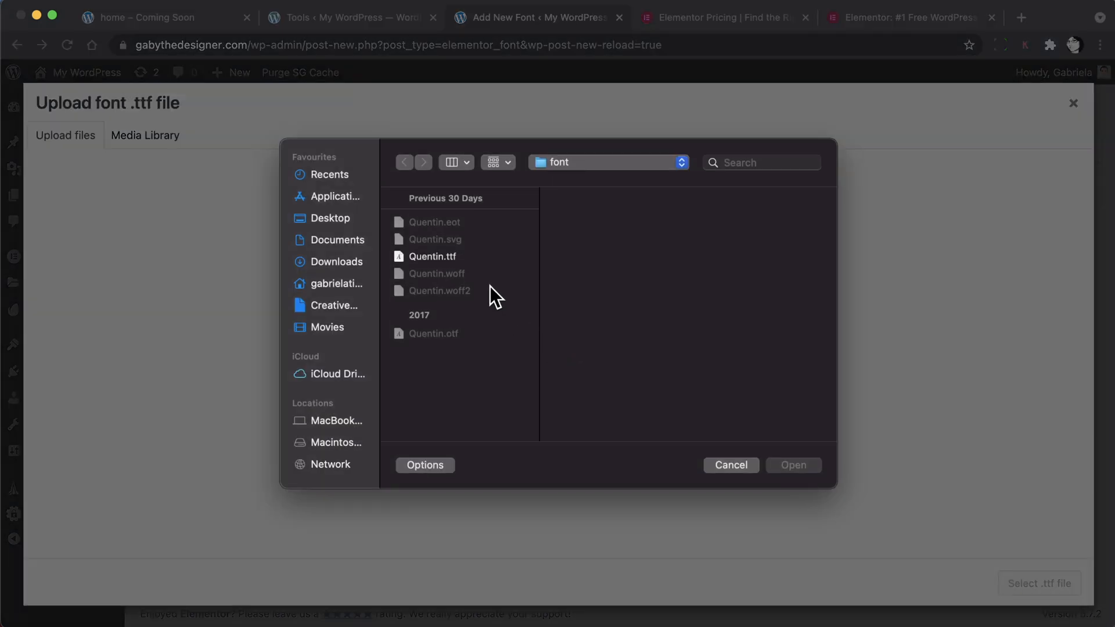
double_click(441, 256)
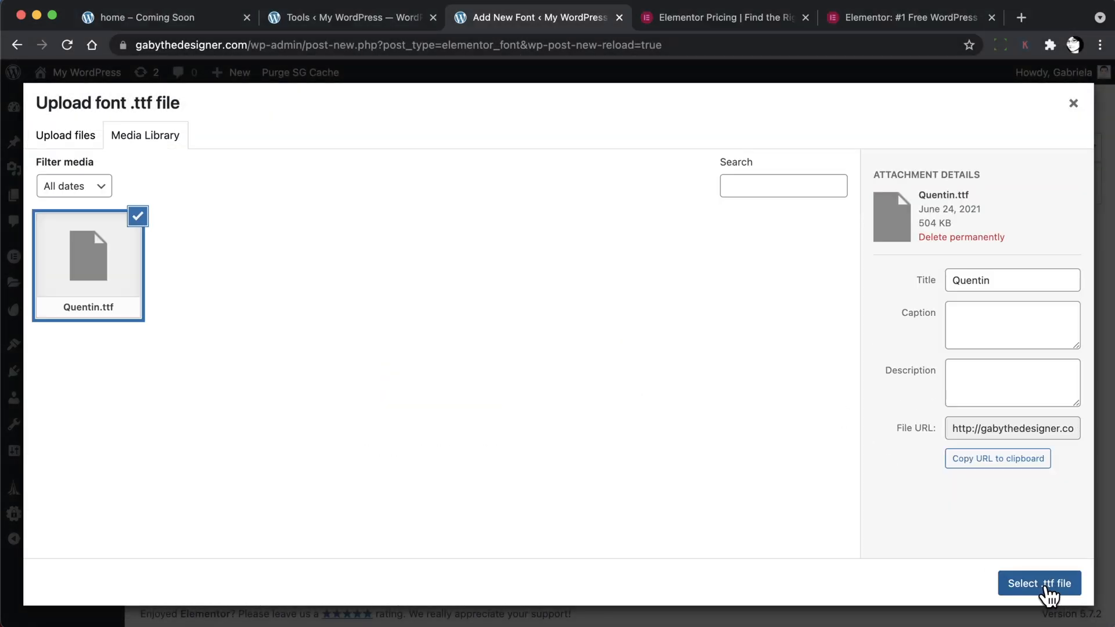
left_click(1044, 584)
Upload Quentin.svg from the font folder as the font variation's SVG file.
left_click(794, 447)
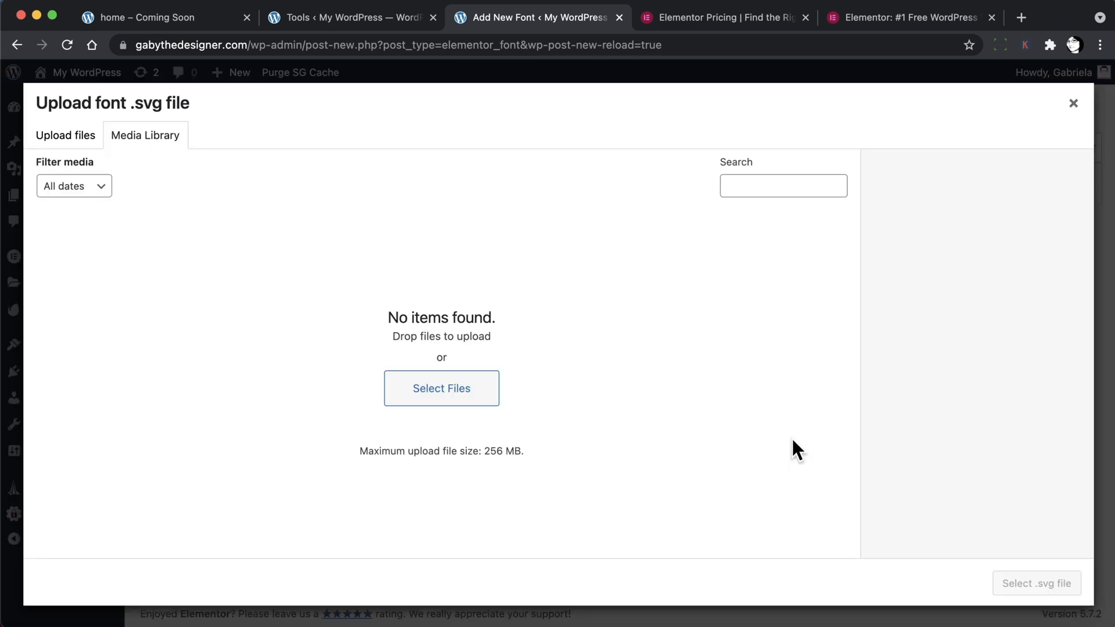
left_click(67, 135)
left_click(581, 352)
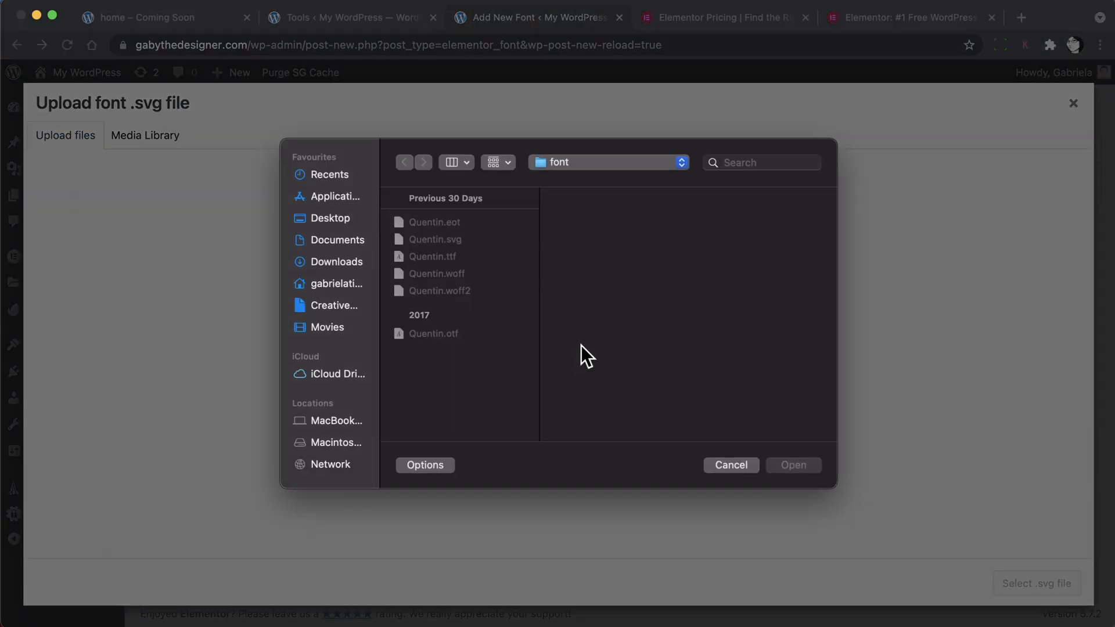
double_click(441, 242)
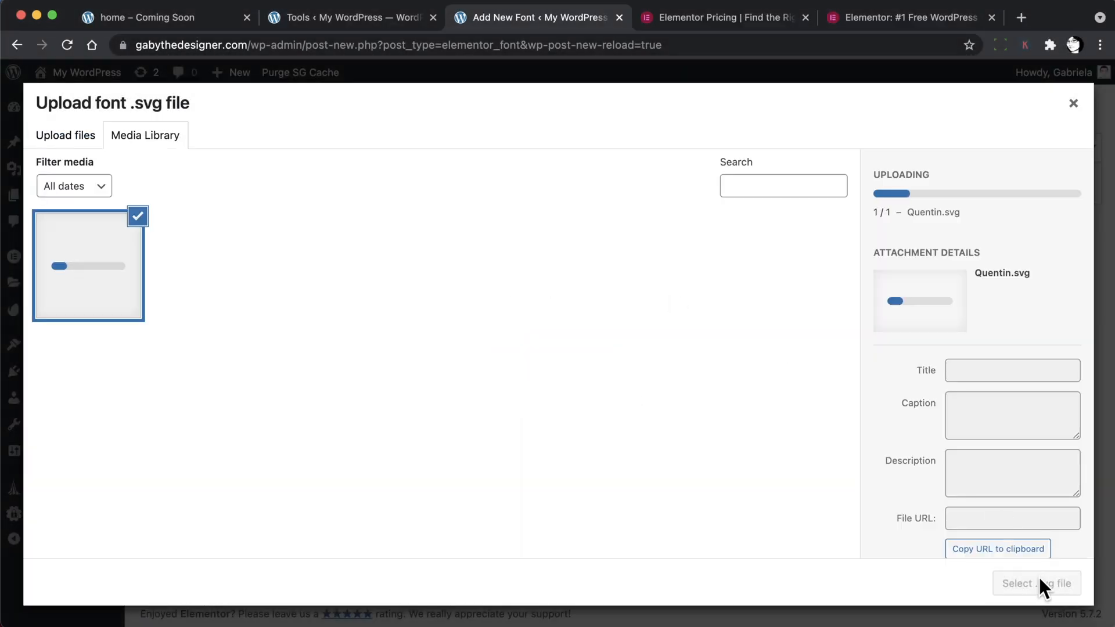
left_click(1040, 581)
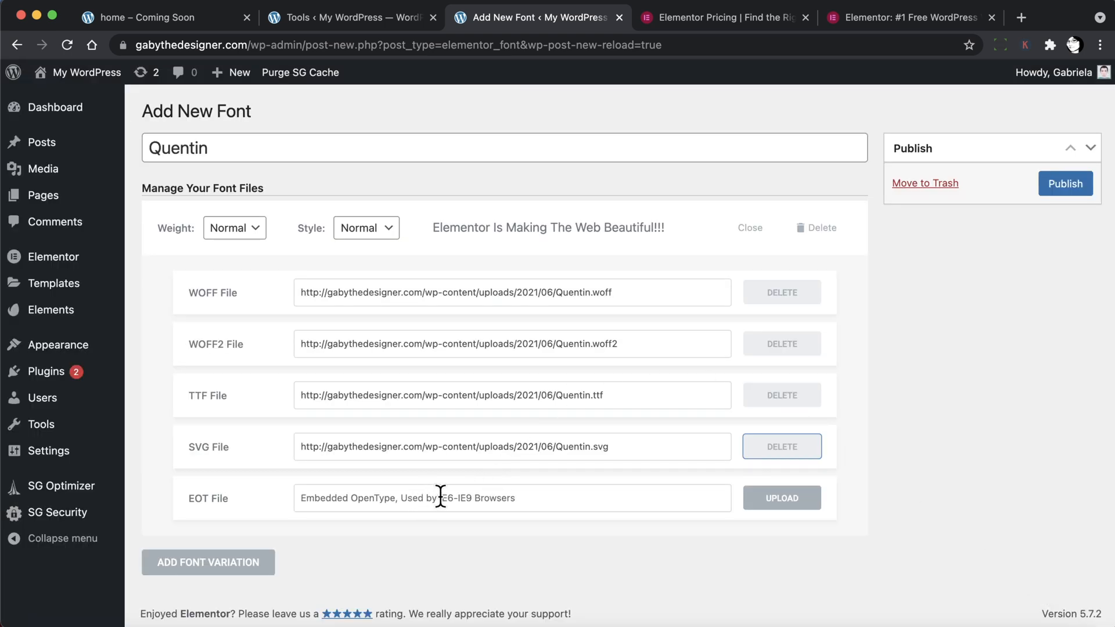
Upload Quentin.eot from the font folder as the font variation's EOT file.
left_click(807, 501)
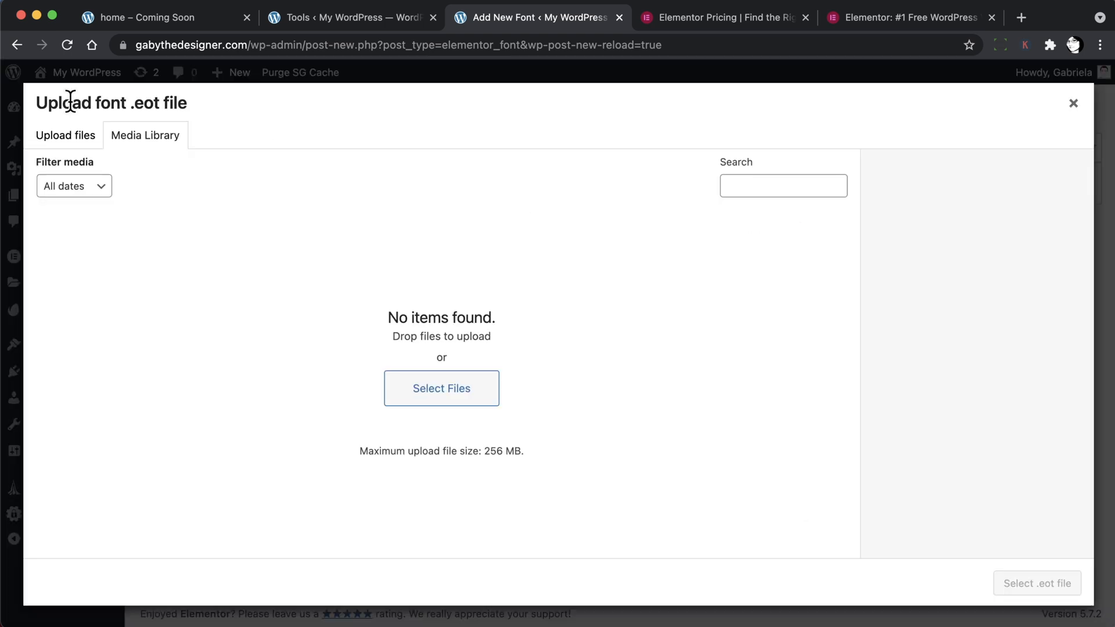
left_click(66, 136)
left_click(515, 349)
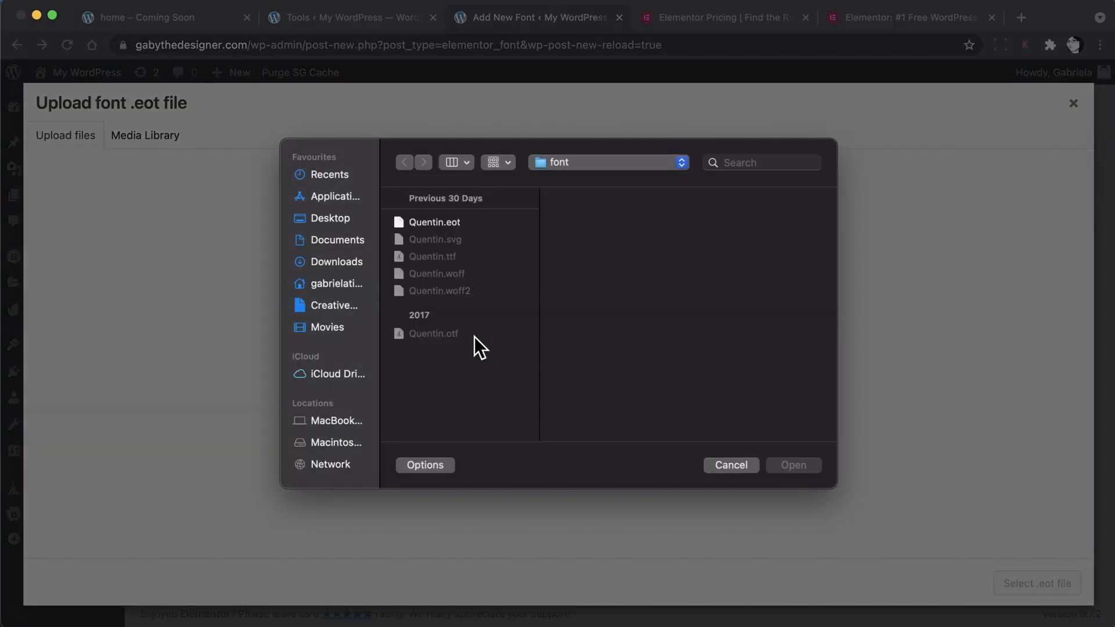
double_click(437, 224)
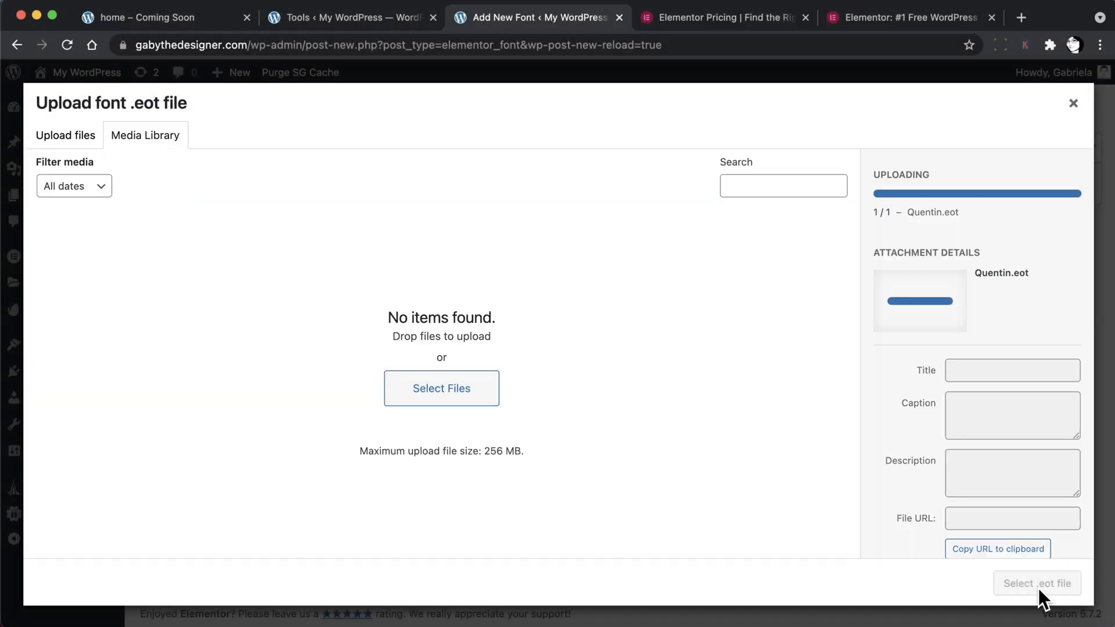
left_click(1035, 584)
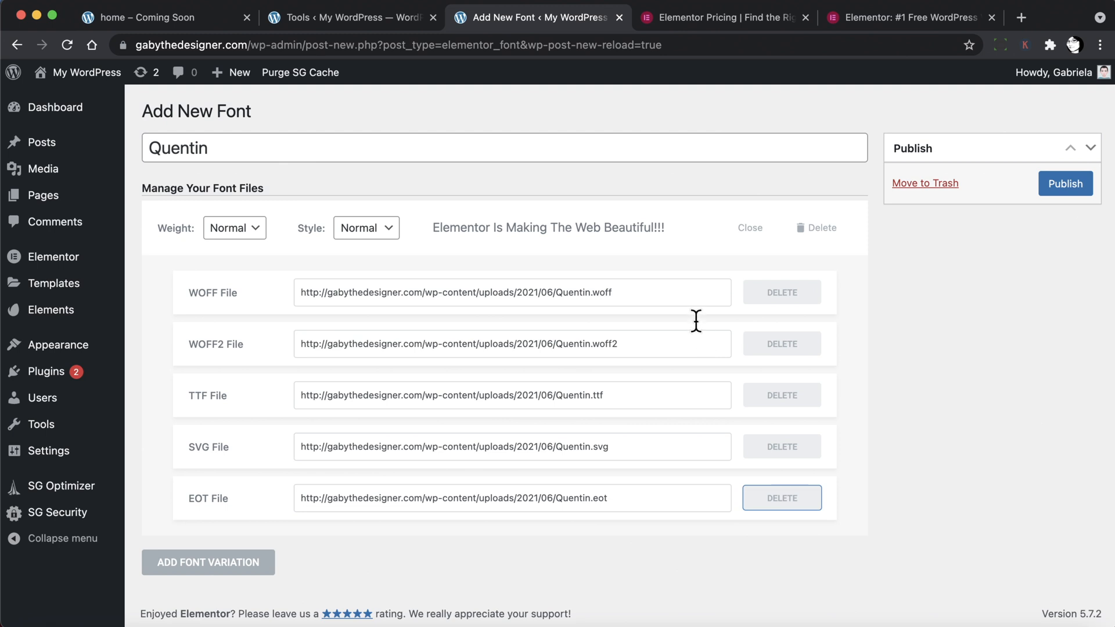
Check the script lettering of the "Exciting" heading on the reference Coming Soon page, then return to the new font.
left_click(213, 17)
left_click_drag(596, 337, 746, 337)
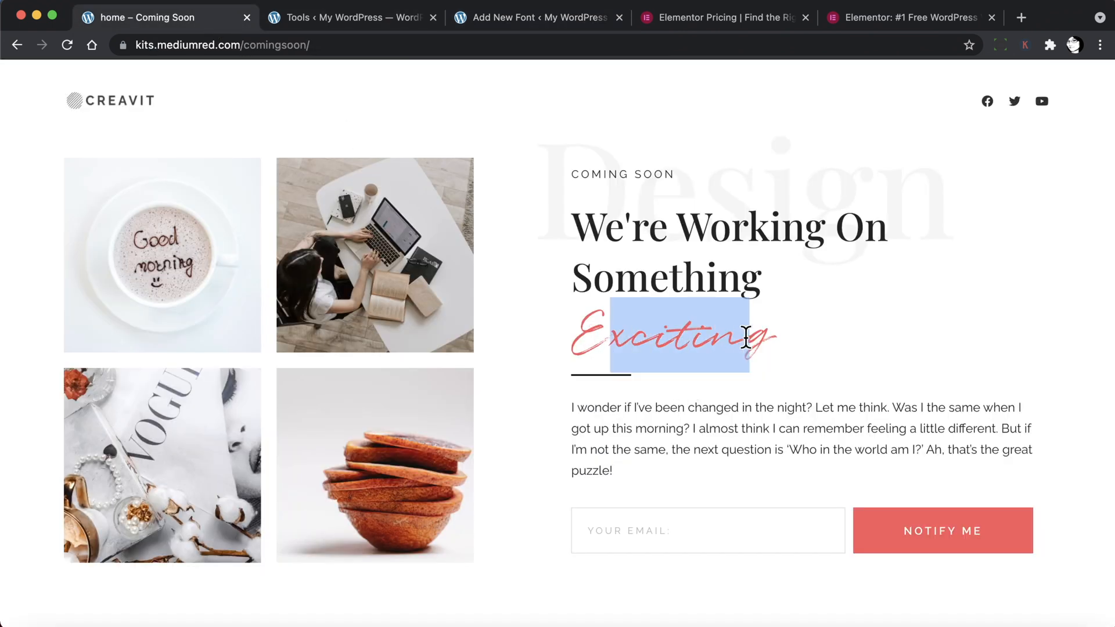
left_click(746, 337)
left_click(557, 18)
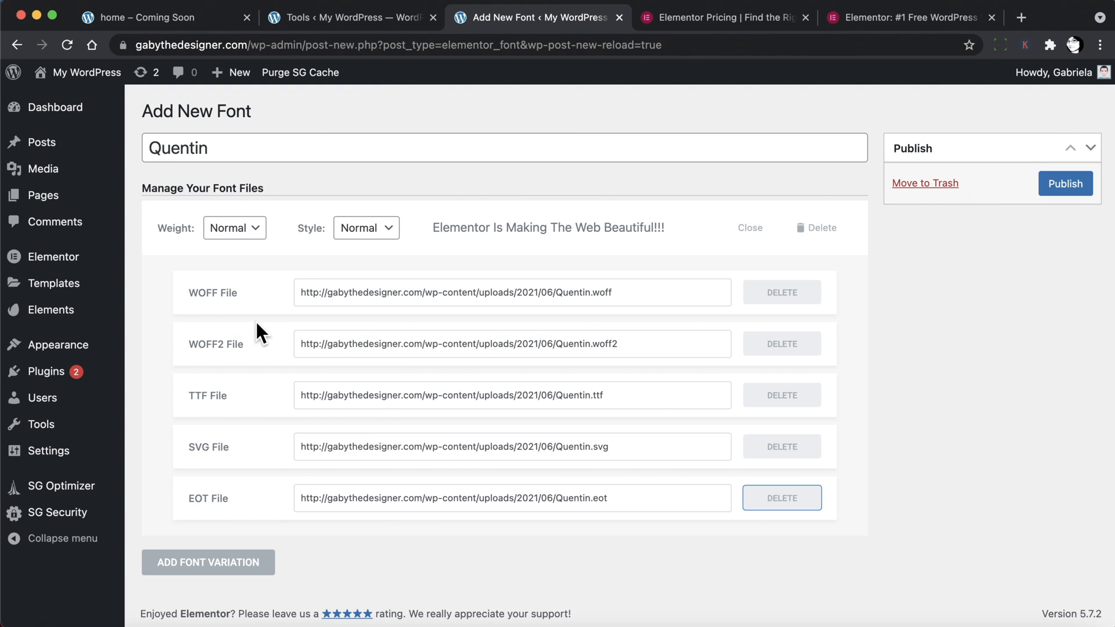
Search Google in a new tab for "woff to eot converter" and look through the results.
key("super+t")
type("goo")
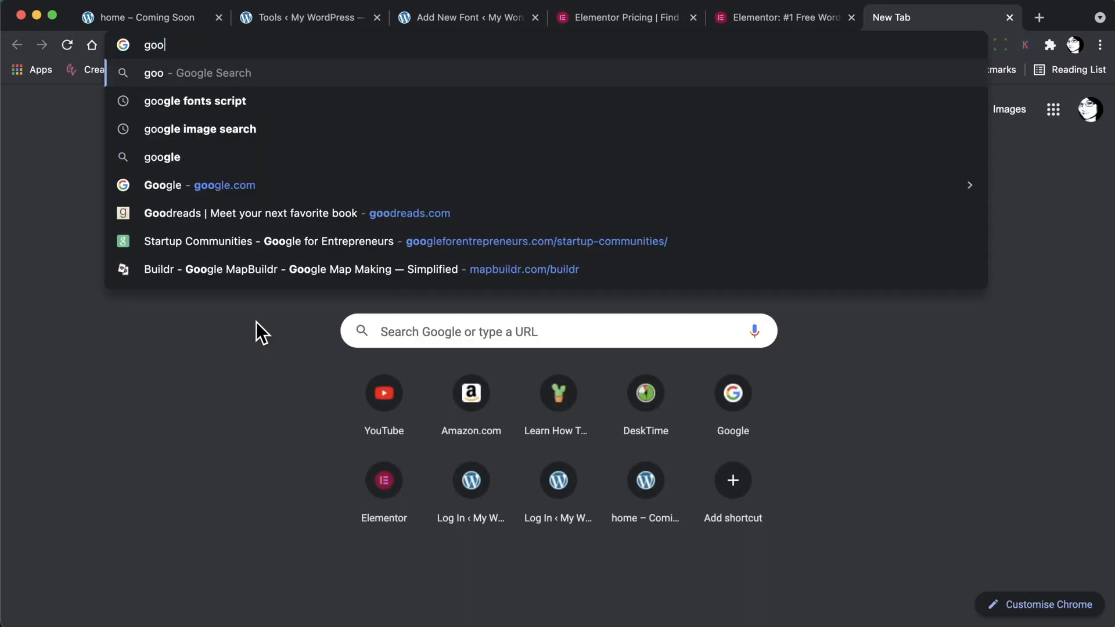
key("BackSpace")
key("BackSpace")
key("BackSpace")
left_click(256, 322)
left_click(523, 340)
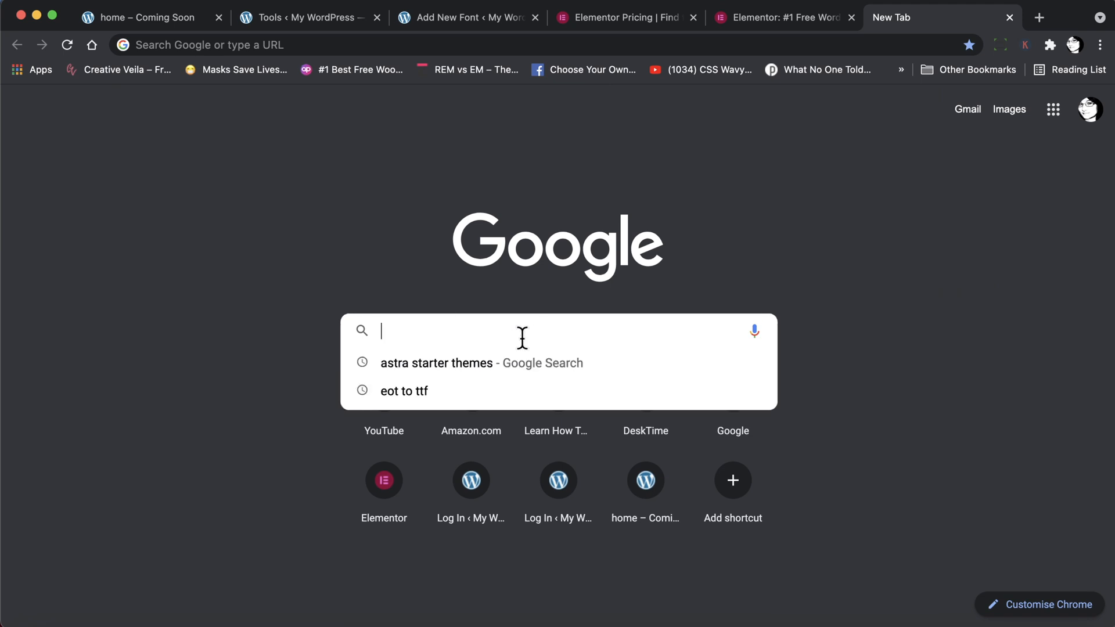
type("woff to")
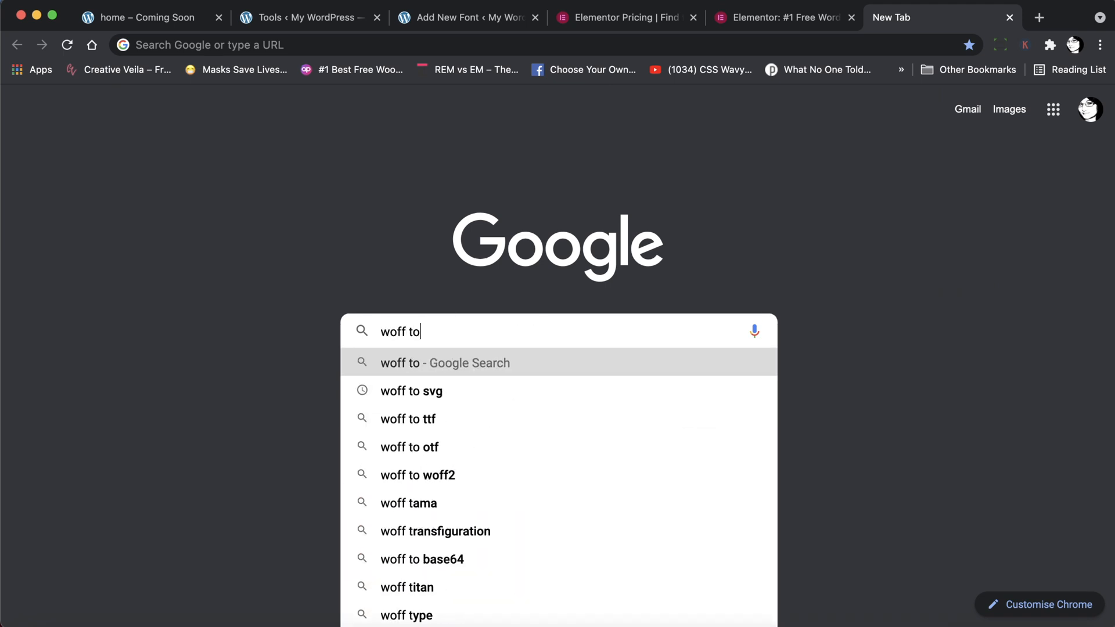
type(" eot")
key("Return")
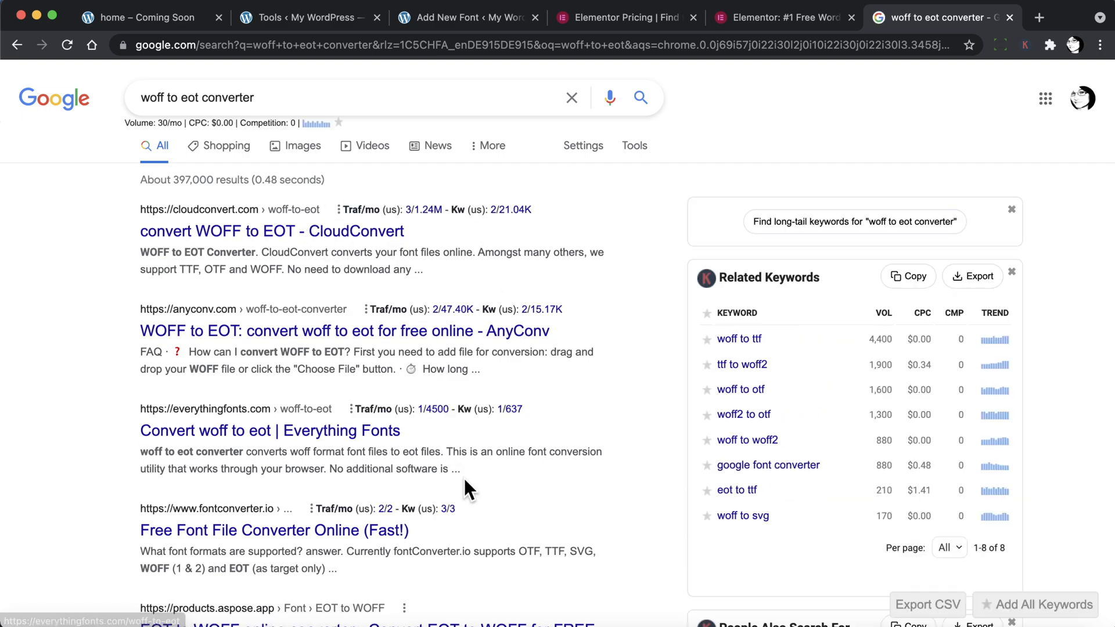
scroll(465, 488, "down", 2)
scroll(465, 480, "down", 5)
scroll(464, 480, "up", 8)
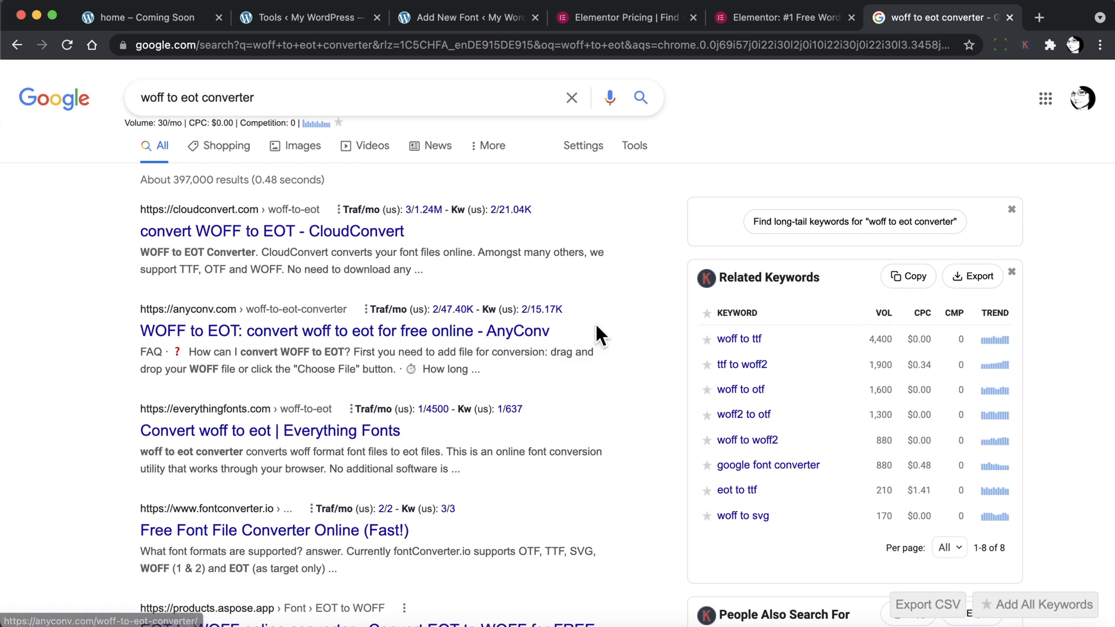
Publish the Quentin custom font and open the saved Coming Soon template for editing with Elementor.
left_click(509, 21)
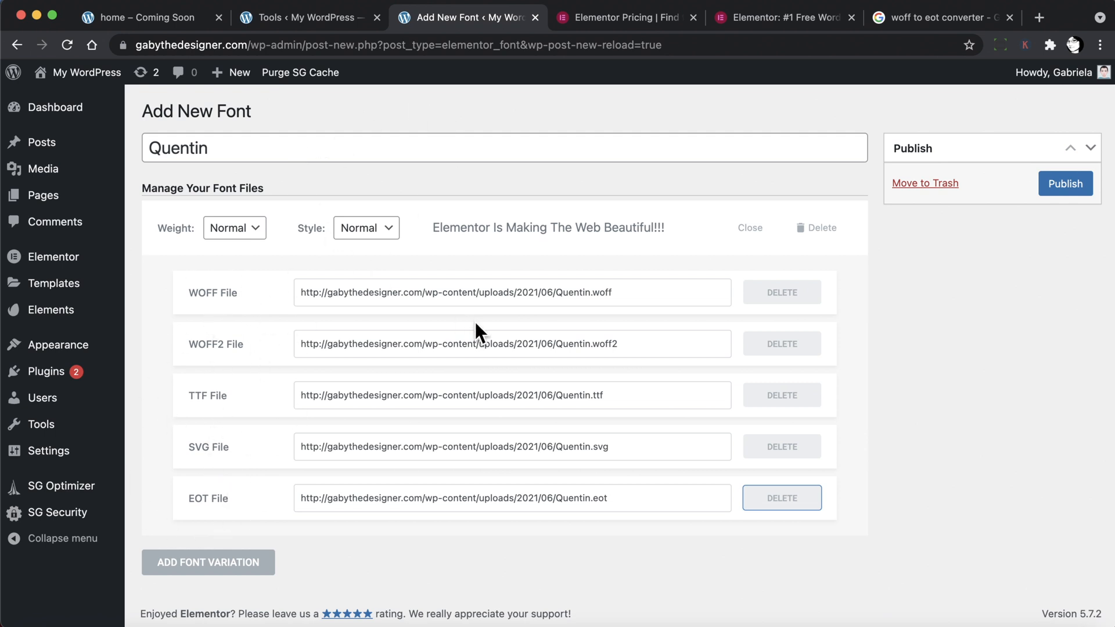
left_click(1060, 185)
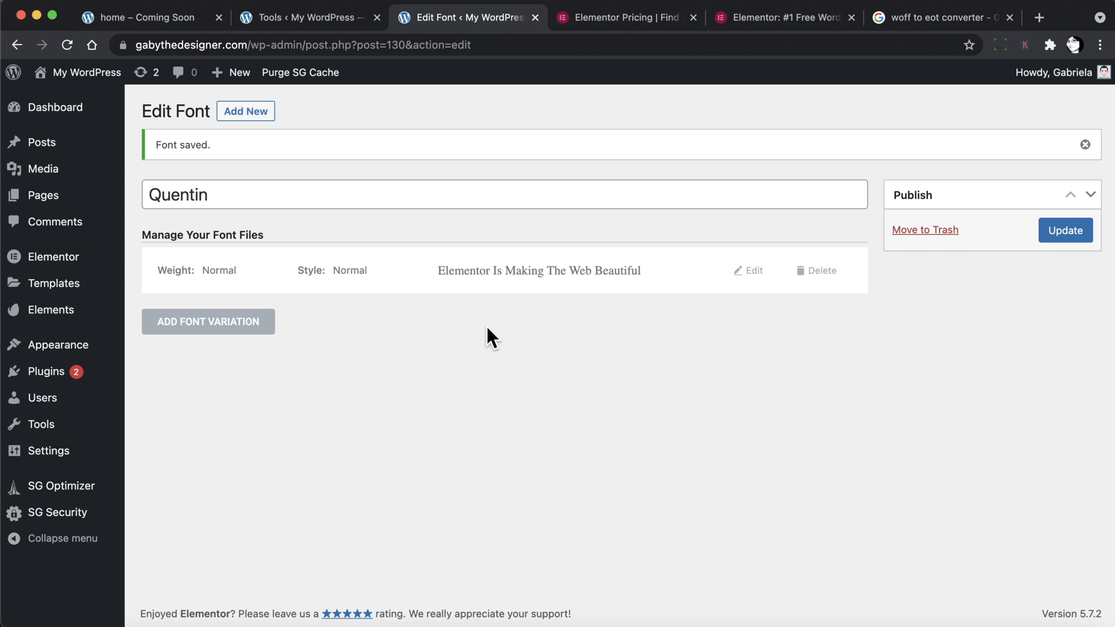
left_click(61, 281)
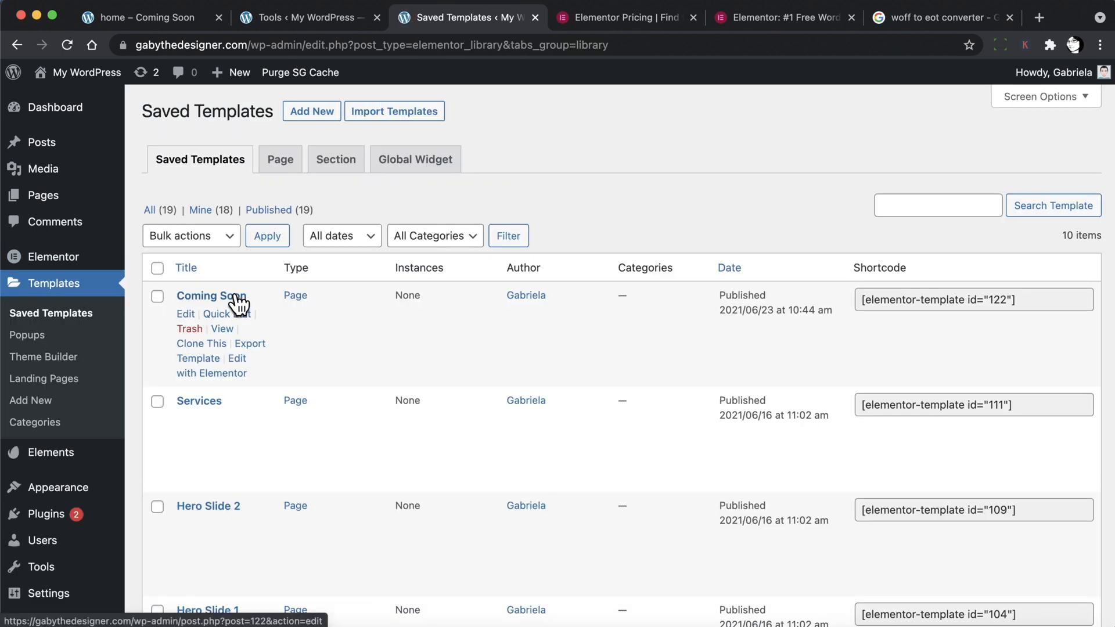
left_click(231, 375)
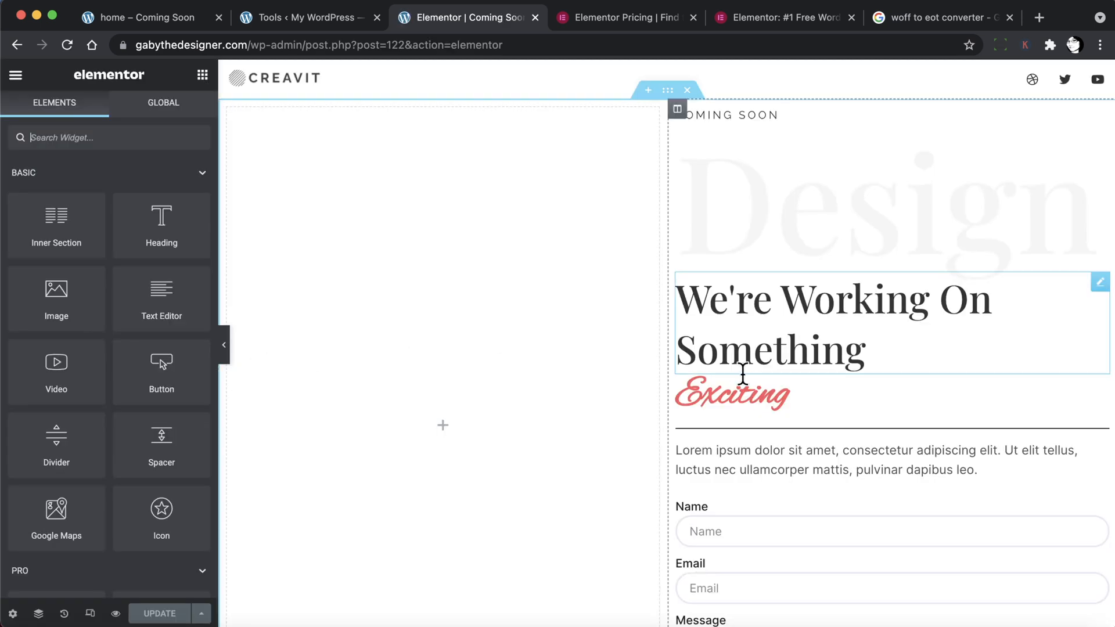
Change the "Exciting" heading's typography family to the custom font Quentin.
left_click(747, 400)
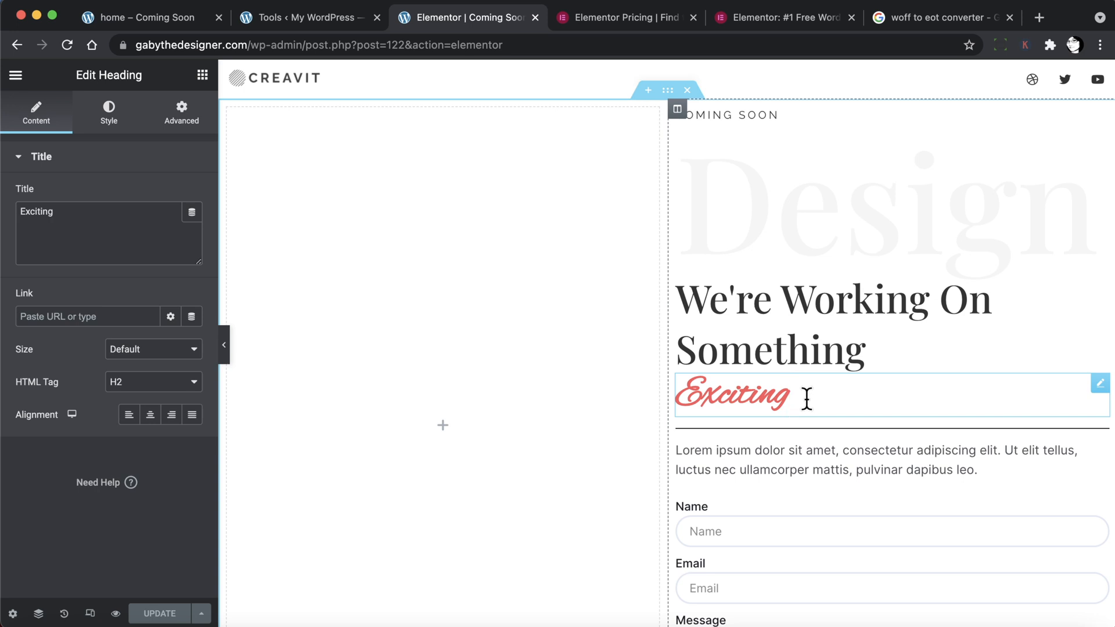
left_click(107, 117)
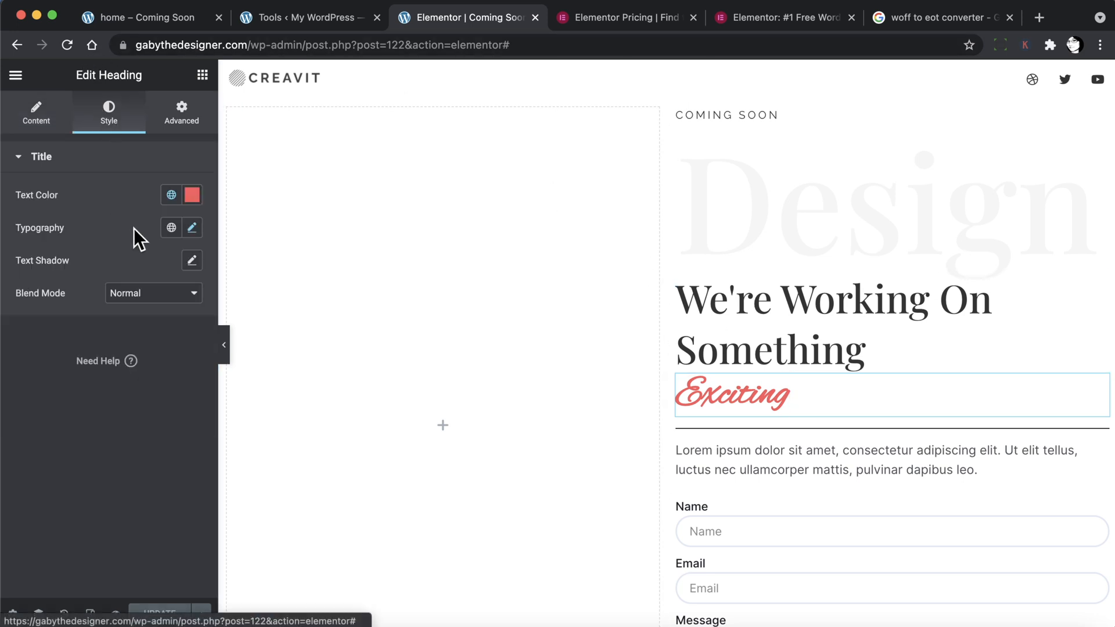
left_click(191, 228)
left_click(150, 302)
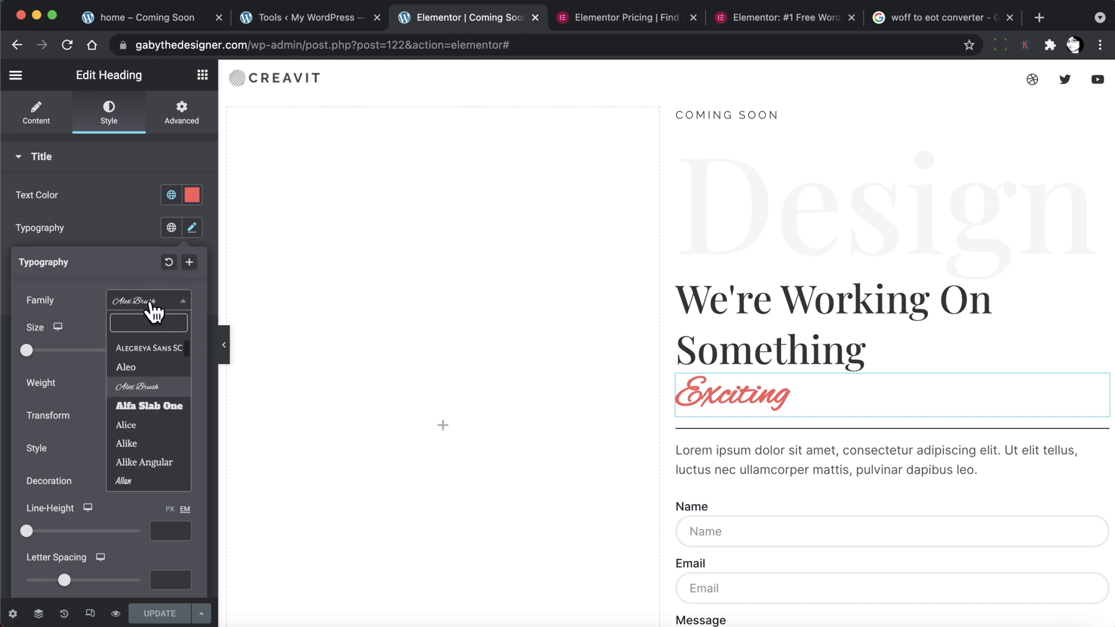
type("quent")
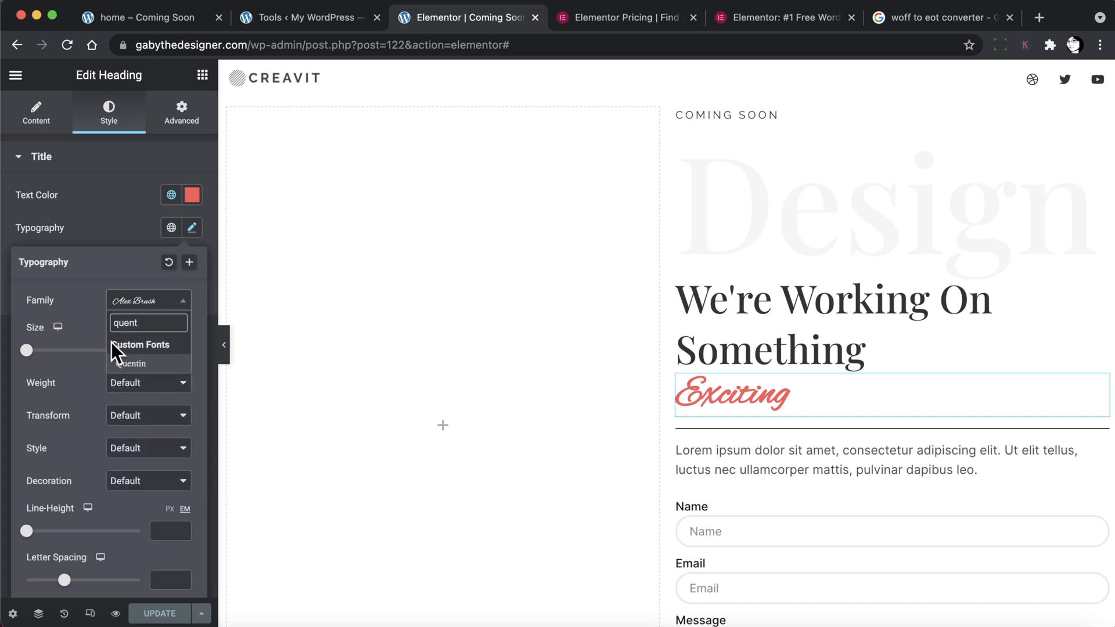
left_click(131, 364)
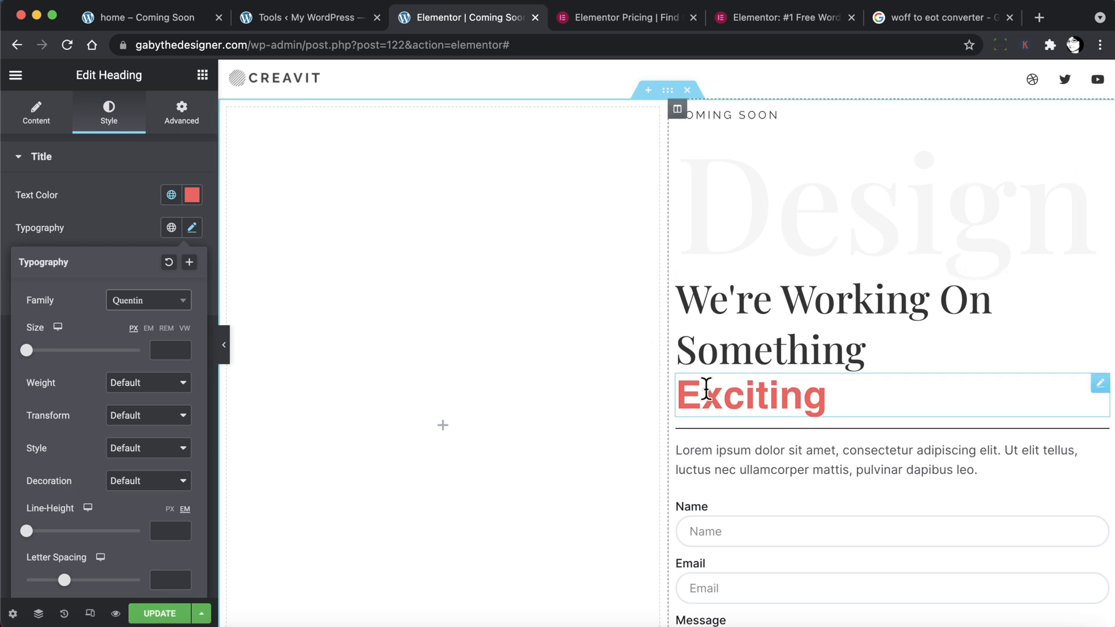
Compare with the reference page and set the "Exciting" heading's font size to 67 px and line height to 1.3 em.
left_click(139, 20)
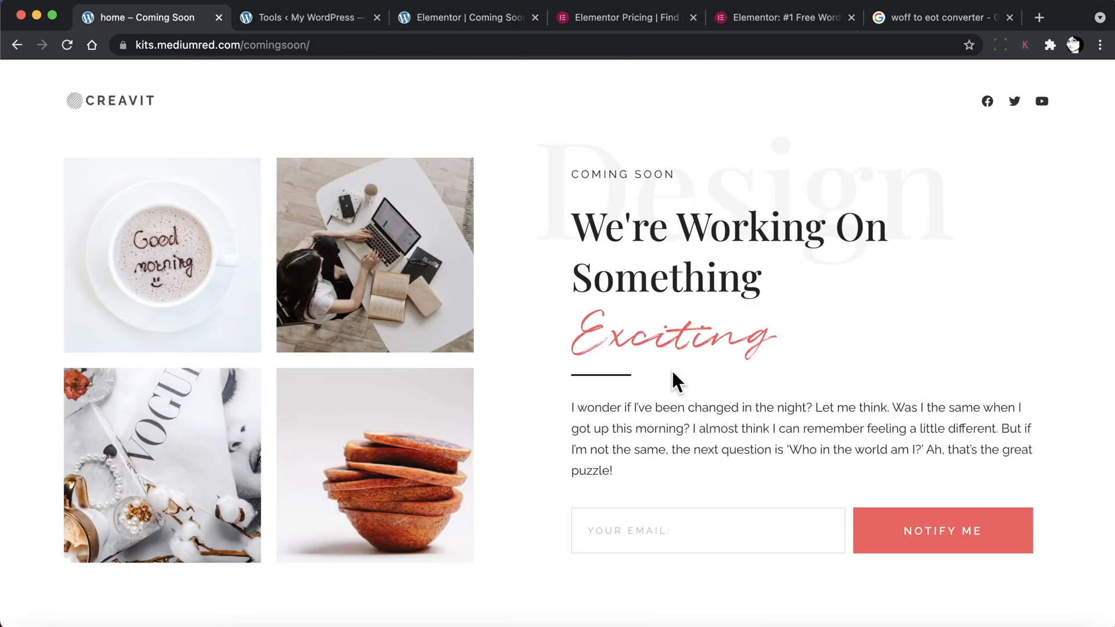
left_click(482, 24)
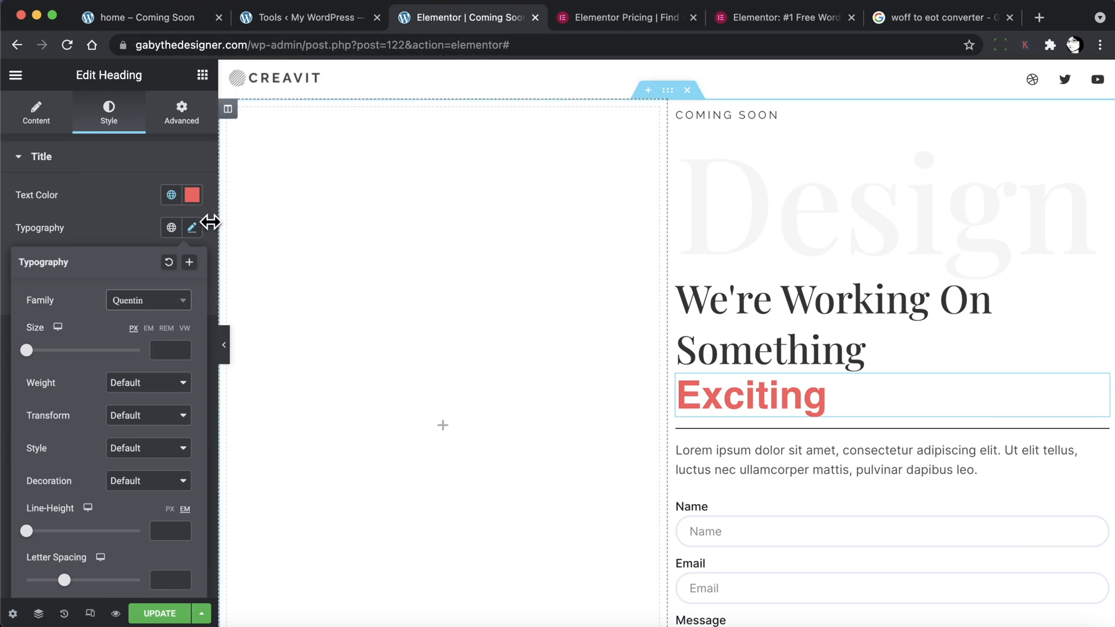
type("67")
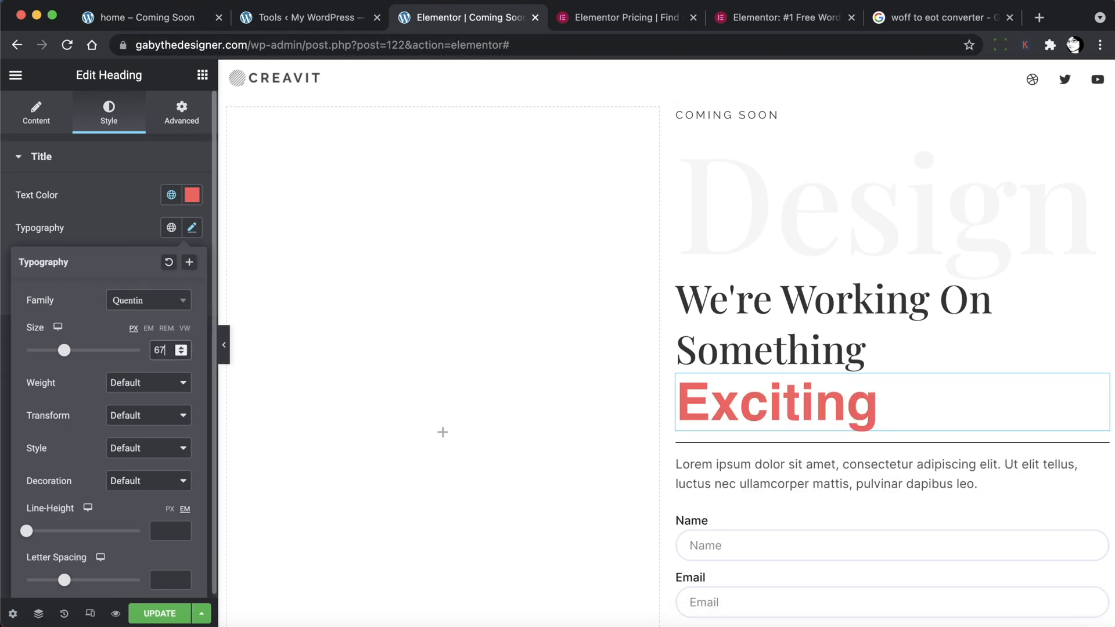
left_click(161, 530)
type("1.3")
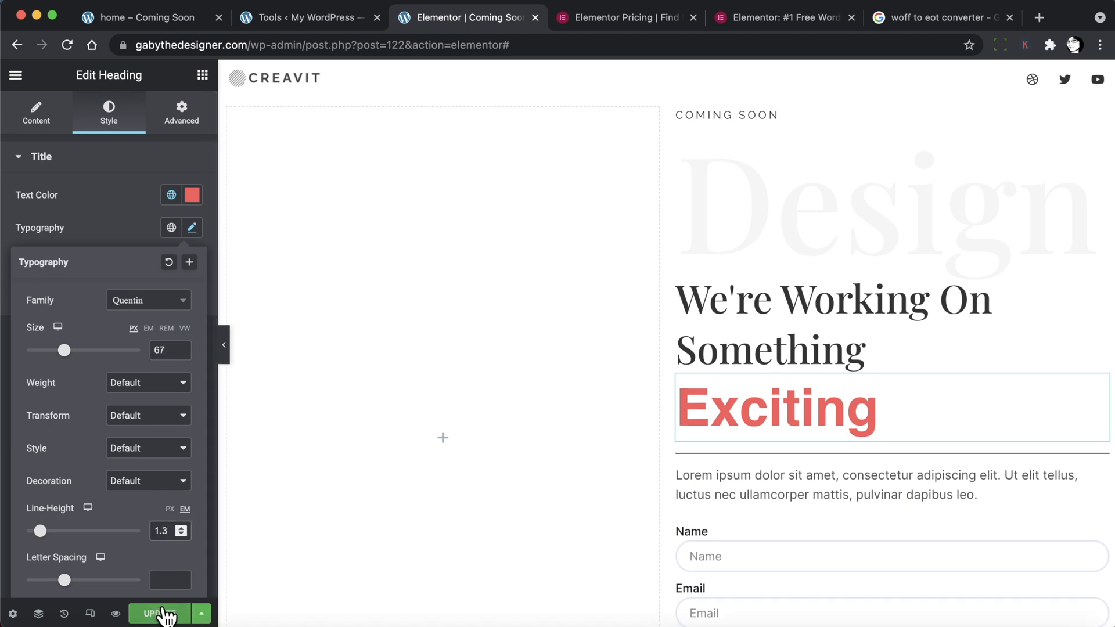
Update the Coming Soon template, preview it in the browser, and return to the Elementor editor.
left_click(162, 614)
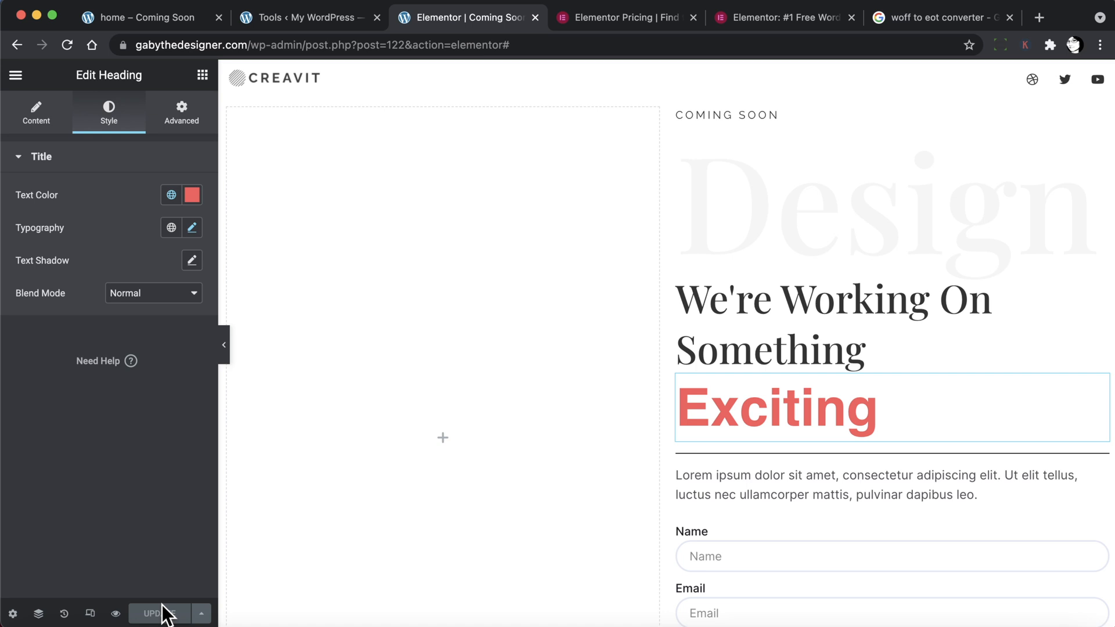
left_click(116, 614)
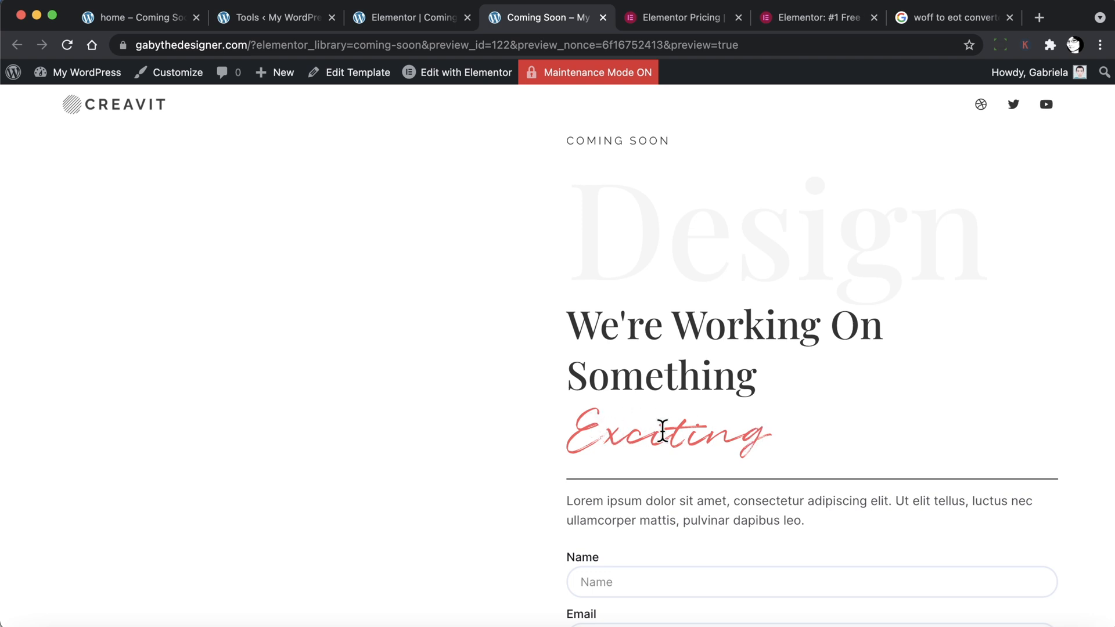
left_click(416, 22)
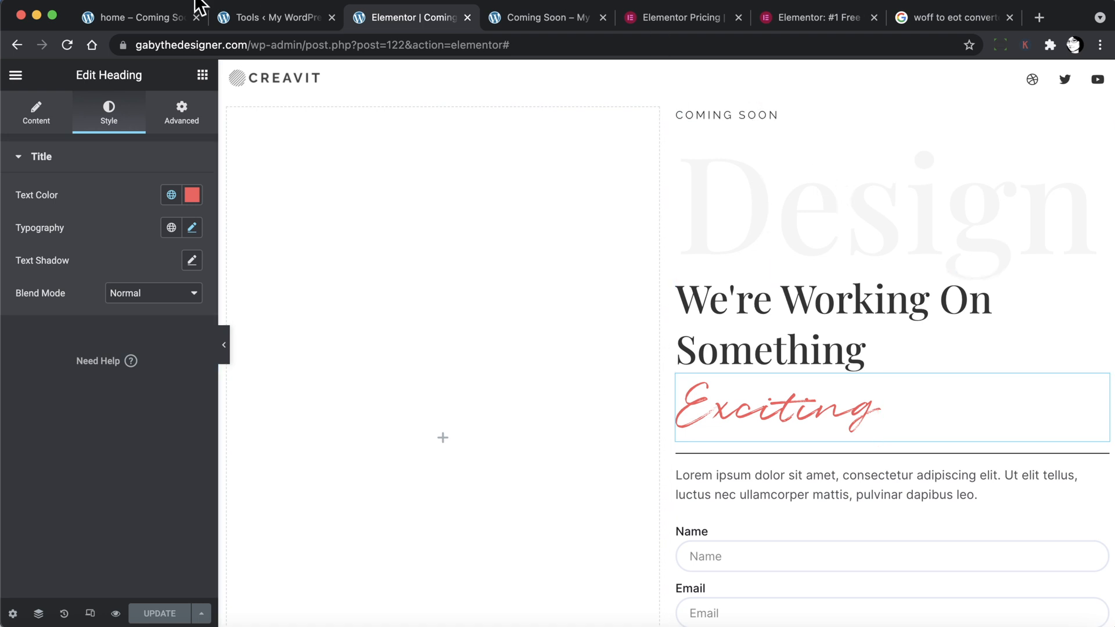
Examine how the large pale "Design" text sits behind the headings on the reference page.
left_click(139, 17)
left_click_drag(544, 190, 966, 200)
left_click(956, 211)
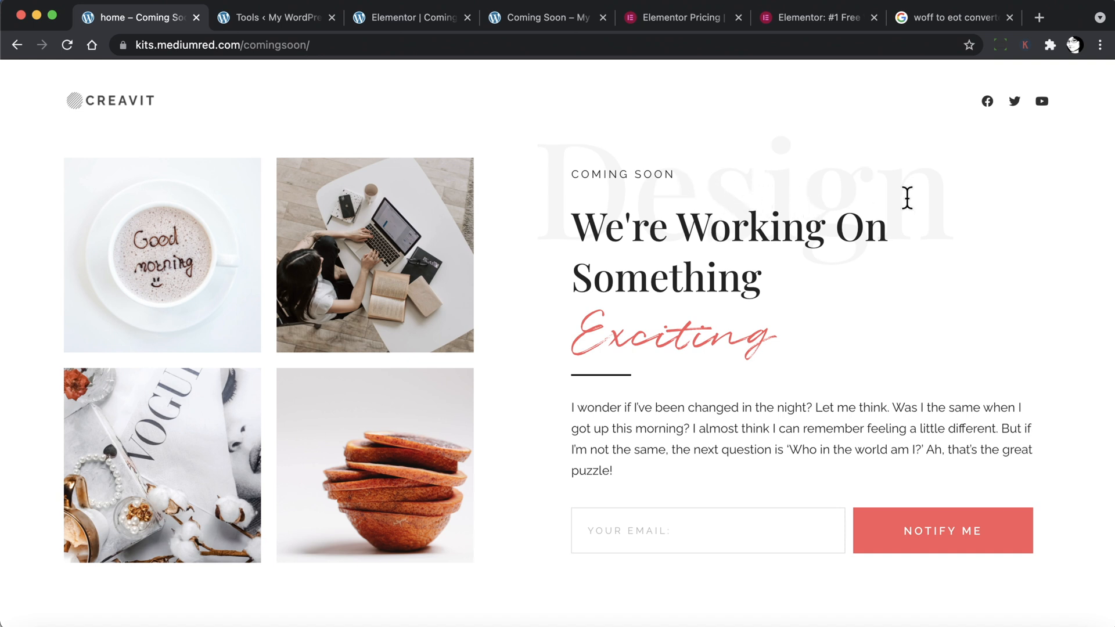
Return to the Elementor editor and examine the order of the text column's headings in the Navigator, ending with "Coming Soon" selected.
left_click(528, 21)
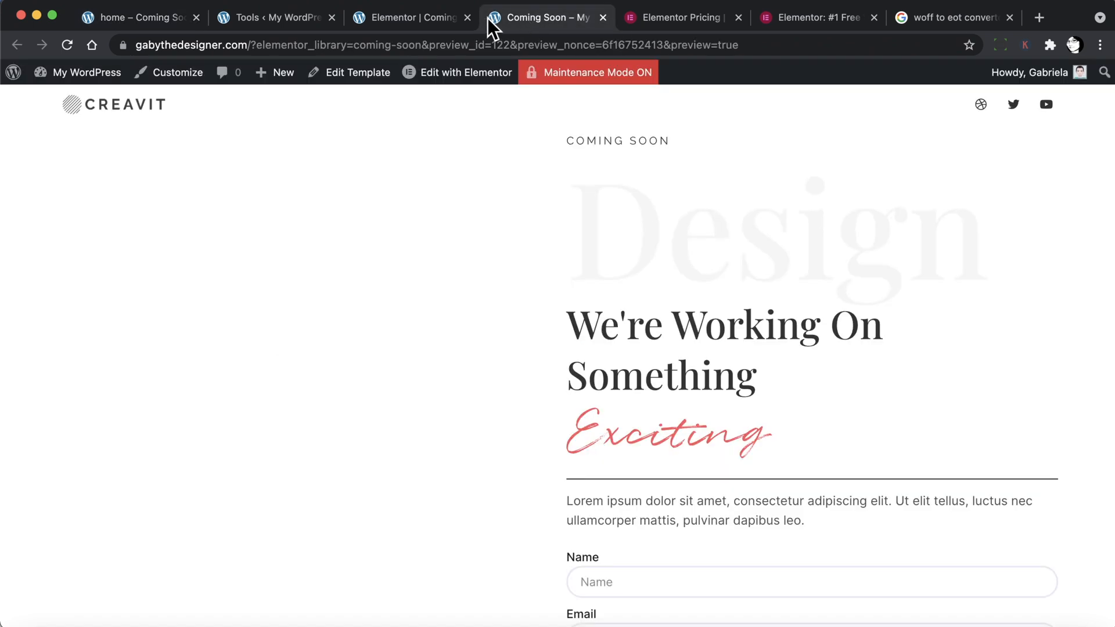
left_click(442, 18)
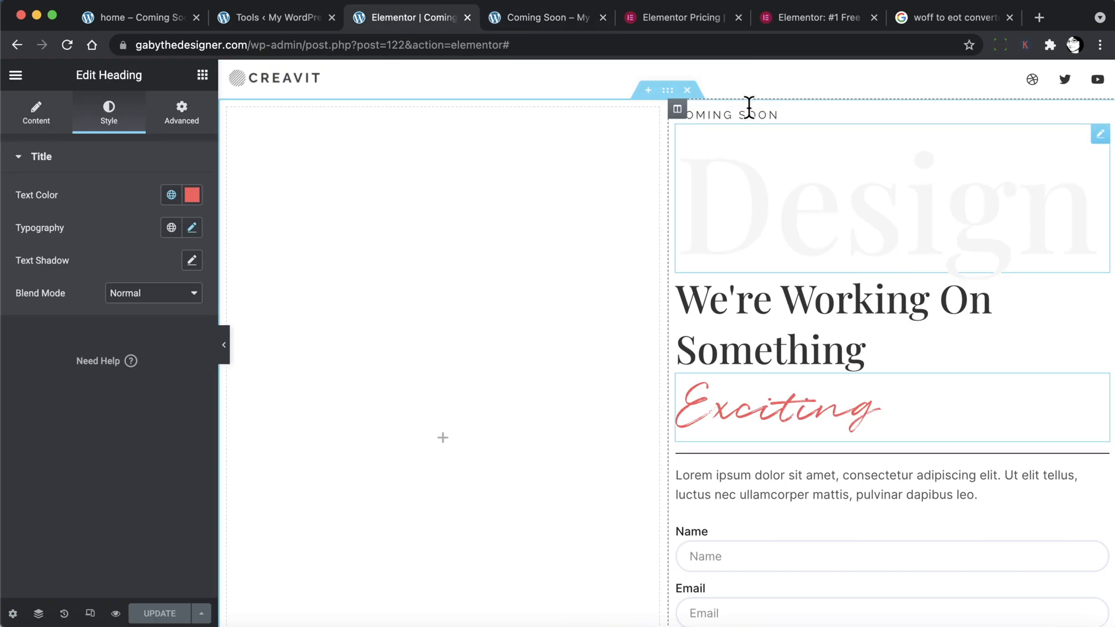
left_click(764, 107)
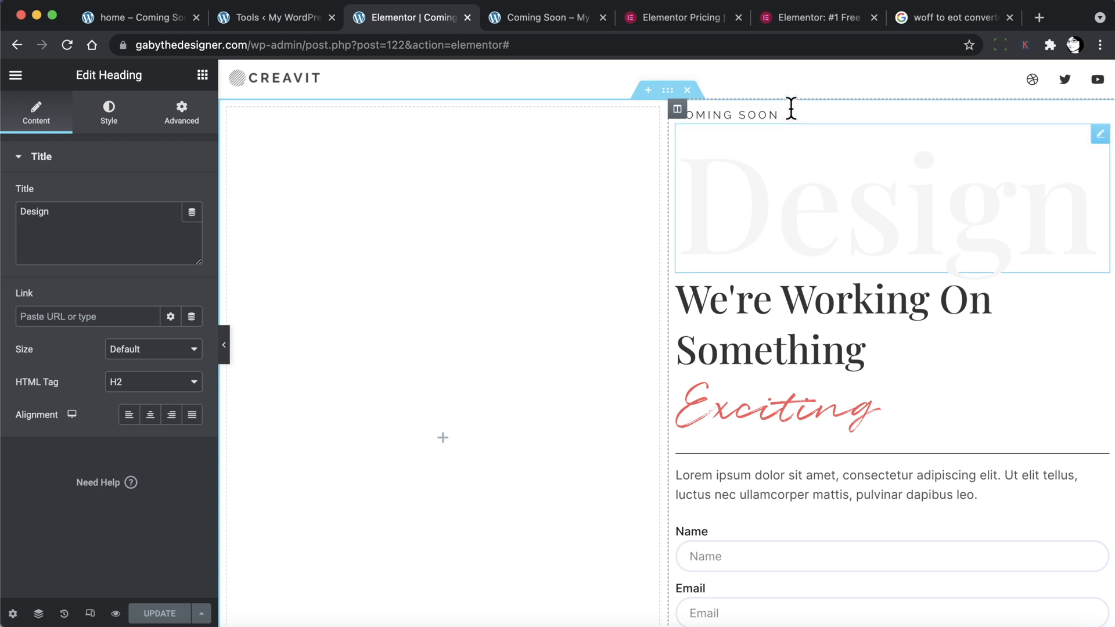
right_click(779, 144)
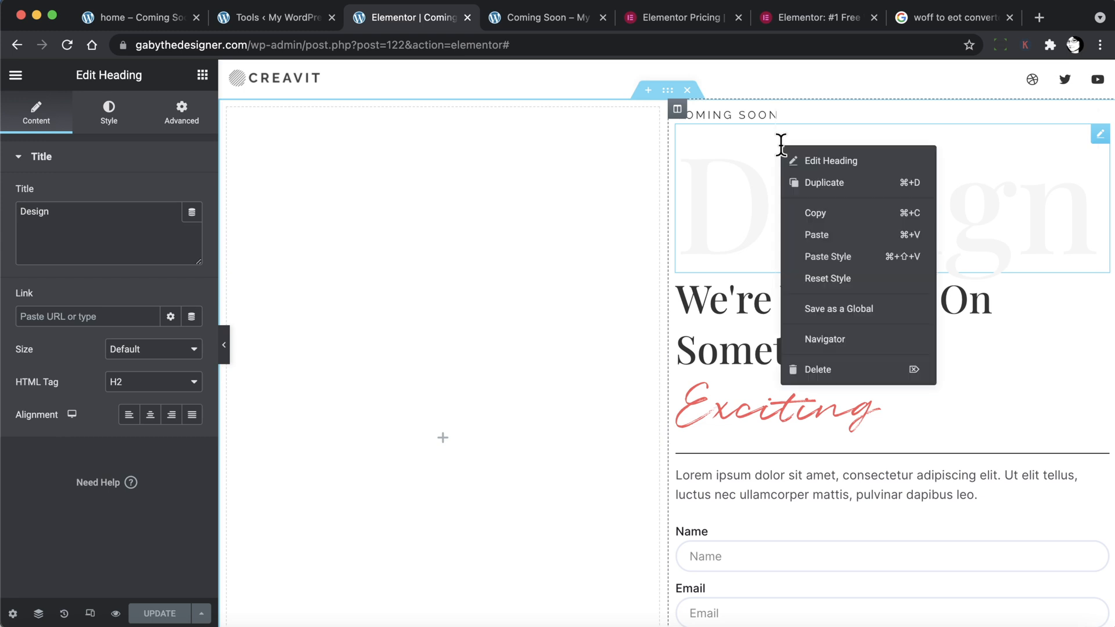
left_click(849, 348)
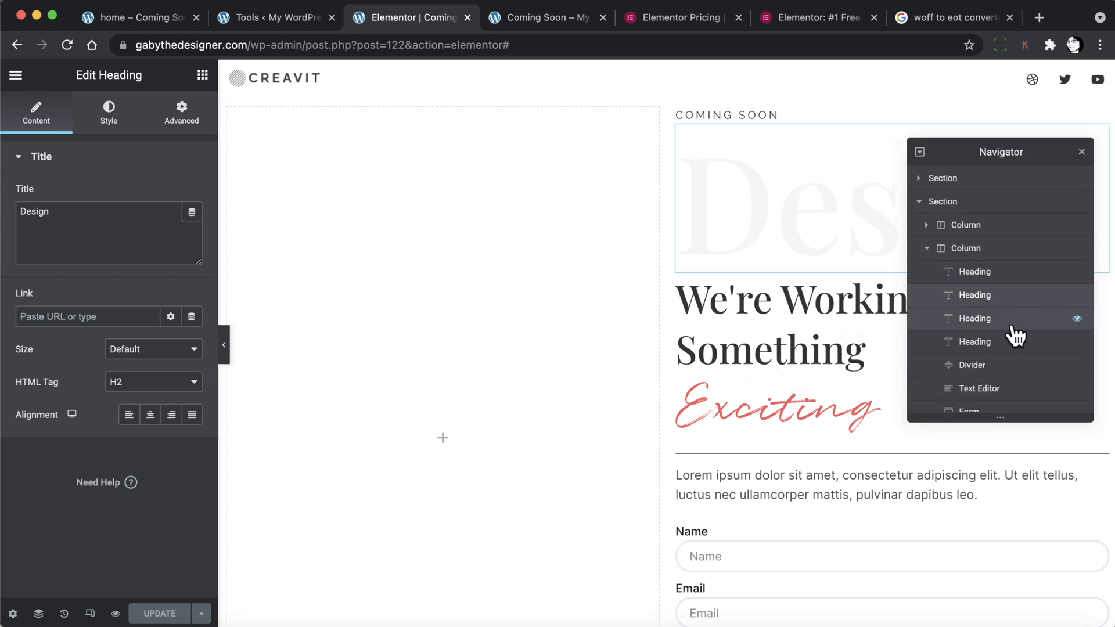
left_click(1007, 272)
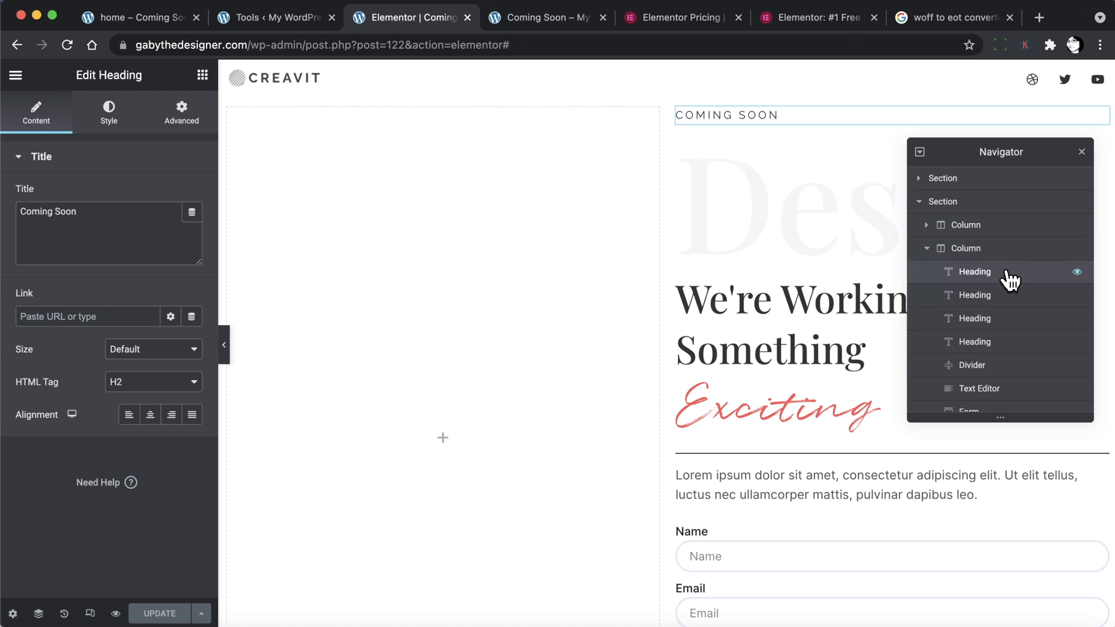
left_click(1003, 297)
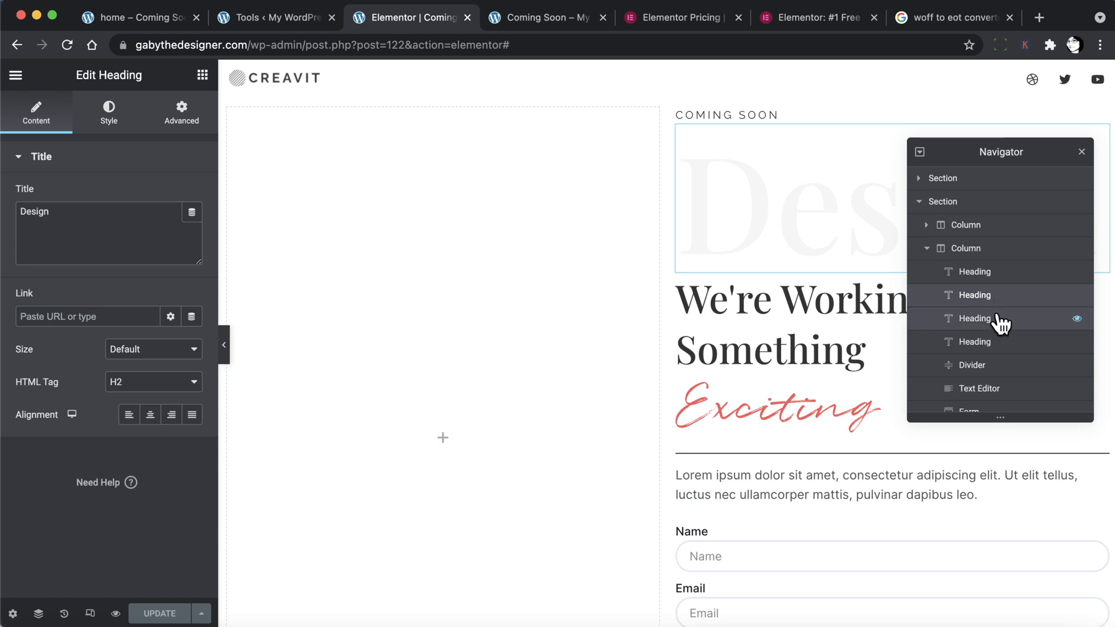
left_click(998, 319)
left_click(994, 343)
left_click(992, 320)
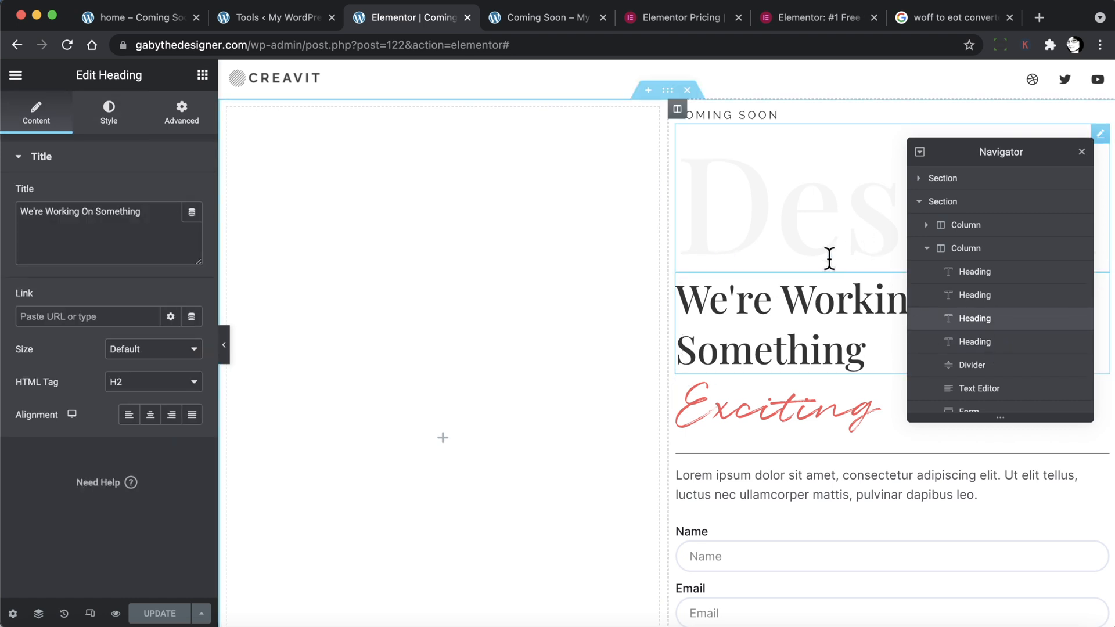
left_click(937, 296)
left_click(1001, 272)
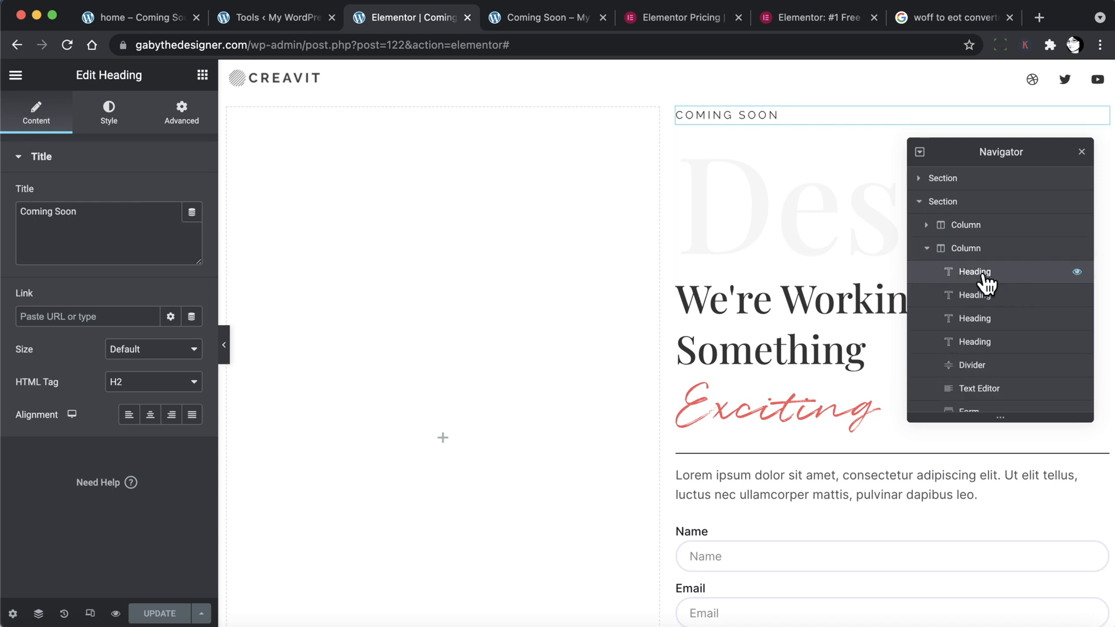
left_click(1082, 153)
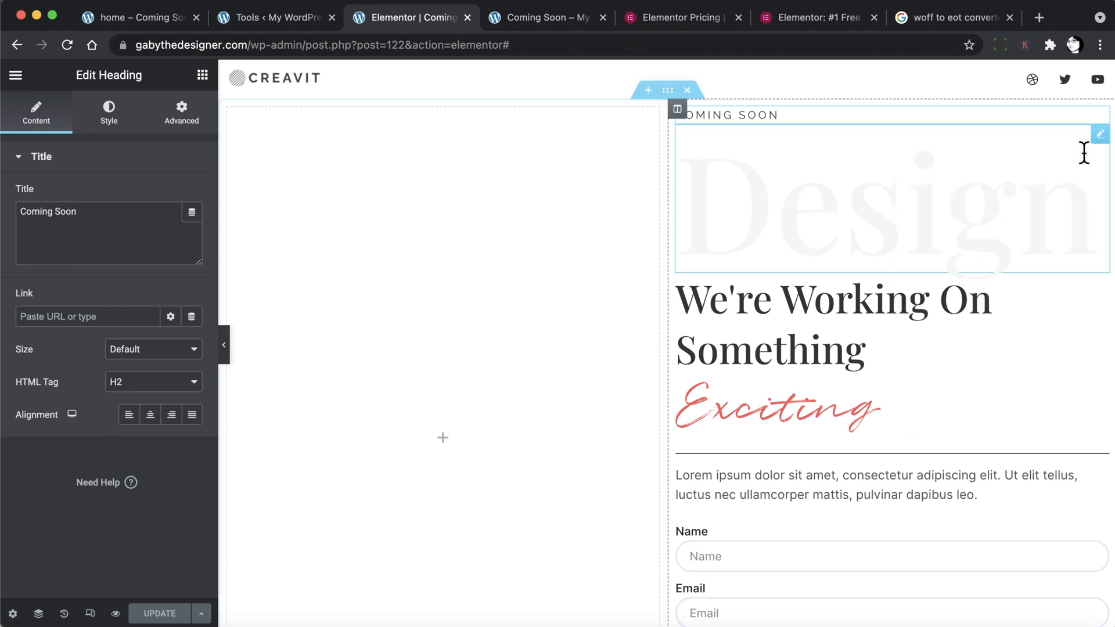
Try a linked margin of 10 px on all sides of the "Coming Soon" heading and clear it.
left_click(189, 125)
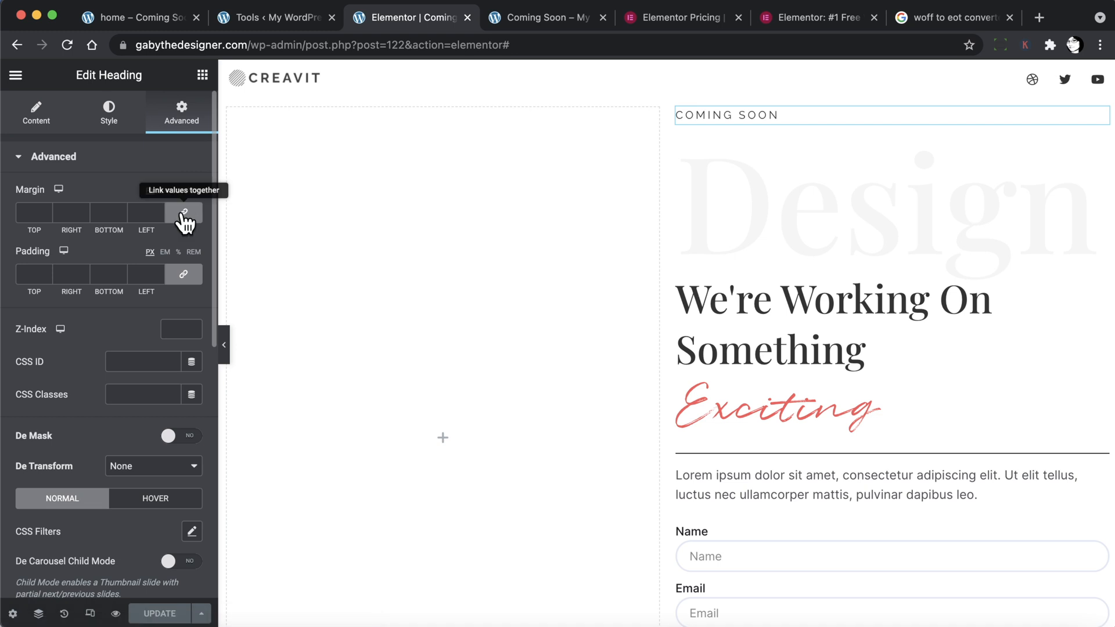
left_click(141, 214)
type("10")
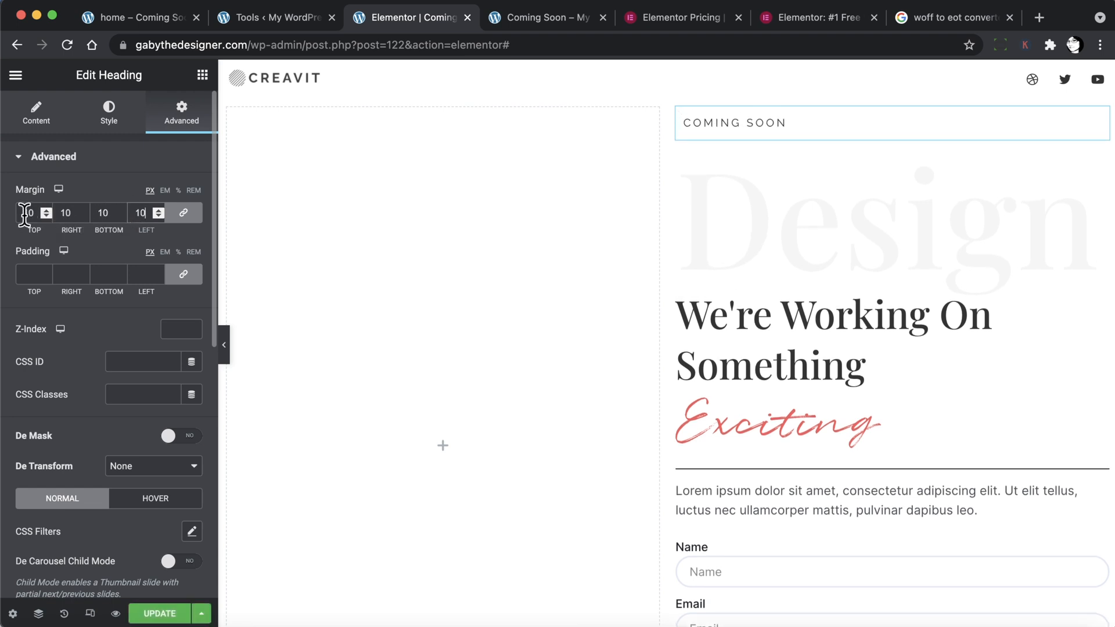
key("BackSpace")
key("BackSpace")
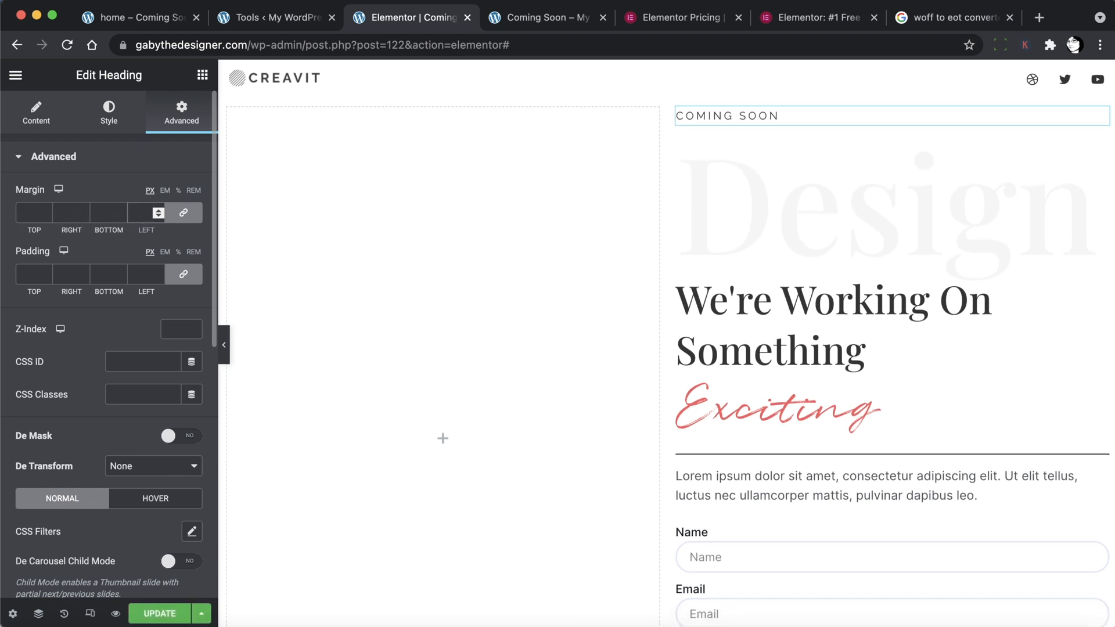
Unlink the "Coming Soon" heading's margins and set its top margin to 60 px, bottom margin to -60 px and Z-index to 1.
left_click(186, 215)
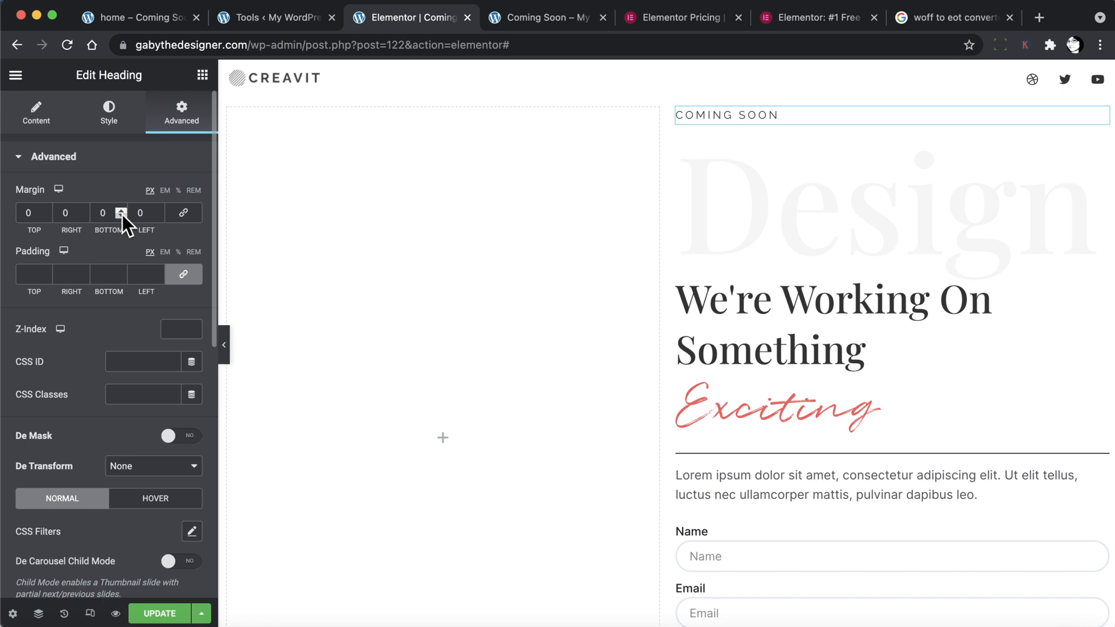
left_click_drag(122, 215, 122, 215)
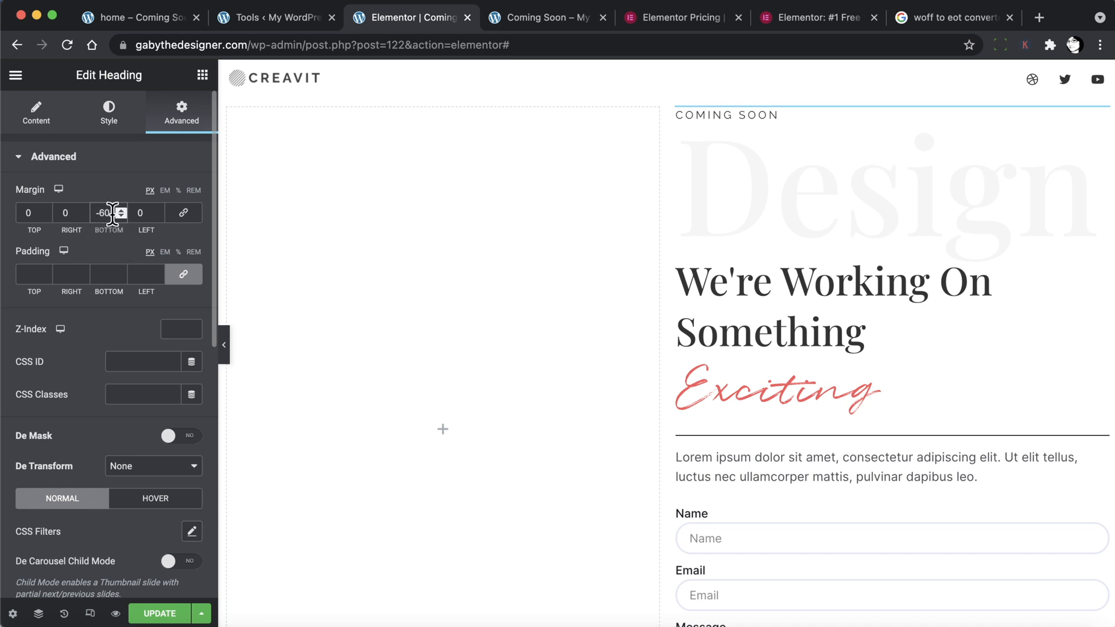
left_click_drag(34, 214, 8, 220)
type("60")
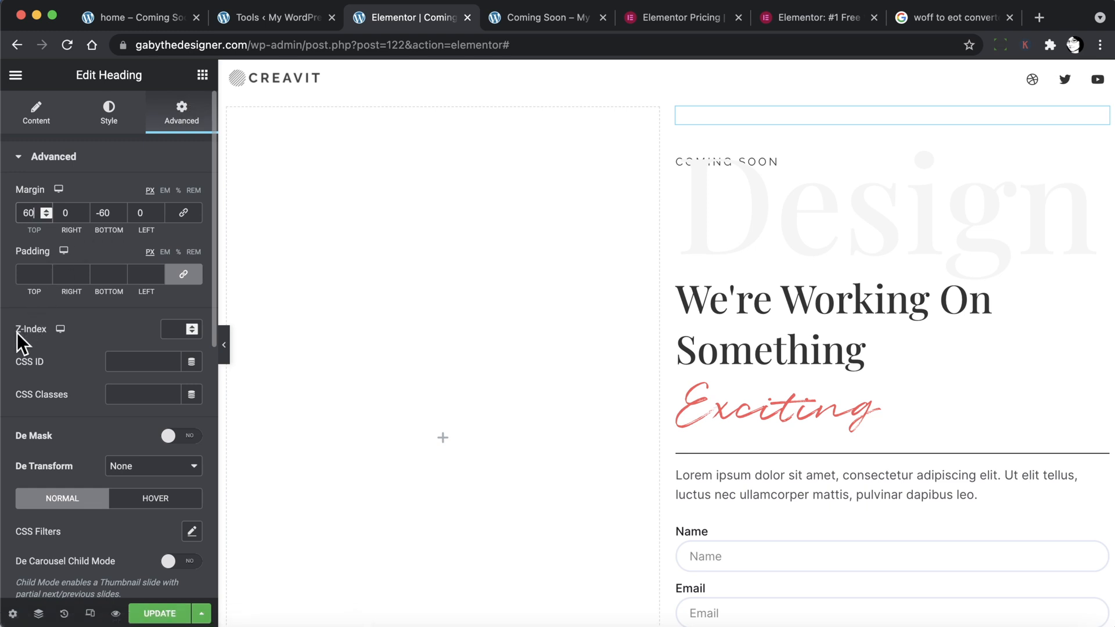
left_click(171, 329)
type("1")
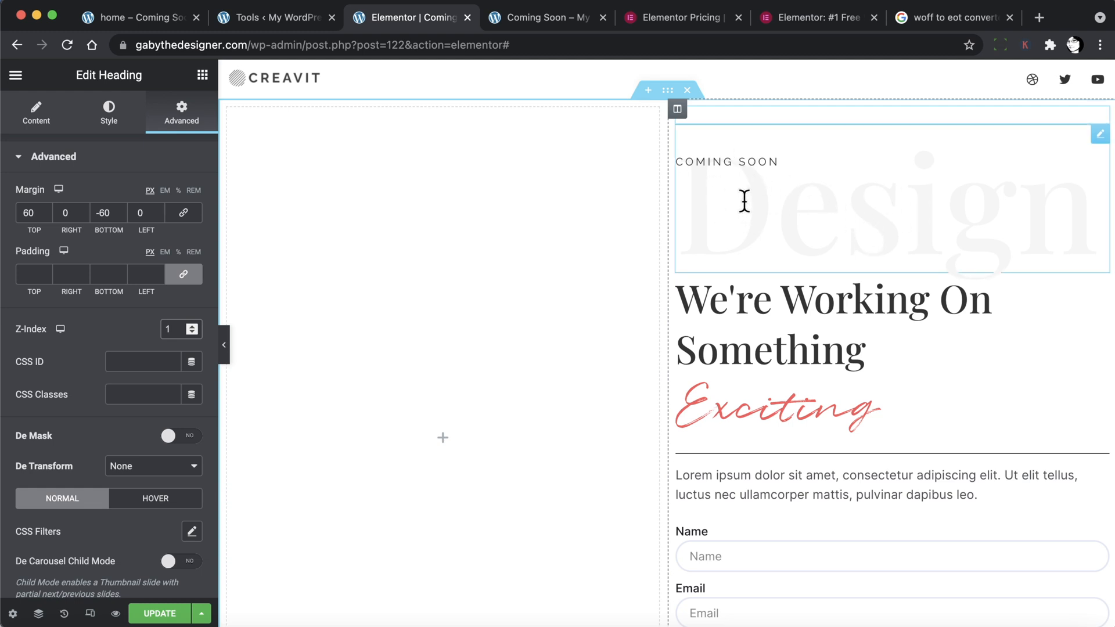
Shift the "Coming Soon" heading further down with a top margin of 80 px and a bottom margin of -100 px.
left_click(101, 214)
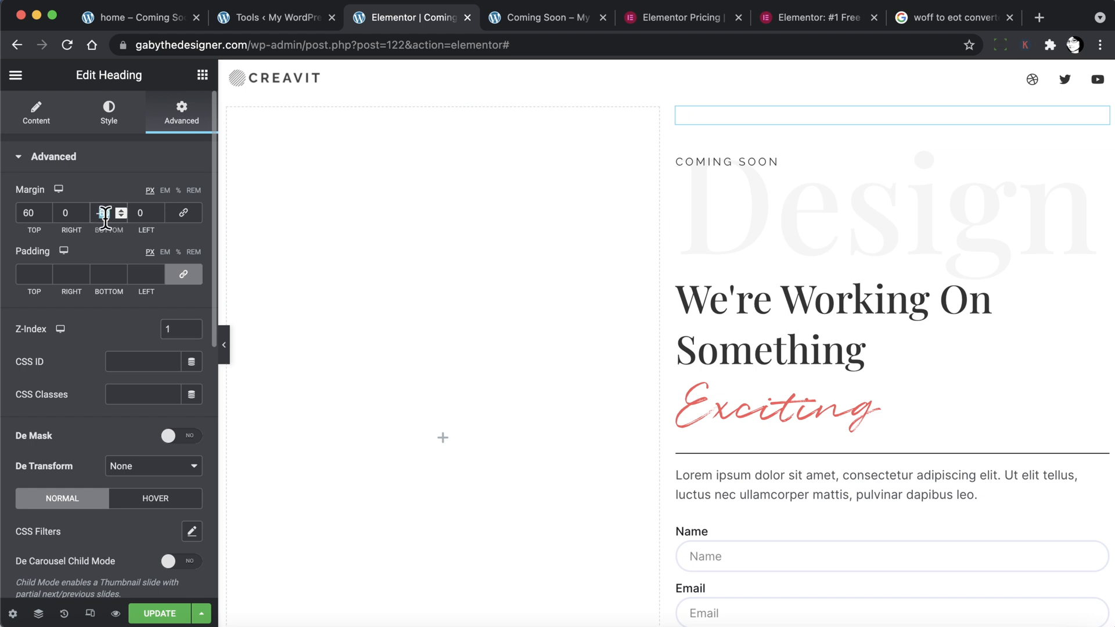
type("8")
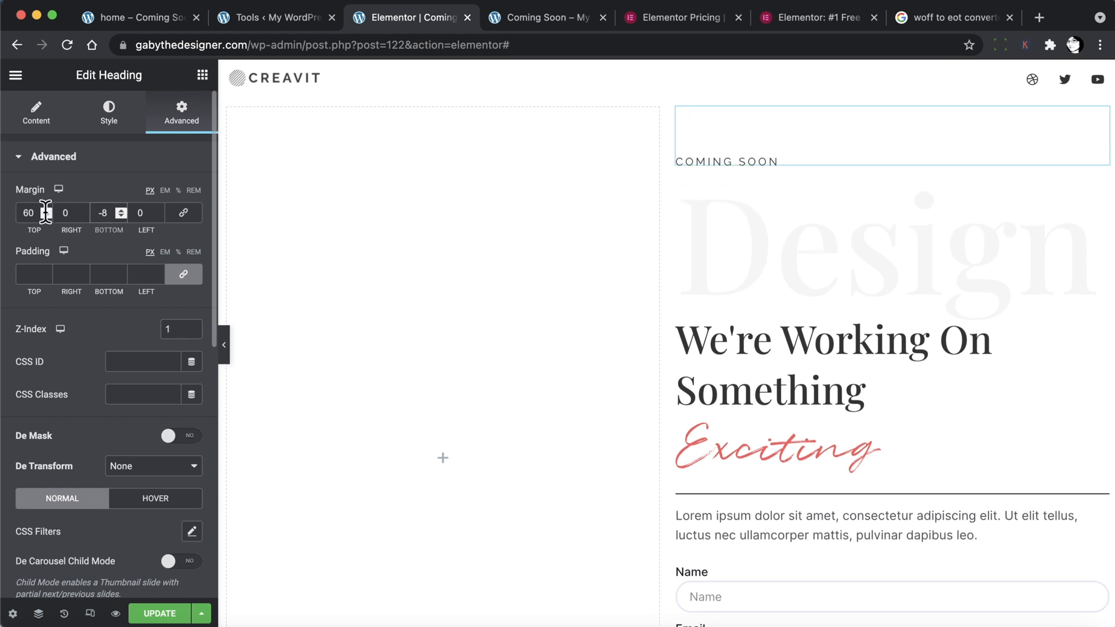
type("0")
left_click_drag(33, 210, 14, 219)
type("80")
double_click(103, 213)
type("100")
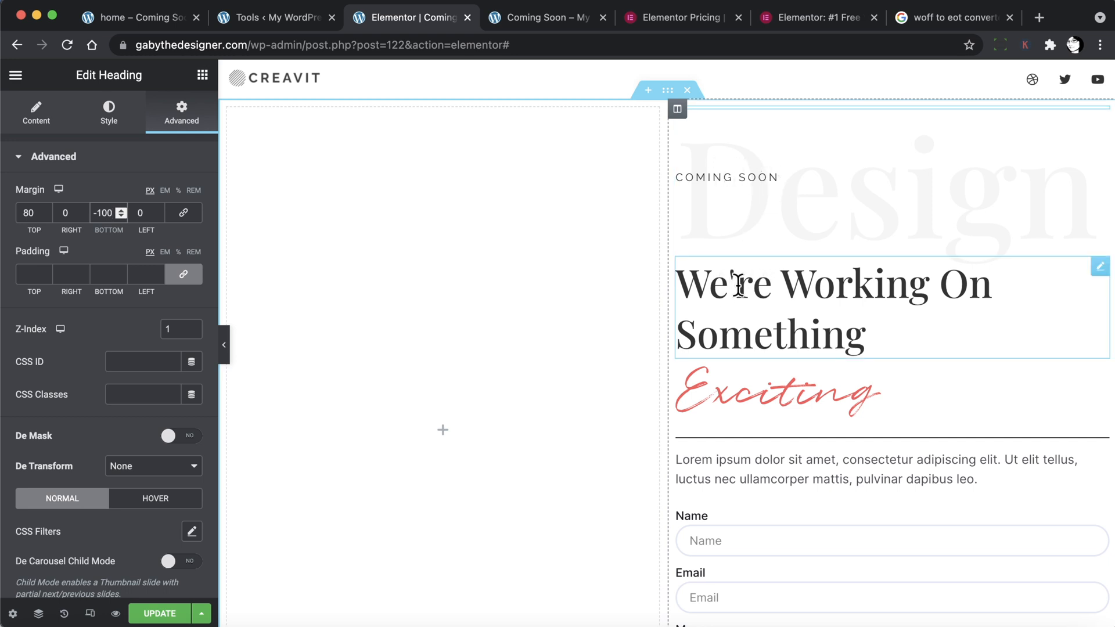
Unlink the "We're Working On Something" heading's margins and set its top margin to -88 px to overlap the "Design" text.
left_click(770, 280)
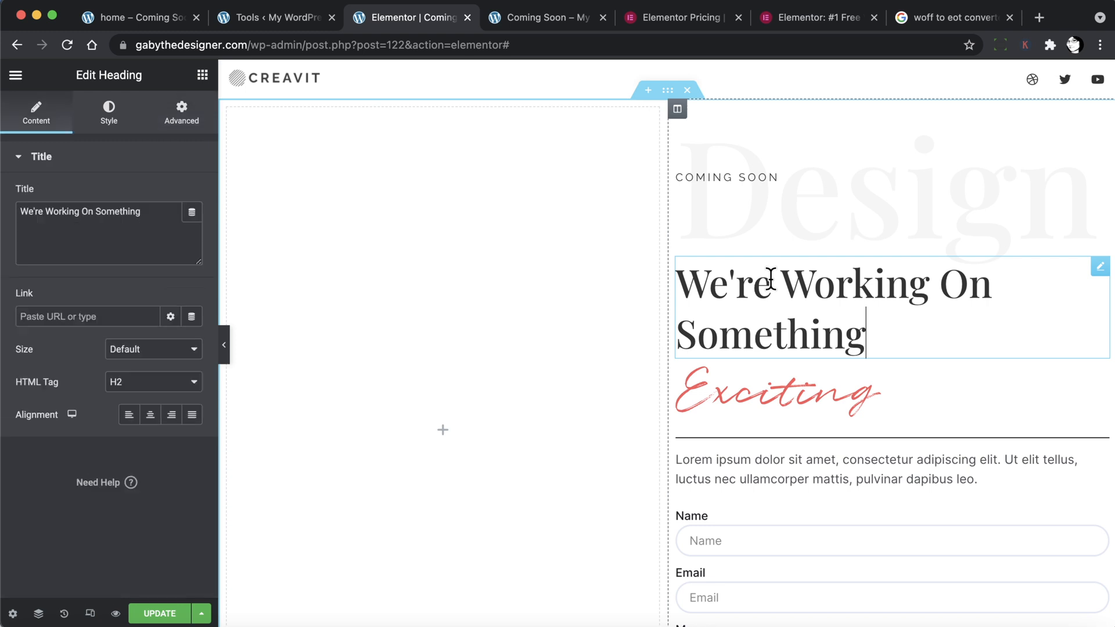
left_click(185, 111)
left_click(197, 213)
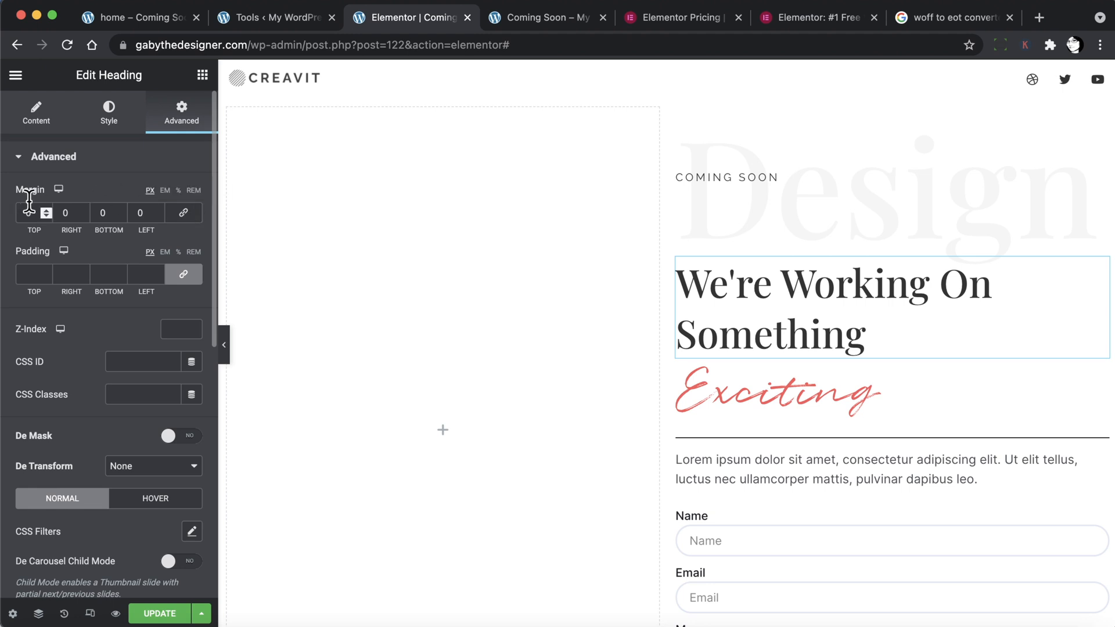
left_click(47, 215)
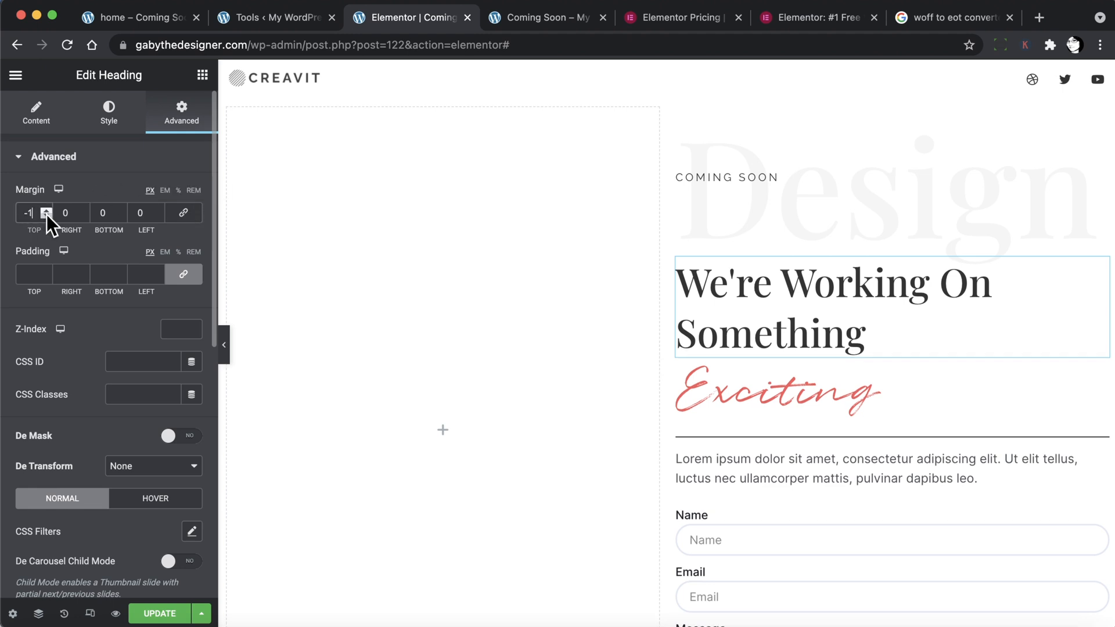
left_click_drag(47, 214, 46, 210)
left_click(45, 209)
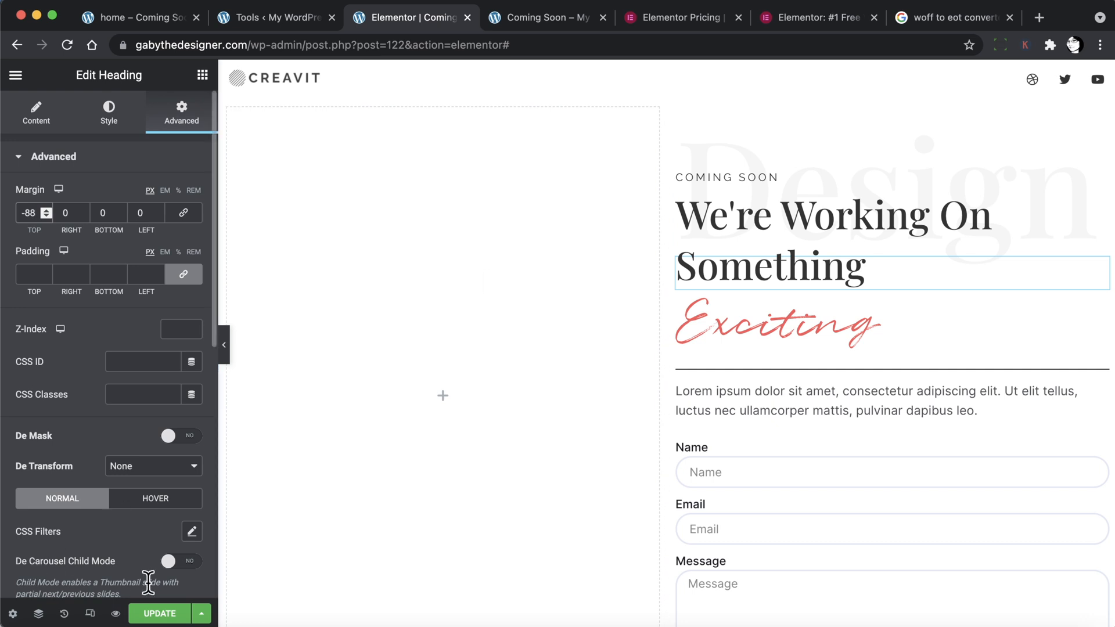
Update the template, check the overlapping headings in the browser preview, and return to the Elementor editor.
left_click(159, 615)
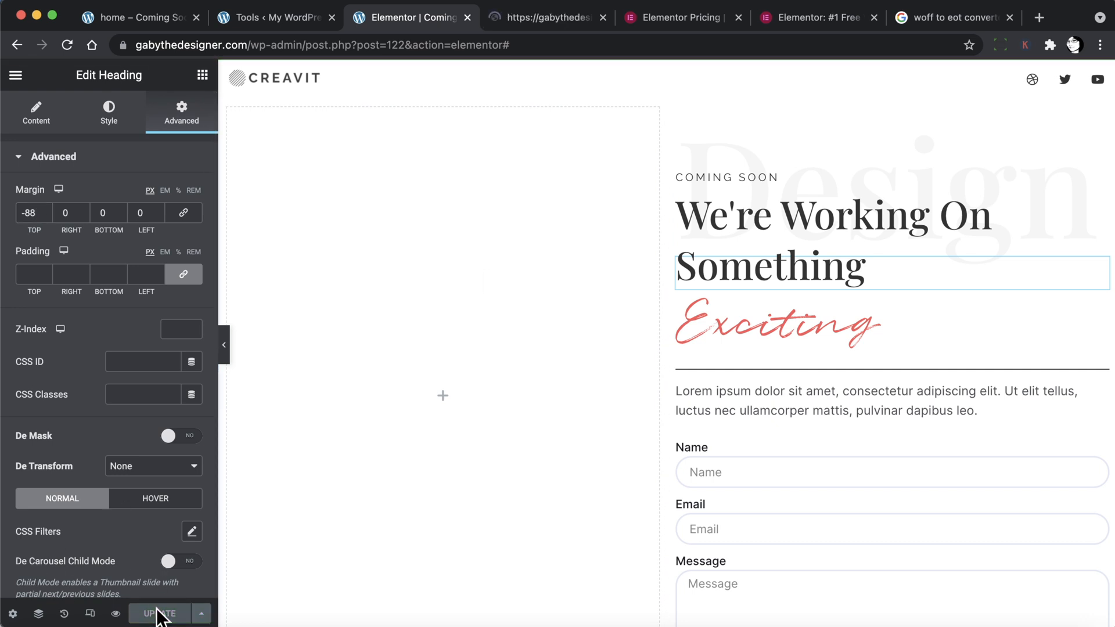
left_click(572, 17)
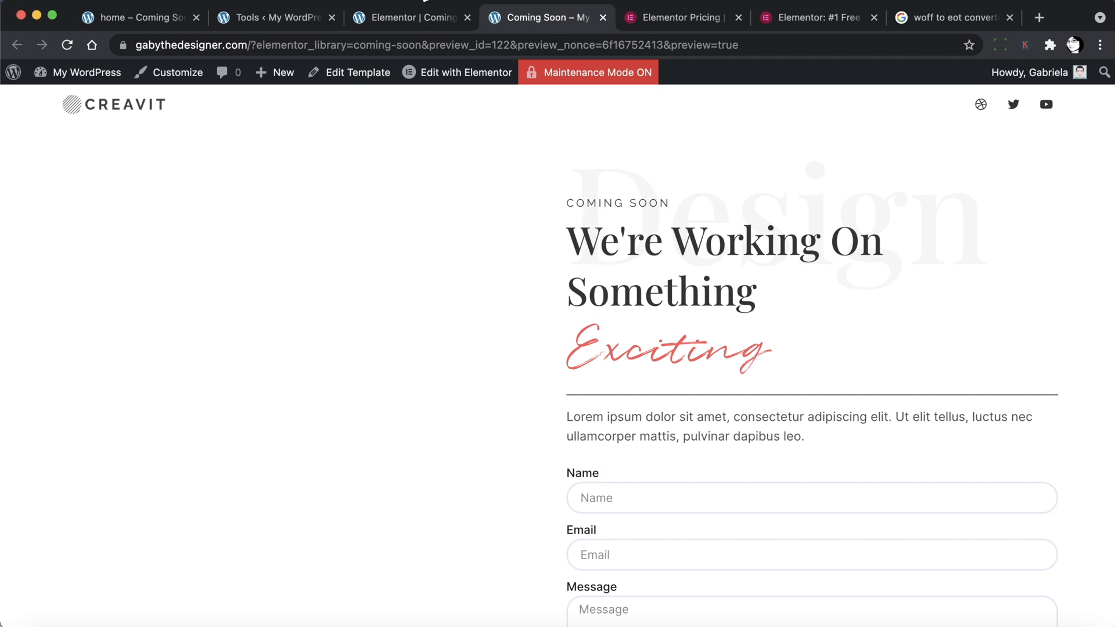
left_click(393, 16)
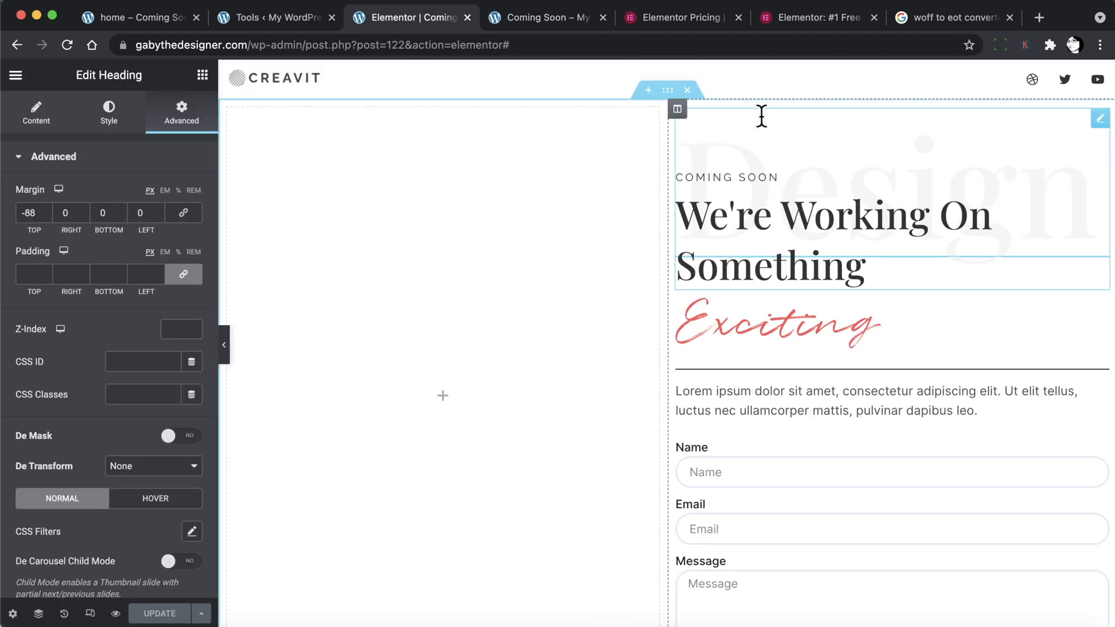
Set the left margin of both the "Coming Soon" and "We're Working On Something" headings to 50 px.
left_click(760, 177)
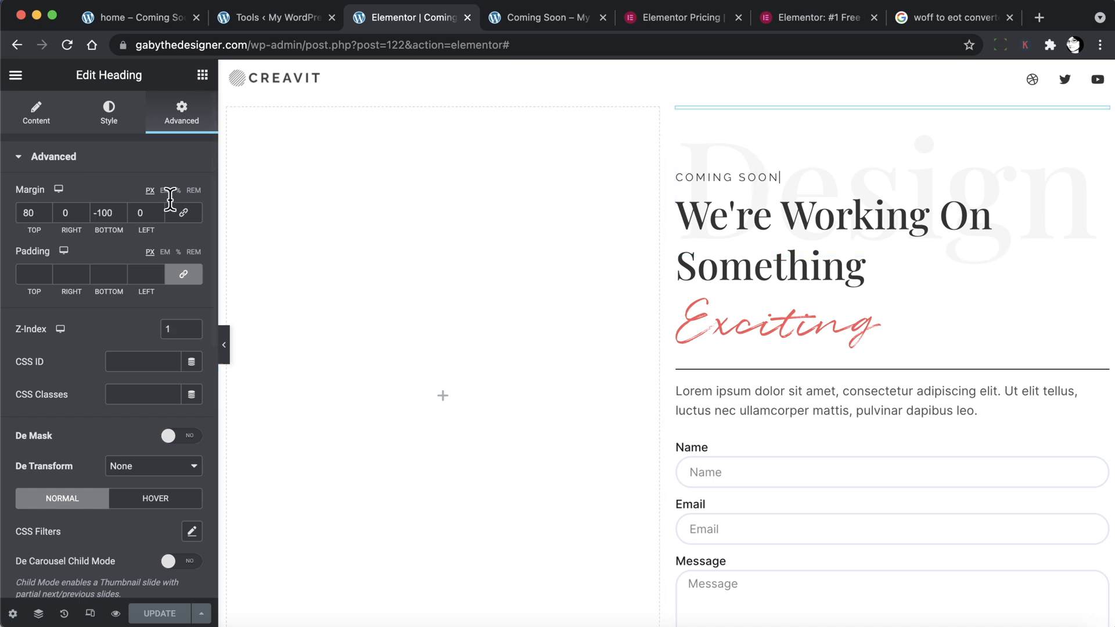
left_click_drag(147, 210, 134, 209)
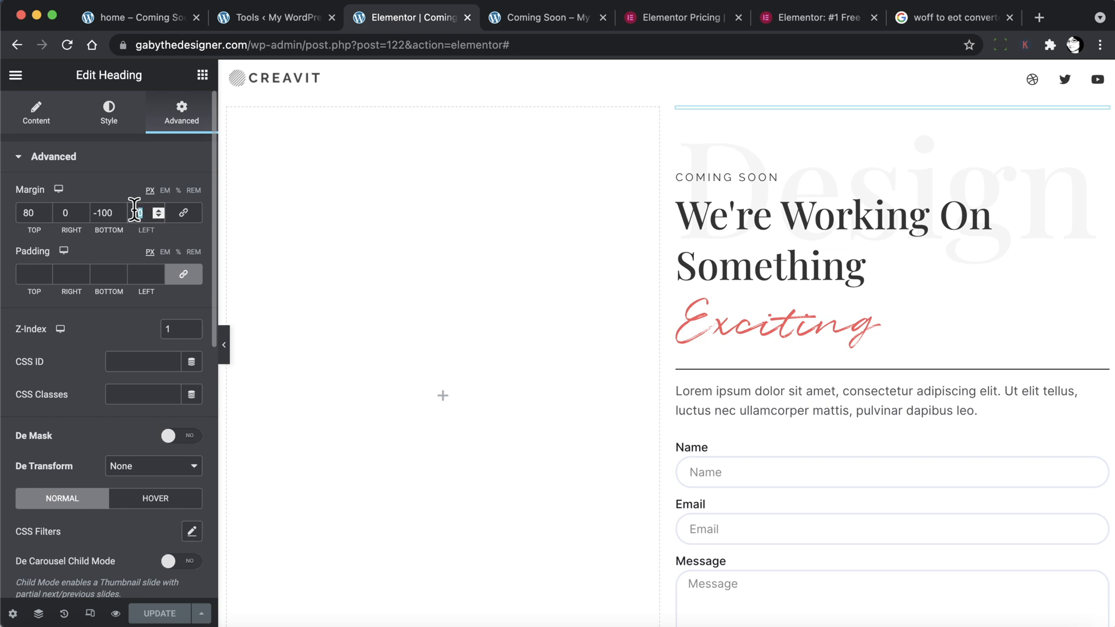
type("50")
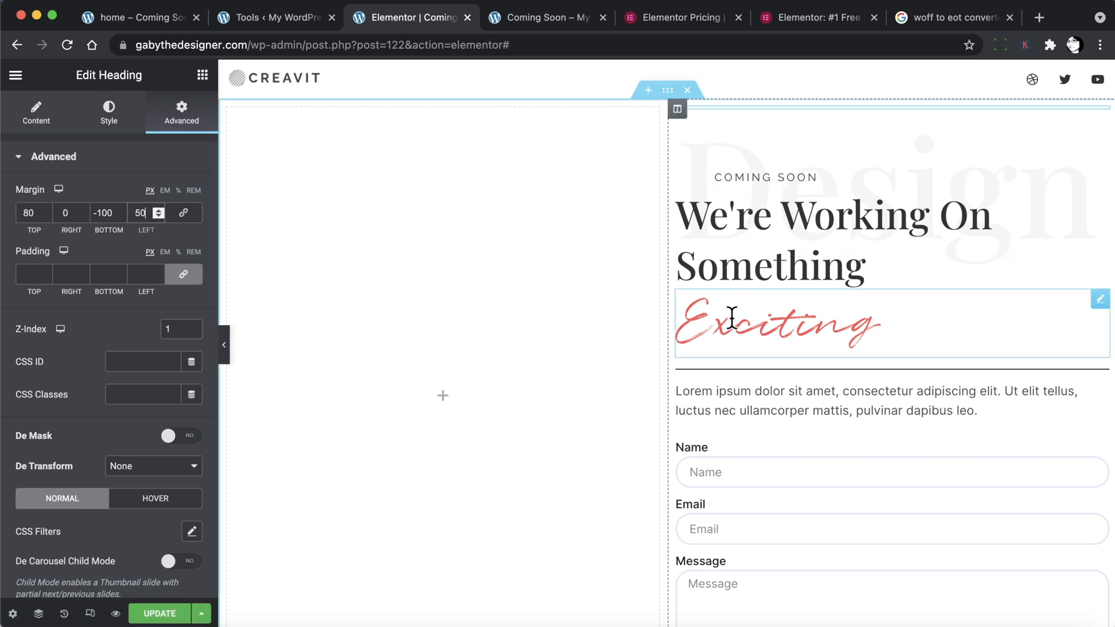
left_click(860, 268)
double_click(153, 212)
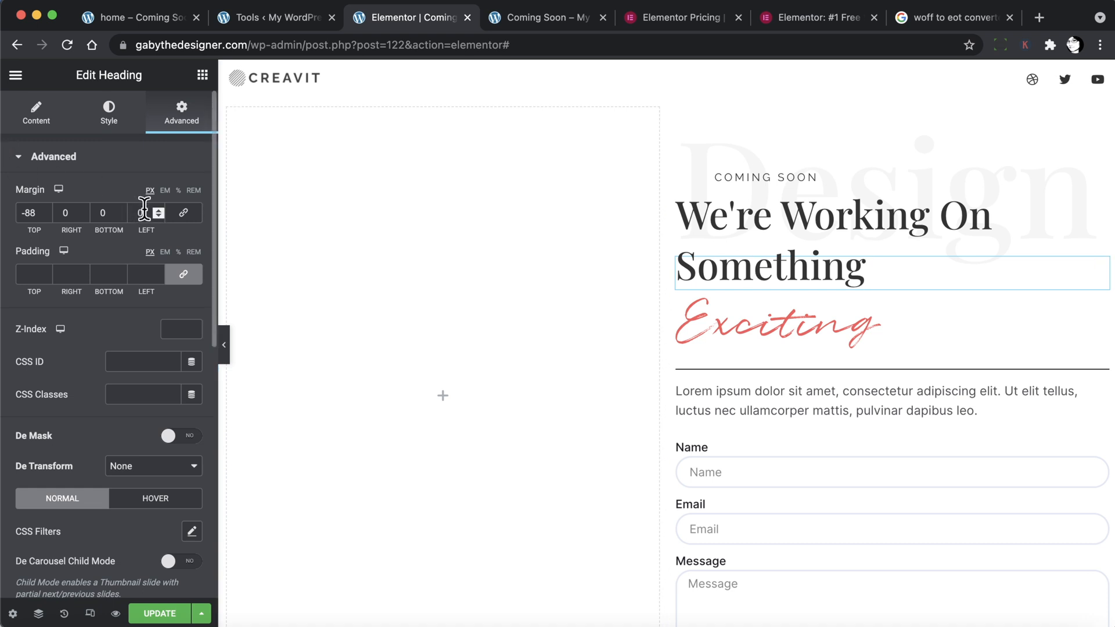
type("50")
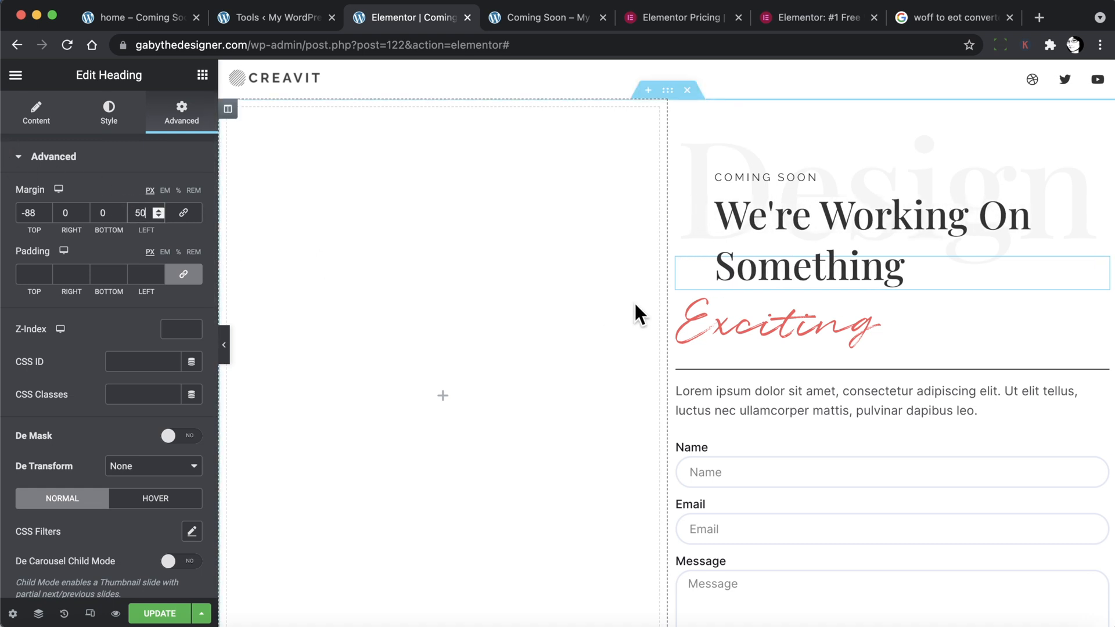
Unlink the "Exciting" heading's margins and set its left margin to 50 px.
left_click(748, 327)
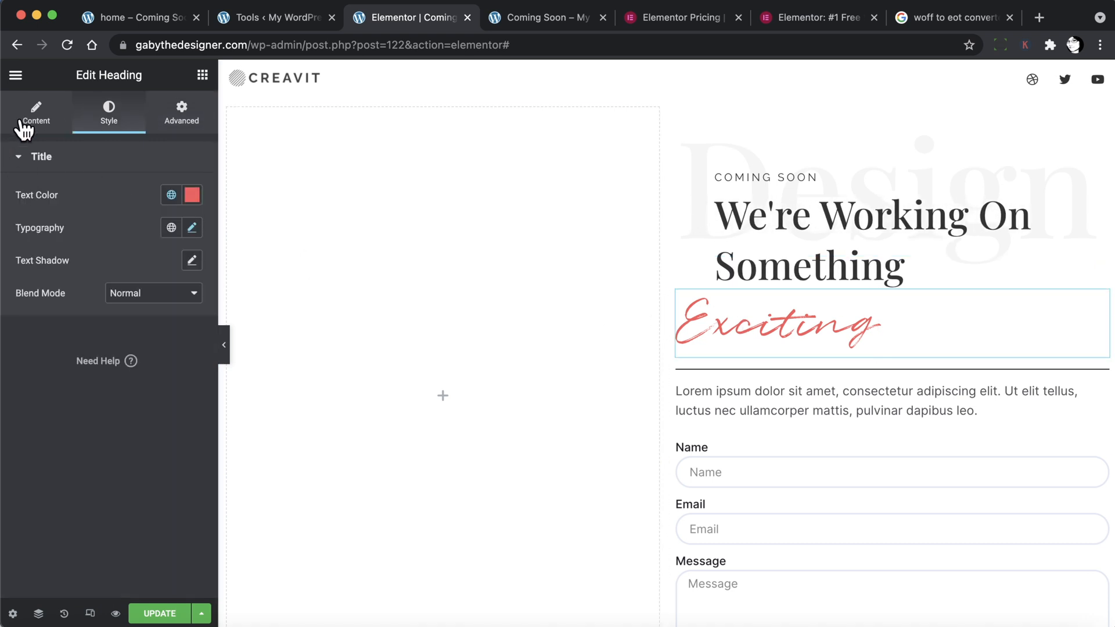
left_click(188, 113)
left_click(183, 213)
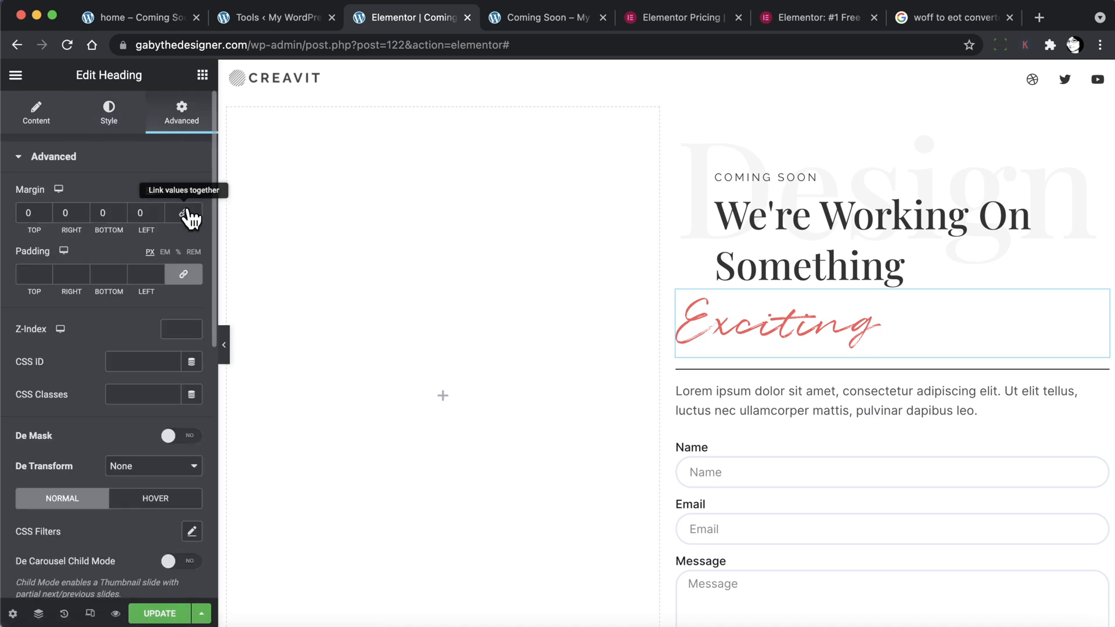
left_click(147, 213)
type("50")
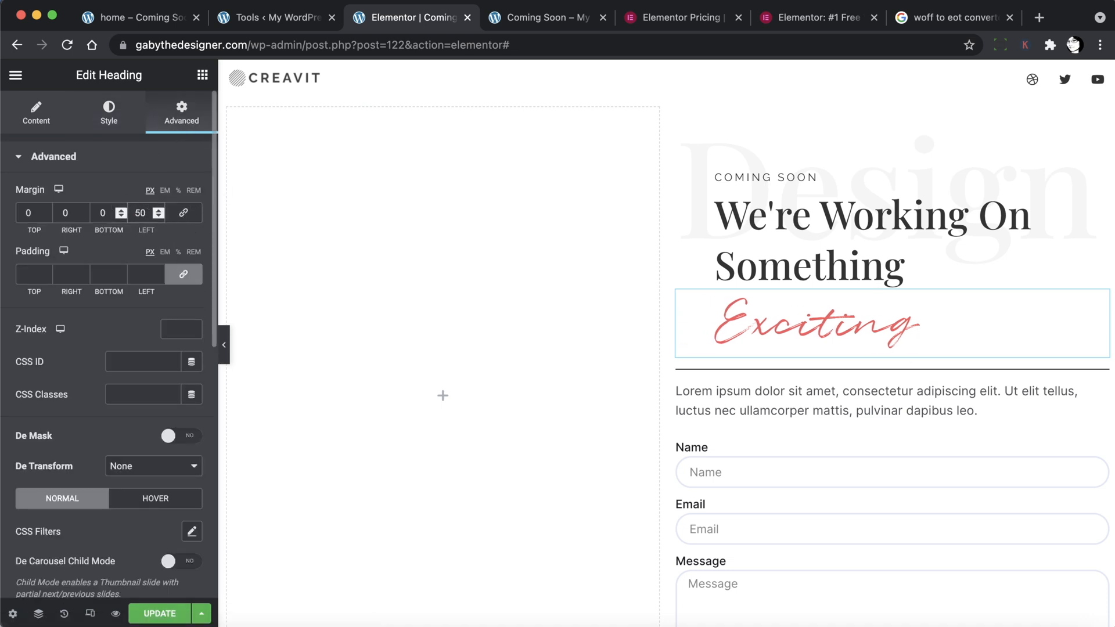
Unlink the divider's margins and set its left margin to 50 px.
left_click(764, 369)
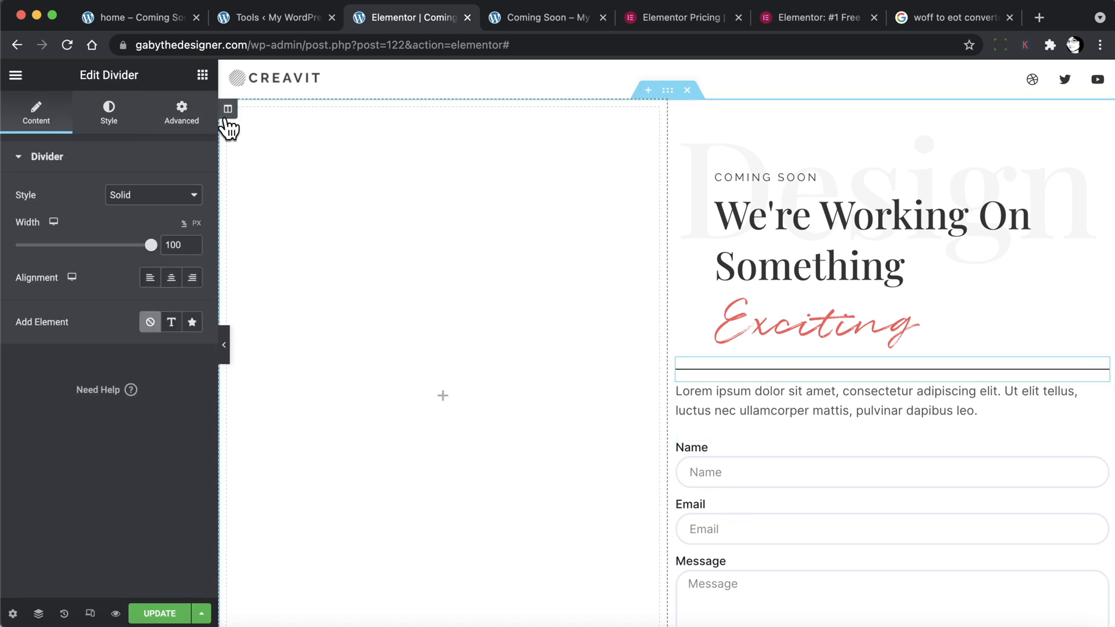
left_click(182, 122)
left_click(184, 212)
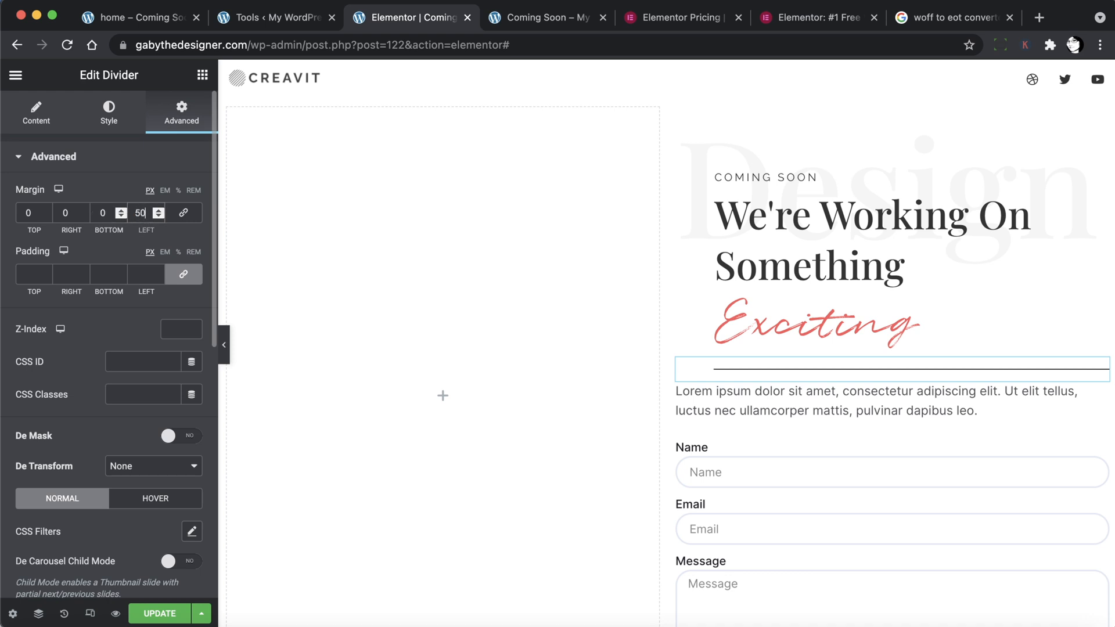
Unlink the lorem ipsum paragraph's margins and set its left margin to 50 px.
left_click(746, 407)
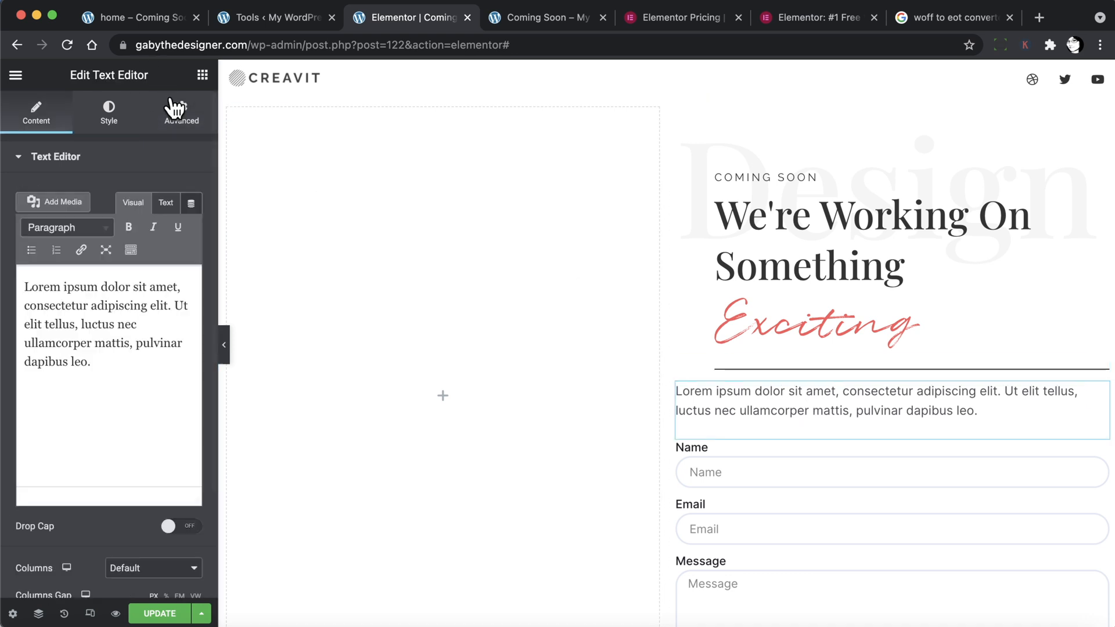
left_click(182, 116)
left_click(181, 215)
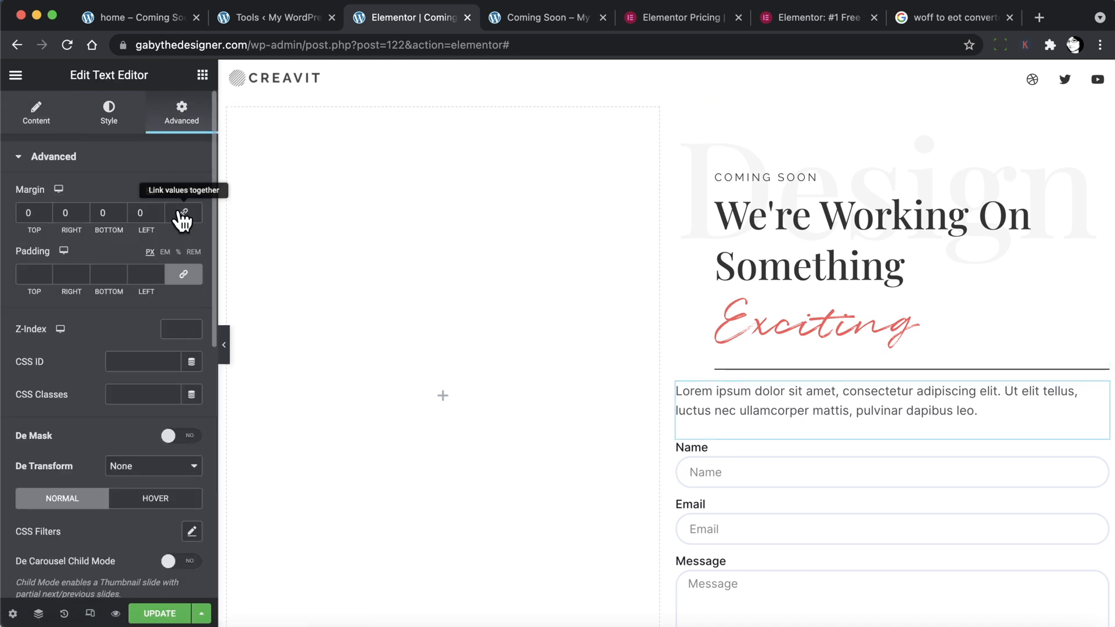
double_click(139, 212)
type("50")
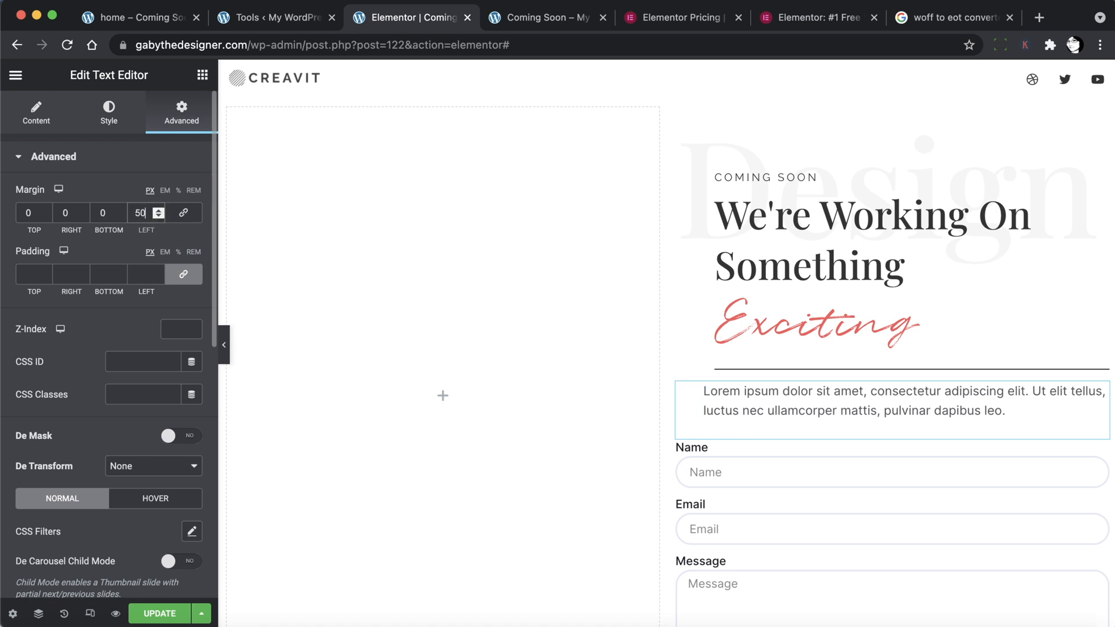
Unlink the contact form's margins and set its left margin to 50 px.
left_click(782, 459)
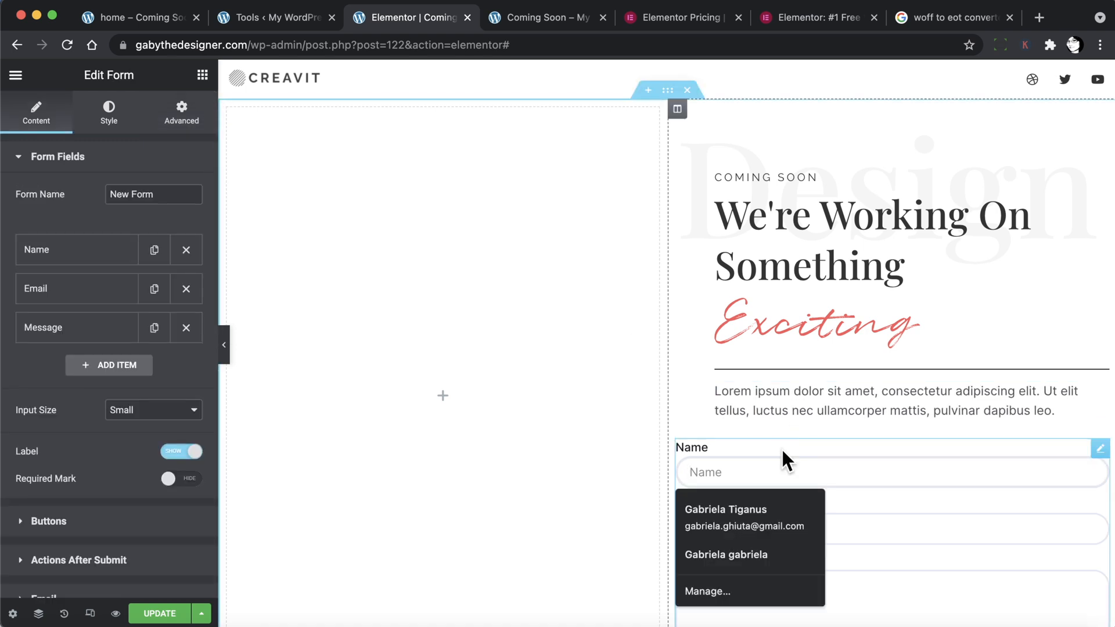
left_click(780, 443)
left_click(182, 113)
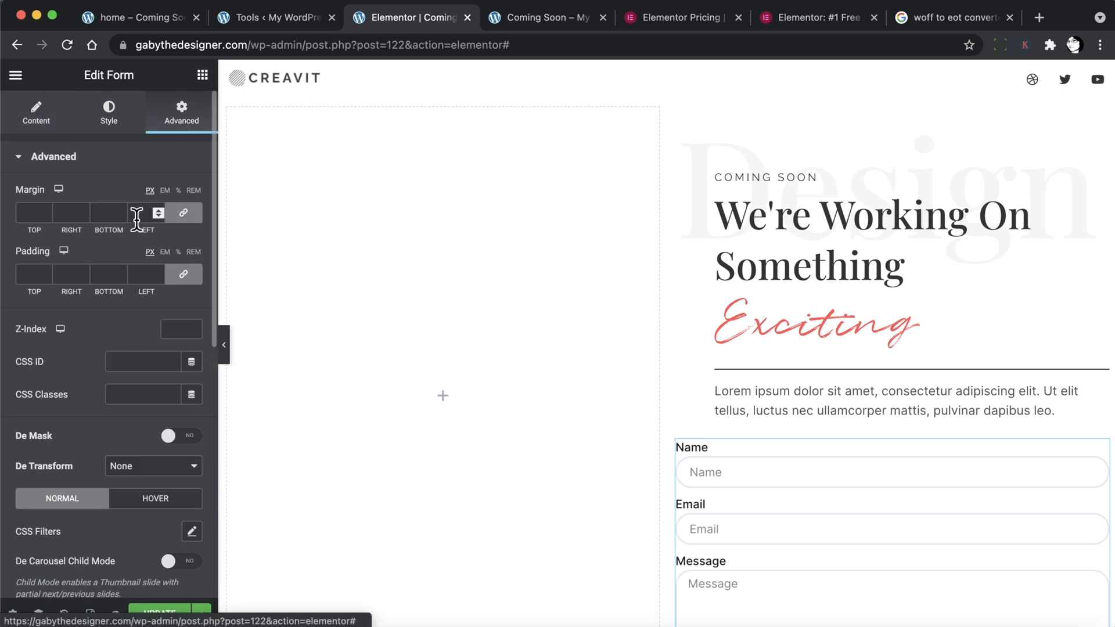
left_click(183, 213)
double_click(140, 213)
type("5")
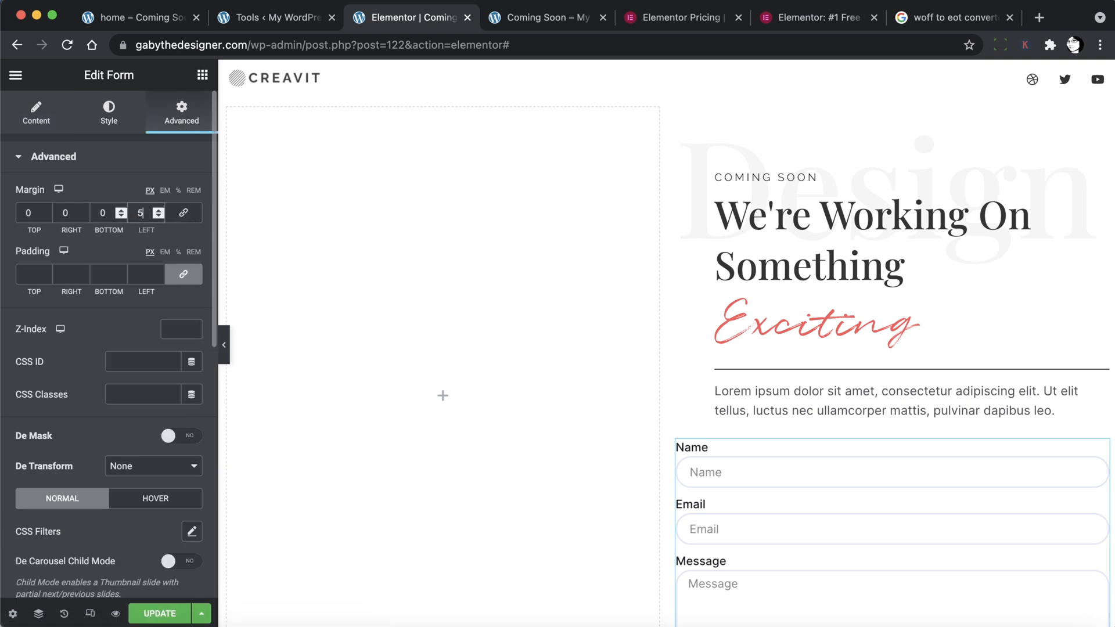
type("0")
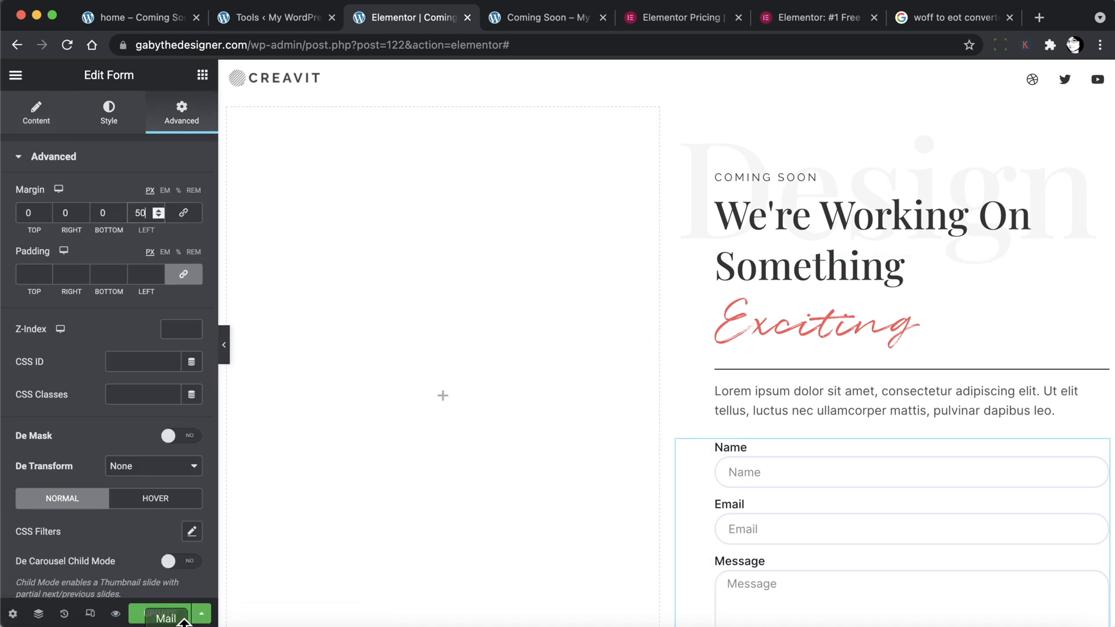
Update the template, compare its browser preview with the reference design, and return to the Elementor editor with the divider selected.
left_click(555, 19)
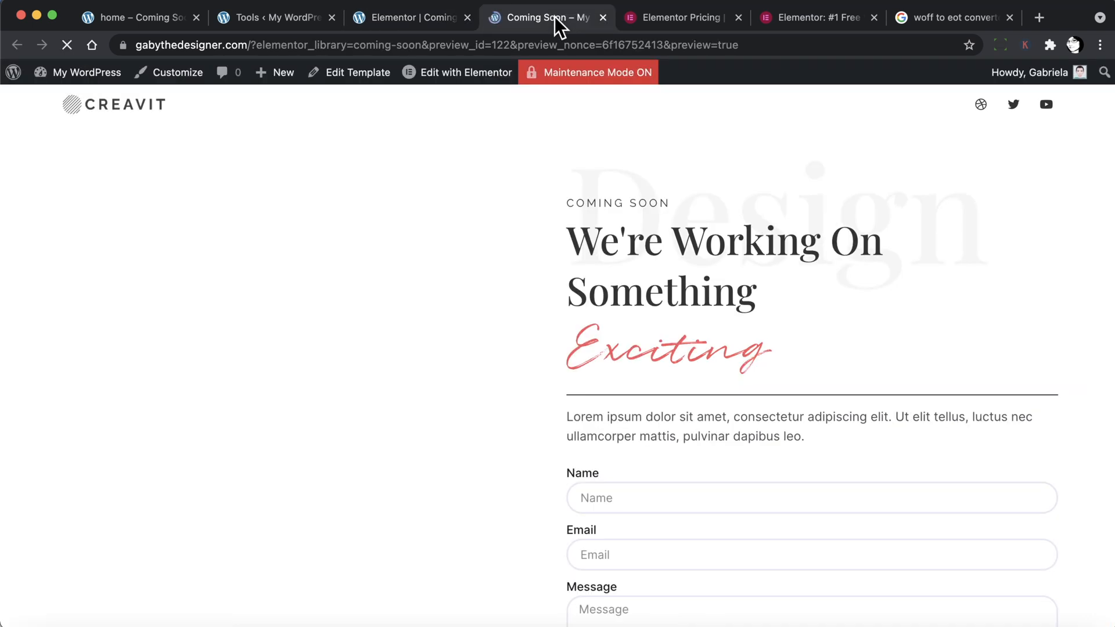
left_click(421, 20)
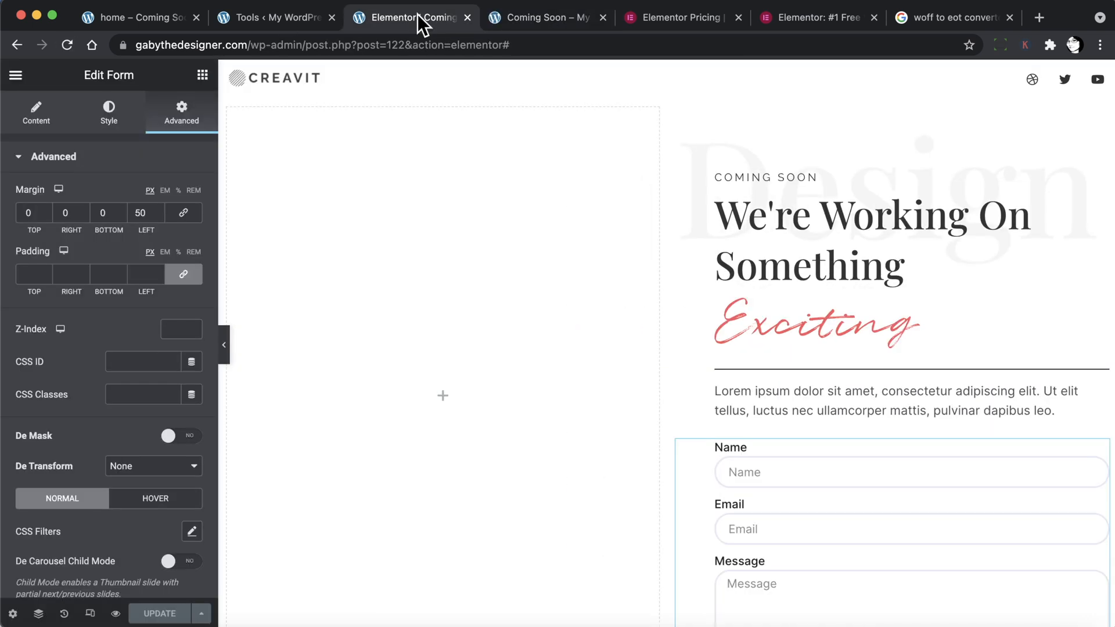
left_click(869, 367)
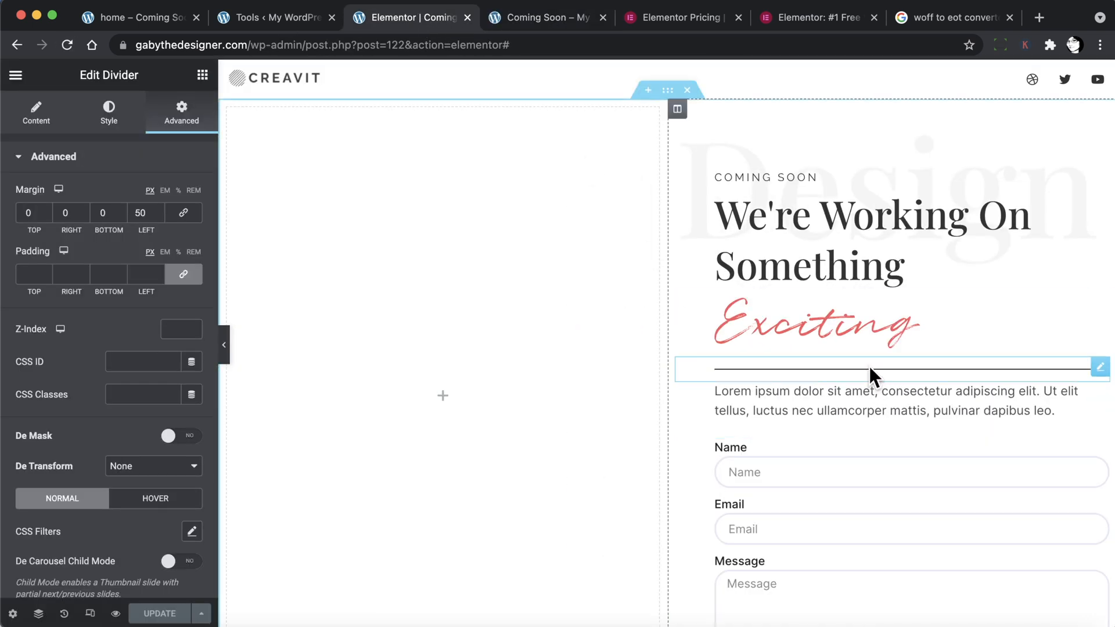
left_click(161, 22)
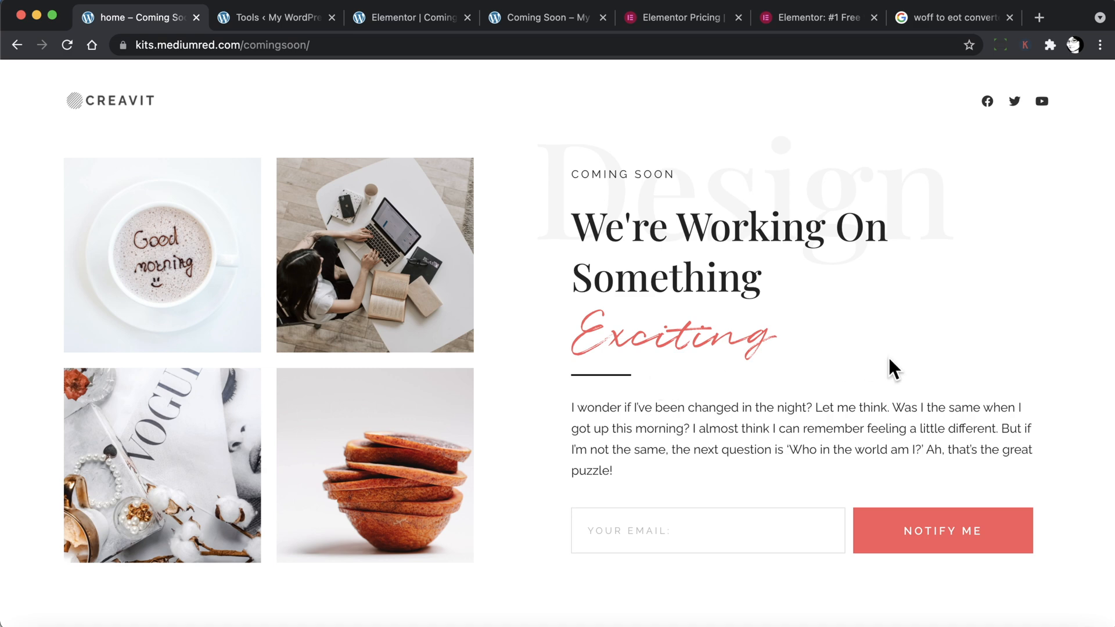
left_click(542, 16)
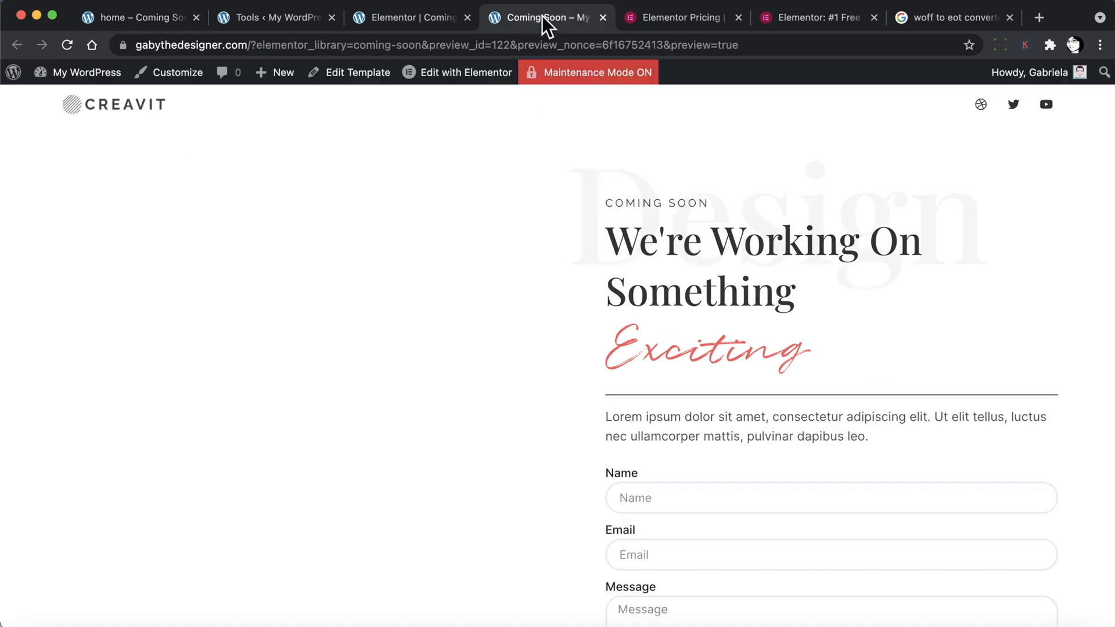
left_click(436, 19)
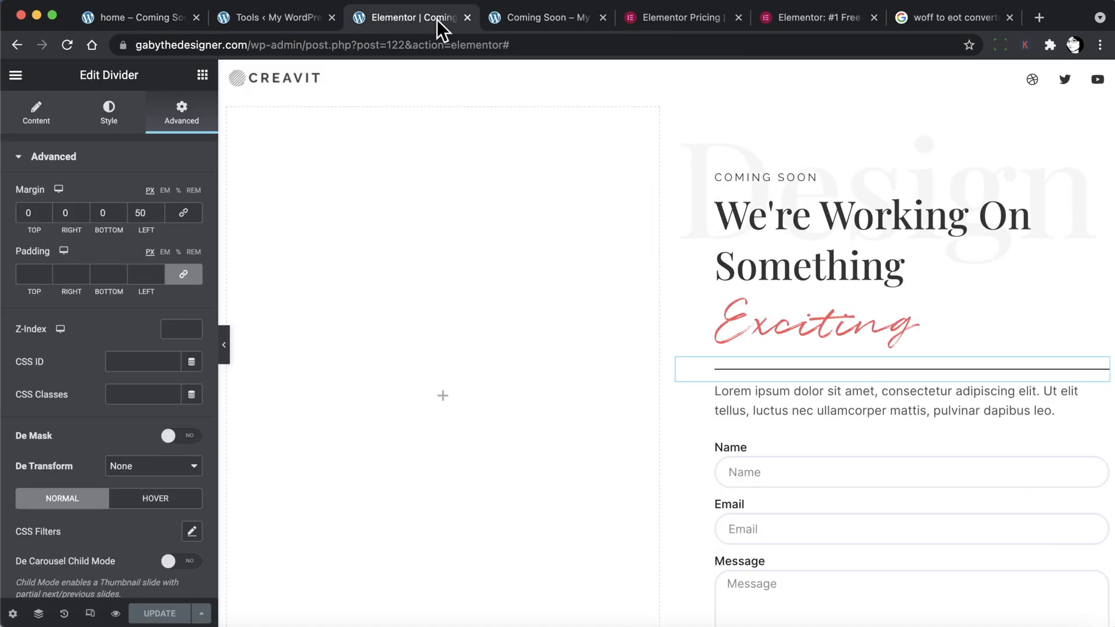
Set the weight of the divider below the "Exciting" heading to 2.
left_click(108, 112)
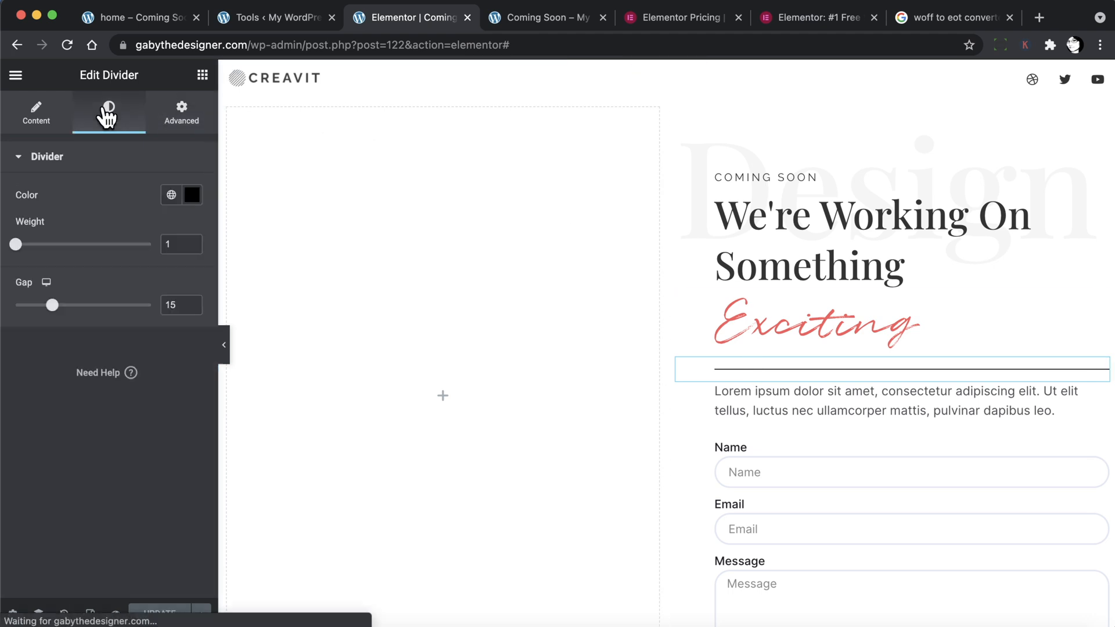
left_click(170, 240)
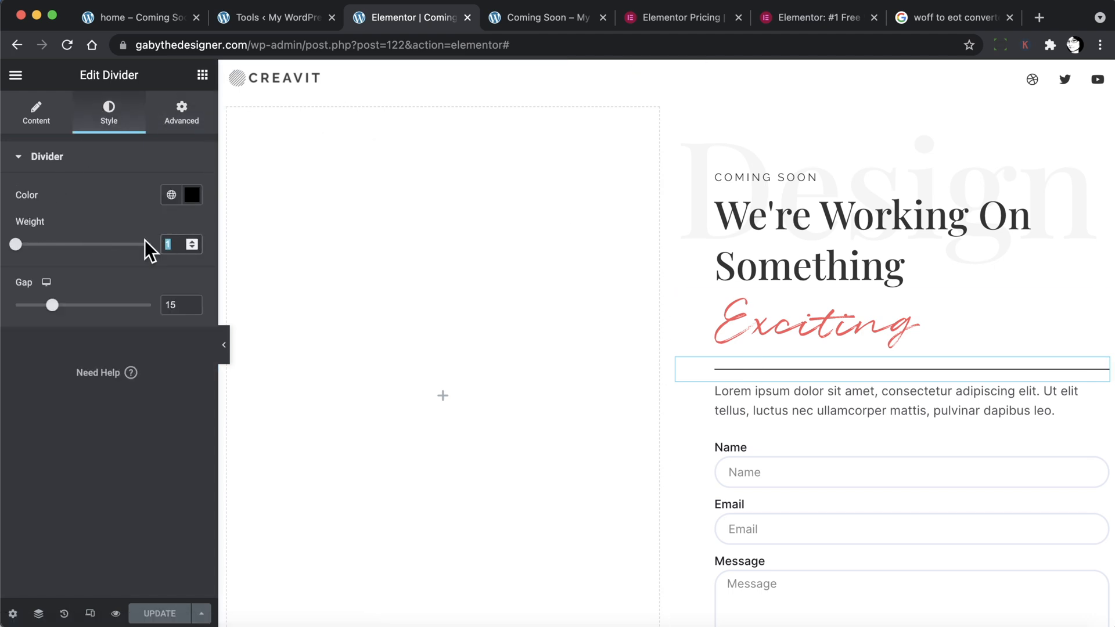
type("3")
key("BackSpace")
type("2")
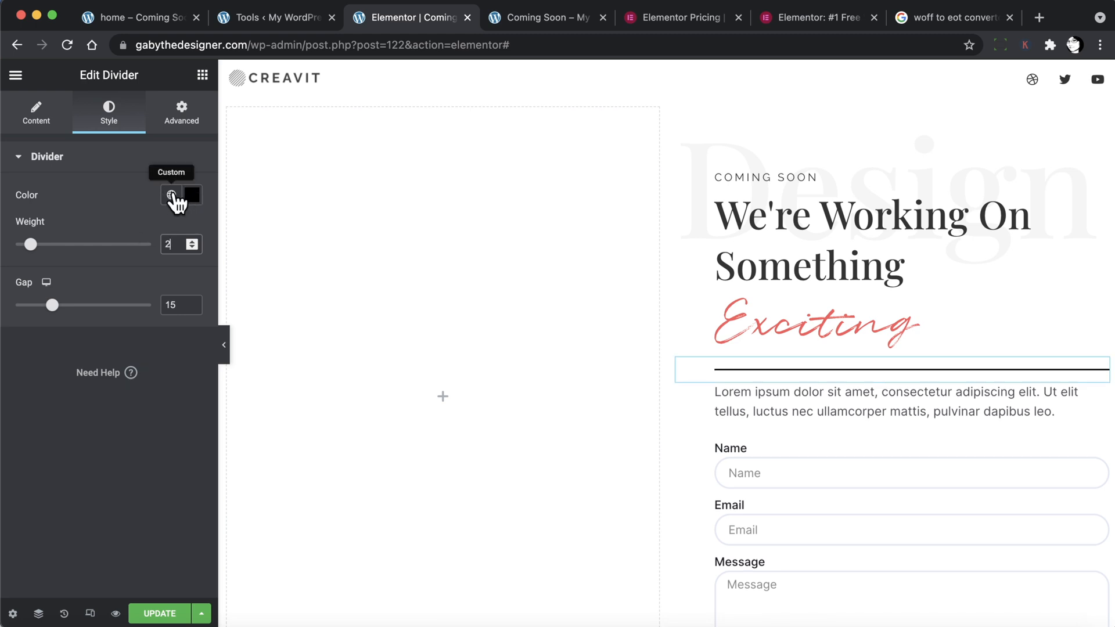
Apply the global "text color" to the divider and shorten its width to 16%.
left_click(171, 195)
scroll(104, 372, "down", 5)
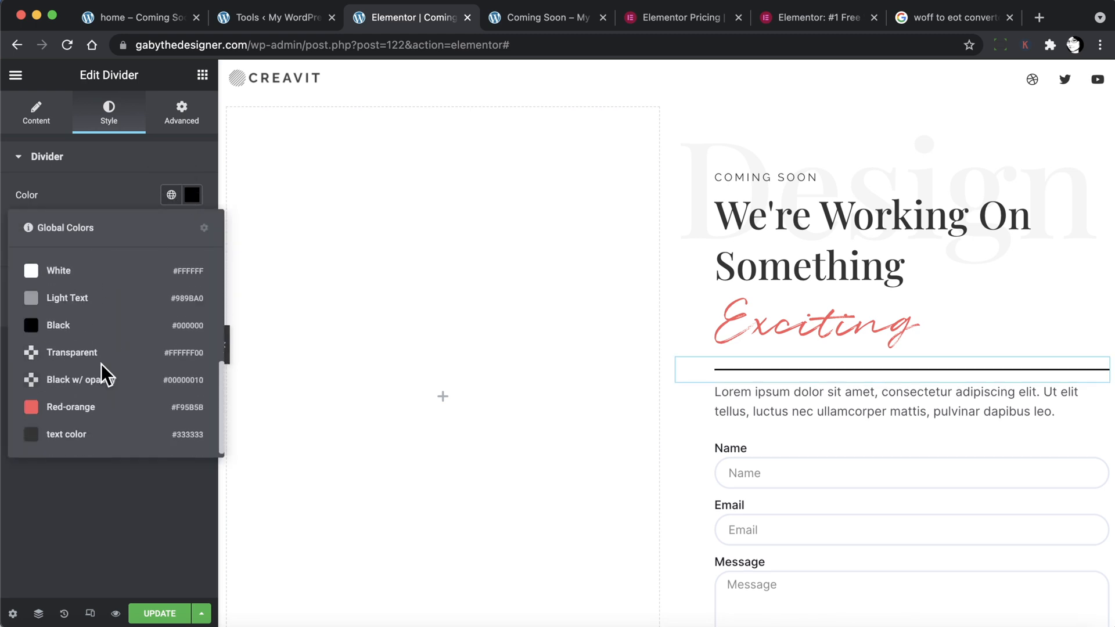
left_click(69, 432)
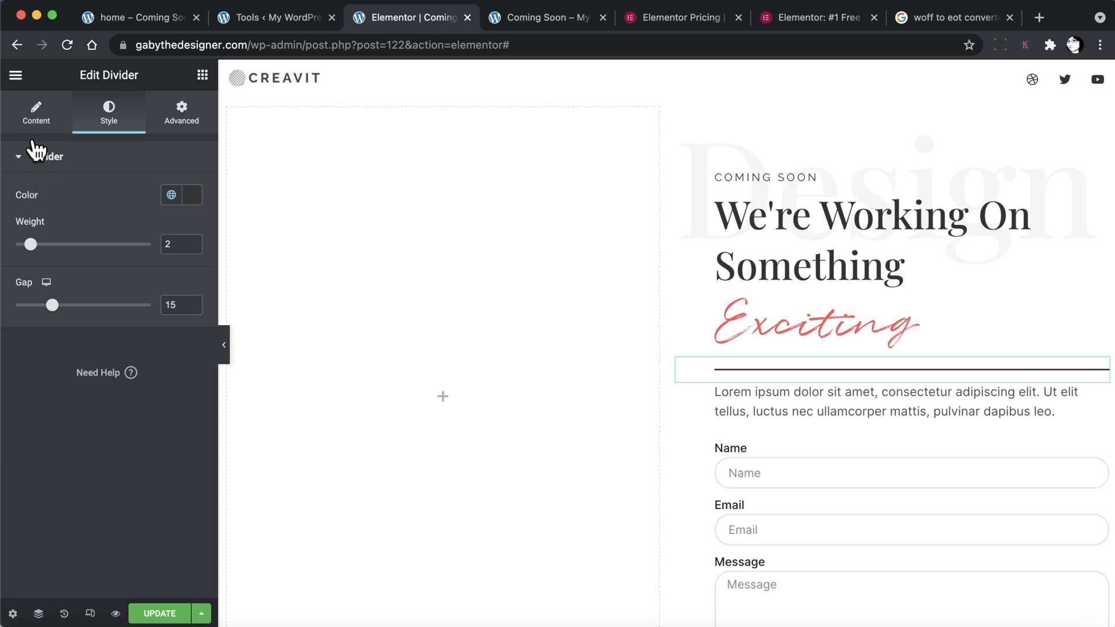
left_click(35, 122)
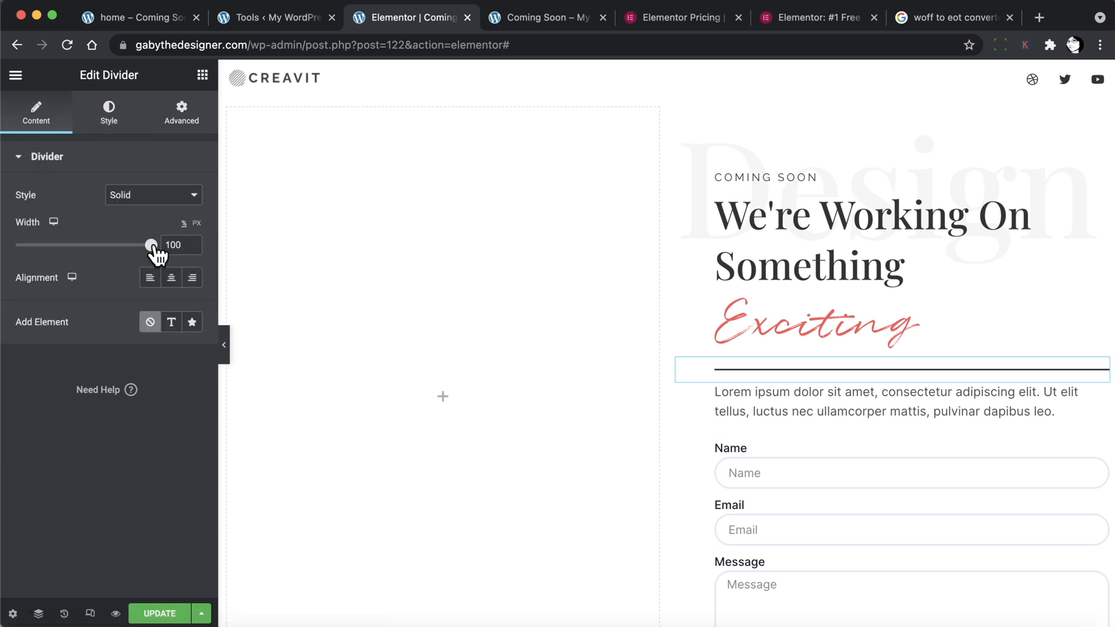
left_click_drag(151, 245, 37, 246)
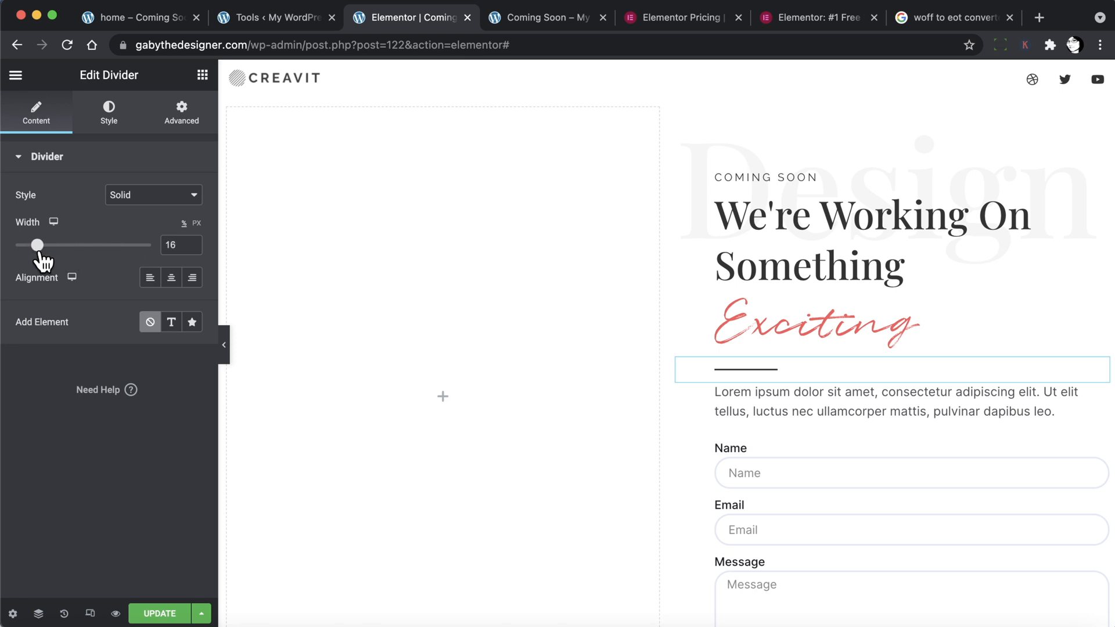
Apply the global "text color" to the lorem ipsum paragraph.
left_click(803, 413)
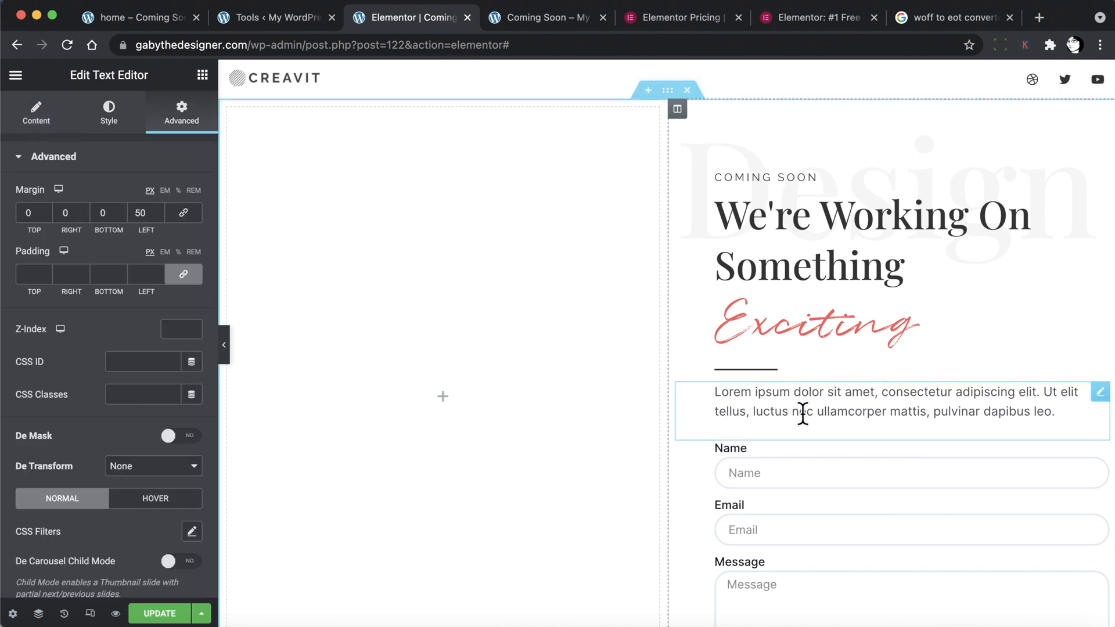
left_click(110, 115)
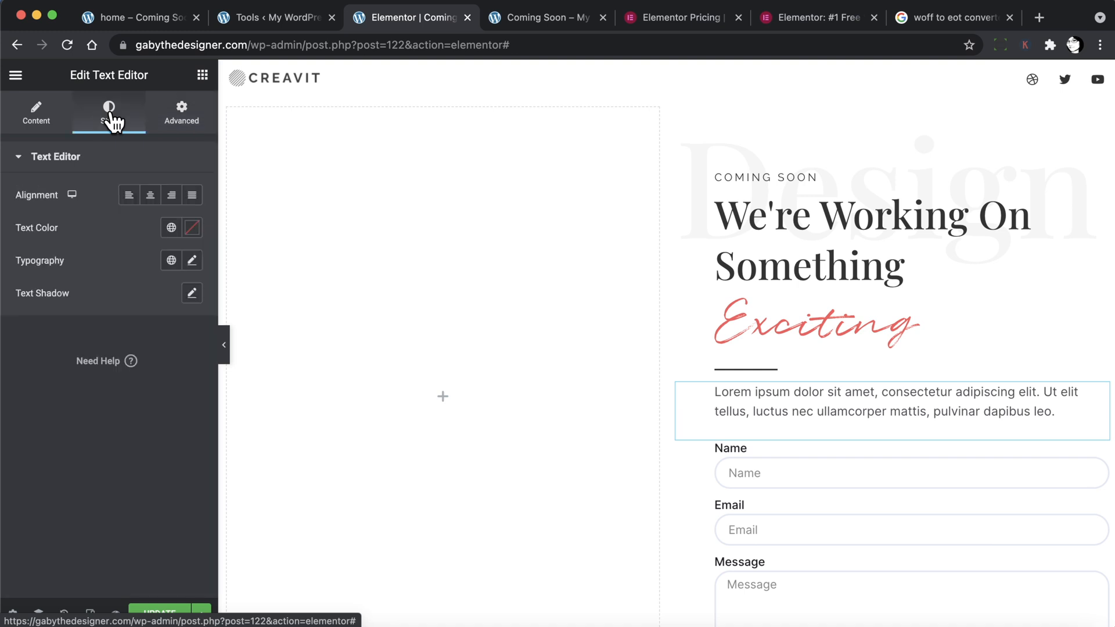
left_click(171, 228)
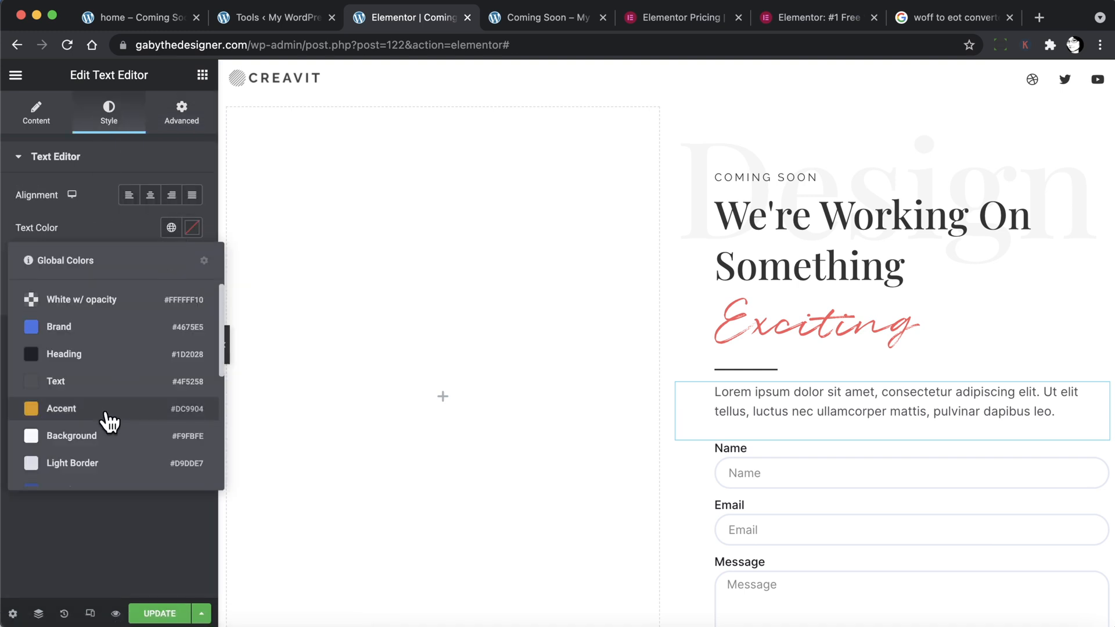
scroll(110, 421, "down", 5)
left_click(90, 465)
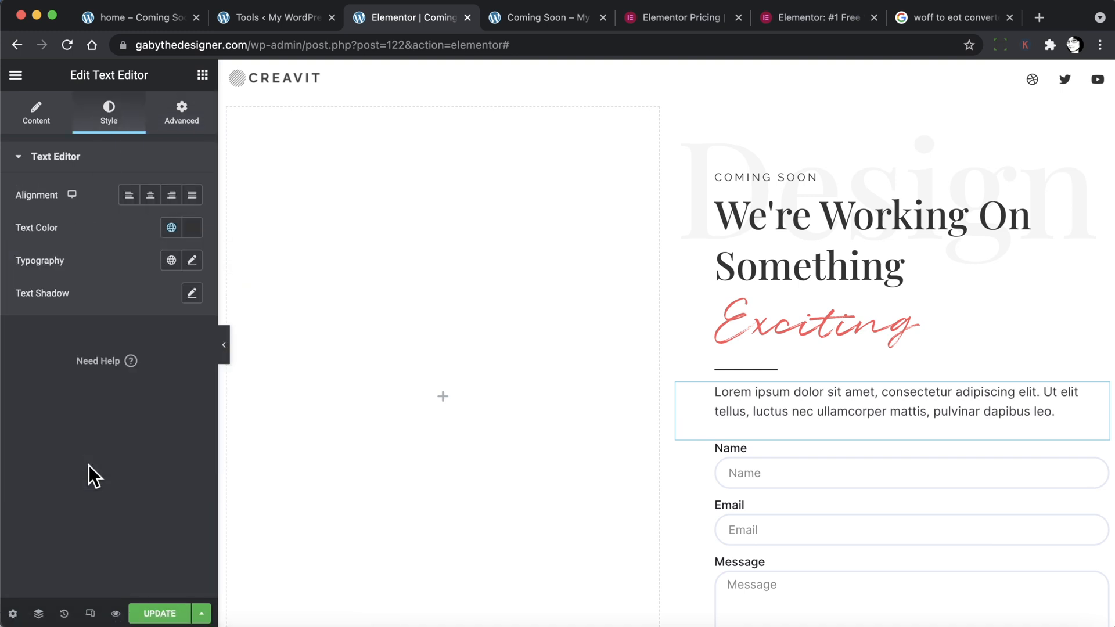
Set the paragraph's font family to Raleway and its size to 16 px.
left_click(193, 261)
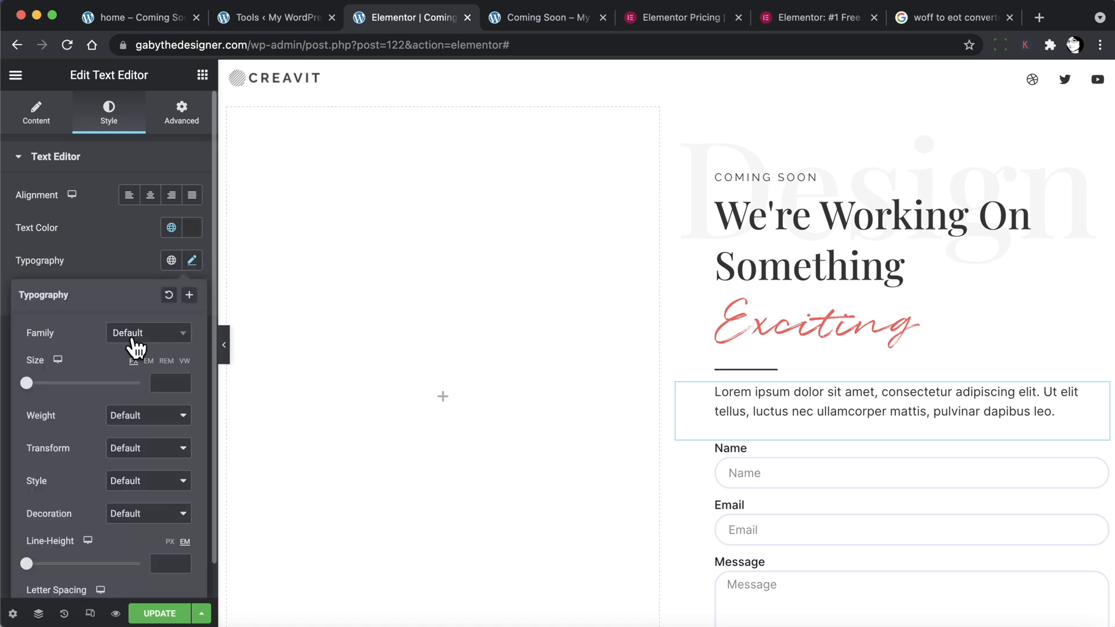
left_click(133, 343)
type("ralew")
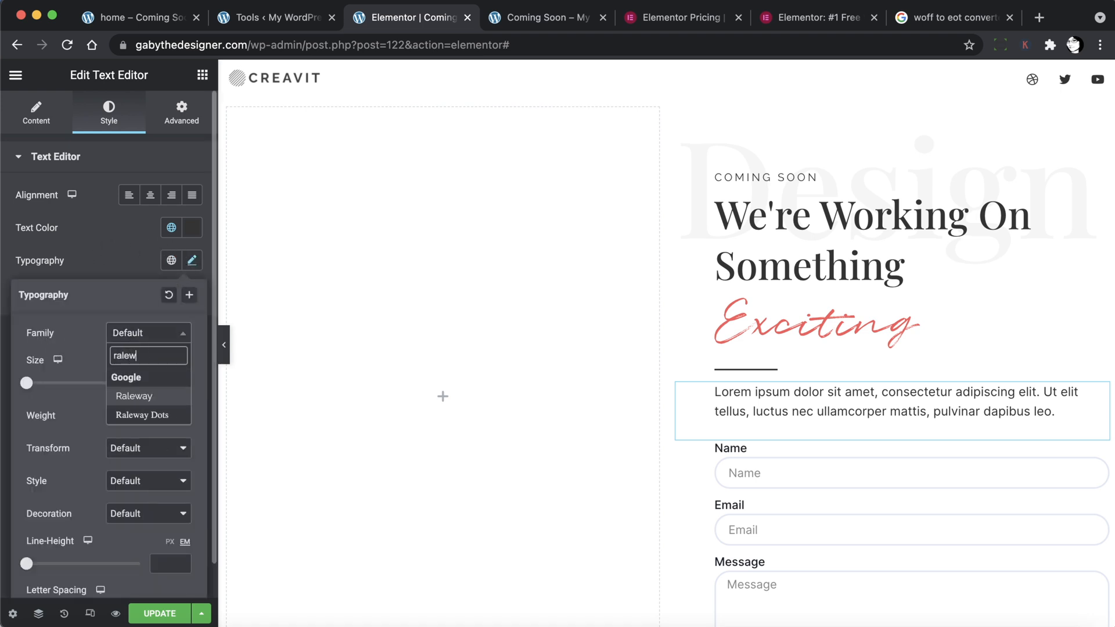
left_click(145, 399)
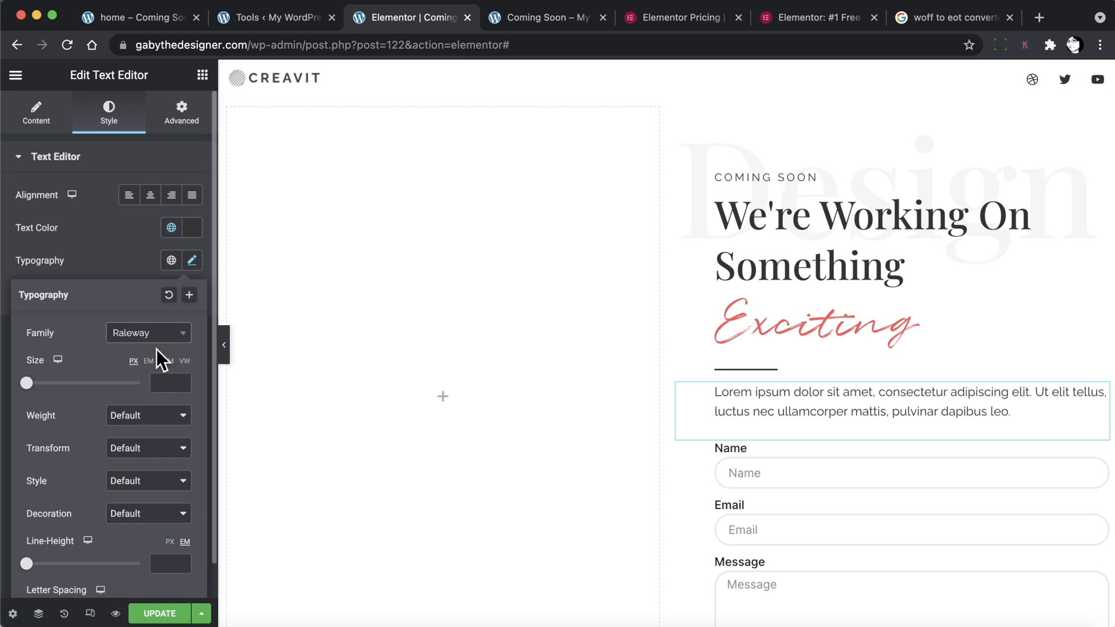
left_click(168, 383)
type("16")
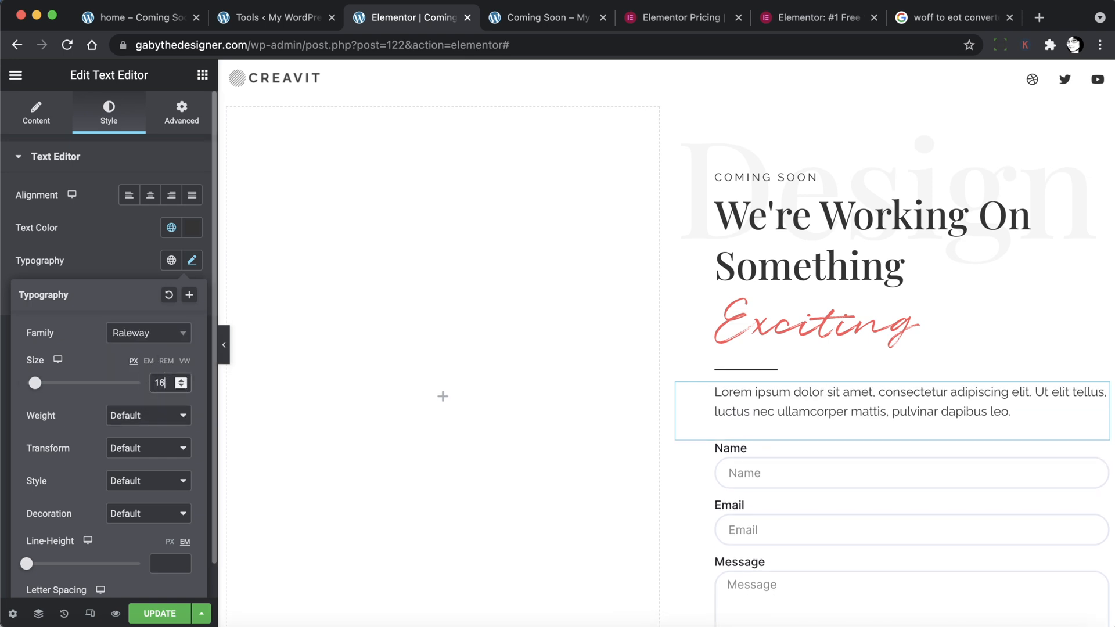
Set the paragraph's font weight to 400 and its line height to 1.7 em.
left_click(132, 416)
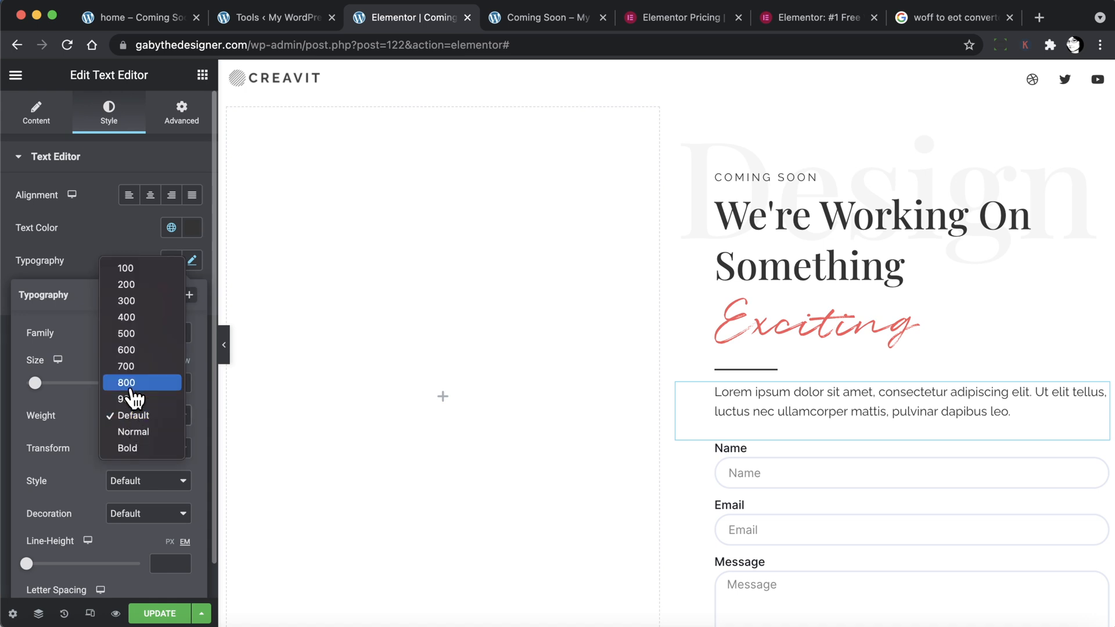
left_click(129, 319)
left_click(163, 564)
type("1.7")
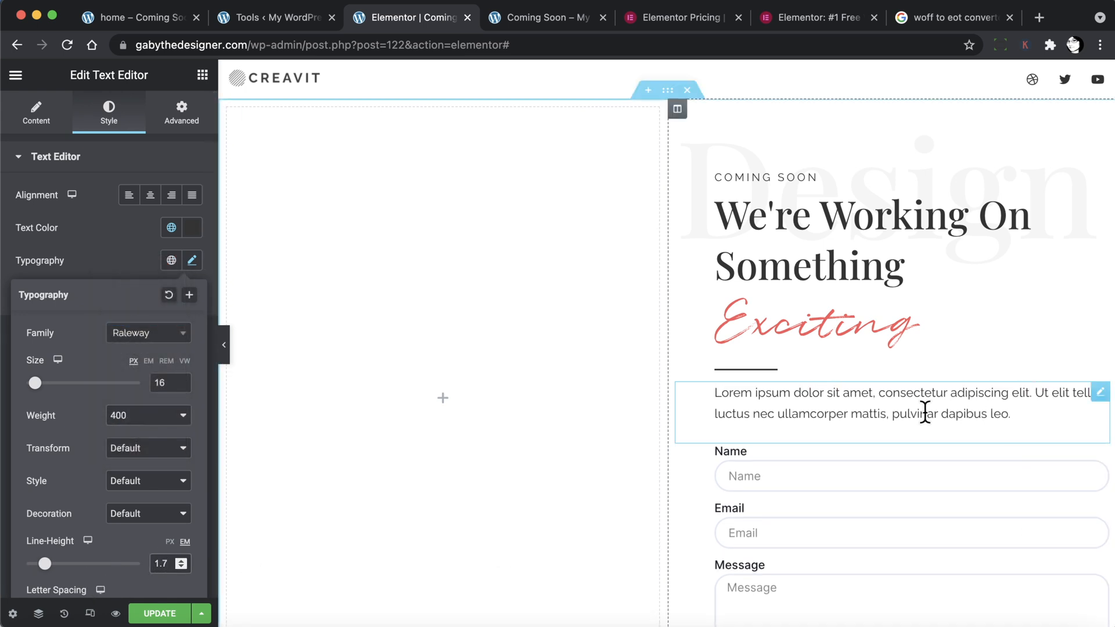
Remove the Message field from the contact form's fields.
scroll(924, 414, "down", 3)
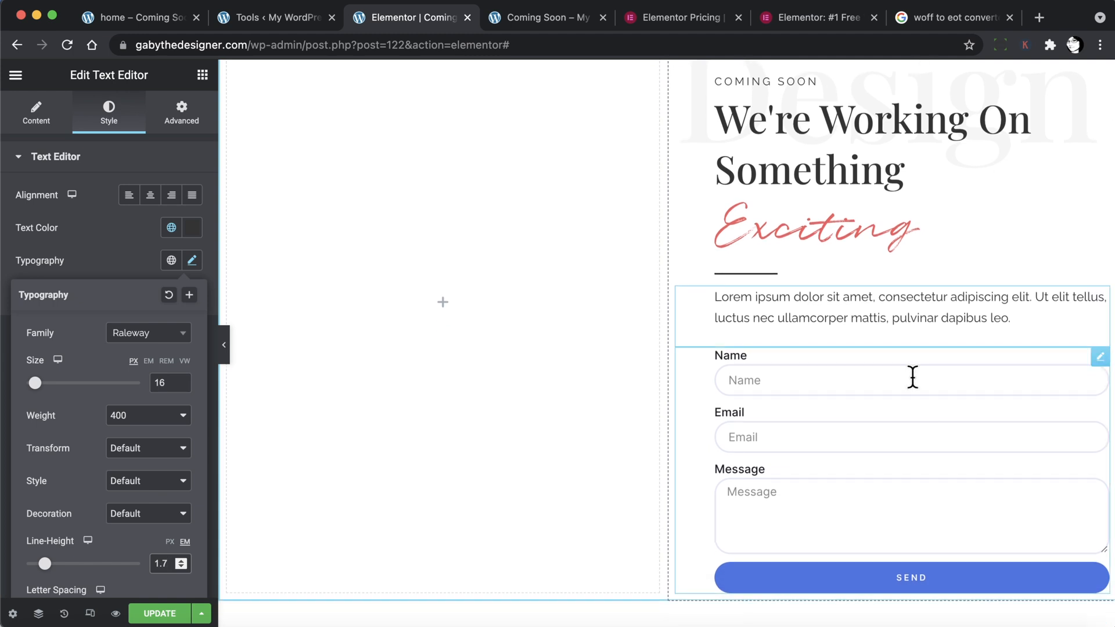
left_click(911, 361)
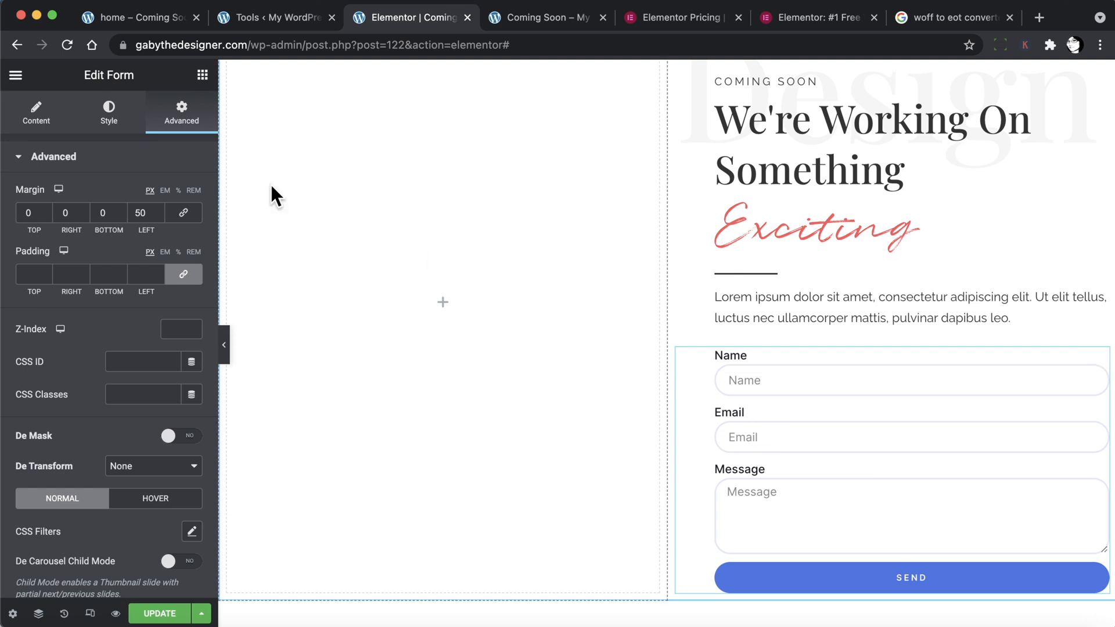
left_click(43, 108)
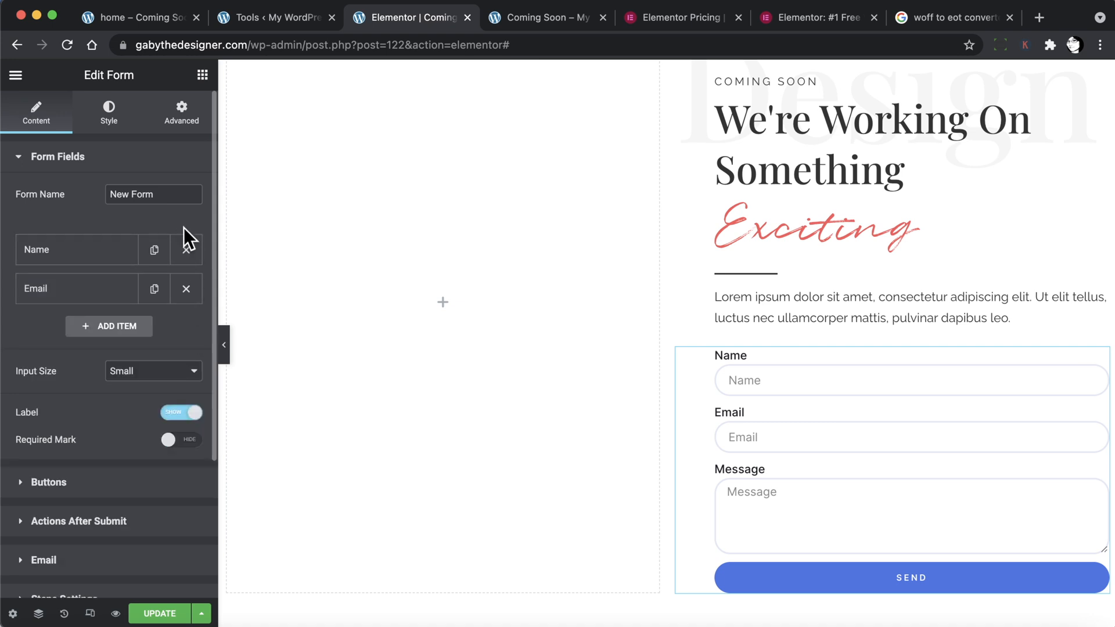
Remove the Name field from the contact form's fields.
left_click(189, 255)
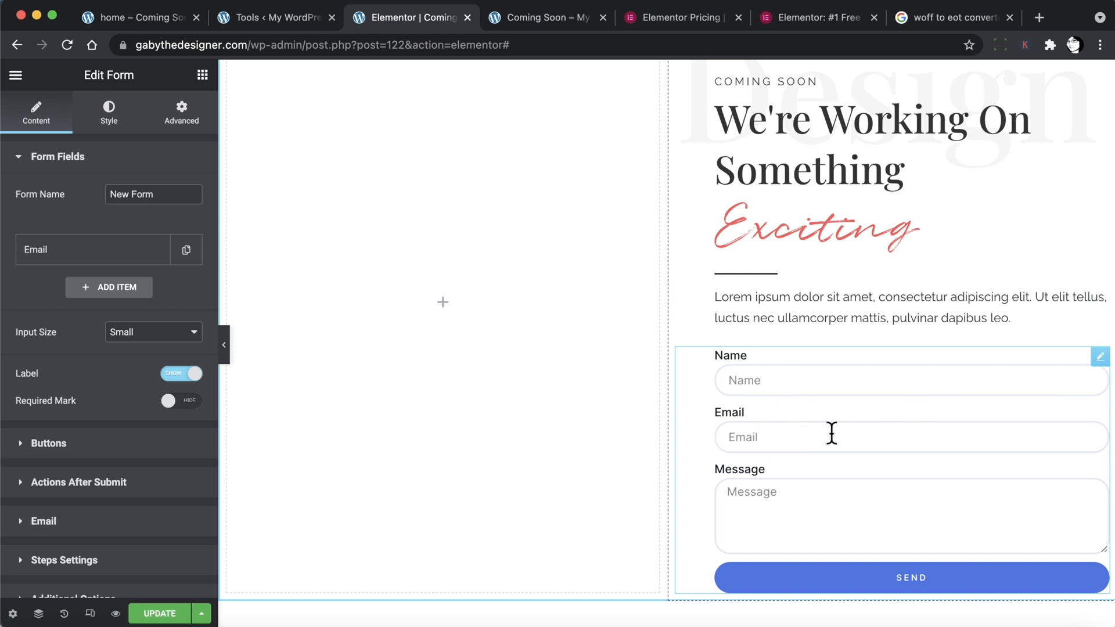
left_click(852, 219)
left_click(852, 410)
Save the page update and reload the editor.
left_click(159, 614)
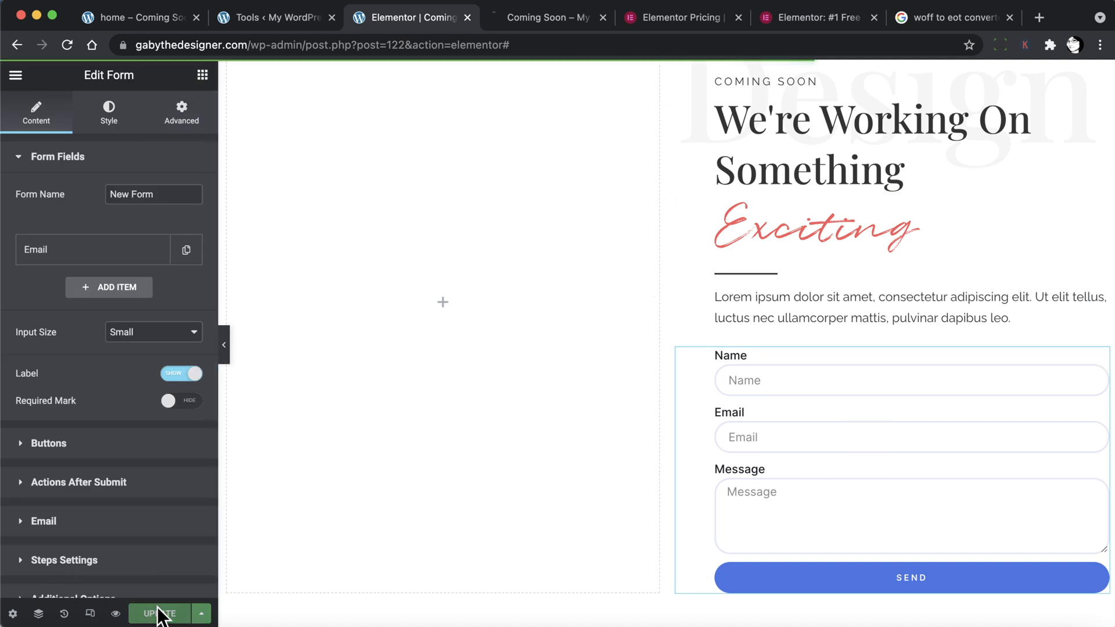
left_click(71, 47)
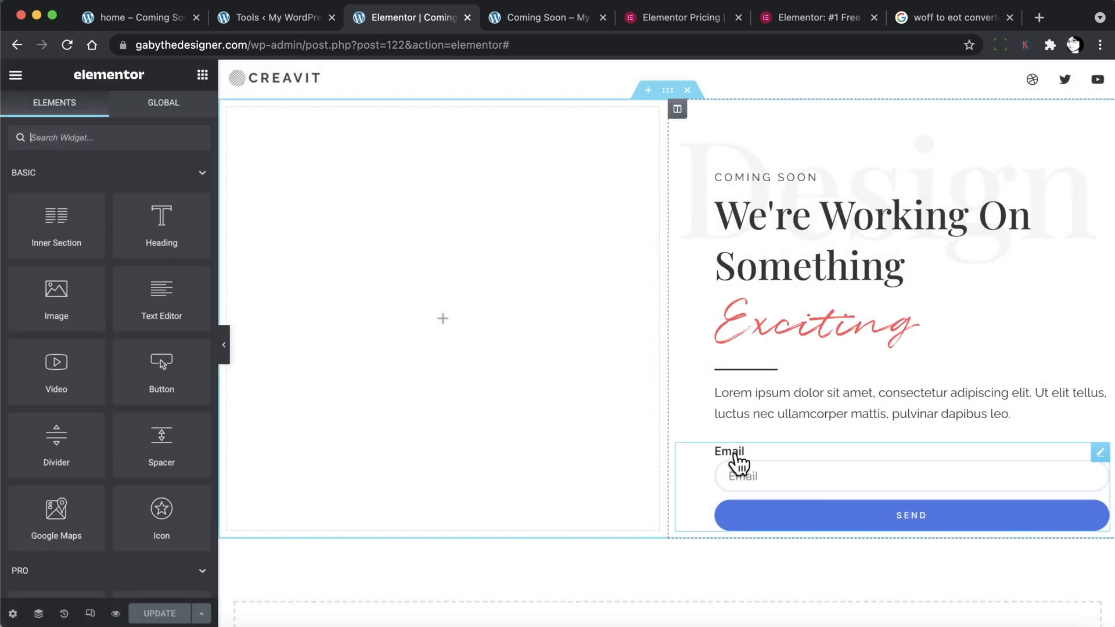
Hide the form's field labels and set the Email field's placeholder to "Your Email:".
left_click(790, 473)
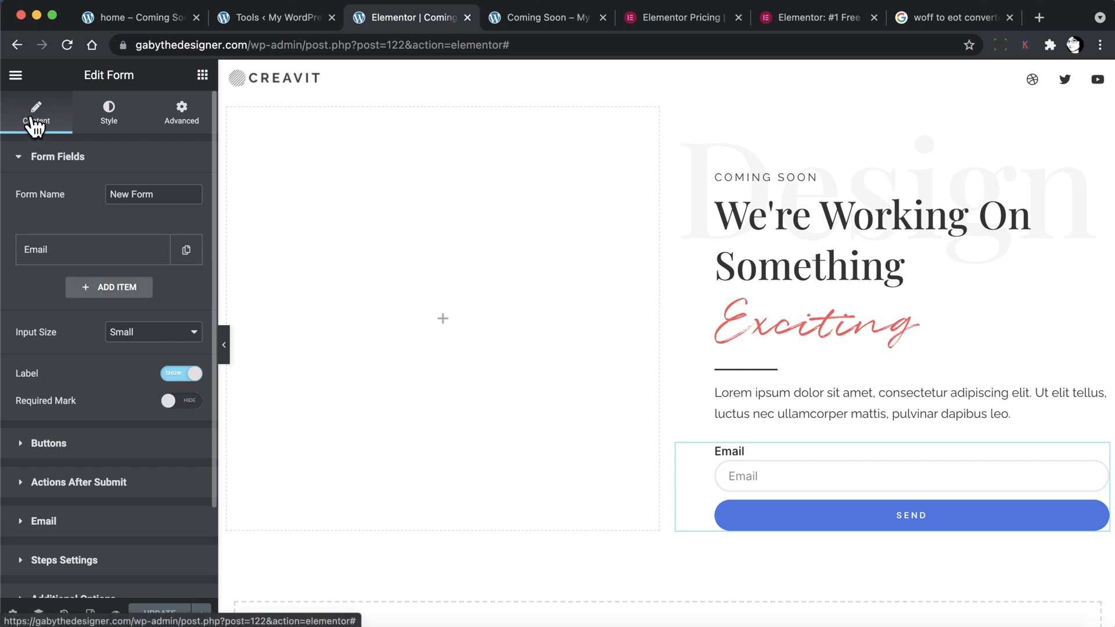
left_click(180, 373)
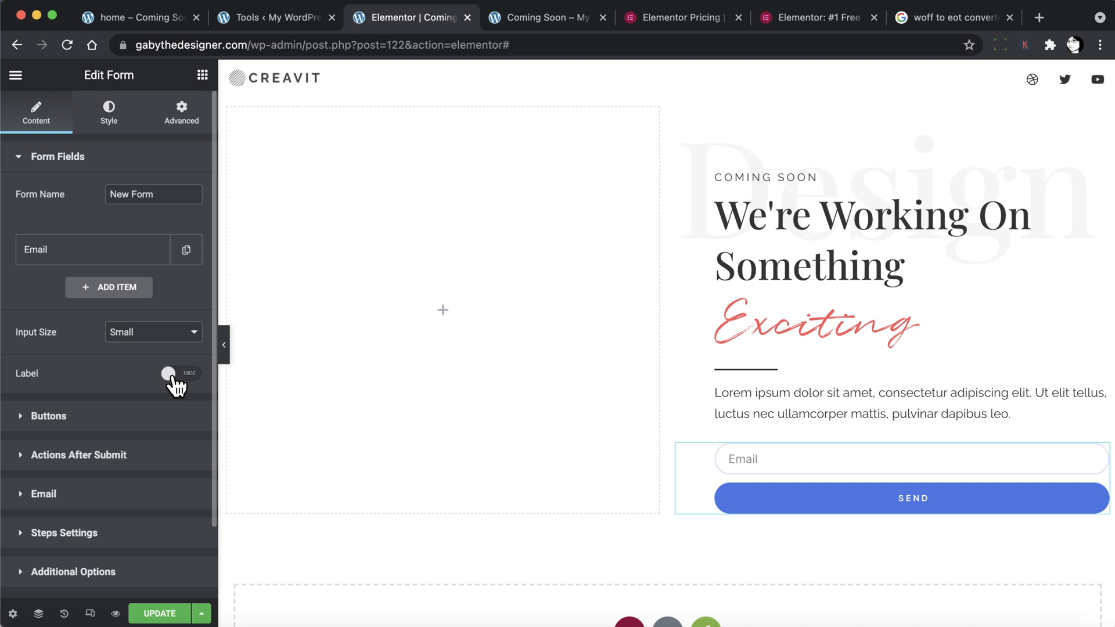
left_click(72, 256)
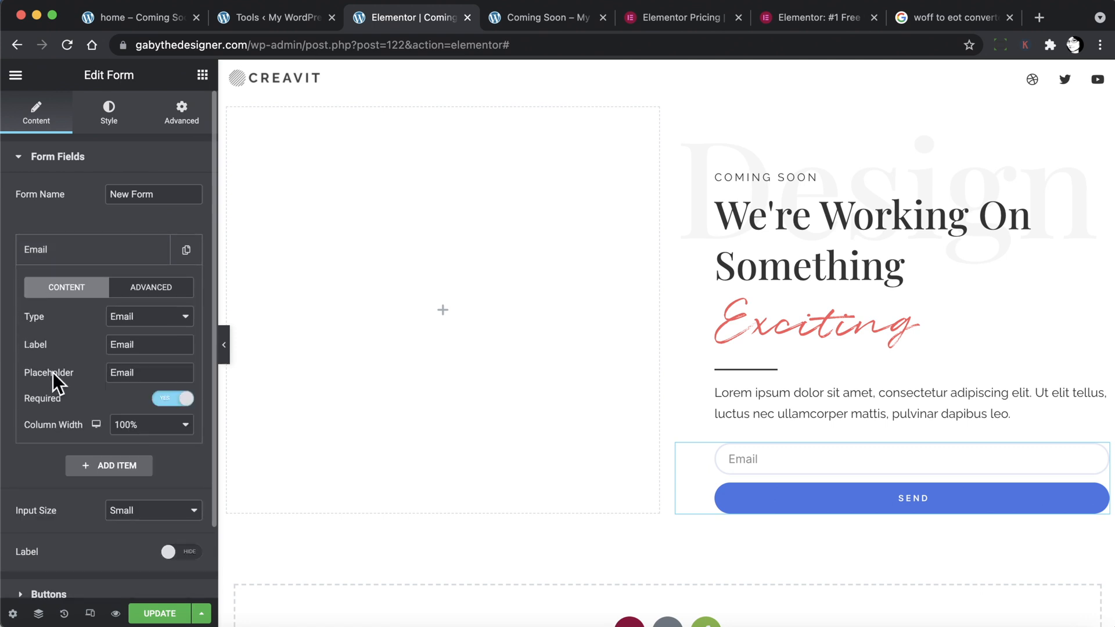
left_click_drag(144, 373, 99, 367)
type("Your Email")
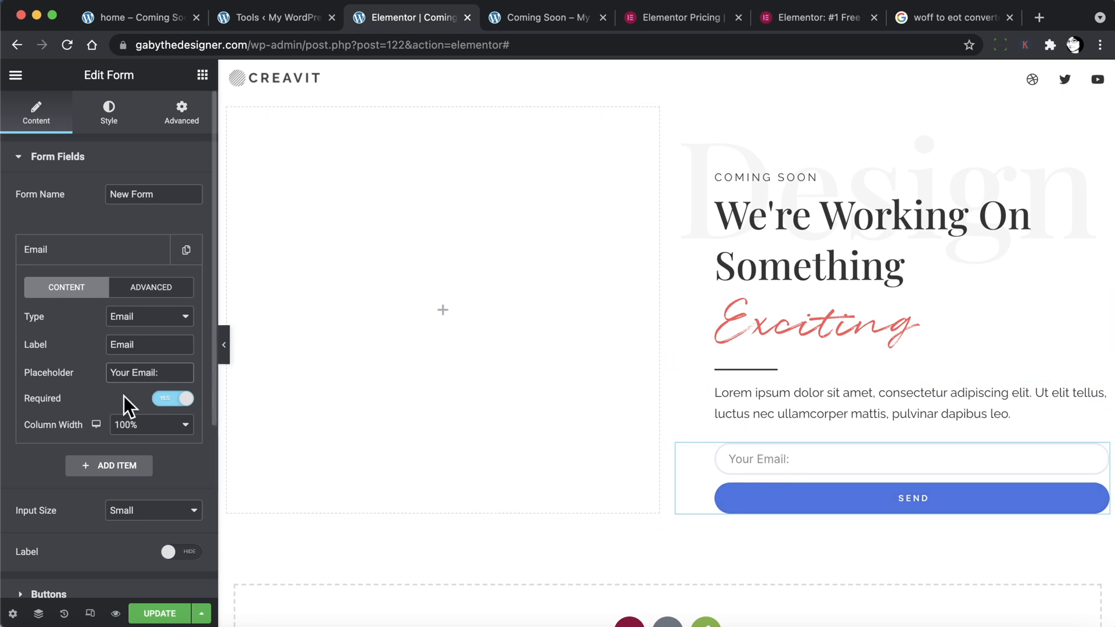
Set the Email field's column width to 60% and the form's input size to Large.
left_click(147, 431)
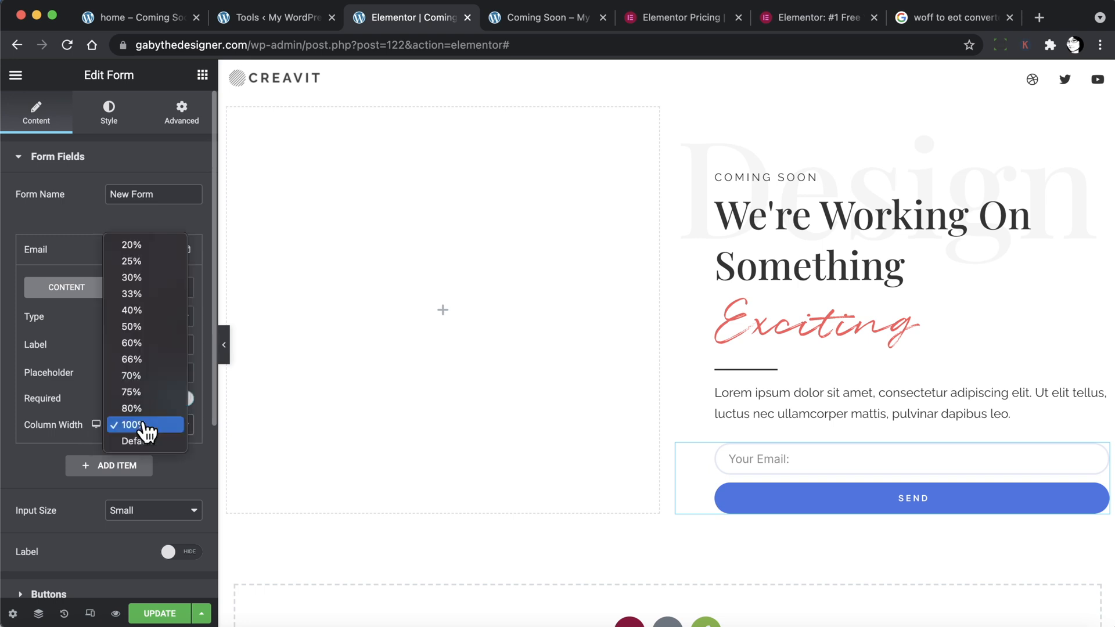
left_click(153, 343)
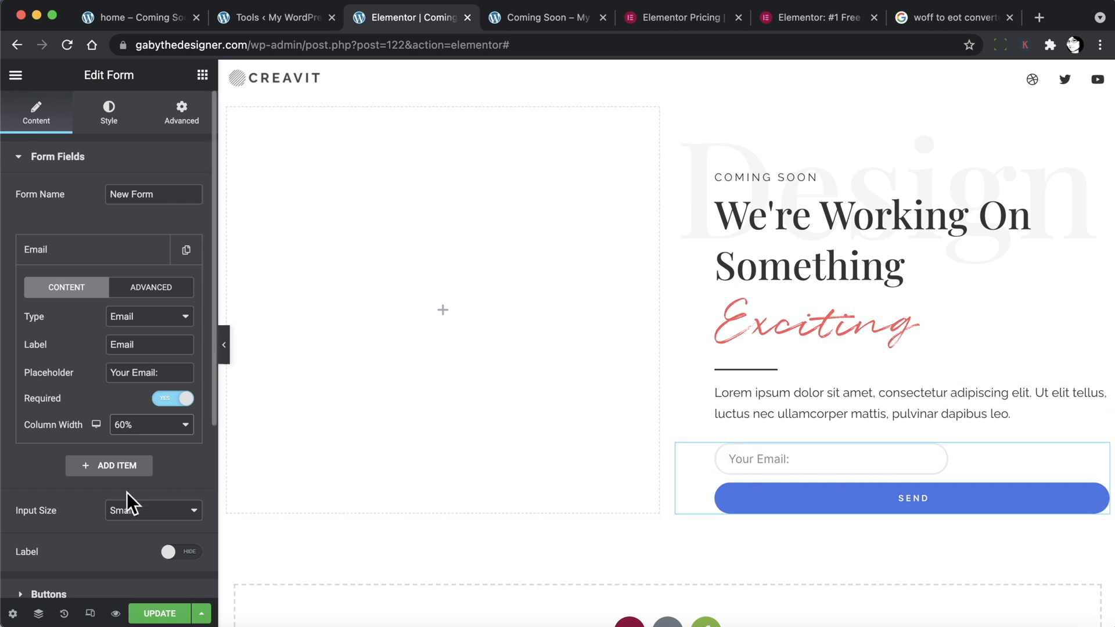
left_click(129, 515)
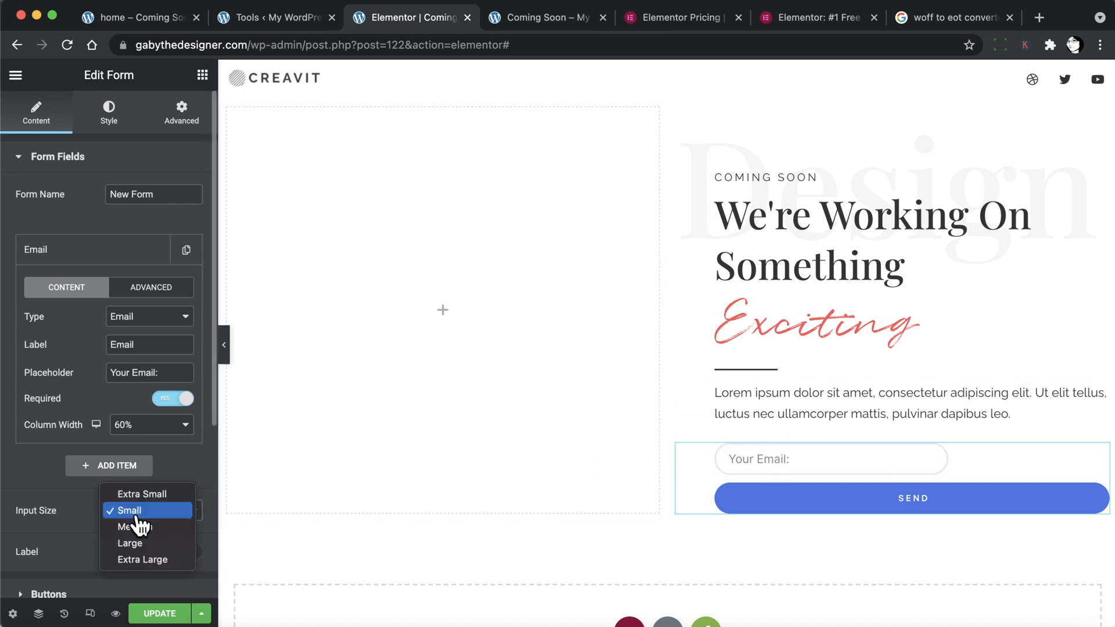
left_click(132, 540)
Set the form button's size to Large and its column width to 33%.
scroll(140, 543, "down", 3)
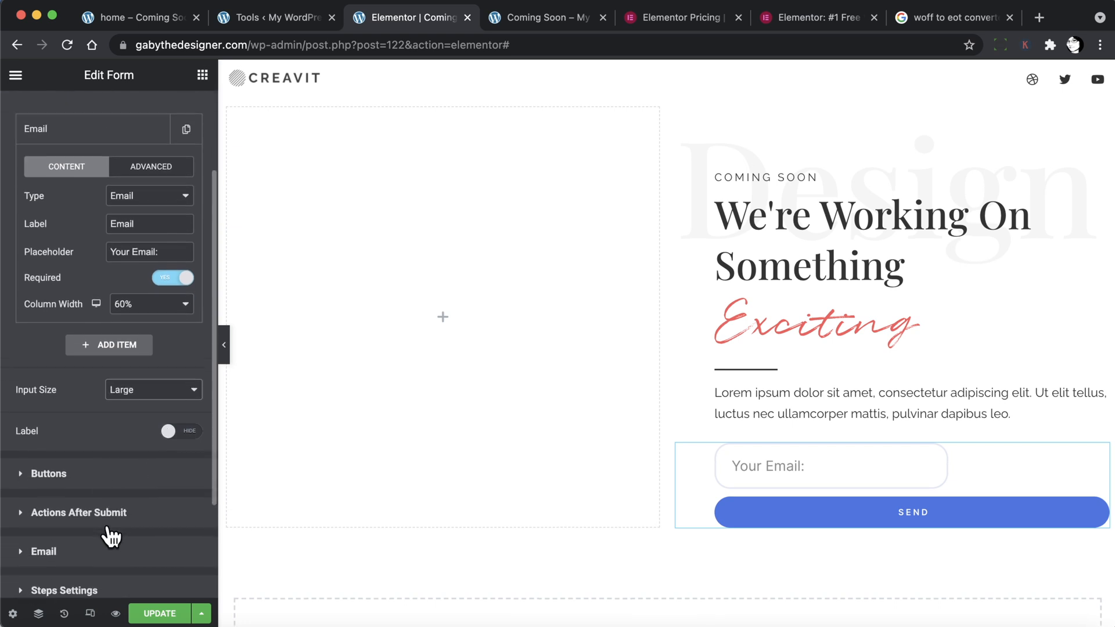
left_click(84, 460)
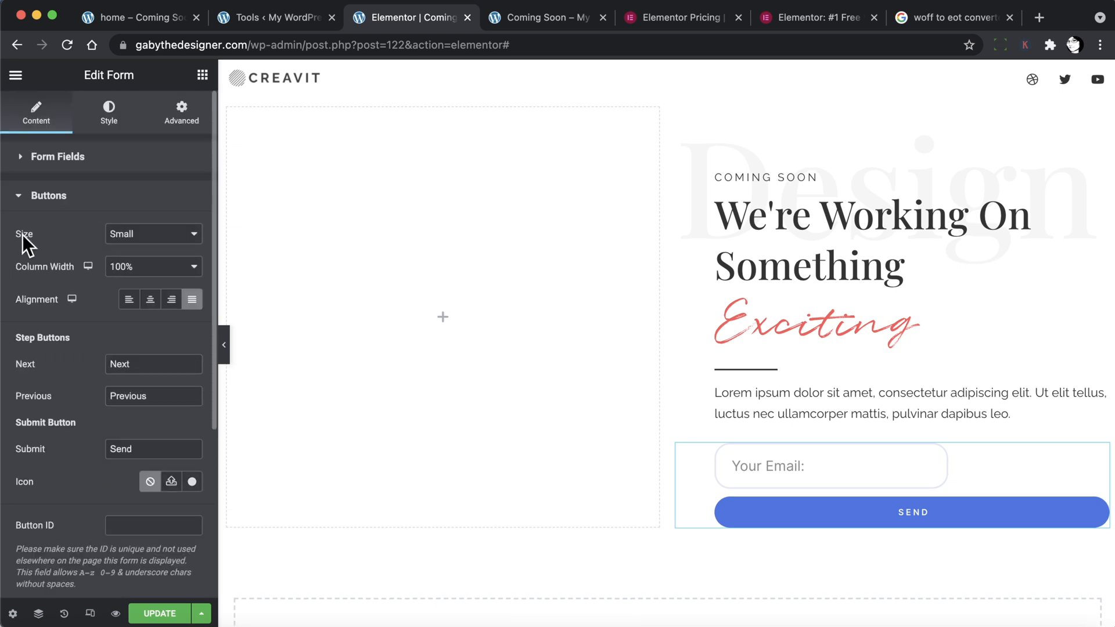
left_click(133, 236)
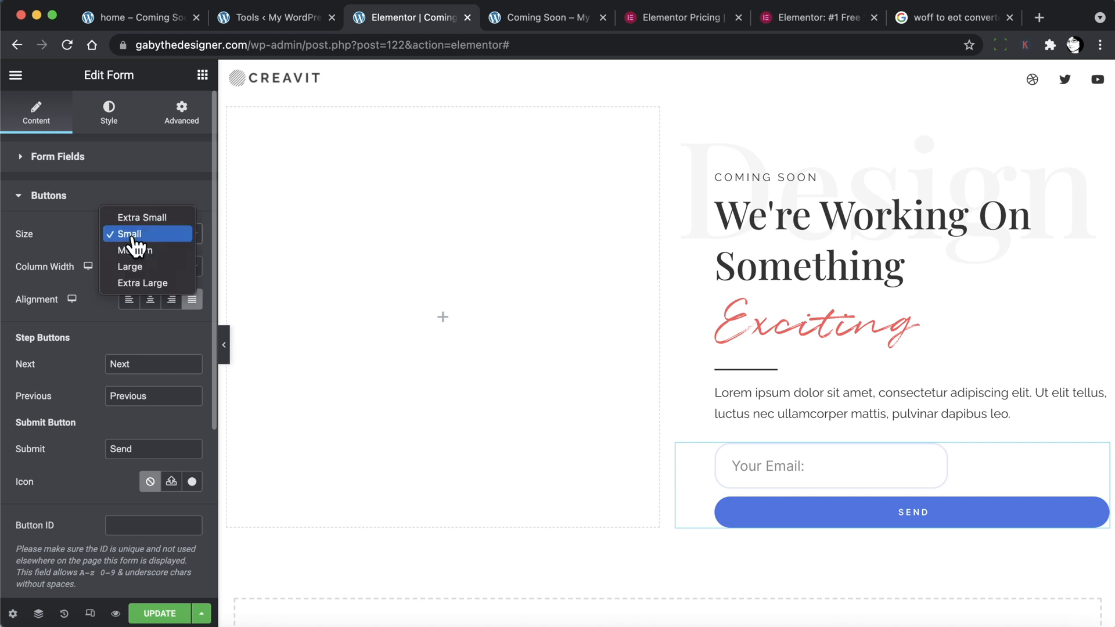
left_click(158, 266)
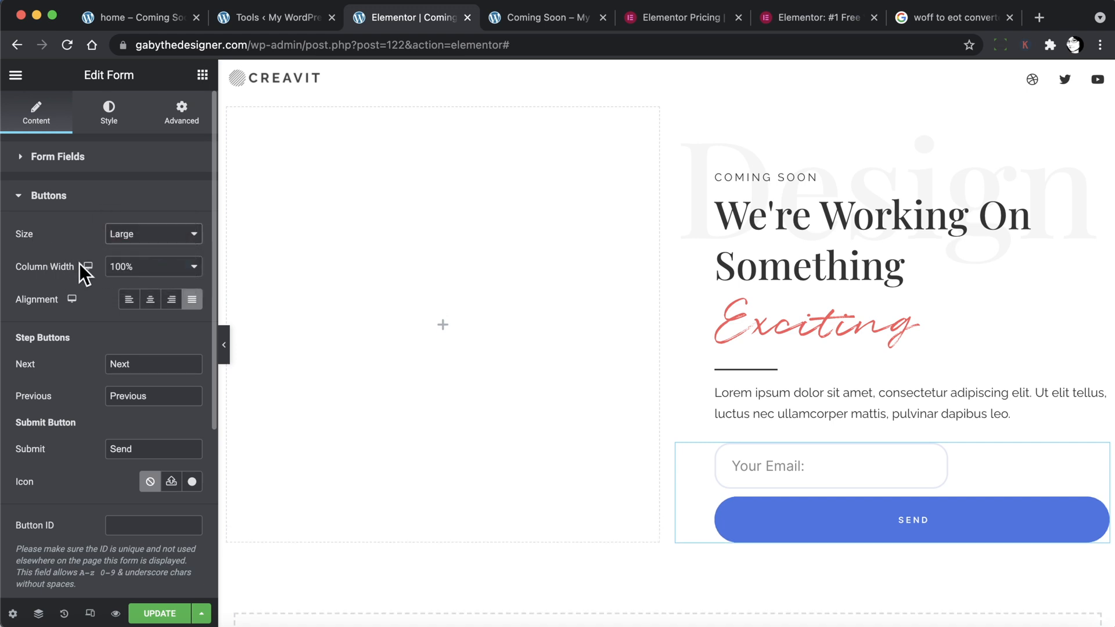
left_click(139, 267)
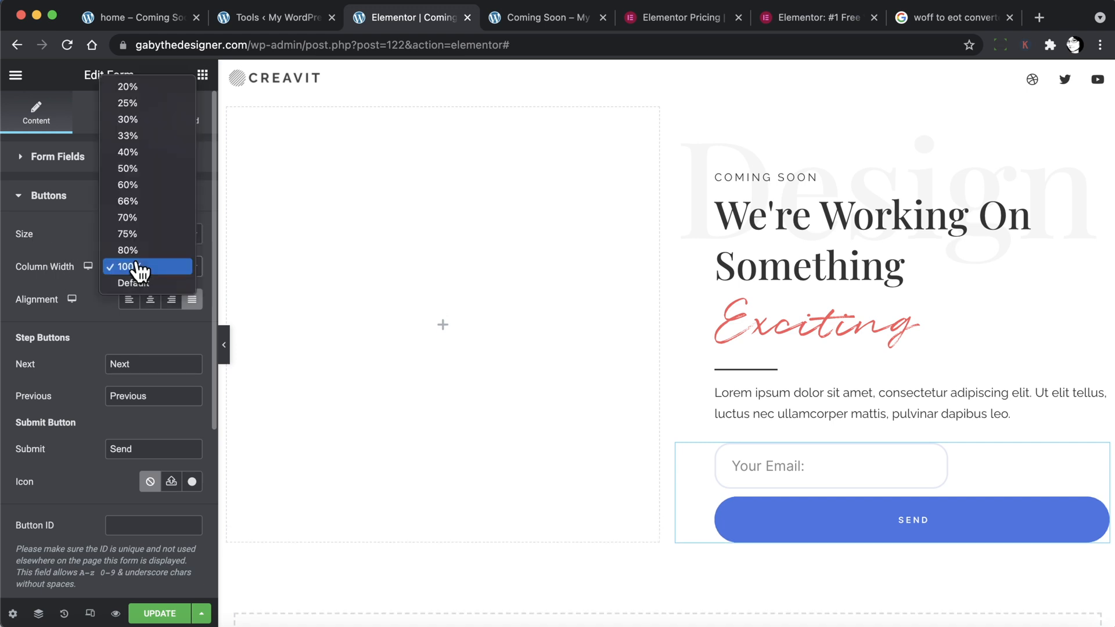
left_click(149, 139)
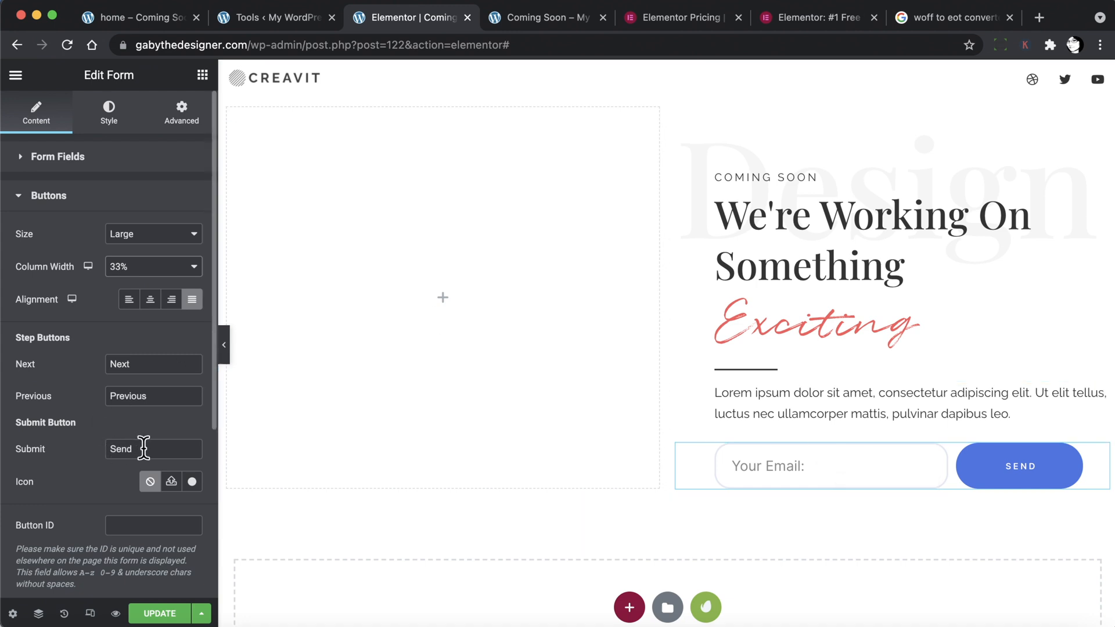
Change the form's submit button text to "Notify Me".
left_click_drag(144, 448, 93, 450)
type("Notify Me")
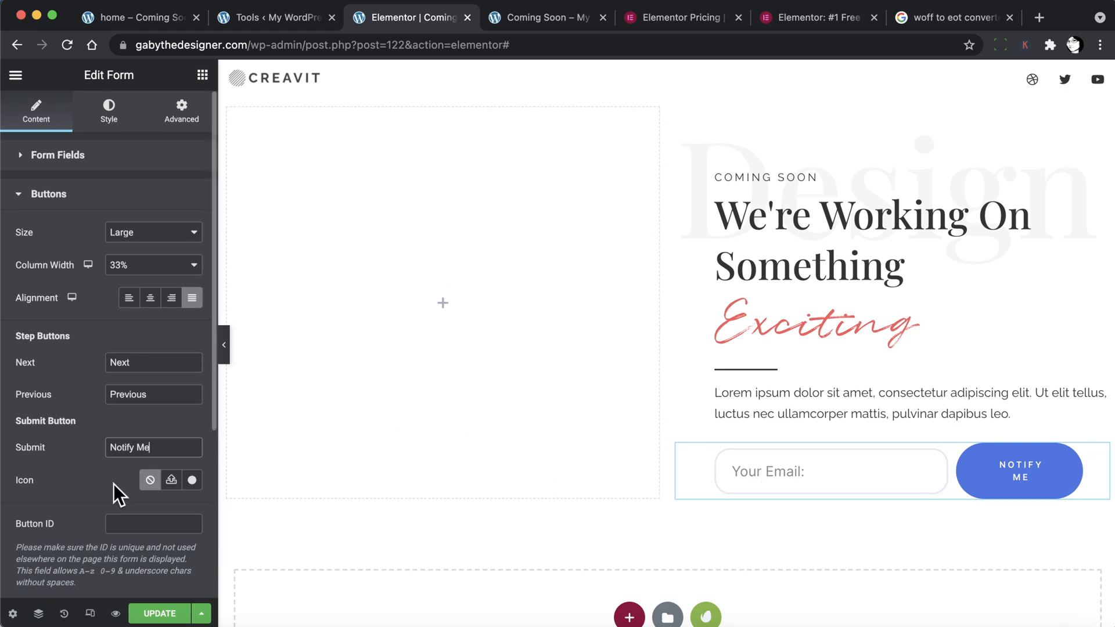
Examine the recipient address in the form's Email settings.
scroll(113, 483, "down", 5)
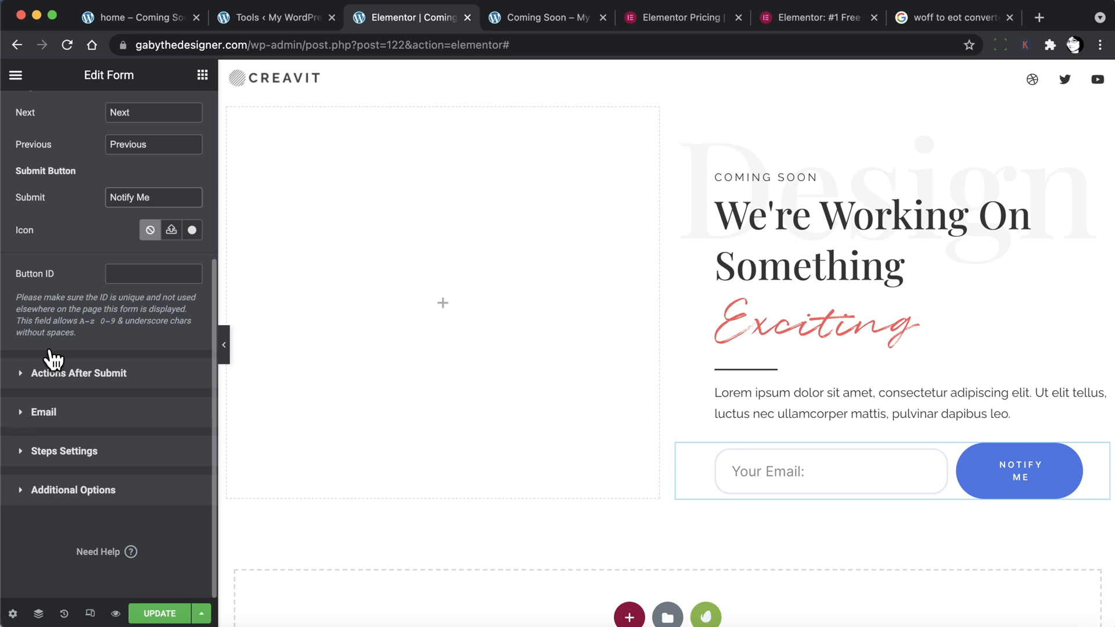
scroll(63, 246, "up", 5)
scroll(53, 395, "down", 5)
left_click(45, 413)
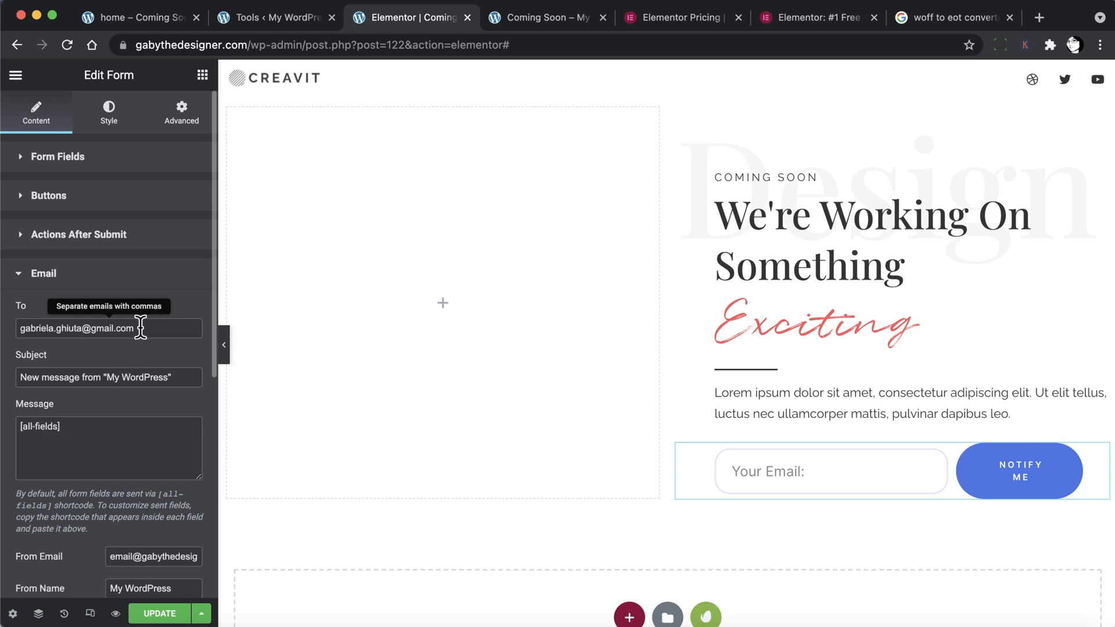
left_click_drag(141, 328, 10, 334)
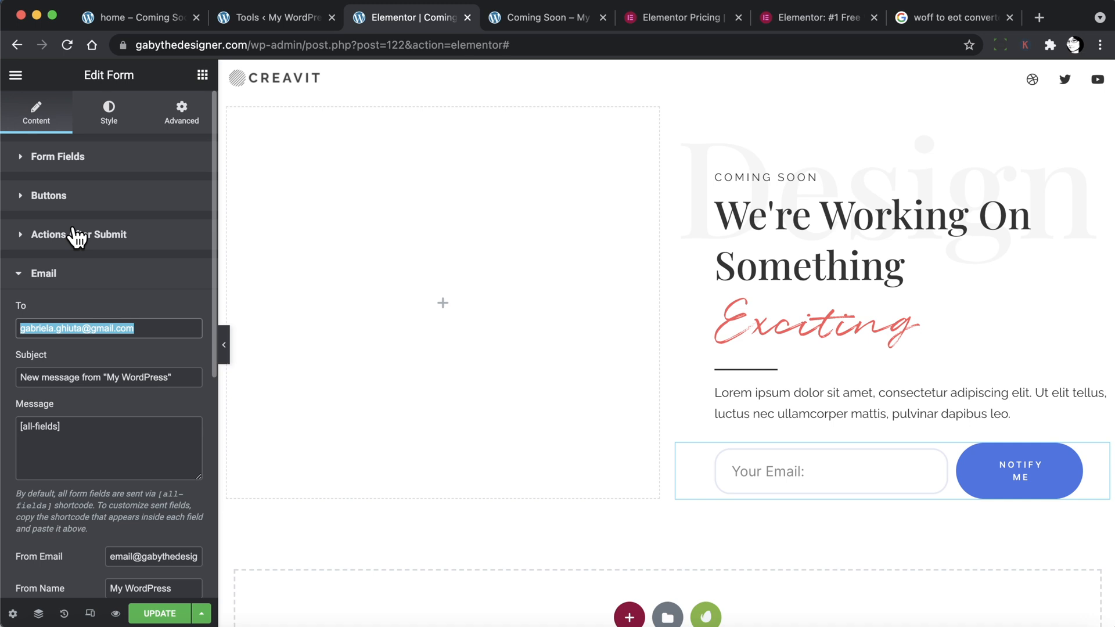
Apply the global "text color" to the text of the form's input field.
left_click(110, 122)
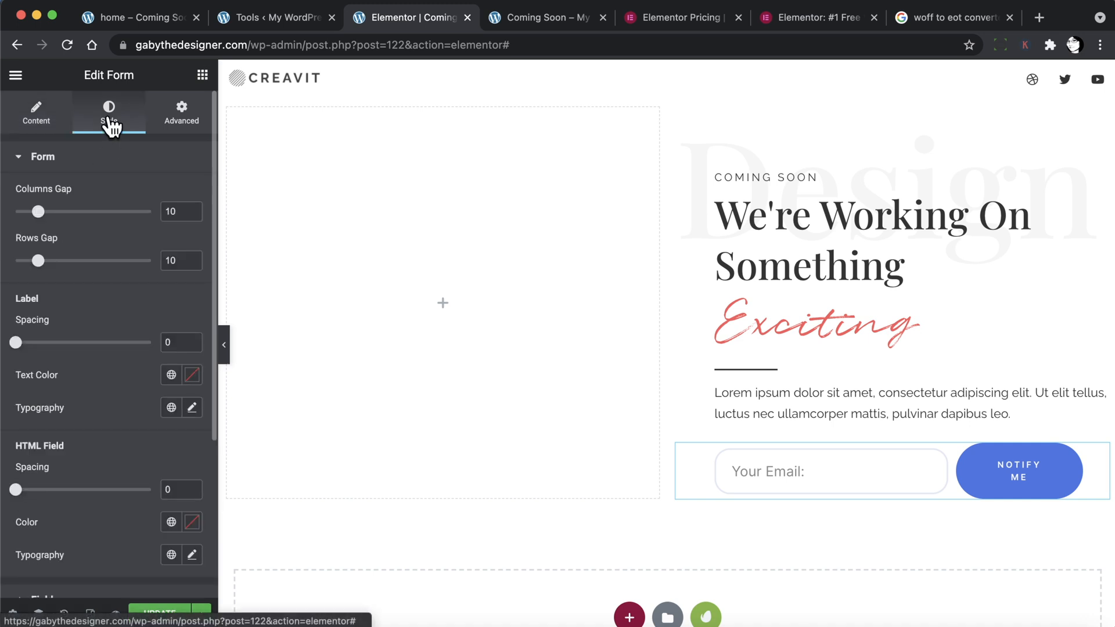
scroll(100, 276, "down", 3)
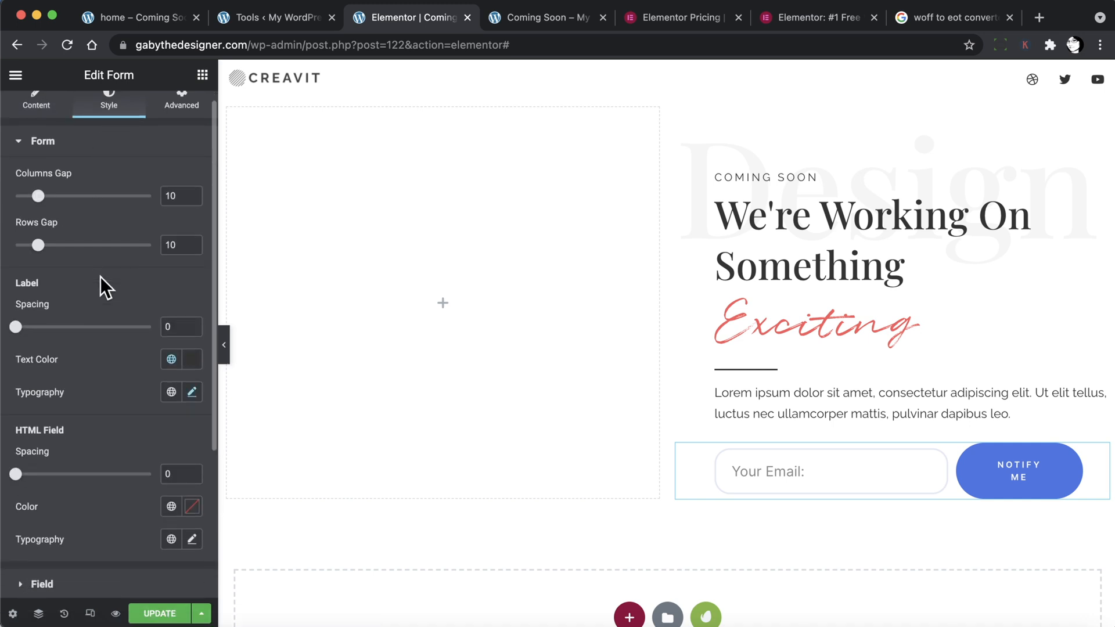
scroll(100, 277, "down", 3)
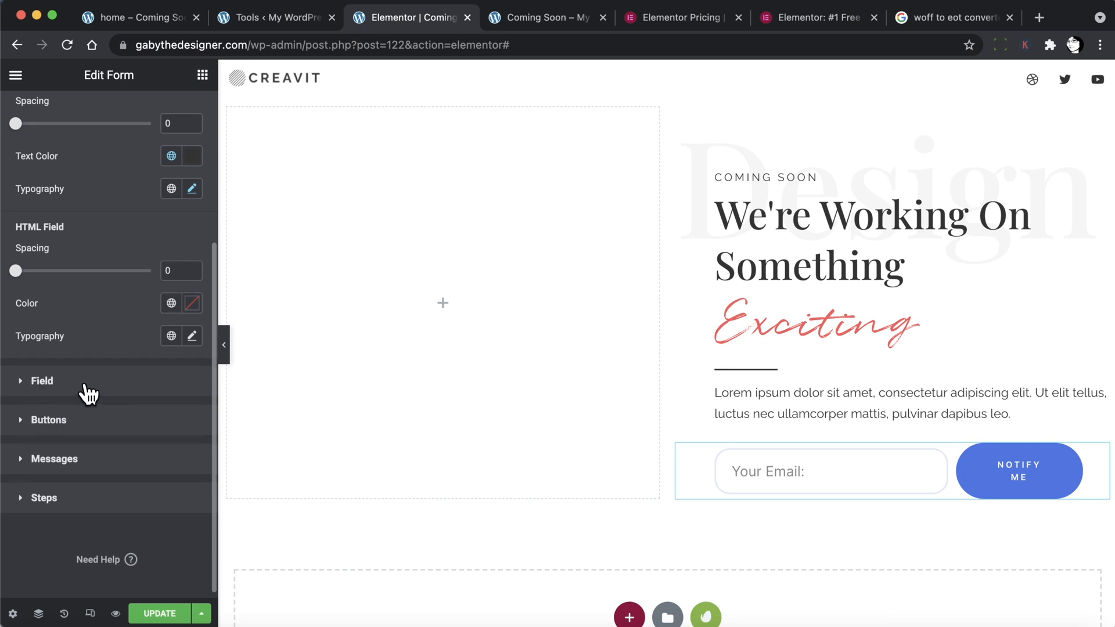
scroll(73, 361, "up", 5)
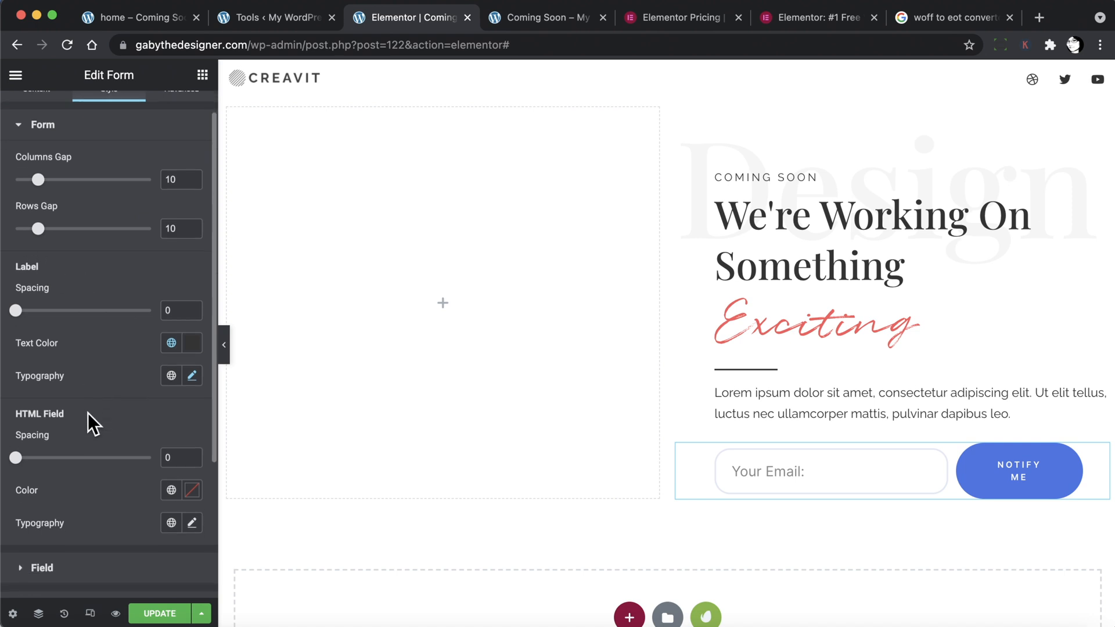
scroll(88, 415, "down", 4)
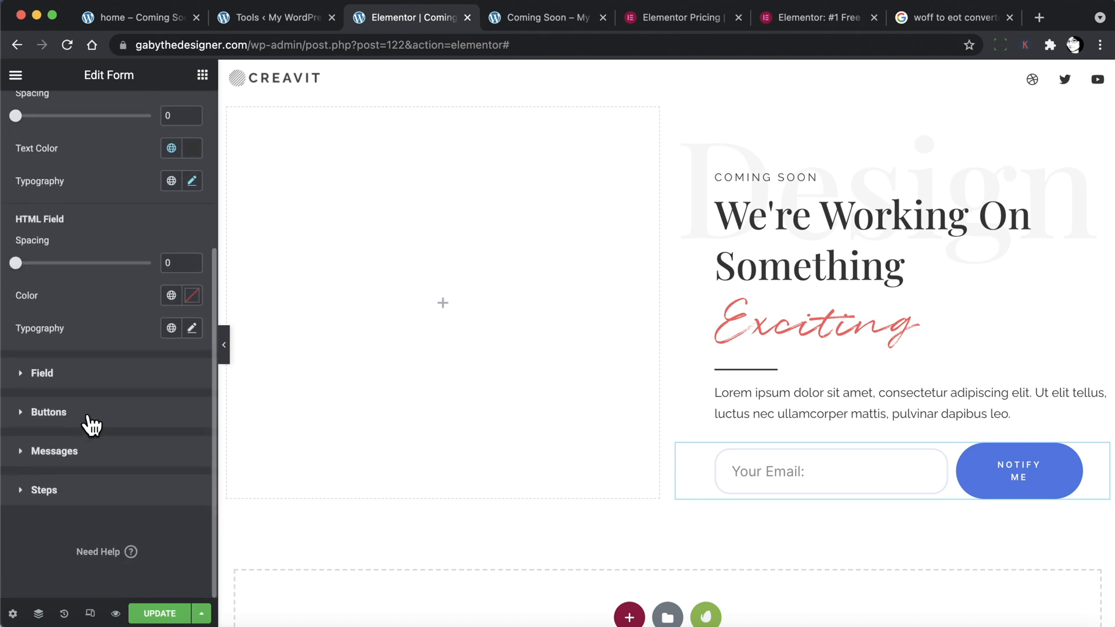
left_click(71, 377)
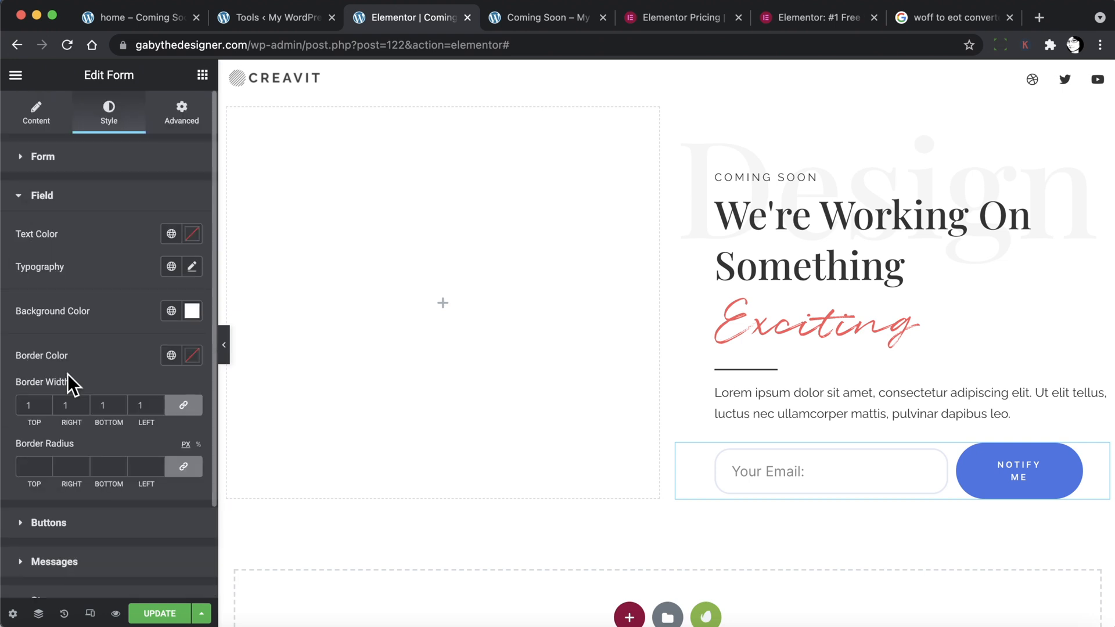
left_click(170, 234)
scroll(87, 425, "down", 3)
left_click(74, 465)
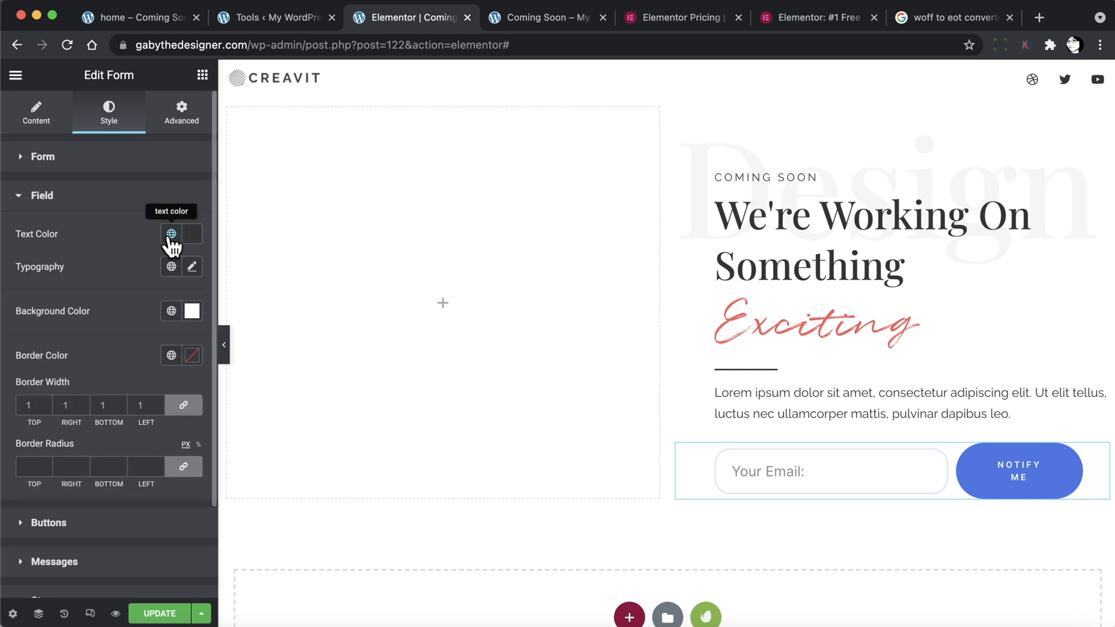
Set the form field's font family to Raleway.
left_click(193, 267)
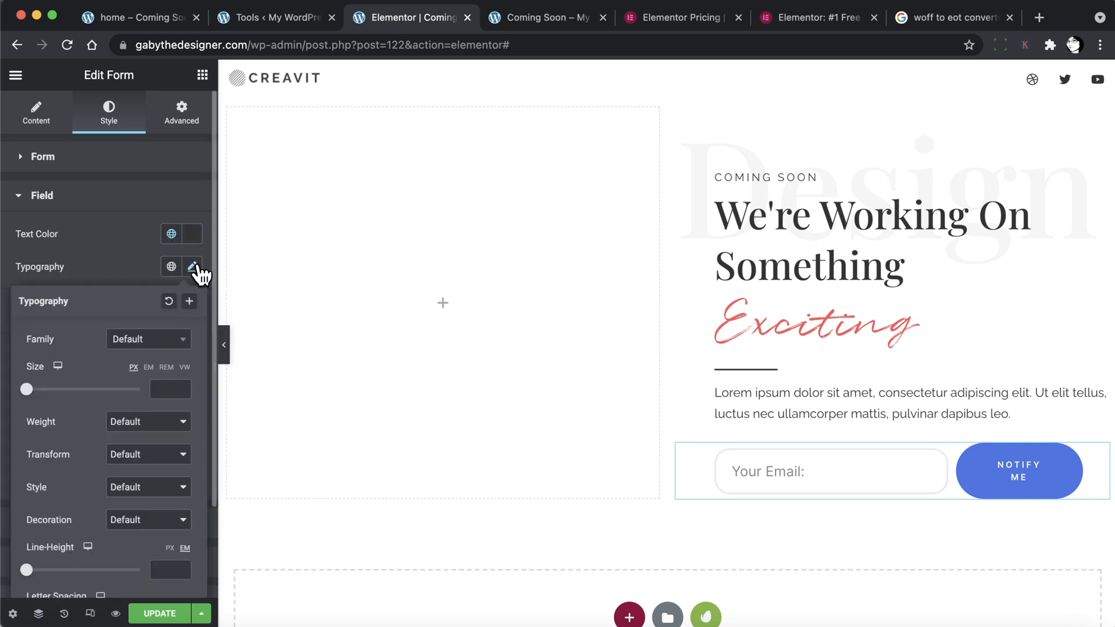
left_click(153, 340)
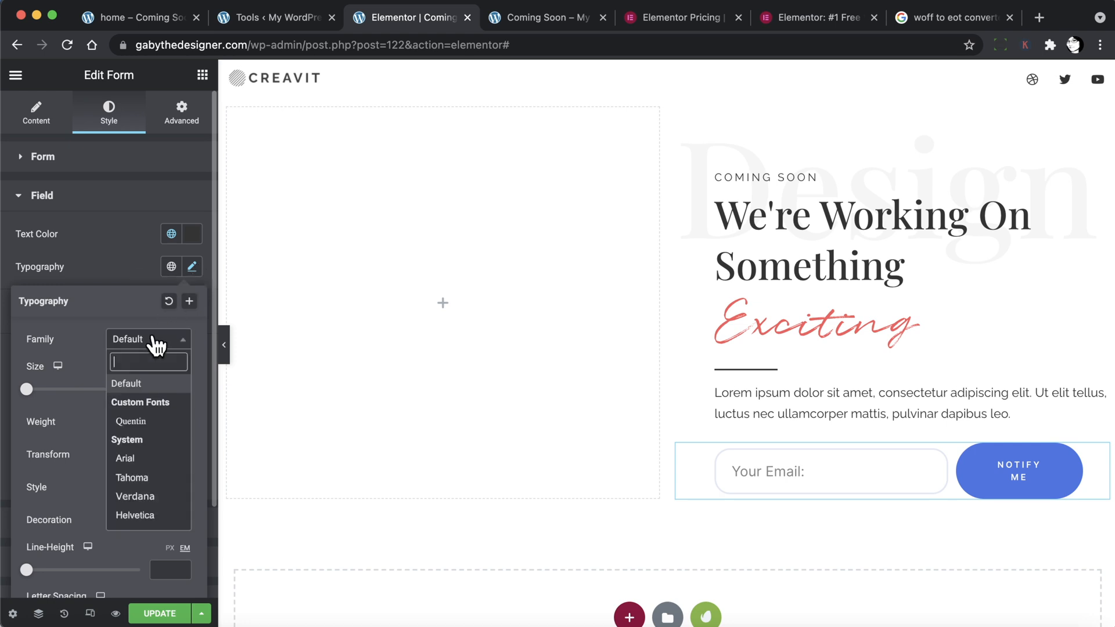
type("ralew")
left_click(154, 403)
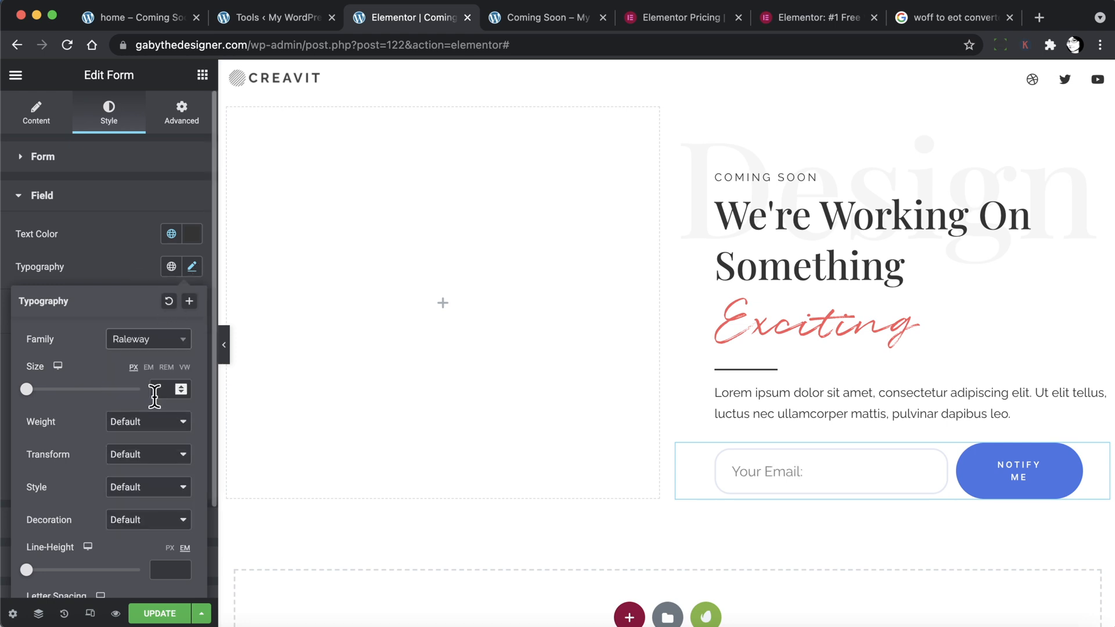
Set the form field's font size to 12 px and its font weight to 400.
left_click(162, 390)
type("1")
left_click(145, 424)
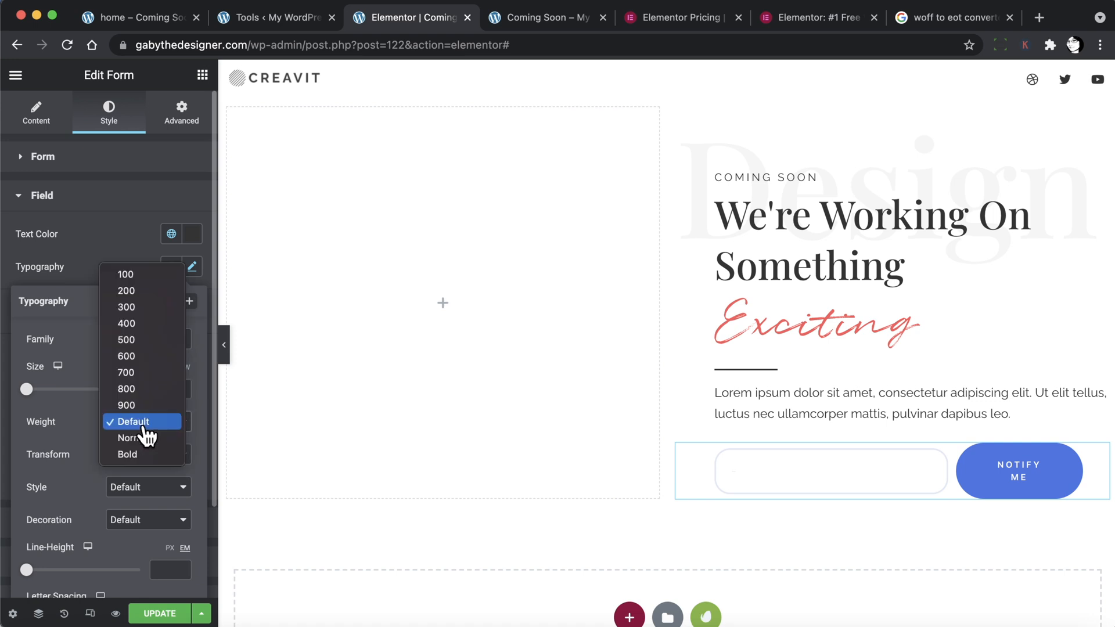
left_click(141, 324)
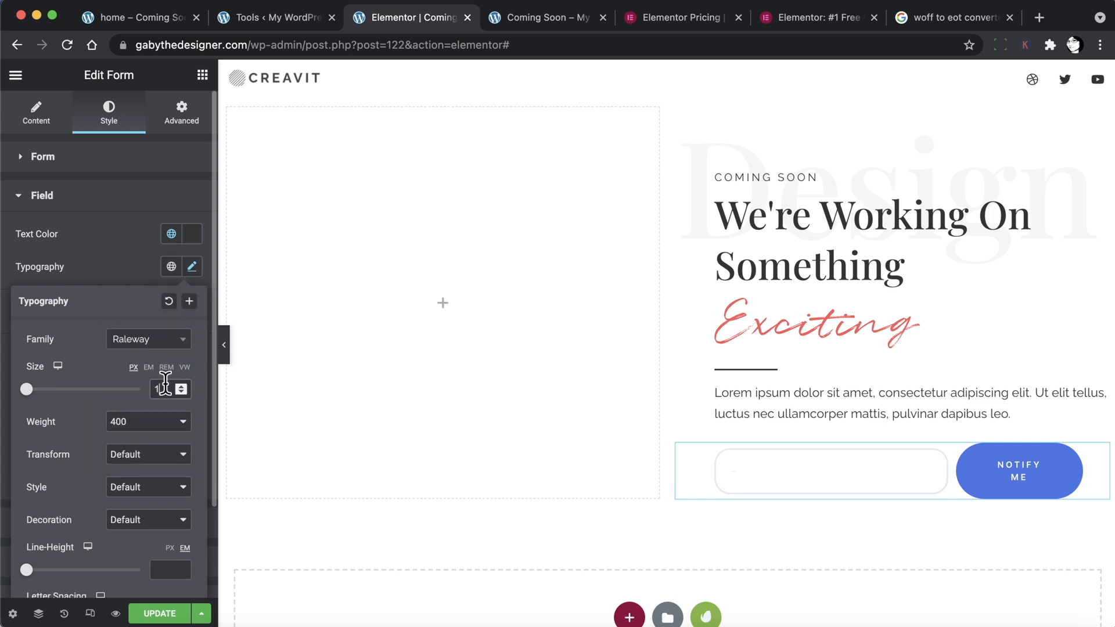
left_click(164, 389)
type("2")
Transform the form field's text to uppercase and set its letter spacing to 3.
left_click(116, 454)
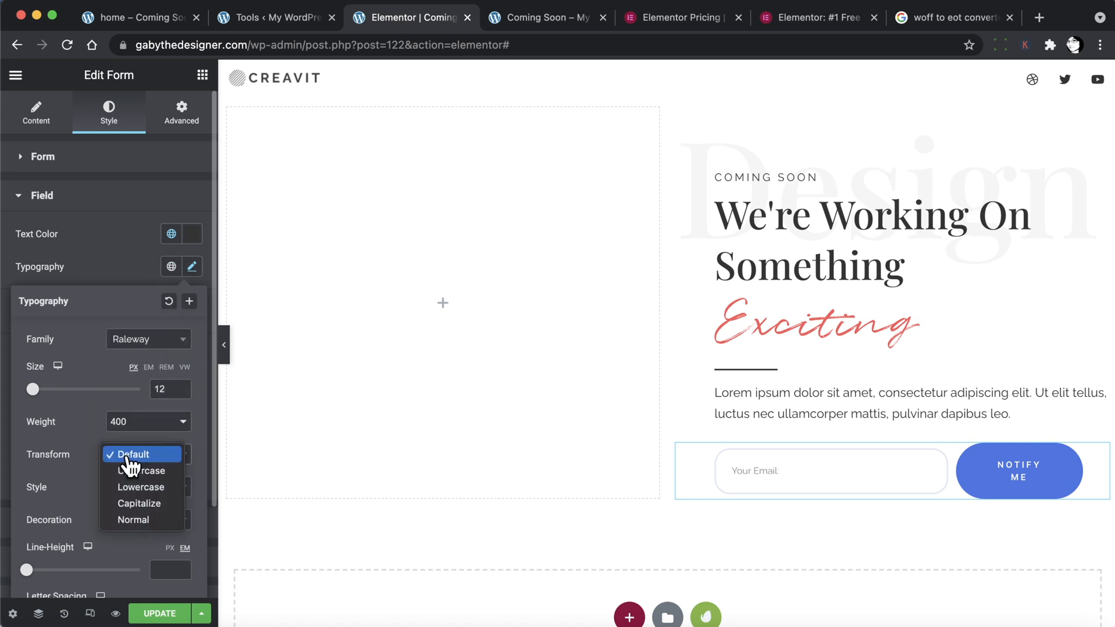
left_click(163, 471)
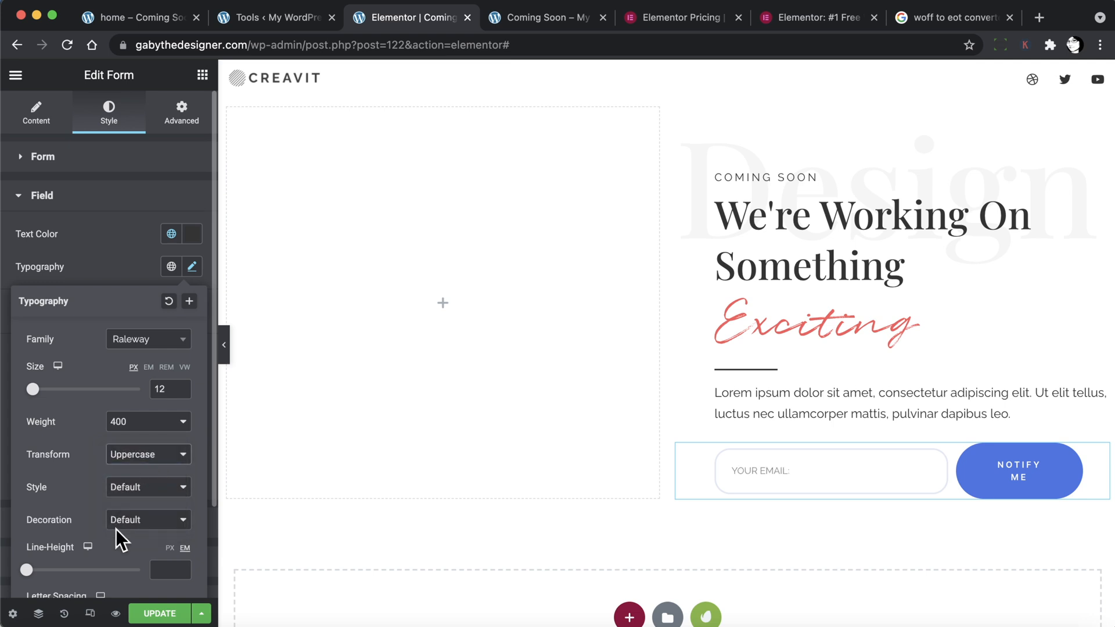
scroll(116, 529, "down", 2)
left_click(168, 555)
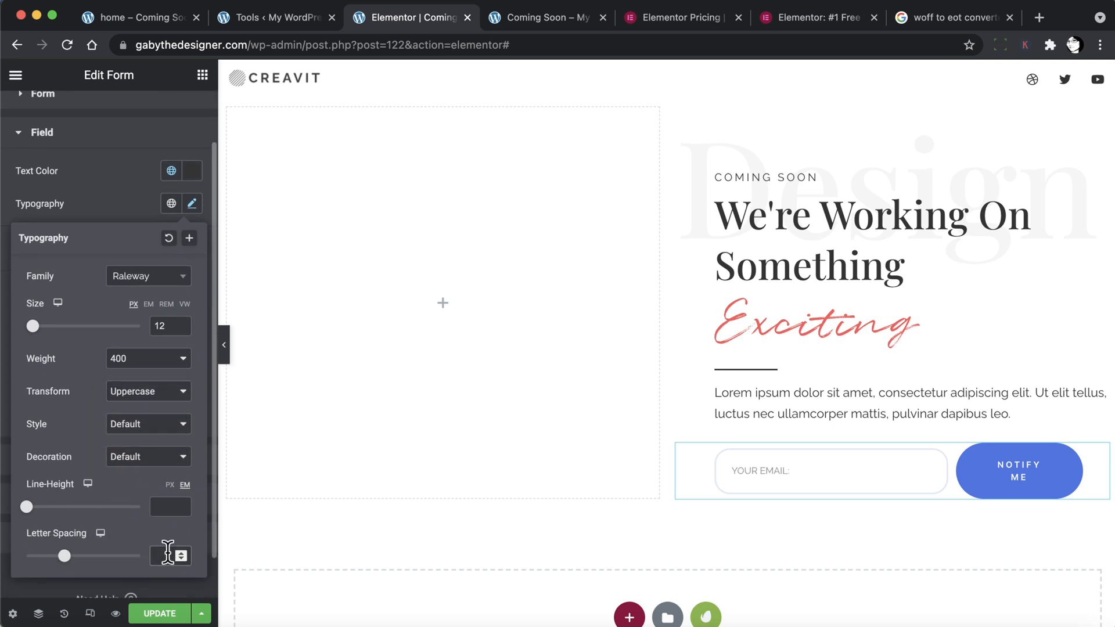
type("3")
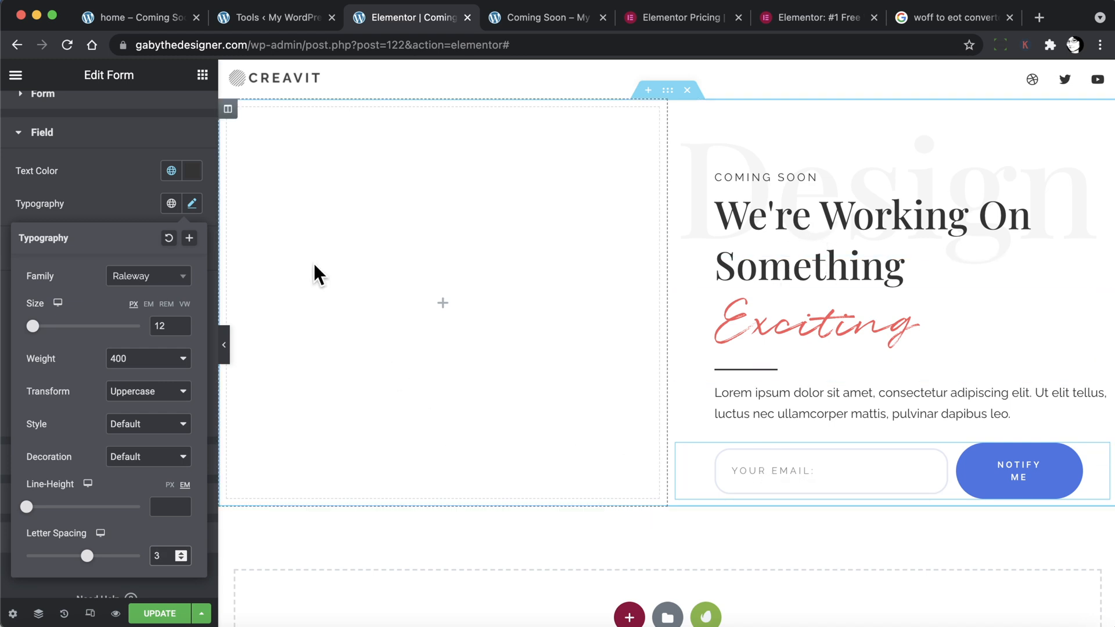
left_click(191, 204)
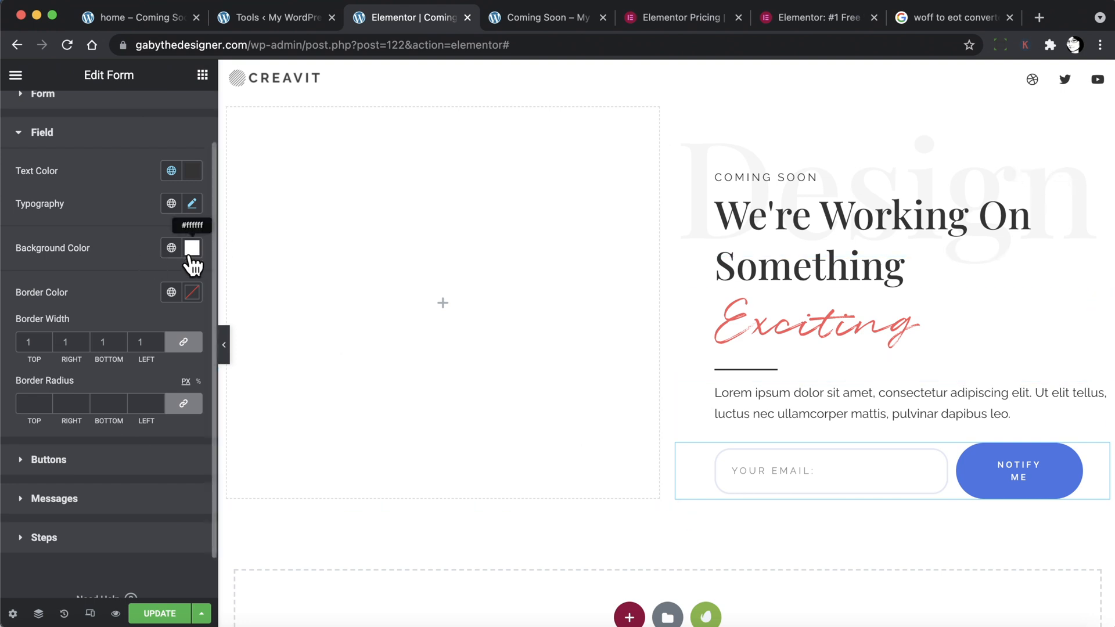
Set the form field's border color to #e0e0e0 and its border radius to 0 px on all corners.
left_click(192, 293)
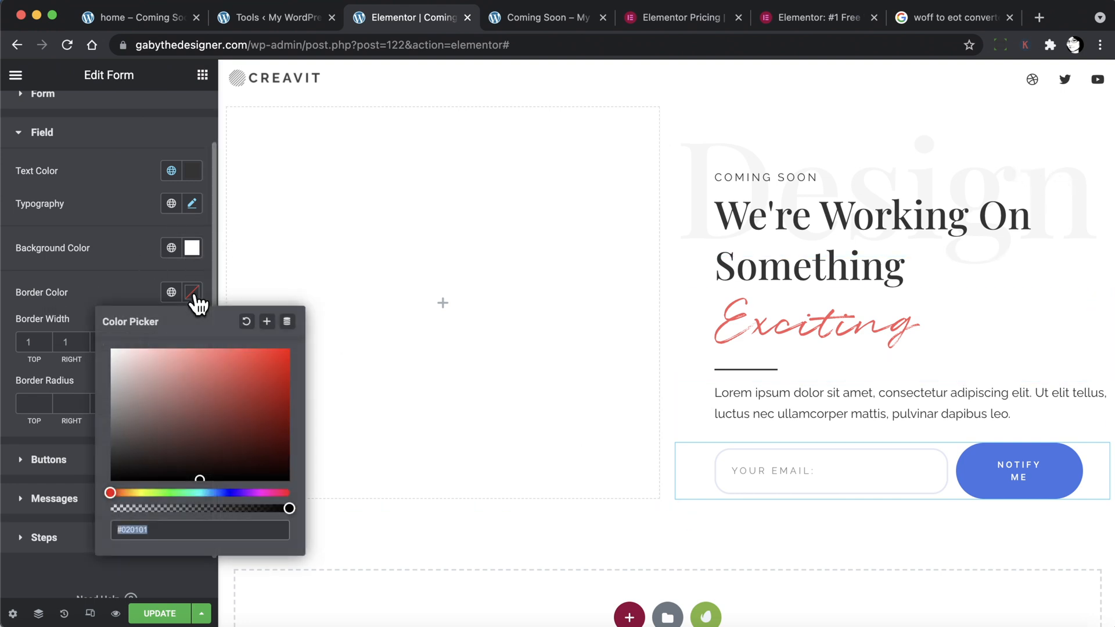
type("#e0e0e0")
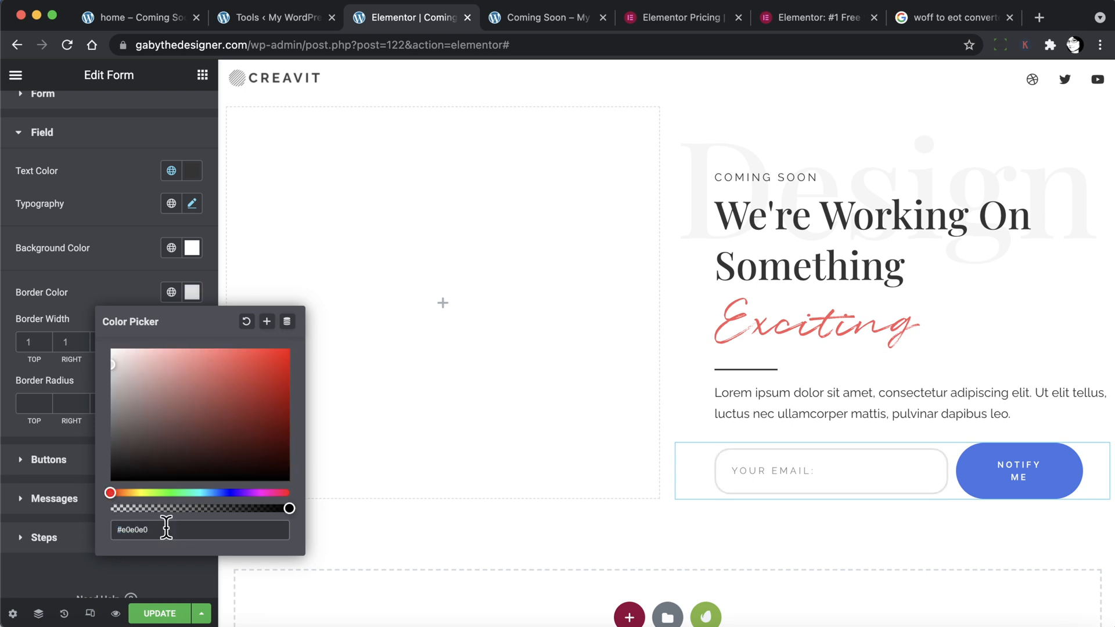
left_click(192, 293)
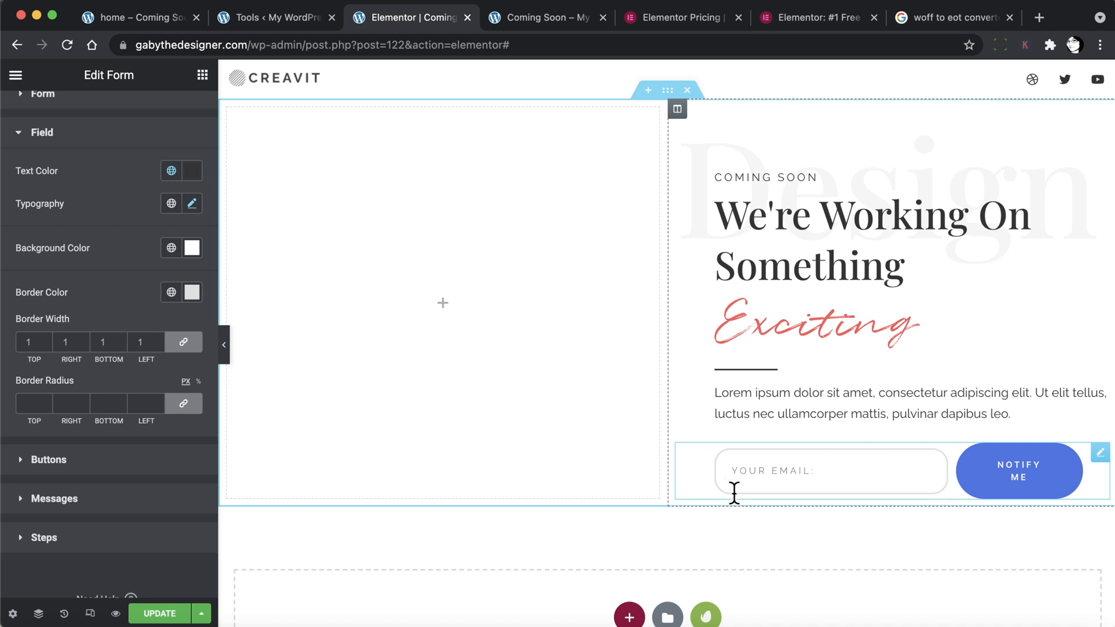
left_click(63, 400)
type("0")
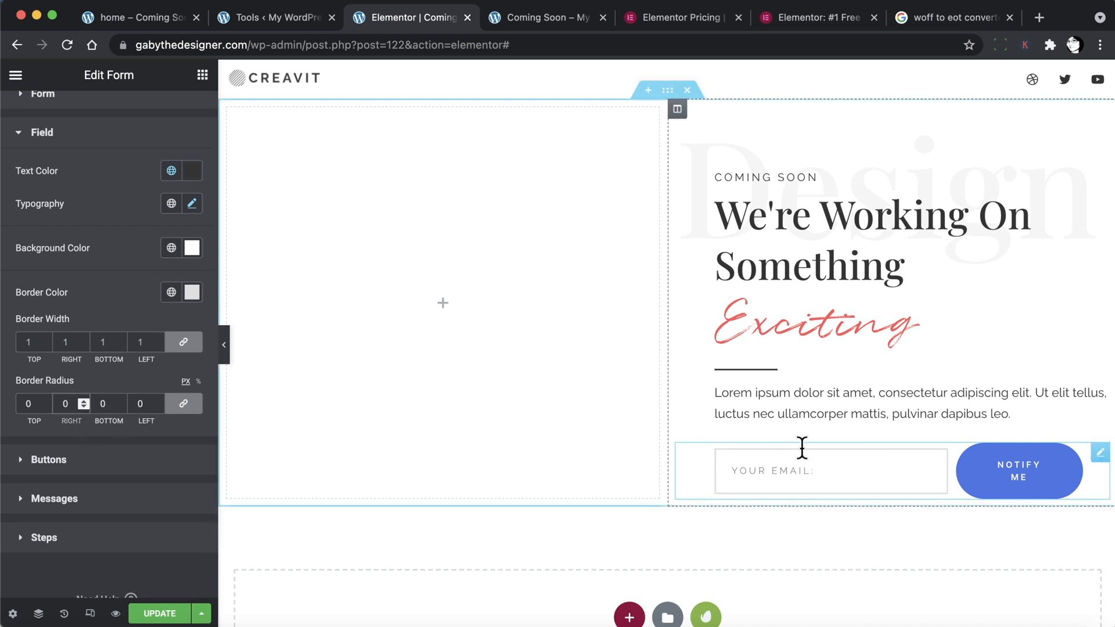
Set the form button's typography to Raleway at 14 px with a font weight of 600.
left_click(69, 460)
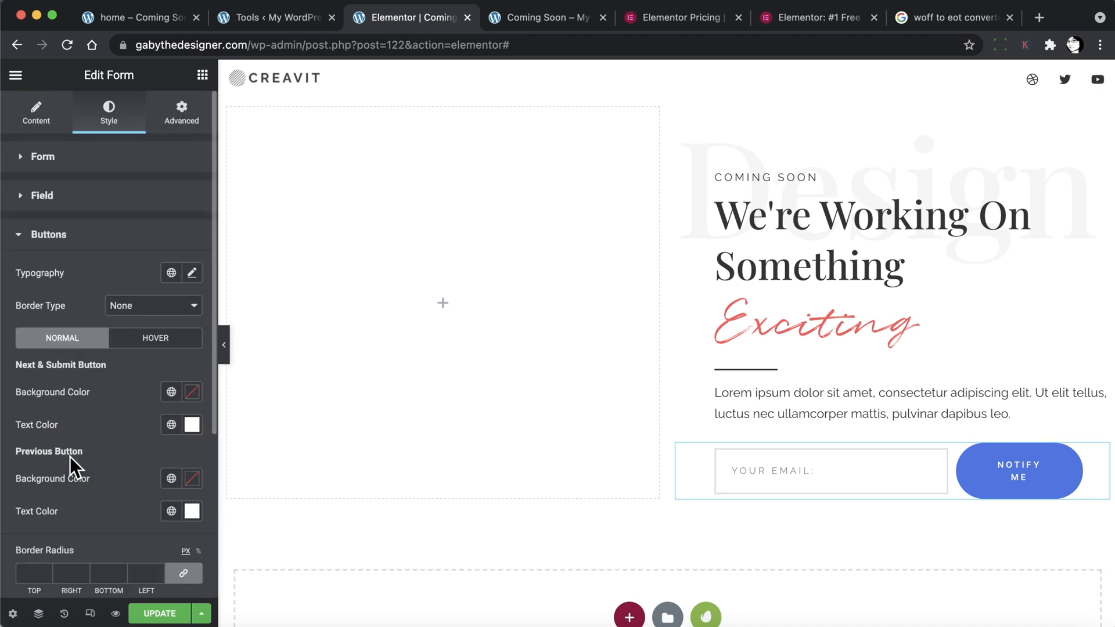
left_click(191, 273)
left_click(163, 345)
type("ralew")
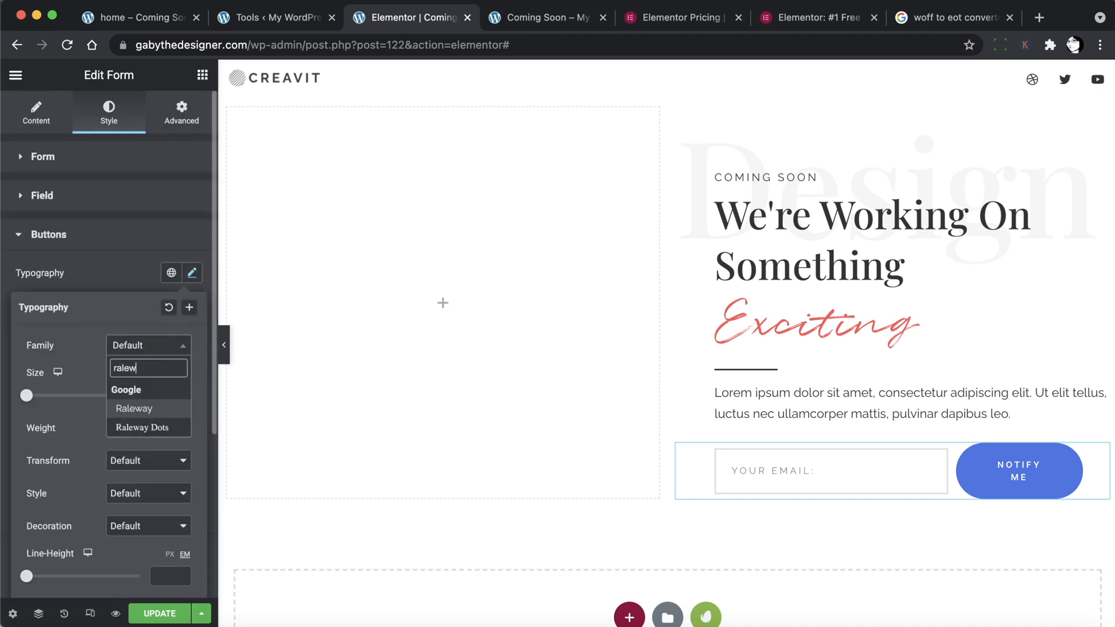
left_click(156, 411)
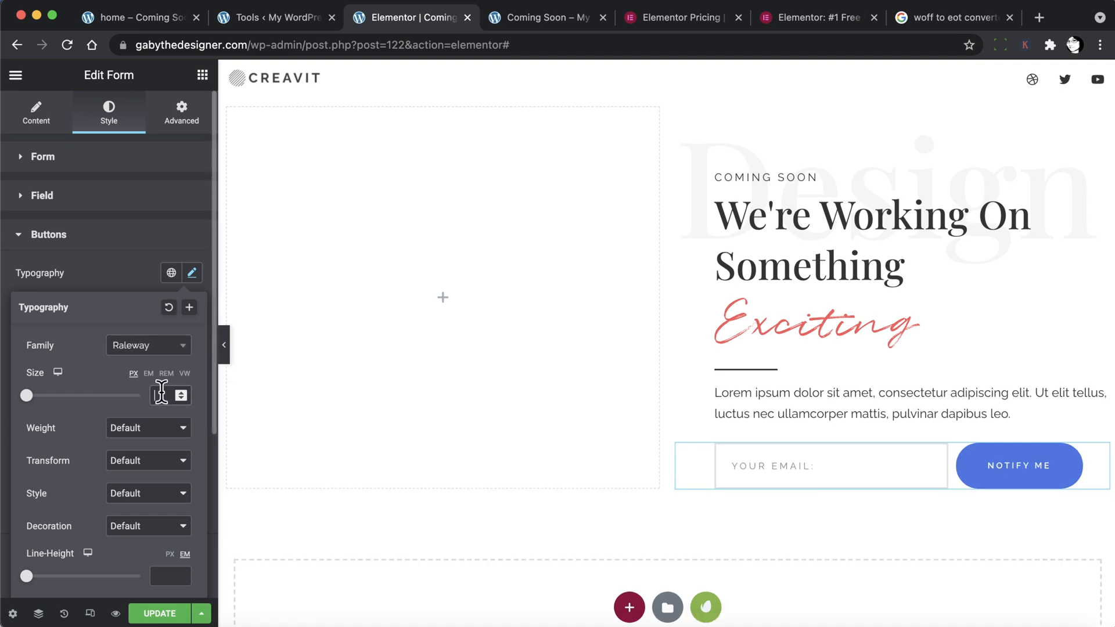
left_click(150, 430)
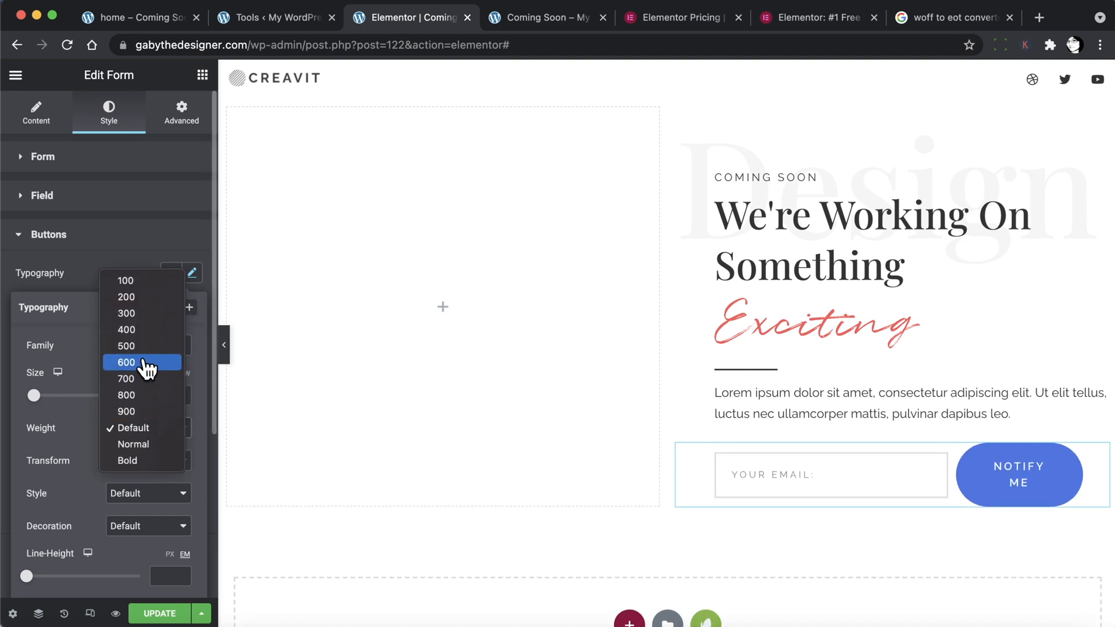
left_click(145, 362)
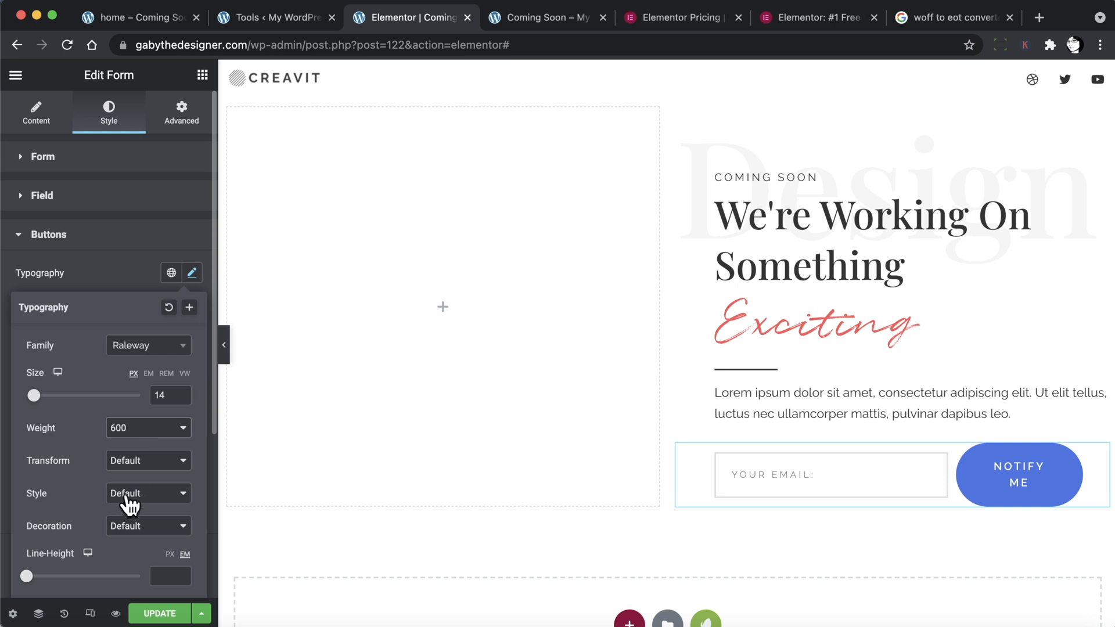
Transform the form button's text to uppercase and set its letter spacing to 3.
left_click(128, 460)
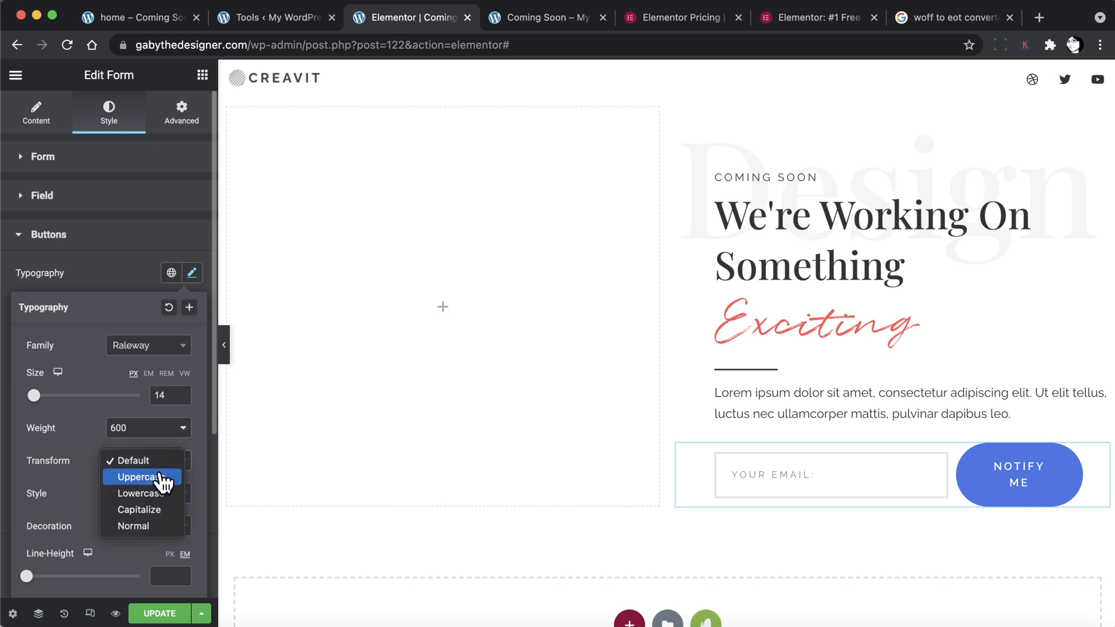
left_click(158, 475)
scroll(159, 470, "down", 3)
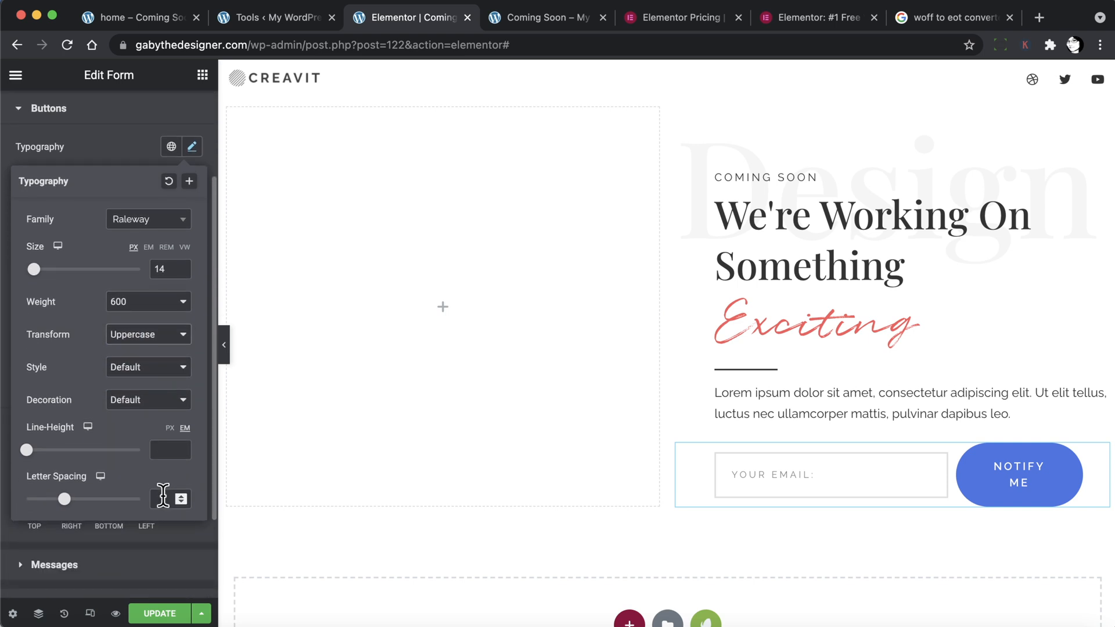
left_click(163, 495)
type("3")
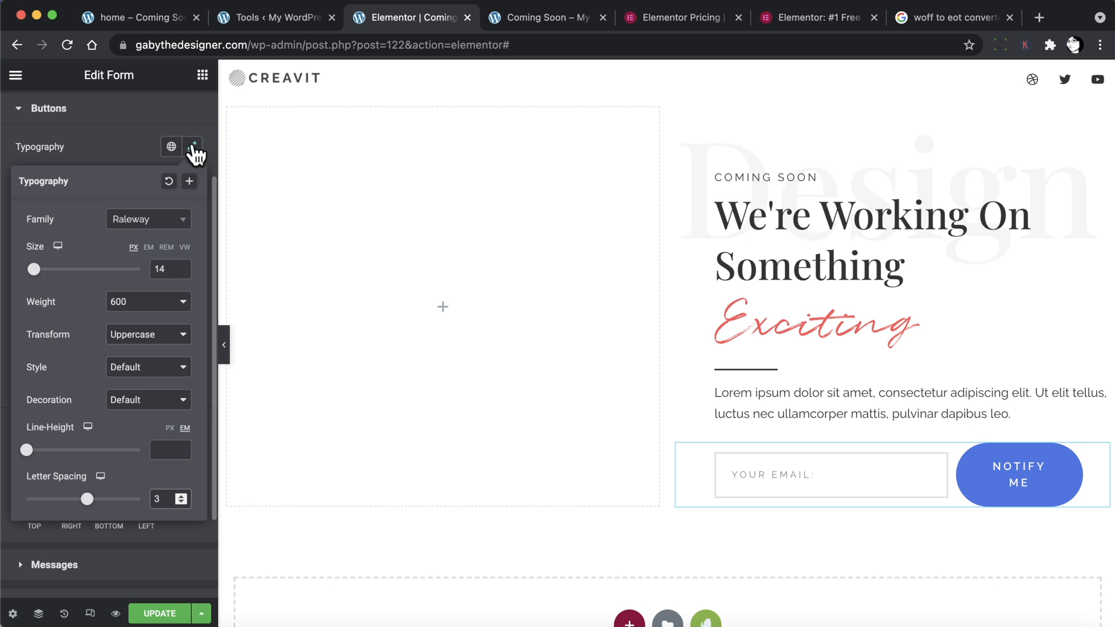
left_click(192, 147)
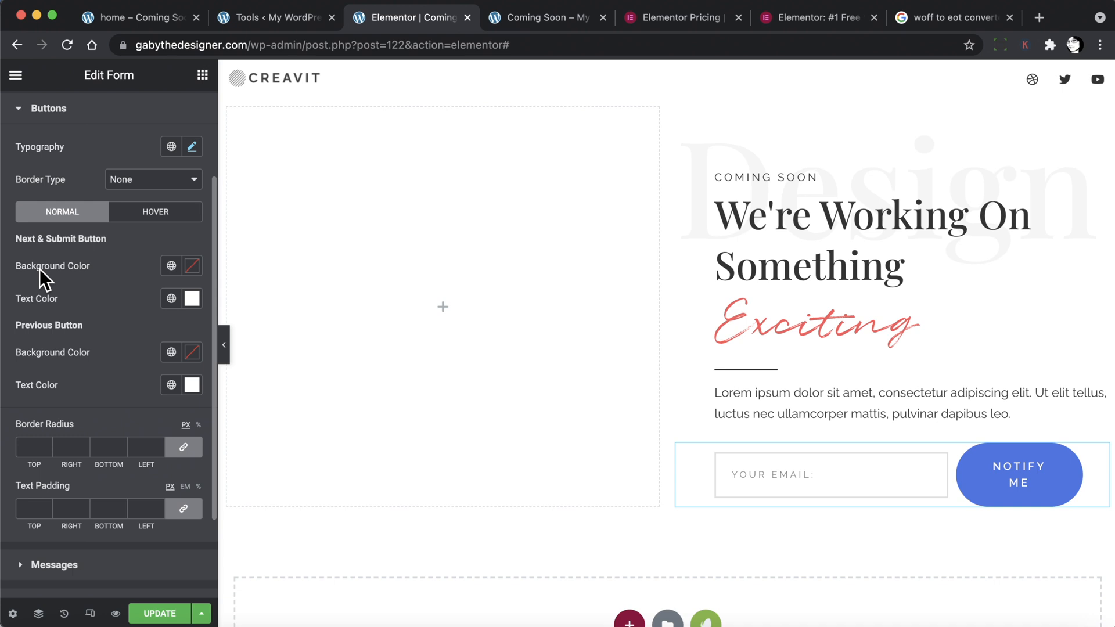
Apply the global "Red-orange" color to the submit button's normal background.
left_click(191, 265)
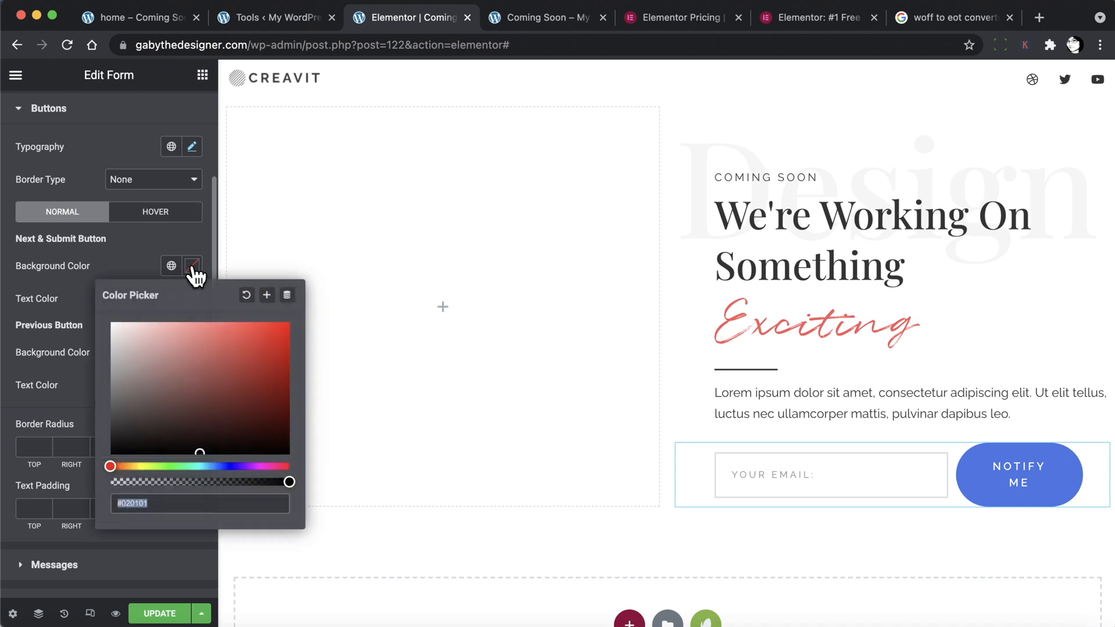
left_click(171, 265)
scroll(134, 438, "down", 3)
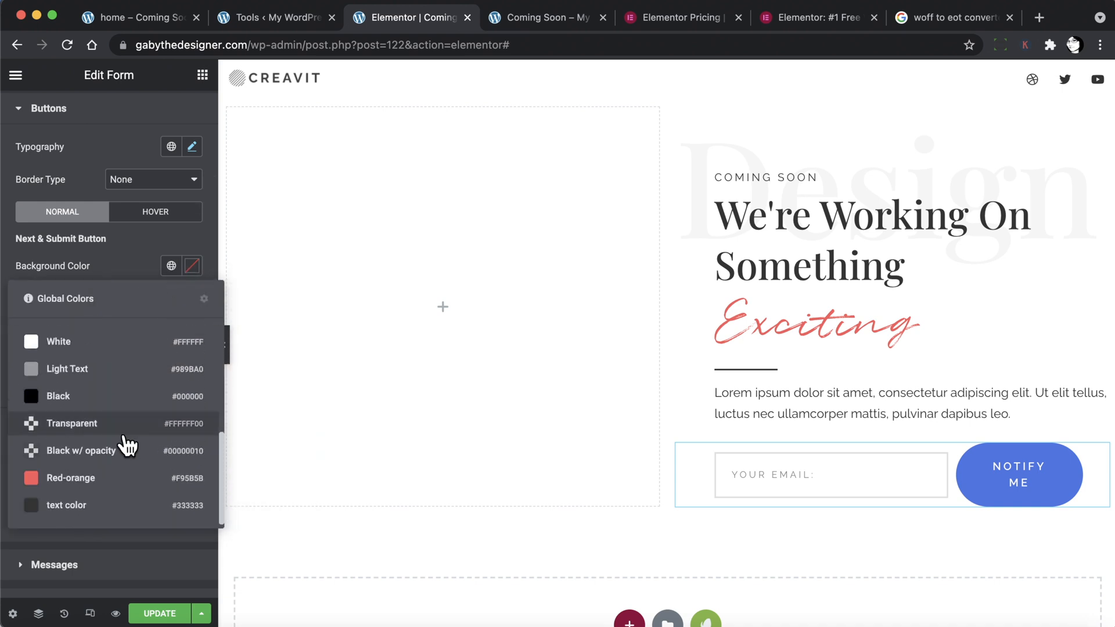
left_click(99, 472)
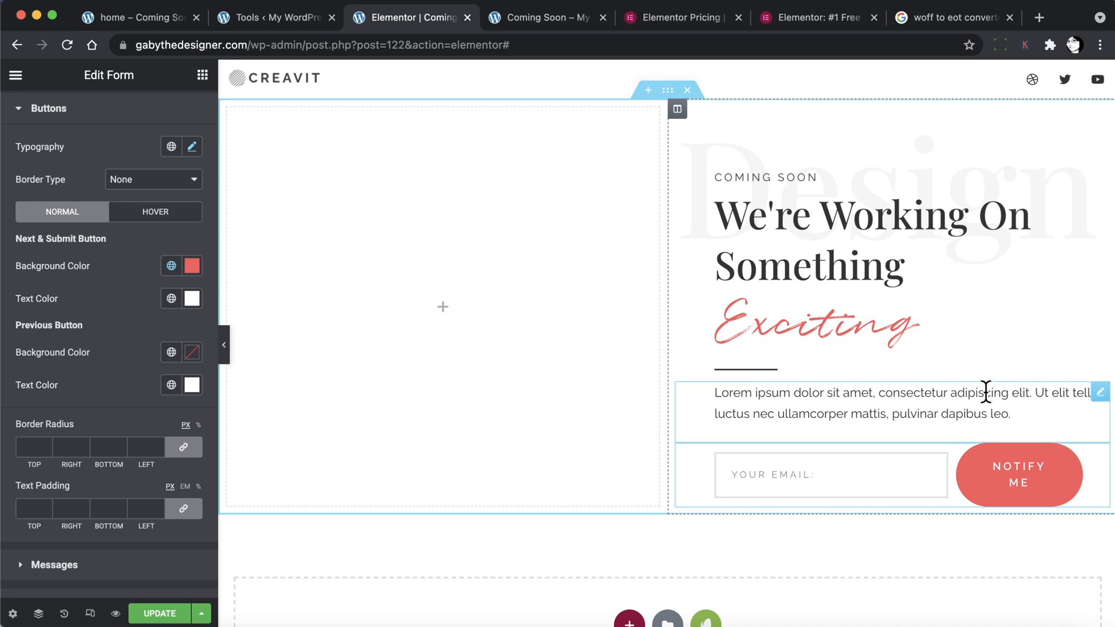
Set the submit button's hover background color to black.
left_click(154, 212)
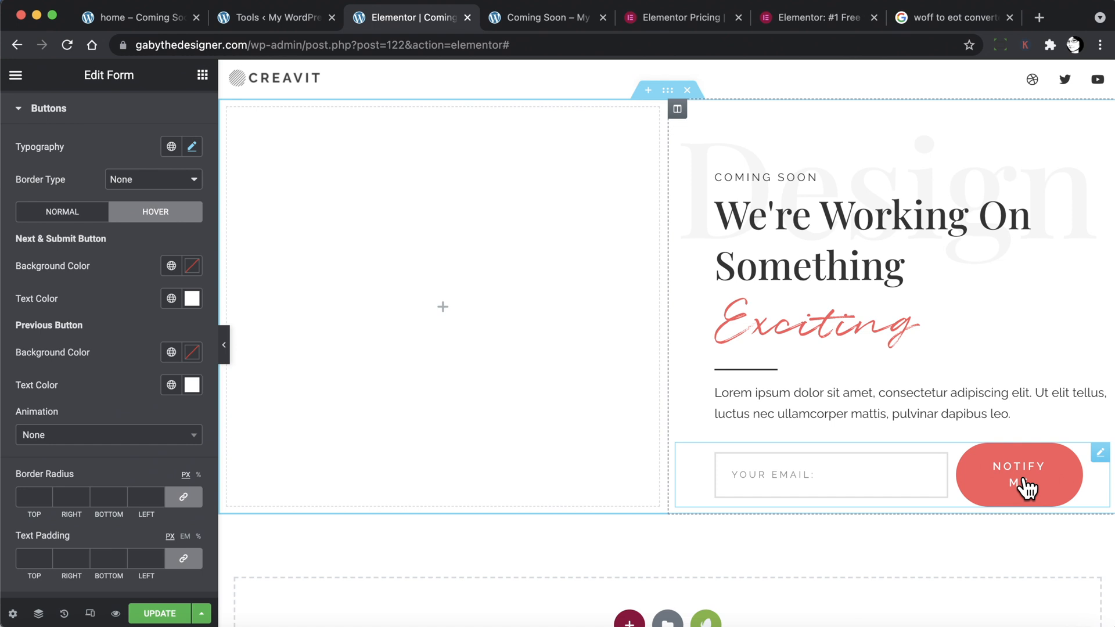
left_click(55, 214)
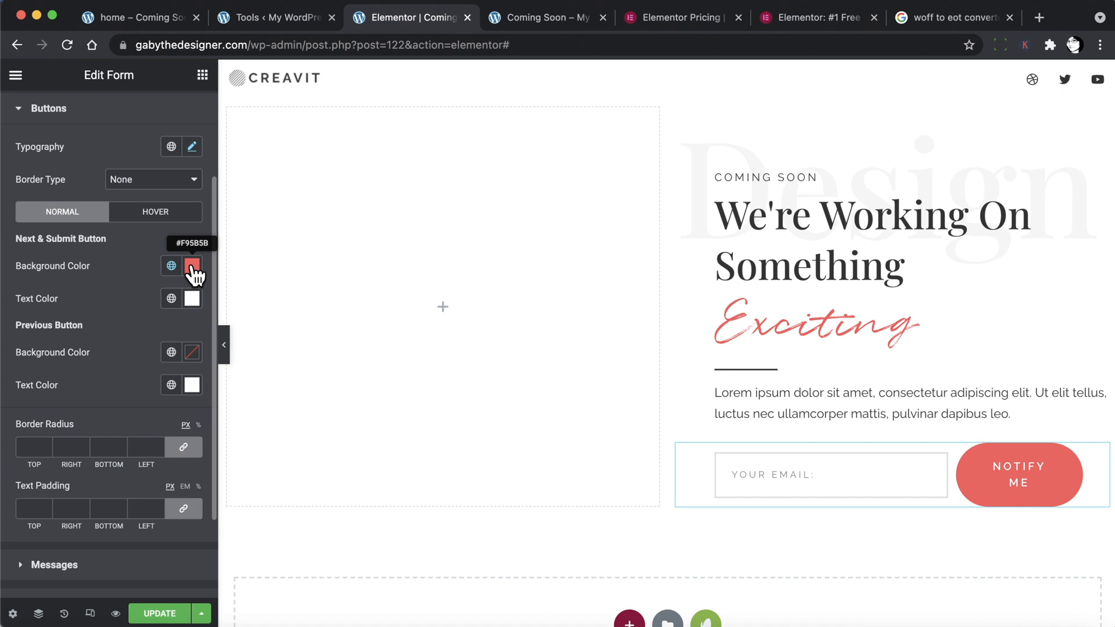
left_click(156, 212)
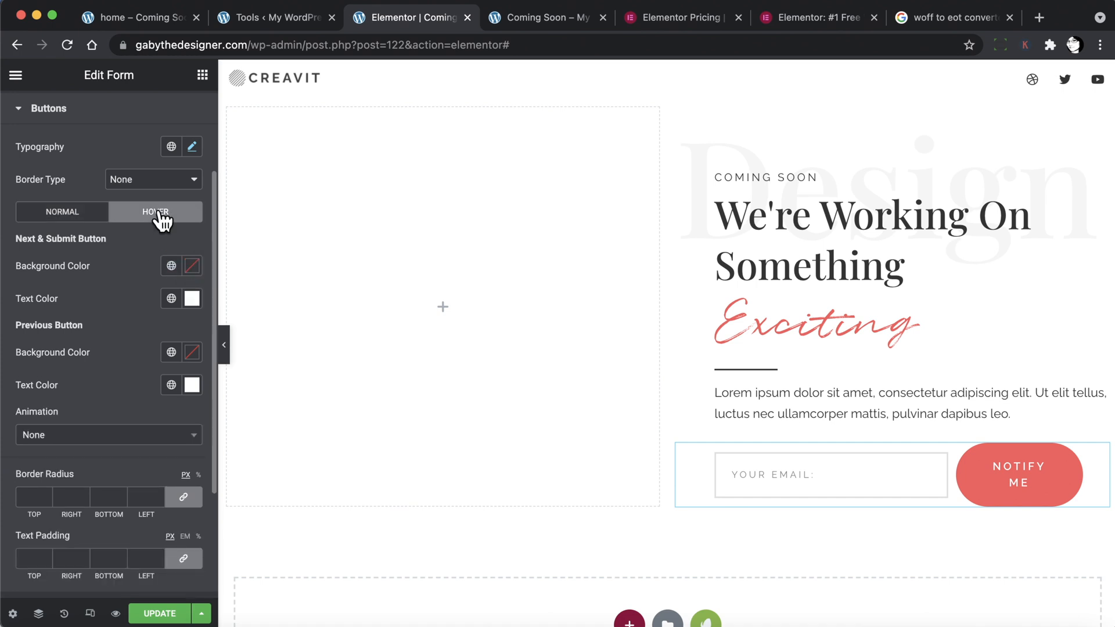
left_click(171, 267)
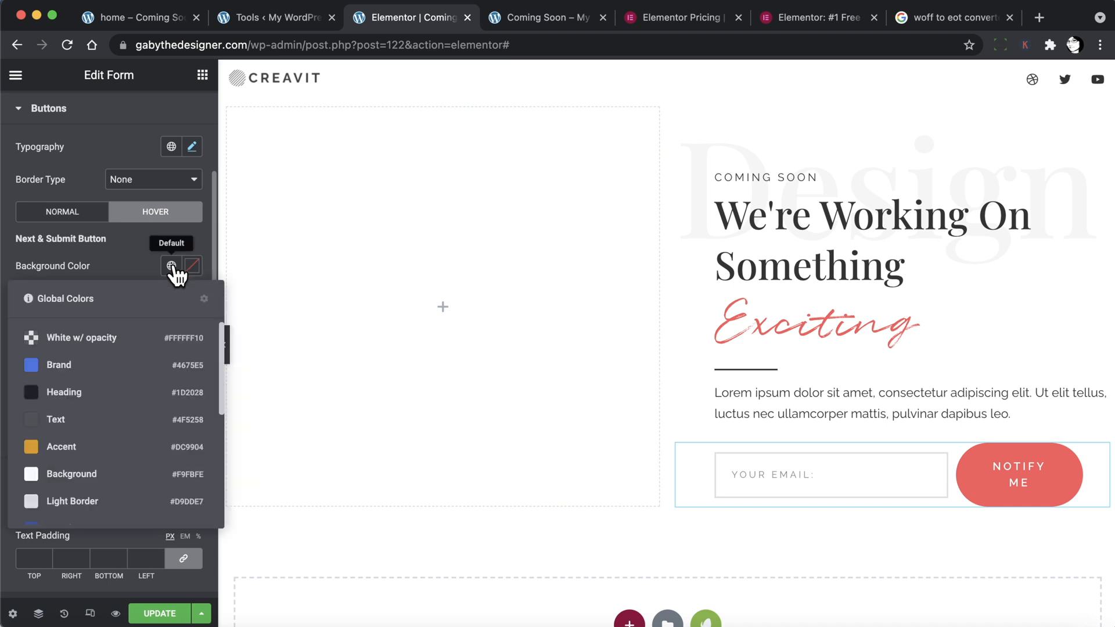
left_click(192, 267)
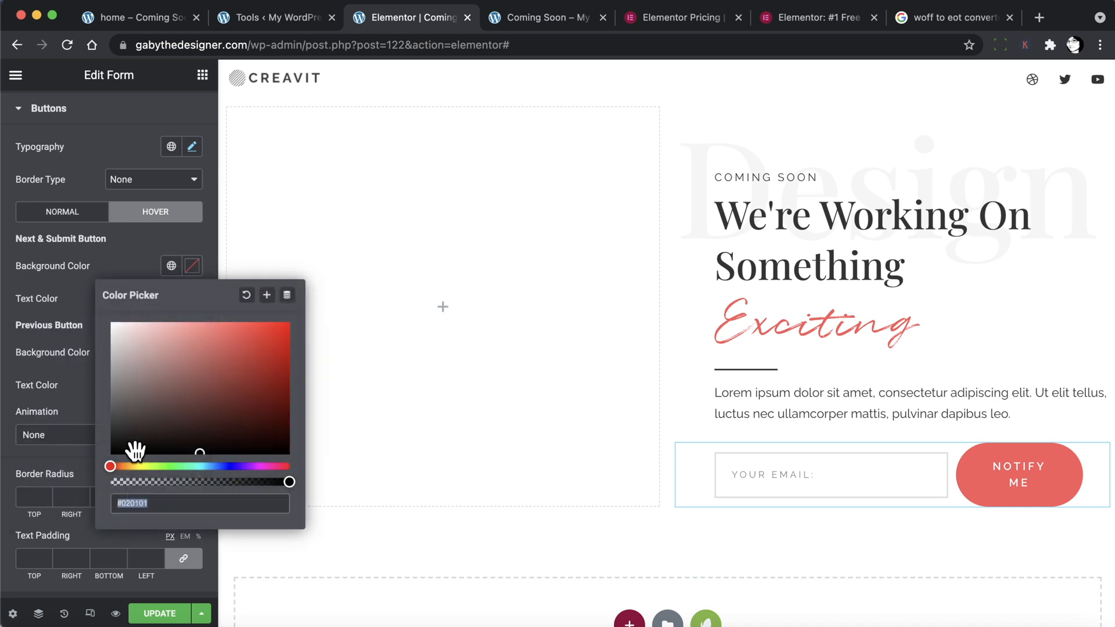
left_click(129, 440)
left_click_drag(129, 439, 61, 530)
left_click(191, 267)
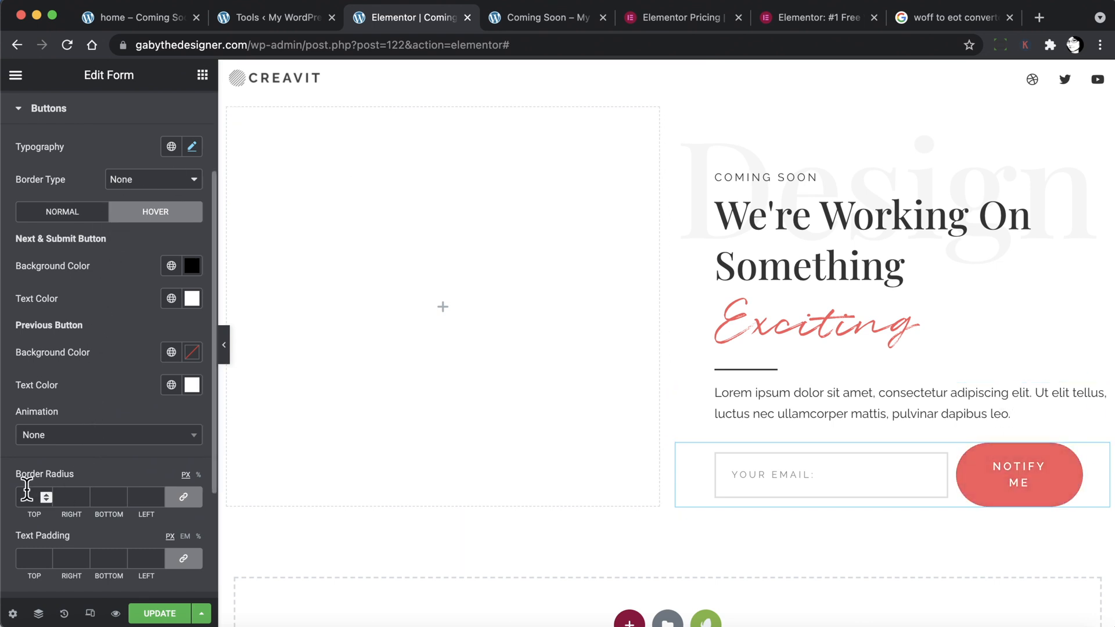
Set the form button's border radius to 0 px on all four corners.
left_click(66, 497)
type("0")
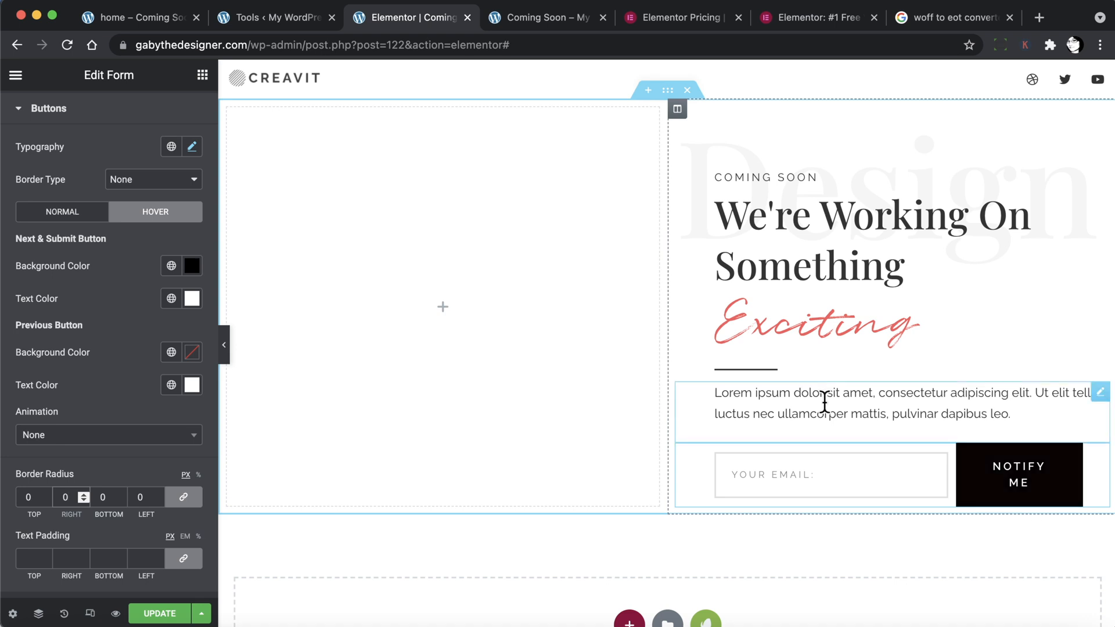
Update the page and reload the Coming Soon preview to check the restyled form.
left_click(155, 613)
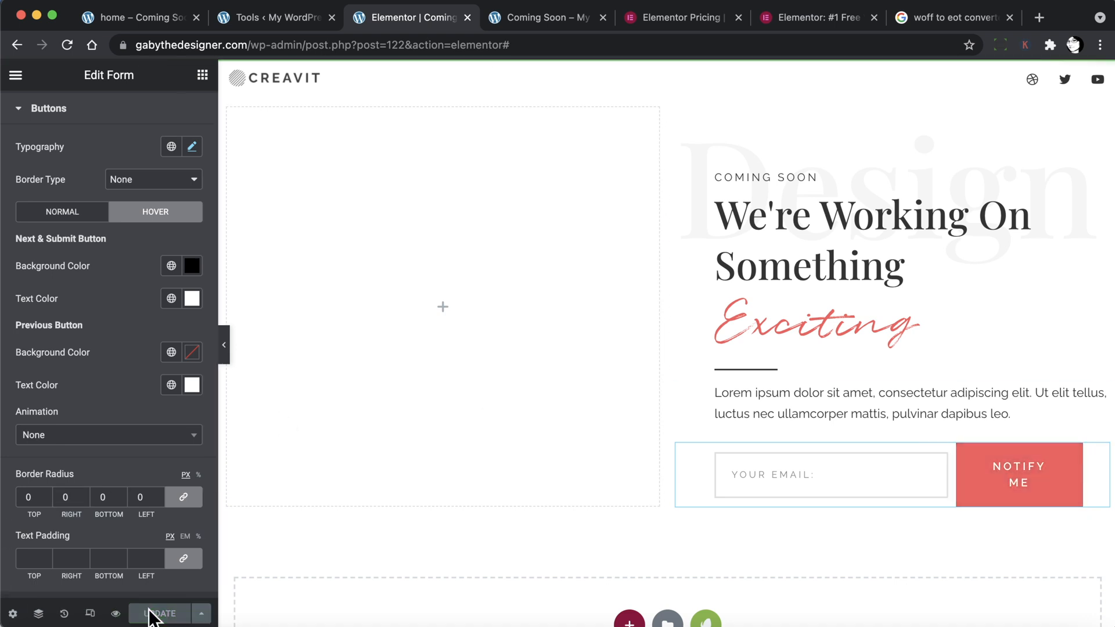
left_click(534, 19)
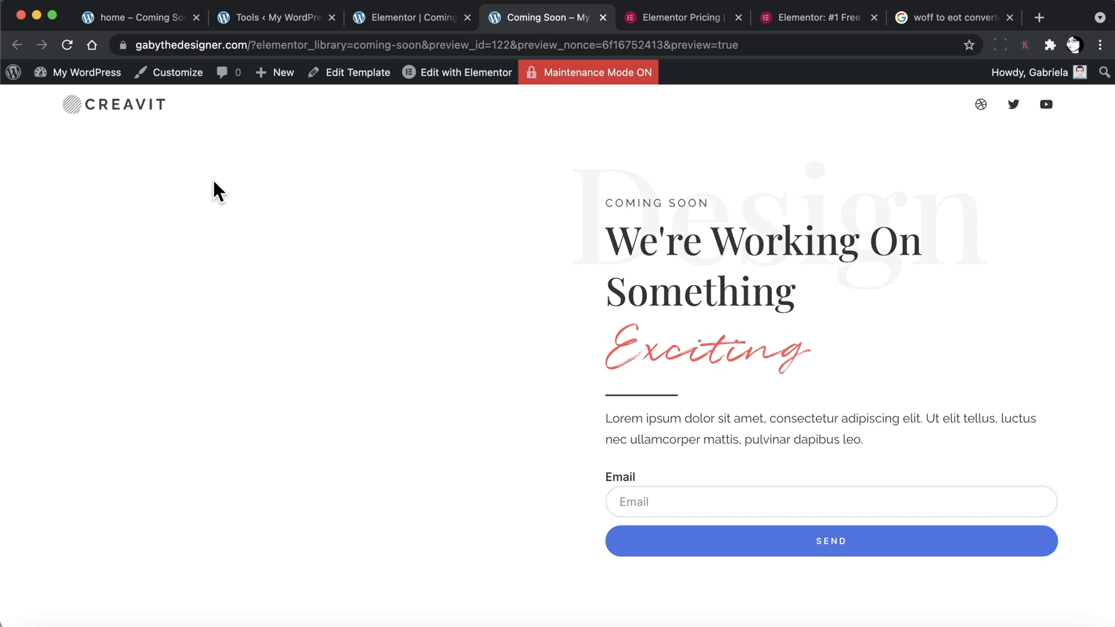
left_click(67, 45)
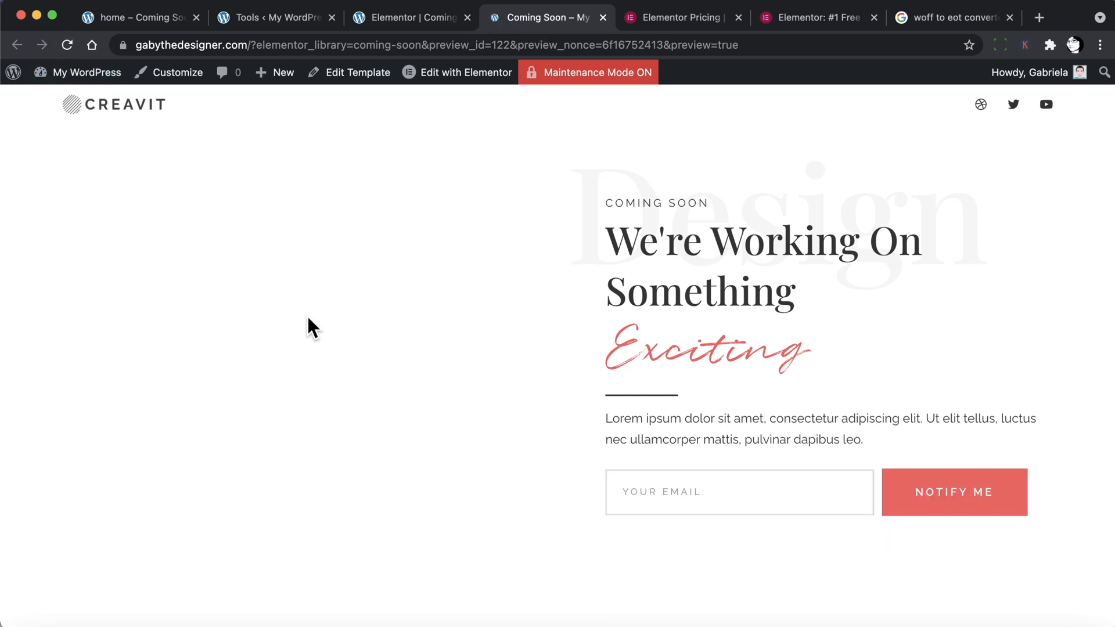
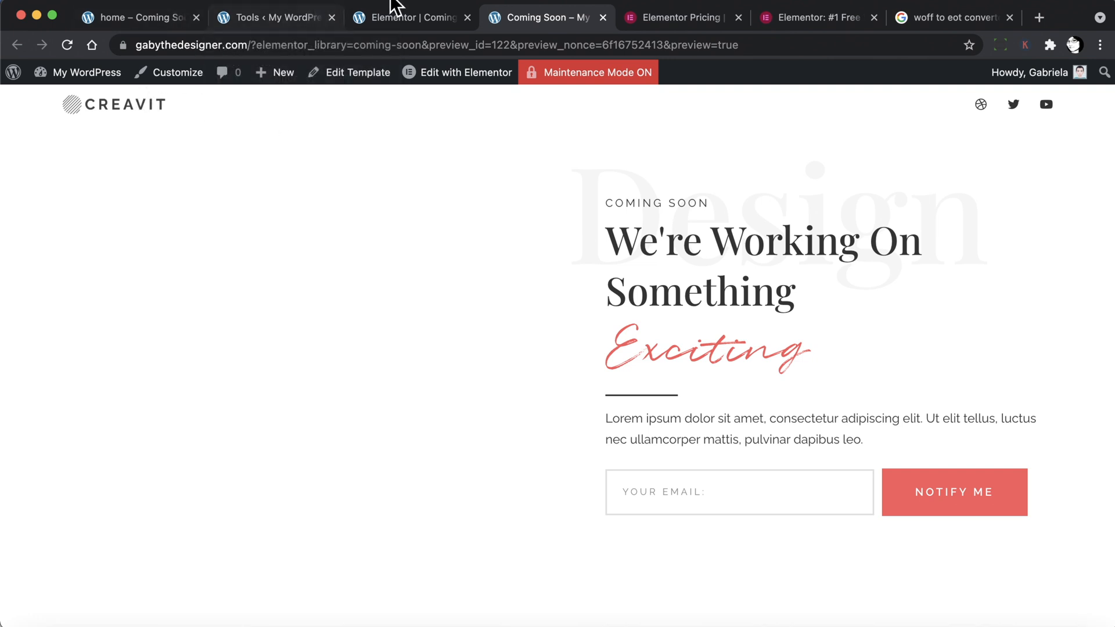
Set the header section's padding in percent to 2 at the top and 5 on the right and left.
left_click(406, 15)
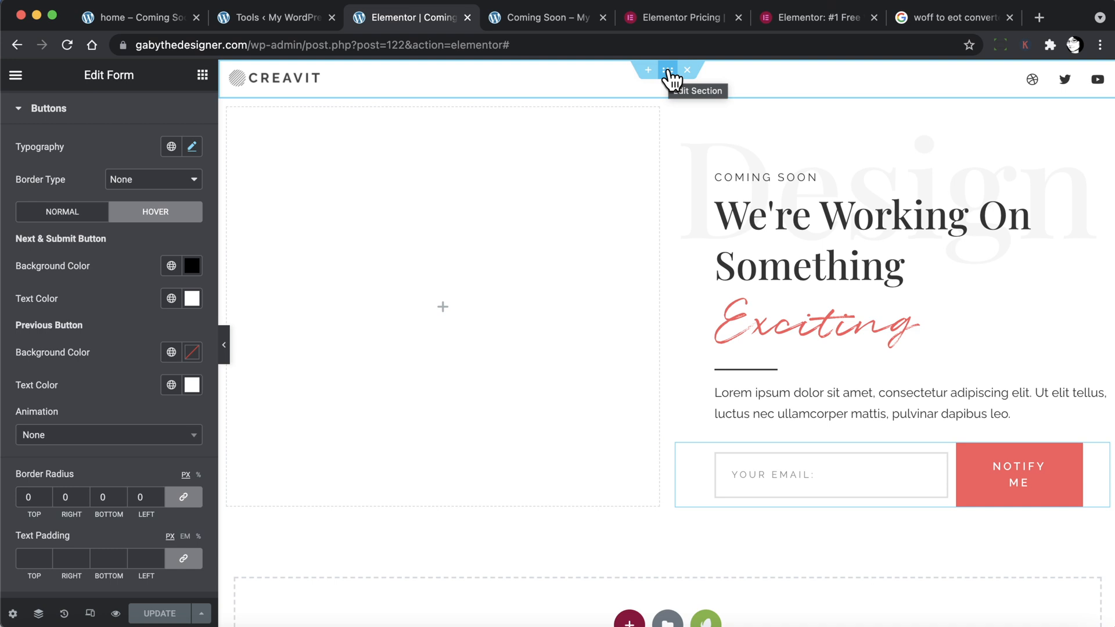
left_click(669, 71)
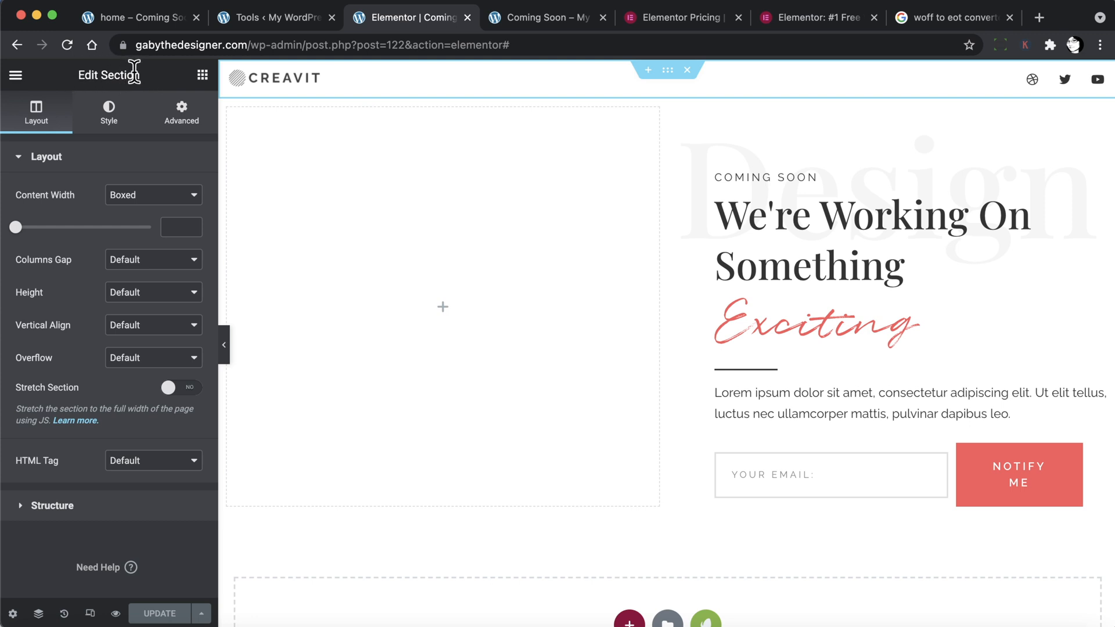
left_click(181, 125)
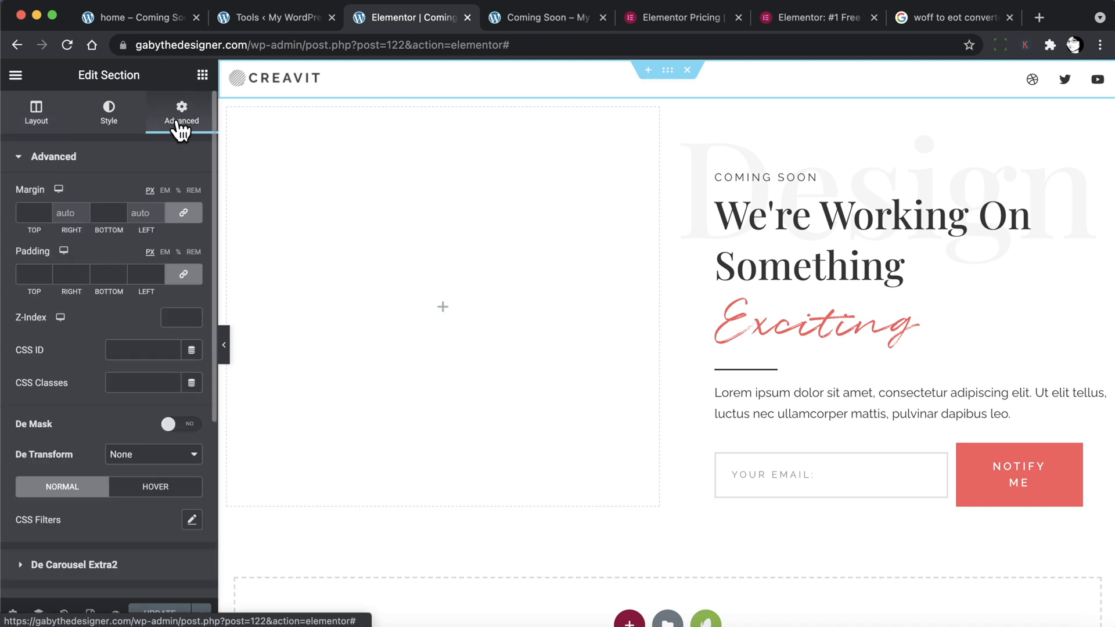
left_click(185, 279)
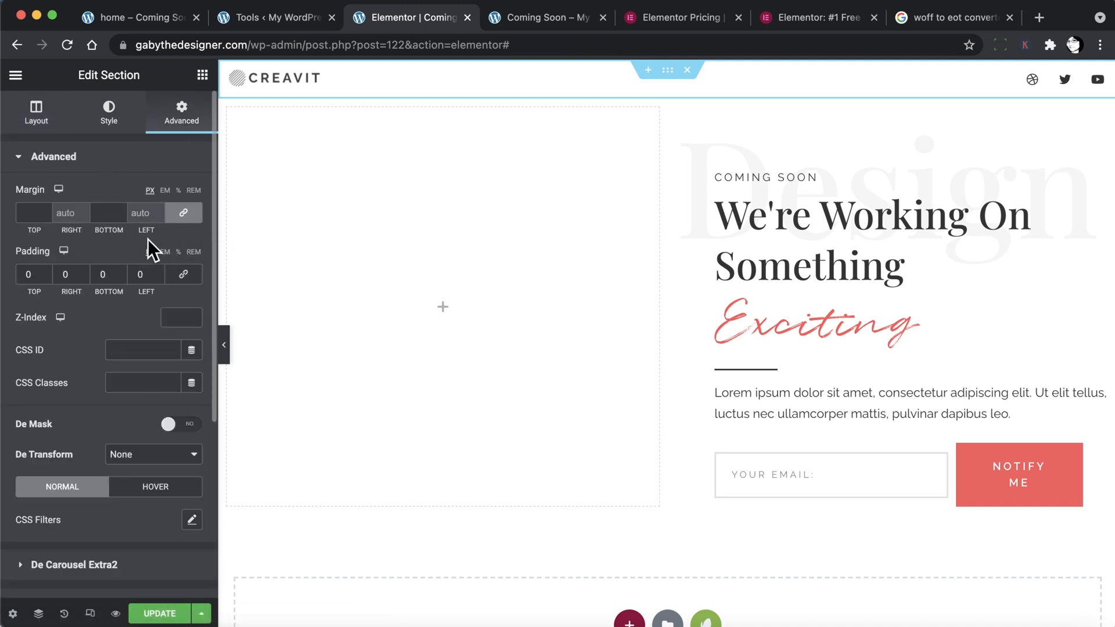
left_click(179, 252)
left_click(25, 275)
type("2")
left_click(58, 273)
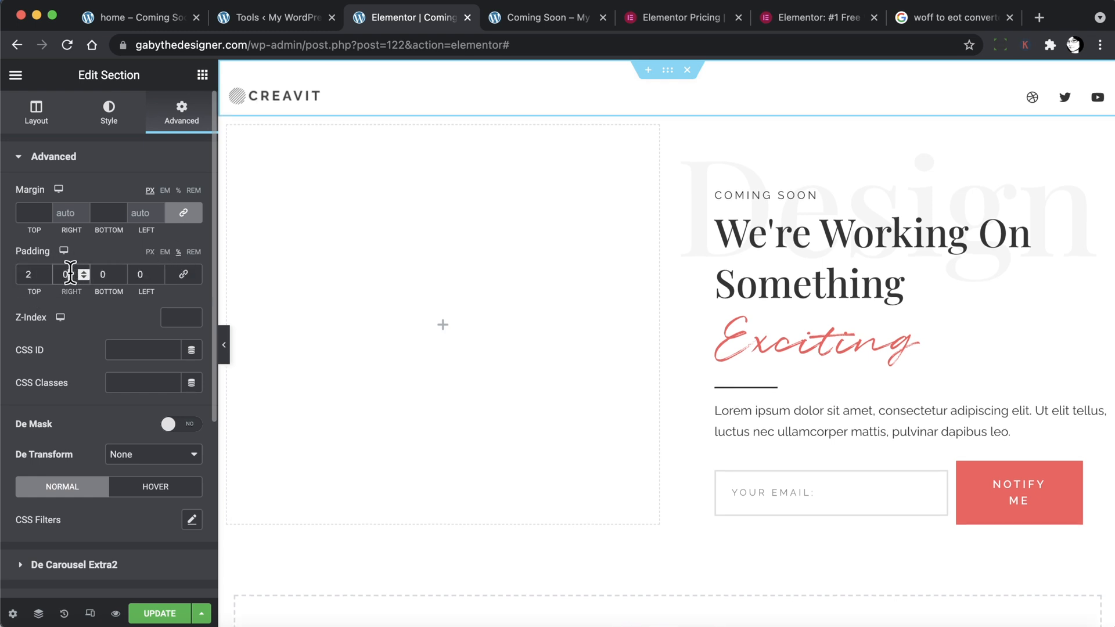
type("5")
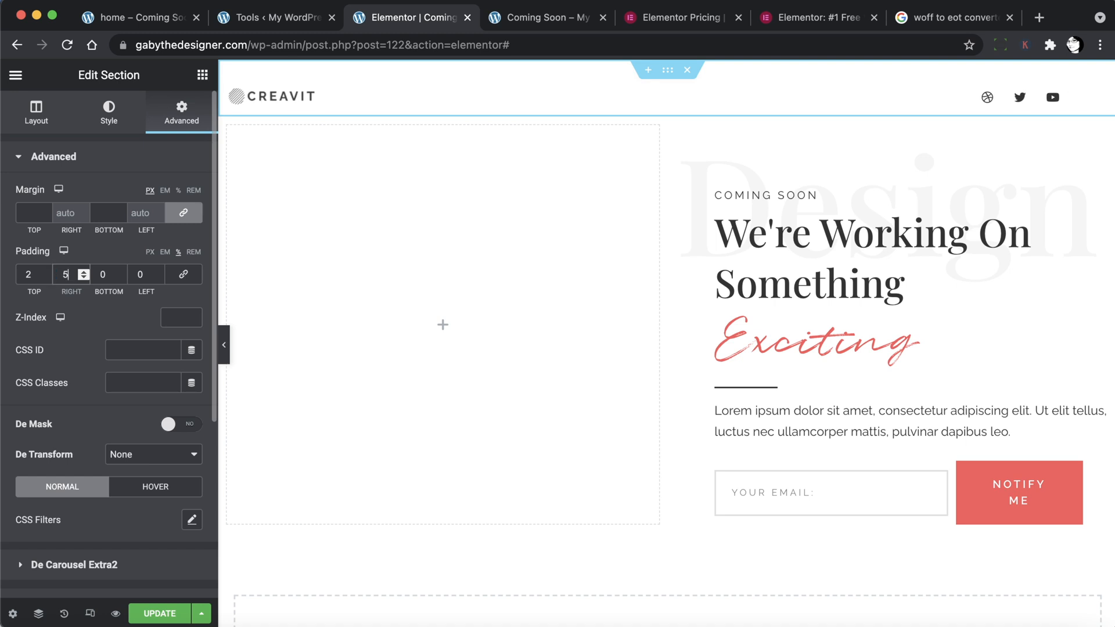
left_click(142, 274)
type("5")
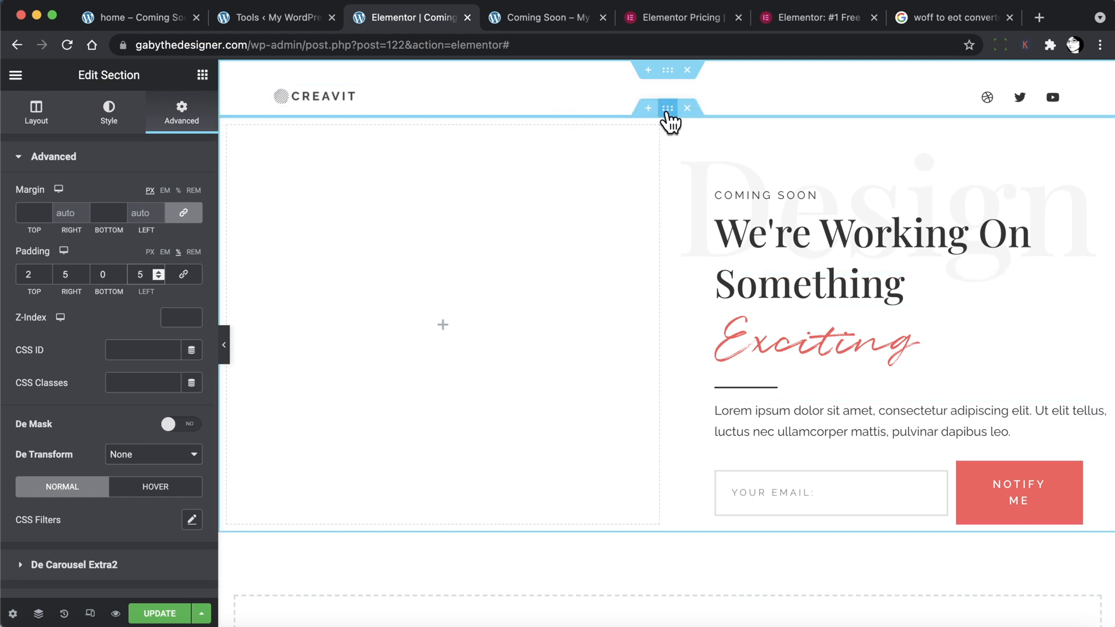
Set the padding of the two-column section below the header to 5% on all four sides.
left_click(667, 112)
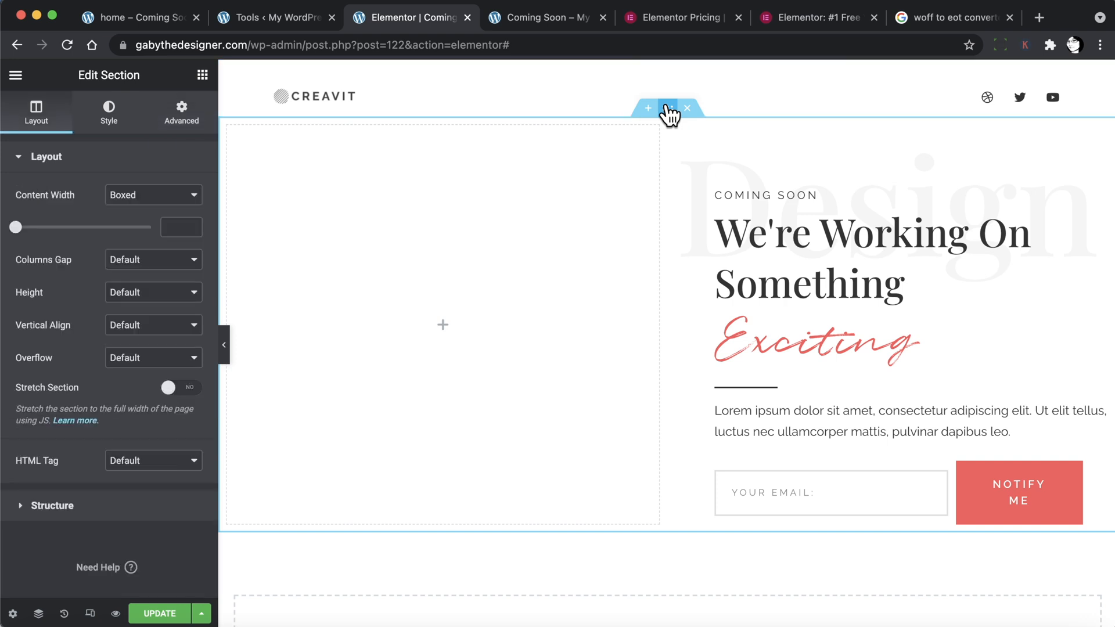
left_click(181, 125)
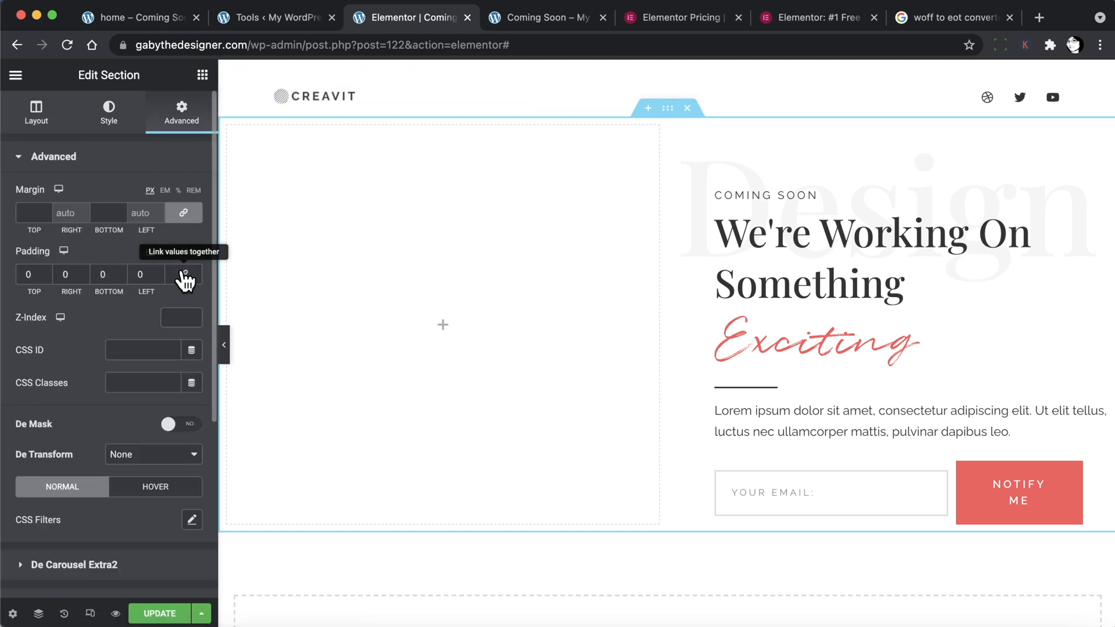
double_click(25, 275)
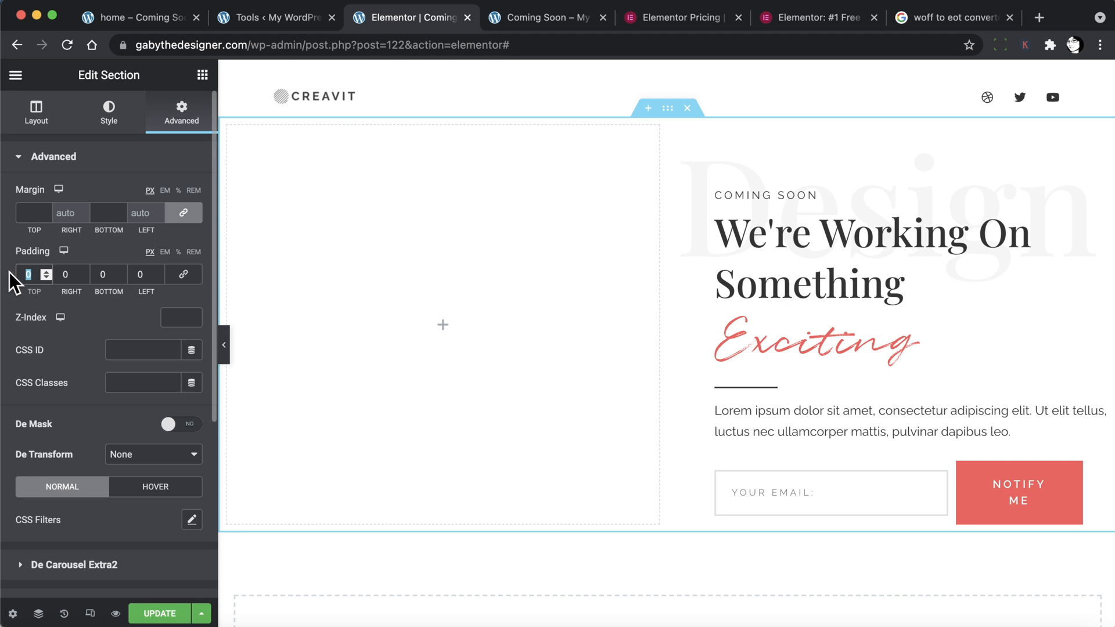
left_click(178, 252)
left_click(22, 283)
type("5")
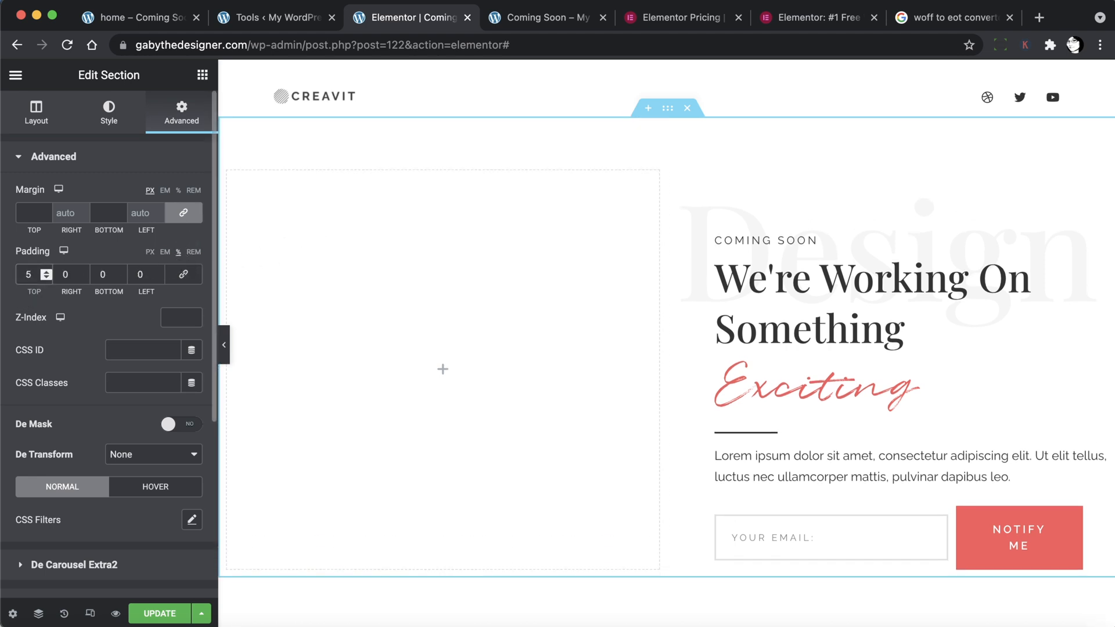
key("Tab")
type("5")
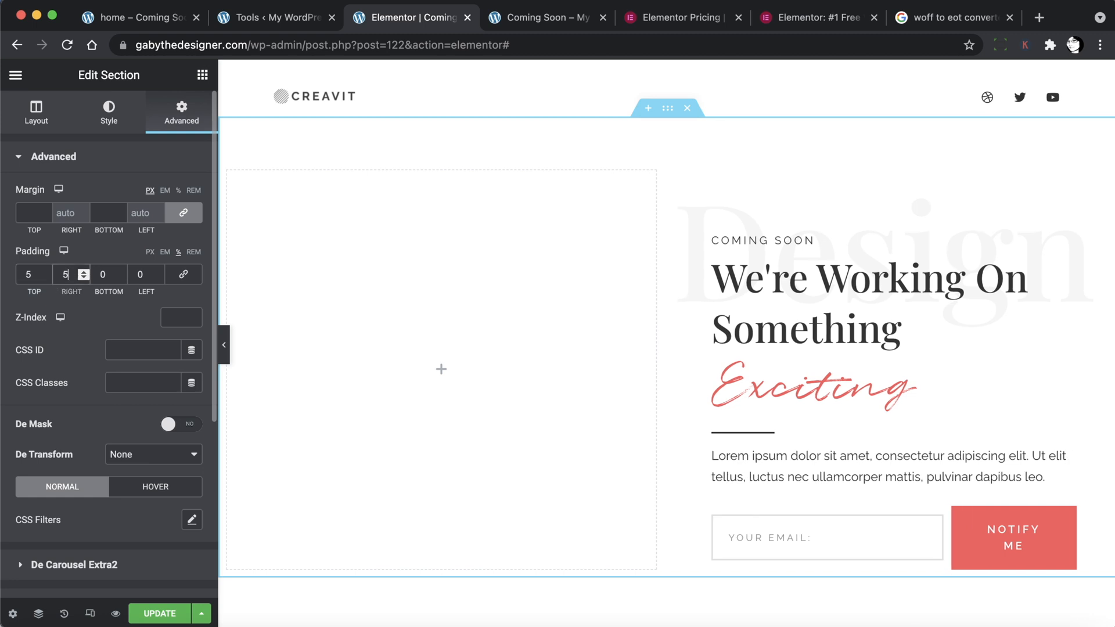
key("Tab")
type("5")
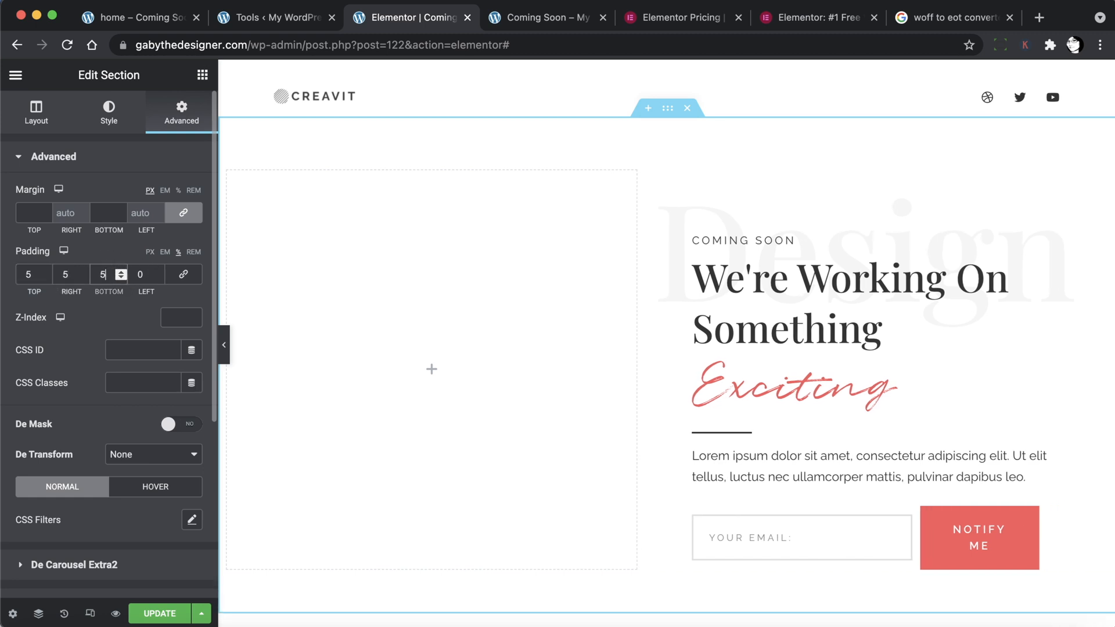
key("Tab")
type("5")
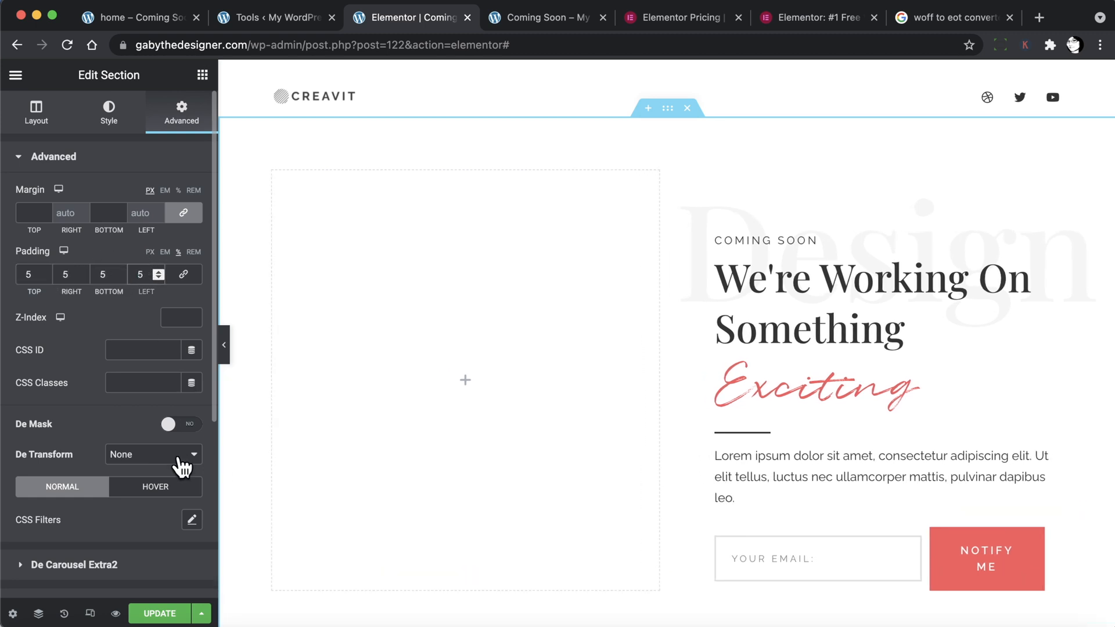
Update the template and reload the Coming Soon preview to check the new spacing of both sections.
left_click(160, 613)
left_click(548, 18)
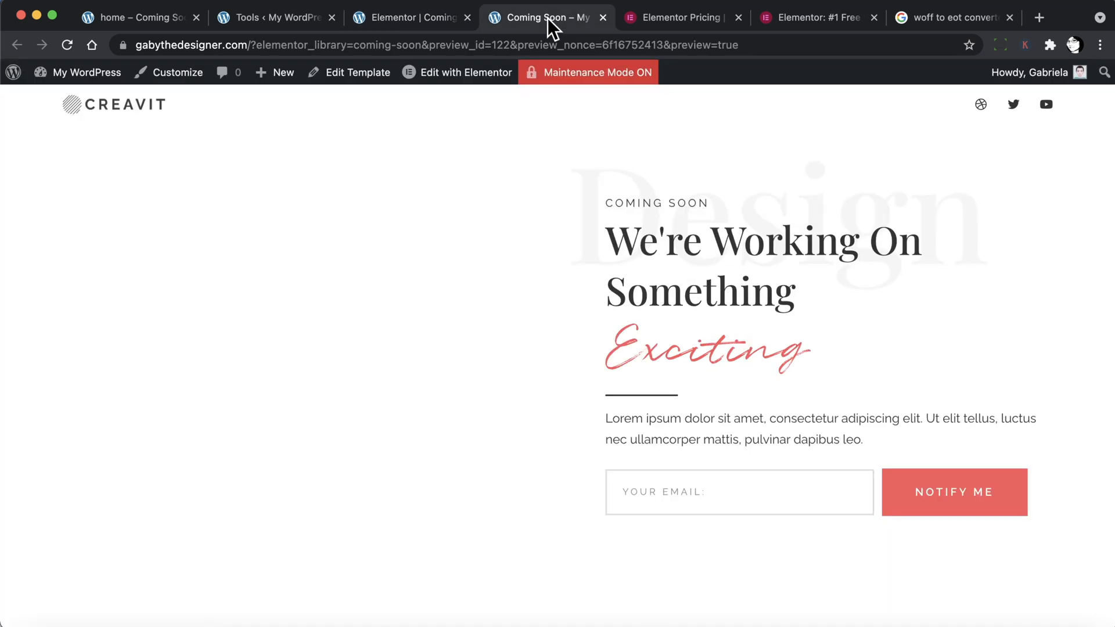
left_click(66, 44)
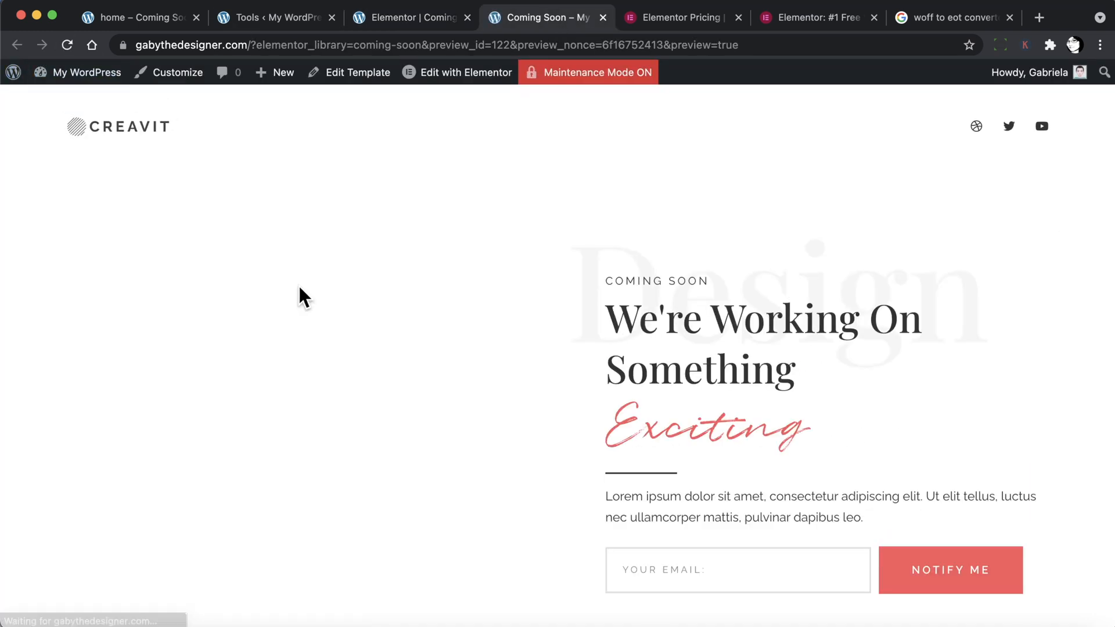
scroll(842, 320, "down", 1)
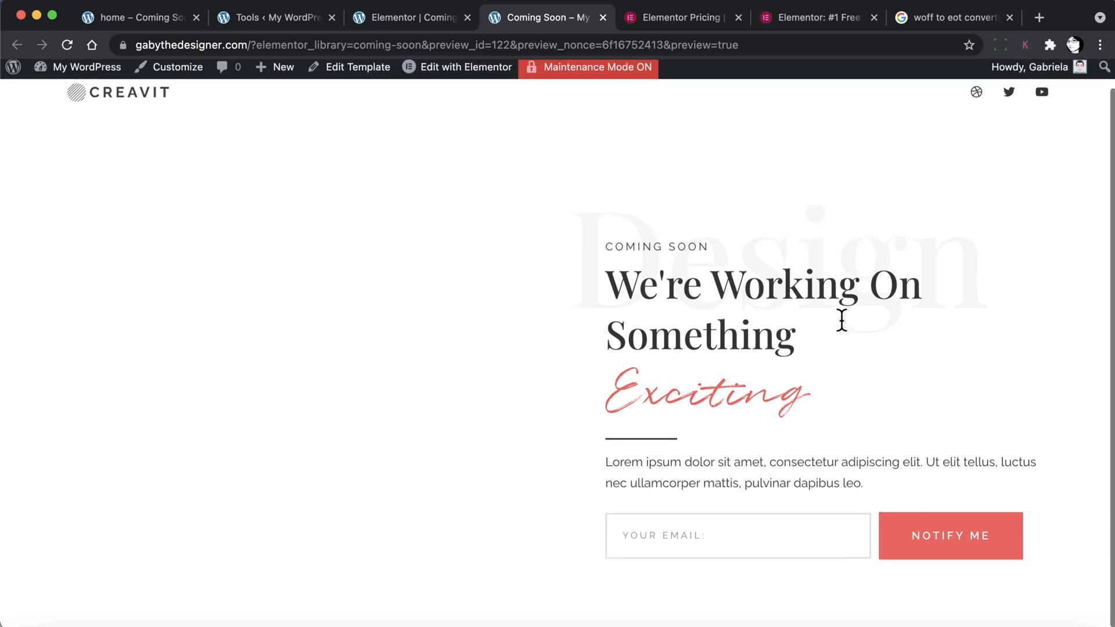
scroll(842, 320, "up", 2)
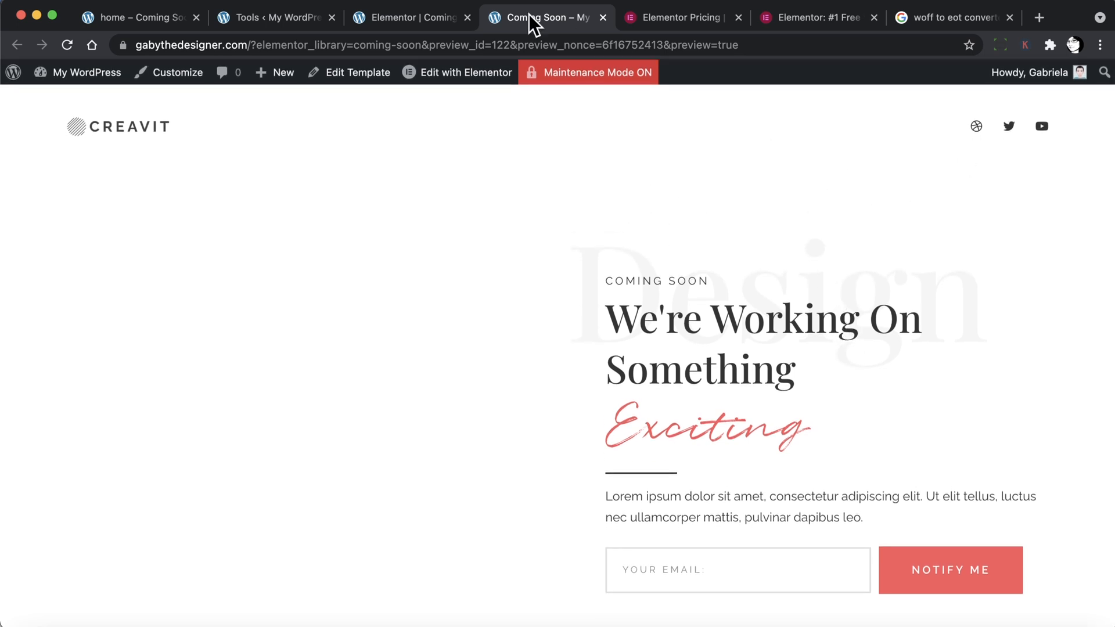
Set the two-column section's top padding to 0.
left_click(402, 19)
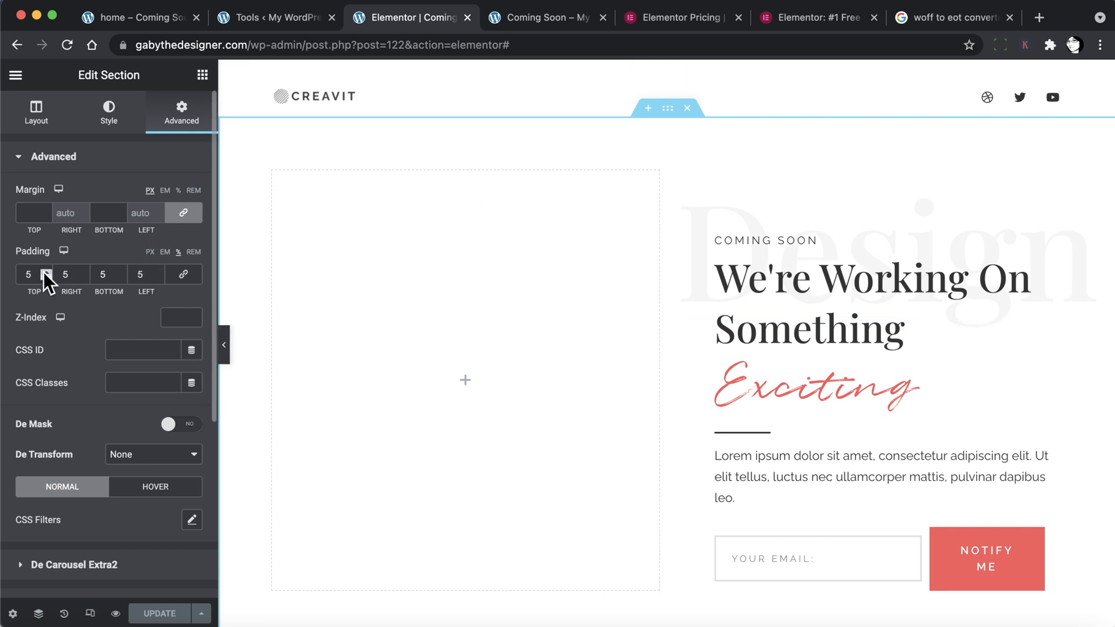
left_click_drag(37, 274, 4, 274)
type("1")
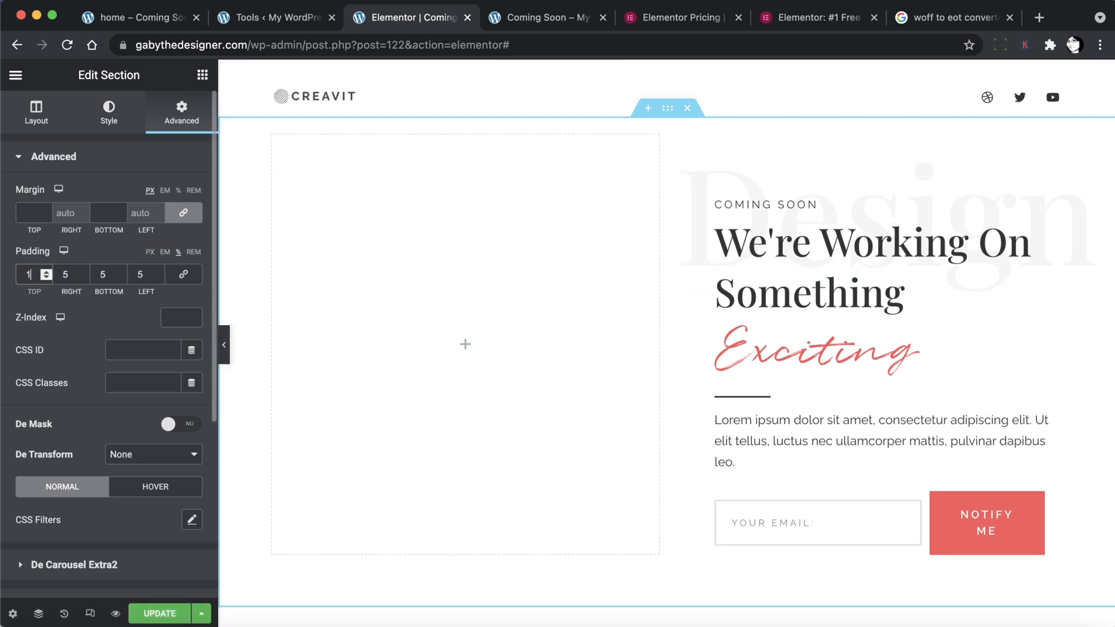
key("BackSpace")
type("0")
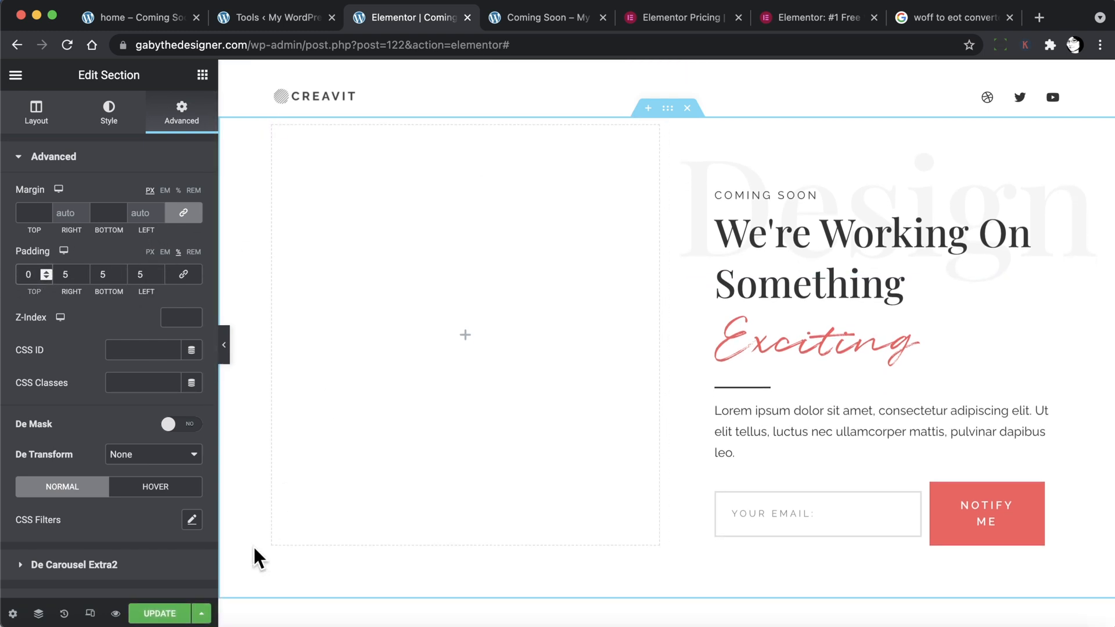
Save the reduced top padding and refresh the Coming Soon preview to review the layout.
left_click(159, 613)
left_click(558, 23)
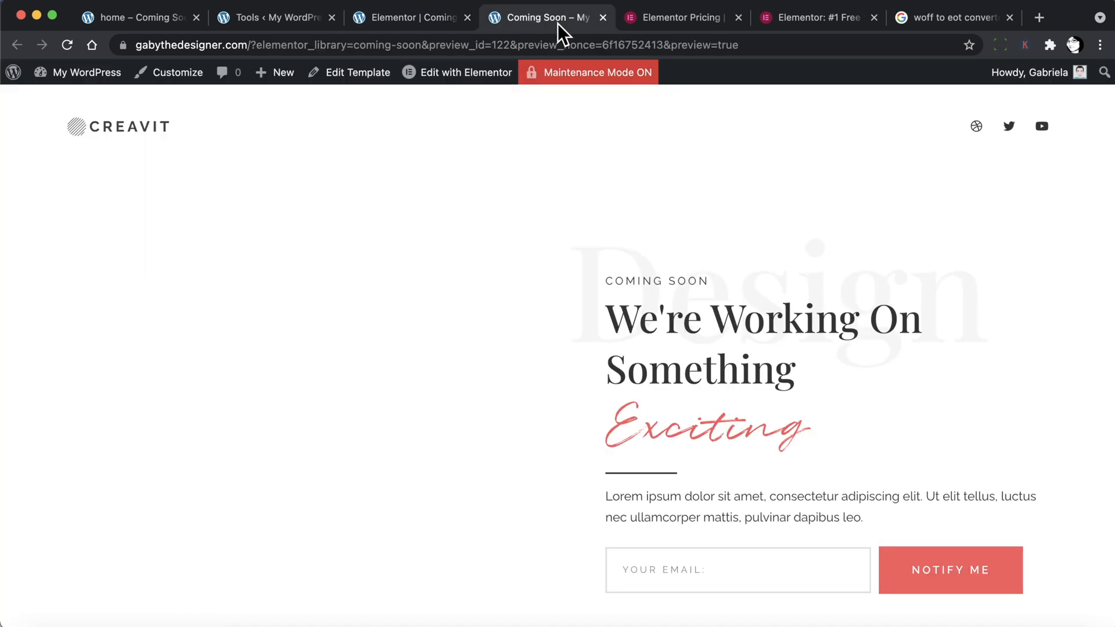
left_click(67, 45)
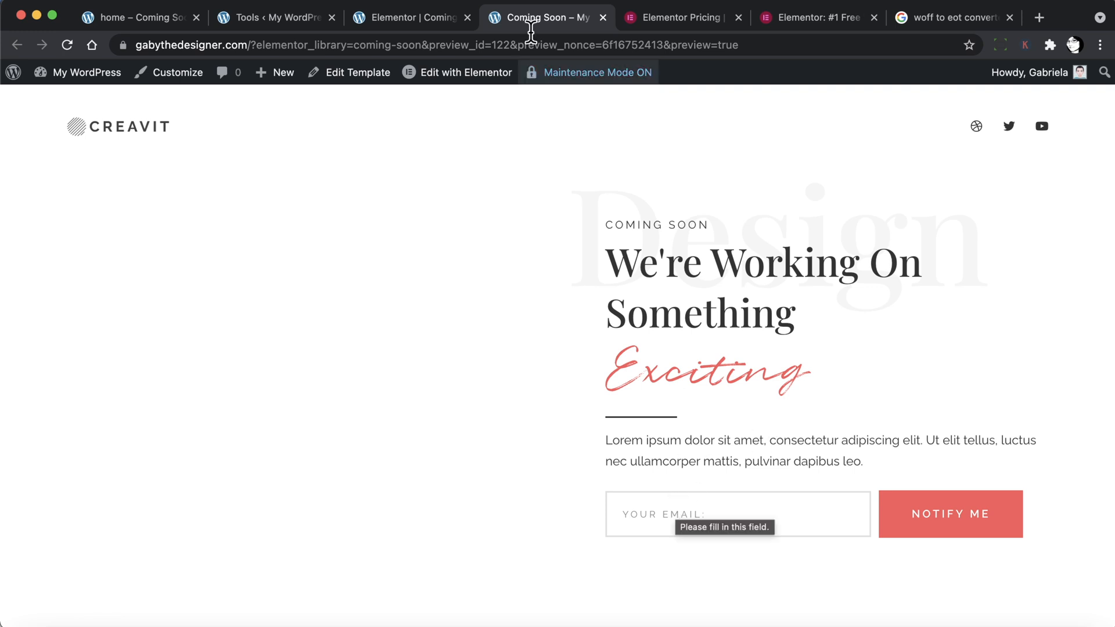
Exit the Elementor editor to the WordPress dashboard and go to the page for adding new plugins.
left_click(417, 19)
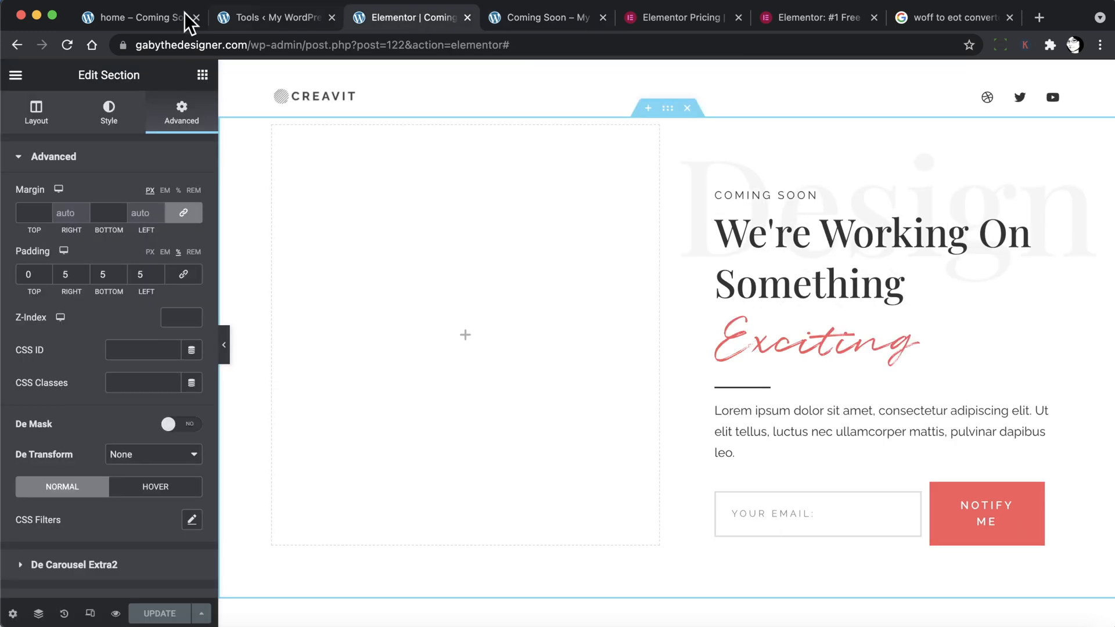
left_click(16, 75)
left_click(96, 357)
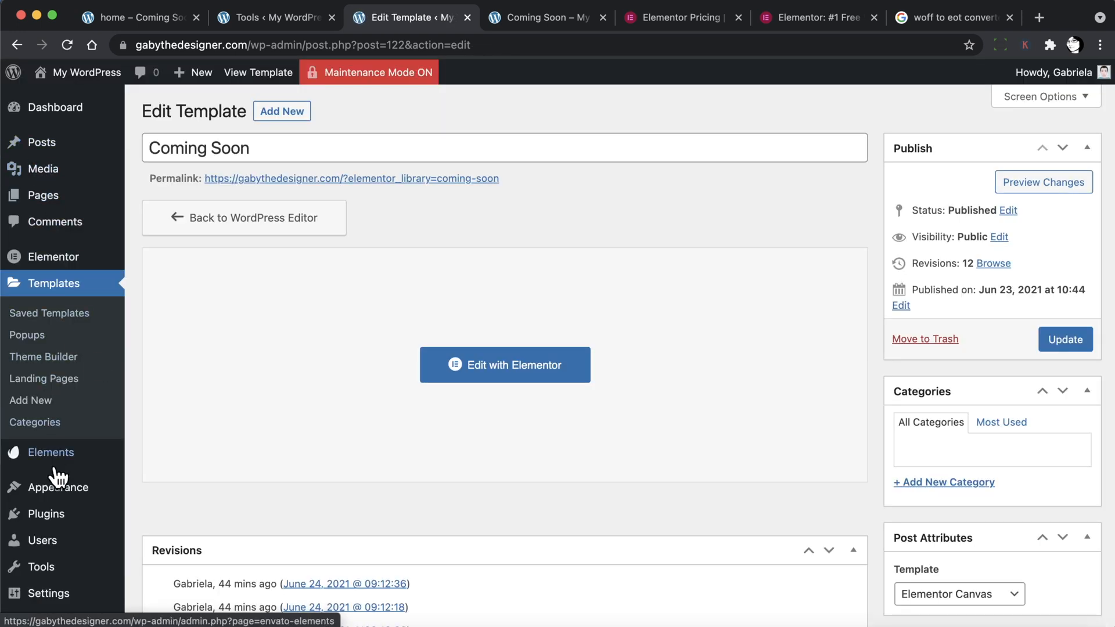
mouse_move(60, 521)
left_click(156, 538)
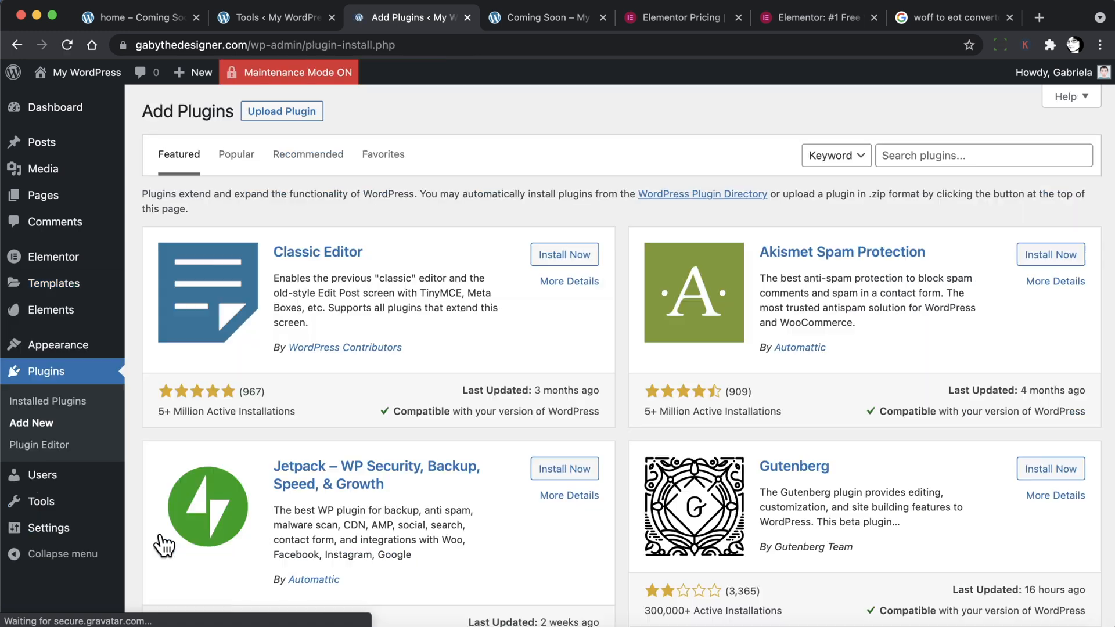
Search the plugin directory for "mc4wp", then install and activate MC4WP: Mailchimp for WordPress.
left_click(927, 152)
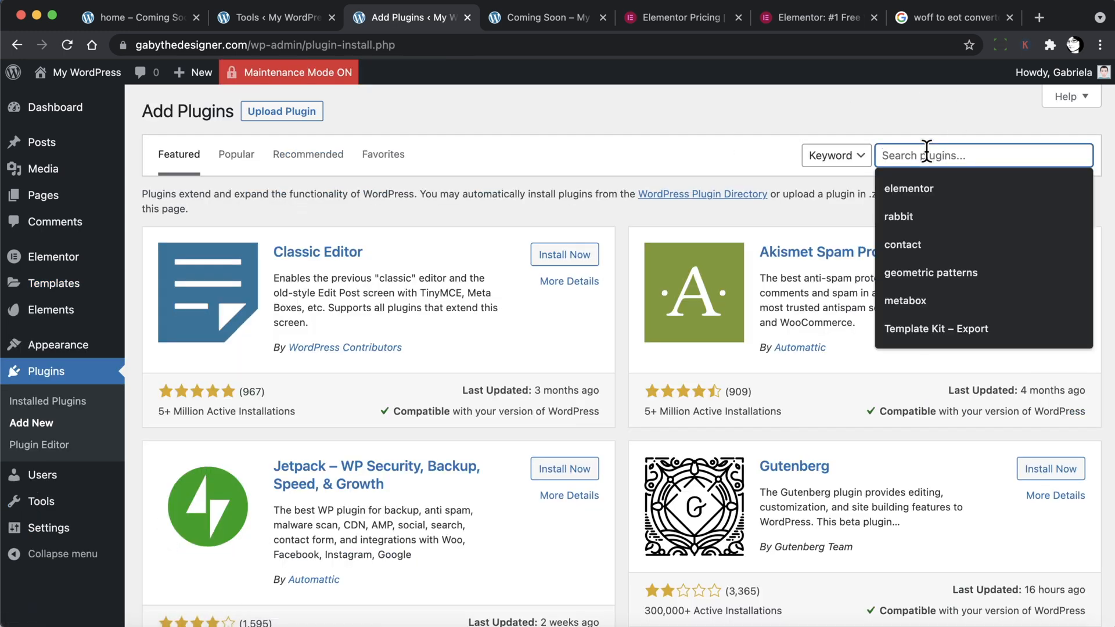
type("mc4wp")
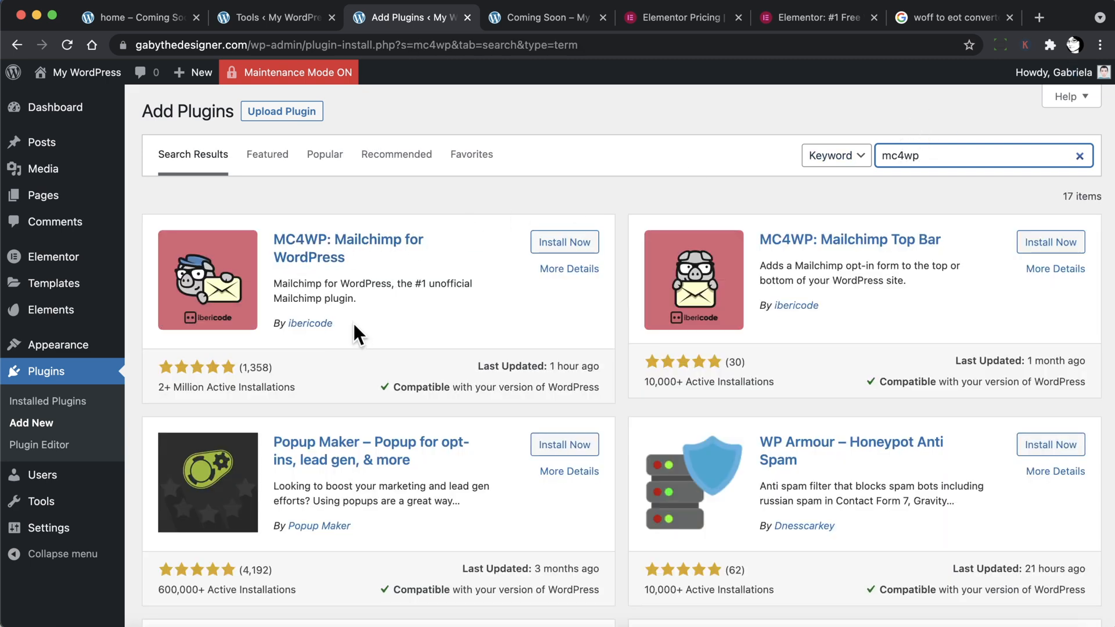
left_click(563, 243)
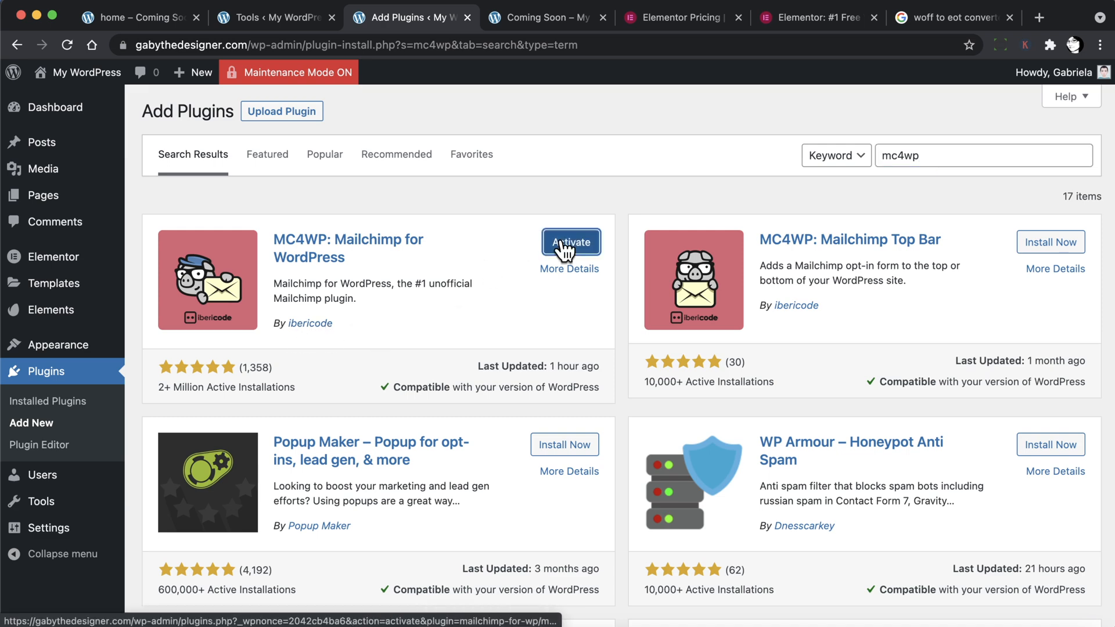
left_click(561, 243)
Locate MC4WP: Mailchimp for WordPress among the installed plugins and open its settings.
scroll(319, 473, "down", 2)
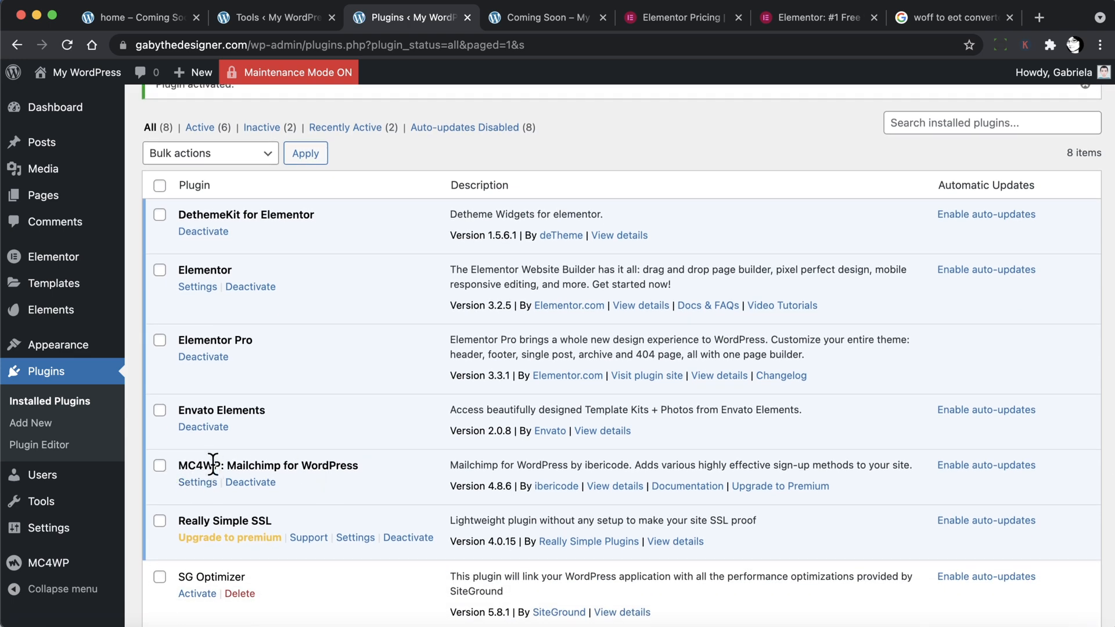
left_click_drag(187, 463, 360, 465)
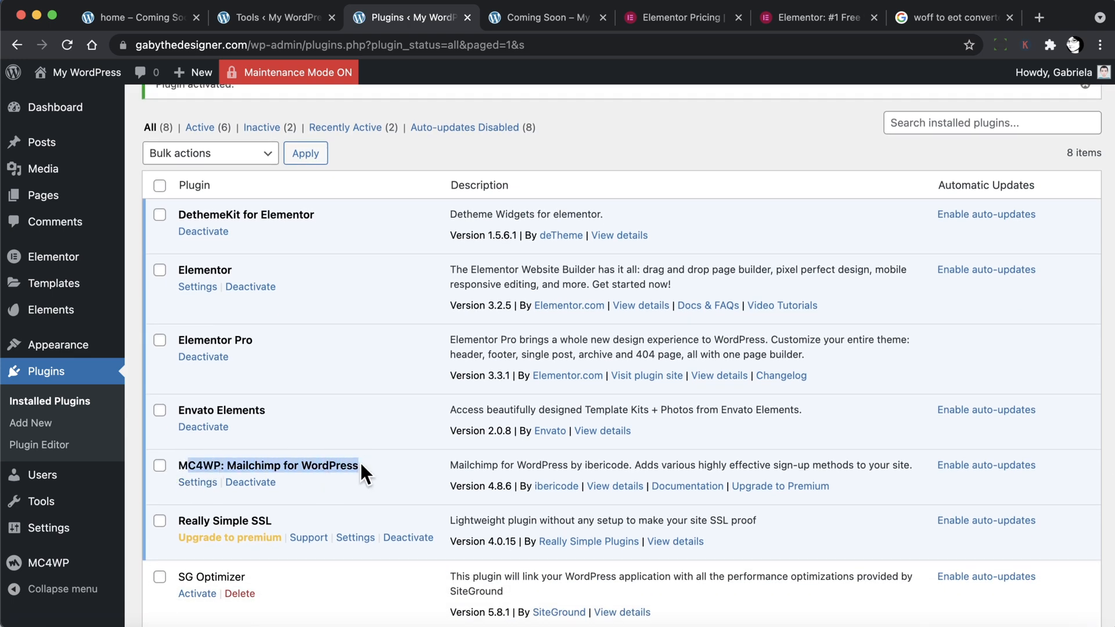
left_click(361, 465)
left_click(197, 483)
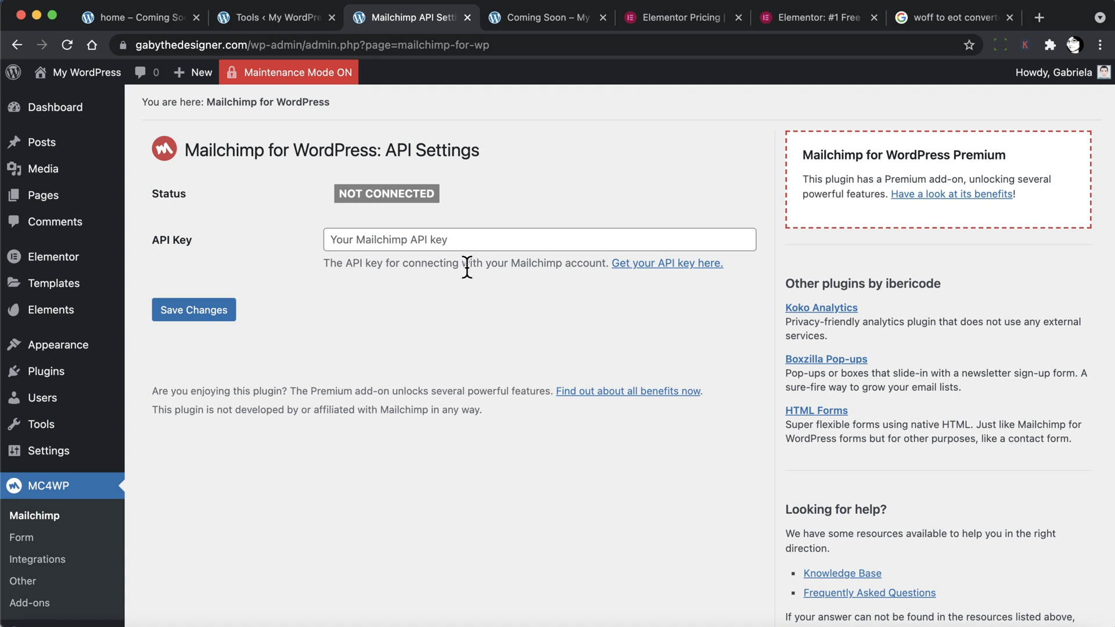
Follow the plugin's link for getting an API key to Mailchimp and reach the account's API keys page.
left_click(629, 263)
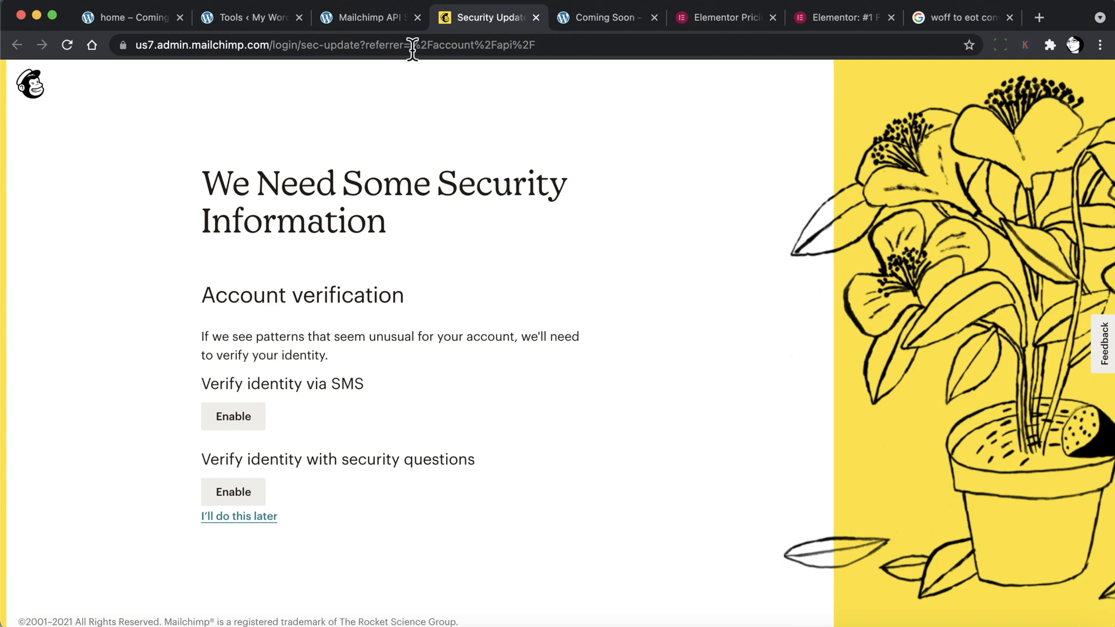
left_click(387, 21)
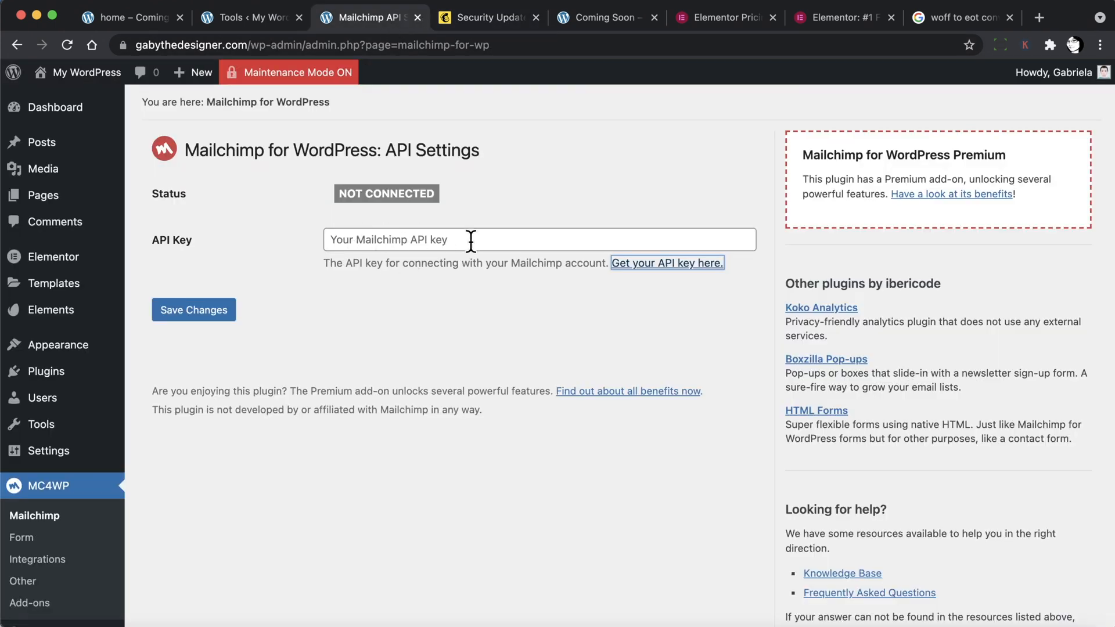
key("Return")
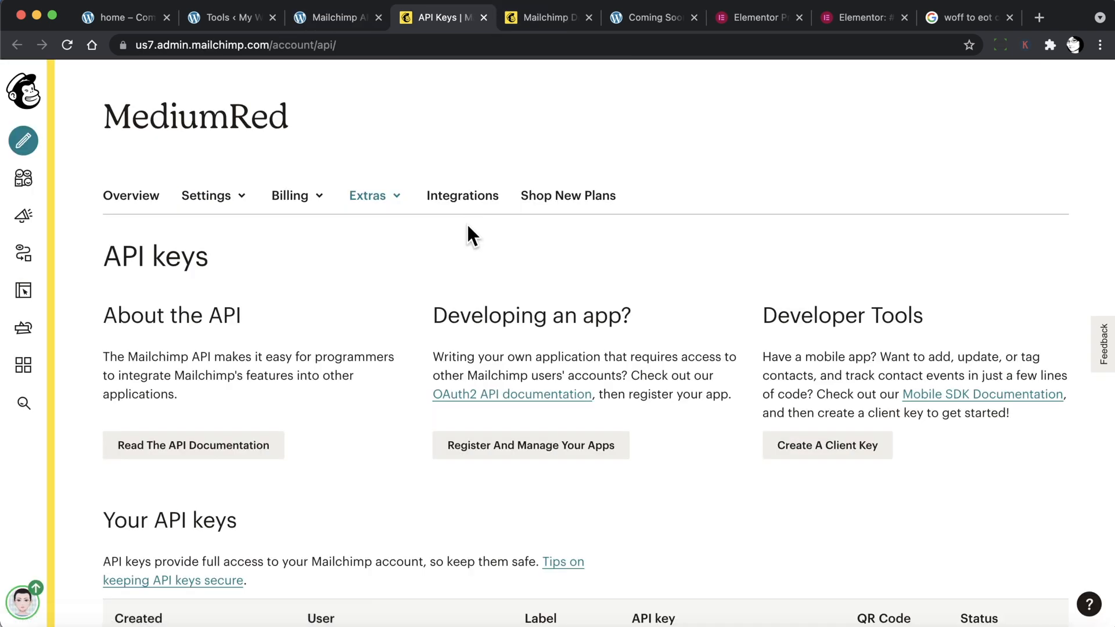
Create a new API key in the Mailchimp account and locate it among the existing keys.
left_click(364, 23)
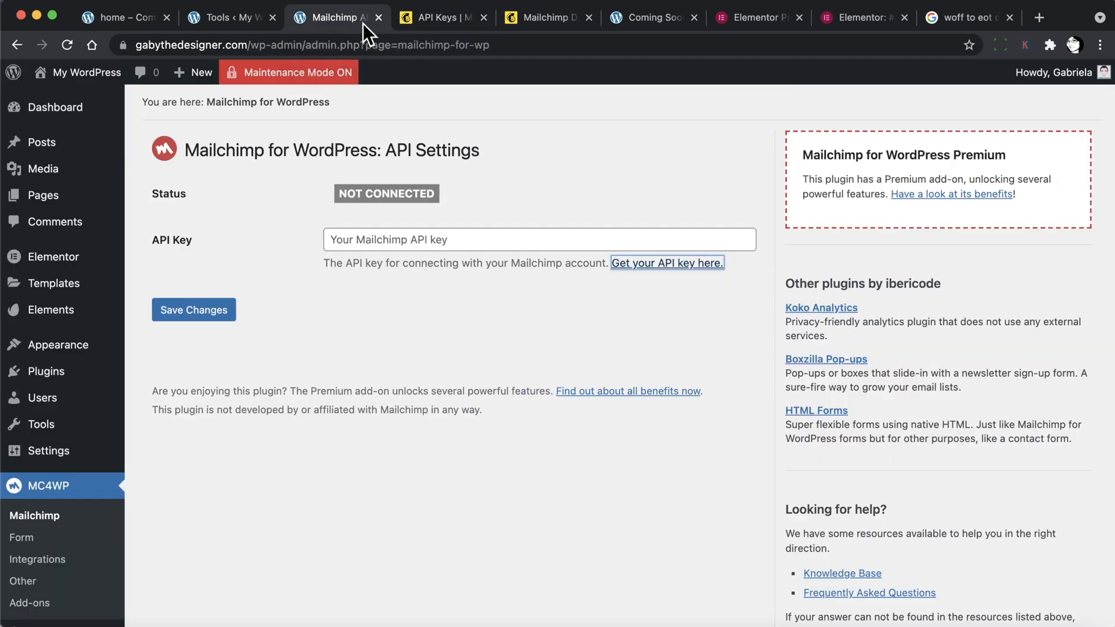
left_click(446, 25)
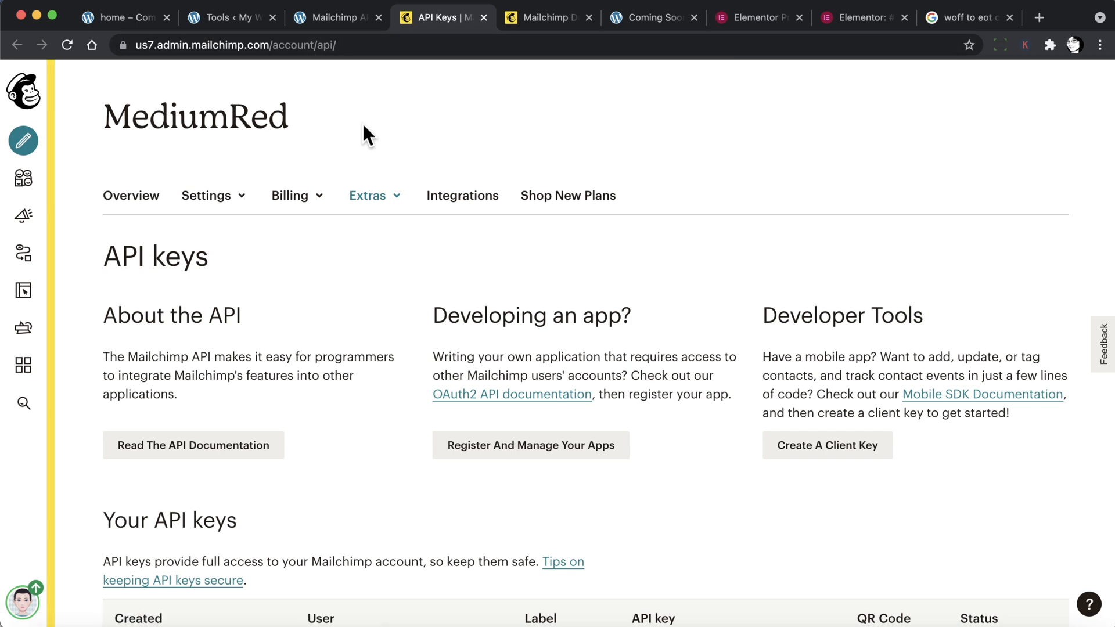
scroll(323, 380, "down", 5)
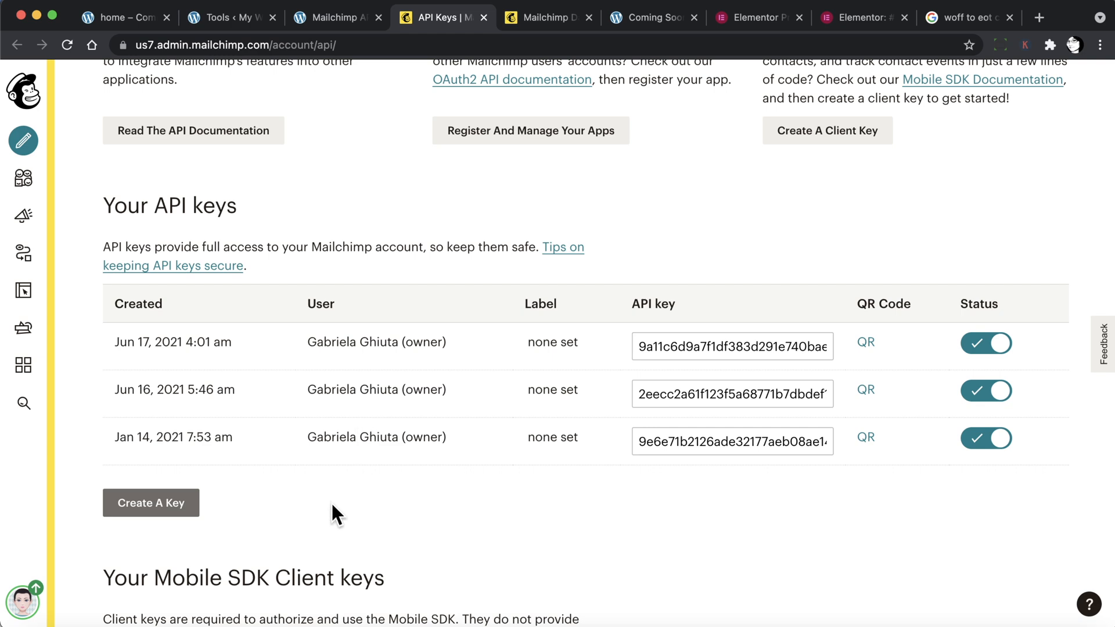
left_click(155, 508)
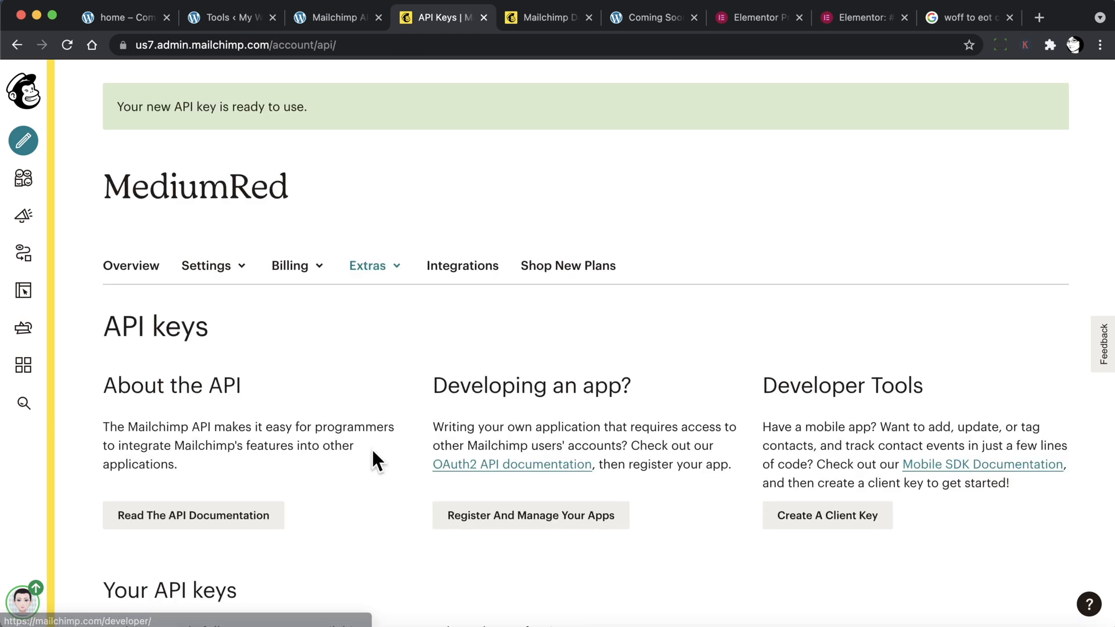
scroll(371, 447, "down", 5)
scroll(372, 449, "down", 2)
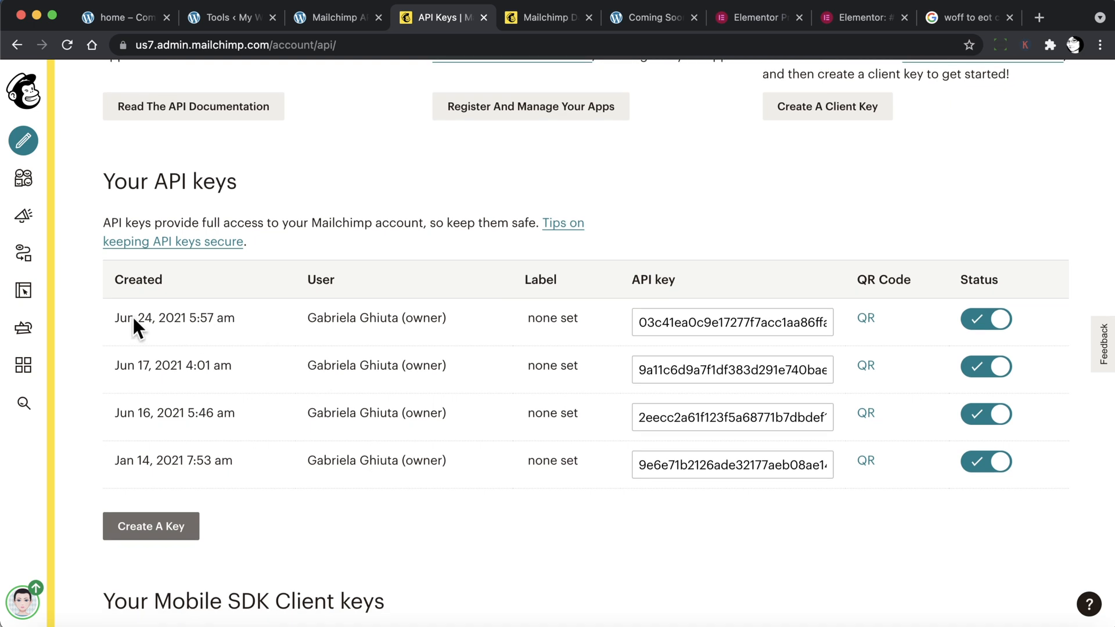
Copy the newest Mailchimp API key, paste it into the API key field of the plugin's settings and save the changes.
left_click(784, 323)
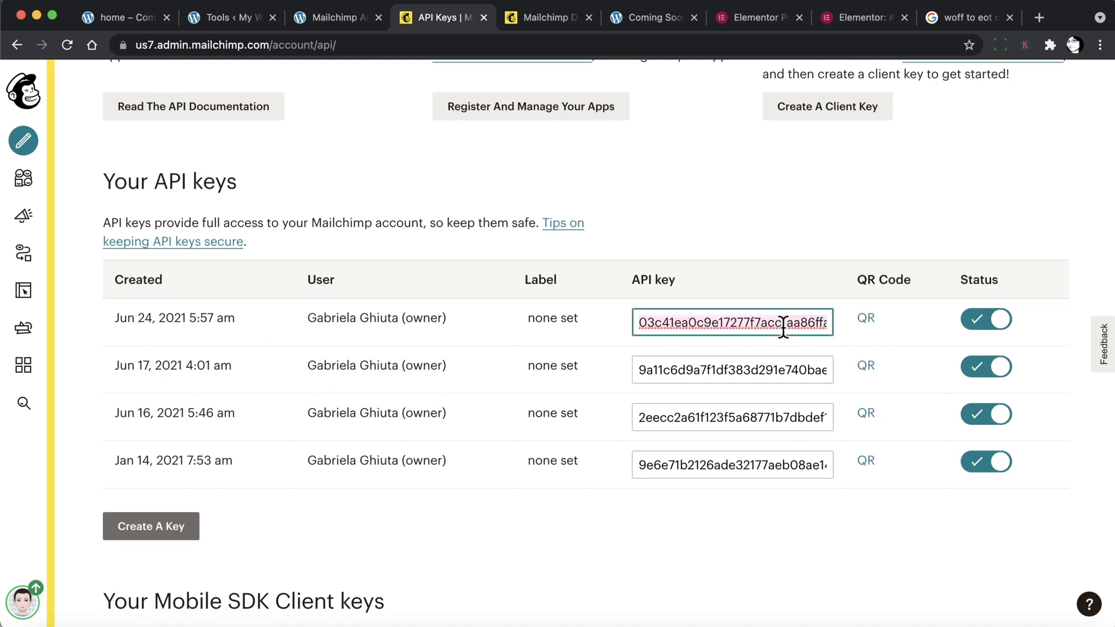
left_click(329, 18)
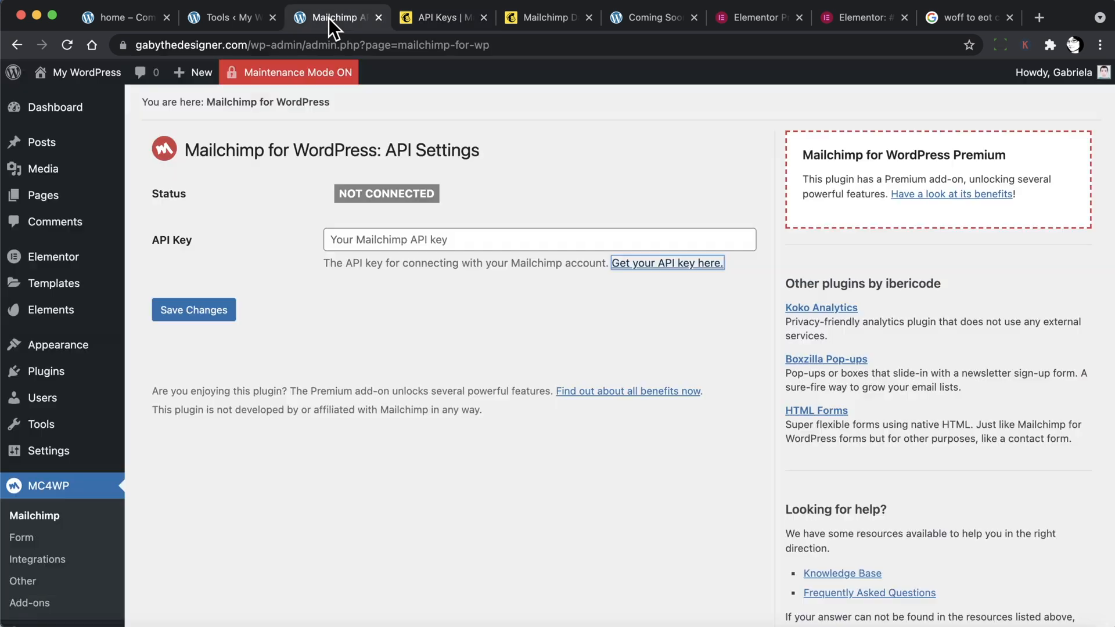
left_click(374, 240)
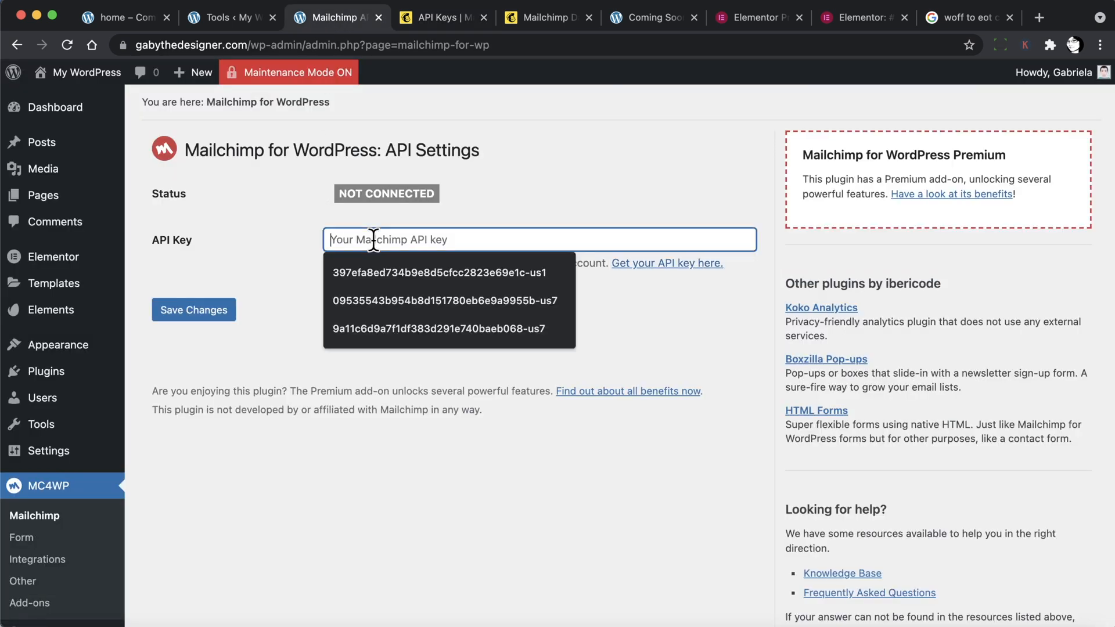
key("super+v")
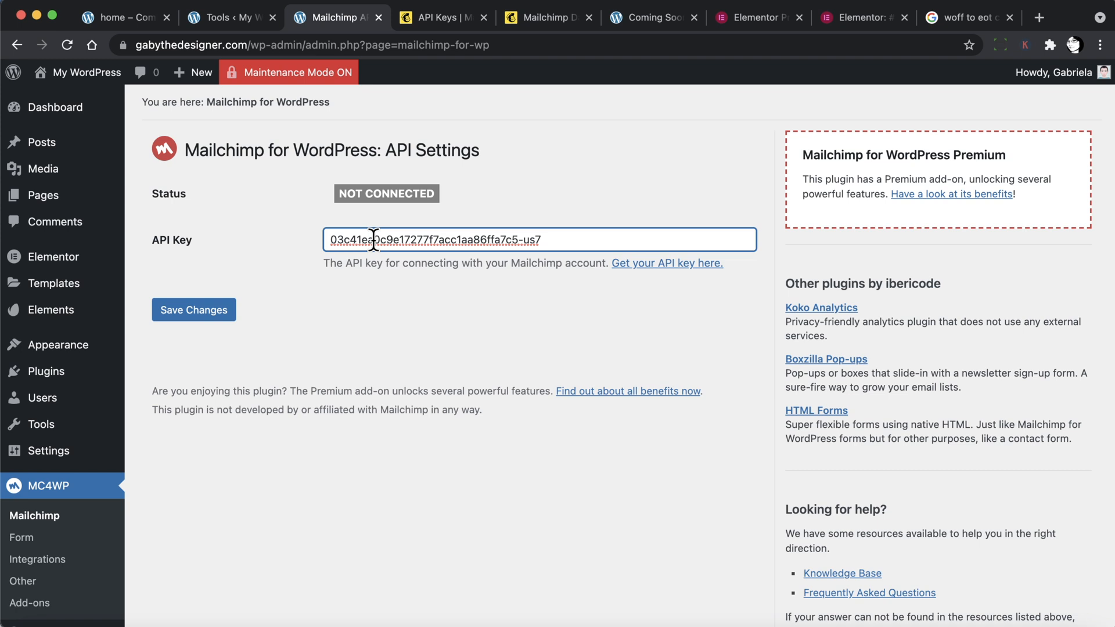
left_click(203, 314)
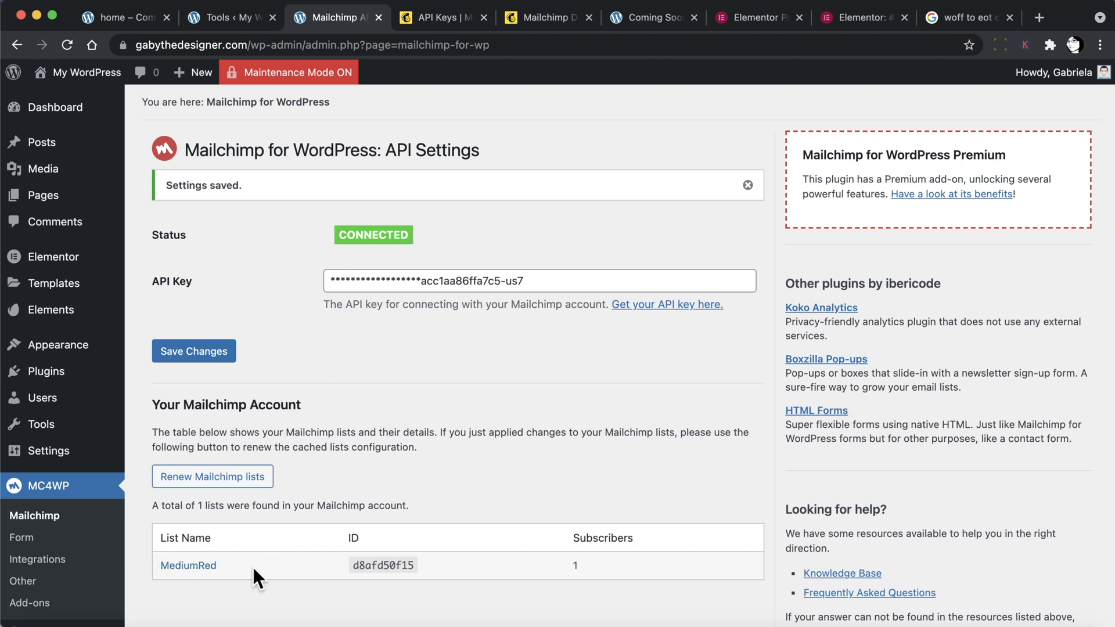
Add a new MC4WP form named "Newsletter" that subscribes to the MediumRed list.
scroll(127, 510, "down", 2)
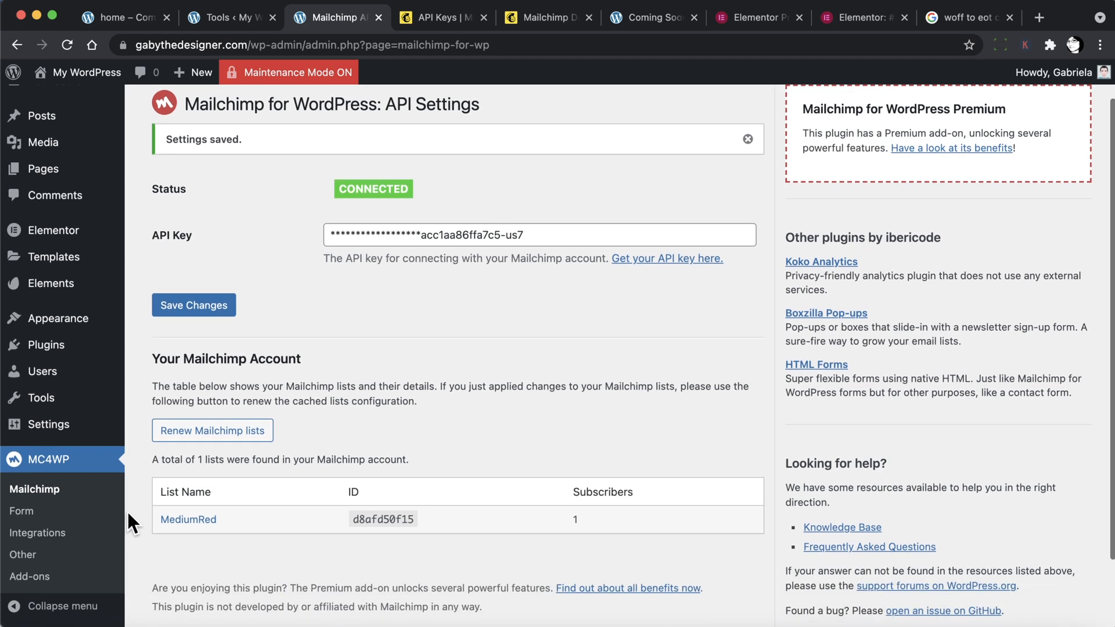
left_click(23, 512)
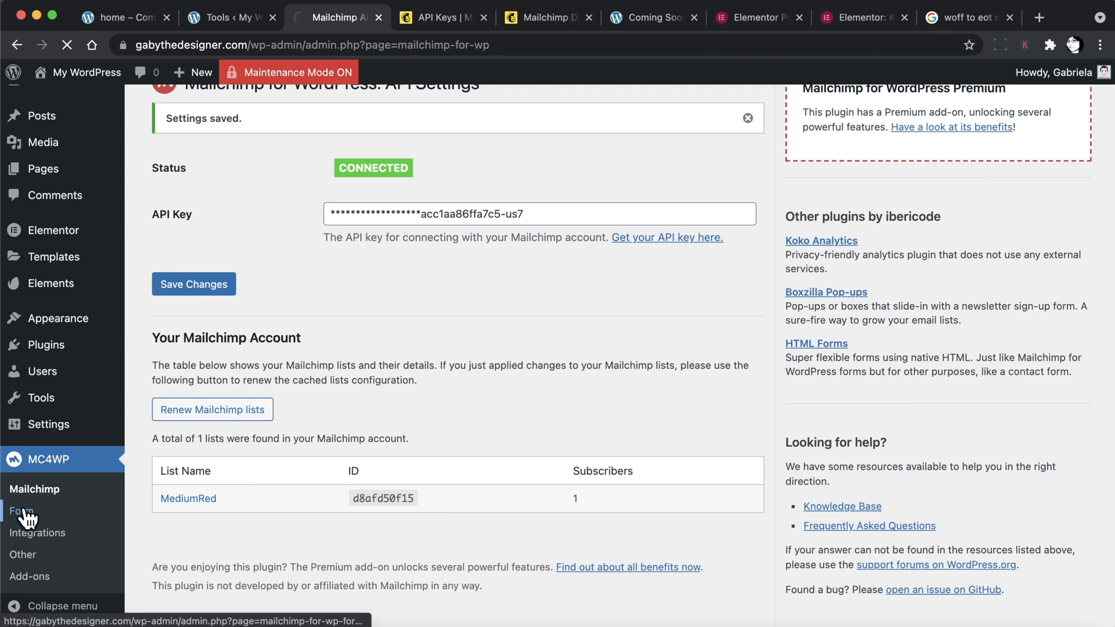
left_click(207, 182)
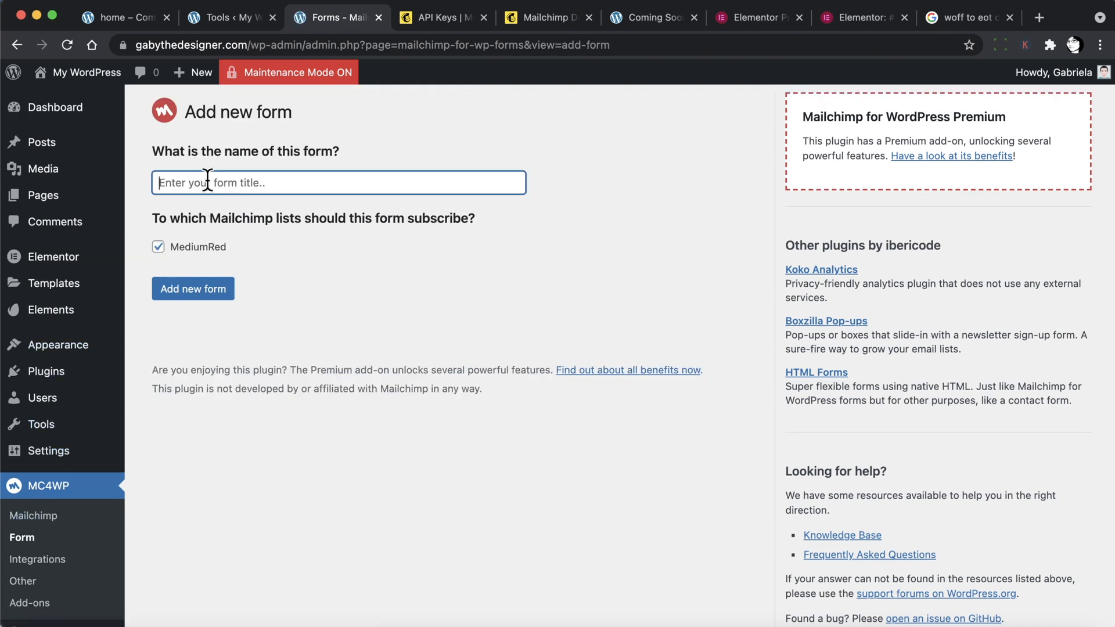
type("Newsletter")
left_click(180, 295)
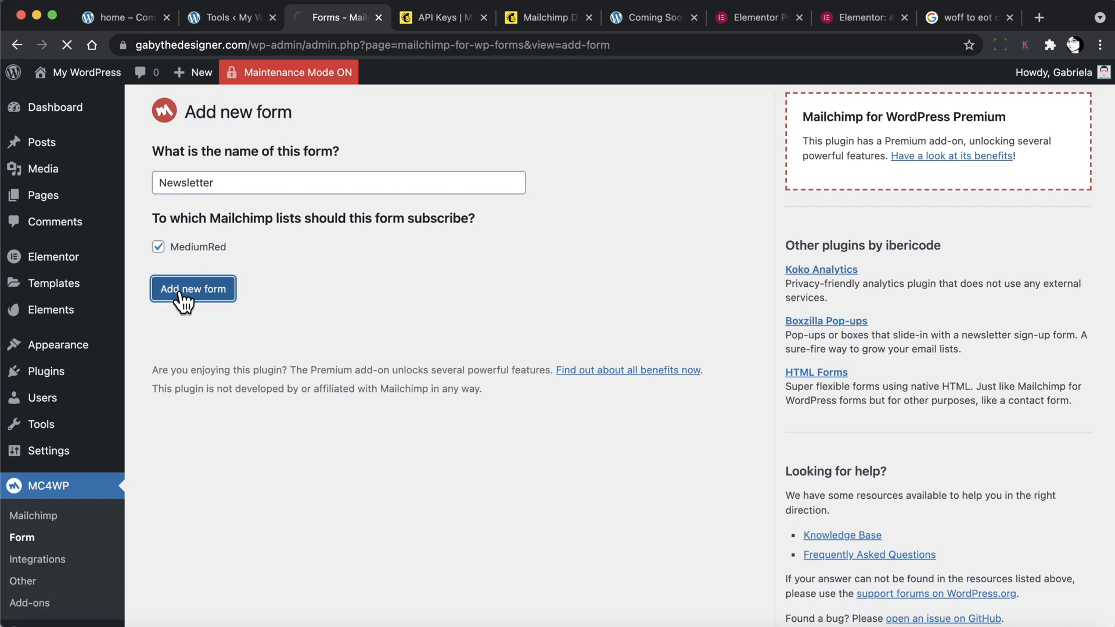
Move the closing </label> tag in the form code to directly after the "Email address:" text.
scroll(336, 419, "down", 5)
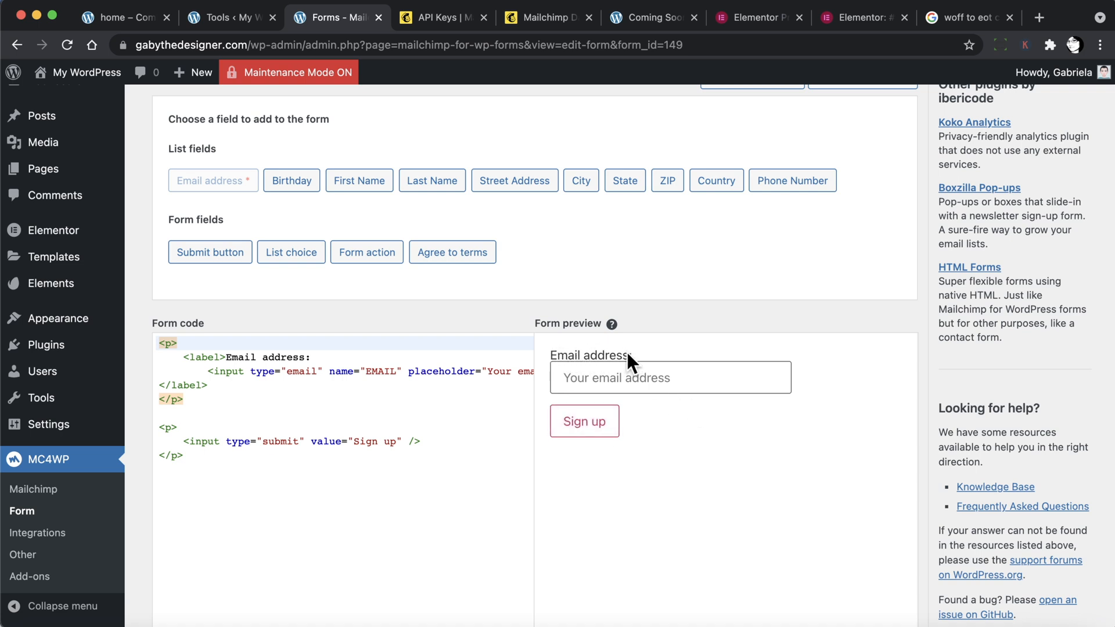
left_click(211, 384)
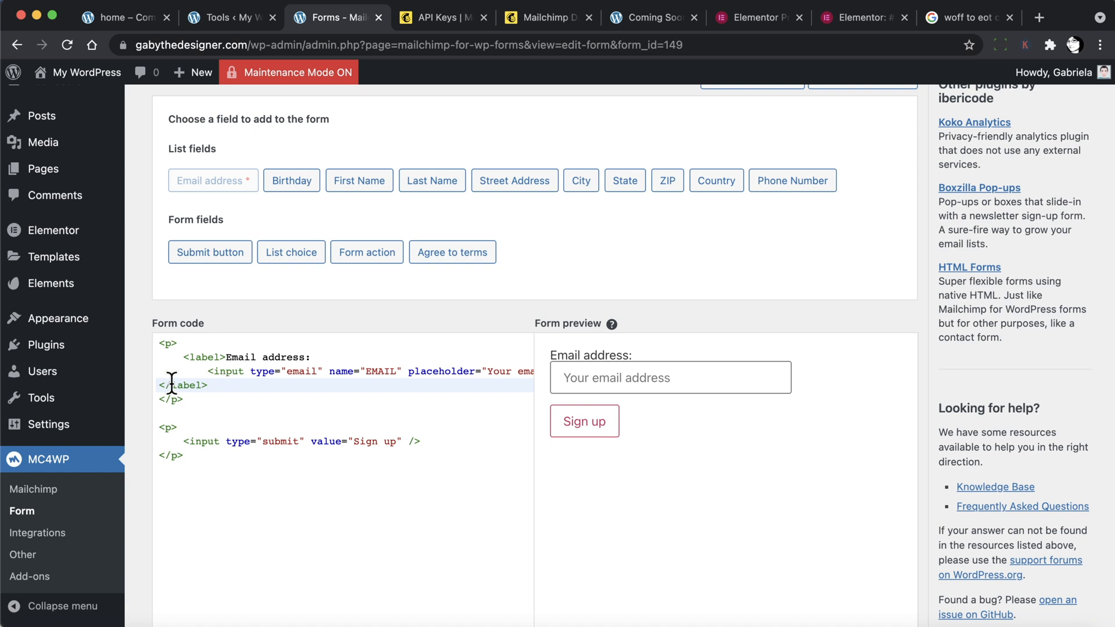
left_click_drag(210, 383, 167, 381)
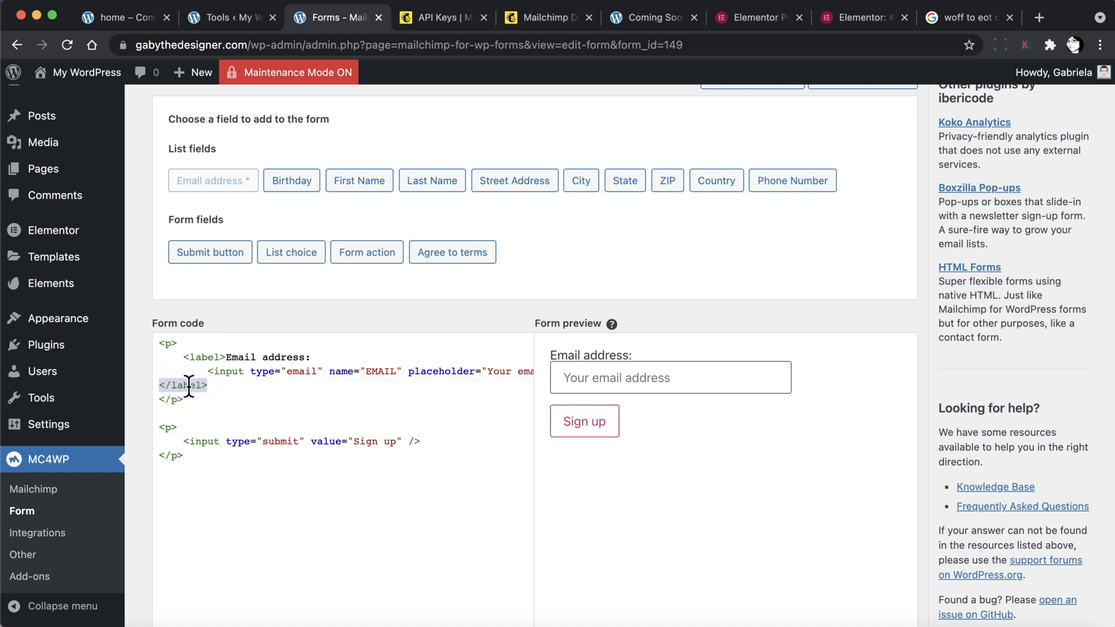
key("BackSpace")
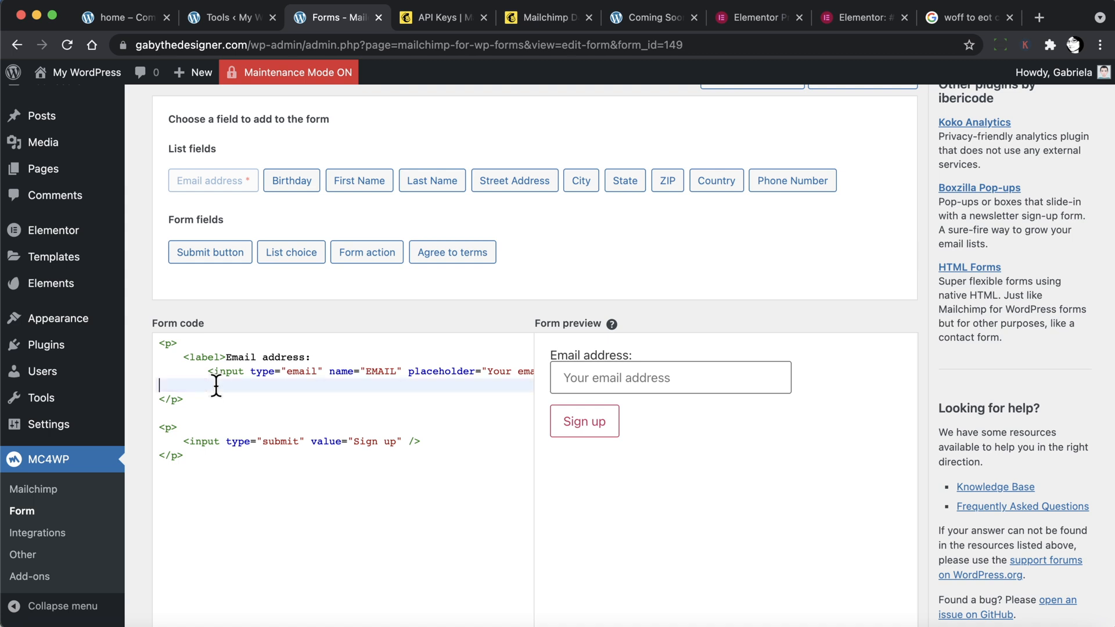
left_click(311, 356)
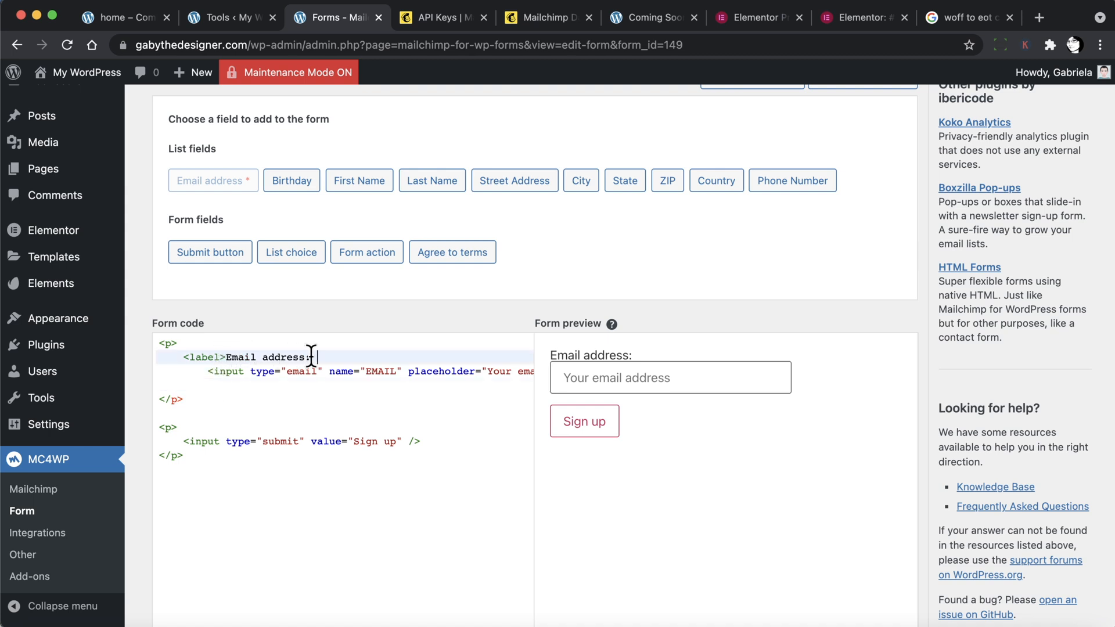
type("</label>")
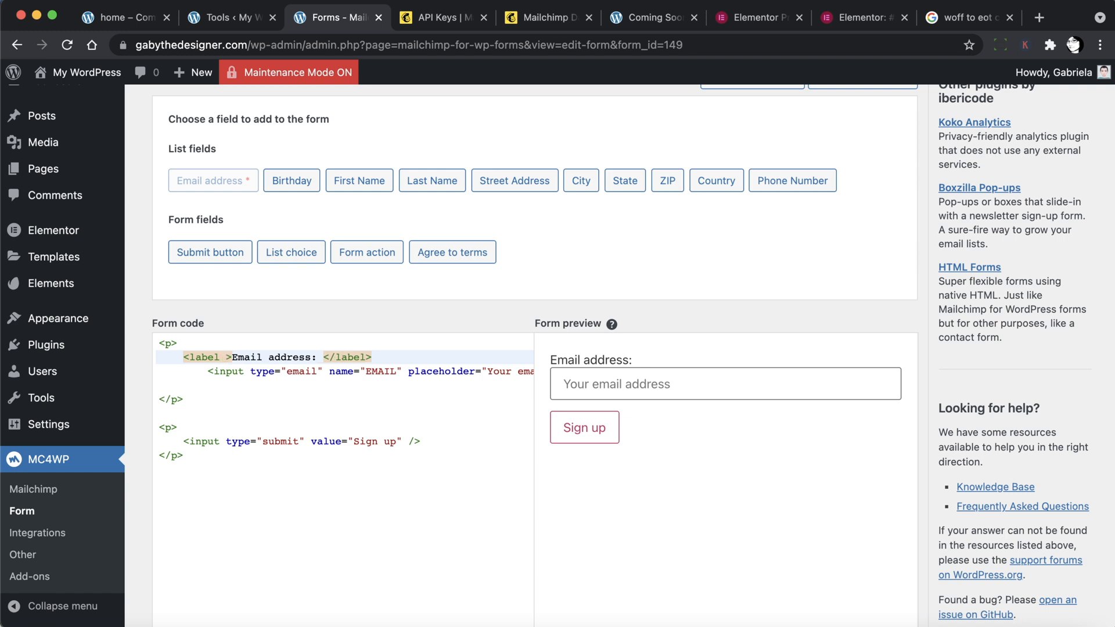
Hide the email label by adding style="display:none" to its opening tag in the form code.
type("style=\"")
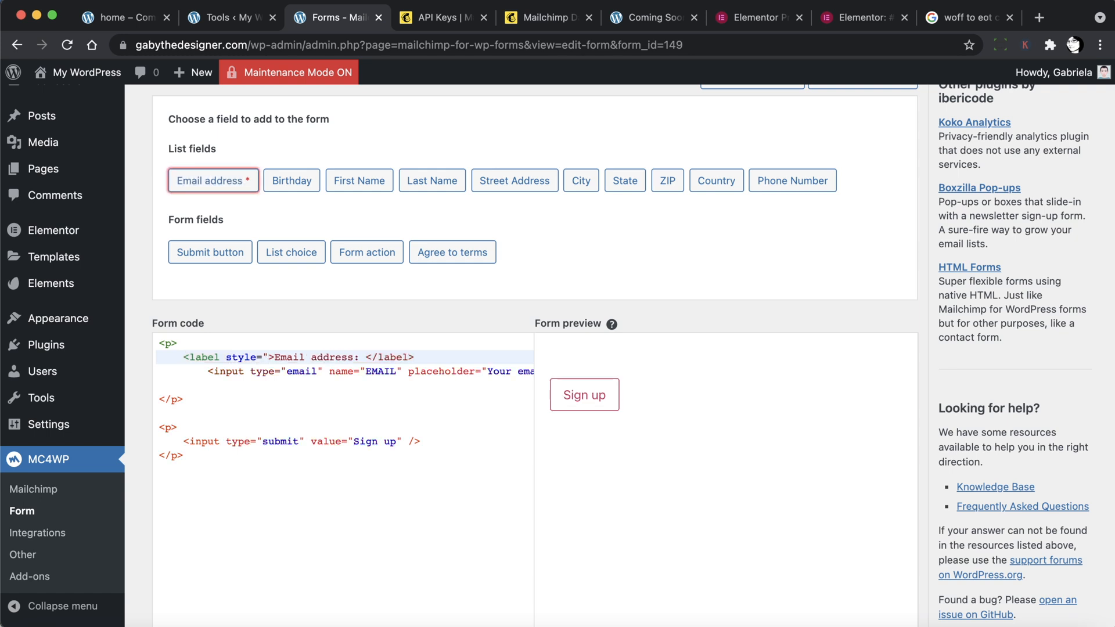
type("display\":")
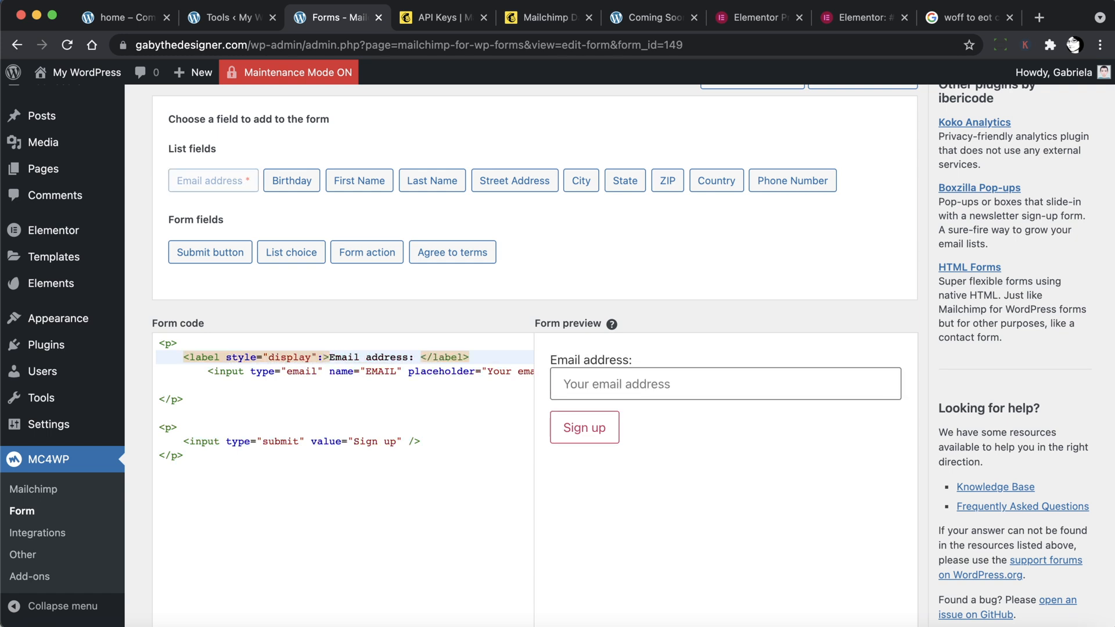
key("BackSpace")
key("BackSpace")
type(":none\"")
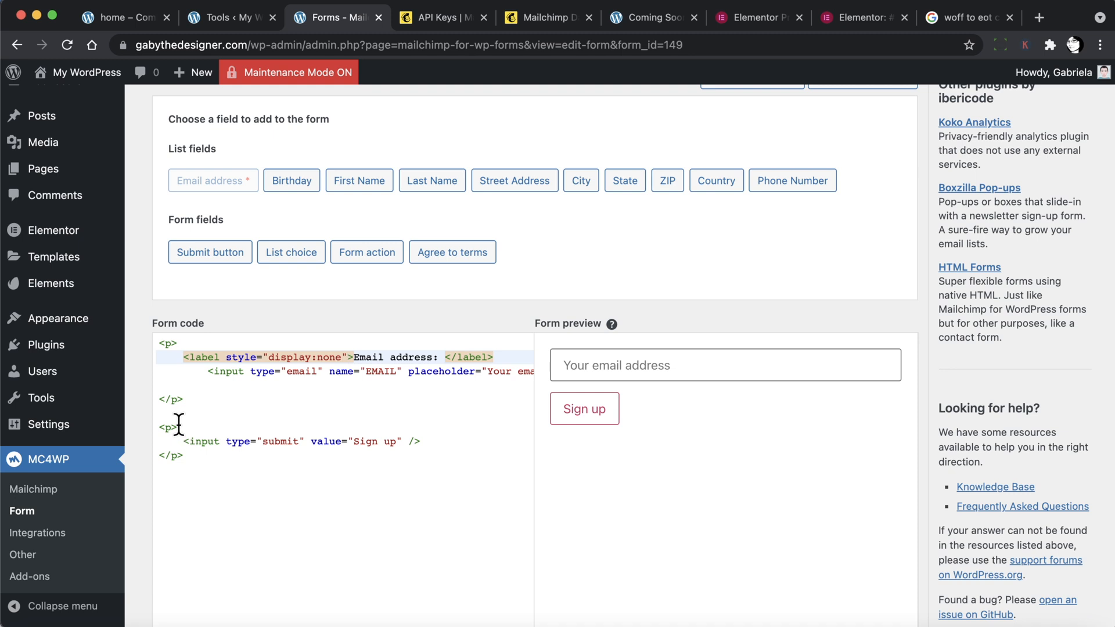
Remove the paragraph tags between the email and submit inputs, and compare the form layout with the reference Coming Soon page.
left_click_drag(186, 423, 156, 388)
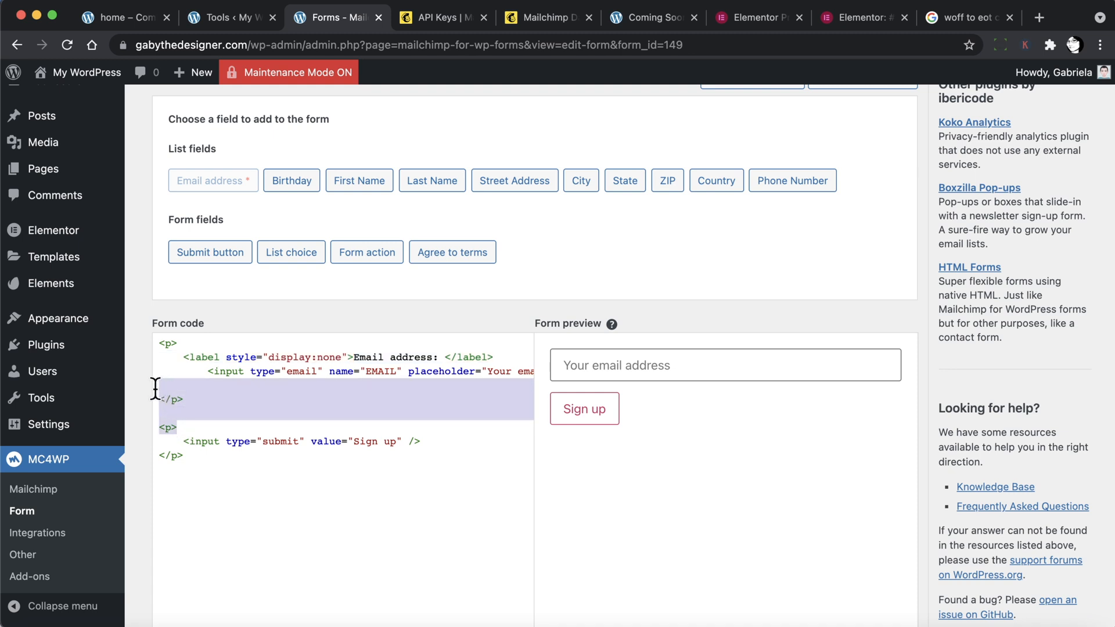
key("BackSpace")
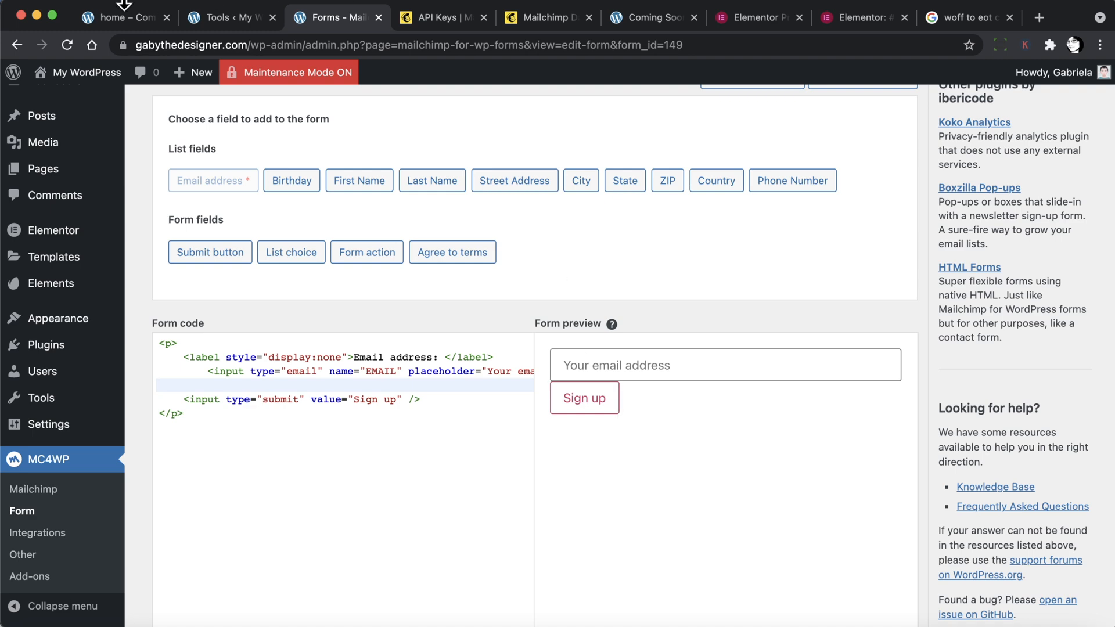
left_click(114, 25)
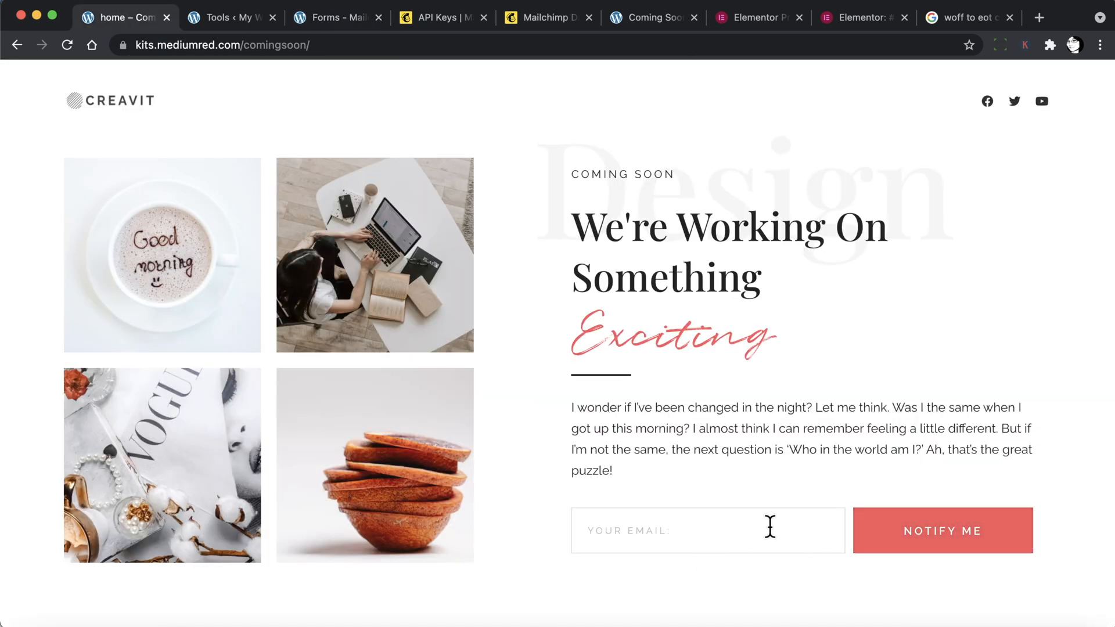
left_click(329, 18)
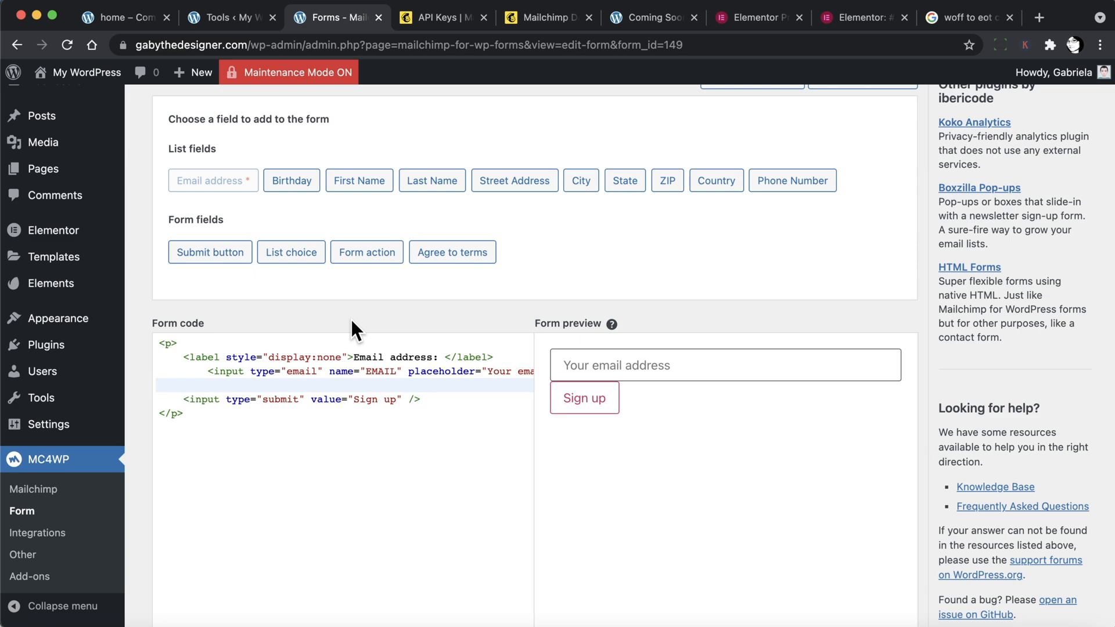
Save the Newsletter form and copy its shortcode.
scroll(351, 320, "up", 3)
scroll(351, 320, "down", 2)
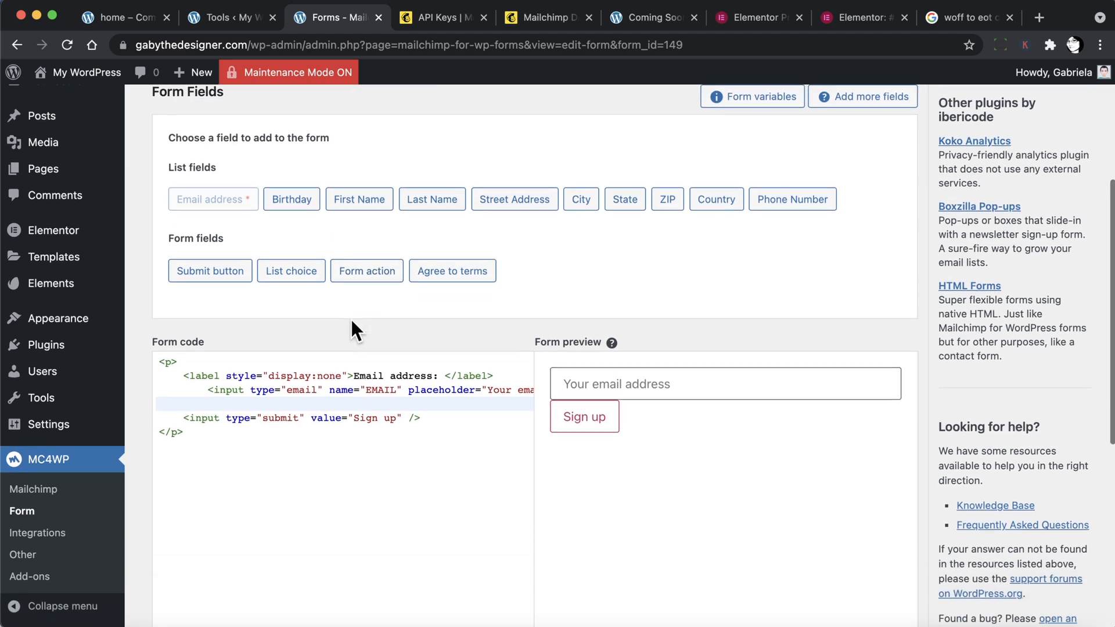
scroll(351, 317, "down", 6)
left_click(188, 444)
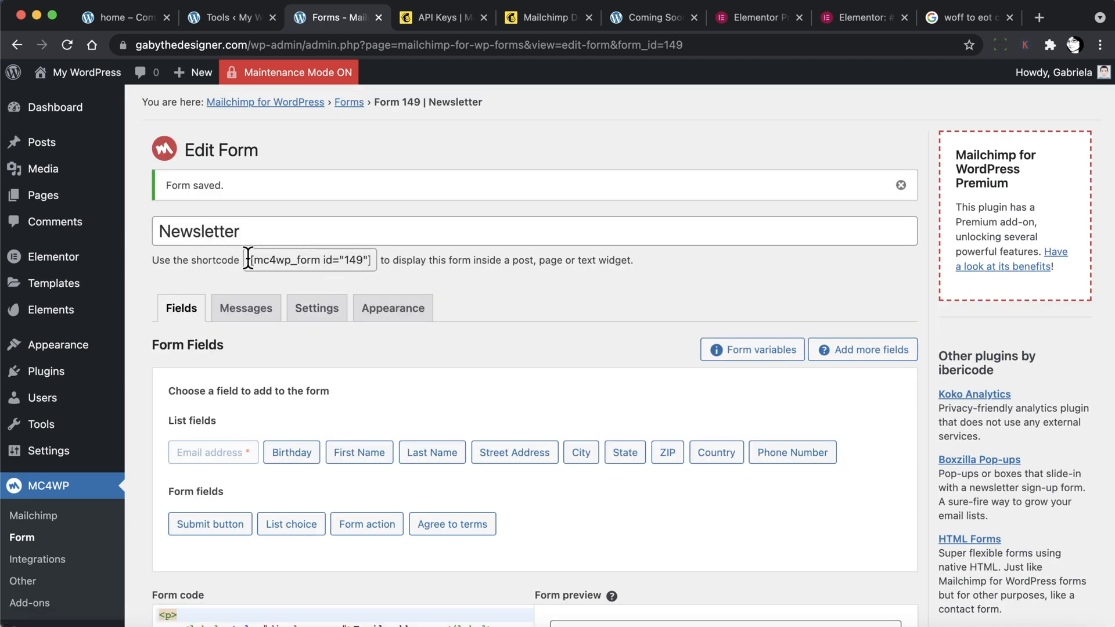
left_click(373, 259)
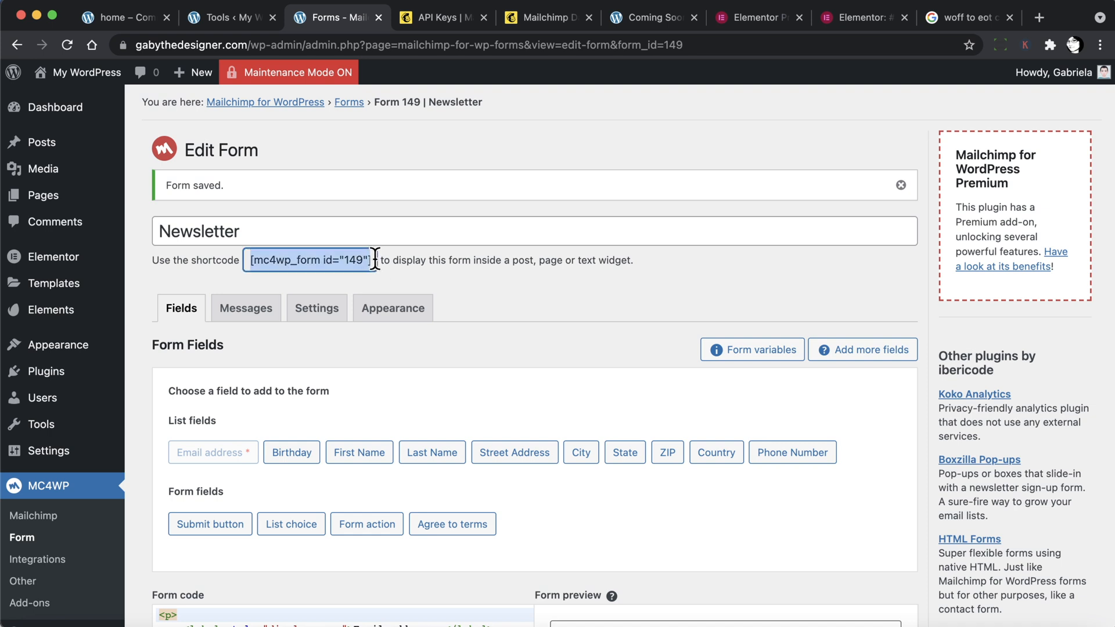
right_click(319, 259)
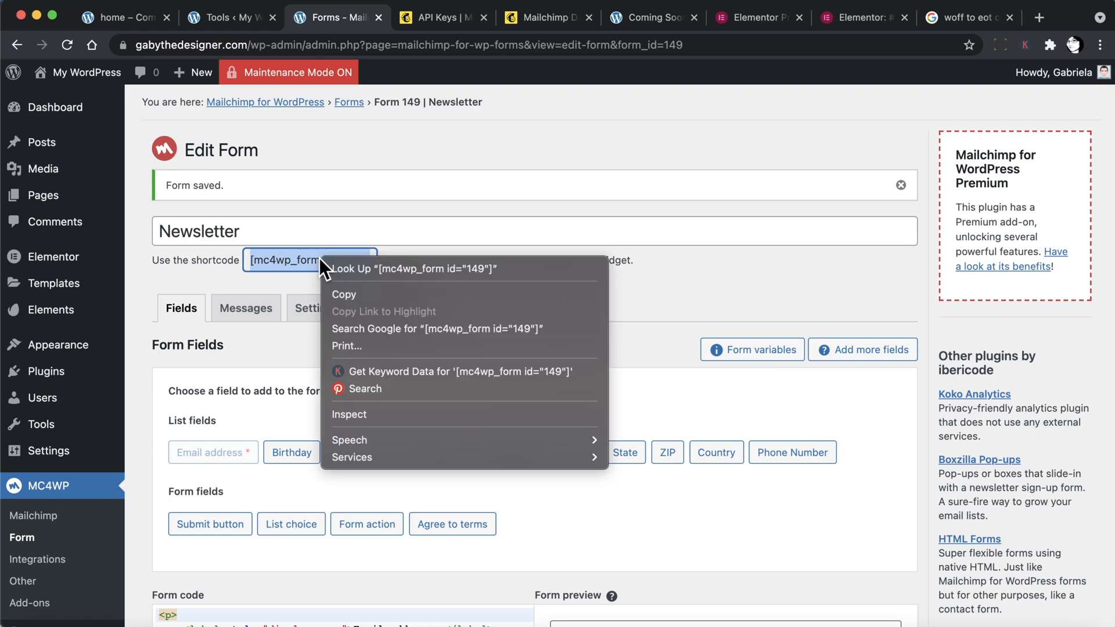
left_click(349, 293)
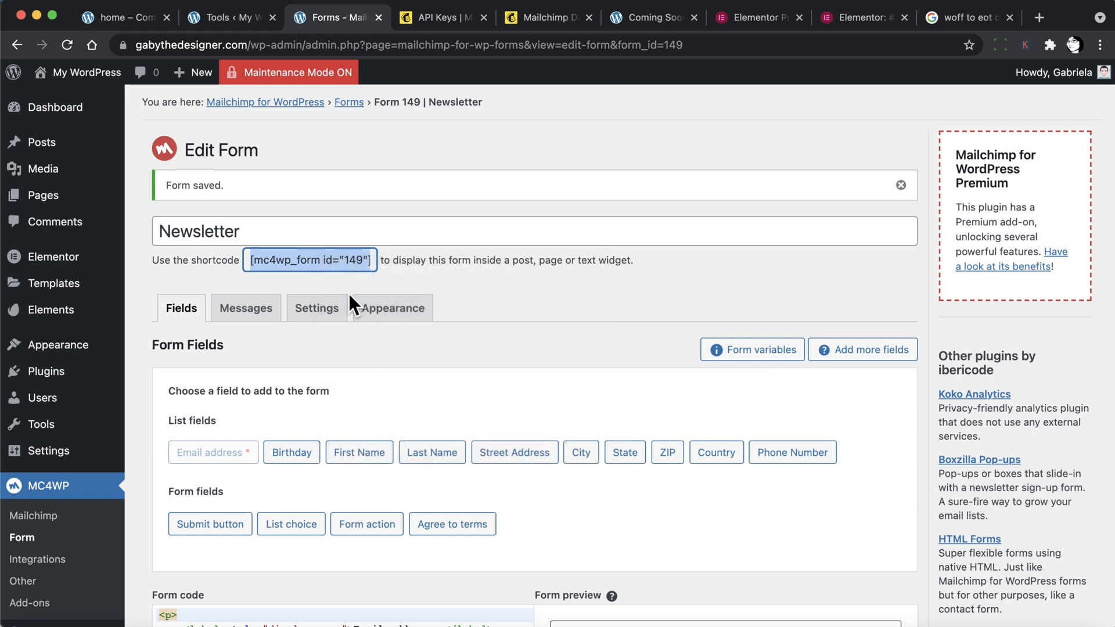
Open the saved Coming Soon template for editing with Elementor and select its email form widget.
left_click(53, 284)
mouse_move(176, 288)
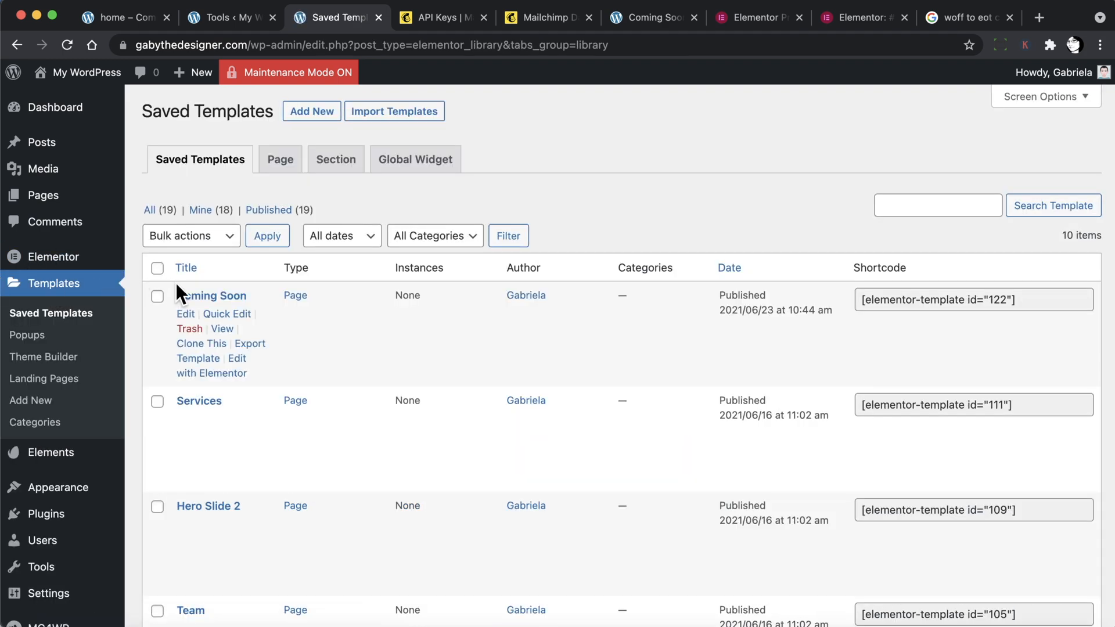
left_click(231, 375)
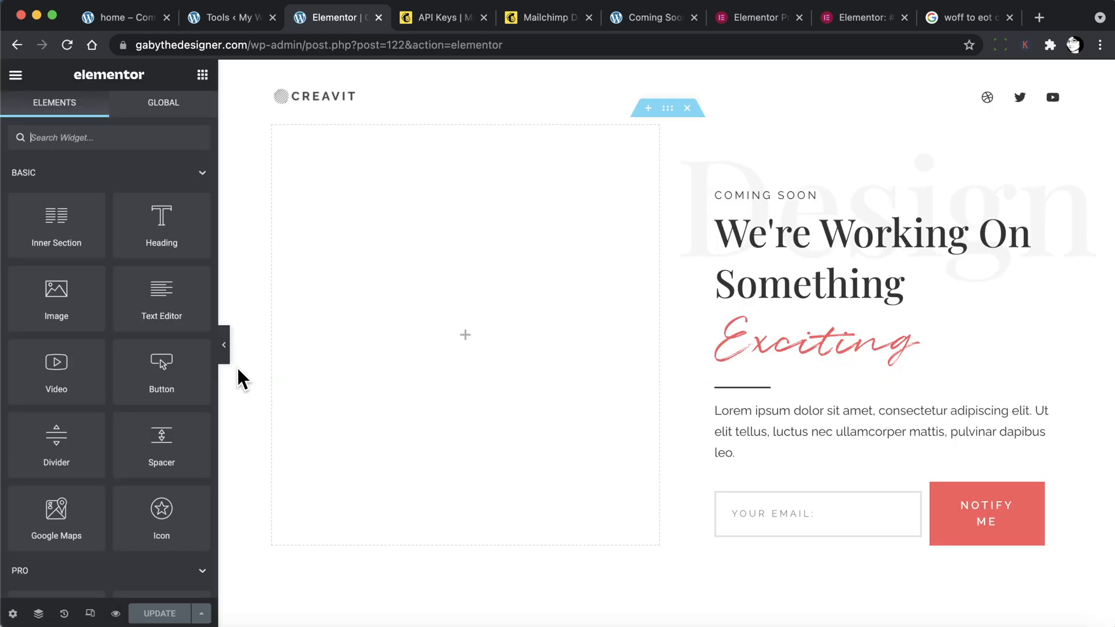
left_click(892, 490)
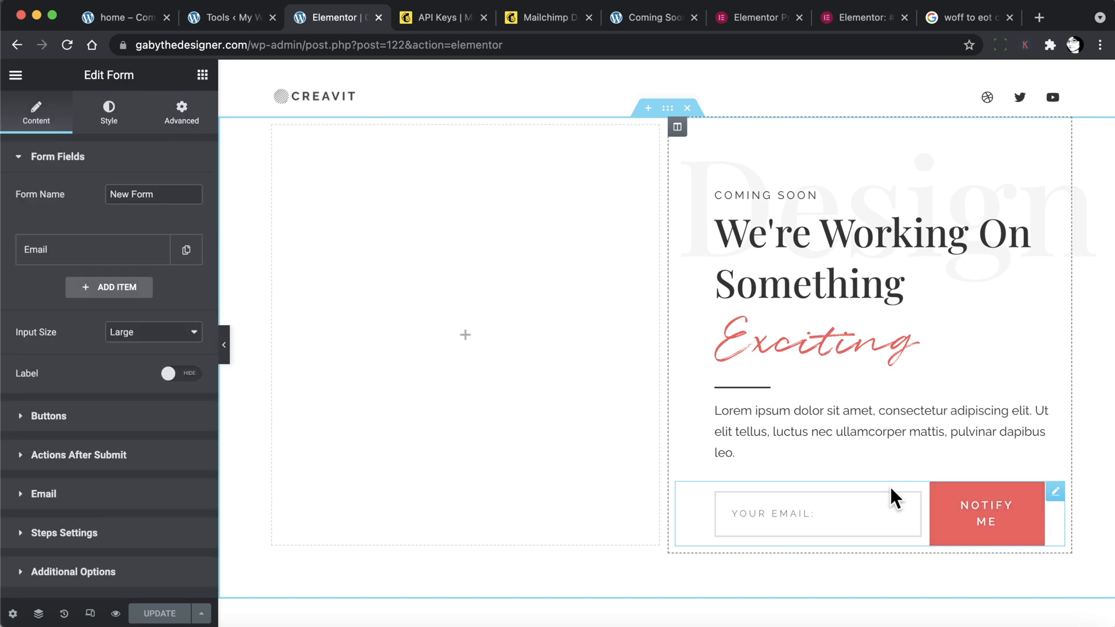
Delete the email form widget and place a Shortcode widget below the Lorem ipsum paragraph in its place.
right_click(891, 487)
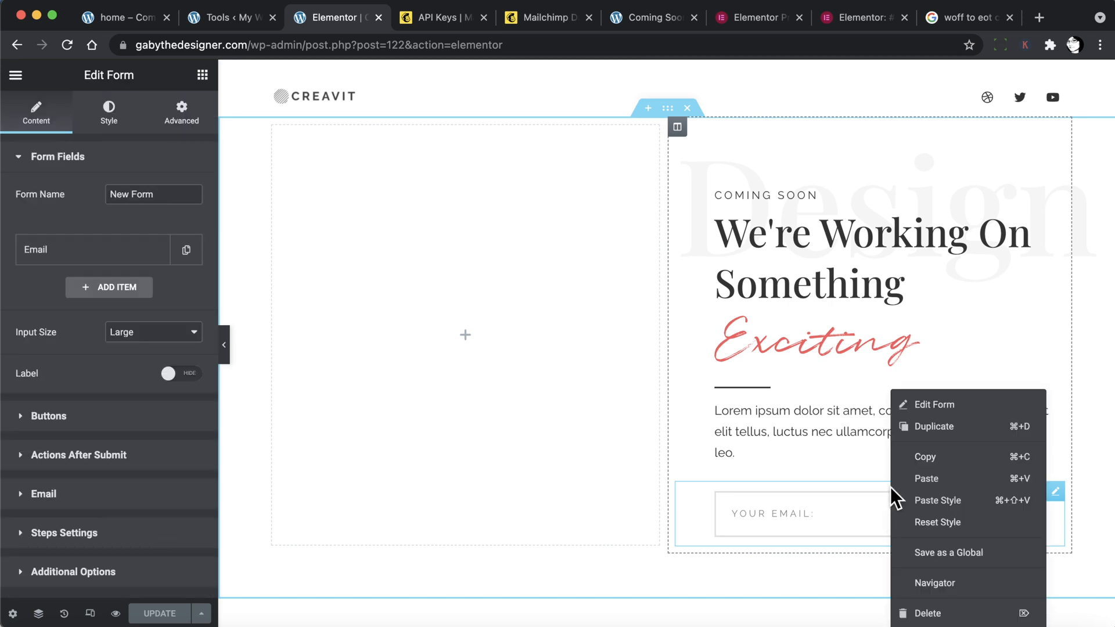
left_click(961, 612)
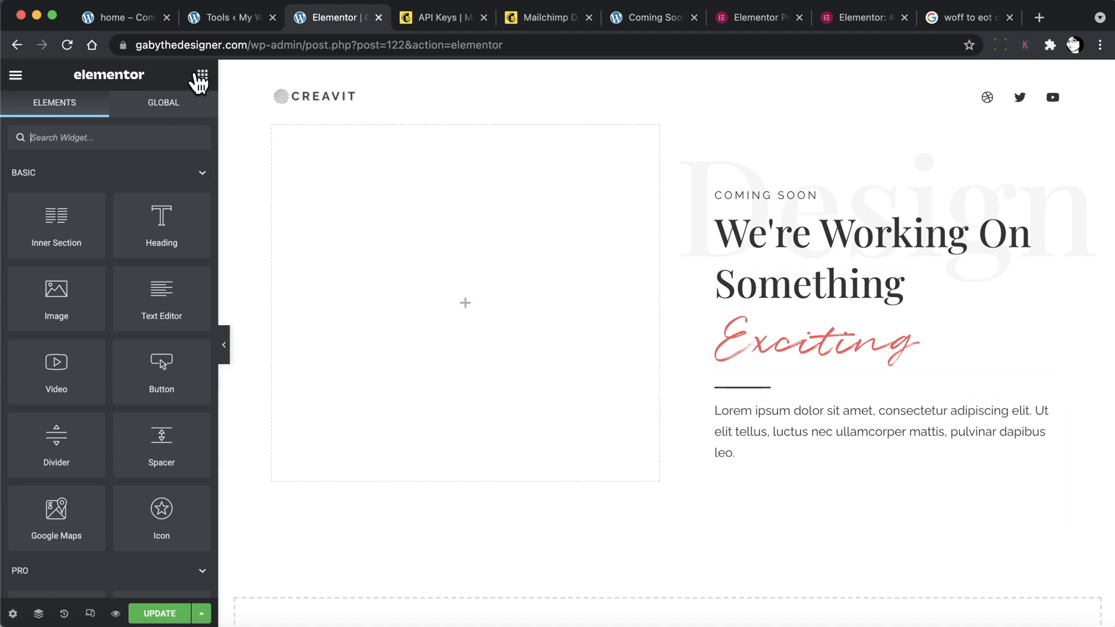
left_click(107, 137)
type("short")
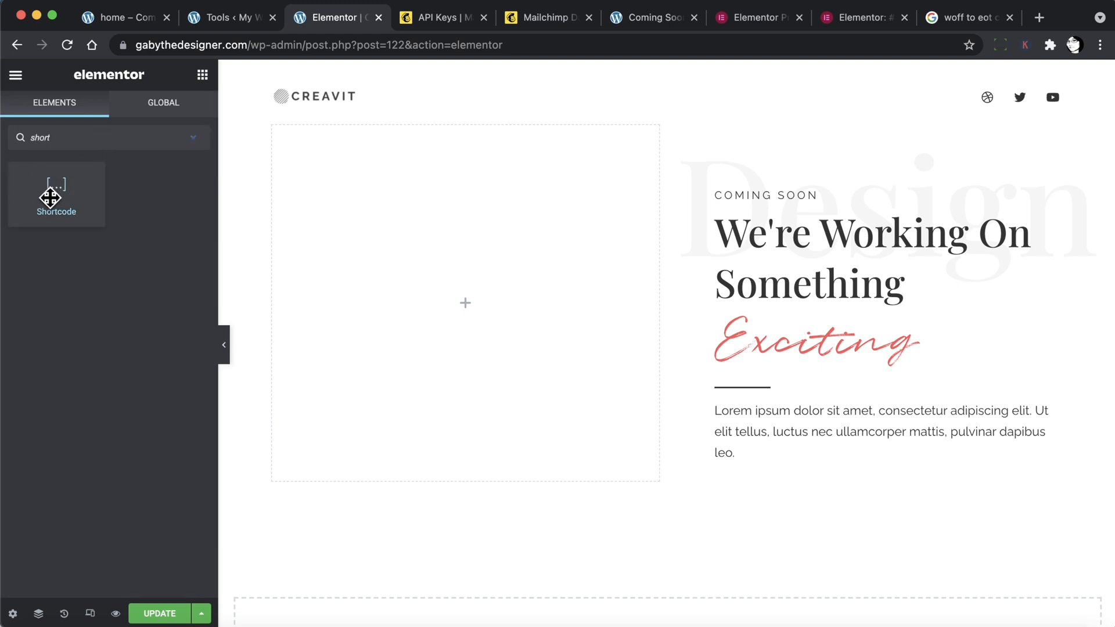
left_click_drag(54, 197, 783, 476)
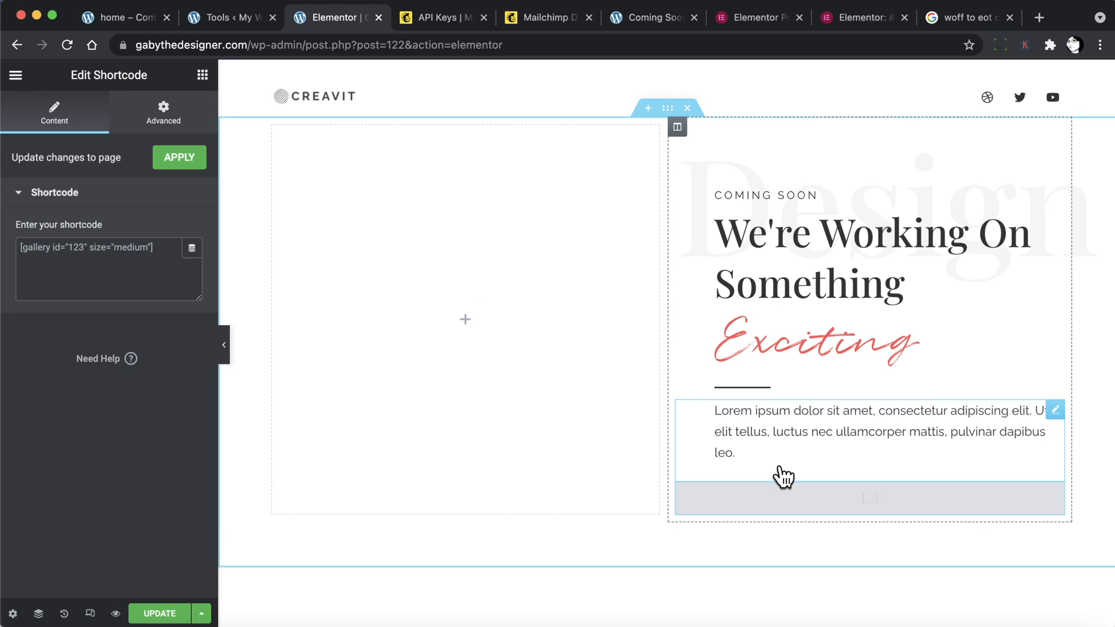
Paste the shortcode [mc4wp_form id="149"] into the Shortcode widget and update the template.
left_click(92, 265)
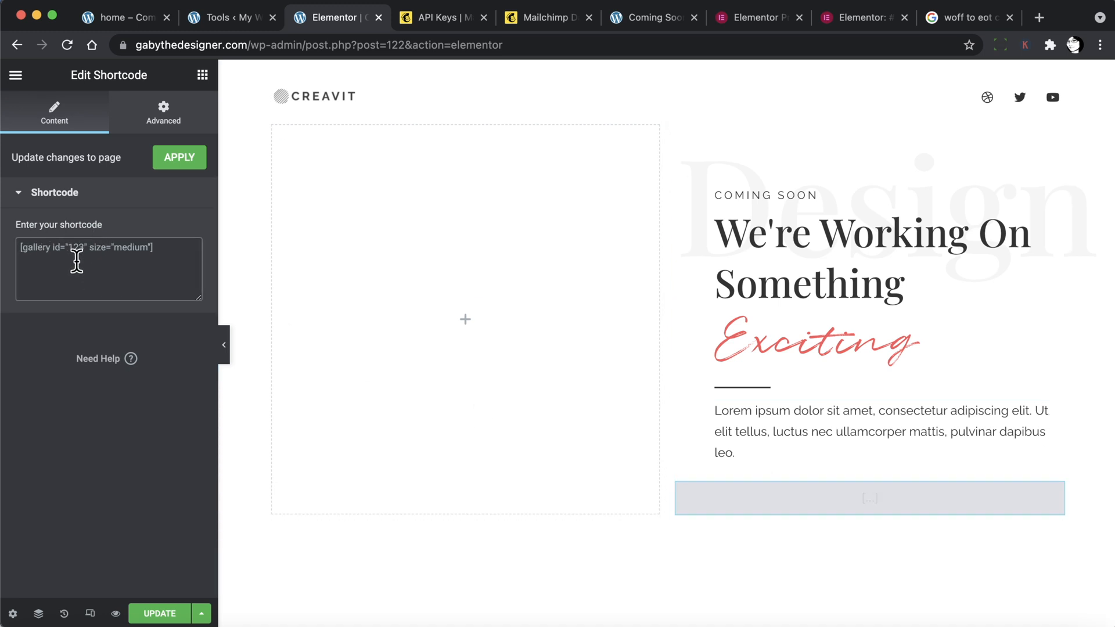
right_click(78, 258)
left_click(99, 373)
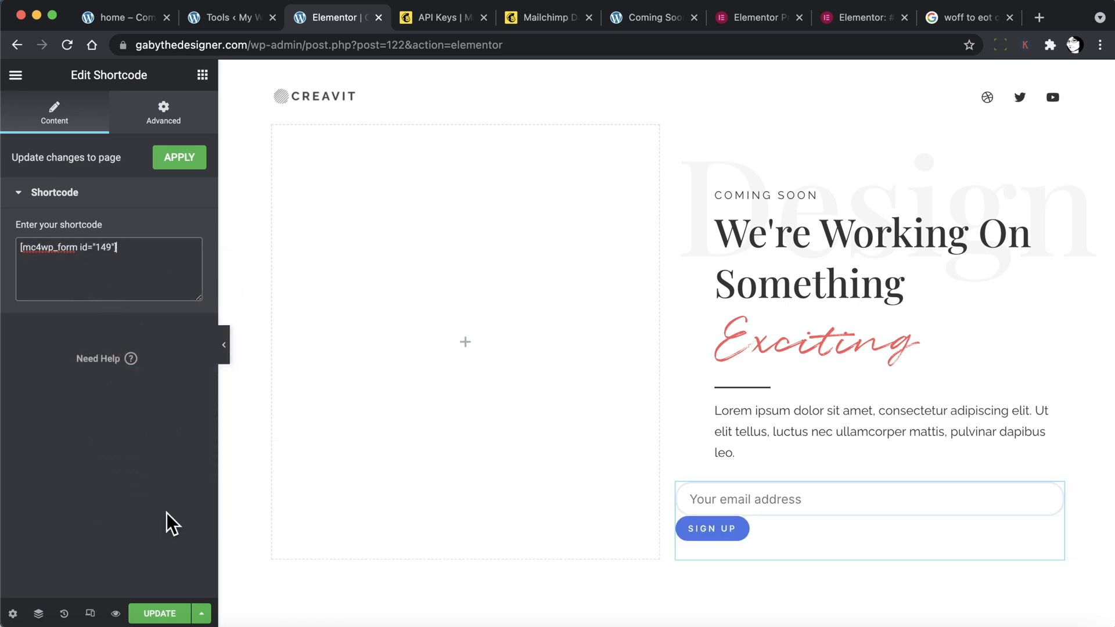
left_click(156, 613)
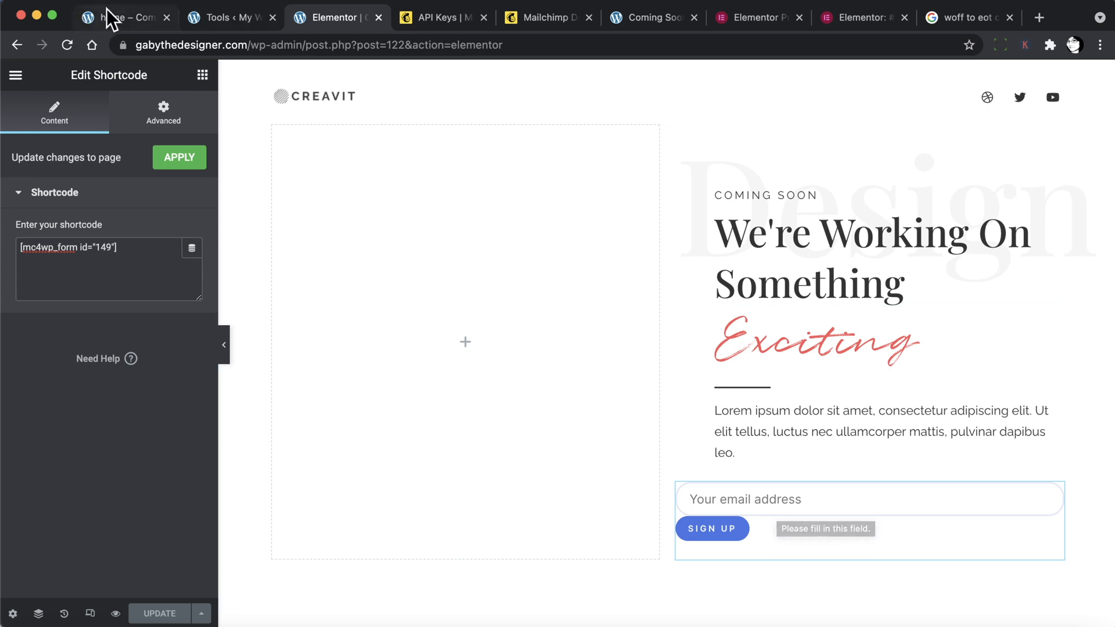
Check the form styling on the reference Coming Soon page and open the Shortcode widget's Custom CSS settings.
left_click(148, 22)
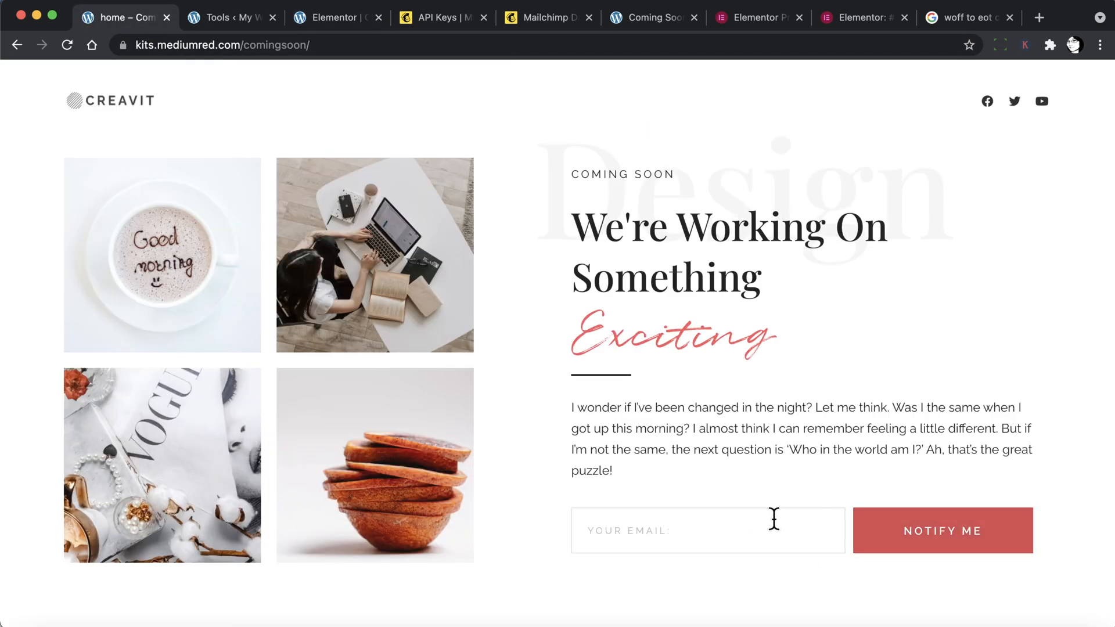
left_click(328, 18)
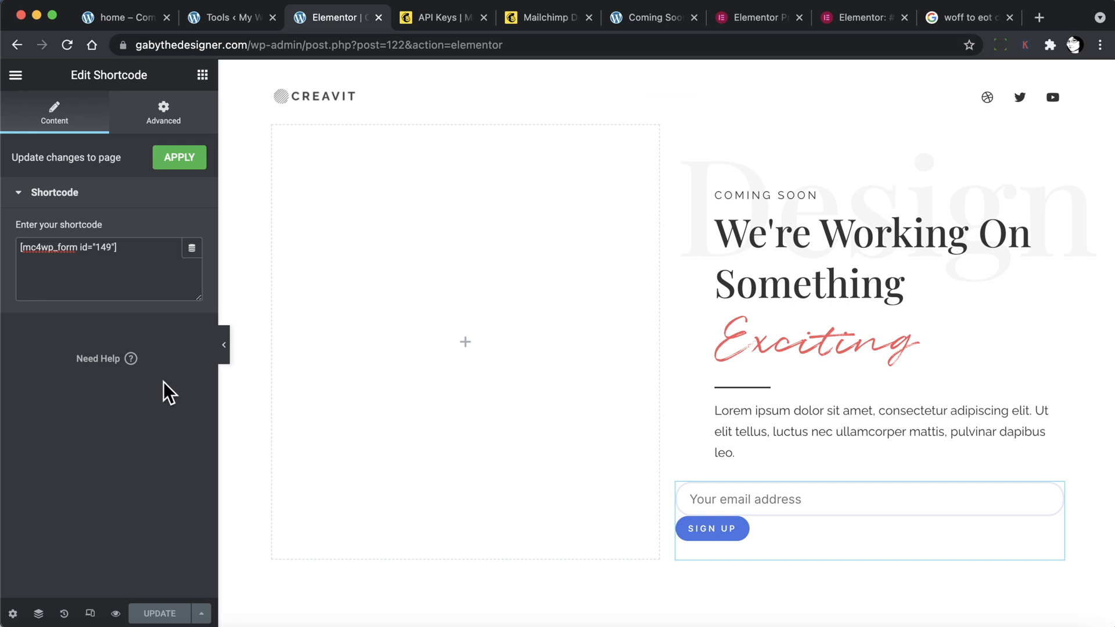
left_click(167, 112)
scroll(89, 448, "down", 10)
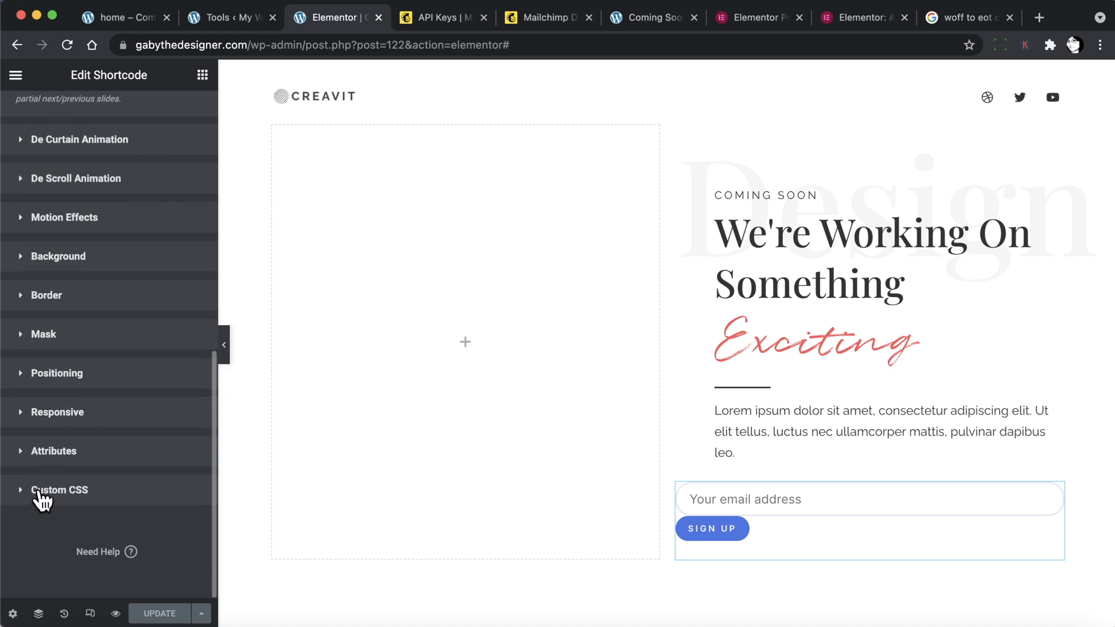
left_click(39, 491)
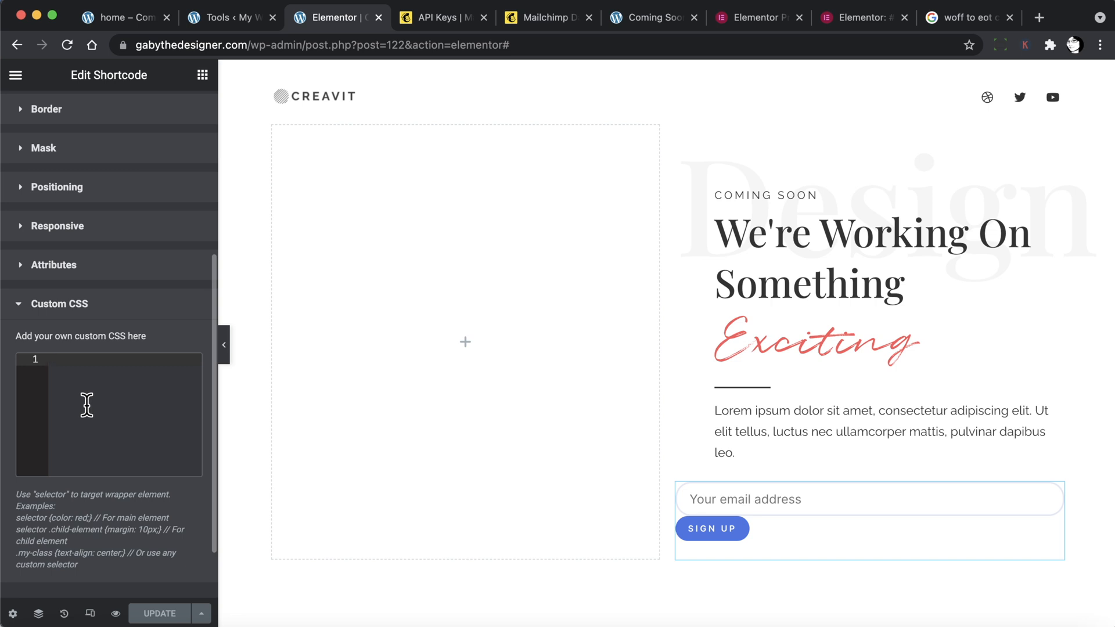
Exit the Elementor editor to the Coming Soon template's WordPress edit screen.
scroll(86, 405, "up", 5)
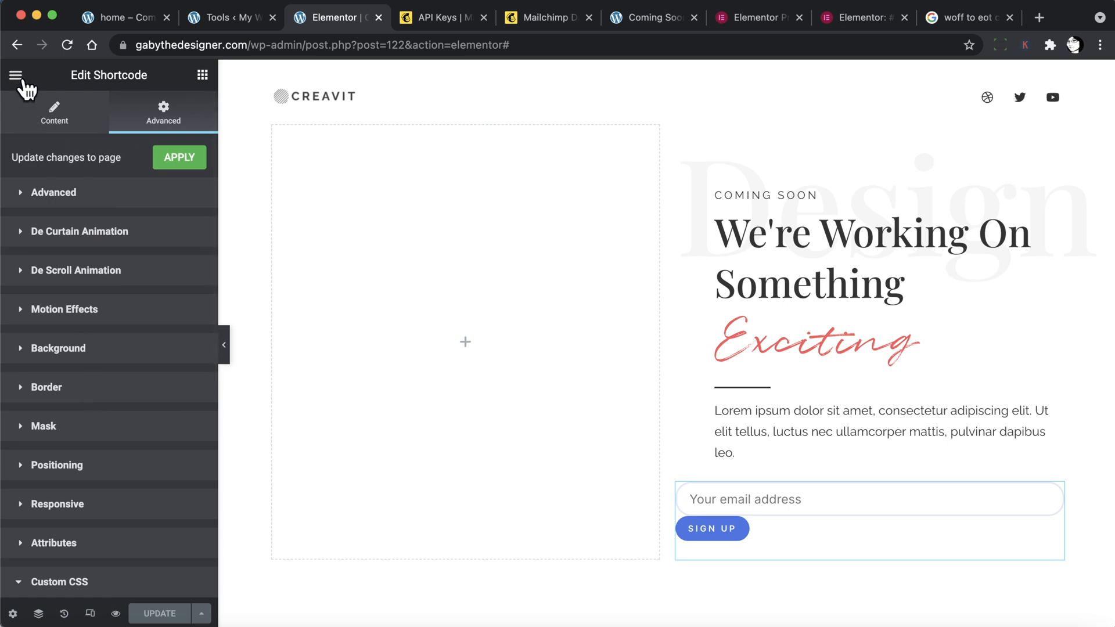
left_click(17, 76)
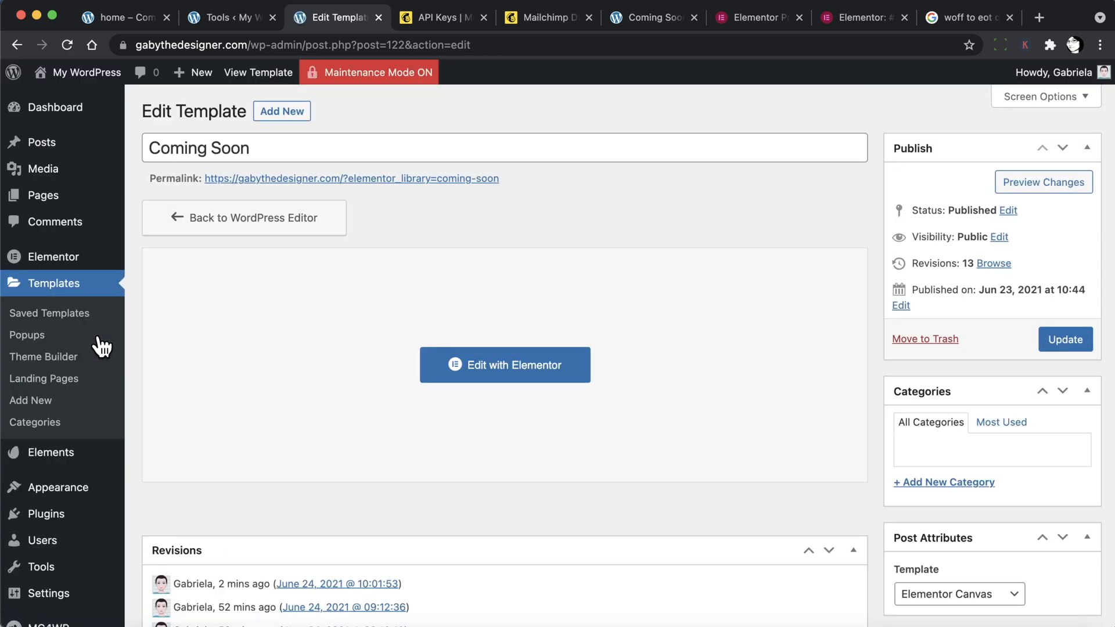
Paste CSS into the site's Additional CSS, styling the .mc4wp-form email field at 60% width and the buttons at 35% width with background #F95B5B.
scroll(98, 342, "down", 3)
mouse_move(67, 449)
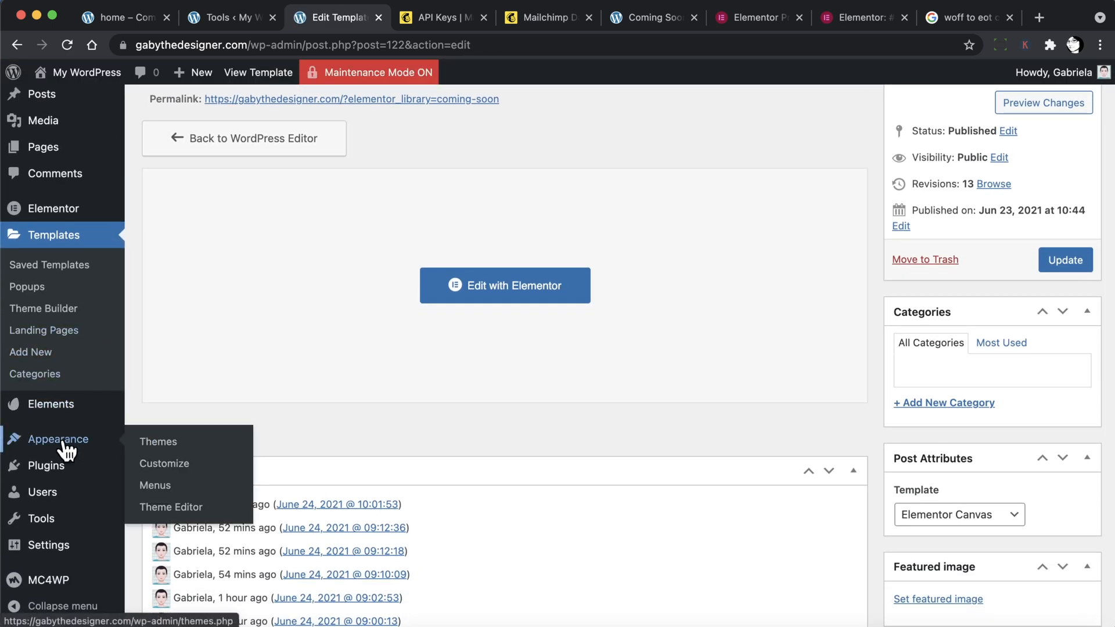
left_click(164, 464)
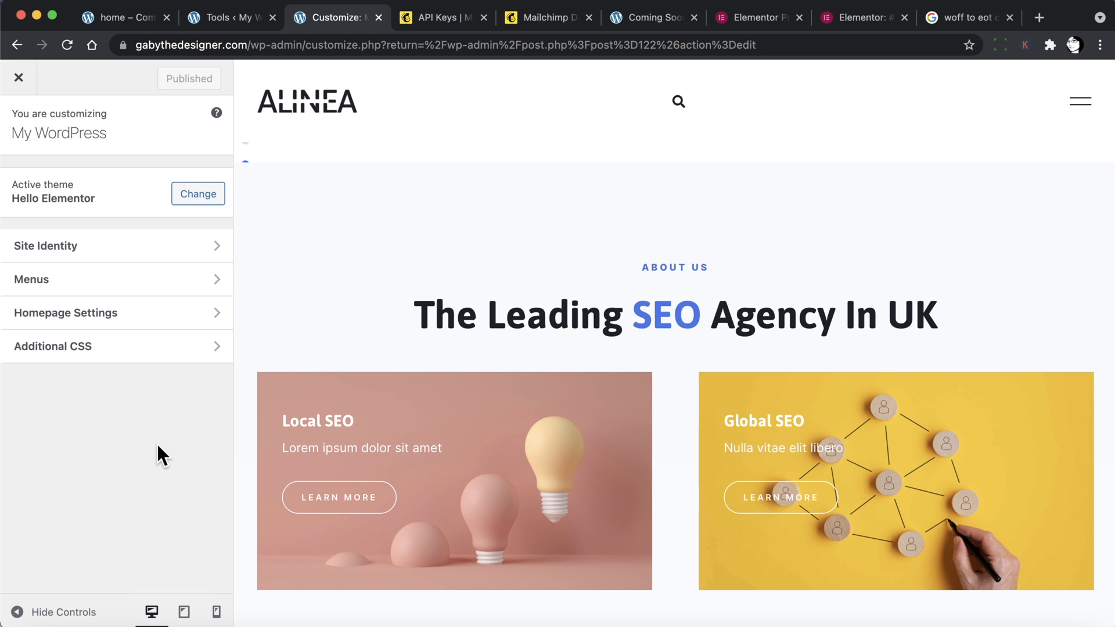
left_click(64, 359)
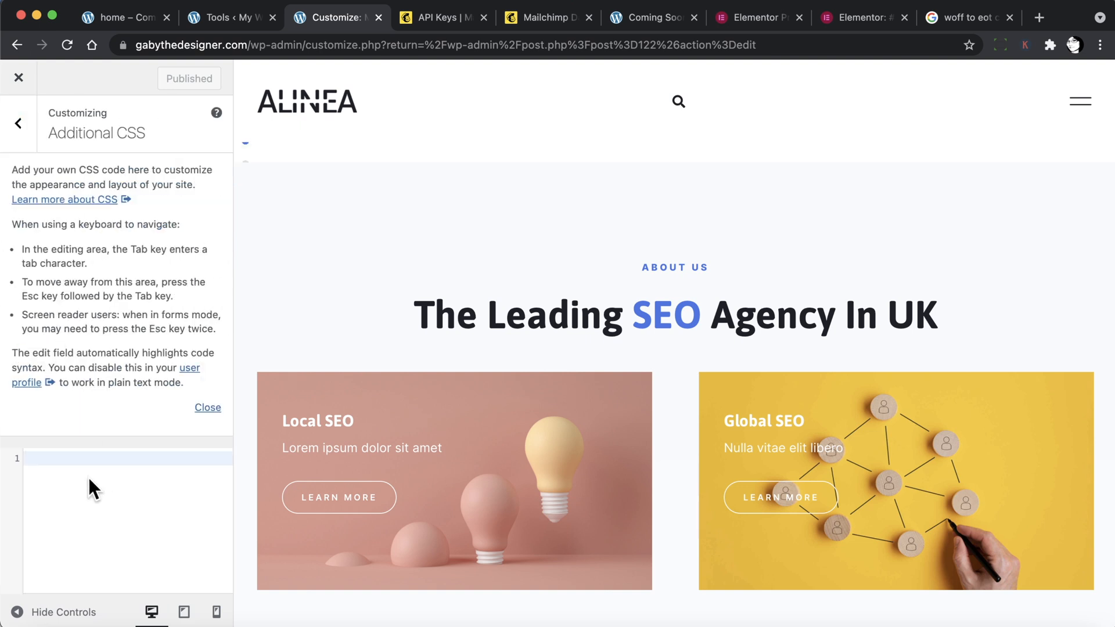
scroll(90, 487, "down", 2)
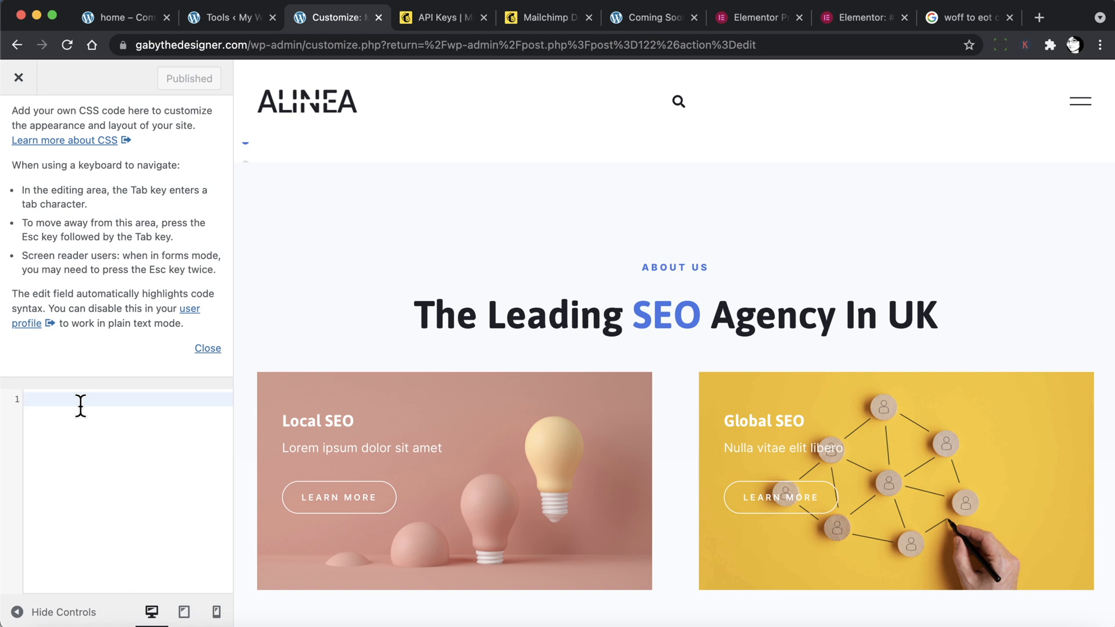
key("super+v")
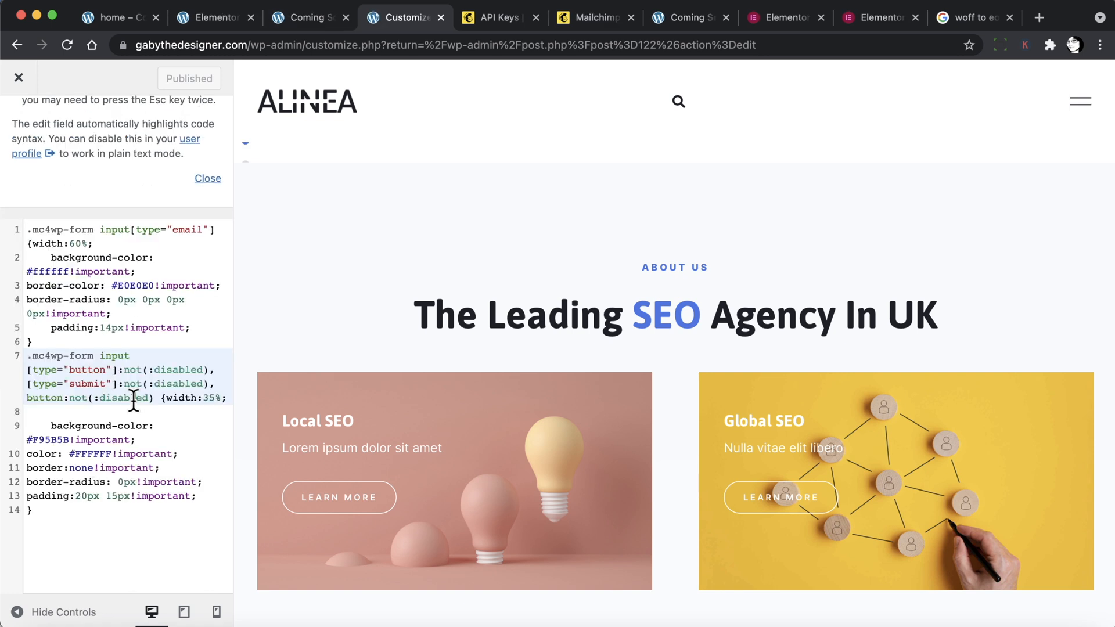
Reload the Coming Soon preview, test the email field's focus, and compare the sign-up form with the reference Coming Soon page.
left_click(320, 19)
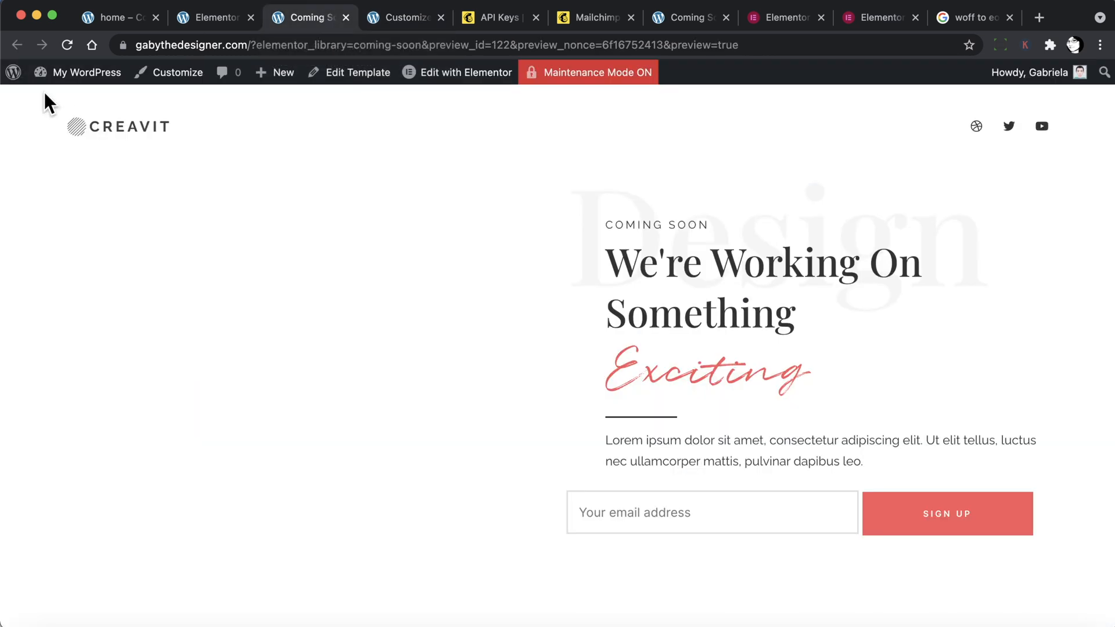
left_click(67, 45)
left_click(685, 514)
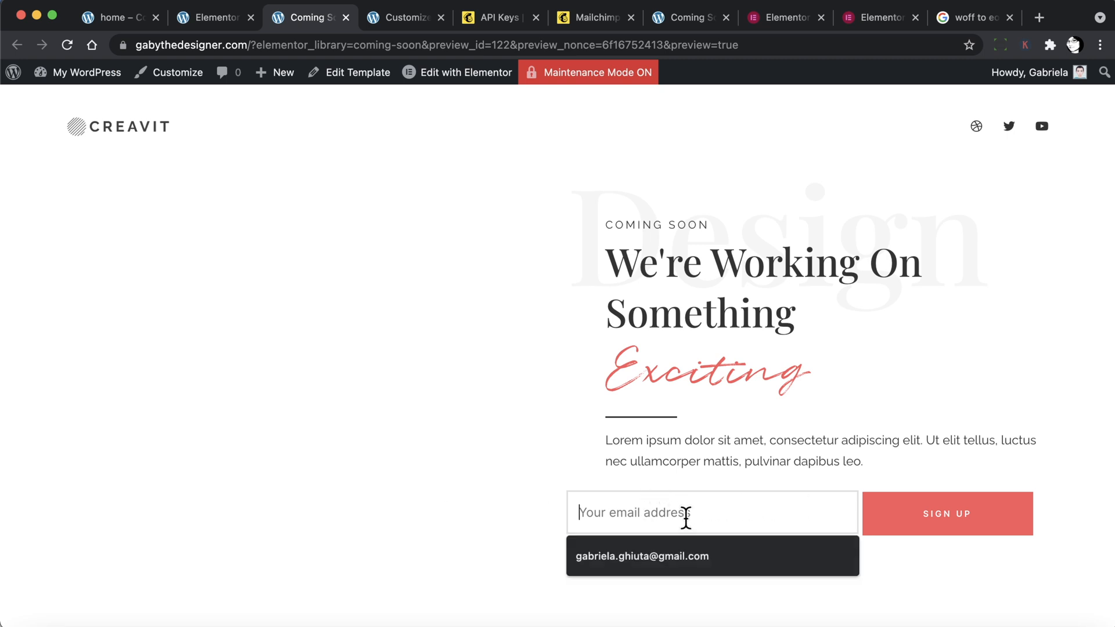
left_click(739, 491)
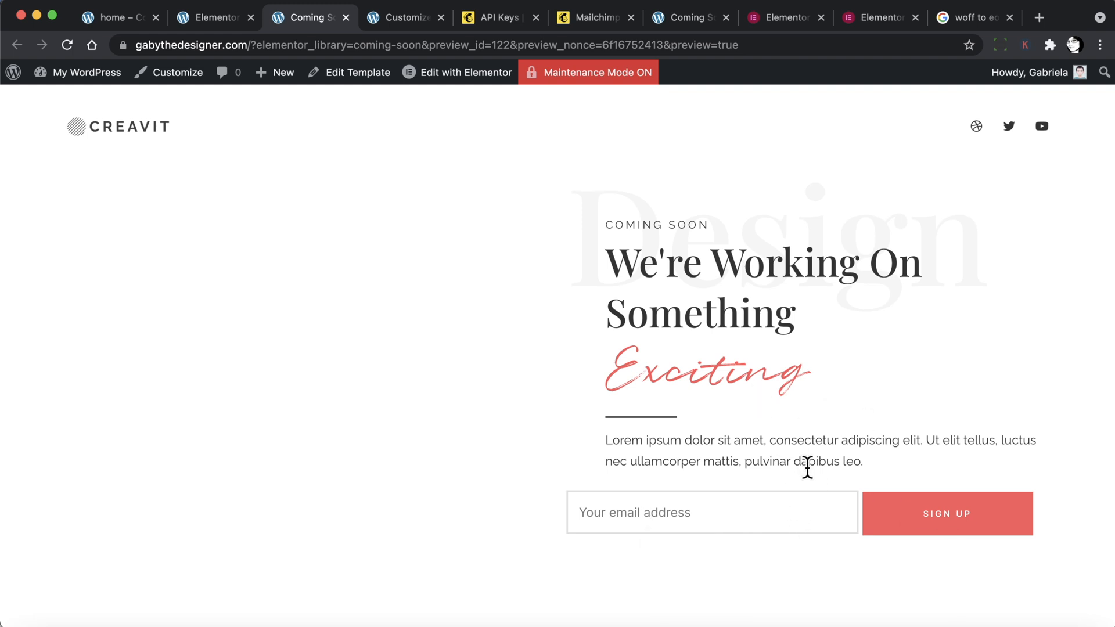
left_click(129, 17)
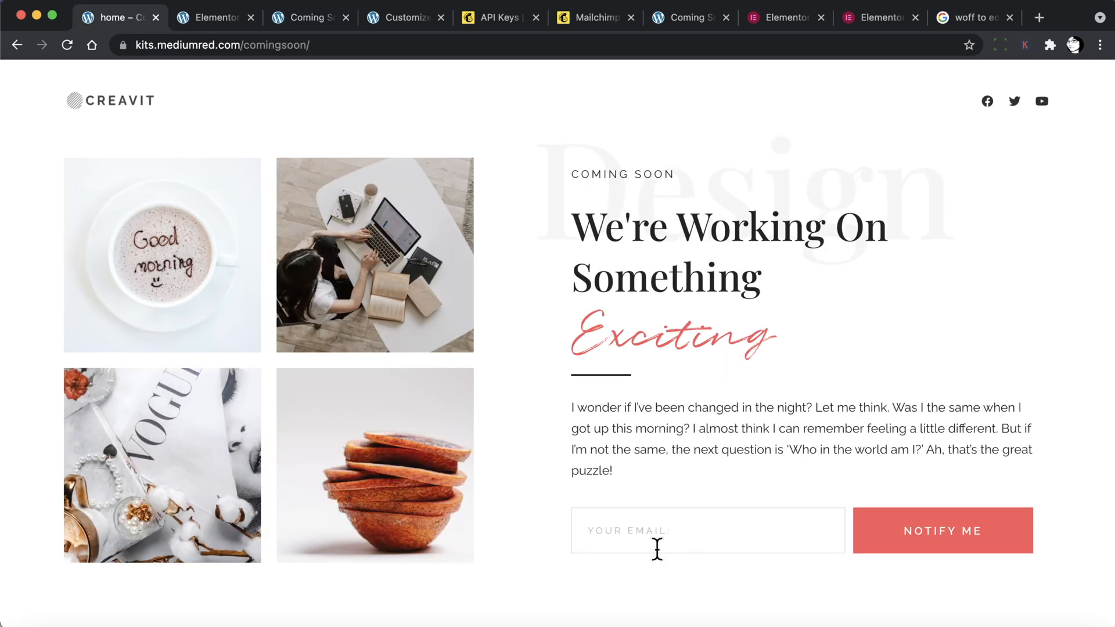
left_click(328, 20)
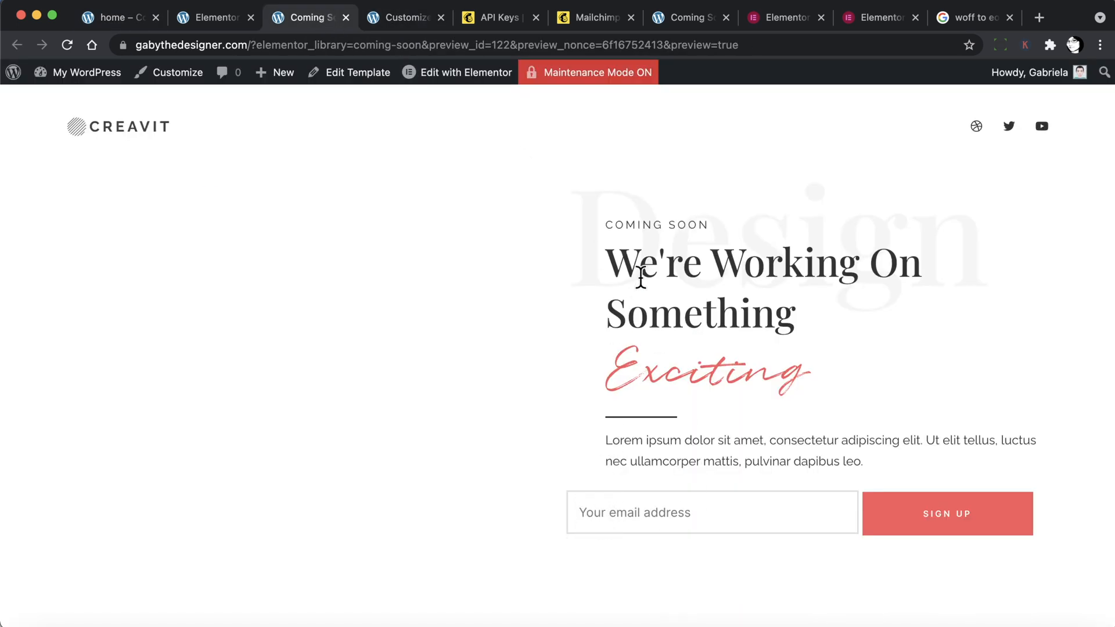
Reload the Elementor editor, unlink the sign-up form shortcode's margins, set its left margin to 50 px, and update the template.
left_click(225, 16)
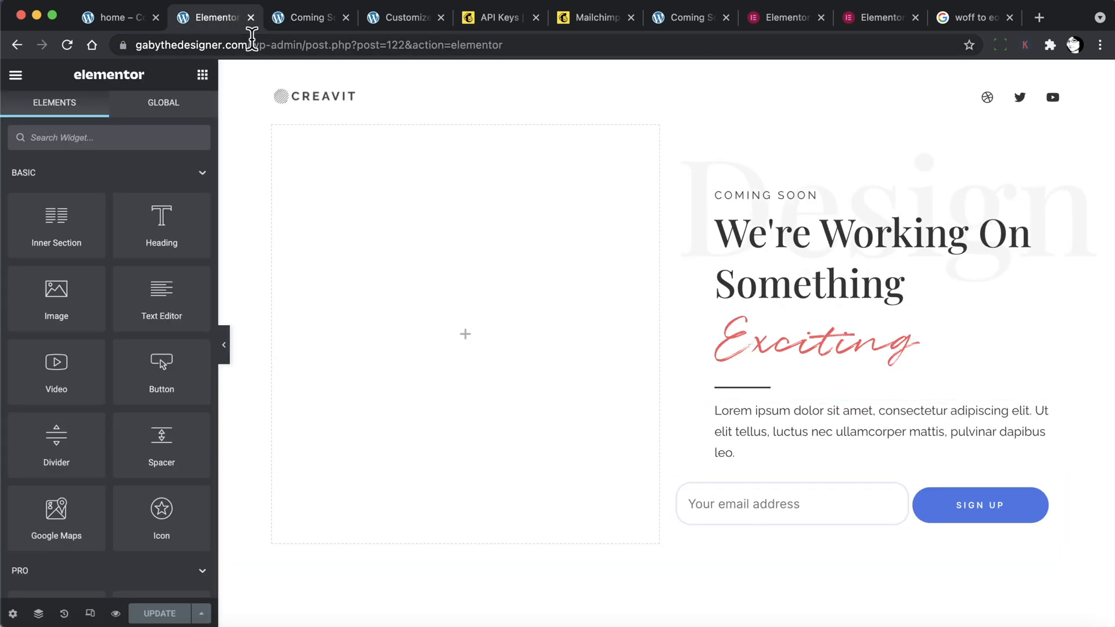
left_click(67, 45)
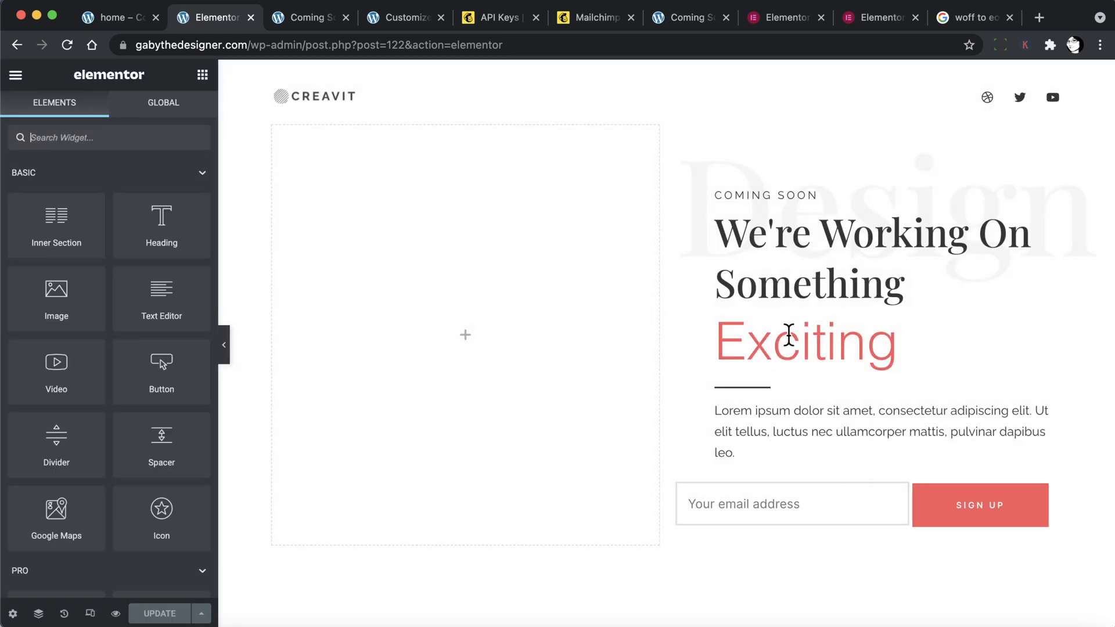
left_click(827, 497)
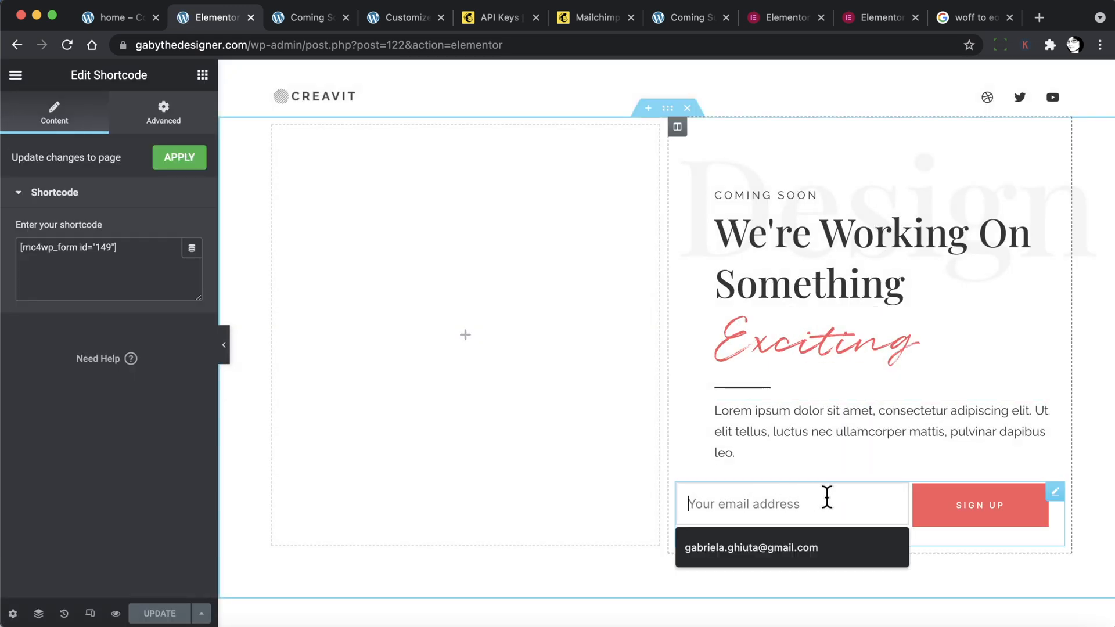
left_click(163, 113)
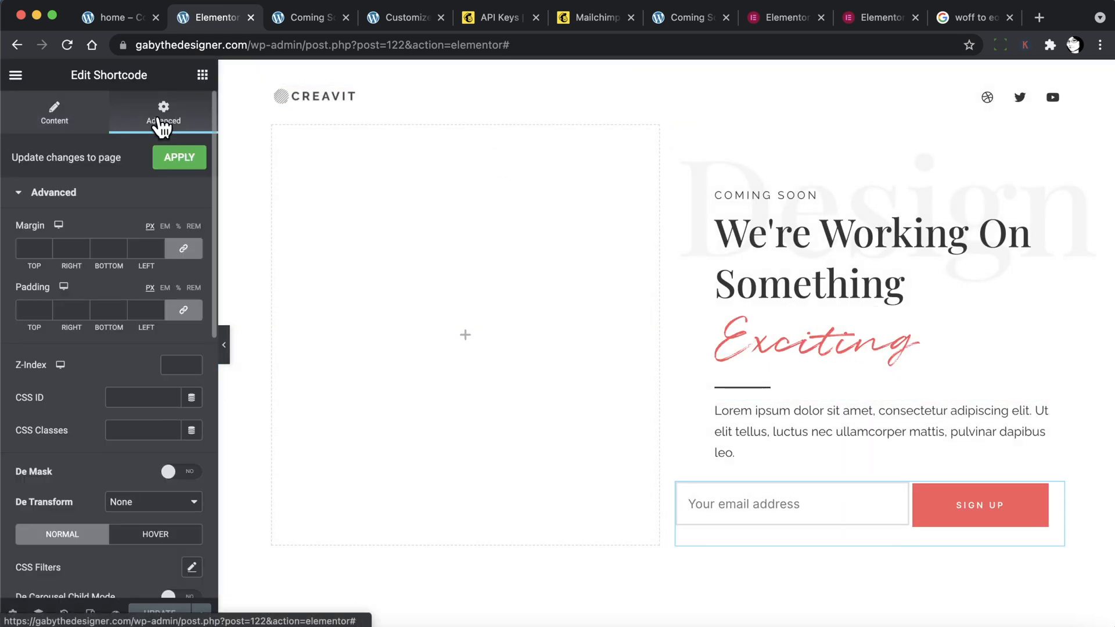
left_click(185, 250)
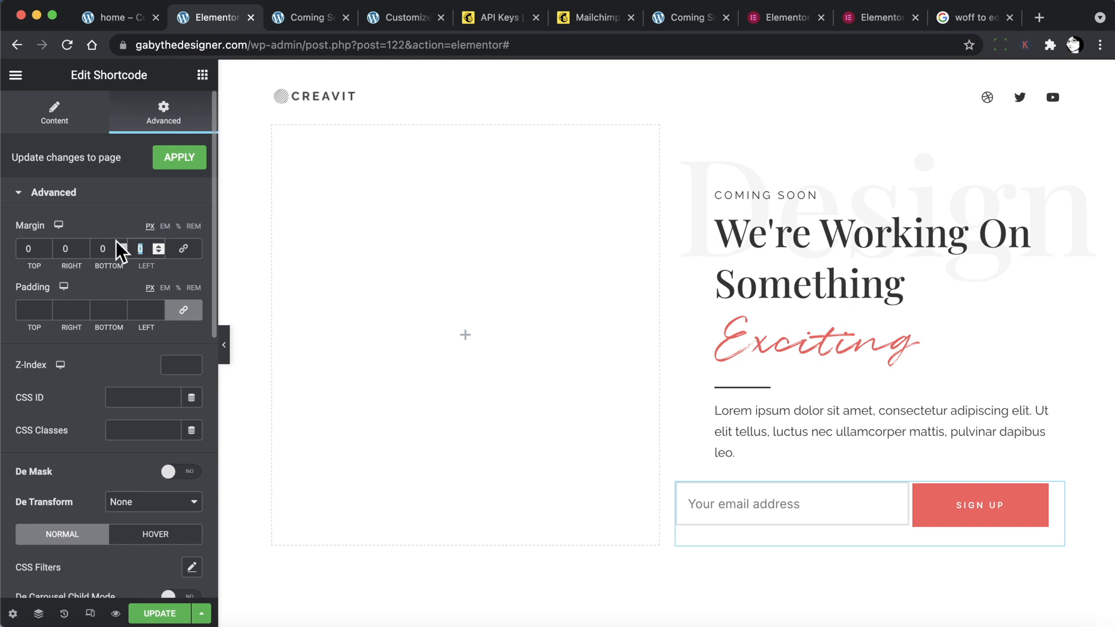
type("50")
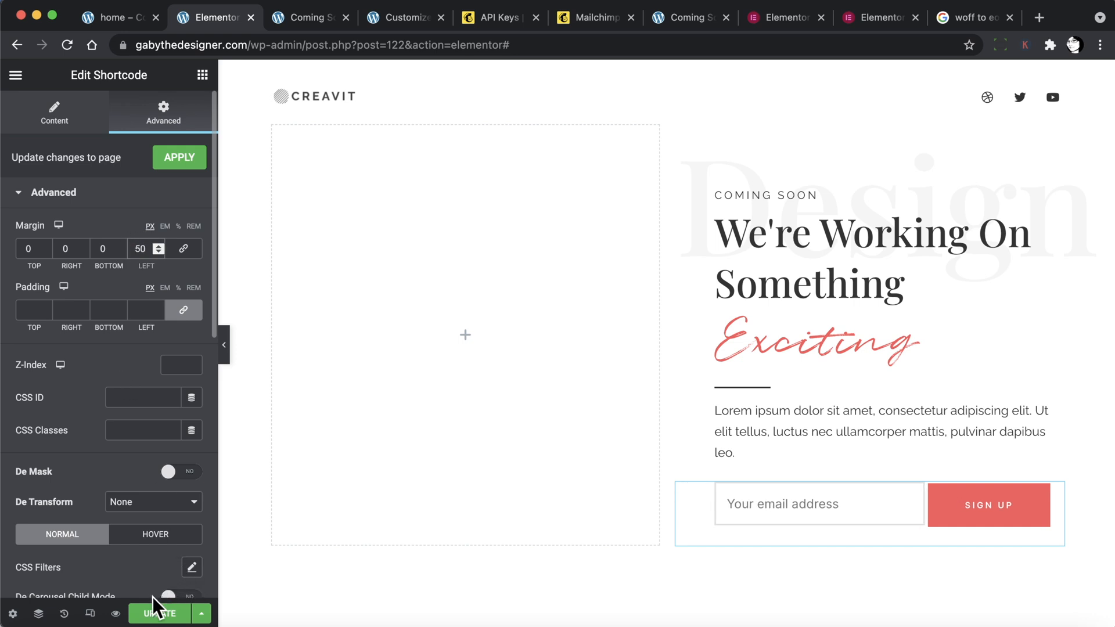
left_click(158, 614)
Reload the Coming Soon preview to check the form's alignment, and examine the image grid on the reference page.
left_click(313, 18)
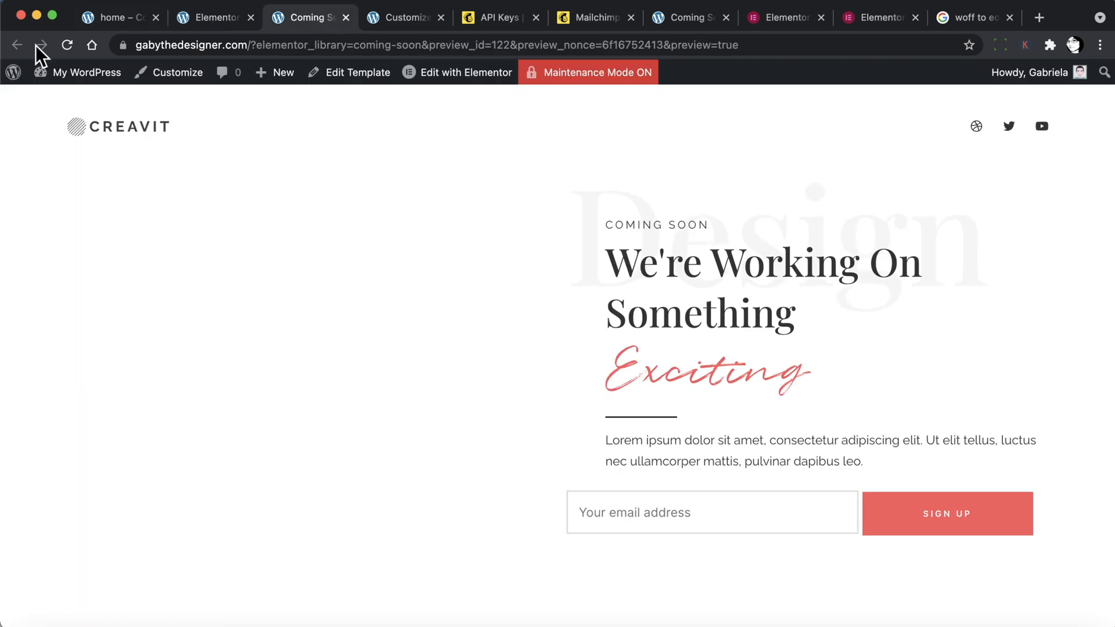
left_click(67, 45)
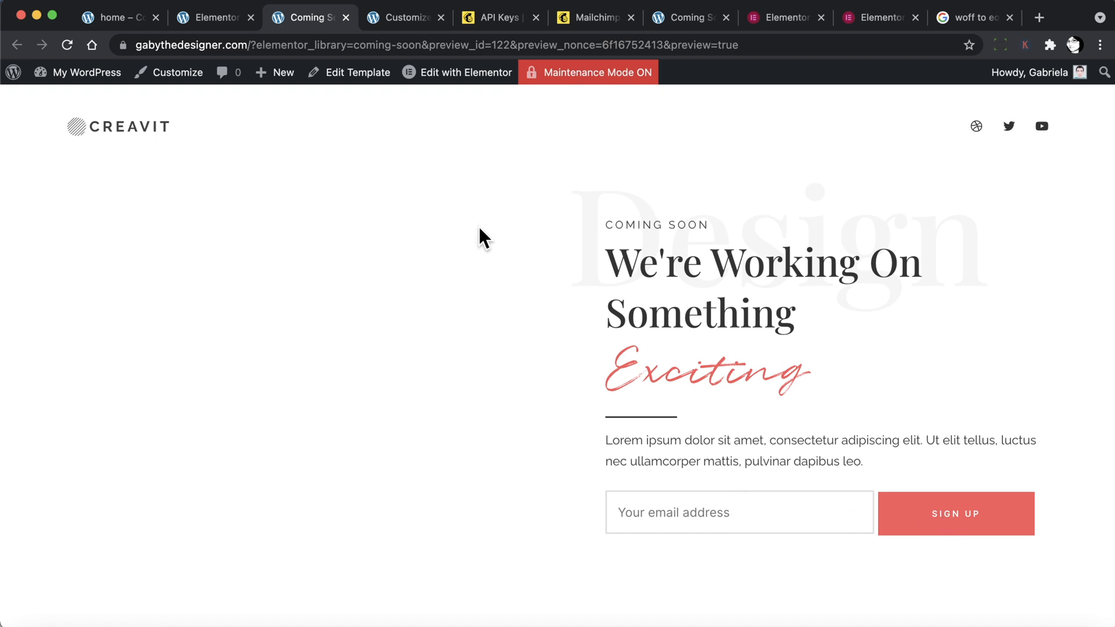
left_click(120, 13)
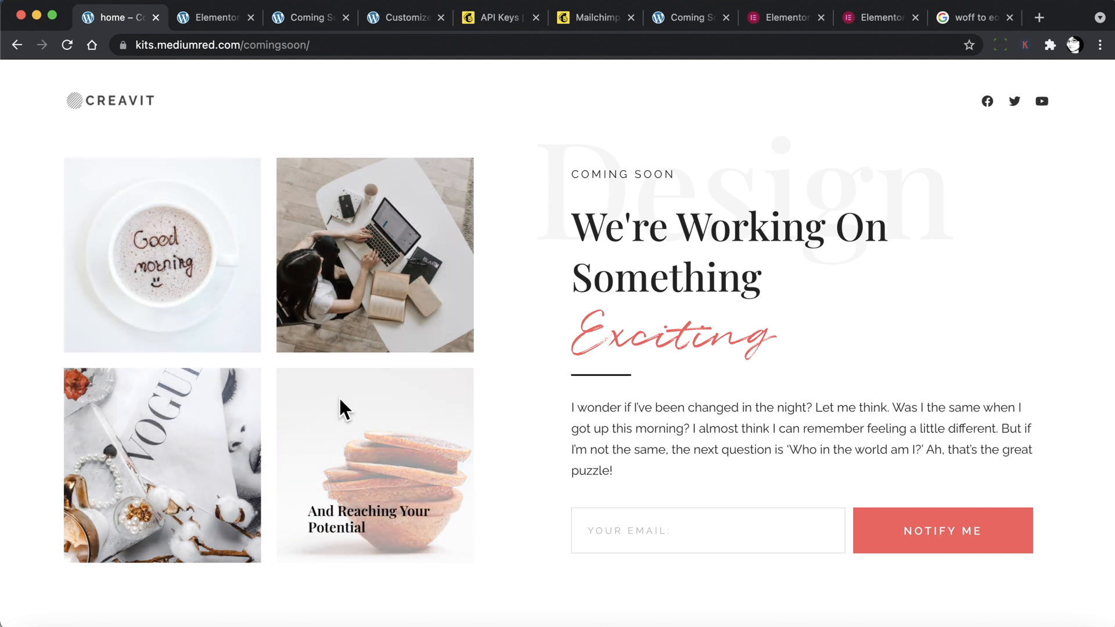
left_click(309, 12)
left_click(227, 17)
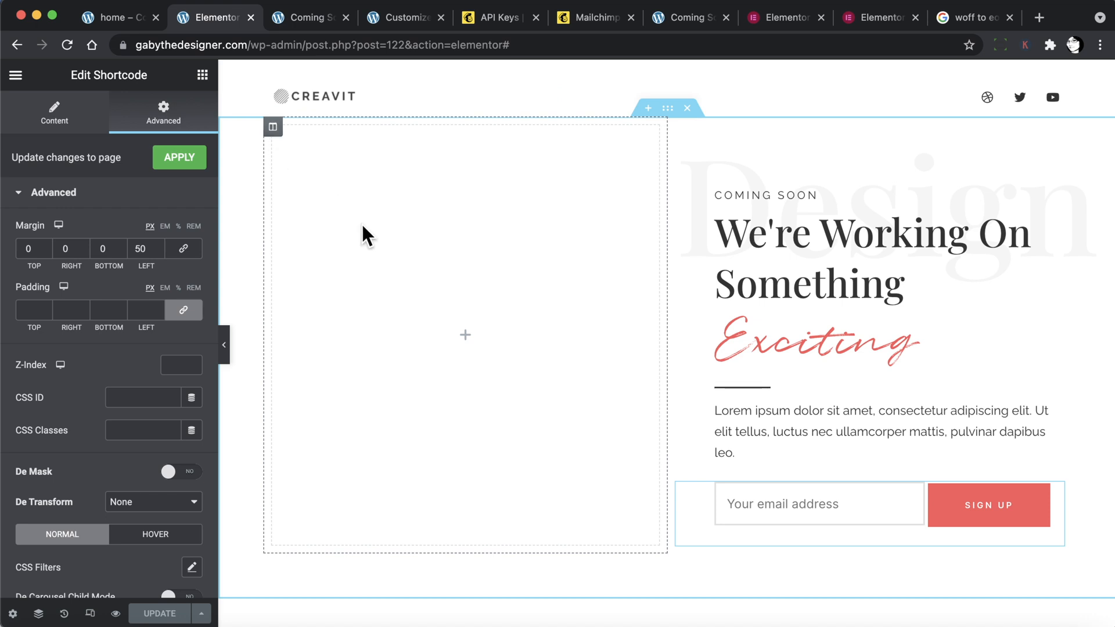
left_click(124, 22)
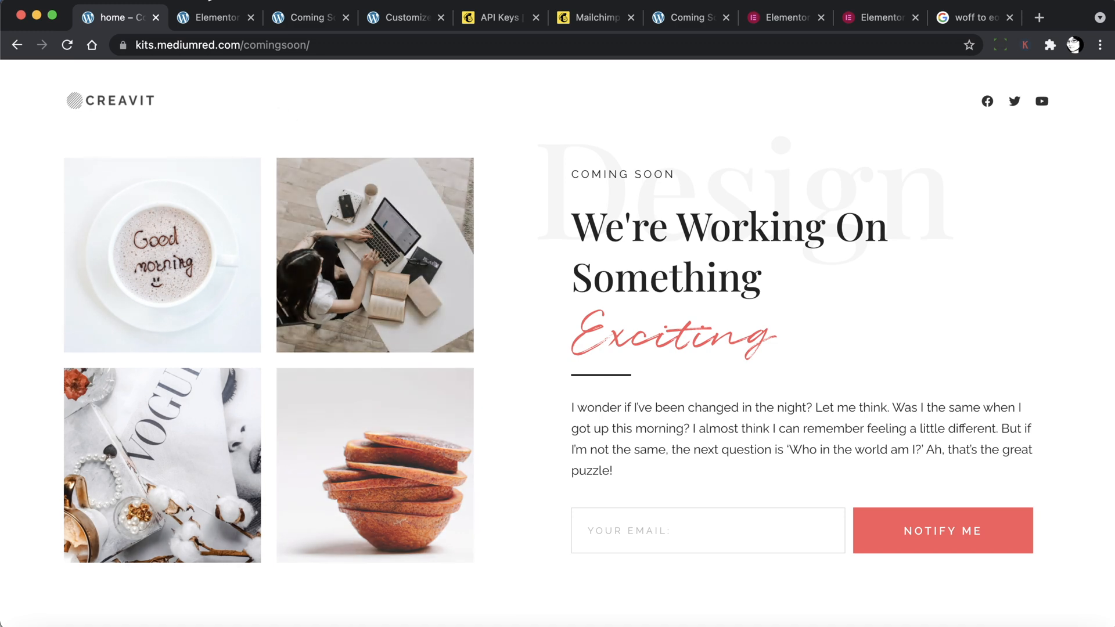
Try stacking two Image widgets in the empty column beside the Coming Soon text.
left_click(215, 17)
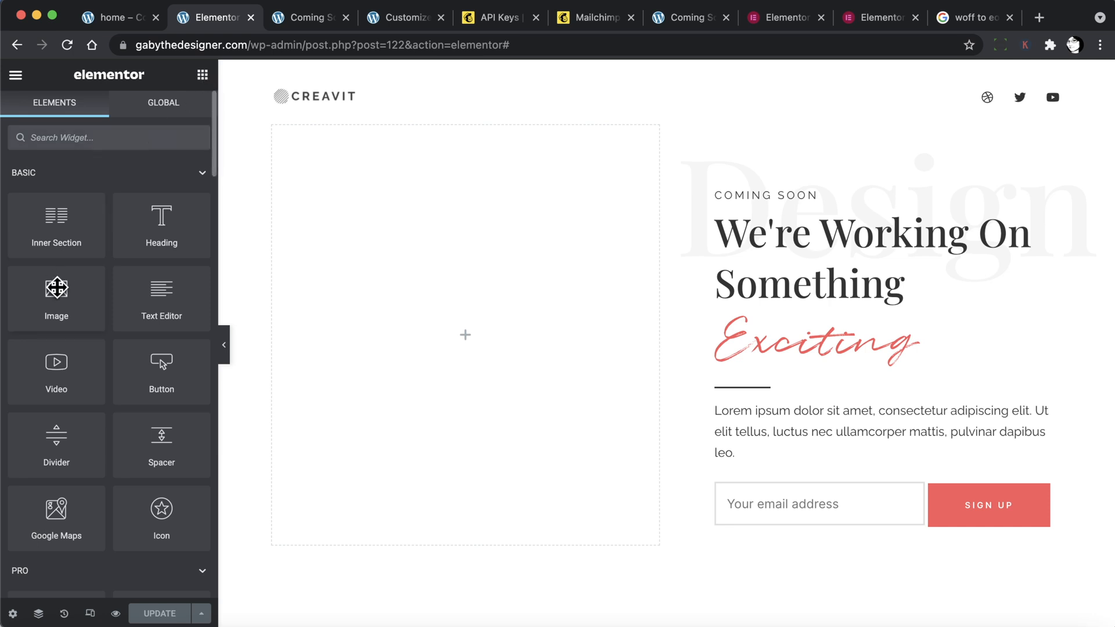
left_click(96, 138)
type("image")
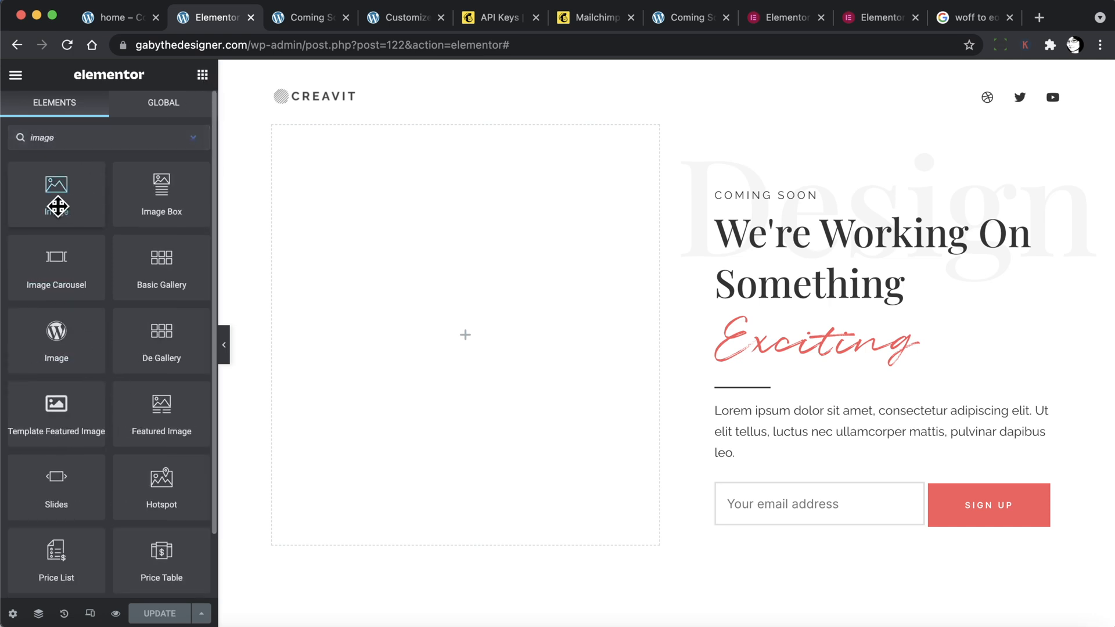
left_click_drag(55, 204, 418, 215)
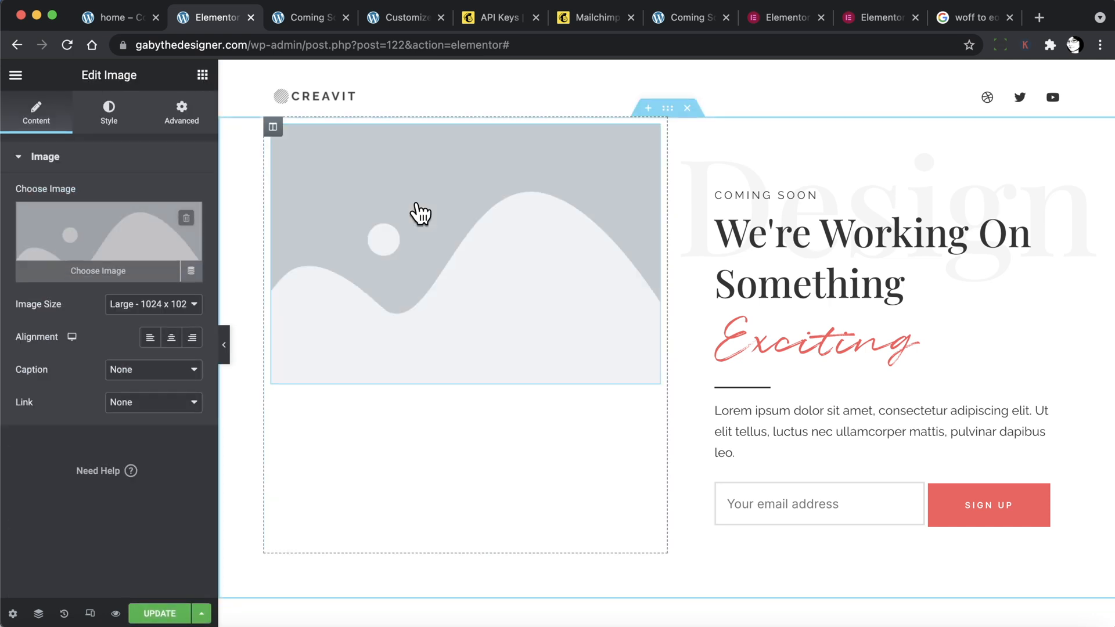
left_click(202, 75)
left_click(112, 139)
type("image")
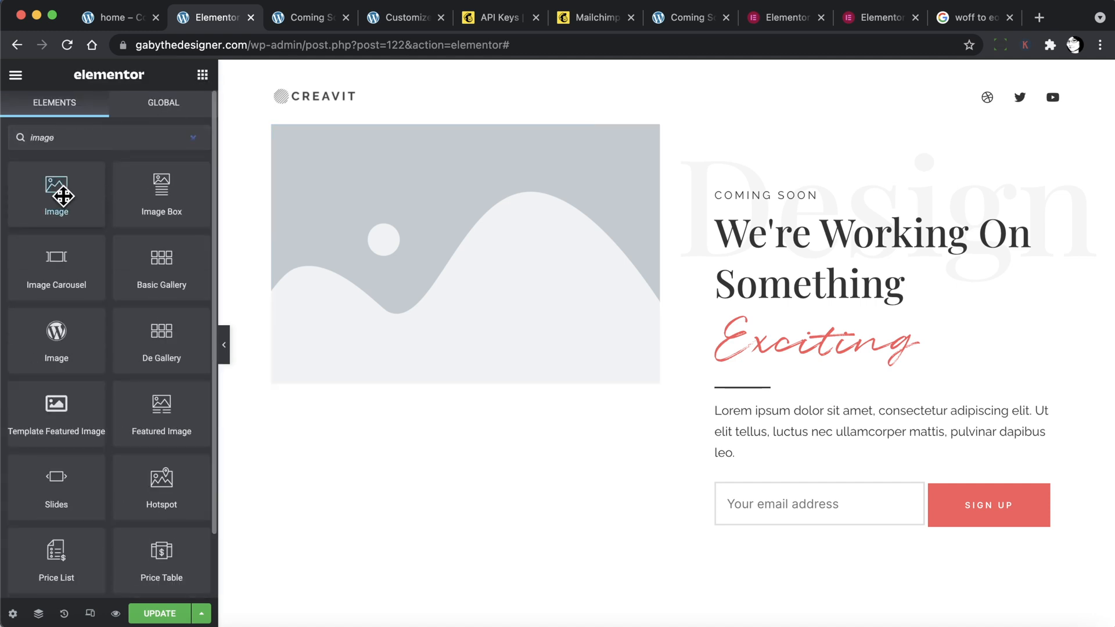
left_click_drag(63, 196, 441, 378)
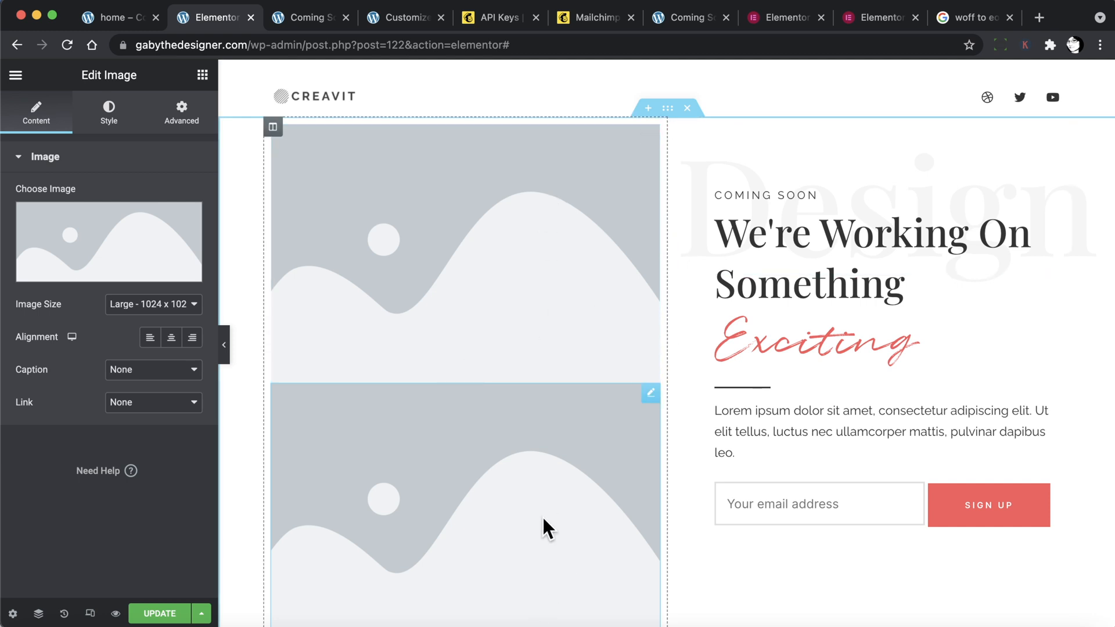
scroll(542, 515, "down", 2)
scroll(542, 515, "up", 2)
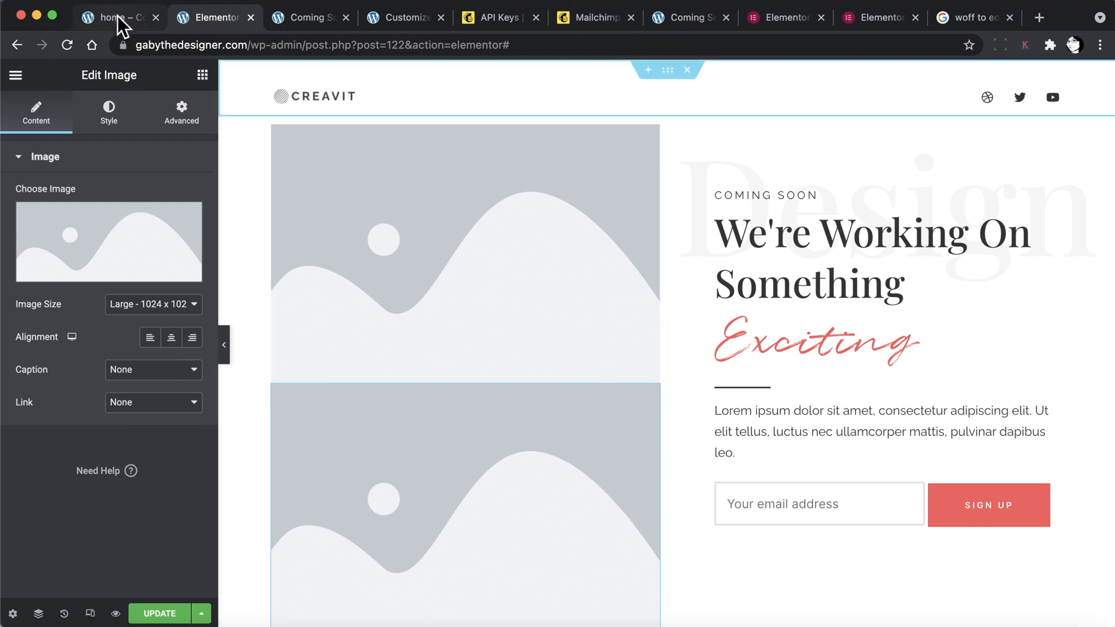
Delete both placeholder Image widgets from the column beside the Coming Soon text.
right_click(515, 242)
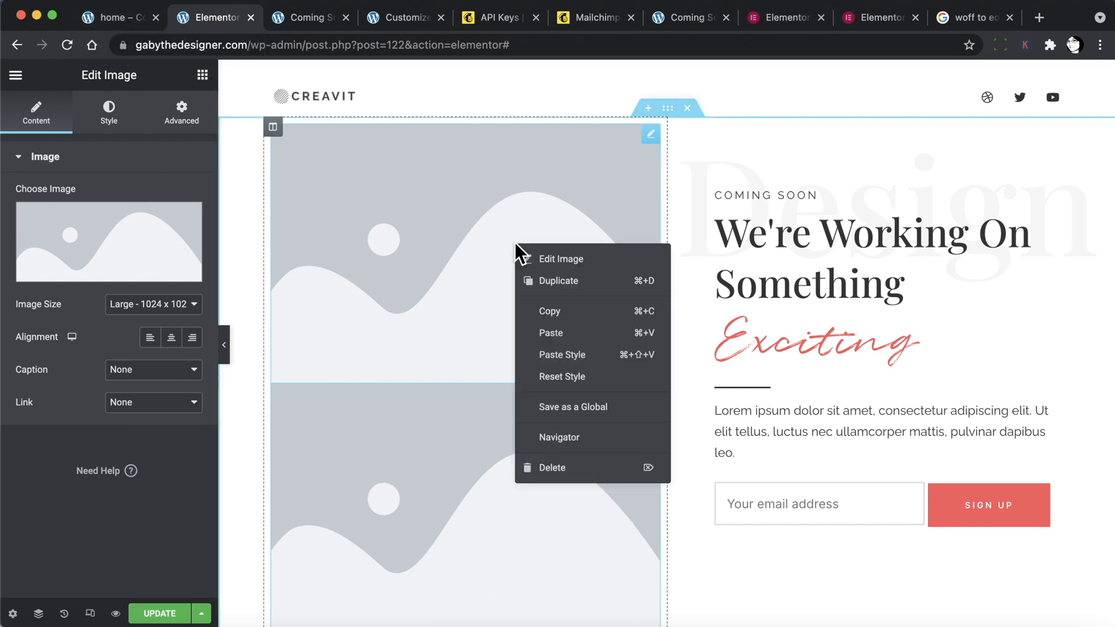
left_click(587, 480)
right_click(504, 296)
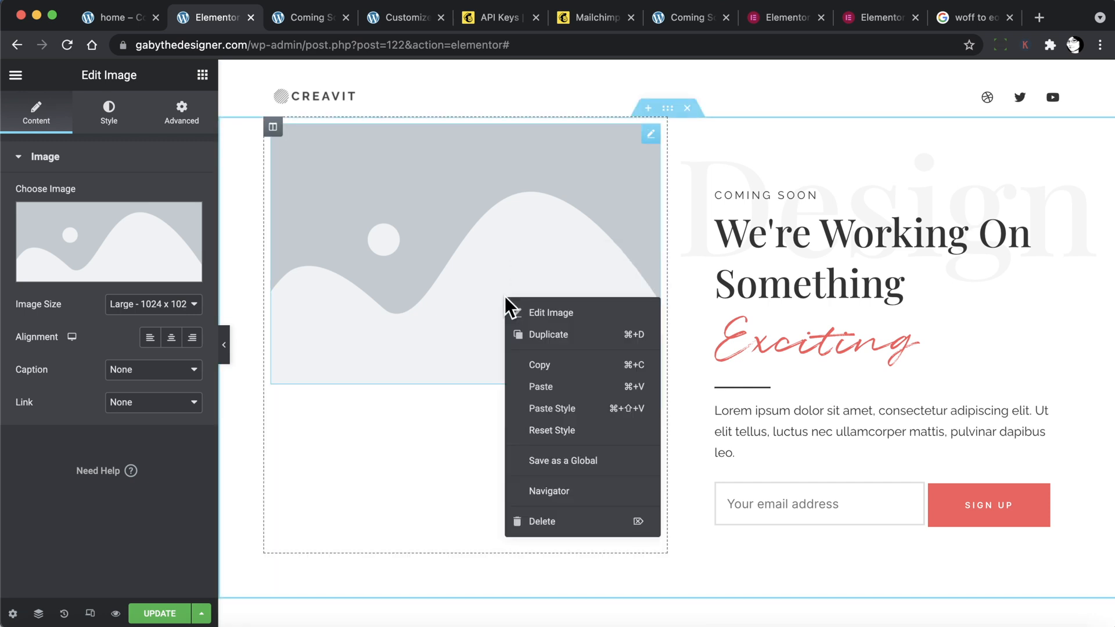
left_click(551, 517)
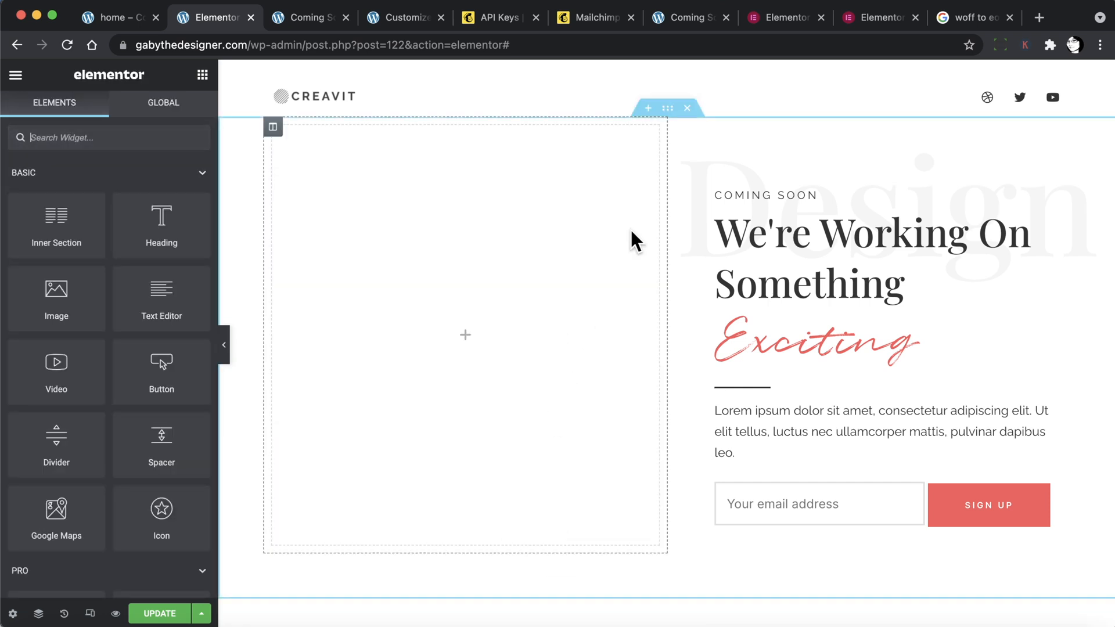
left_click(668, 109)
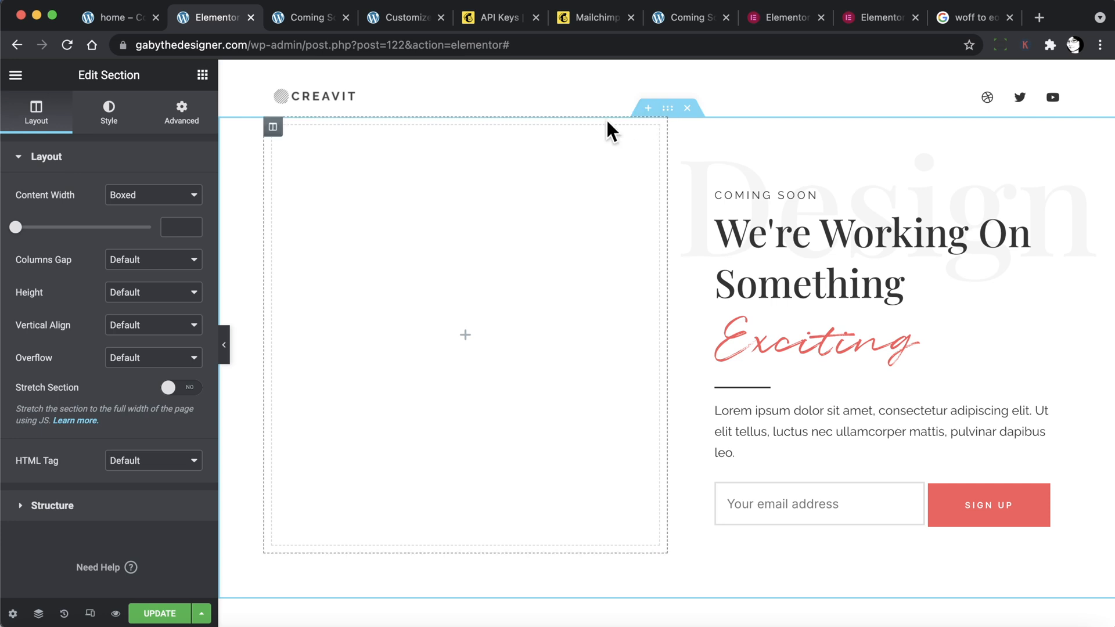
scroll(594, 409, "down", 4)
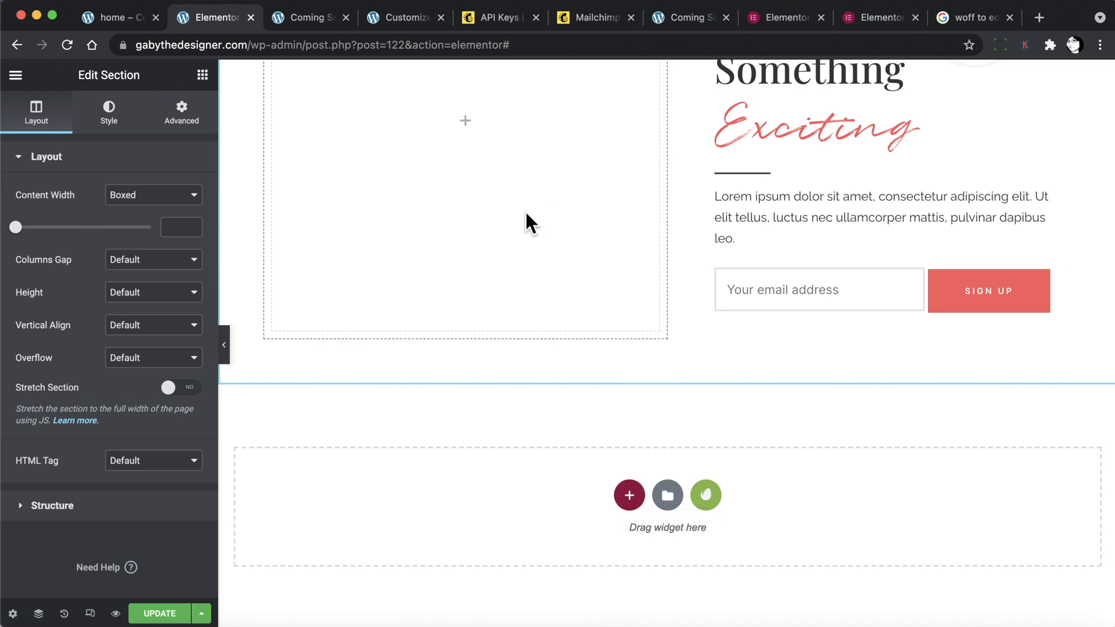
scroll(527, 214, "up", 4)
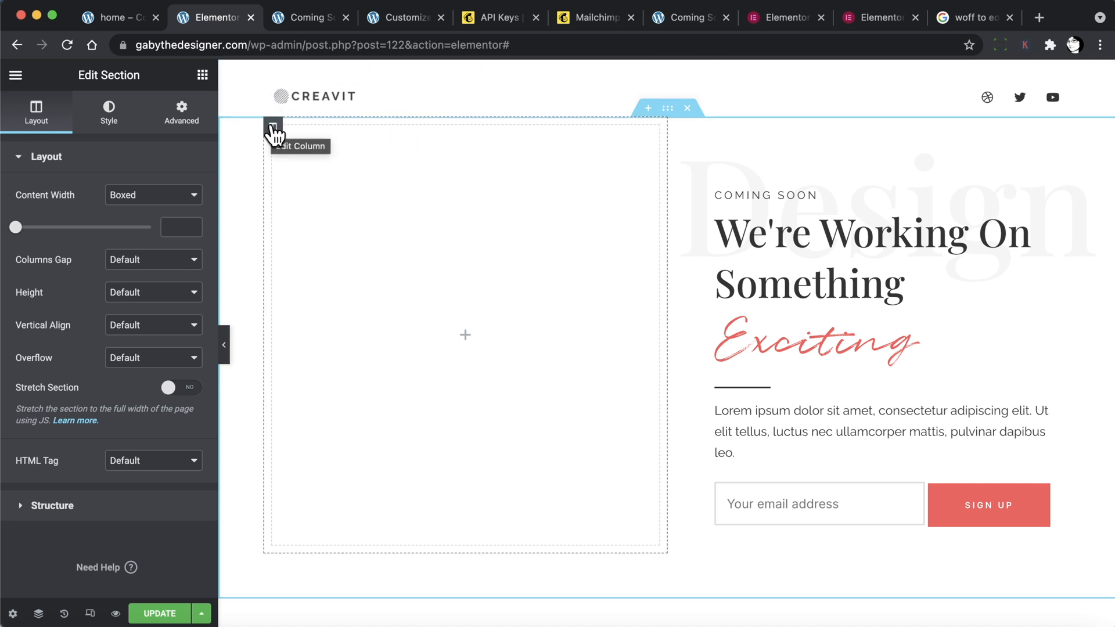
Insert a two-column Inner Section into the empty column beside the Coming Soon text.
left_click(202, 76)
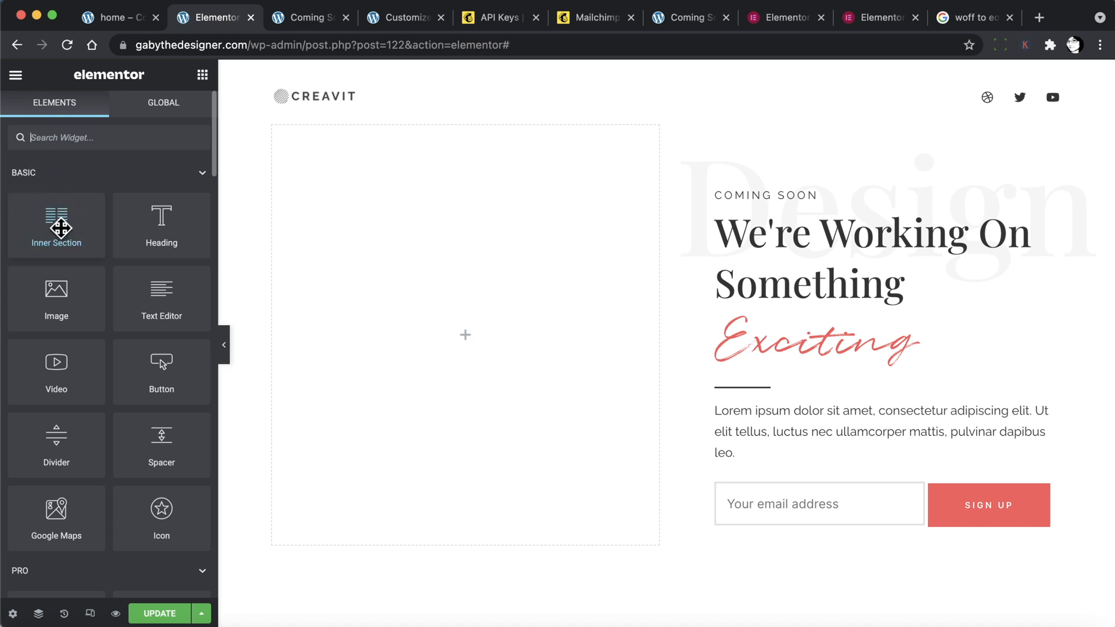
left_click_drag(52, 217, 442, 273)
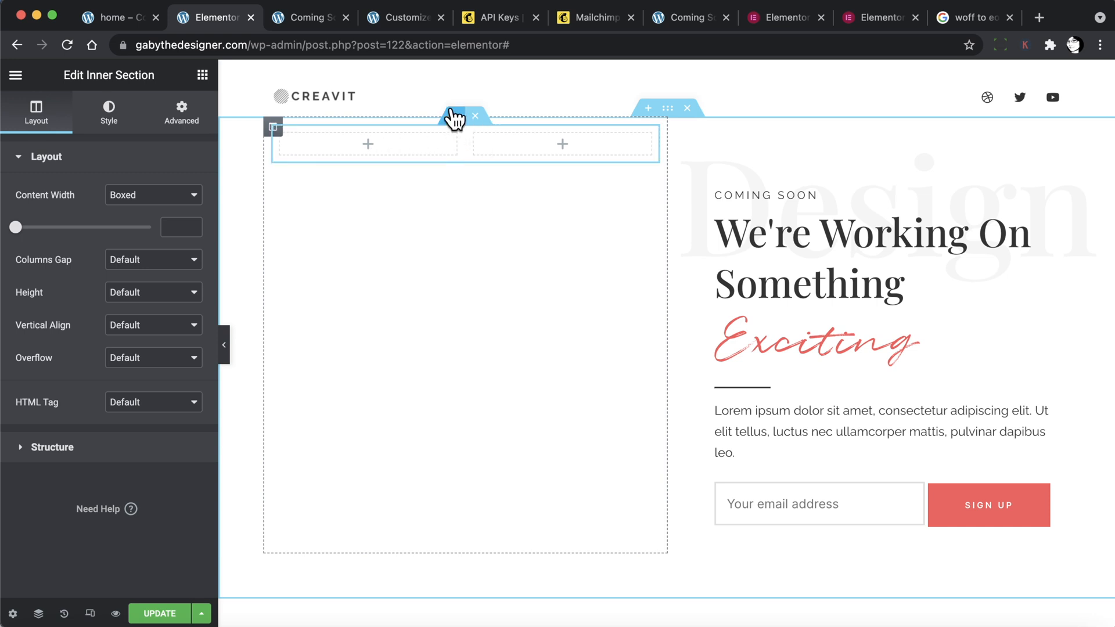
Add a second two-column Inner Section below the first one and place an Image widget in the grid's upper-left cell.
left_click(203, 75)
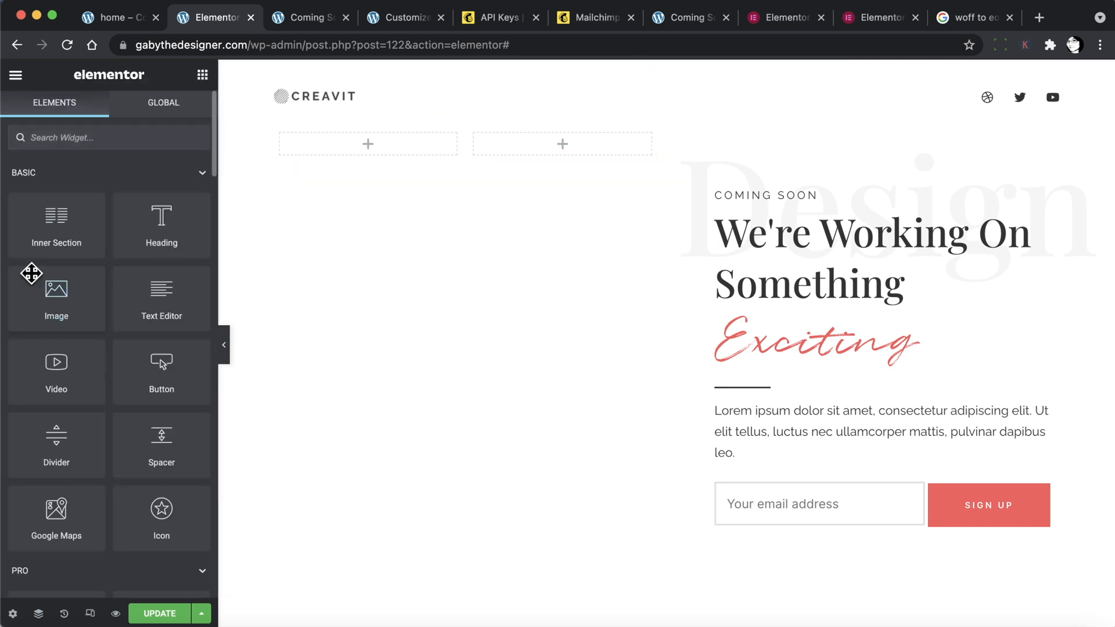
left_click_drag(41, 239, 375, 163)
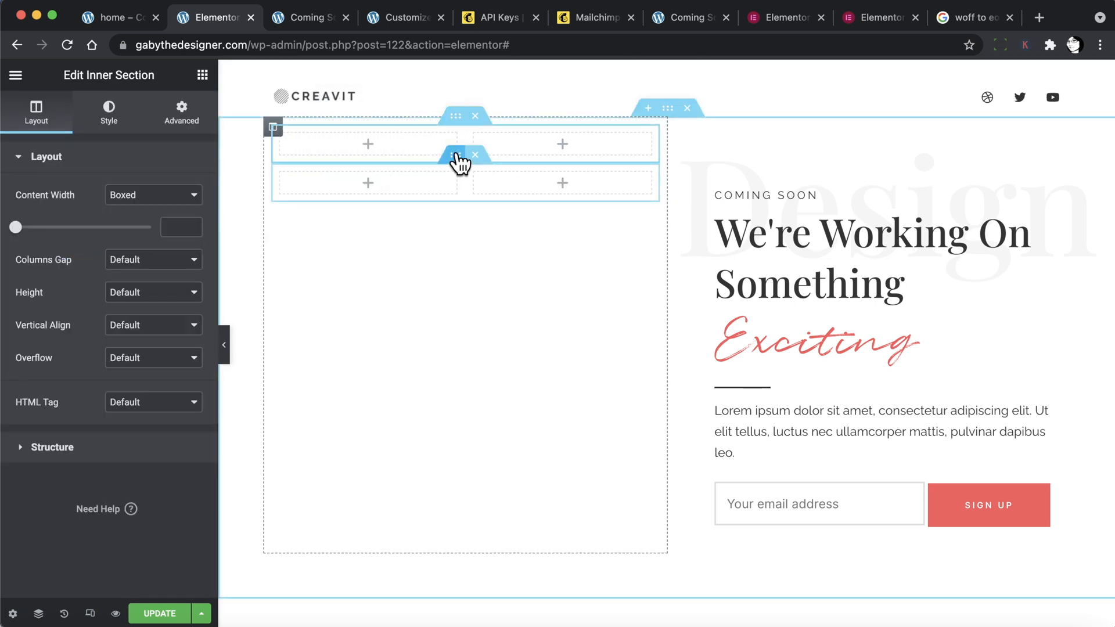
left_click(202, 75)
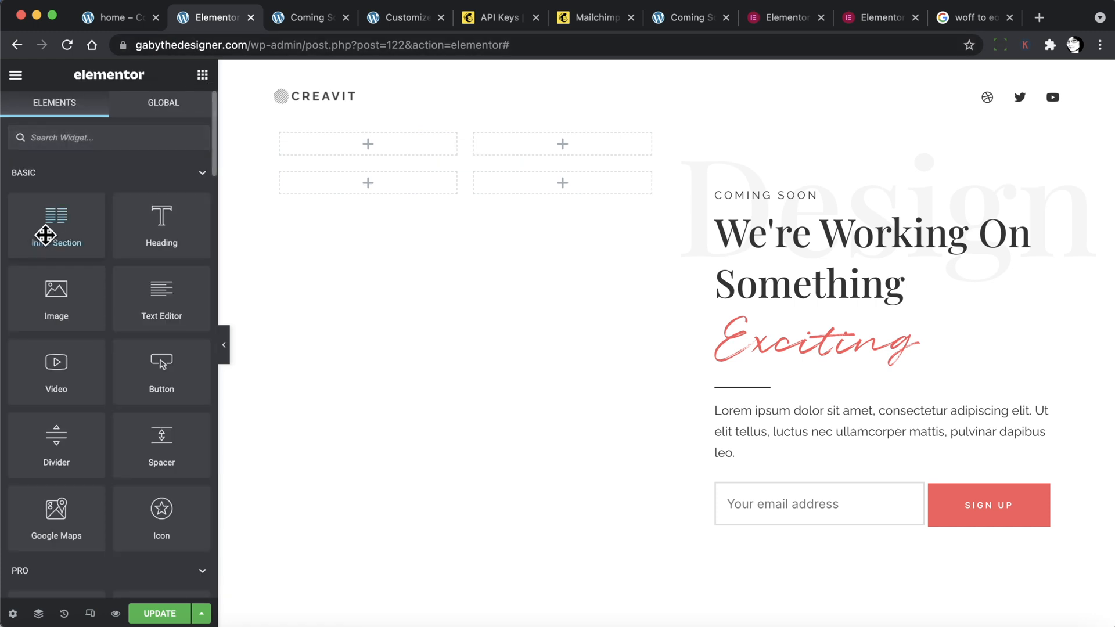
mouse_move(48, 231)
left_mouse_down()
mouse_move(257, 137)
mouse_move(350, 137)
mouse_move(258, 152)
mouse_move(55, 224)
left_mouse_up()
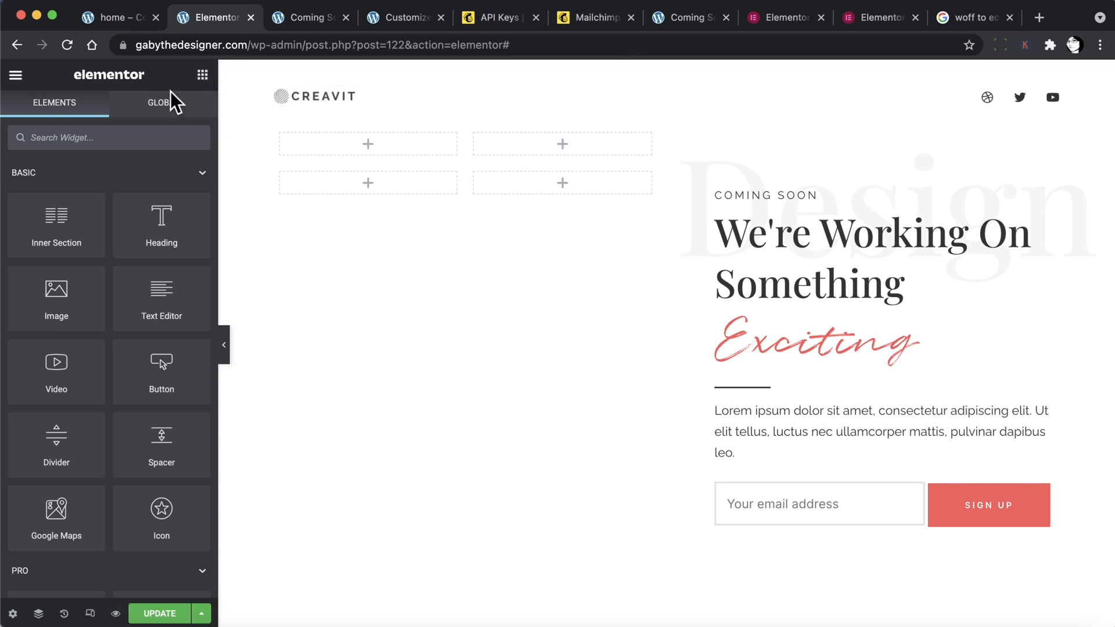
type("image")
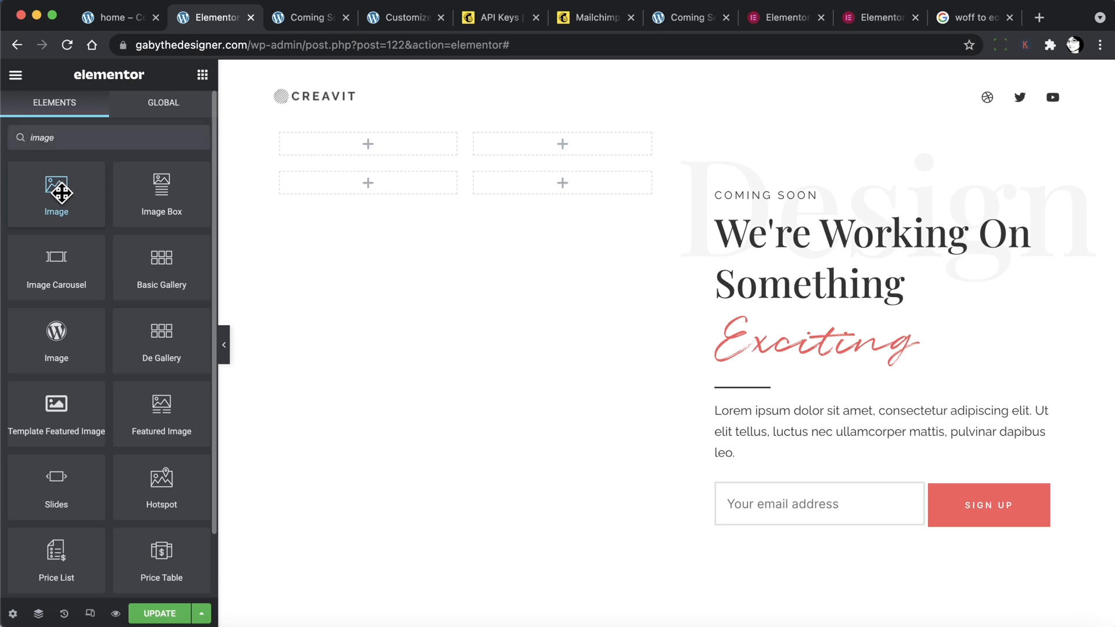
left_click_drag(62, 192, 355, 137)
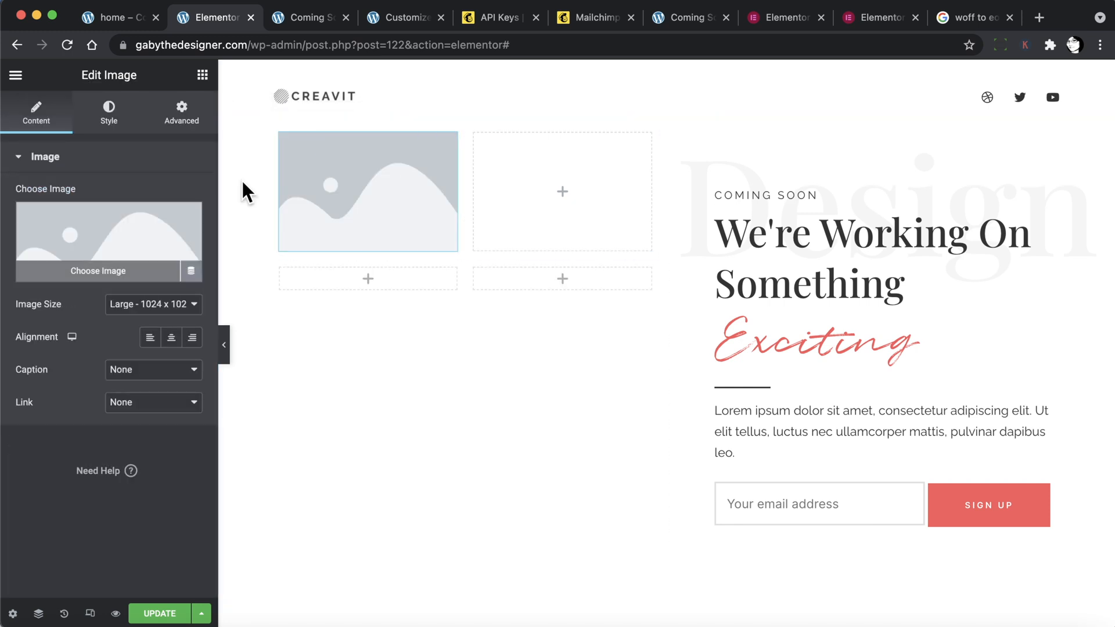
Copy the placeholder Image widget into the other three cells of the two Inner Sections.
right_click(368, 165)
left_click(364, 153)
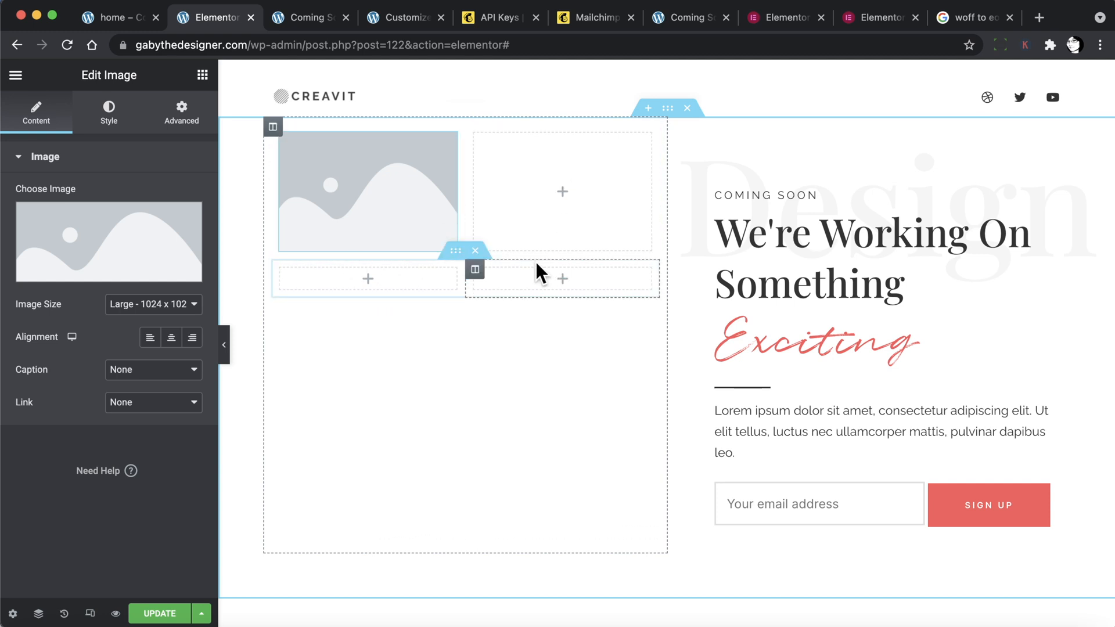
right_click(354, 156)
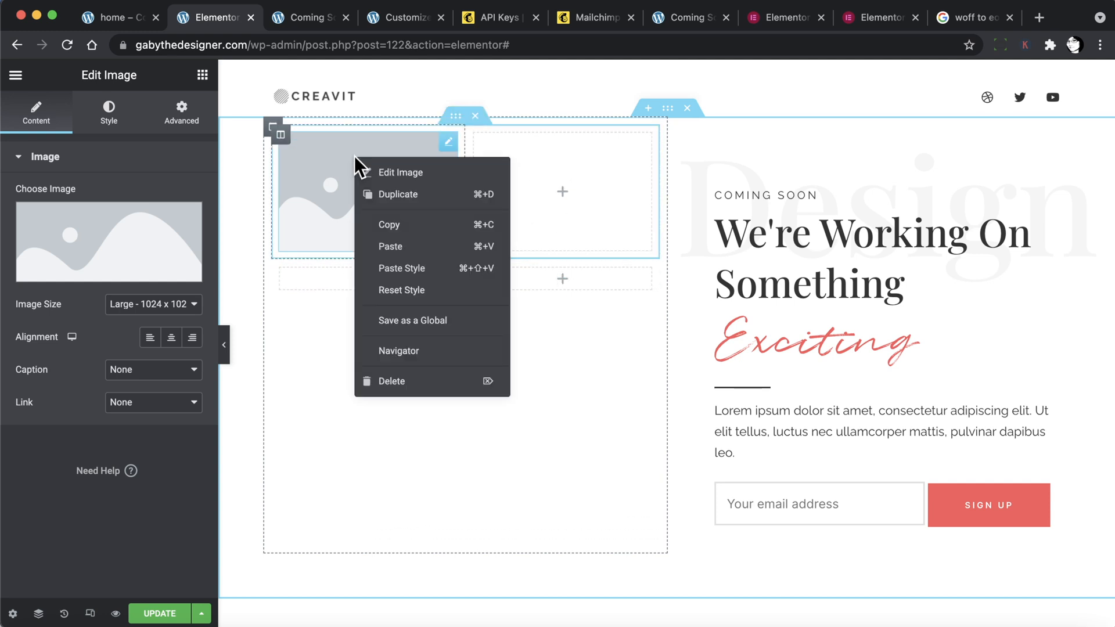
right_click(523, 171)
left_click(577, 291)
right_click(382, 283)
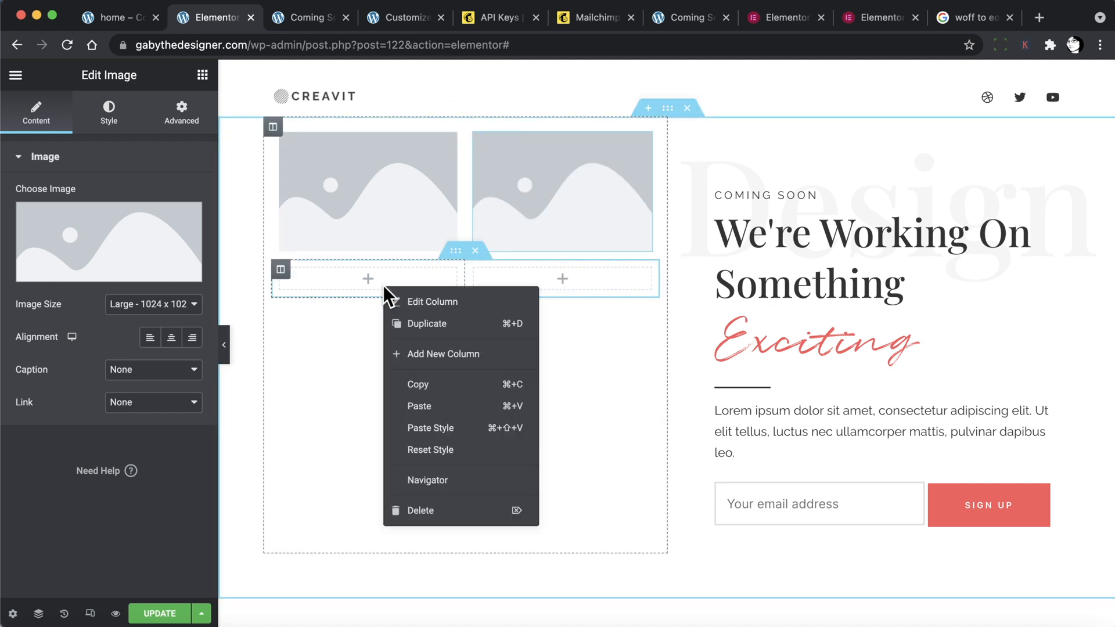
left_click(416, 407)
right_click(517, 324)
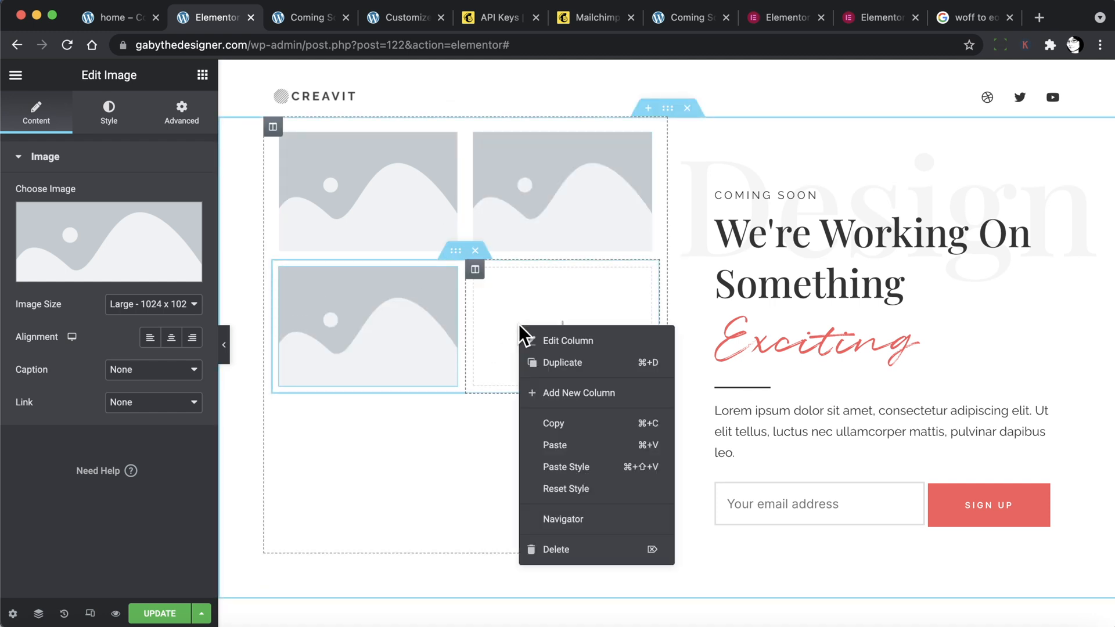
left_click(560, 378)
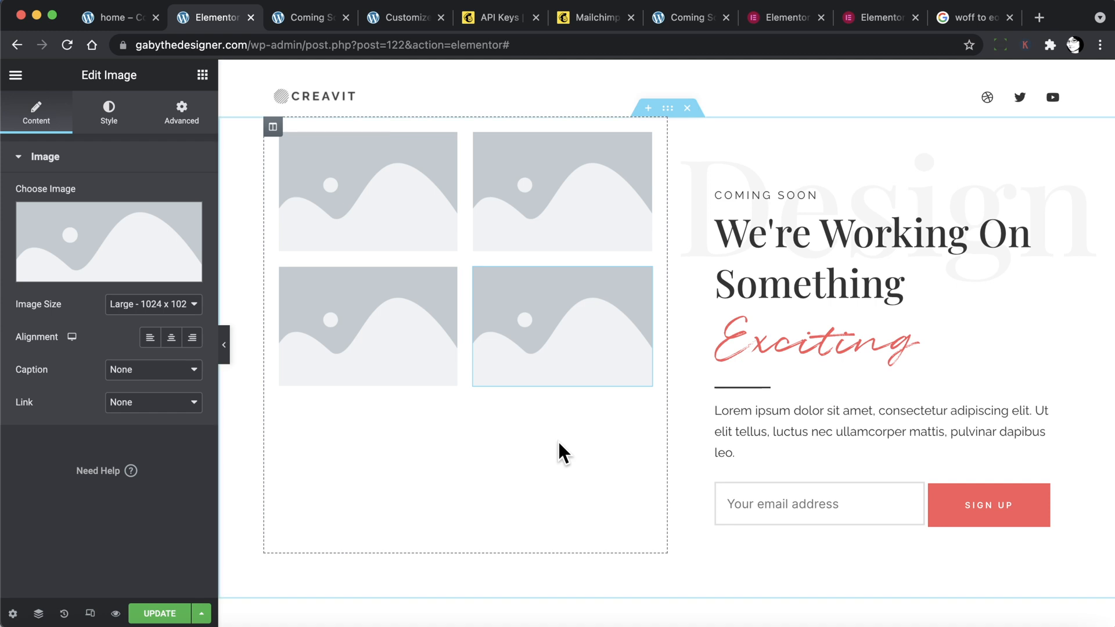
Upload photo-1.jpg to photo-4.jpg from the images folder of comingsoon-free-kit in Downloads, and use photo-4.jpg for the upper-left image.
left_click(351, 194)
left_click(69, 248)
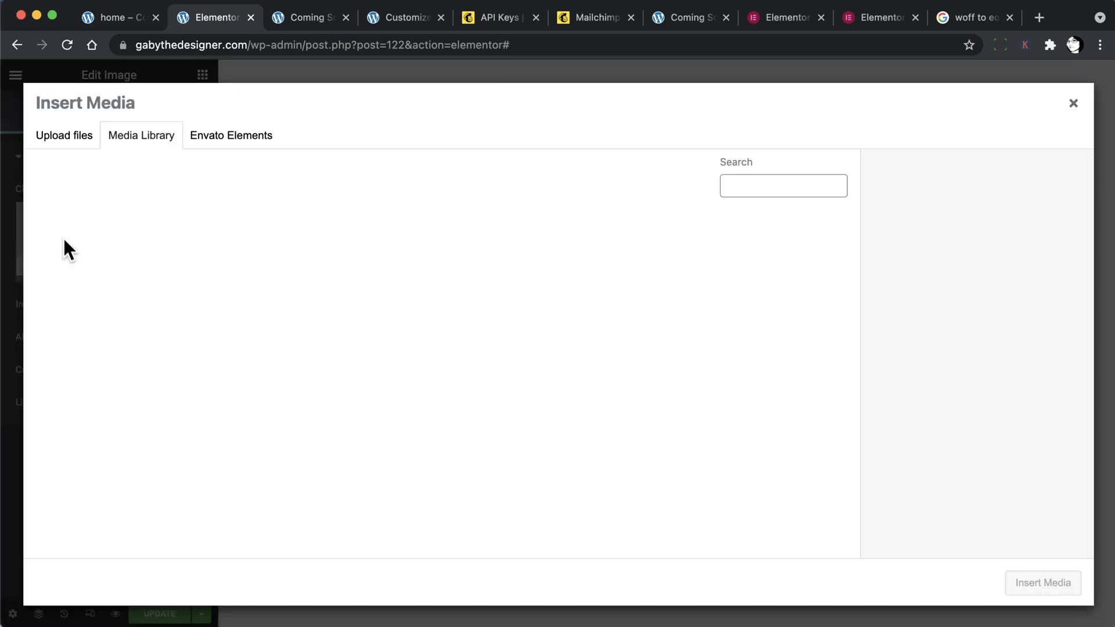
left_click(66, 140)
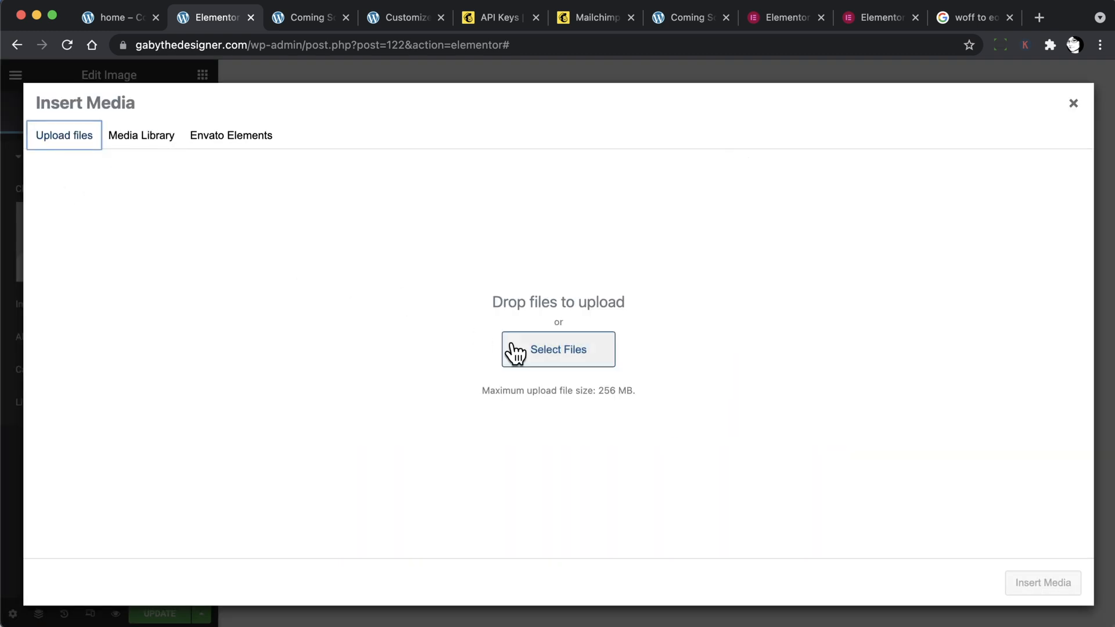
left_click(537, 355)
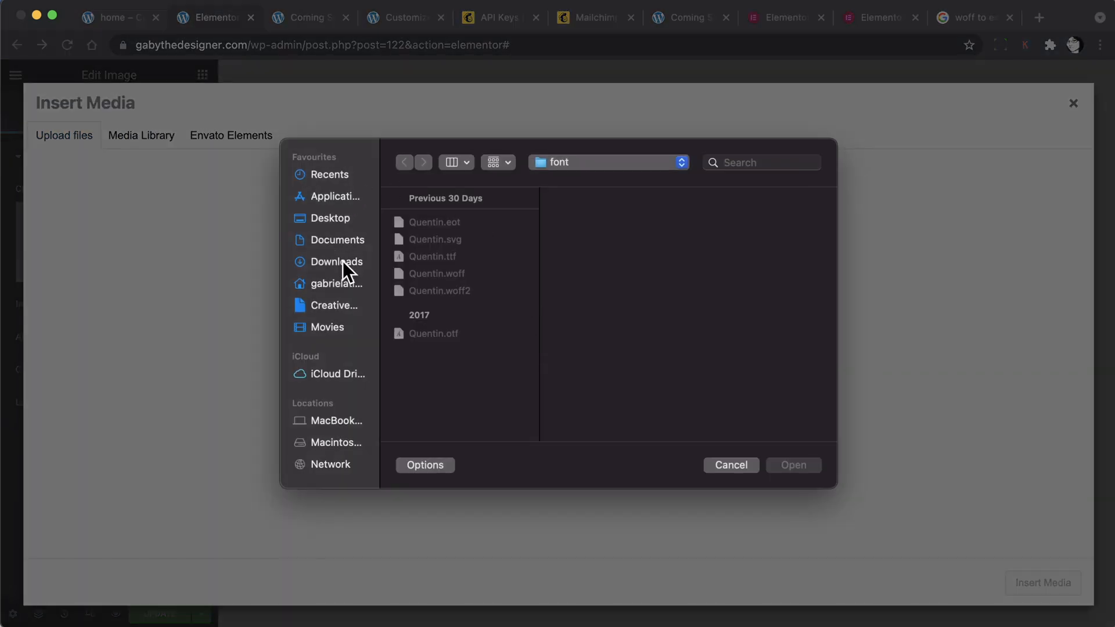
left_click(343, 261)
left_click(460, 261)
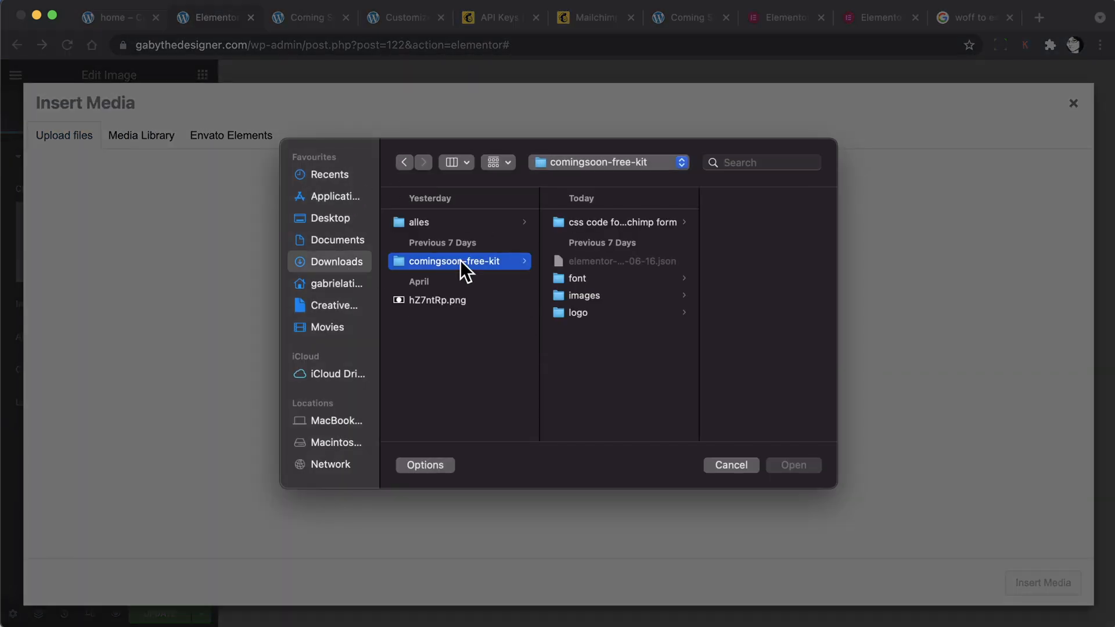
left_click(603, 296)
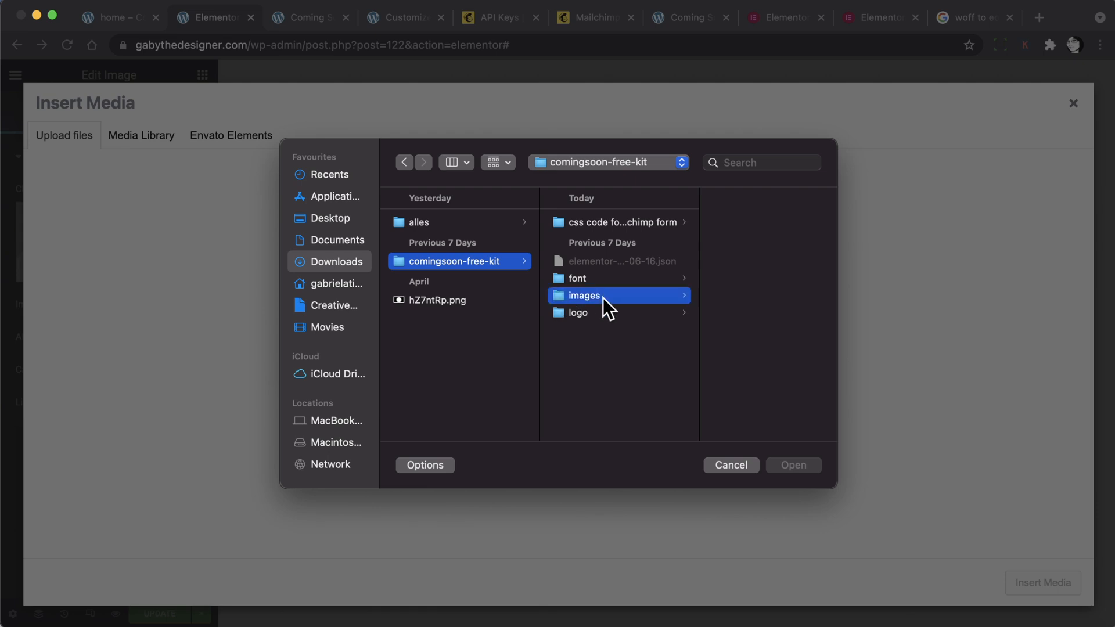
left_click(733, 222)
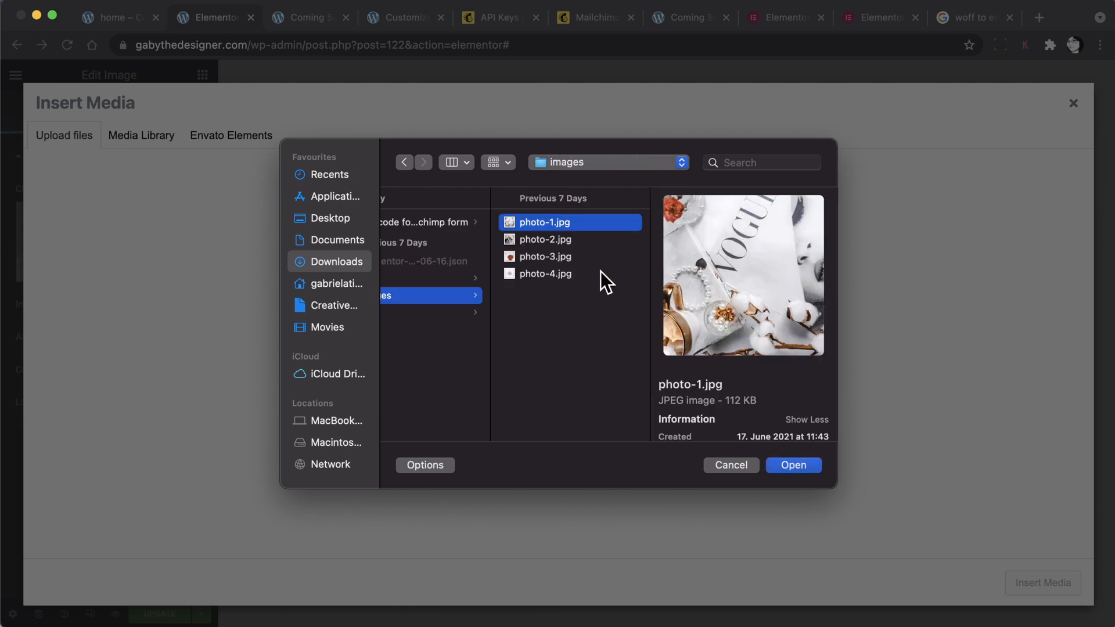
left_click(561, 278, "shift")
left_click(794, 466)
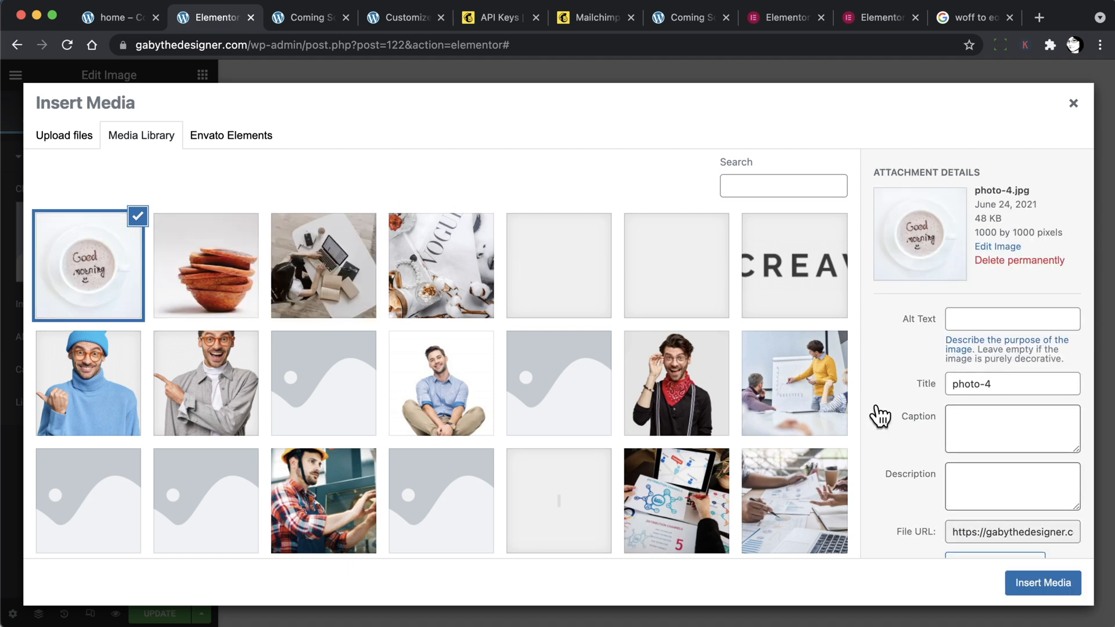
left_click(1045, 584)
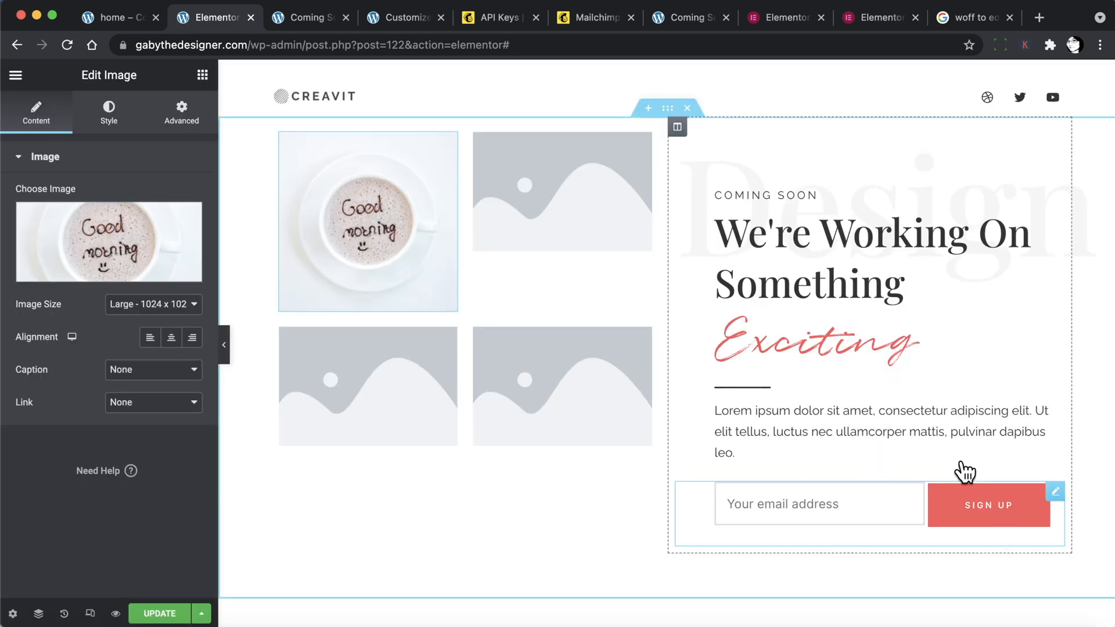
Set the upper-right grid image to the overhead photo of the woman working on a laptop.
left_click(542, 206)
left_click(86, 248)
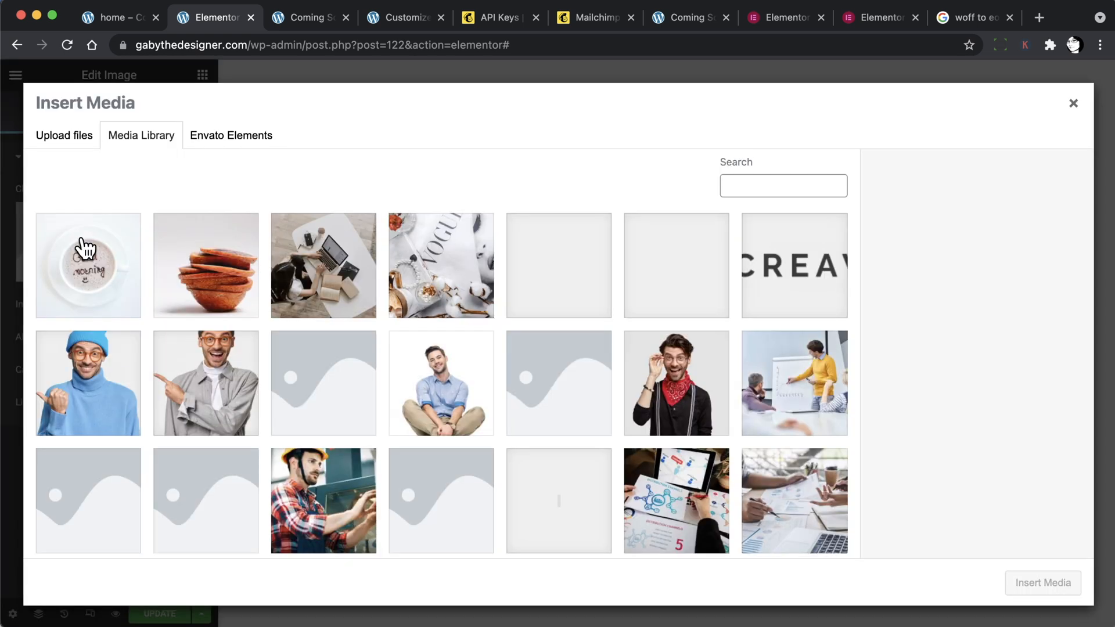
left_click(340, 273)
left_click(1043, 583)
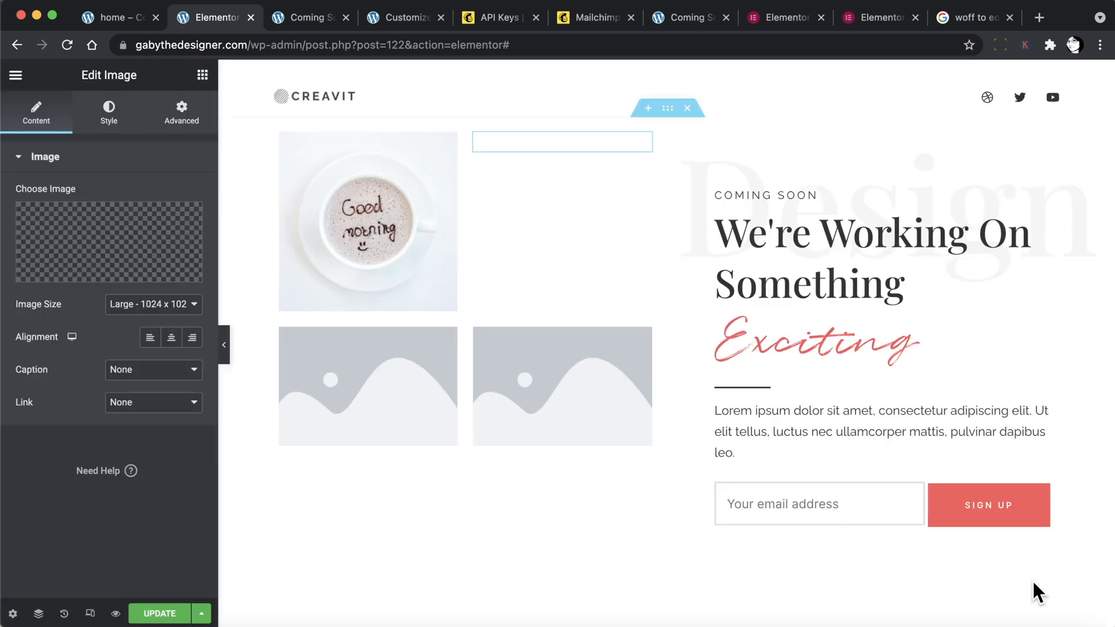
Set the lower-left grid image to photo-1.jpg from the media library.
left_click(348, 383)
left_click(104, 229)
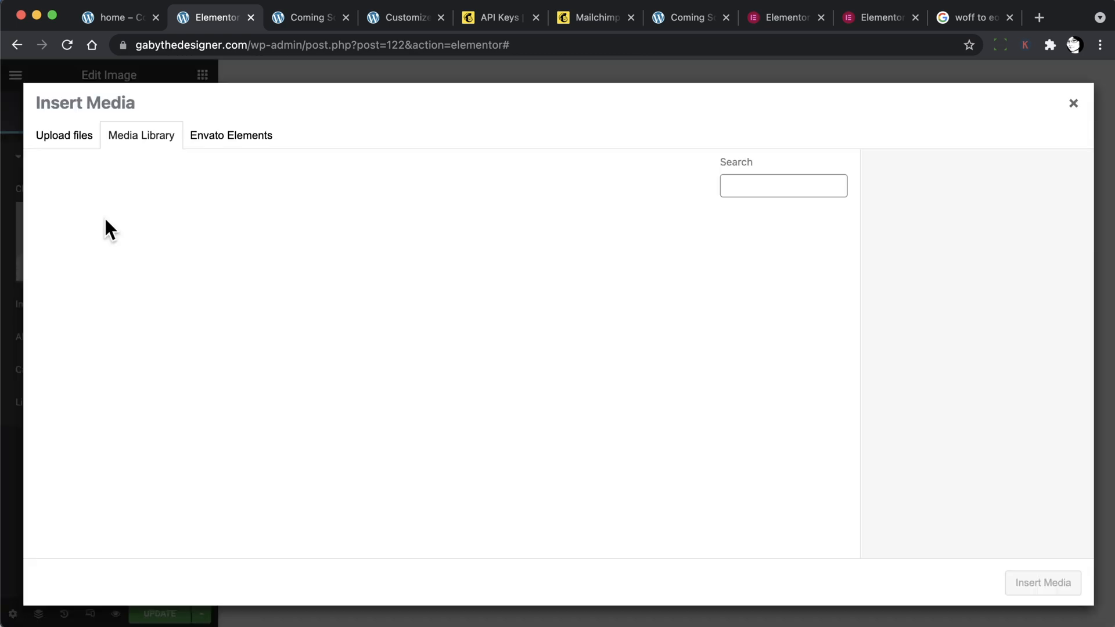
left_click(450, 266)
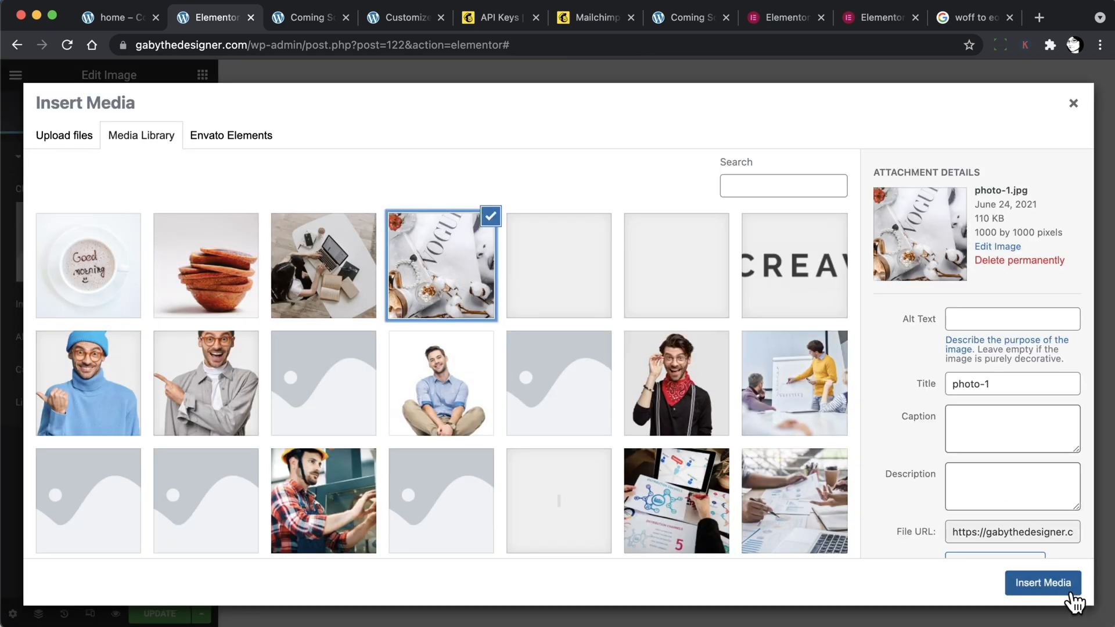
left_click(1051, 583)
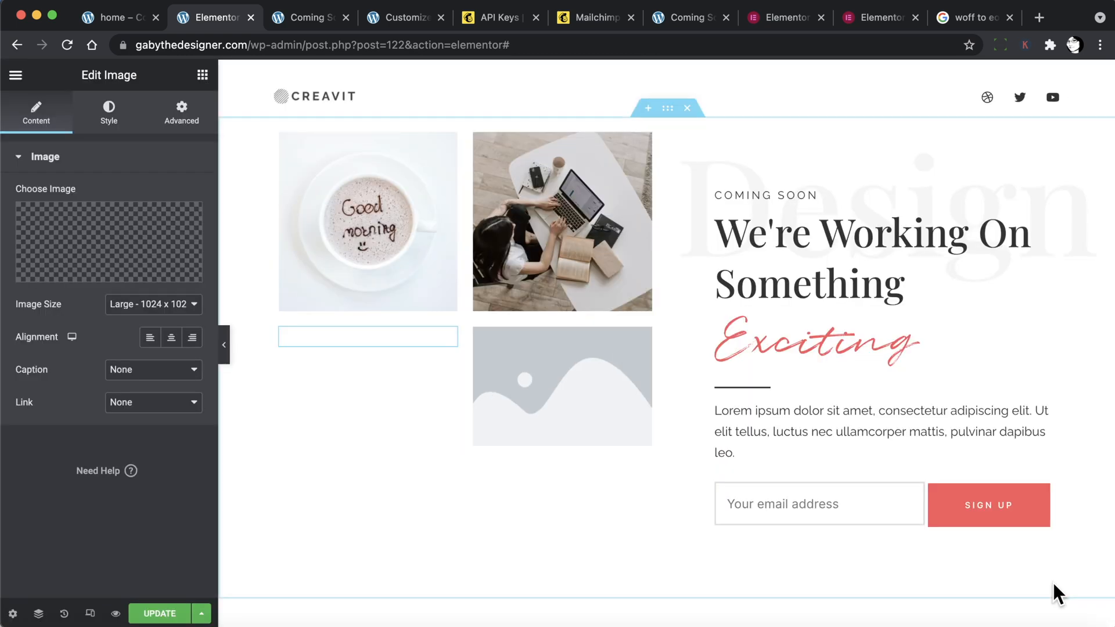
Set the lower-right grid image to photo-3.jpg from the media library and save the template.
left_click(496, 363)
left_click(190, 256)
left_click(220, 283)
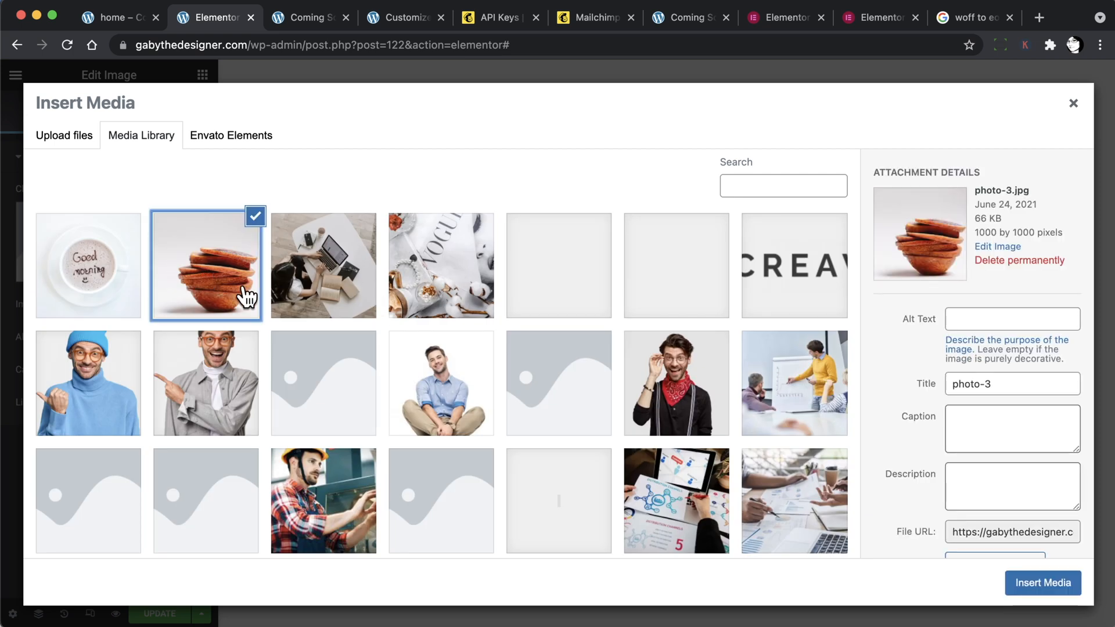
left_click(1046, 586)
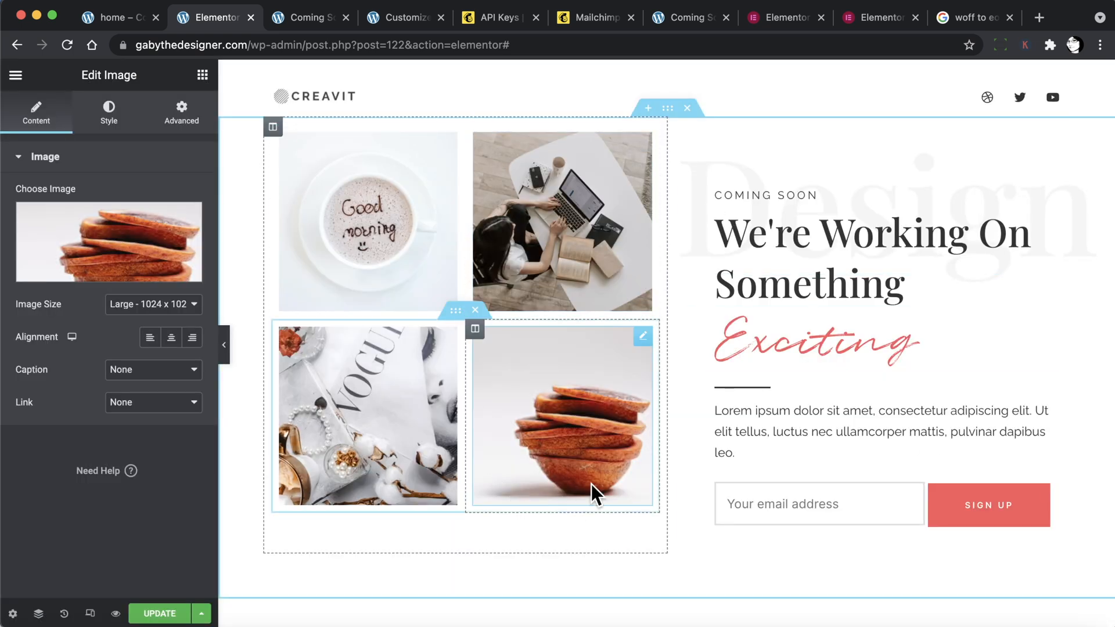
left_click(161, 614)
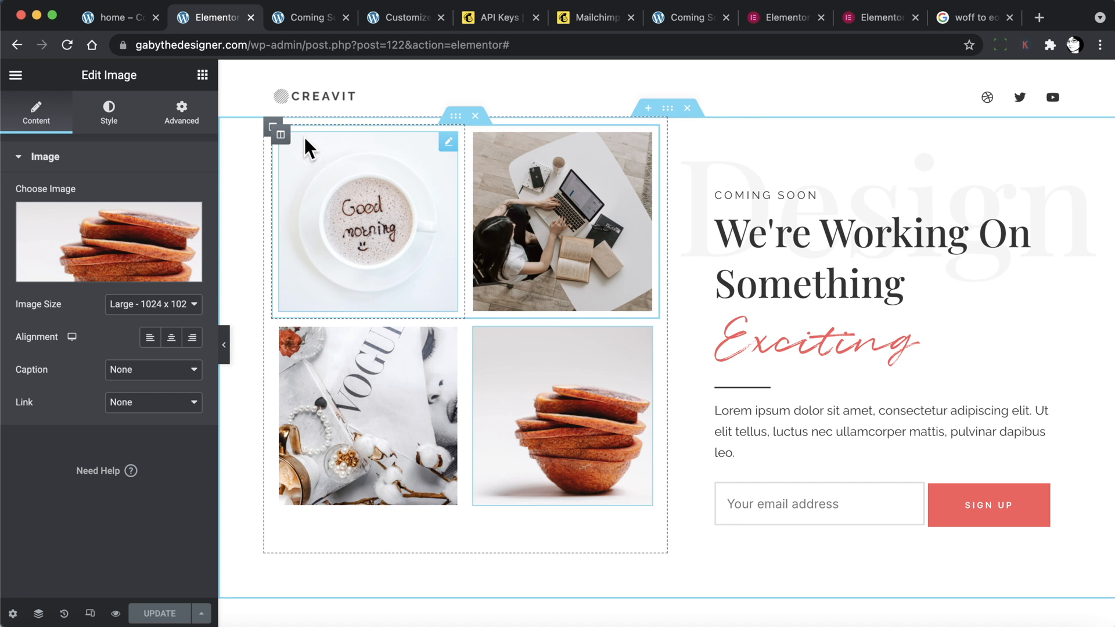
Unlink the margins of the column holding the image grid, set its top margin to 40 px, and save the template.
left_click(272, 127)
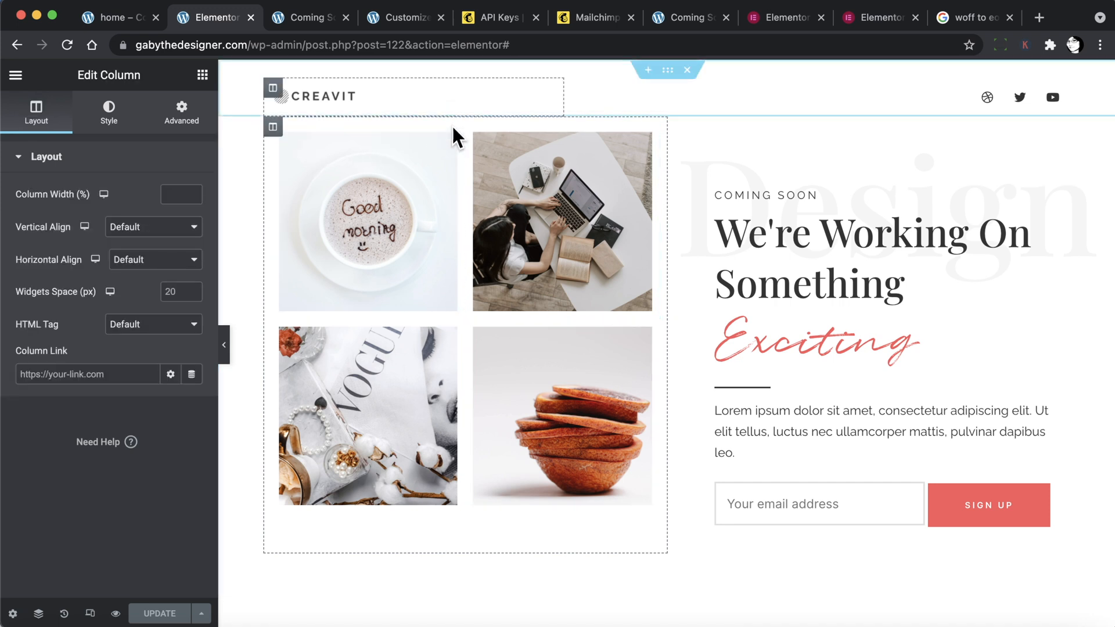
left_click(180, 112)
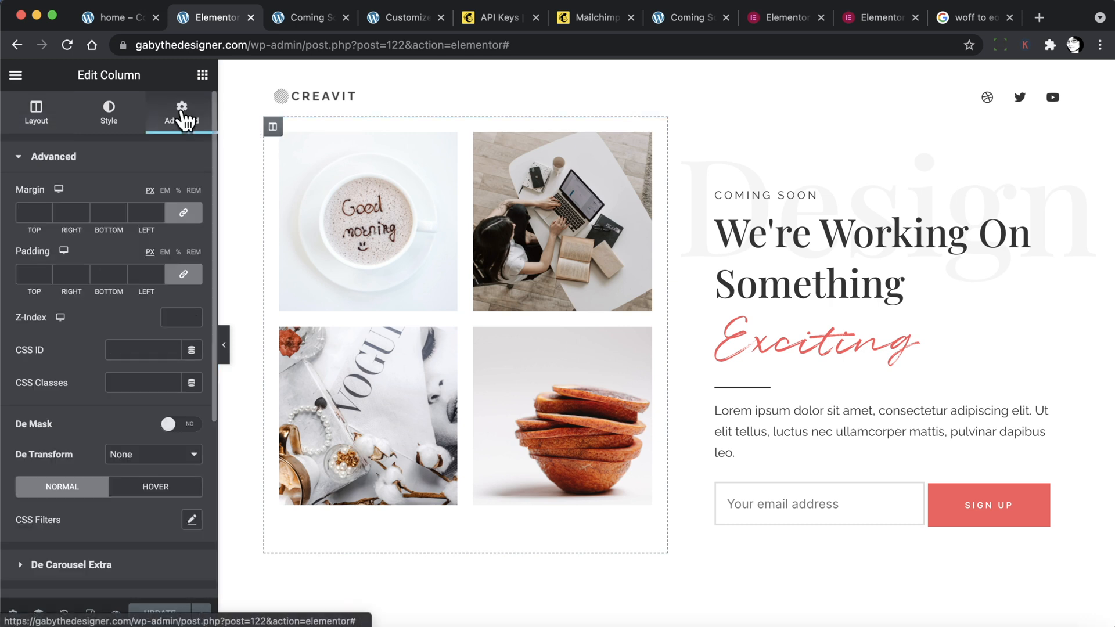
left_click(183, 214)
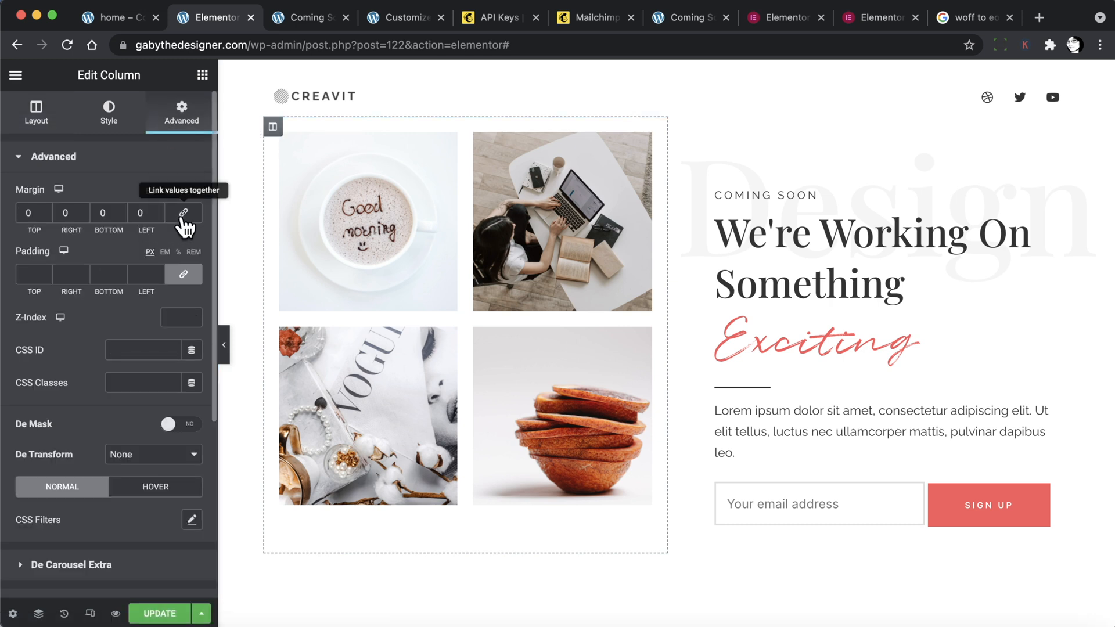
double_click(33, 213)
type("50")
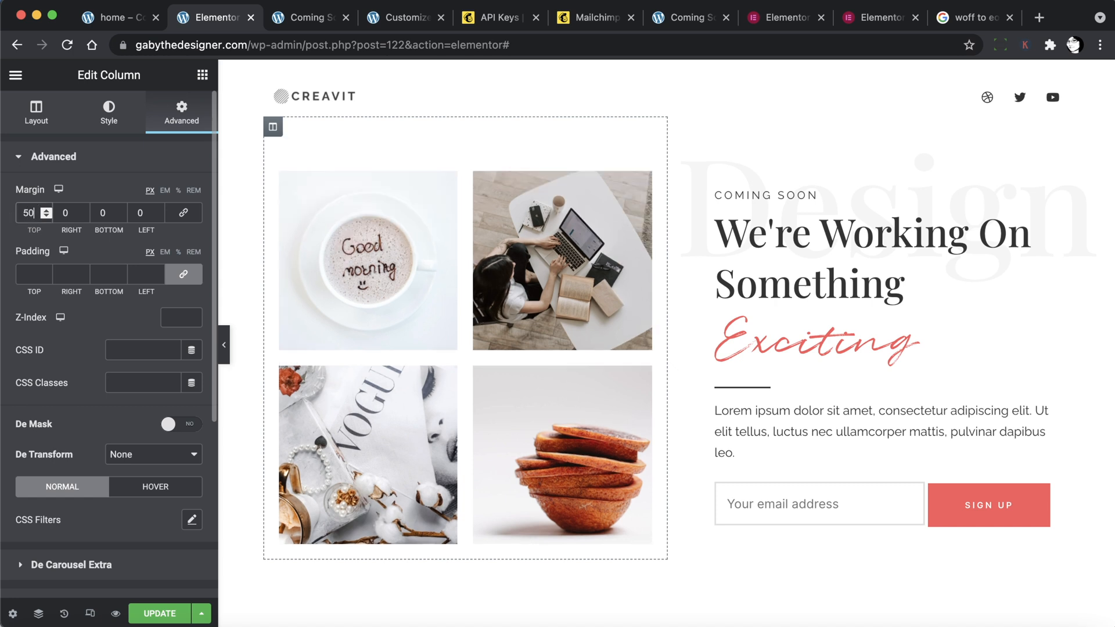
key("BackSpace")
key("BackSpace")
type("40")
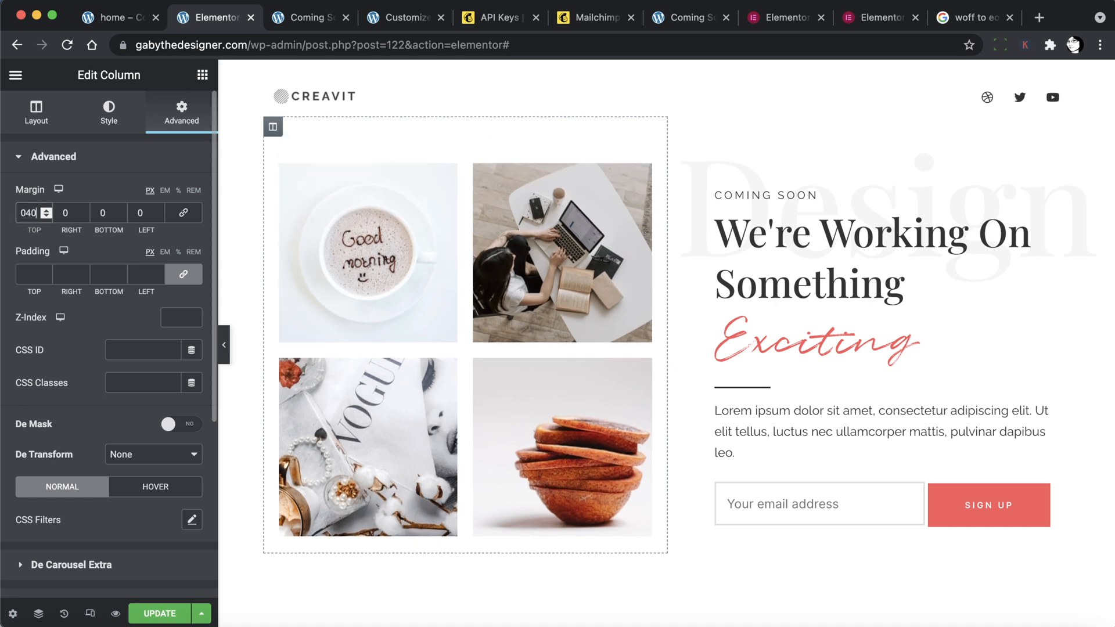
left_click(161, 614)
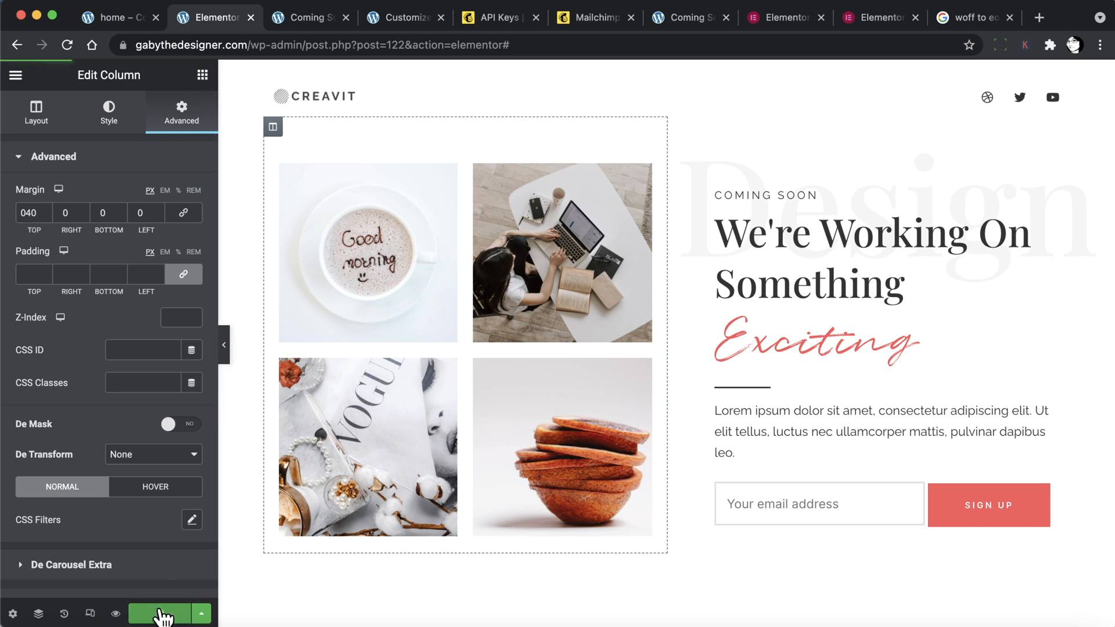
Reload the Coming Soon preview to check the image grid beside the text.
left_click(306, 16)
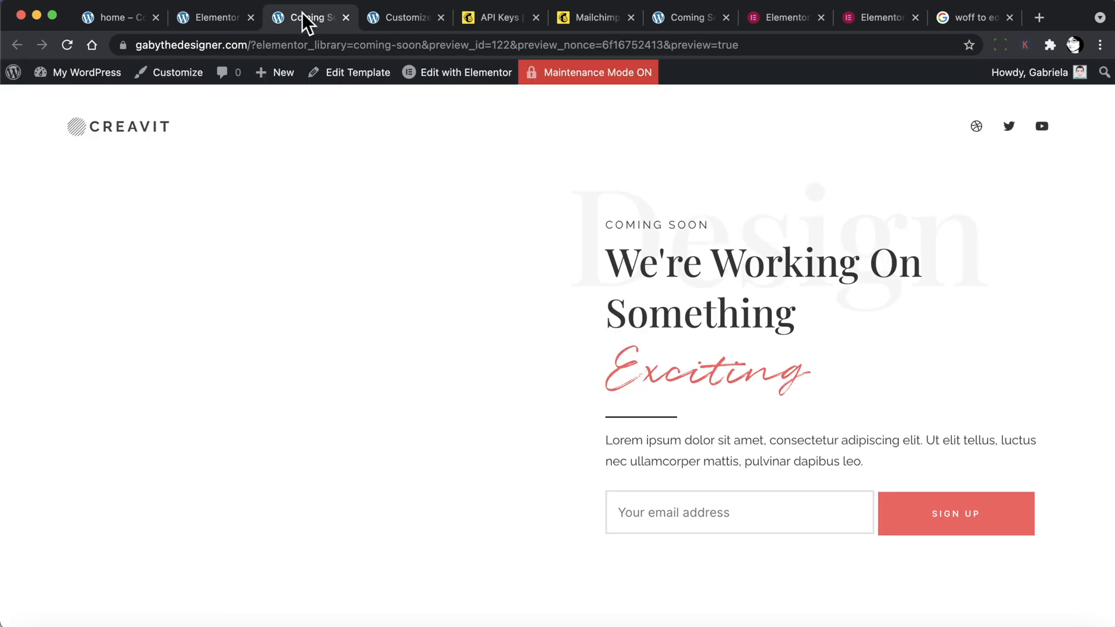
left_click(69, 47)
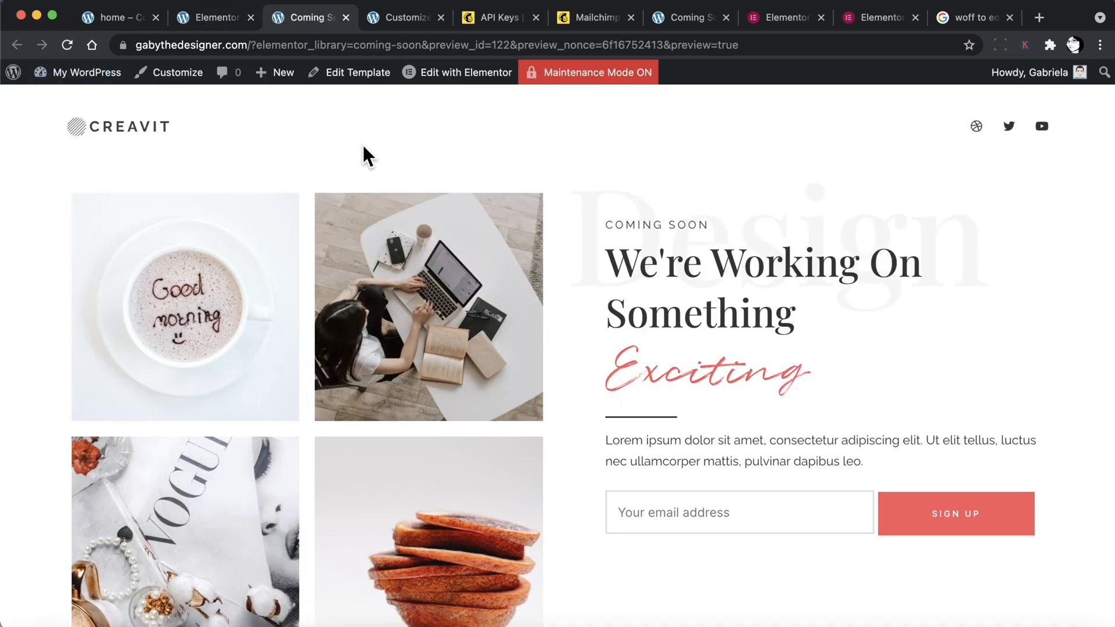
Examine the image grid and sign-up text in the Coming Soon preview from top to bottom.
scroll(601, 371, "down", 3)
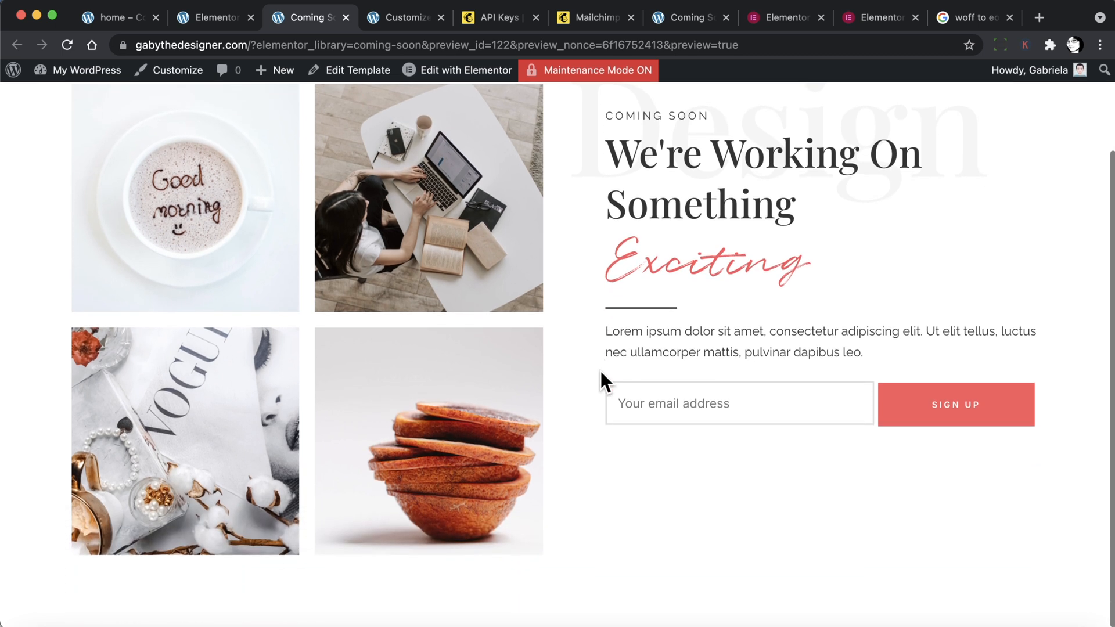
scroll(601, 371, "up", 3)
scroll(600, 370, "up", 1)
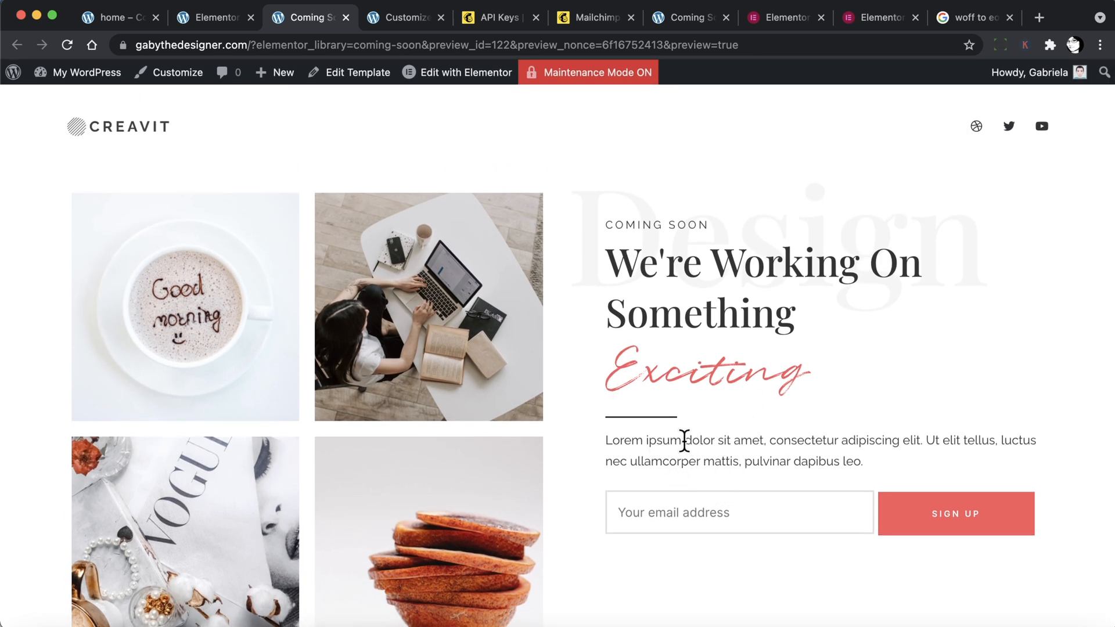
scroll(614, 416, "down", 2)
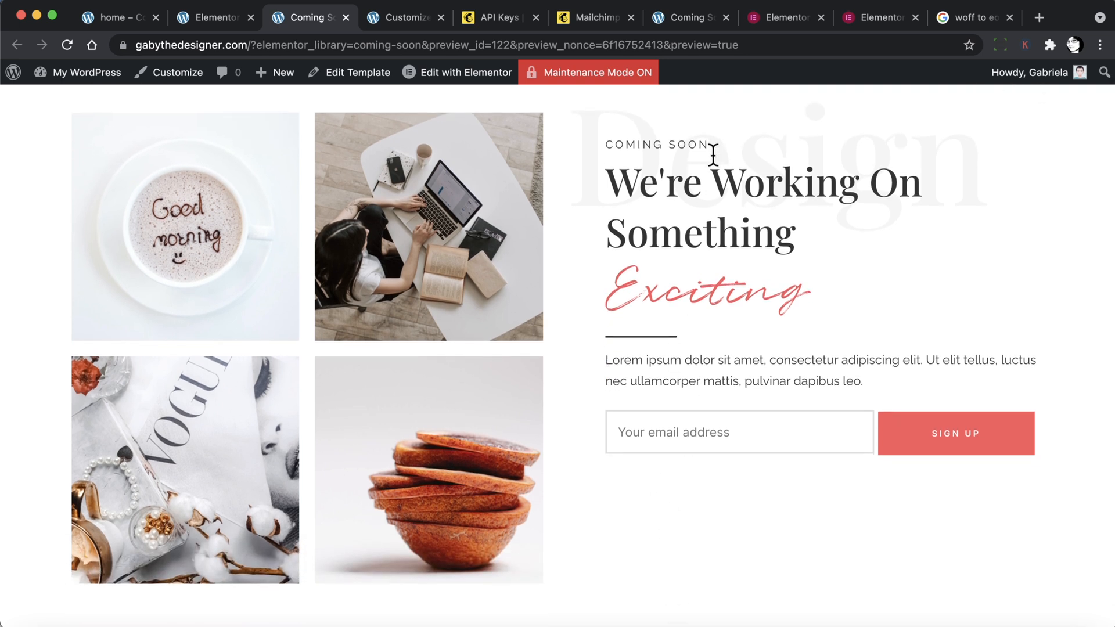
scroll(641, 322, "up", 2)
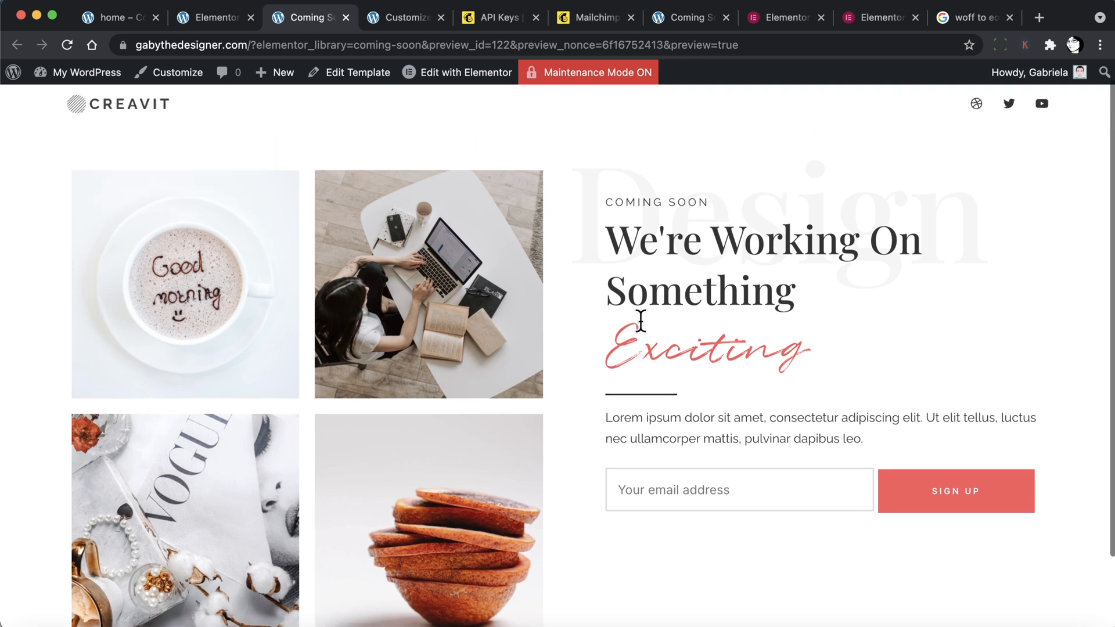
scroll(641, 321, "up", 1)
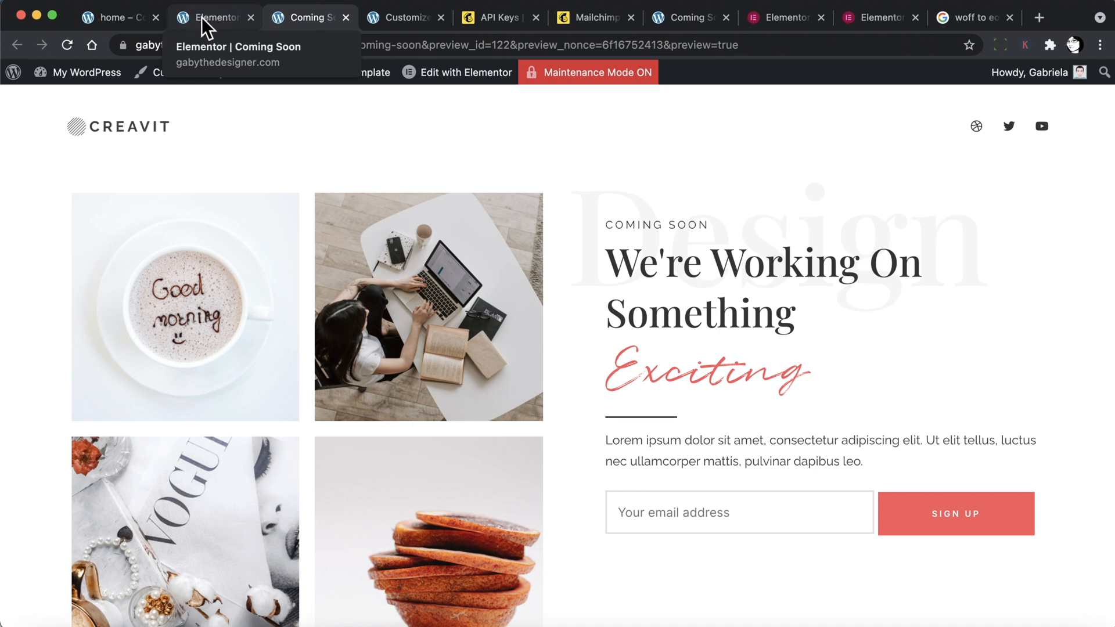
Examine the hover overlays and captions of the four grid photos on the reference Coming Soon page.
left_click(115, 16)
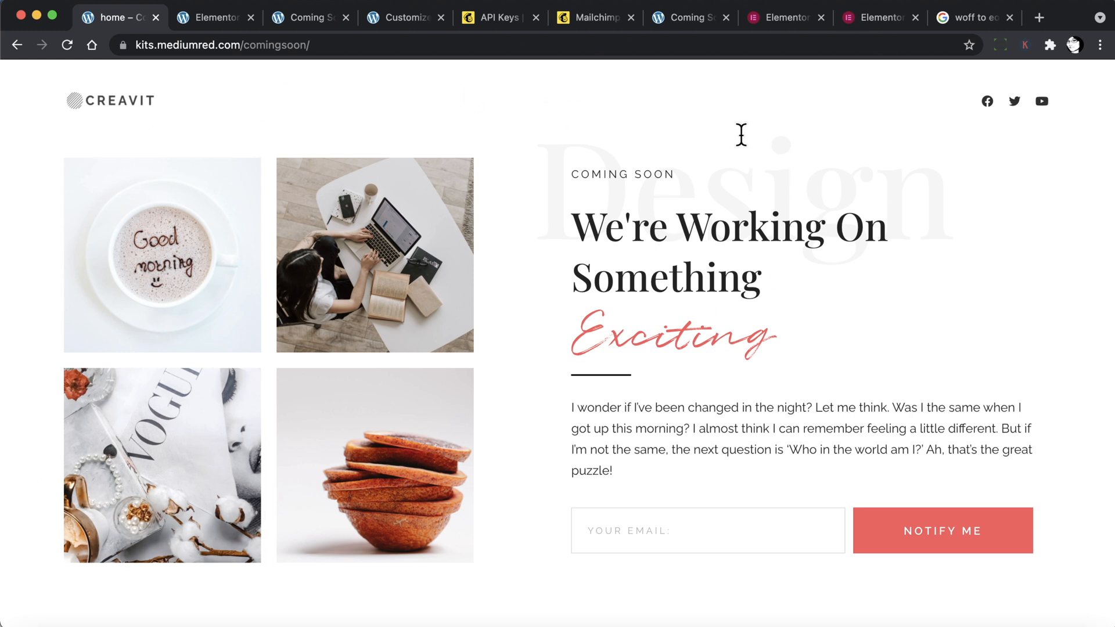
mouse_move(193, 218)
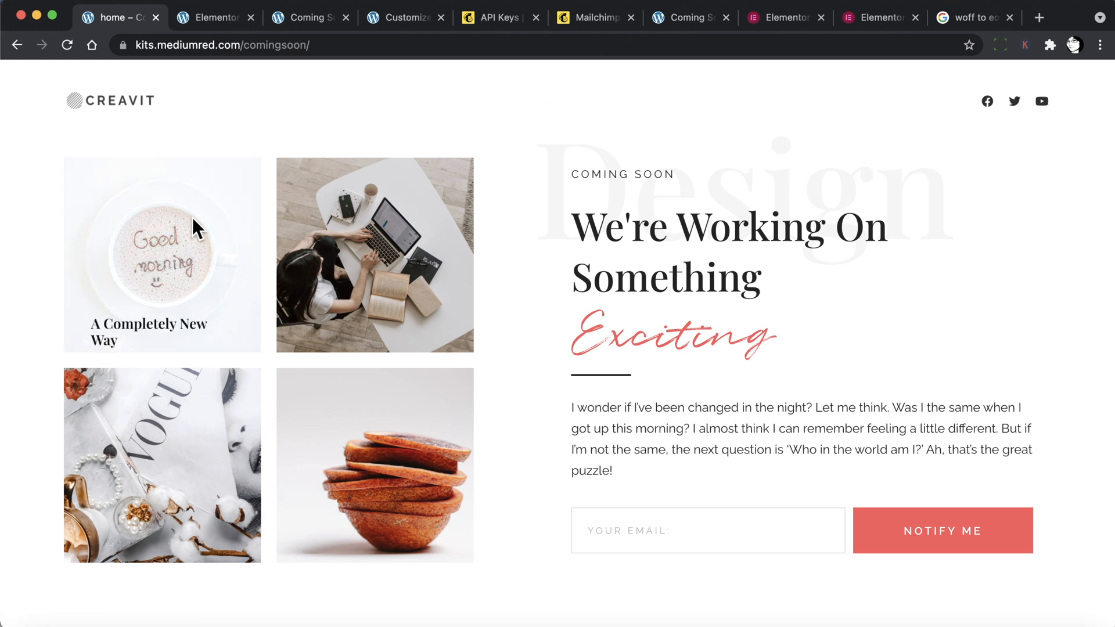
mouse_move(339, 225)
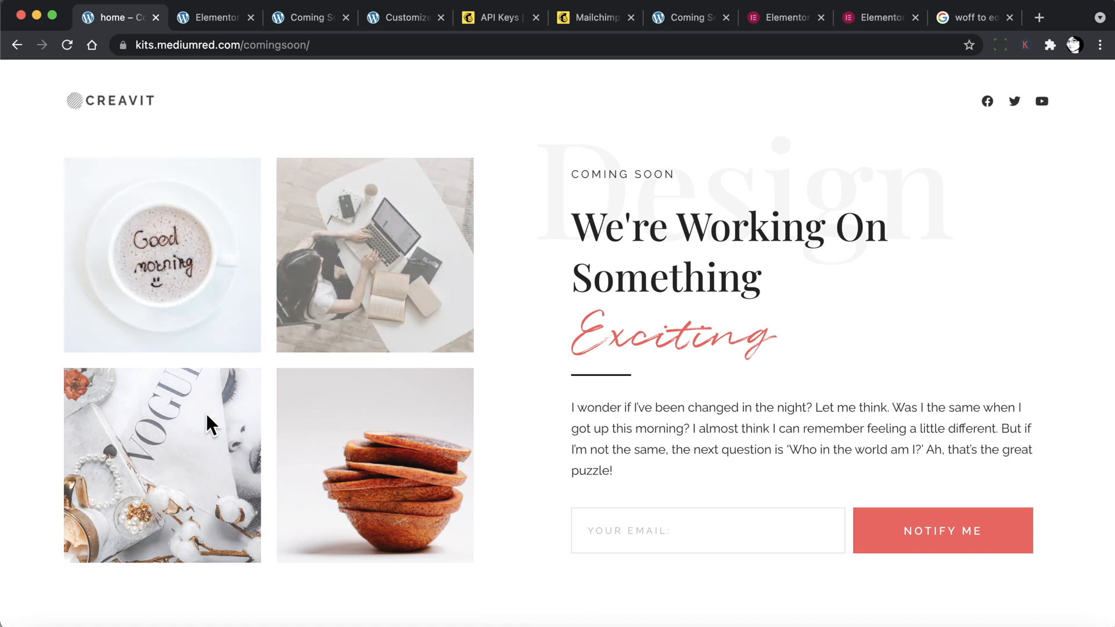
mouse_move(206, 413)
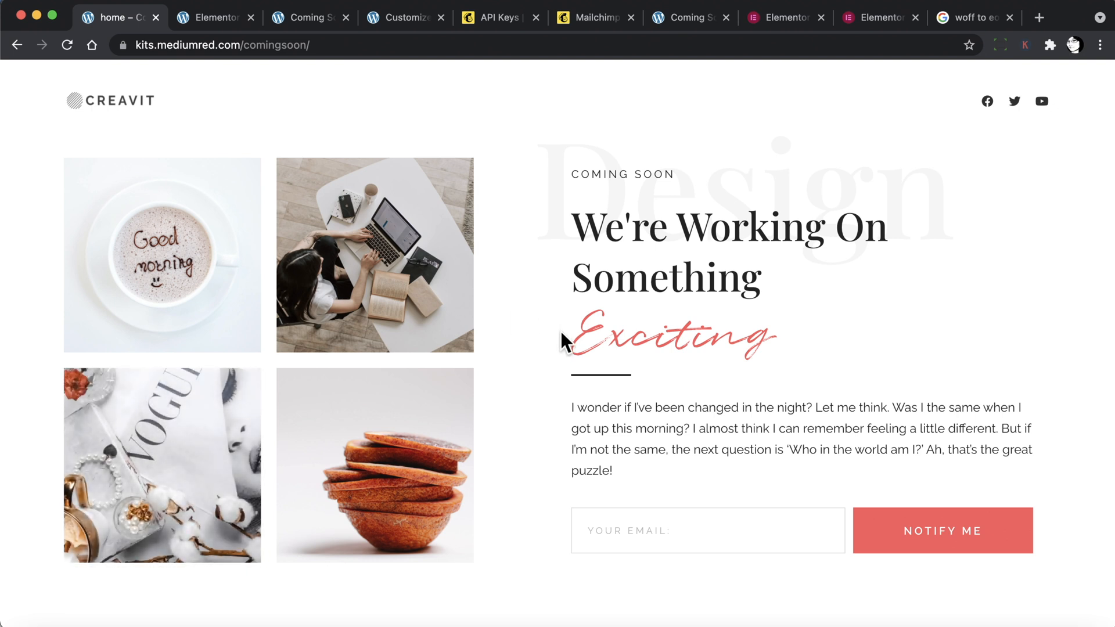
mouse_move(197, 252)
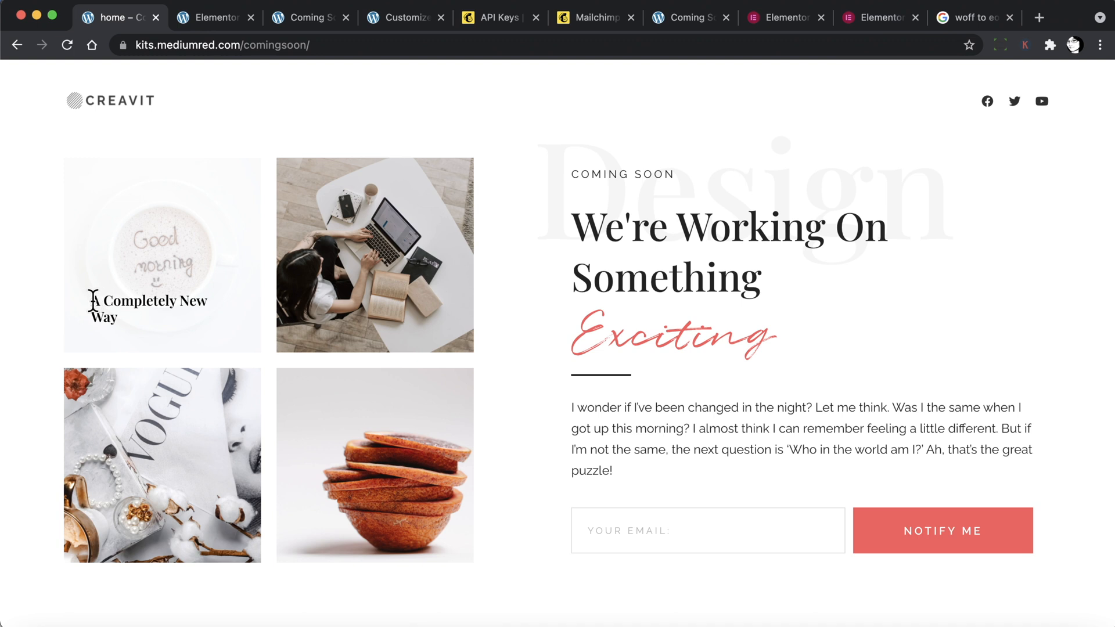
left_click_drag(93, 301, 111, 318)
left_click(158, 274)
mouse_move(354, 244)
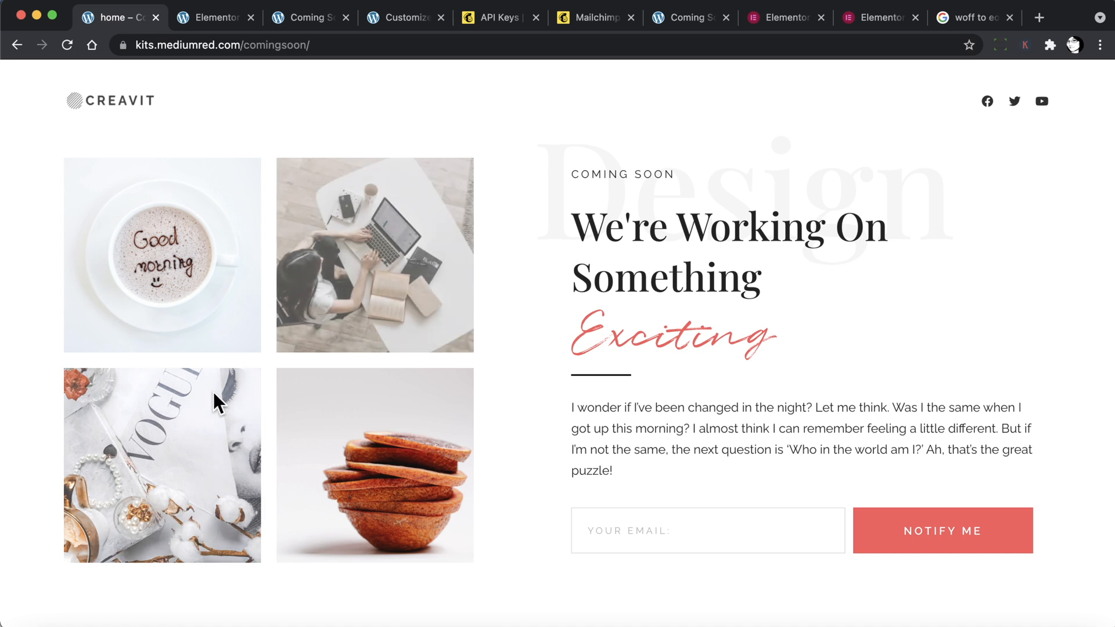
mouse_move(213, 391)
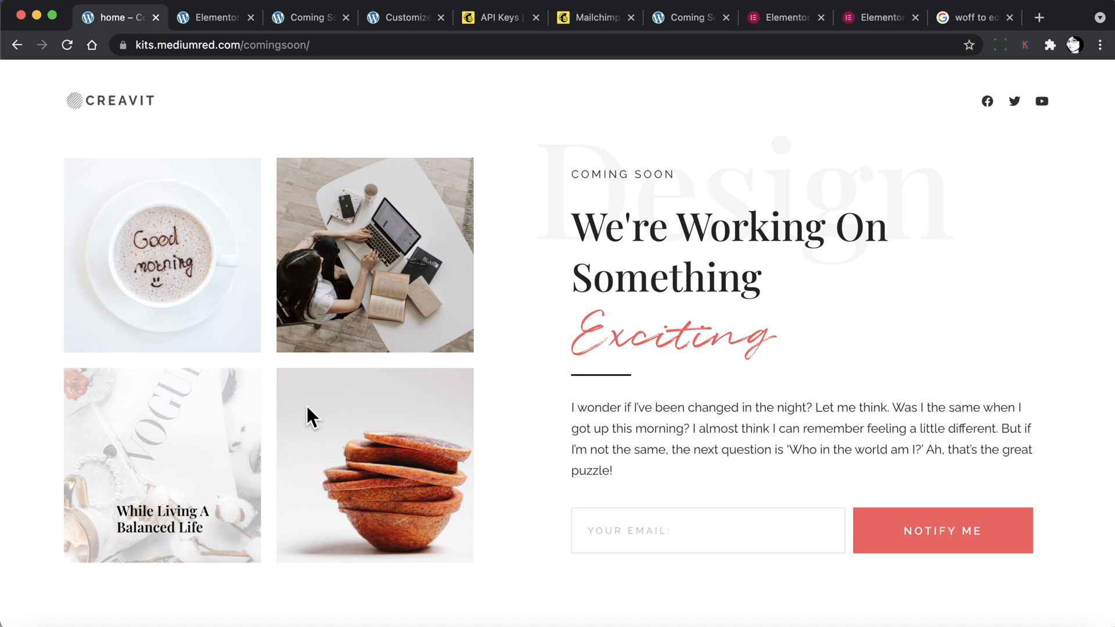
mouse_move(333, 416)
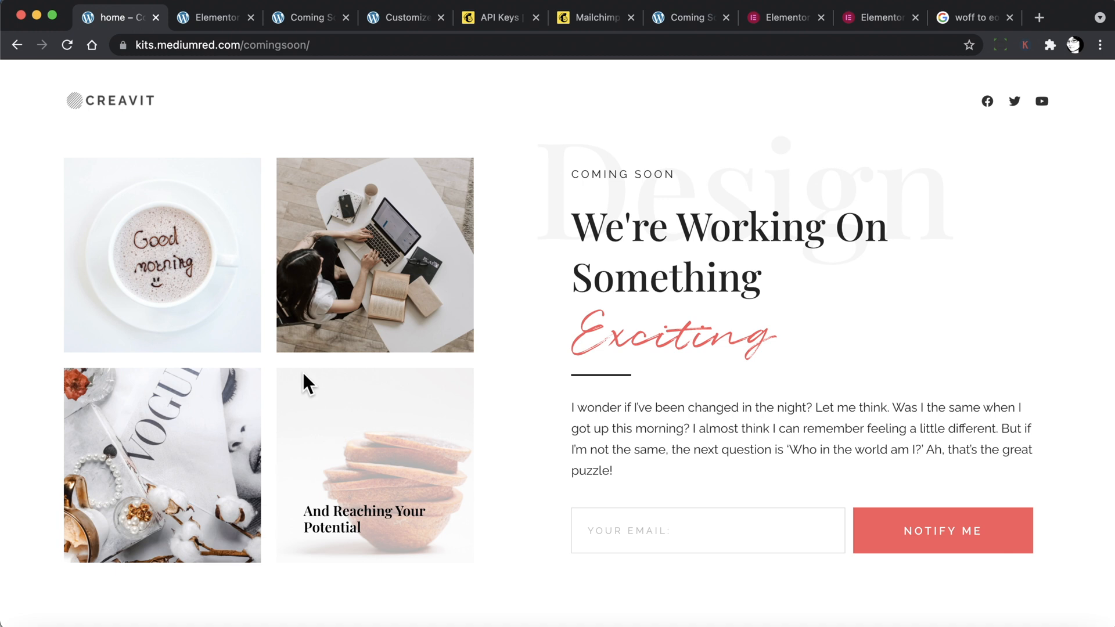
mouse_move(245, 294)
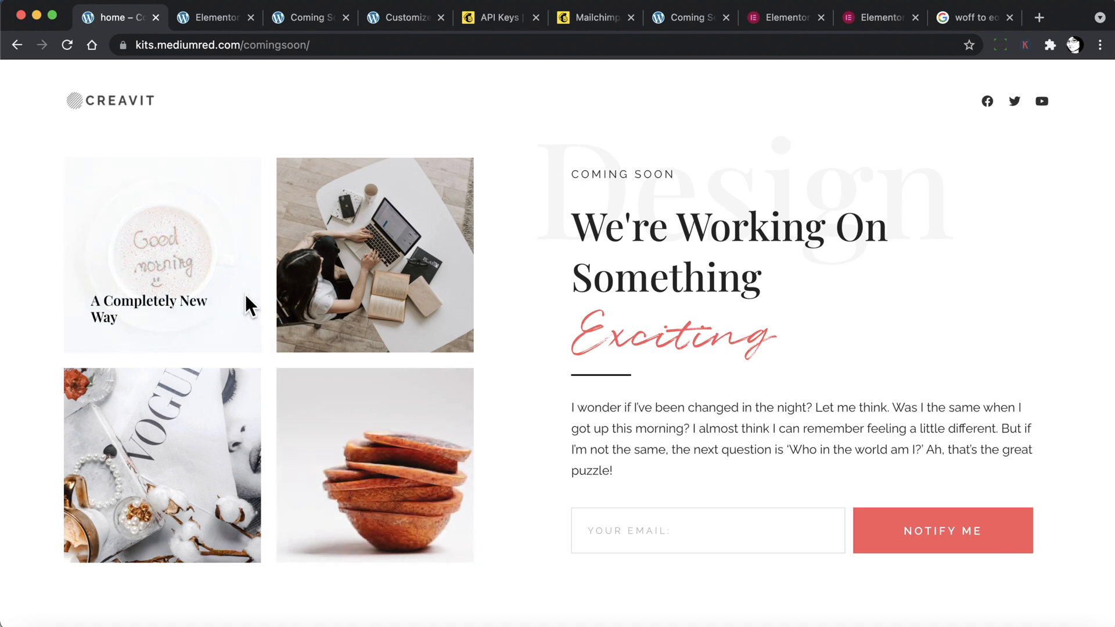
mouse_move(337, 289)
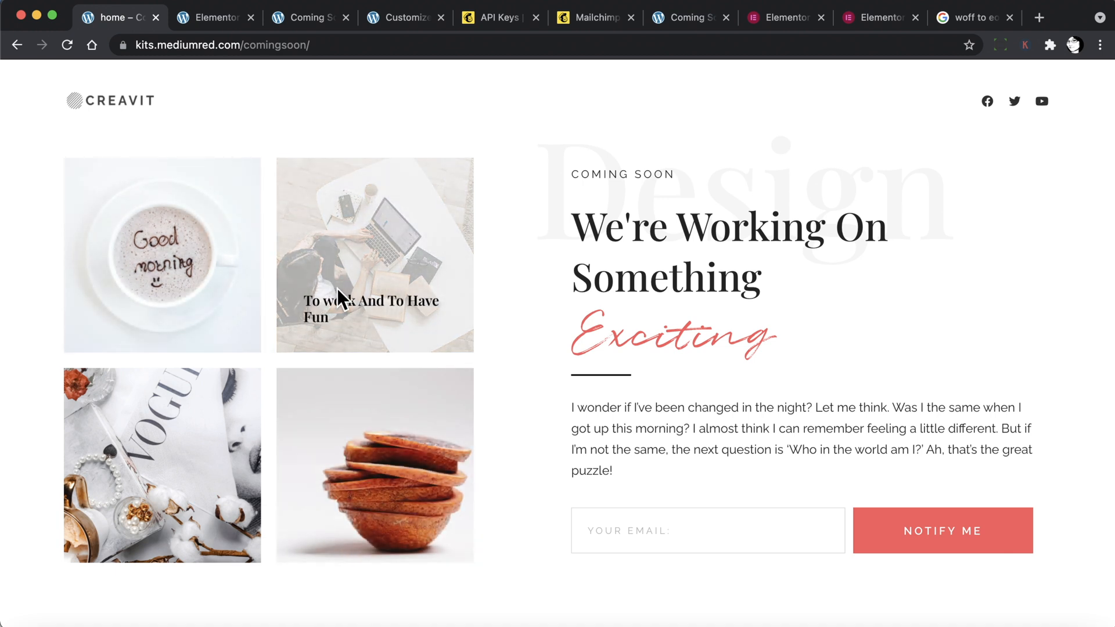
Delete all four image widgets from the grid in the Elementor editor, keeping their inner section columns.
left_click(309, 15)
left_click(228, 19)
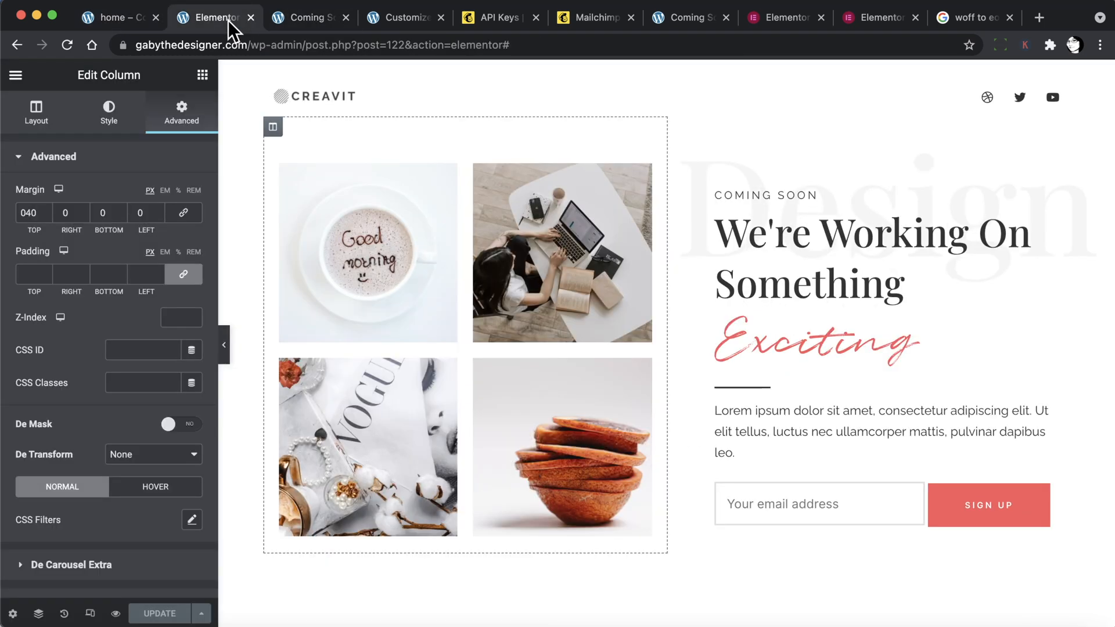
right_click(360, 229)
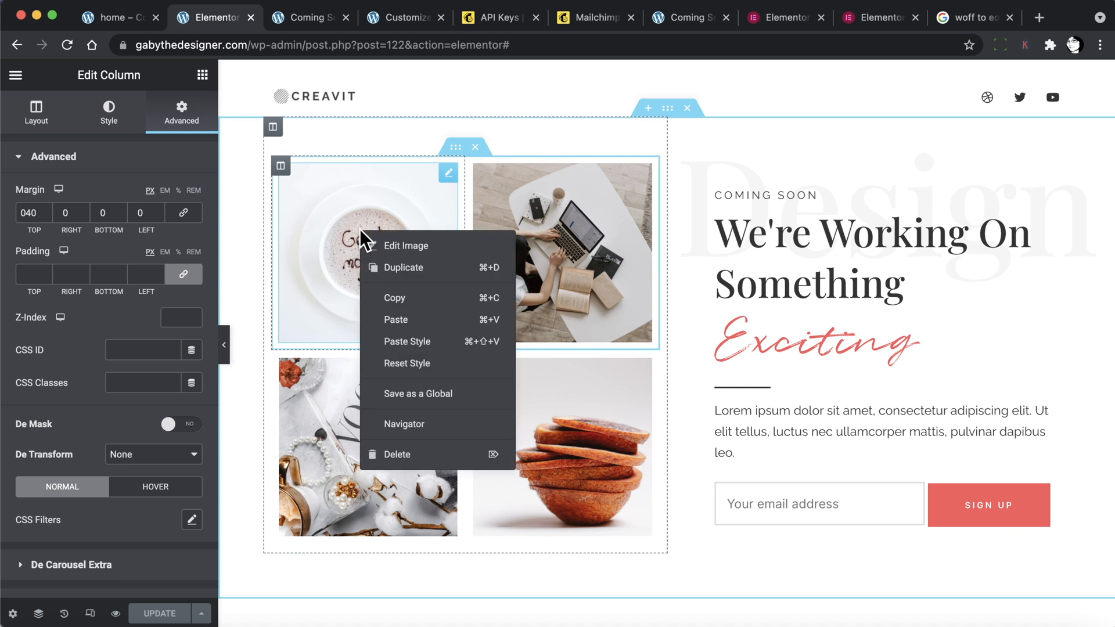
left_click(418, 454)
right_click(514, 273)
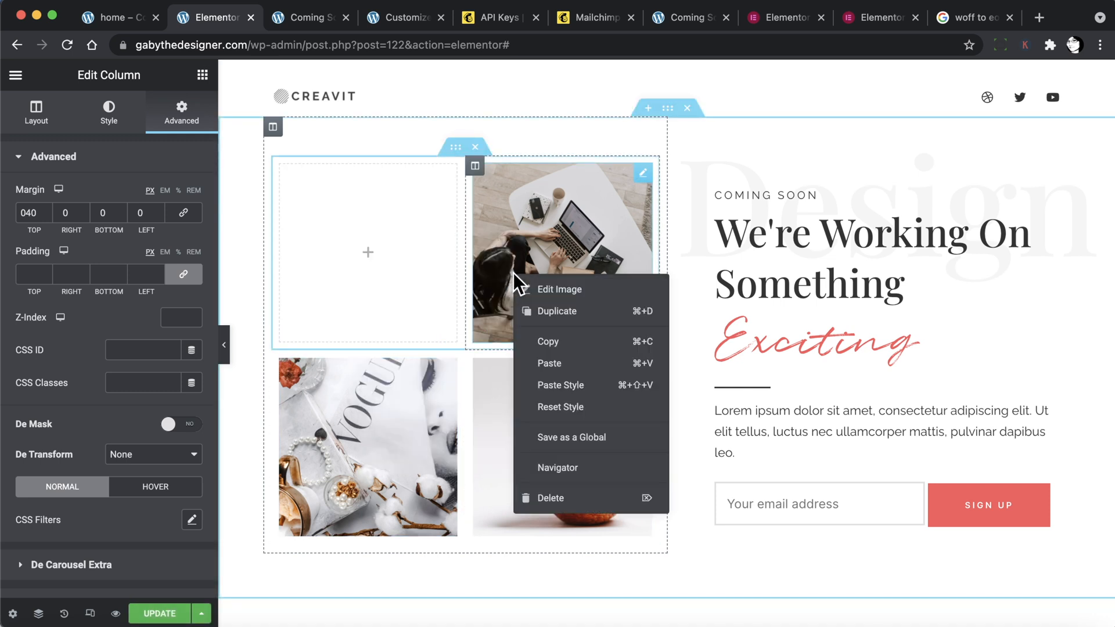
left_click(564, 498)
right_click(402, 320)
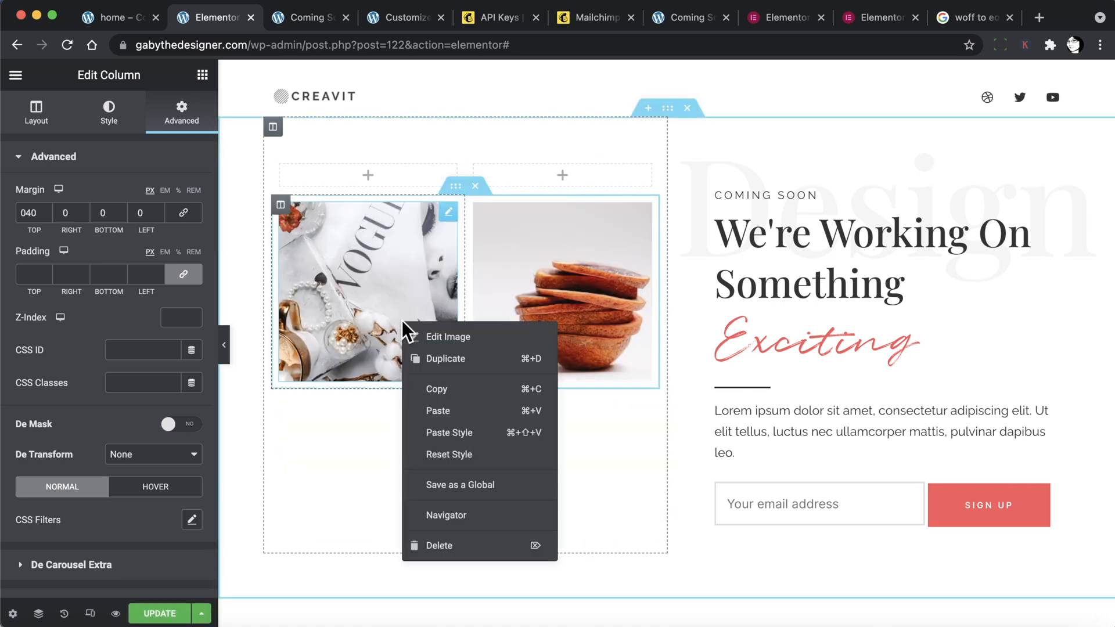
left_click(469, 543)
right_click(538, 295)
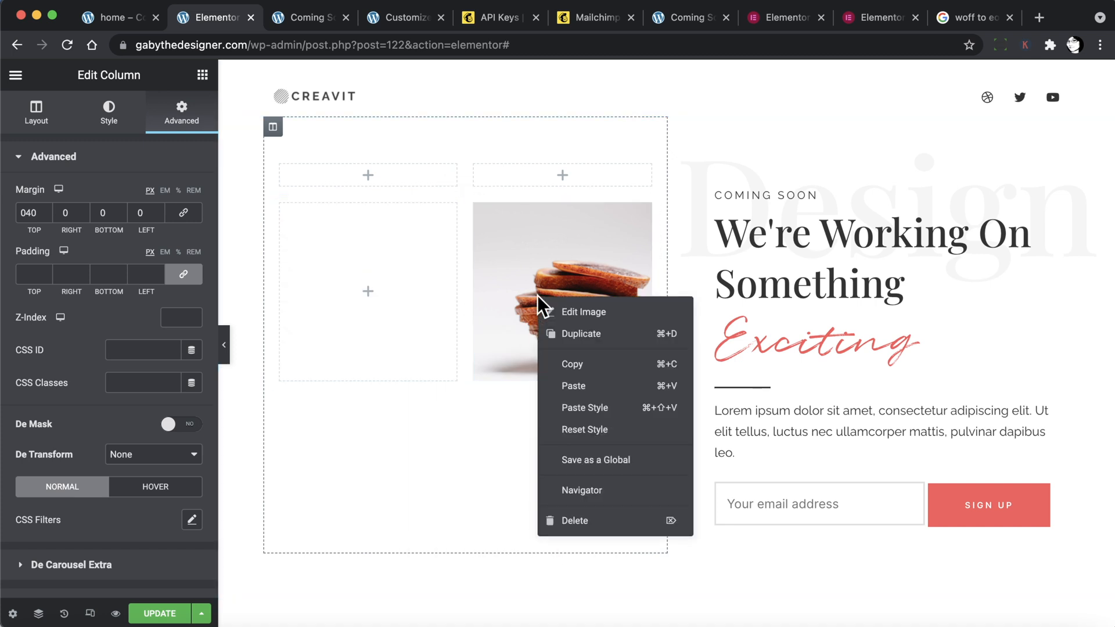
left_click(573, 522)
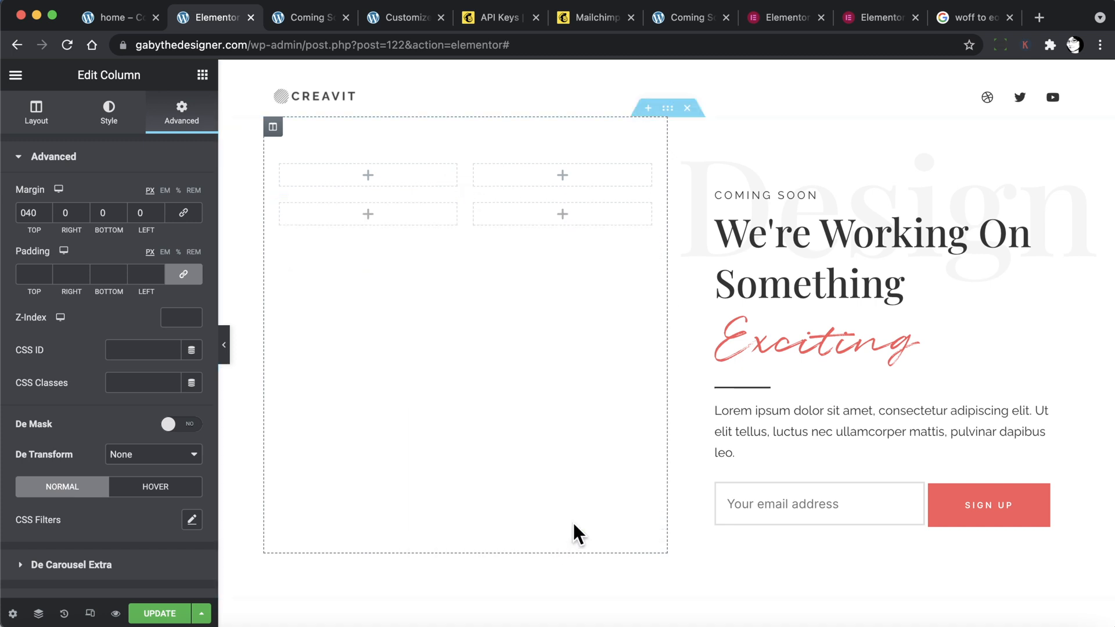
Add a Call to Action widget to the grid's upper-left column and set its skin to Cover.
left_click(203, 76)
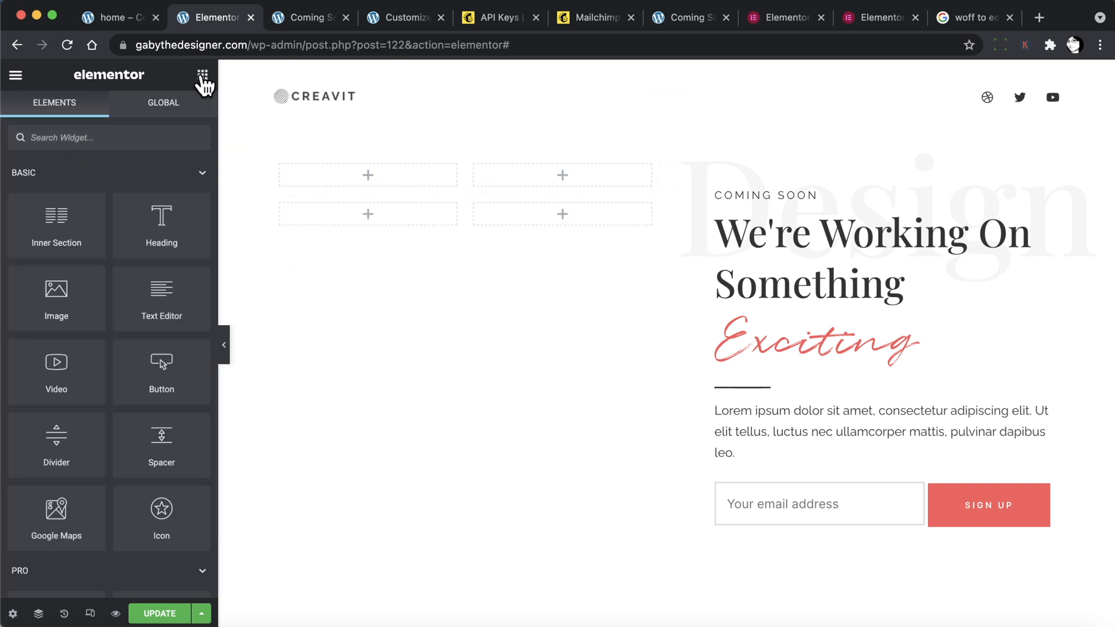
left_click(102, 143)
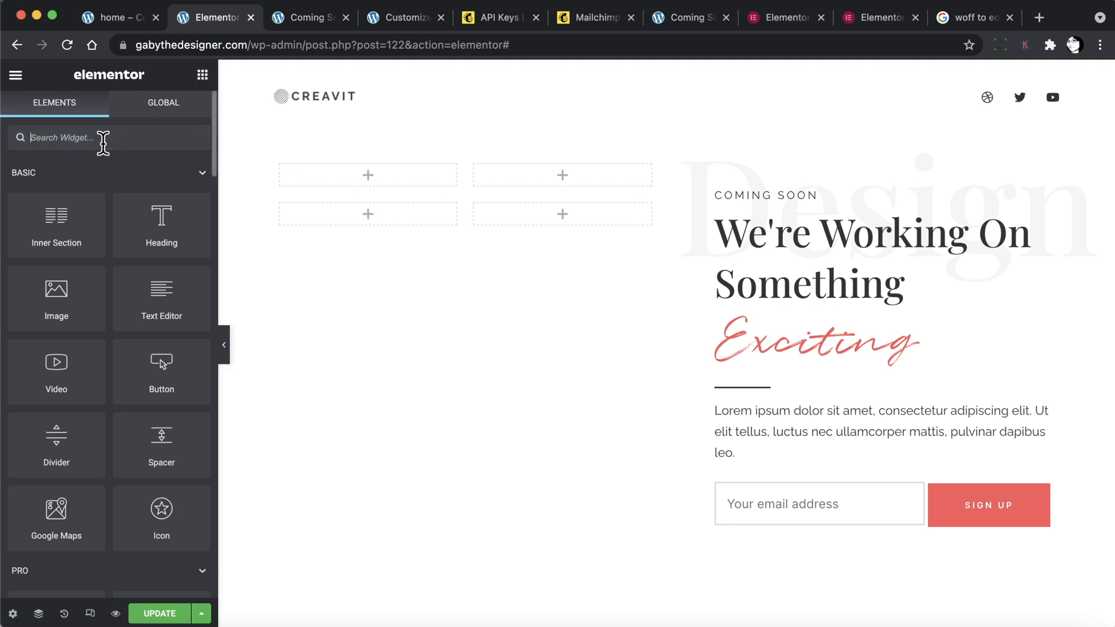
type("call")
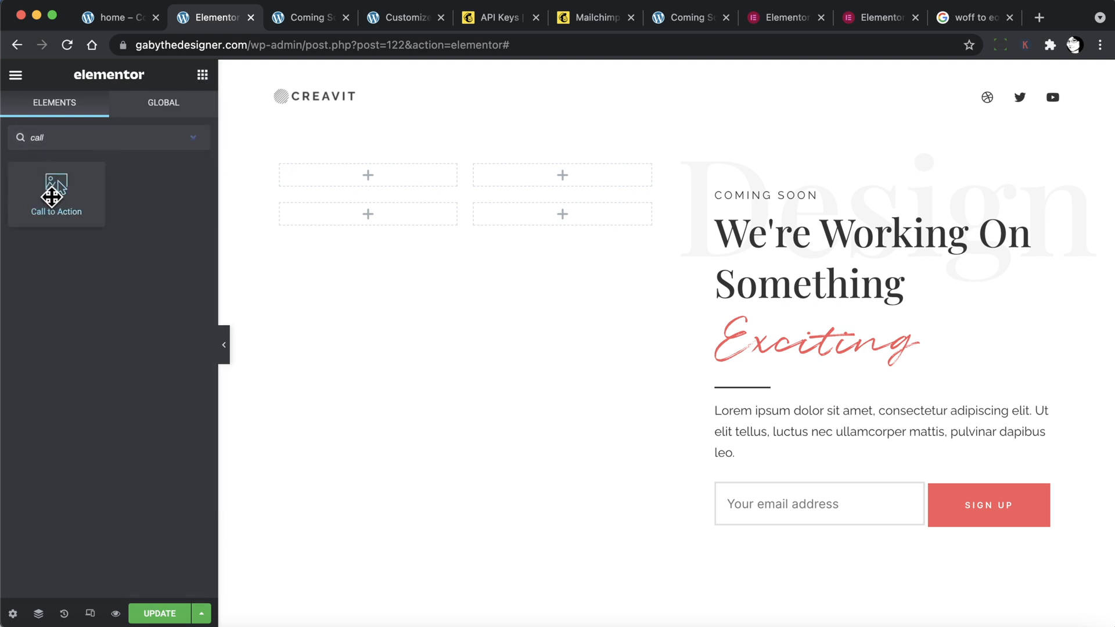
left_click_drag(52, 197, 359, 174)
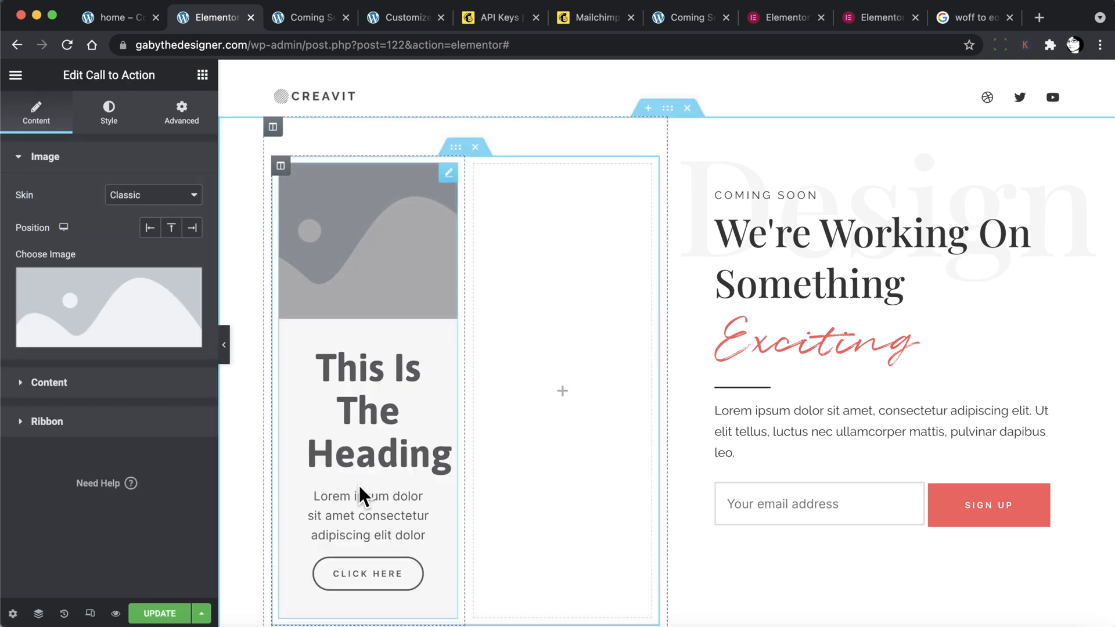
left_click(158, 195)
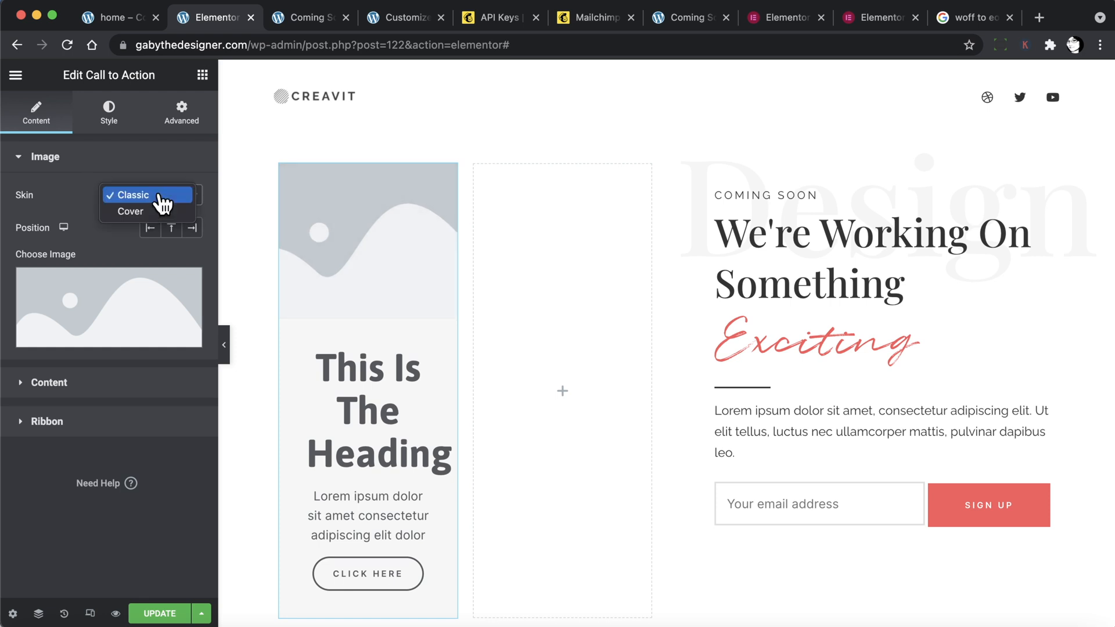
left_click(153, 210)
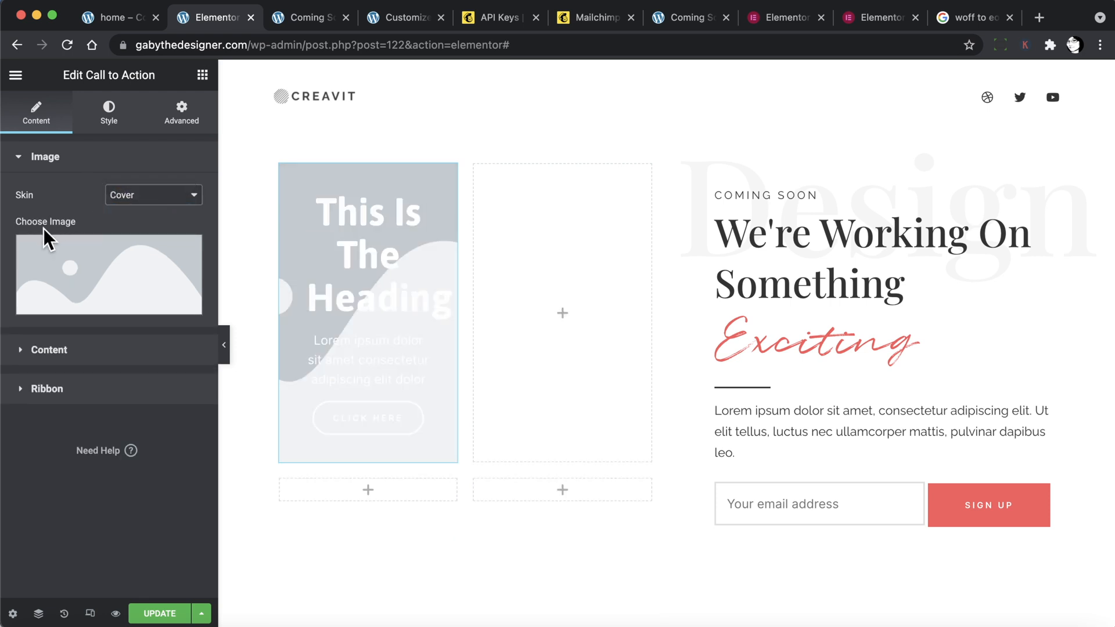
Set the Call to Action image to photo-4.jpg from the media library with the image size Full.
left_click(63, 278)
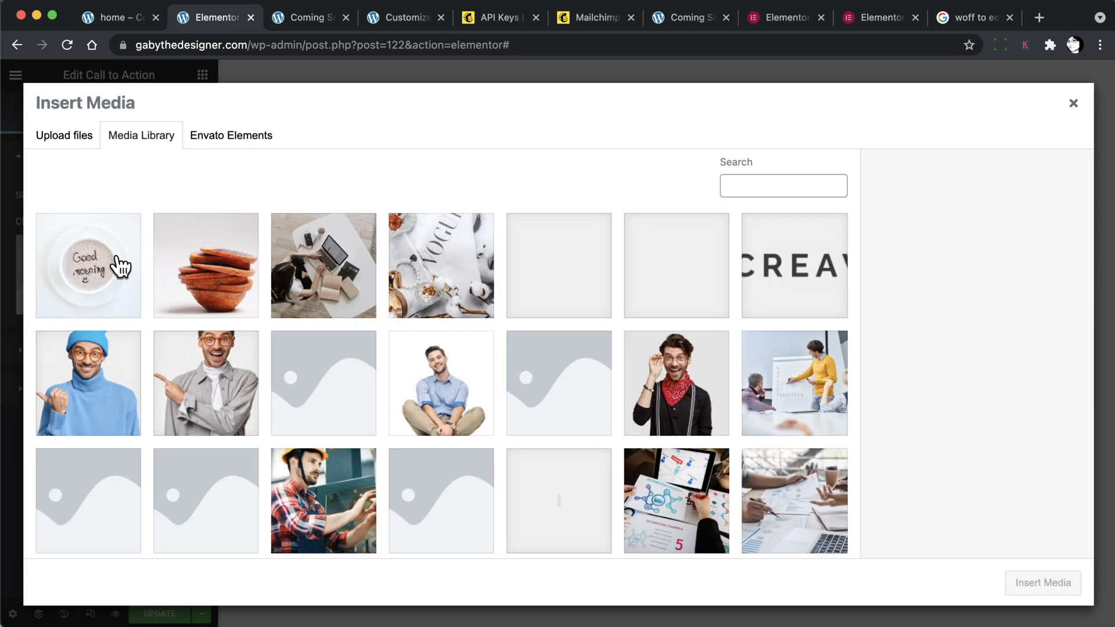
left_click(121, 266)
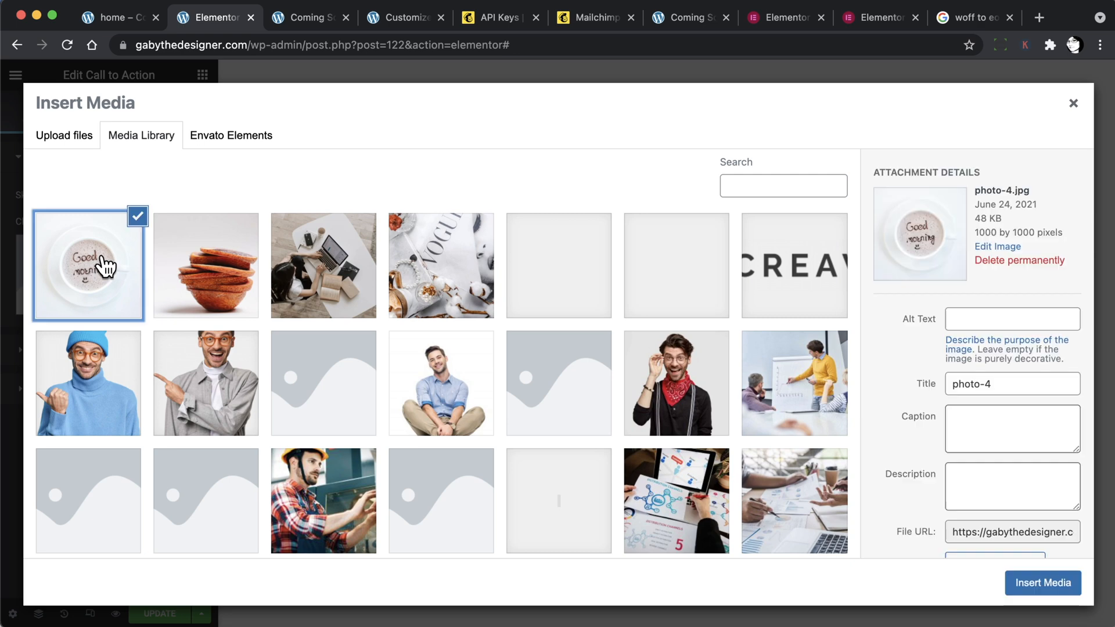
left_click(1048, 578)
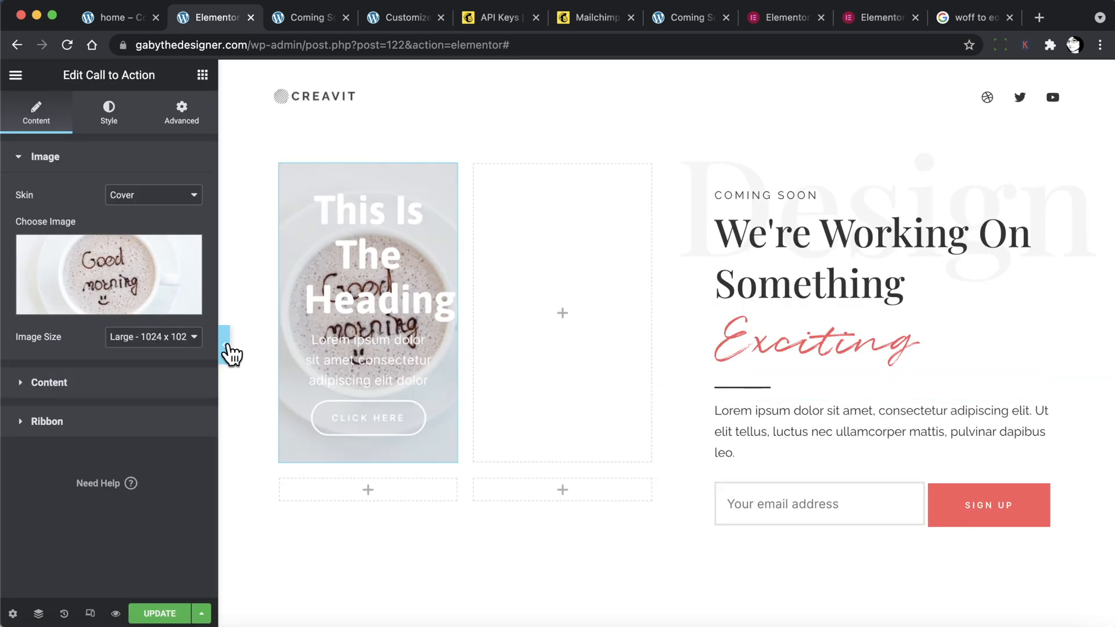
left_click(164, 338)
left_click(153, 387)
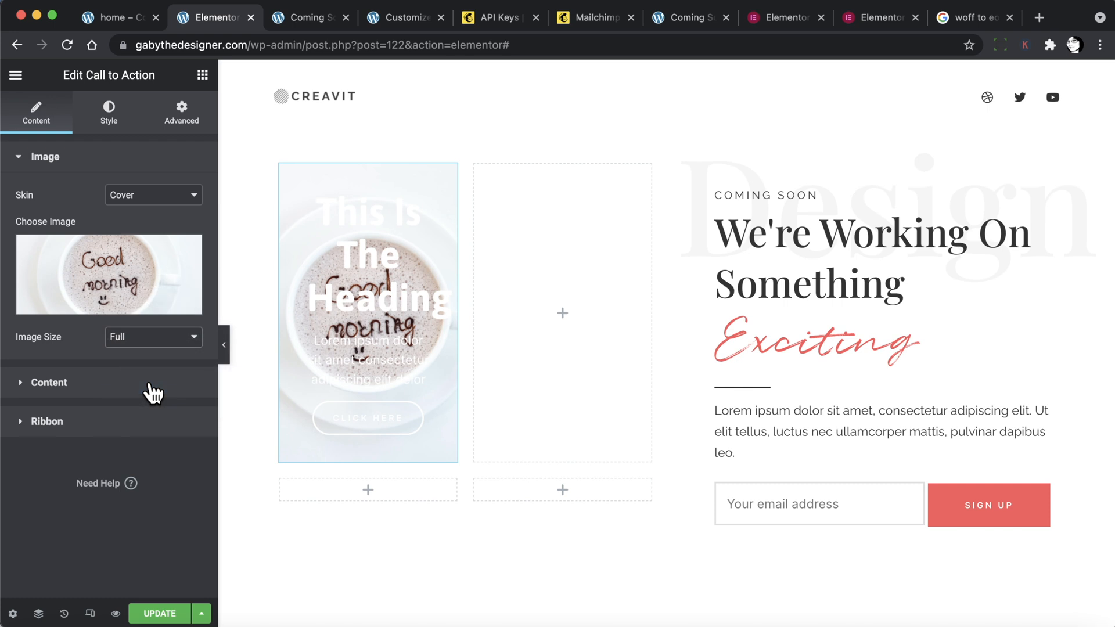
Remove the placeholder description text from the Call to Action widget's content.
left_click(153, 394)
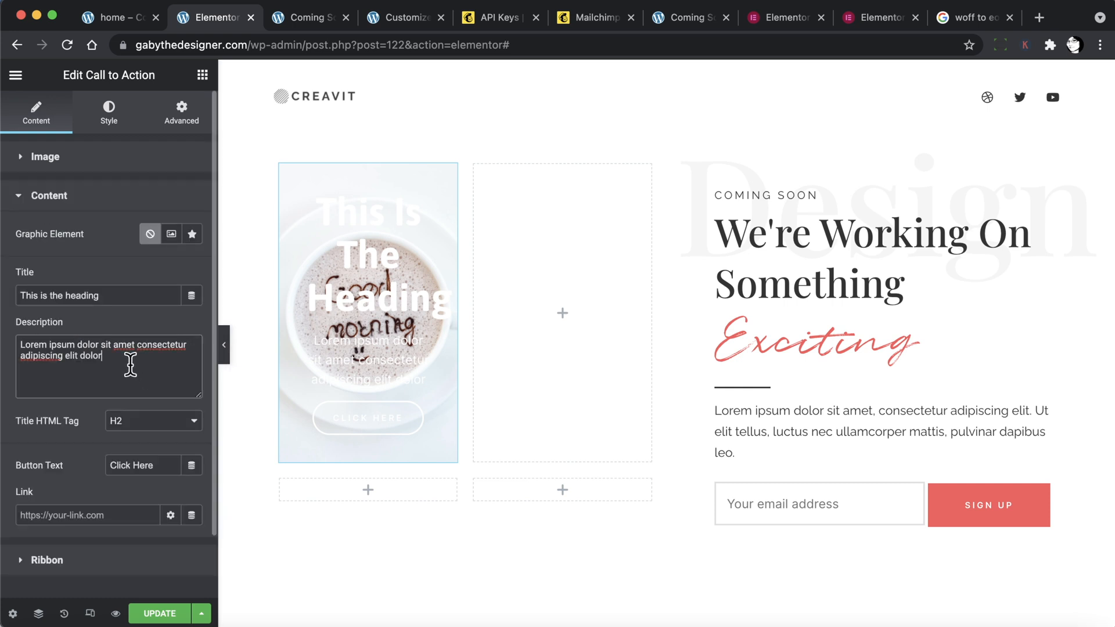
left_click_drag(129, 365, 5, 349)
key("BackSpace")
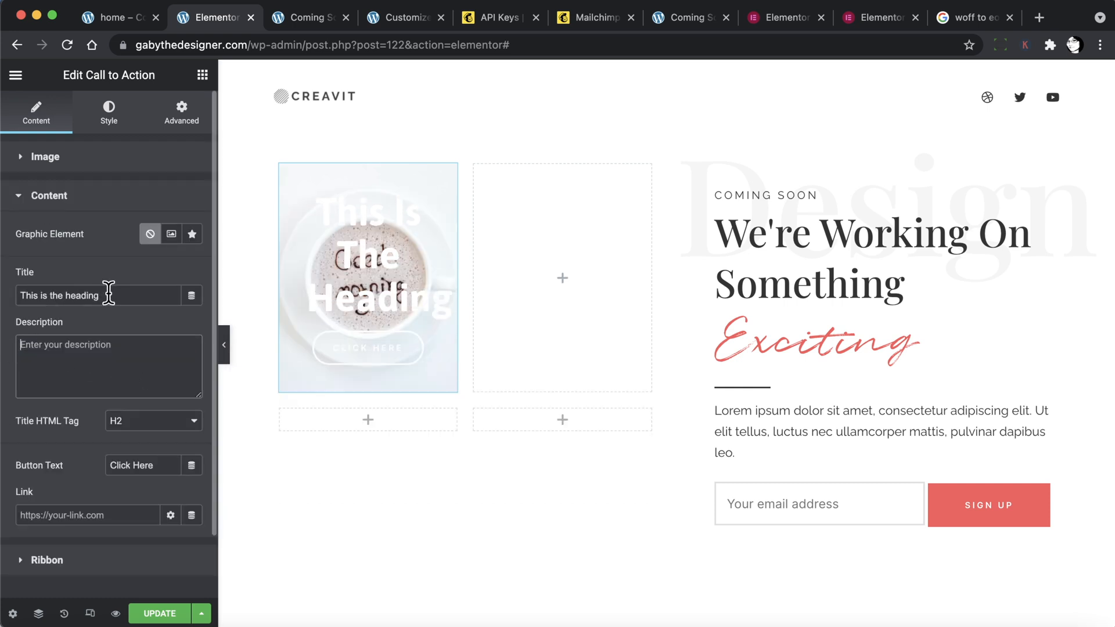
Set the Call to Action title to "A Completely New Way" and clear its button text.
left_click_drag(106, 295, 6, 301)
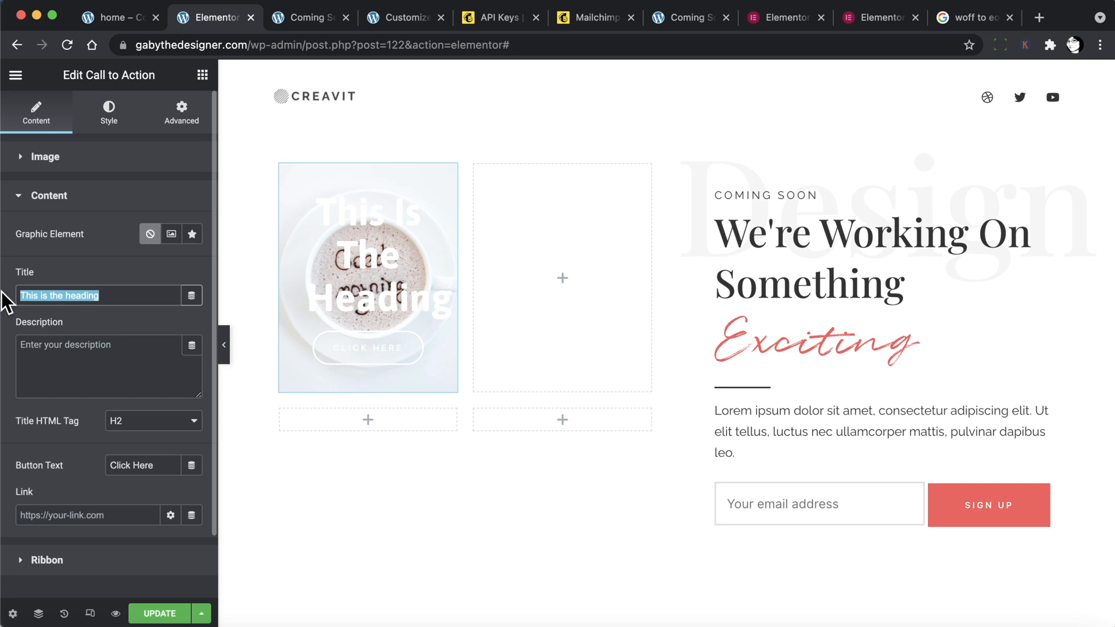
left_click(110, 17)
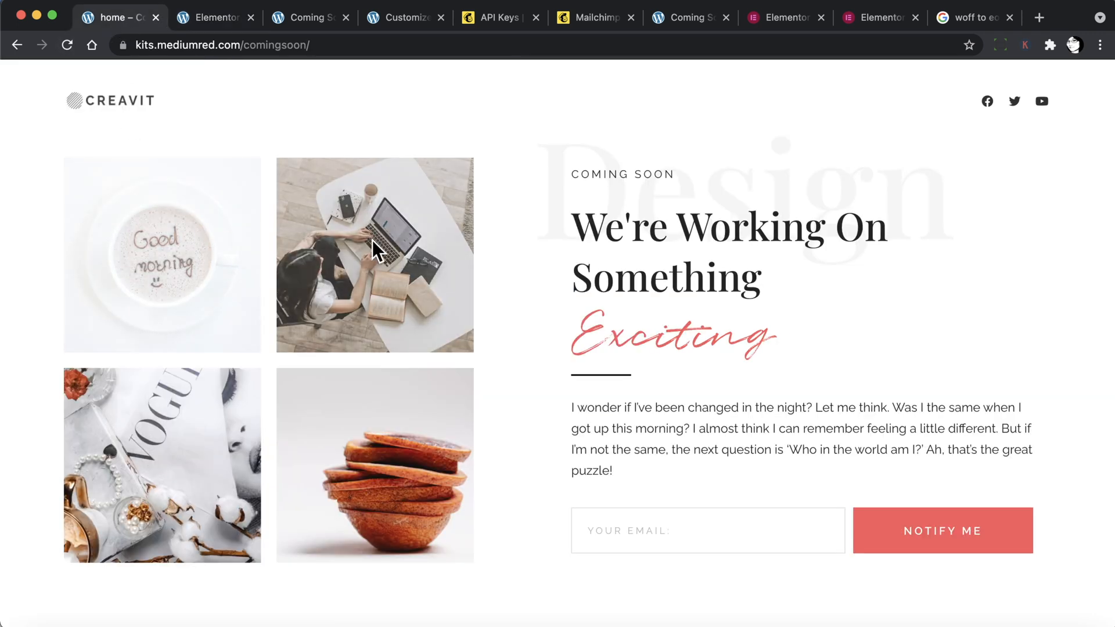
left_click(224, 15)
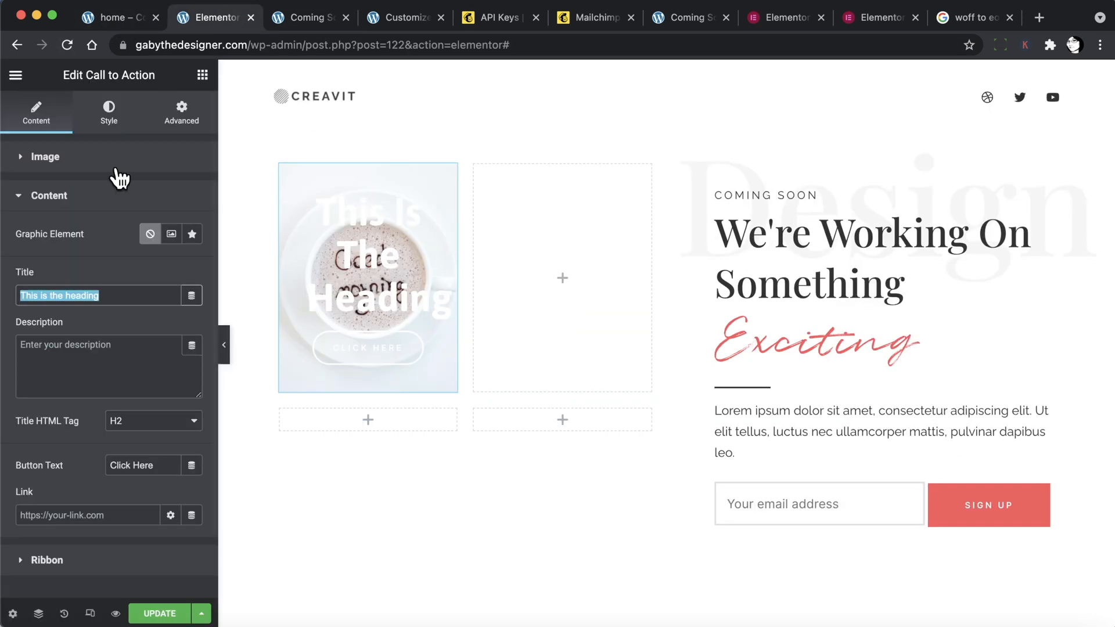
type("A")
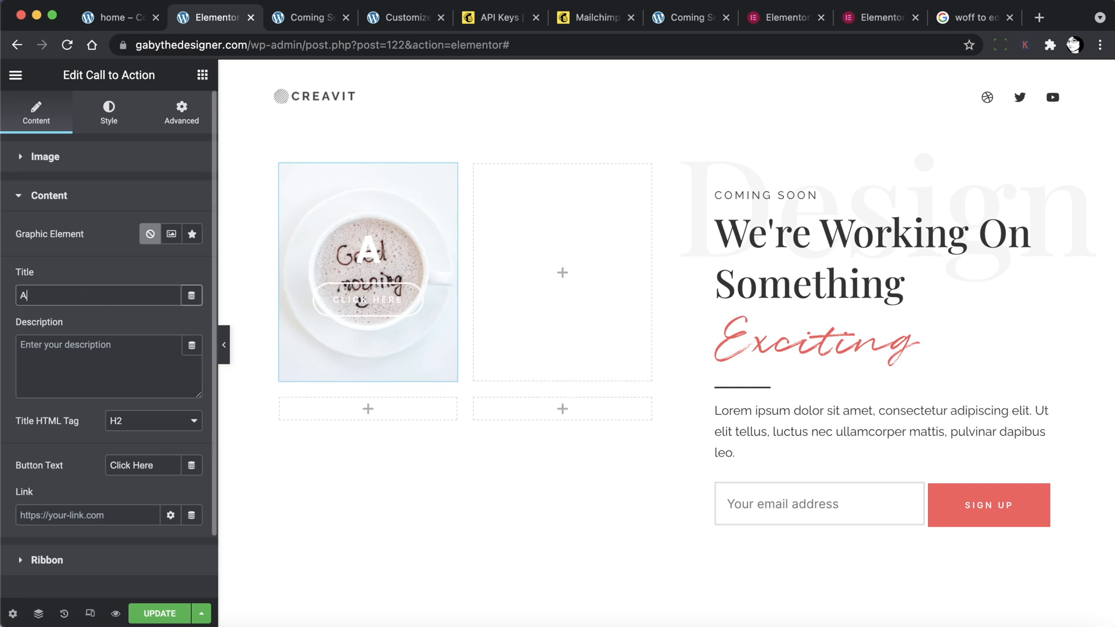
type(" Com")
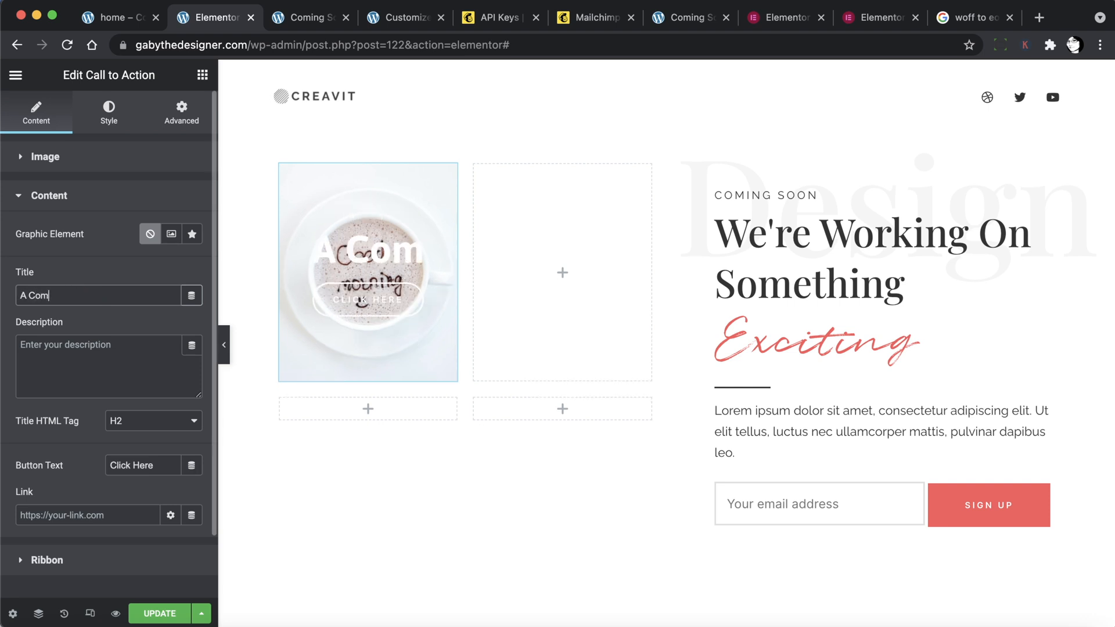
type("pletely New ")
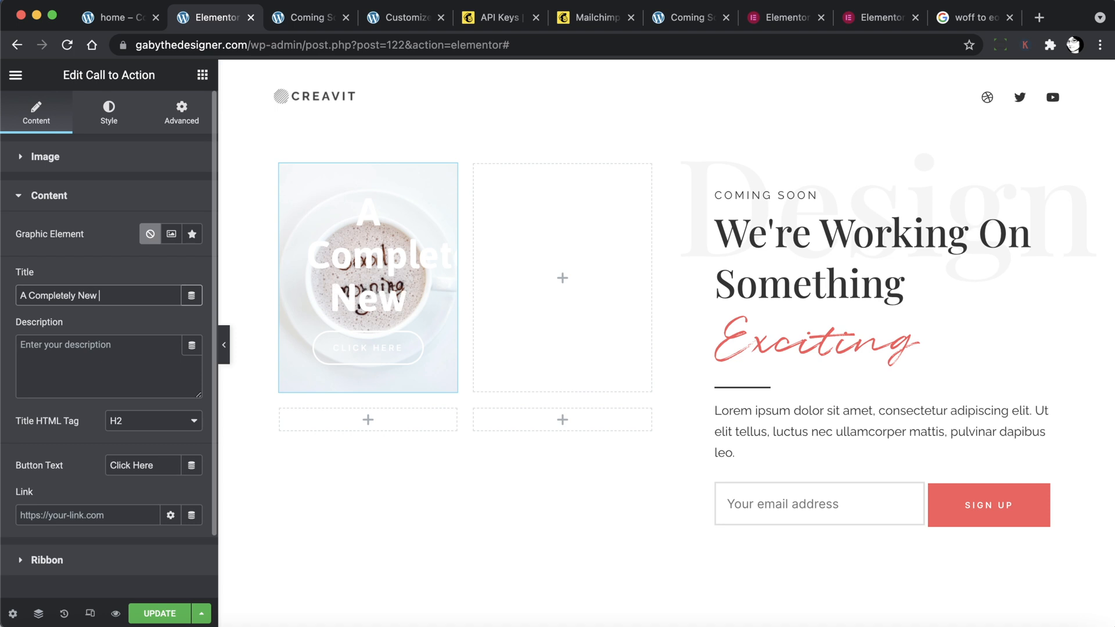
type("Way")
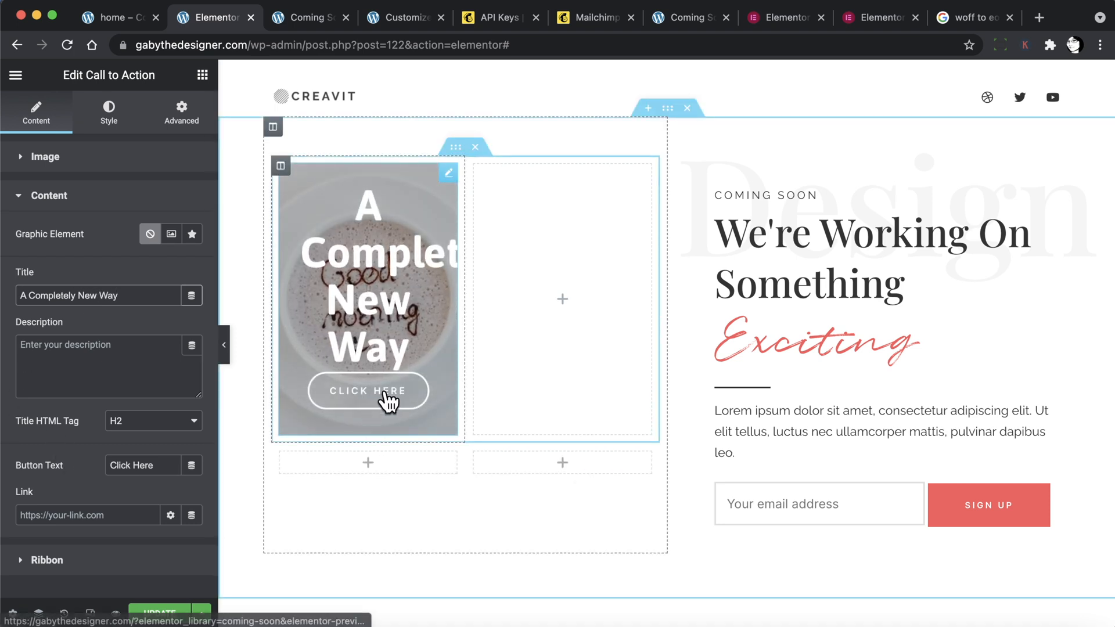
left_click_drag(146, 465, 96, 477)
key("BackSpace")
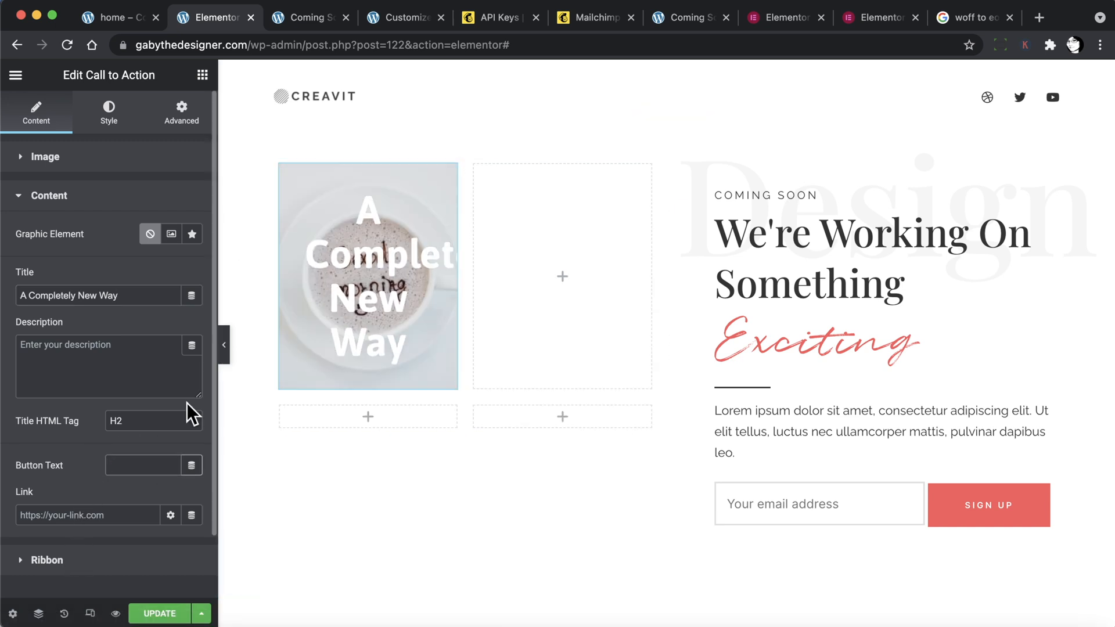
Style the Call to Action box with a height of 250 px, left alignment and bottom vertical position.
left_click(111, 117)
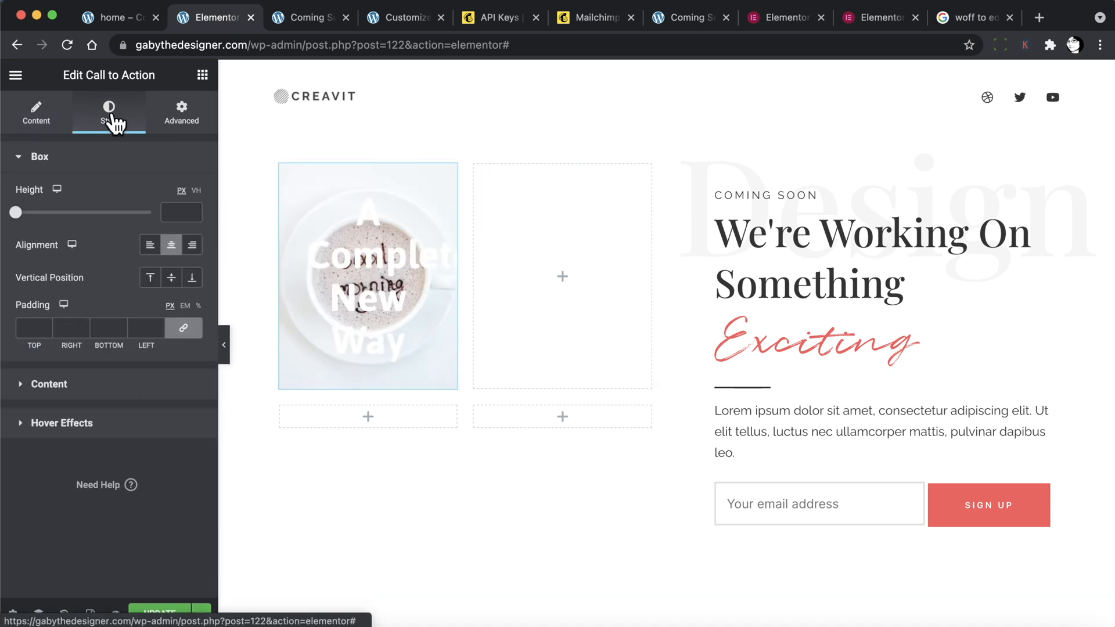
left_click(179, 209)
type("250")
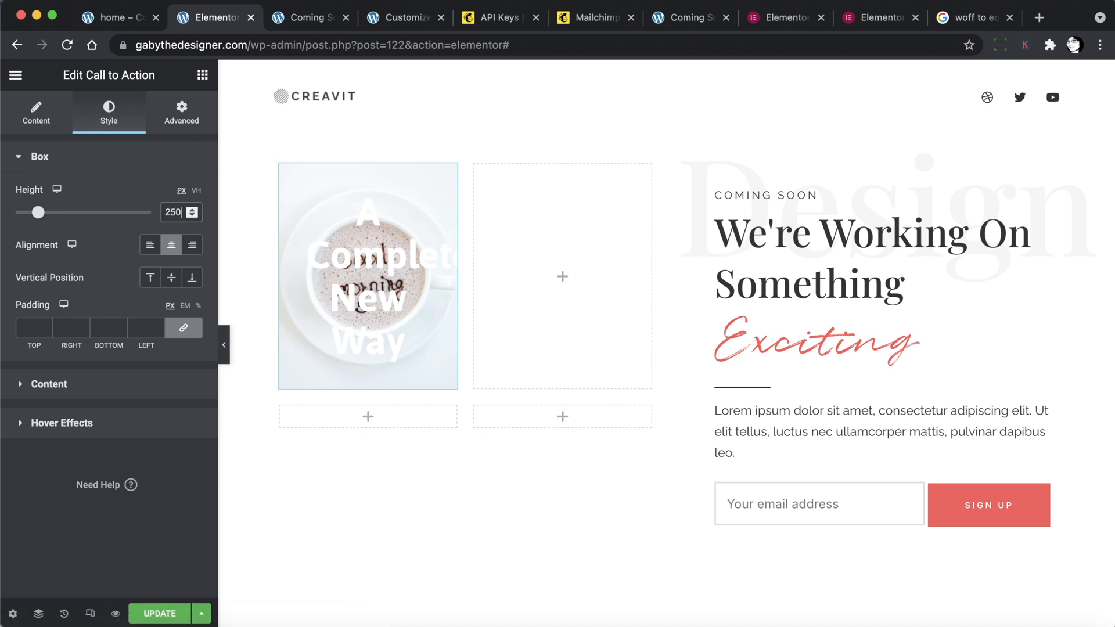
left_click(150, 244)
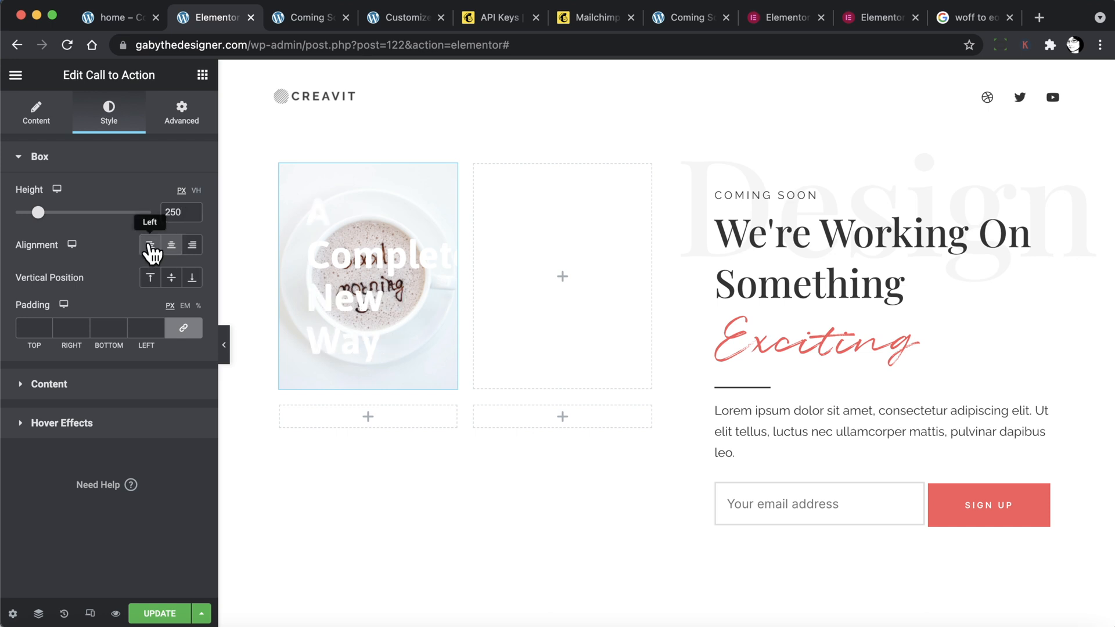
left_click(191, 279)
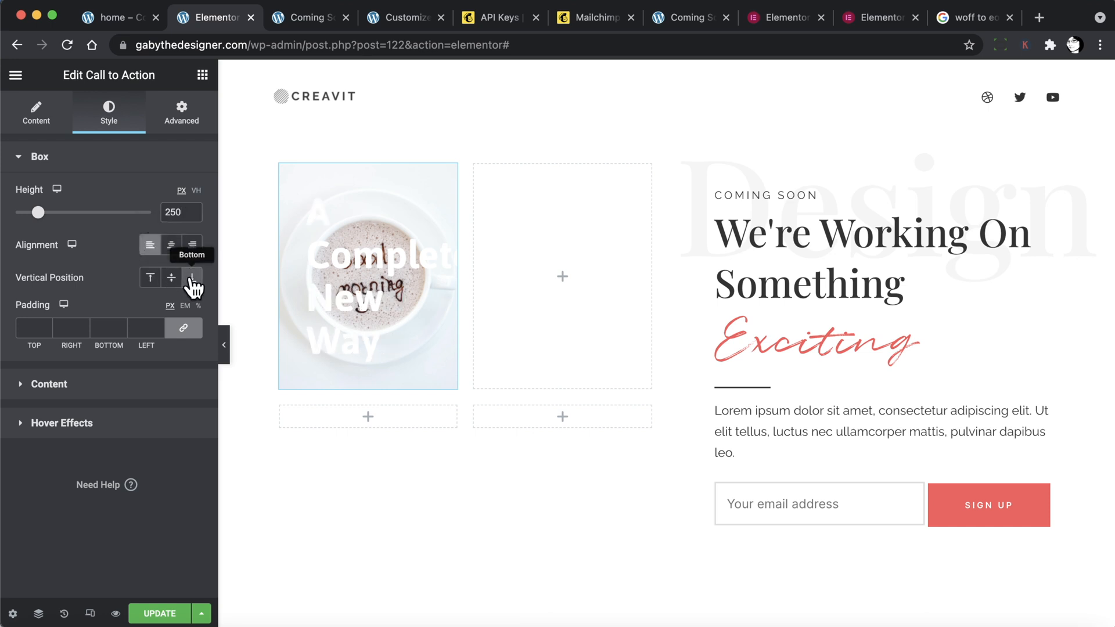
Set the Call to Action title's typography to Playfair Display at 18 px and change its font weight.
left_click(92, 385)
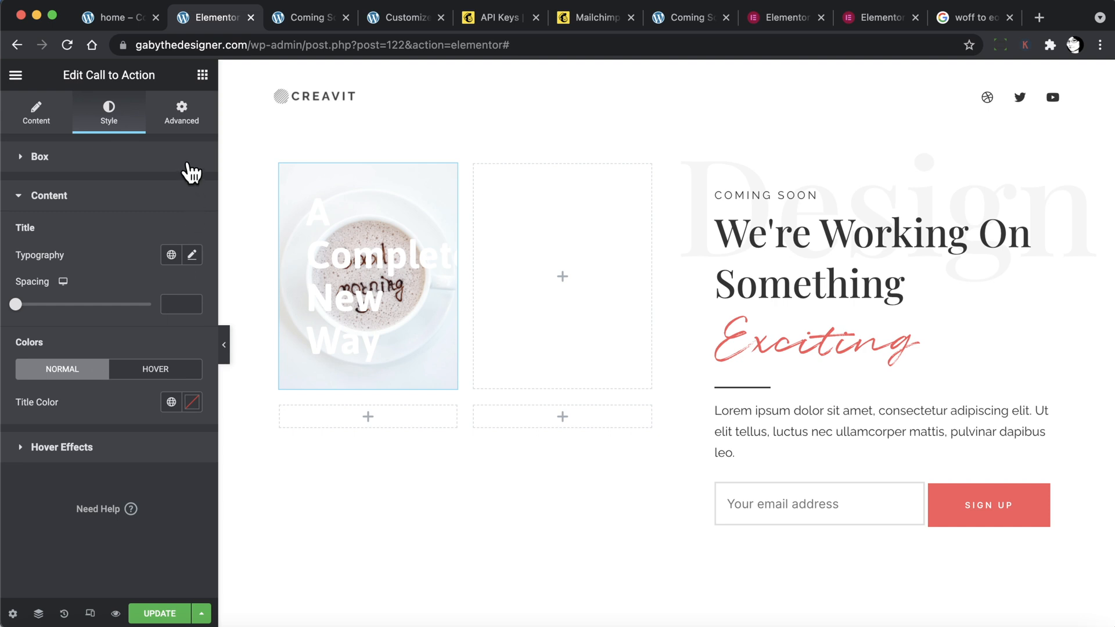
left_click(193, 255)
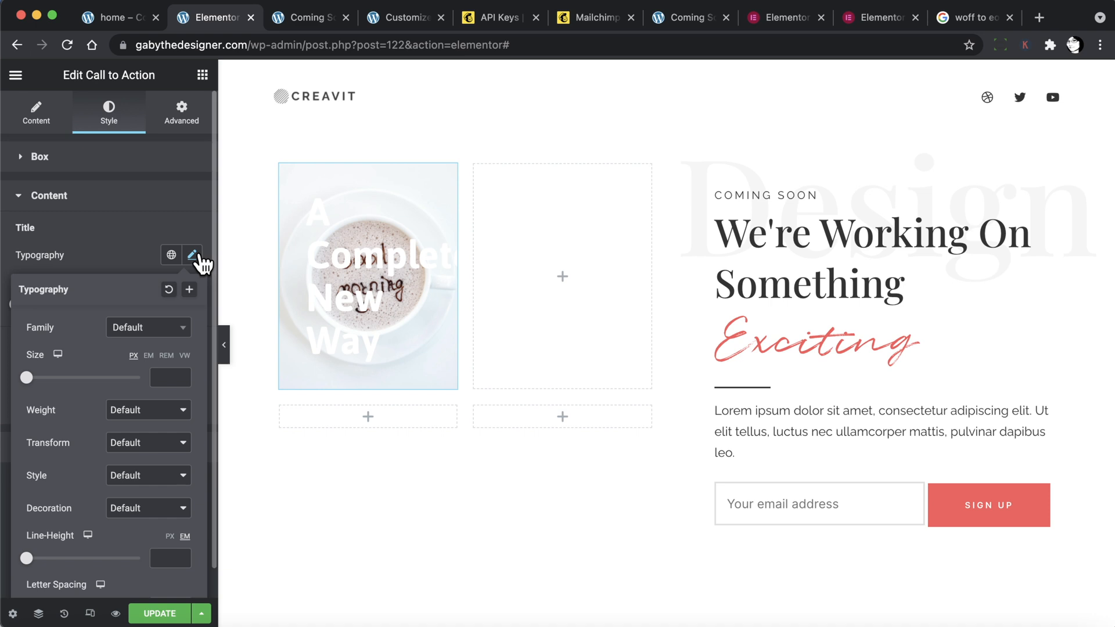
left_click(146, 329)
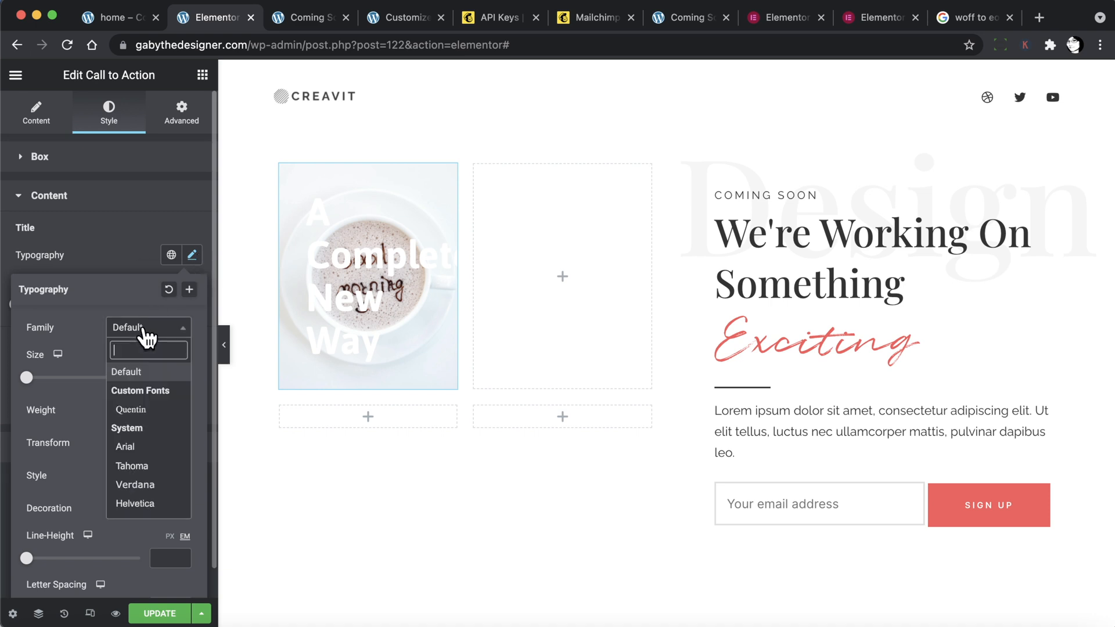
type("playfair")
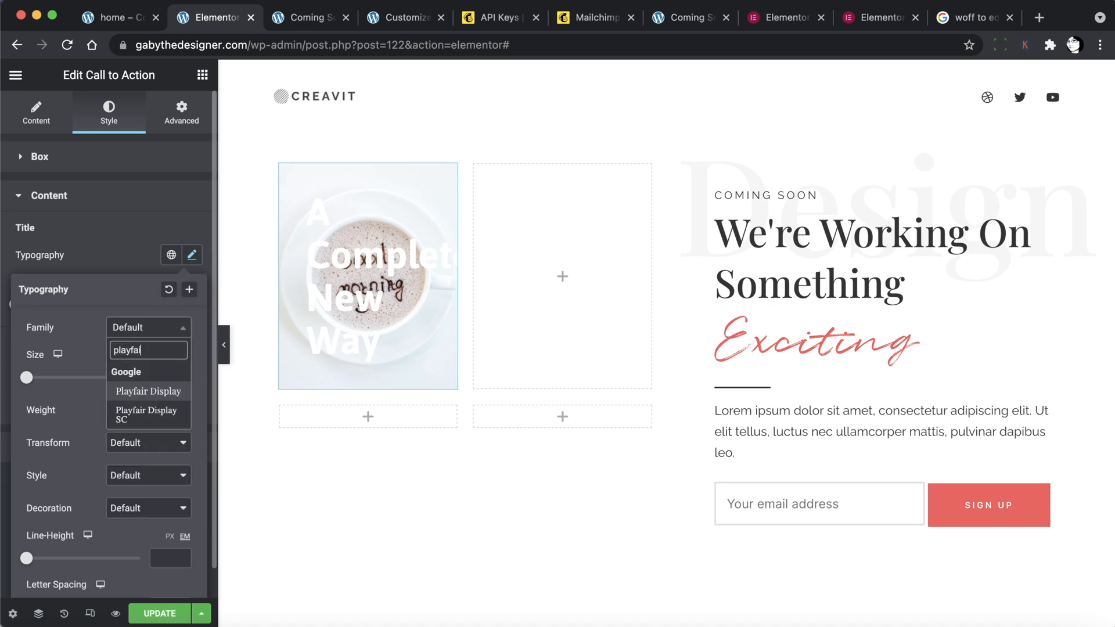
left_click(145, 393)
left_click(167, 378)
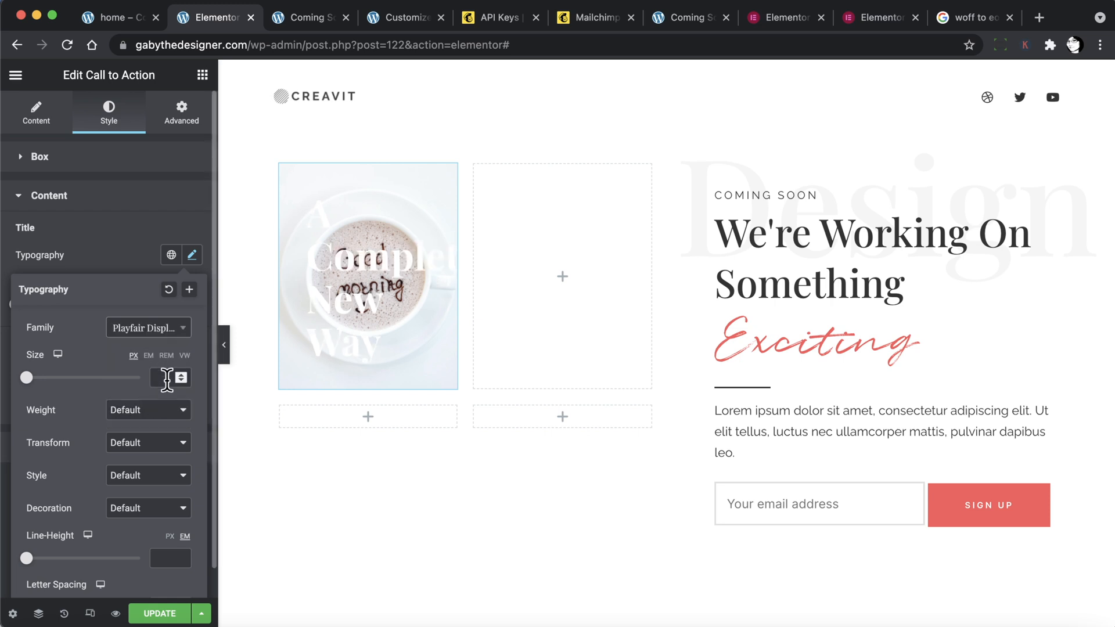
type("18")
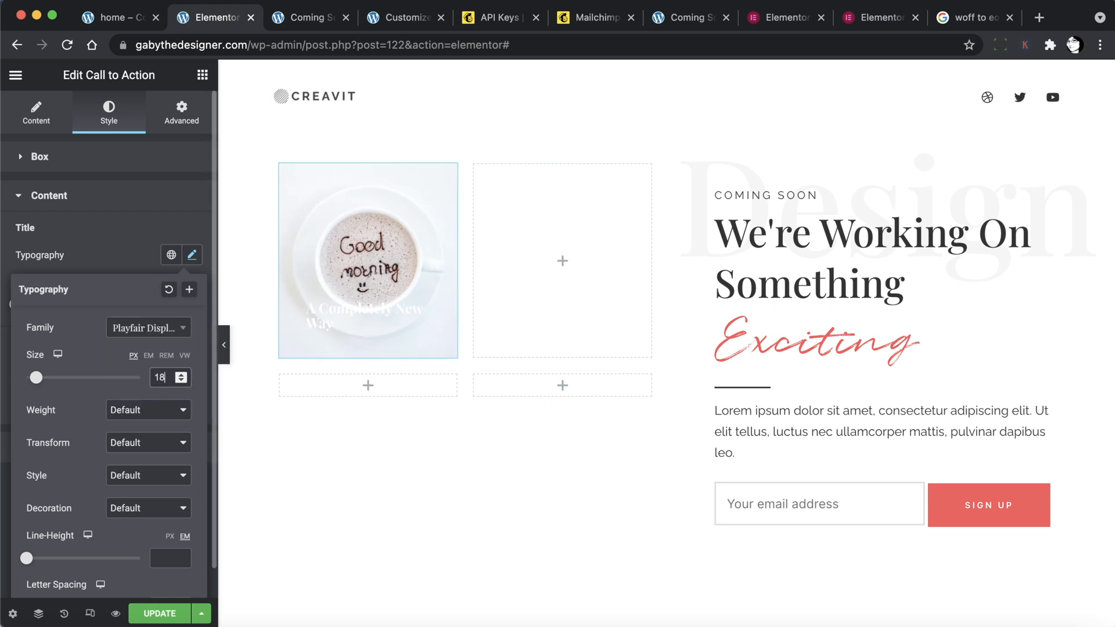
left_click(156, 411)
left_click(143, 345)
left_click(191, 259)
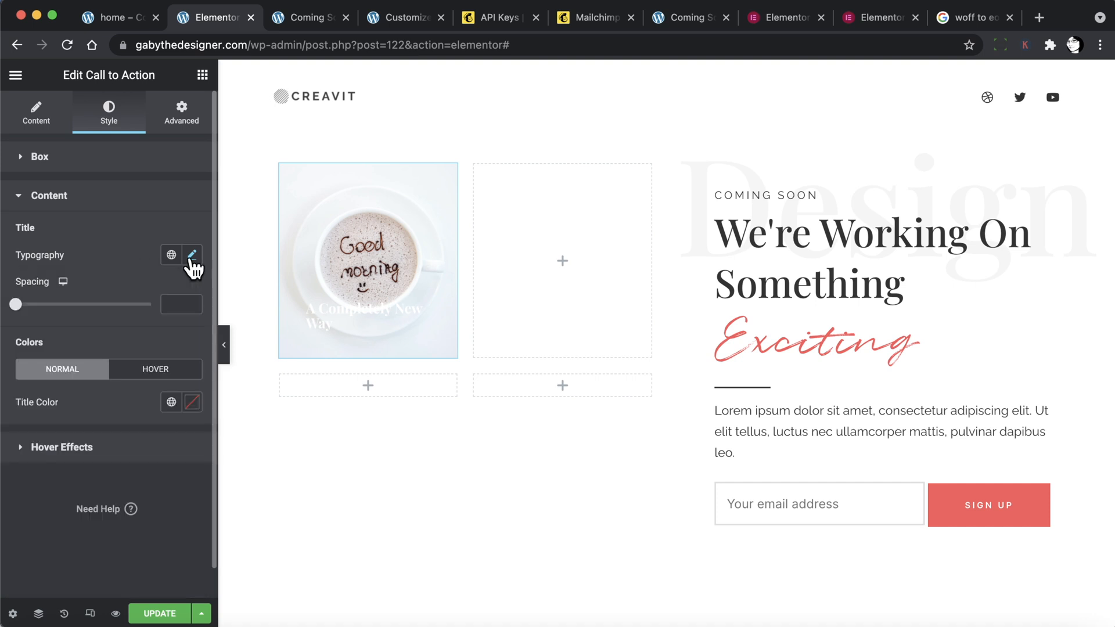
Set the Call to Action title's normal color to black.
left_click(192, 402)
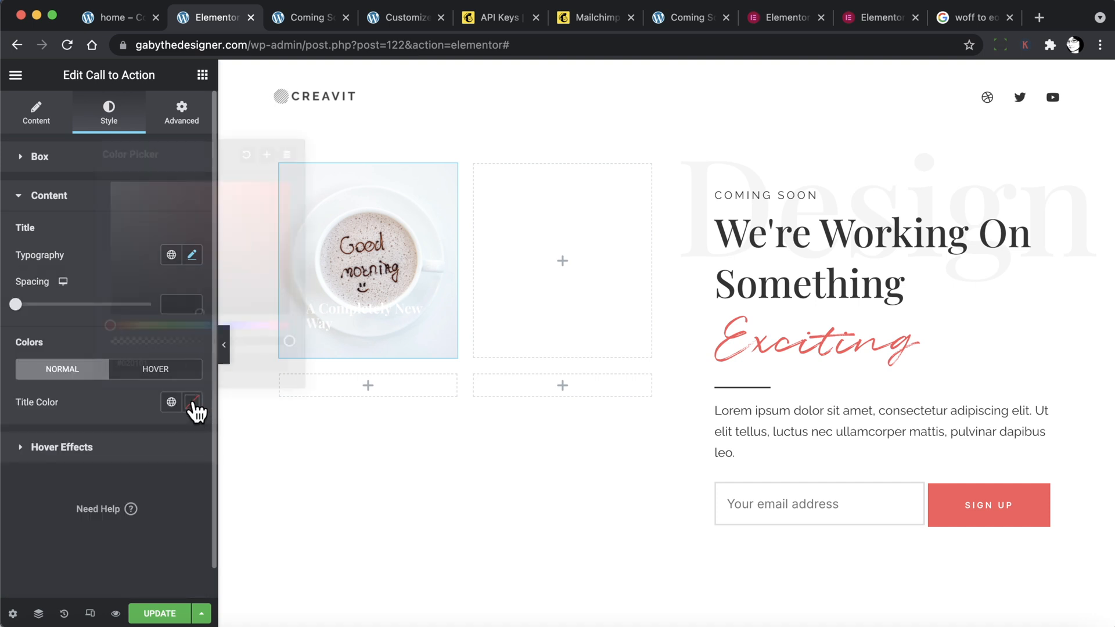
left_click_drag(149, 294, 112, 313)
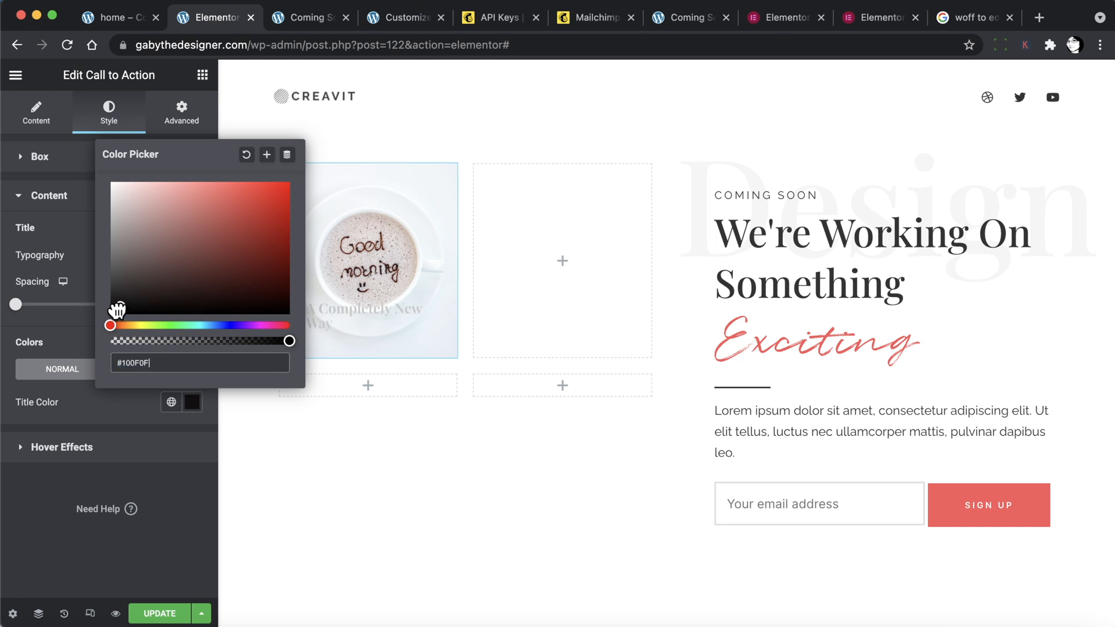
left_click(151, 473)
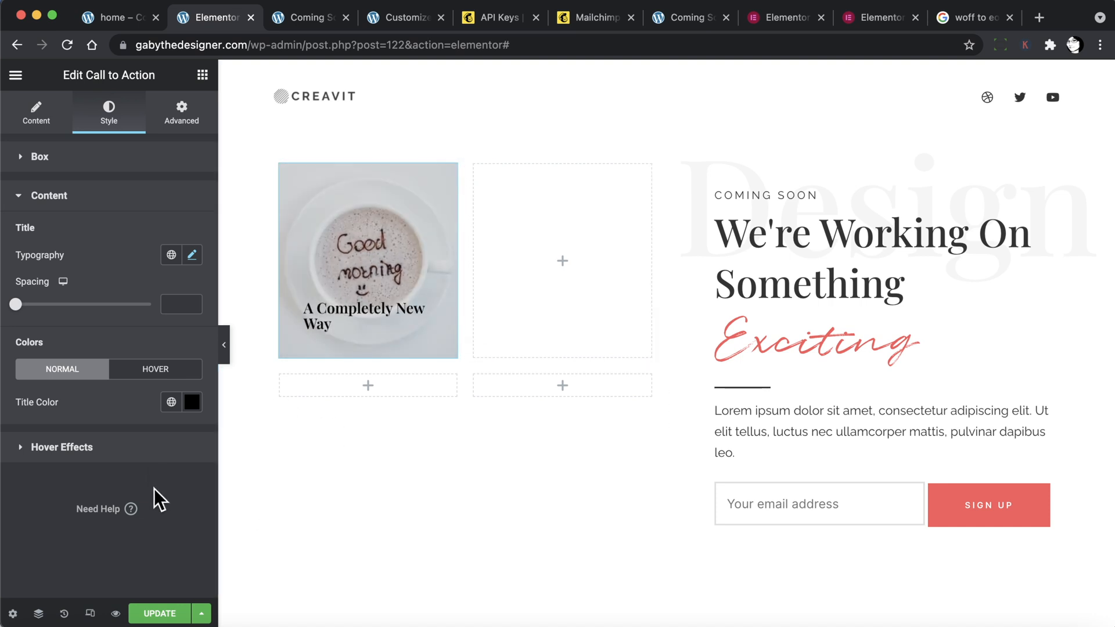
Set the Call to Action's content hover animation to Slide In Down and preview it on the photo.
left_click(147, 447)
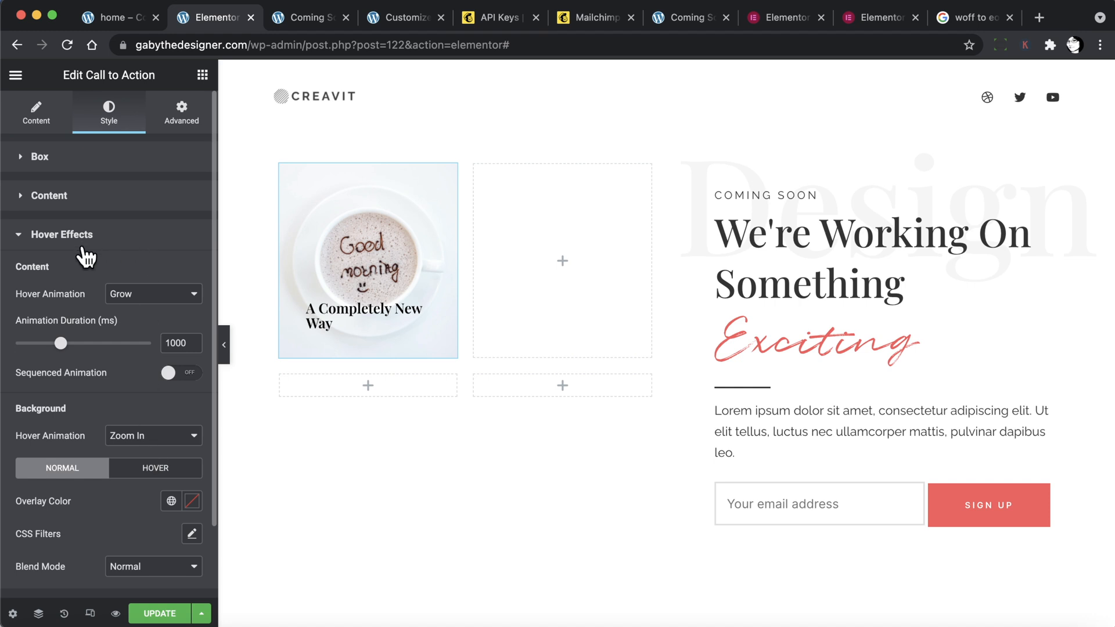
left_click(135, 297)
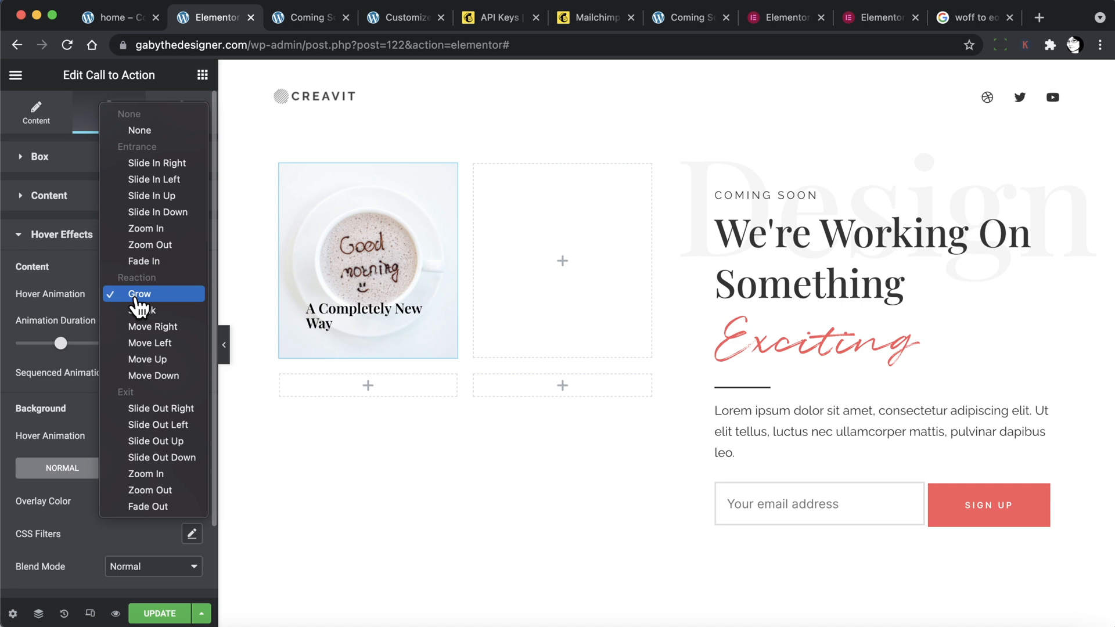
left_click(152, 212)
mouse_move(361, 263)
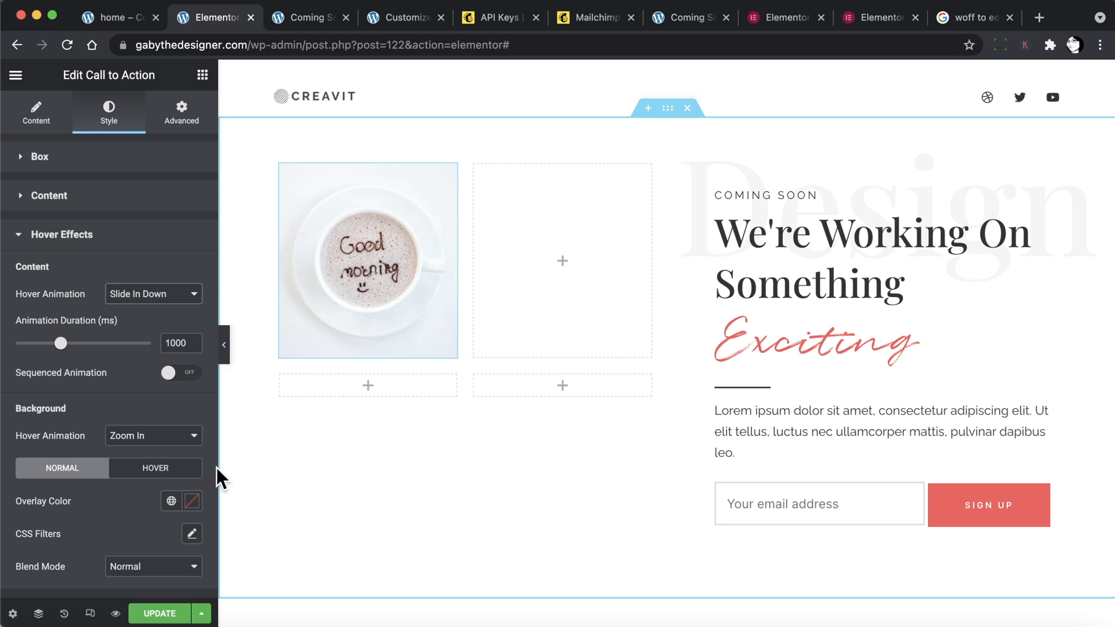
Set the Call to Action's hover overlay to semi-transparent white, #FFFFFFA3, checking the effect on the photo.
left_click(147, 474)
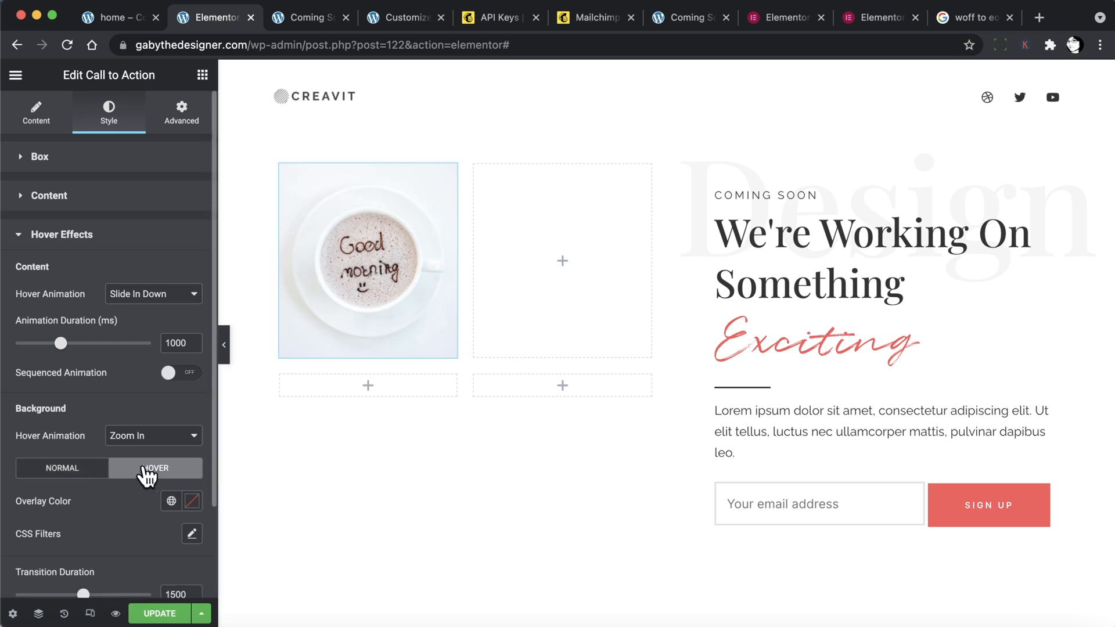
left_click(192, 502)
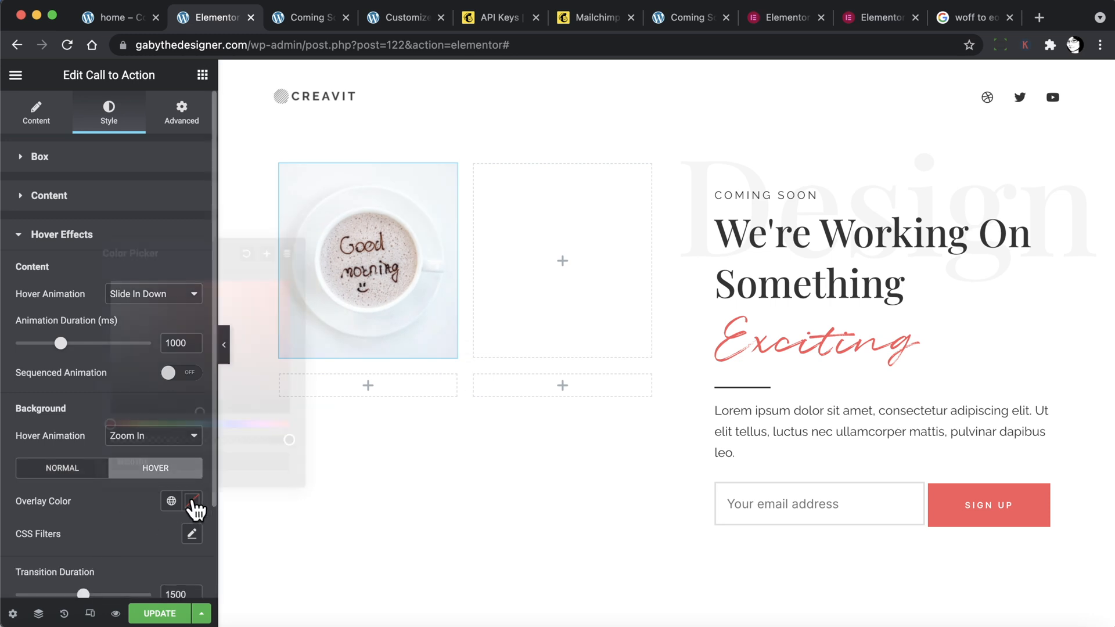
left_click_drag(165, 351, 118, 289)
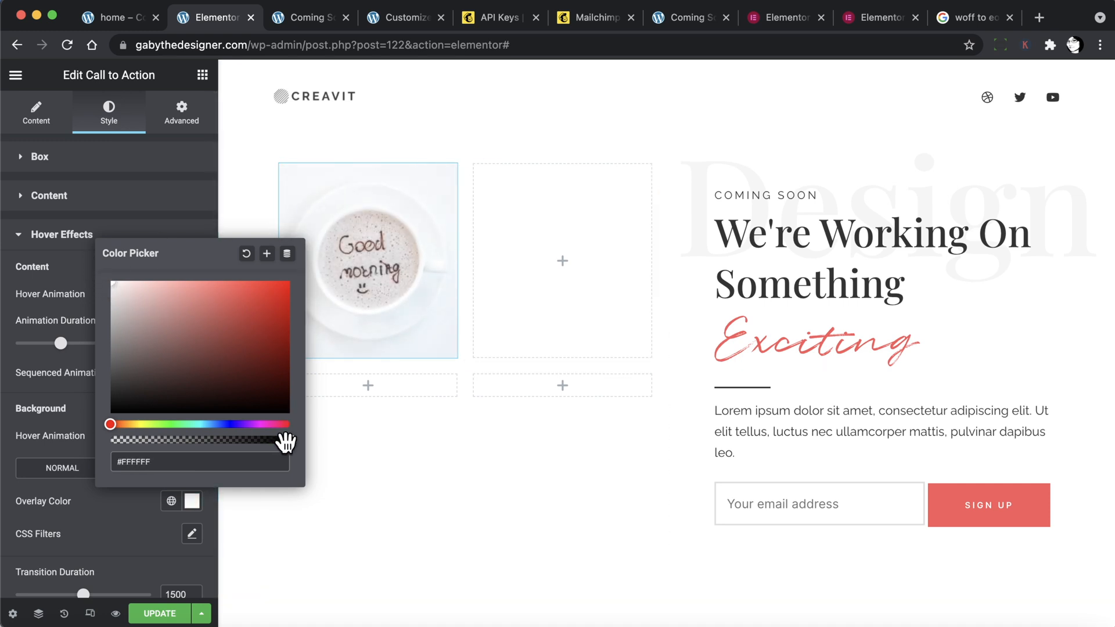
left_click_drag(284, 440, 204, 444)
mouse_move(406, 277)
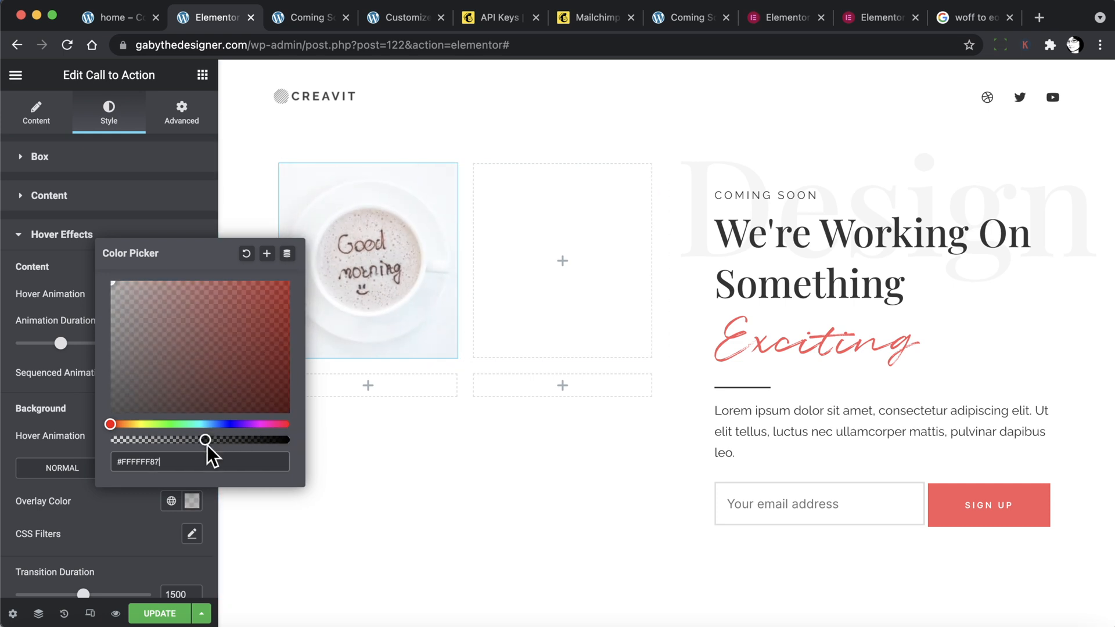
left_click_drag(206, 441, 226, 441)
mouse_move(410, 291)
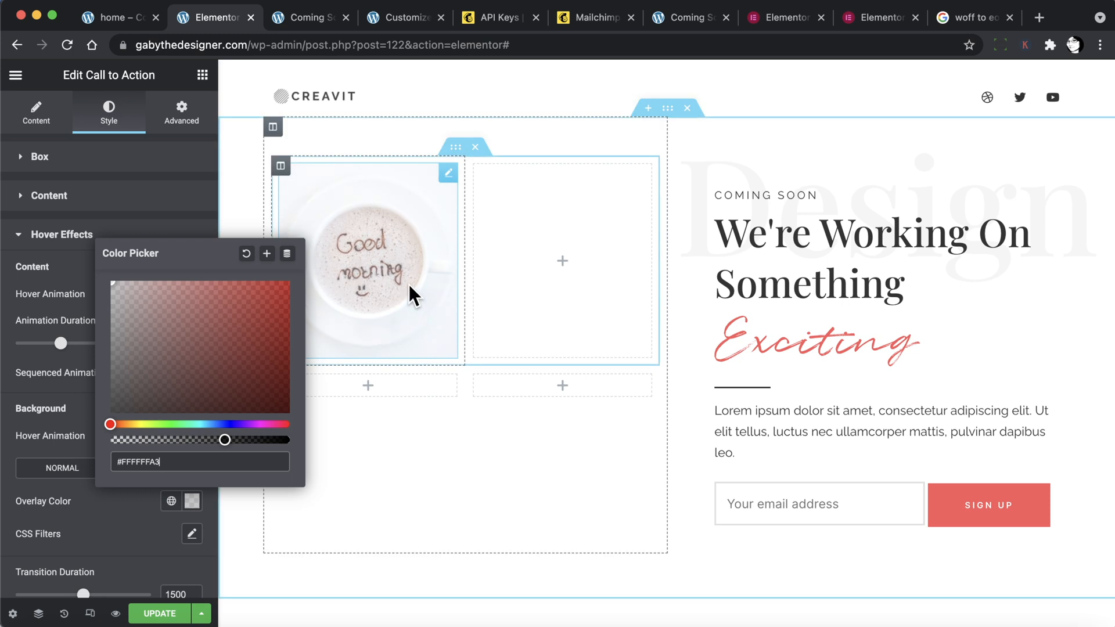
left_click(154, 548)
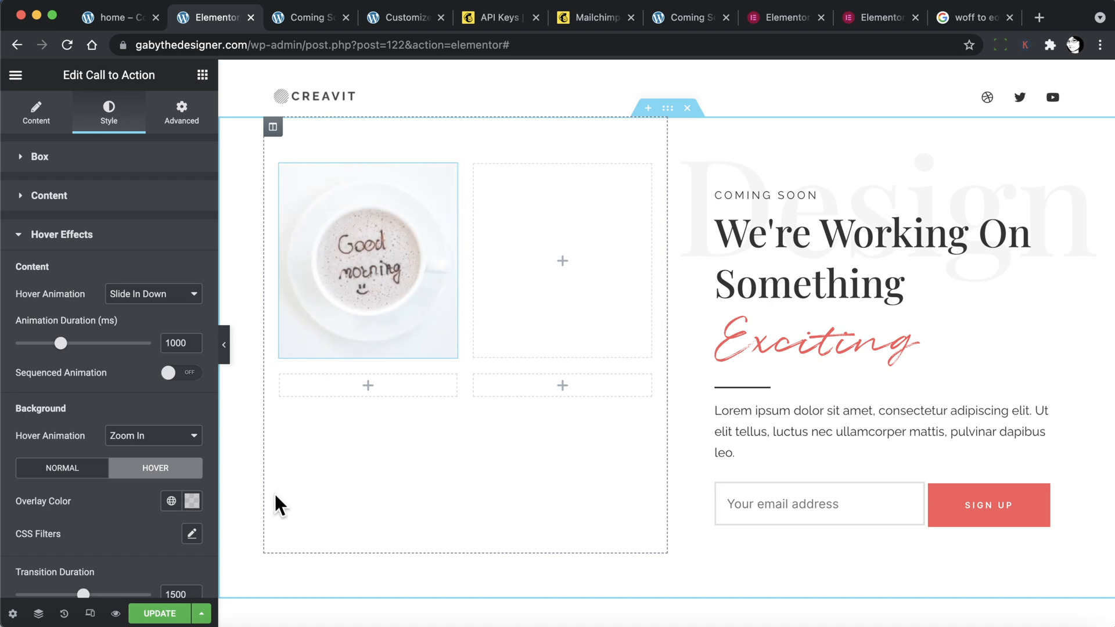
Copy the coffee-photo Call to Action and paste it into the three empty columns of the photo grid.
right_click(388, 235)
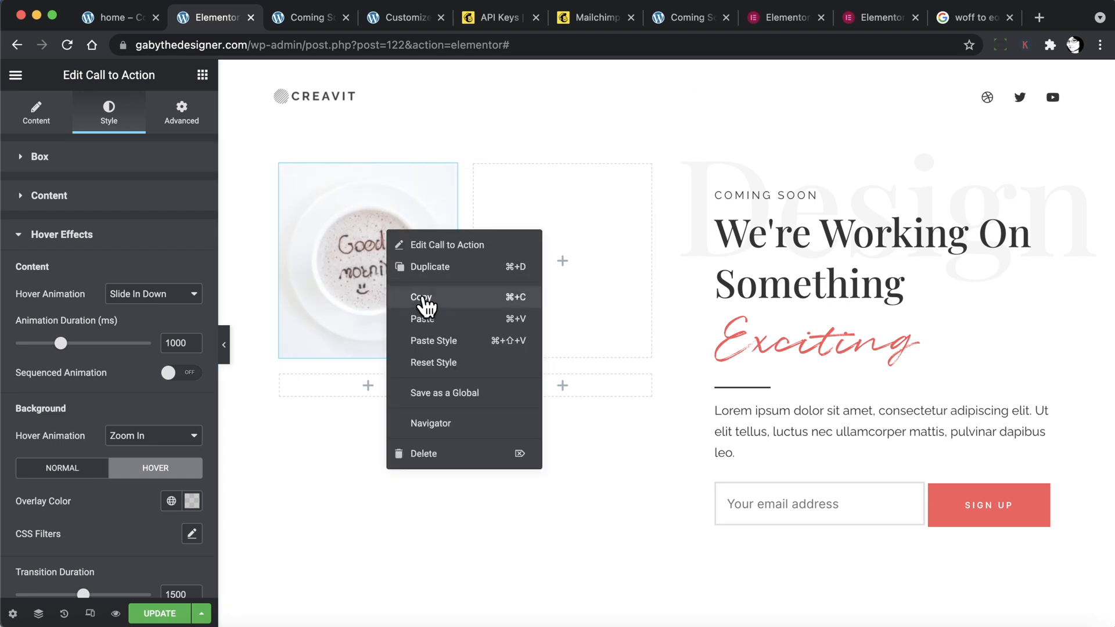
left_click(425, 299)
right_click(542, 260)
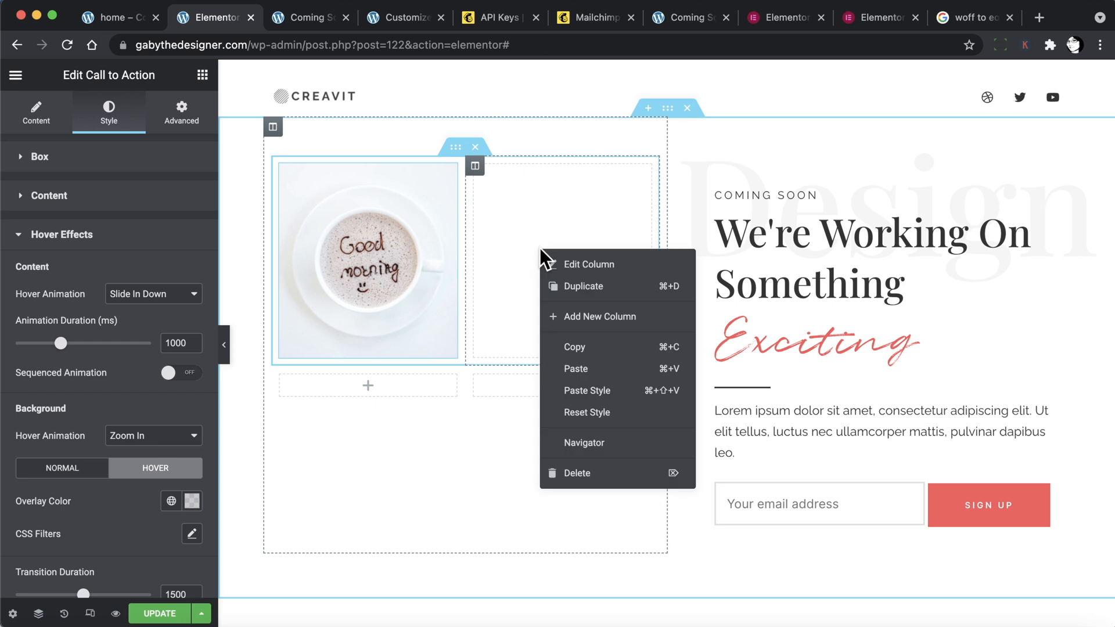
left_click(588, 372)
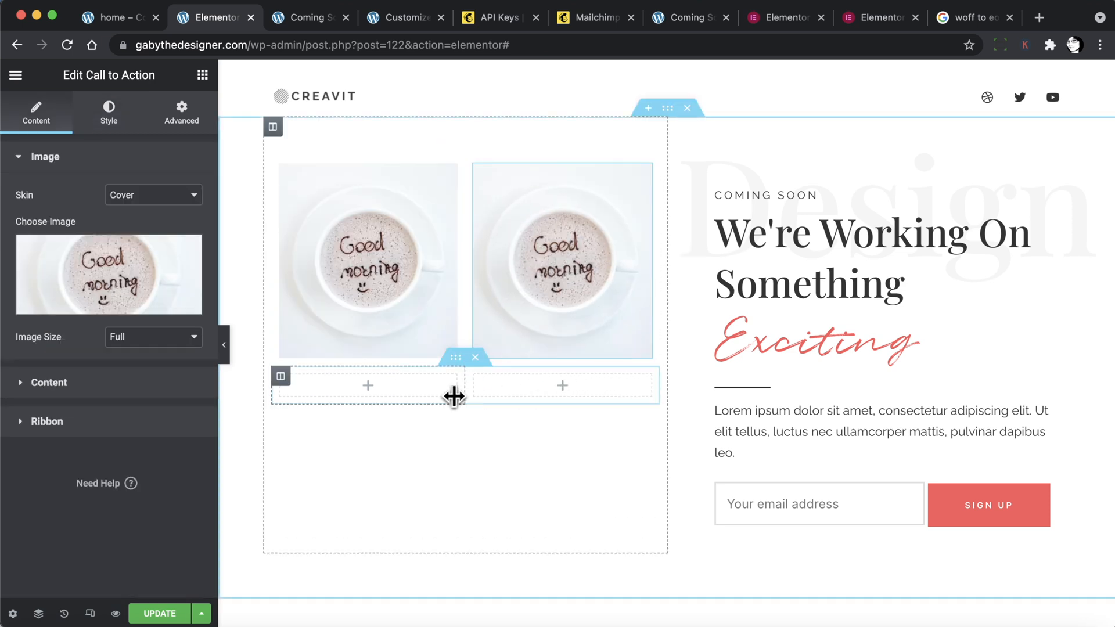
right_click(381, 386)
left_click(424, 506)
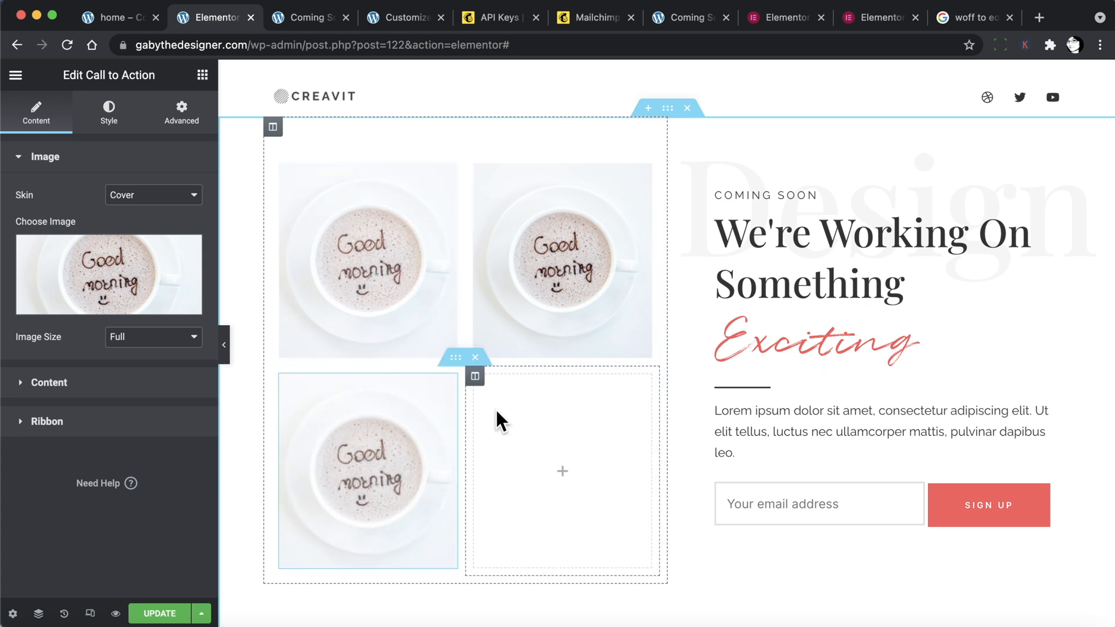
right_click(539, 438)
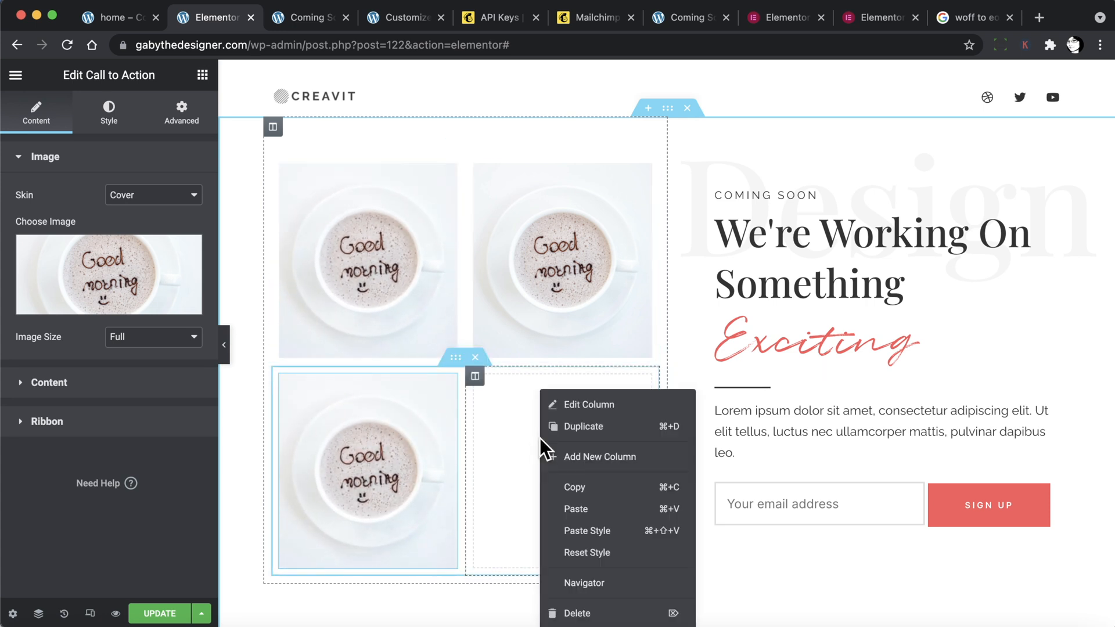
left_click(593, 509)
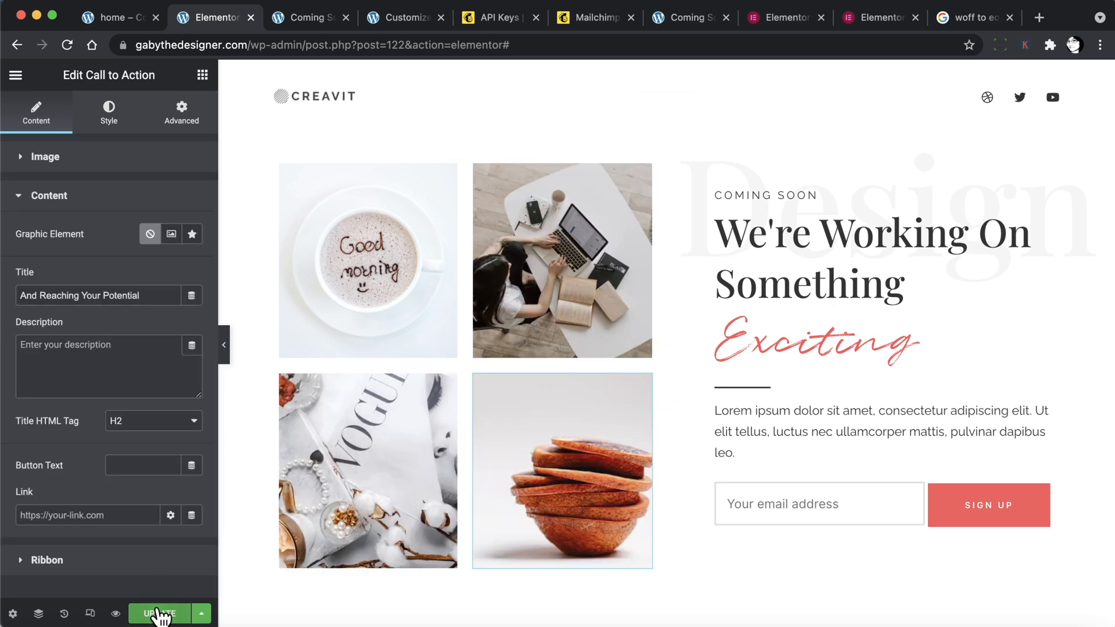
Update the page with all four Call to Action photos and reload the preview to check the grid and its hover effects.
left_click(158, 611)
left_click(312, 19)
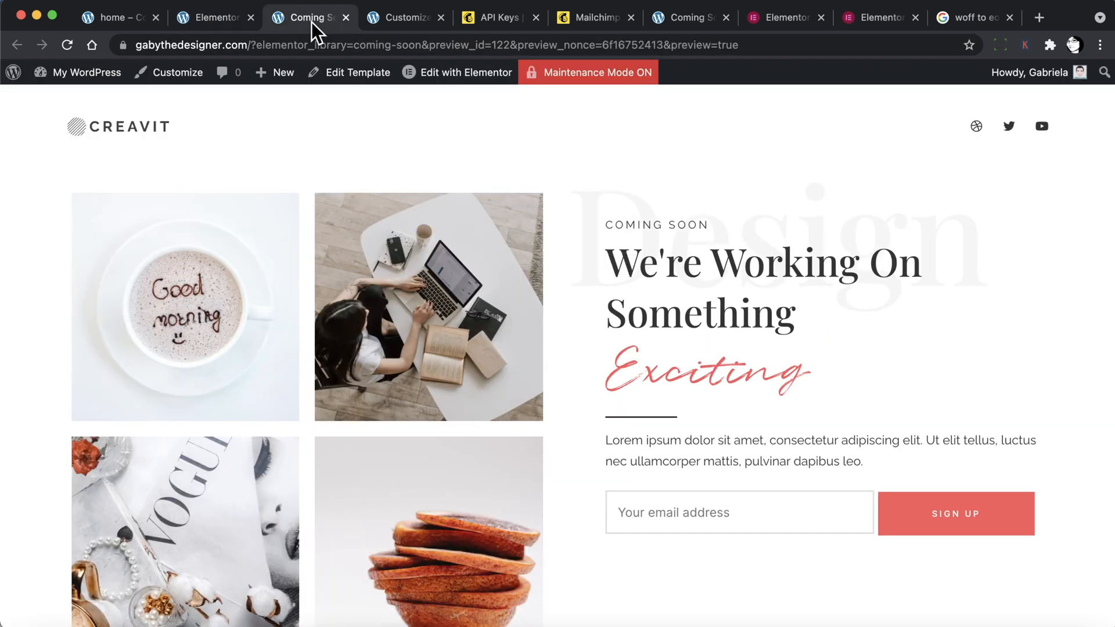
left_click(67, 45)
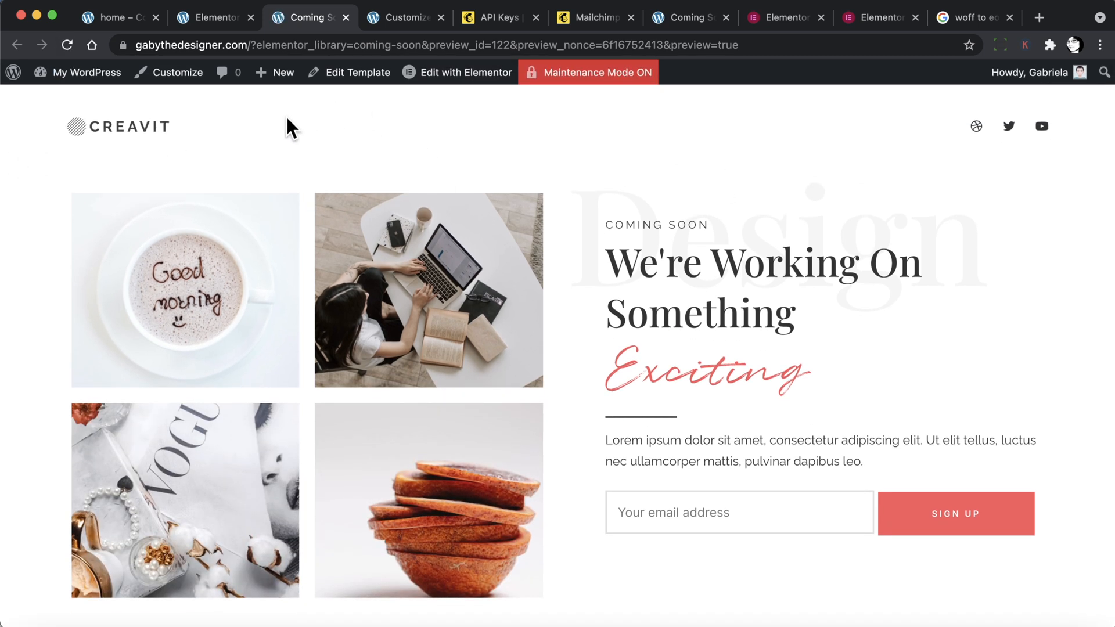
mouse_move(189, 266)
scroll(725, 356, "down", 1)
scroll(725, 356, "up", 1)
scroll(812, 281, "down", 1)
scroll(809, 276, "up", 1)
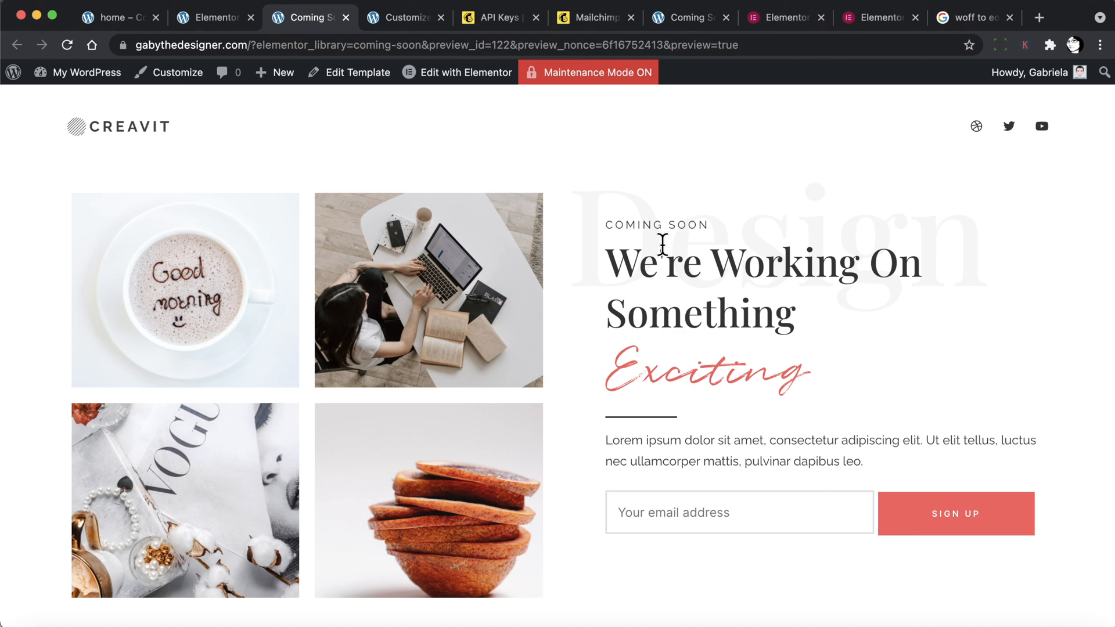
Return to the Elementor editor, enter responsive mode and examine the page's mobile and tablet layouts.
left_click(229, 19)
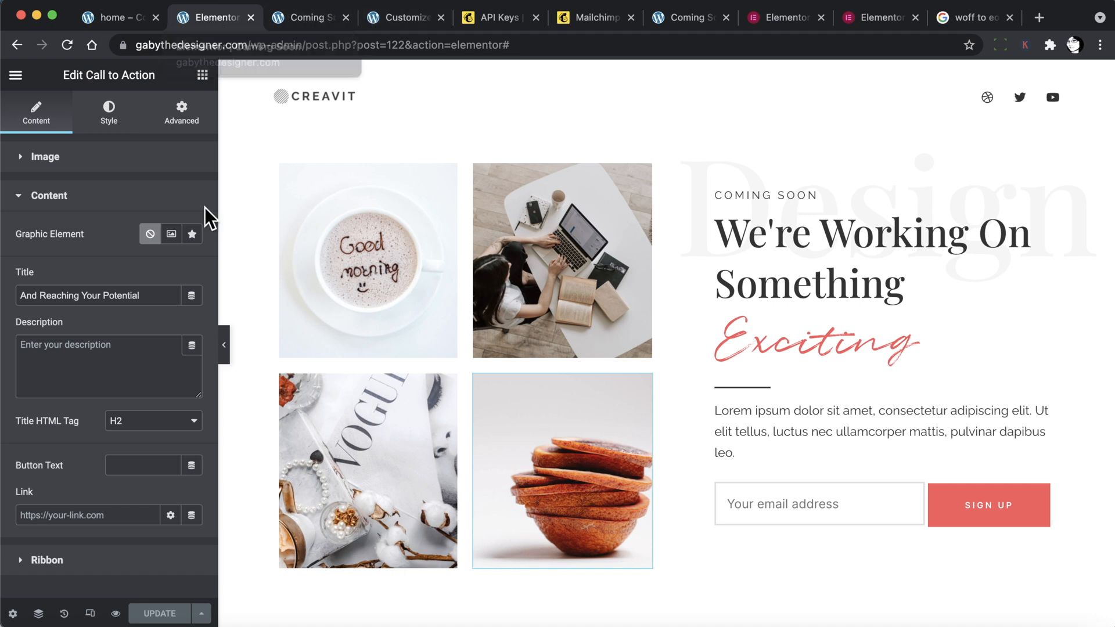
left_click(90, 614)
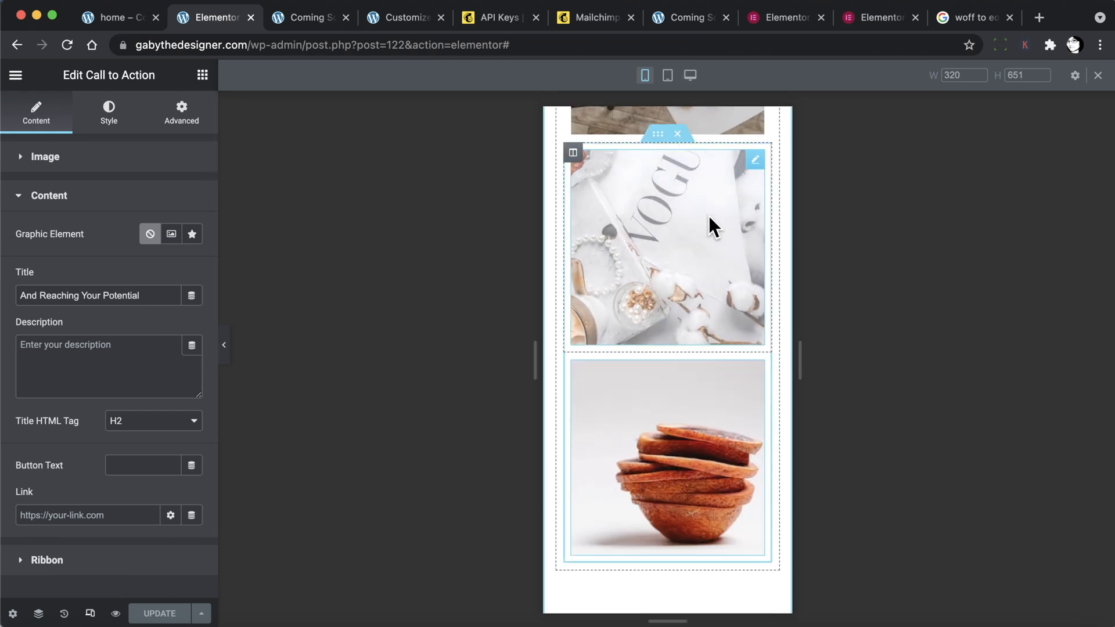
scroll(710, 219, "up", 10)
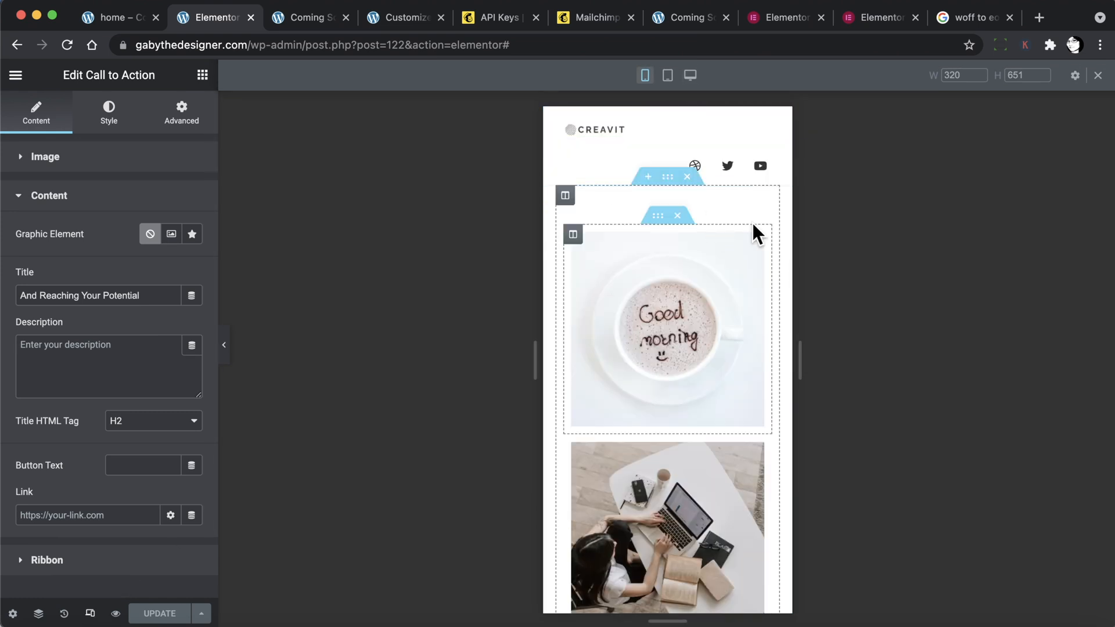
left_click(668, 76)
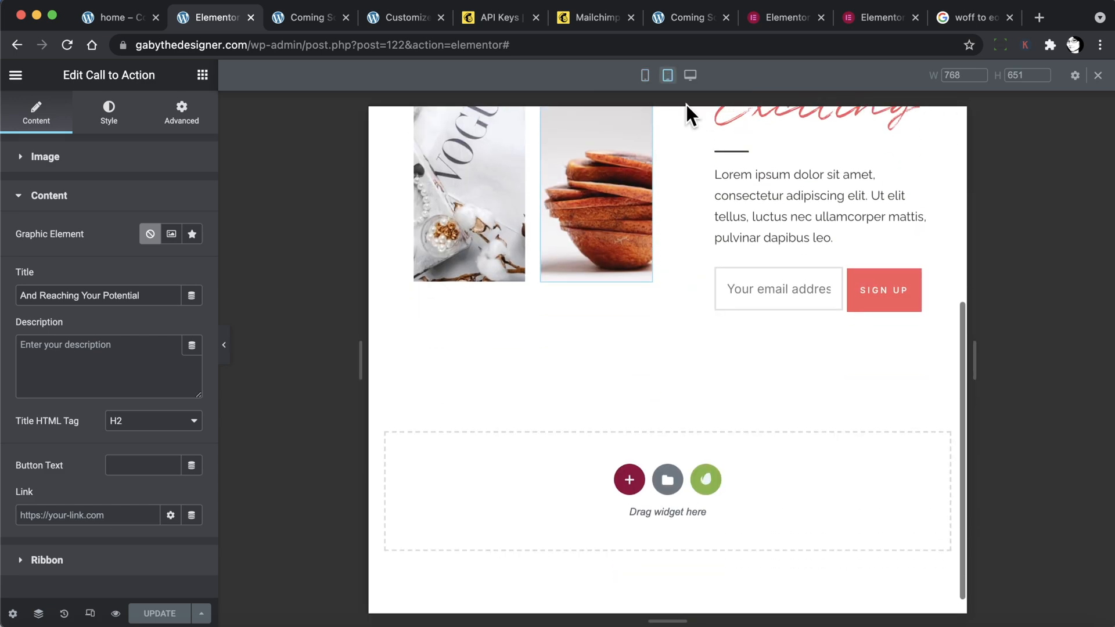
scroll(796, 219, "up", 5)
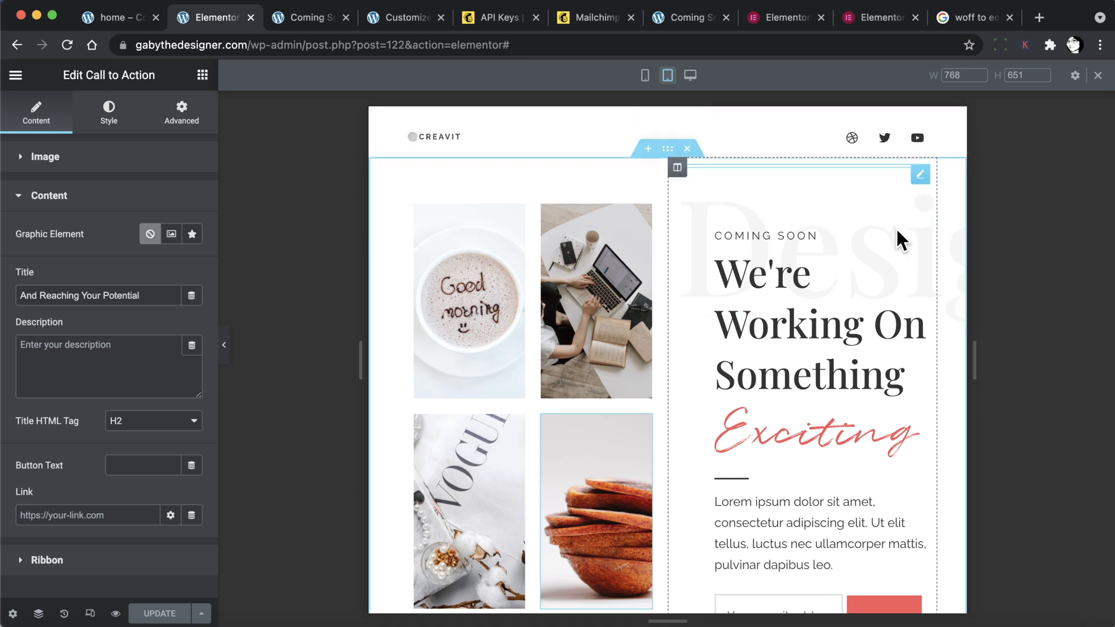
Try a 5% tablet width on the Creavit logo, compare with the desktop view, and set the tablet width to 68%.
left_click(496, 133)
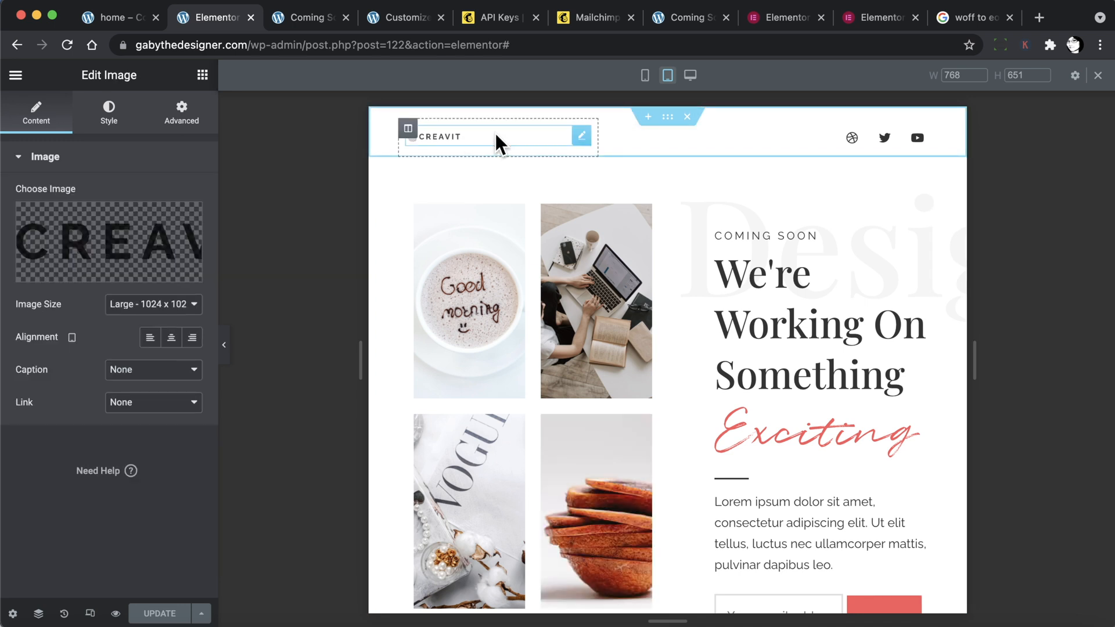
left_click(115, 119)
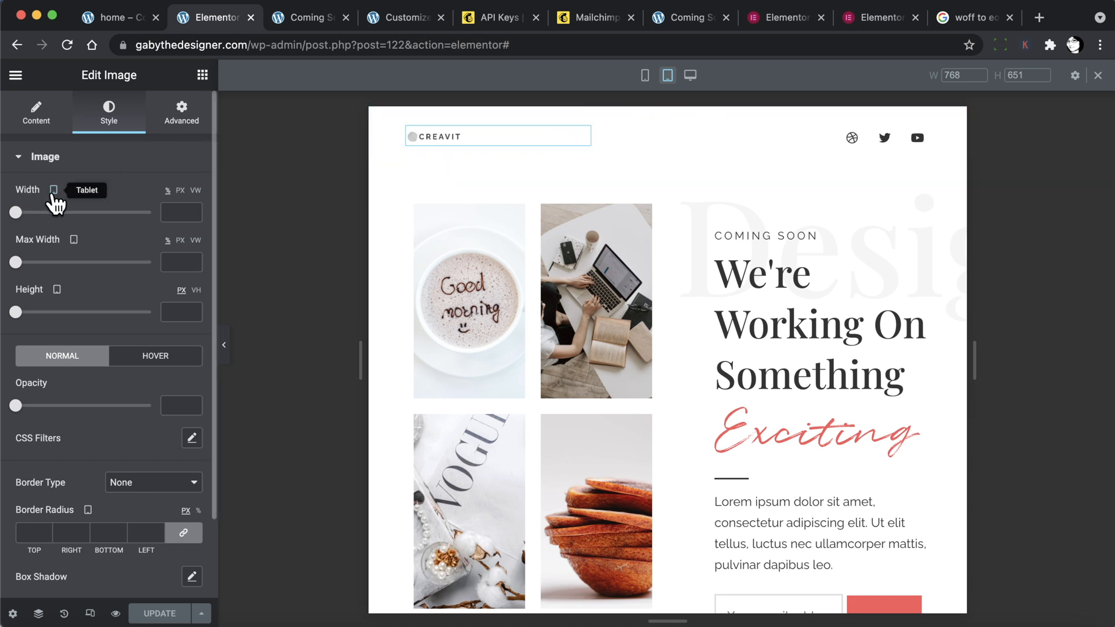
mouse_move(16, 213)
left_mouse_down()
mouse_move(154, 215)
mouse_move(23, 217)
left_mouse_up()
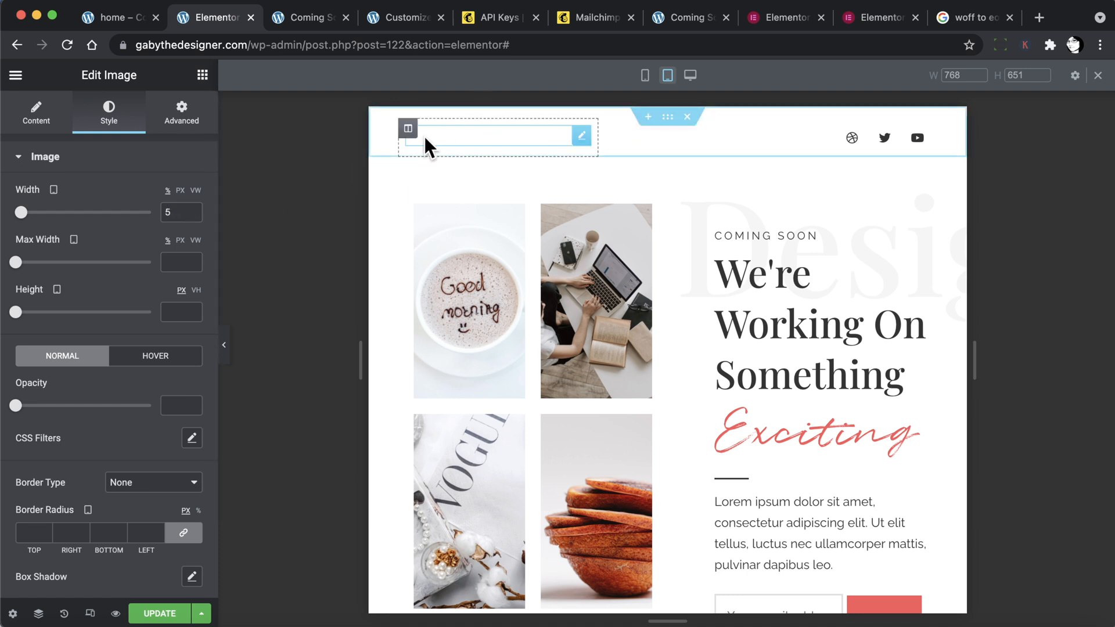
left_click(690, 76)
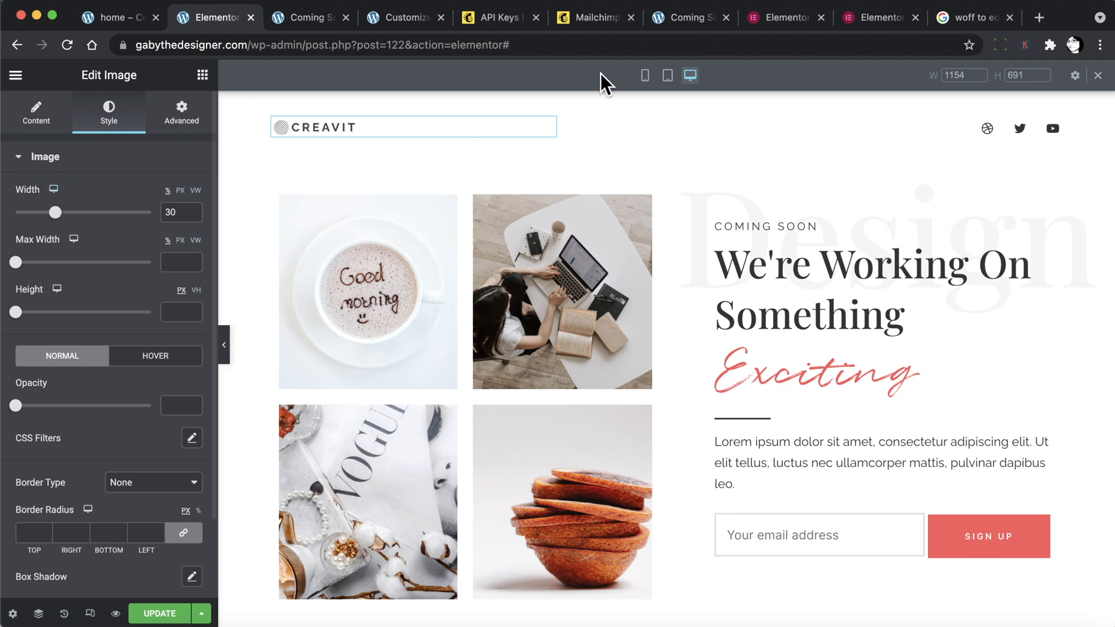
left_click(669, 76)
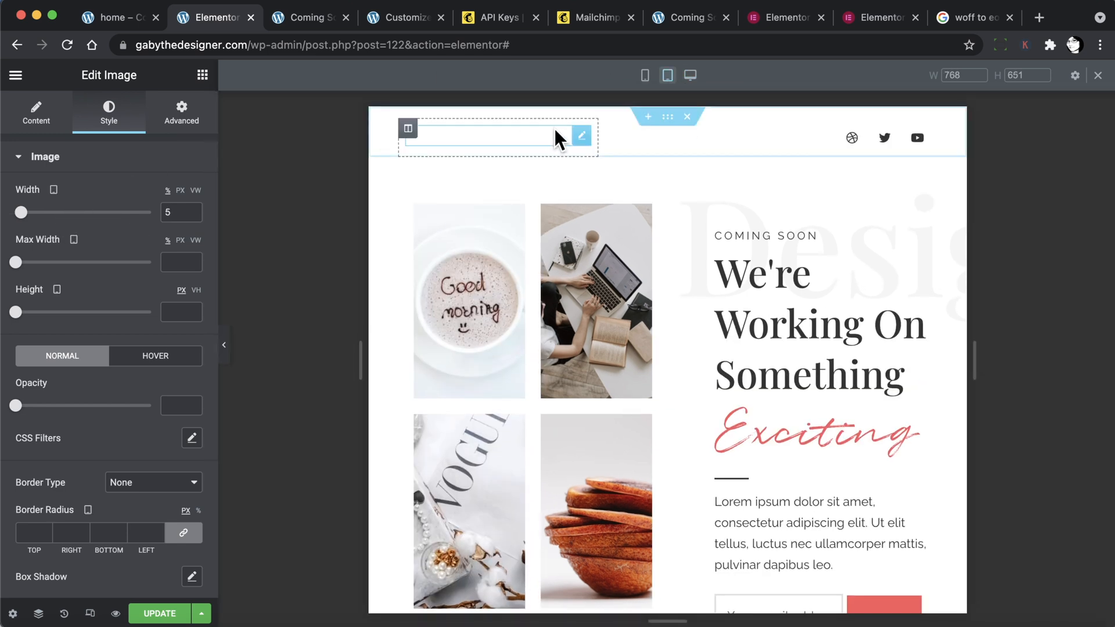
left_click_drag(22, 213, 109, 215)
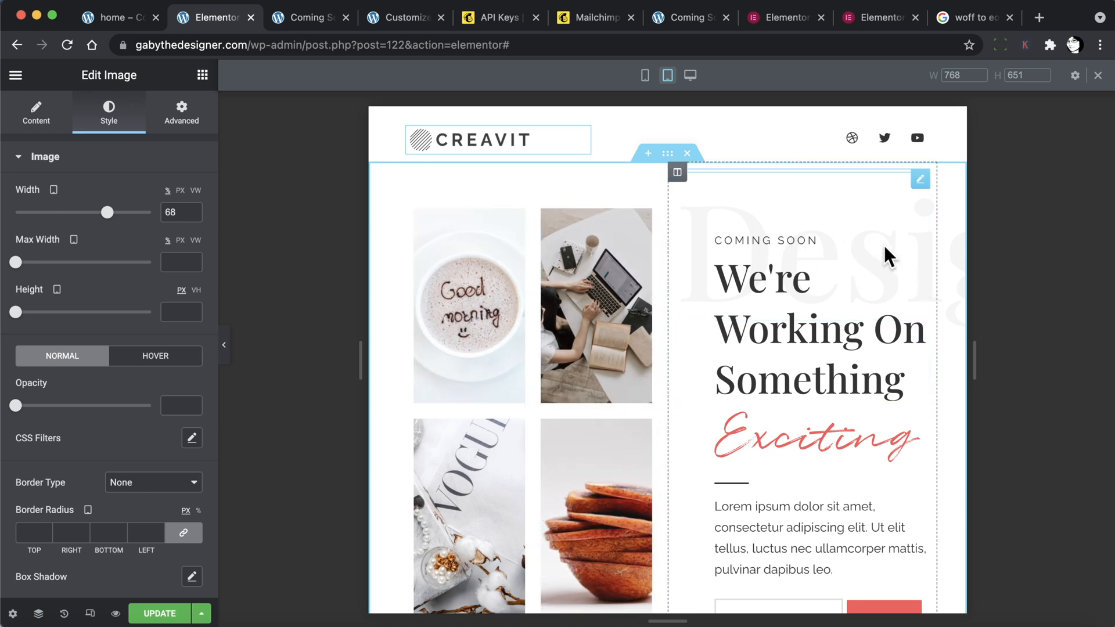
Examine the tablet layout for sideways overflow around the large Design background text.
scroll(883, 273, "right", 5)
scroll(871, 270, "left", 5)
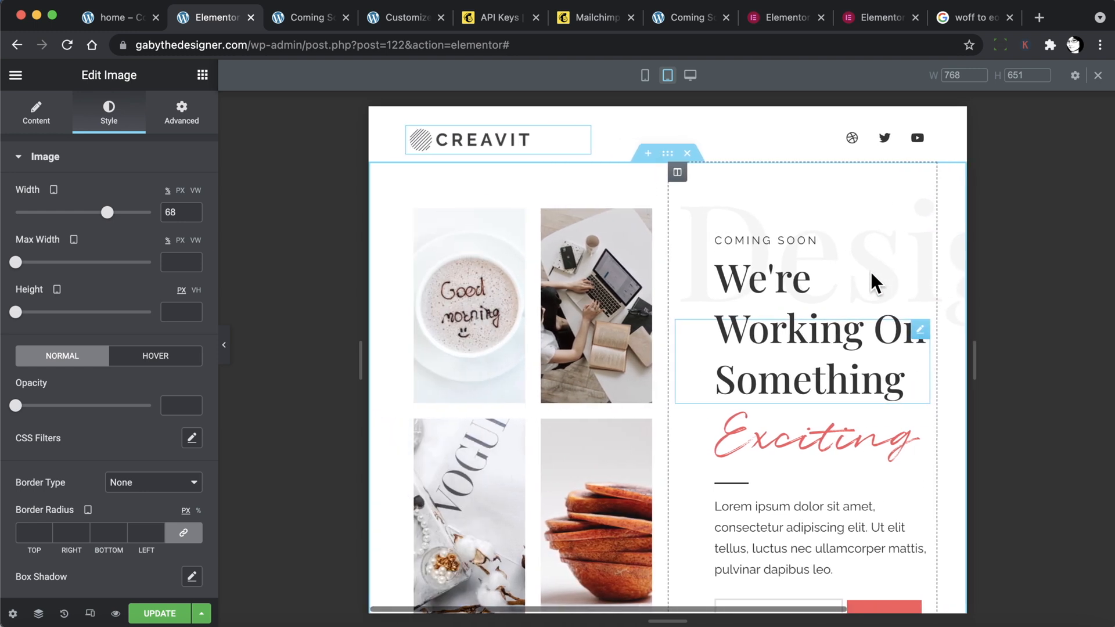
scroll(870, 270, "right", 5)
scroll(870, 270, "left", 5)
scroll(870, 270, "right", 5)
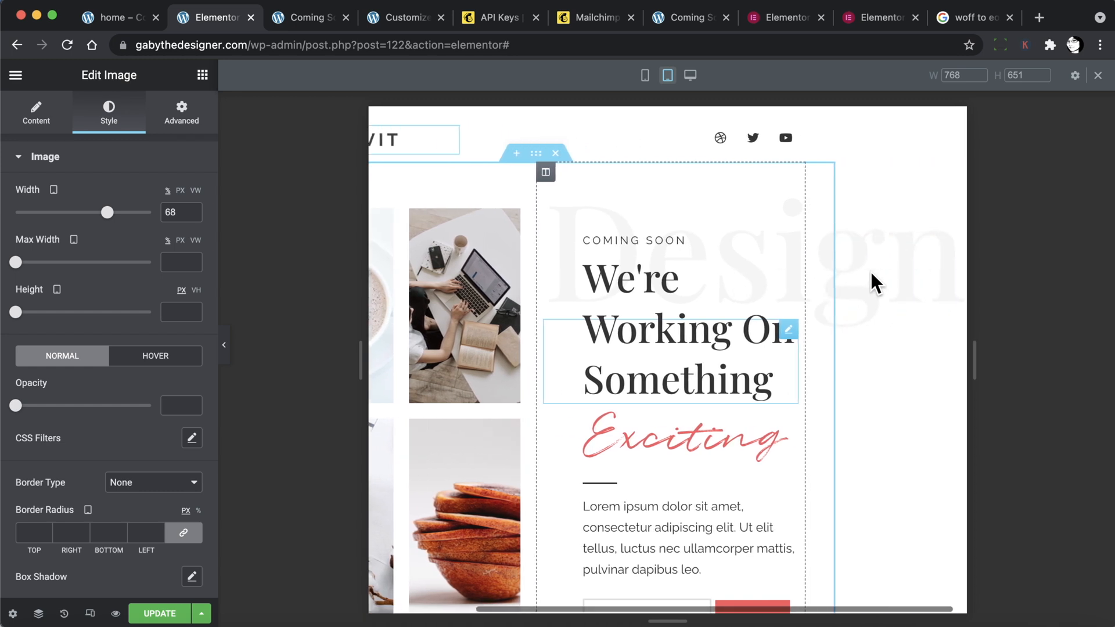
scroll(870, 270, "left", 5)
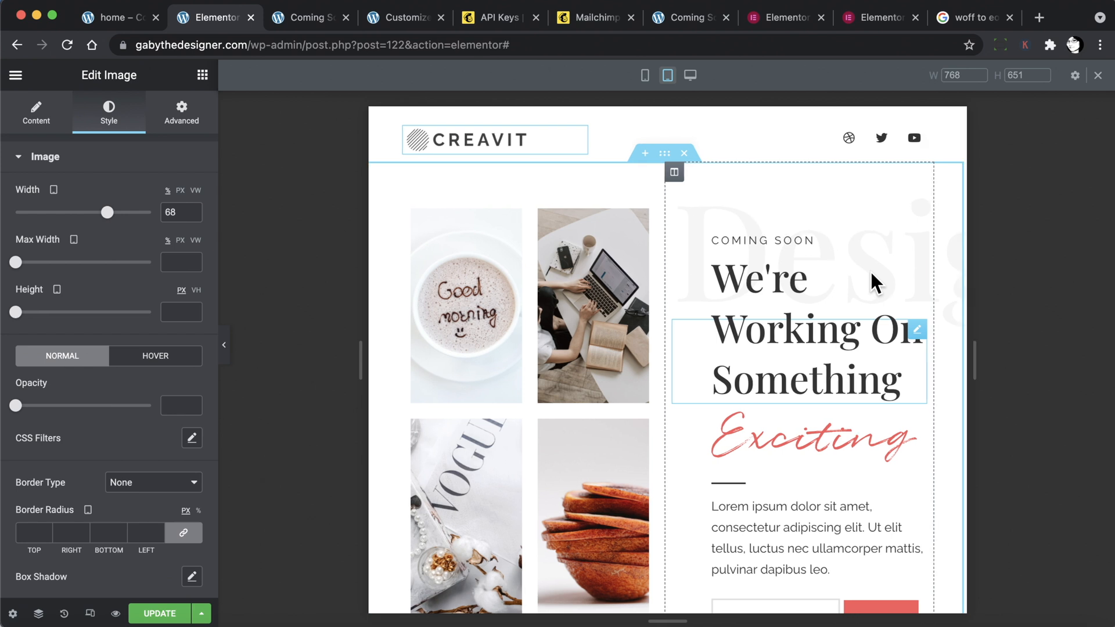
scroll(870, 270, "right", 5)
scroll(870, 270, "left", 5)
scroll(870, 270, "right", 5)
scroll(870, 270, "left", 5)
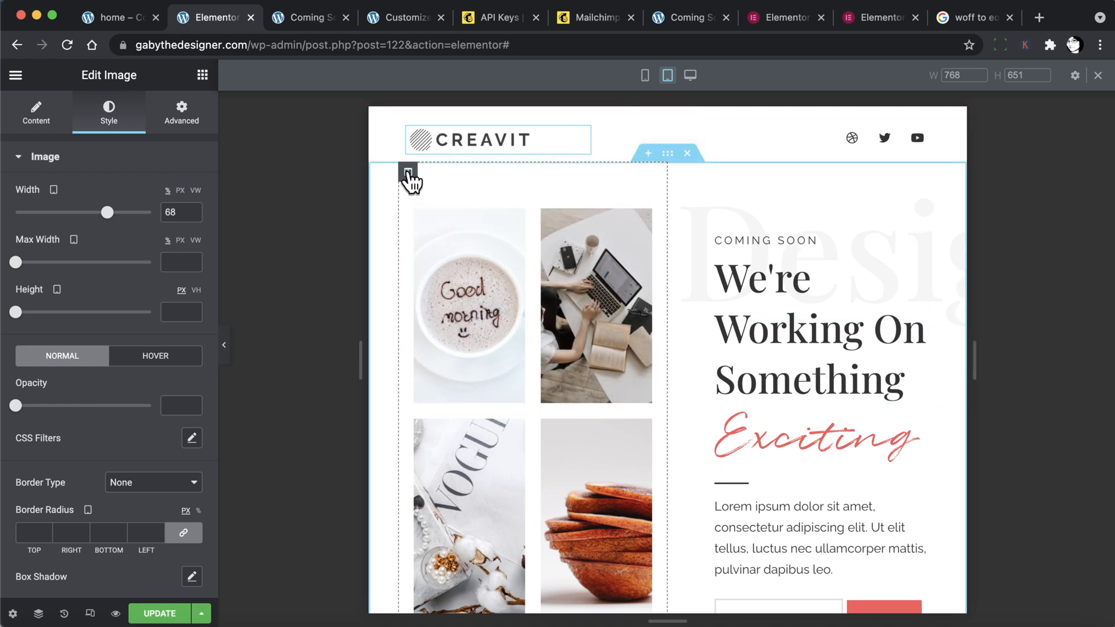
Set the photo grid column's tablet width to 100%.
left_click(407, 173)
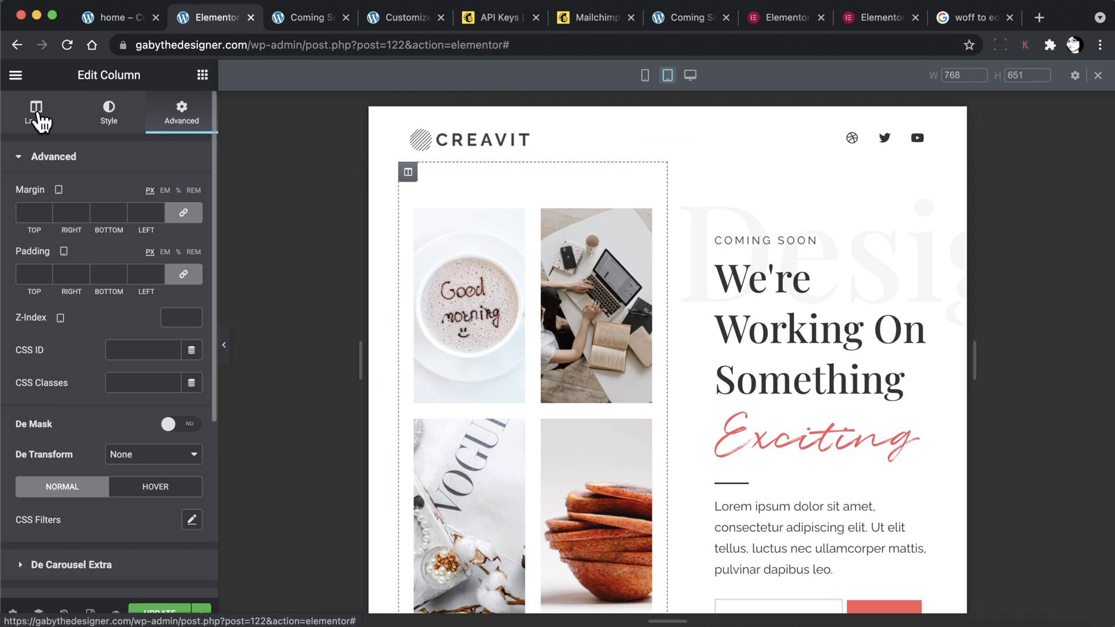
left_click(37, 116)
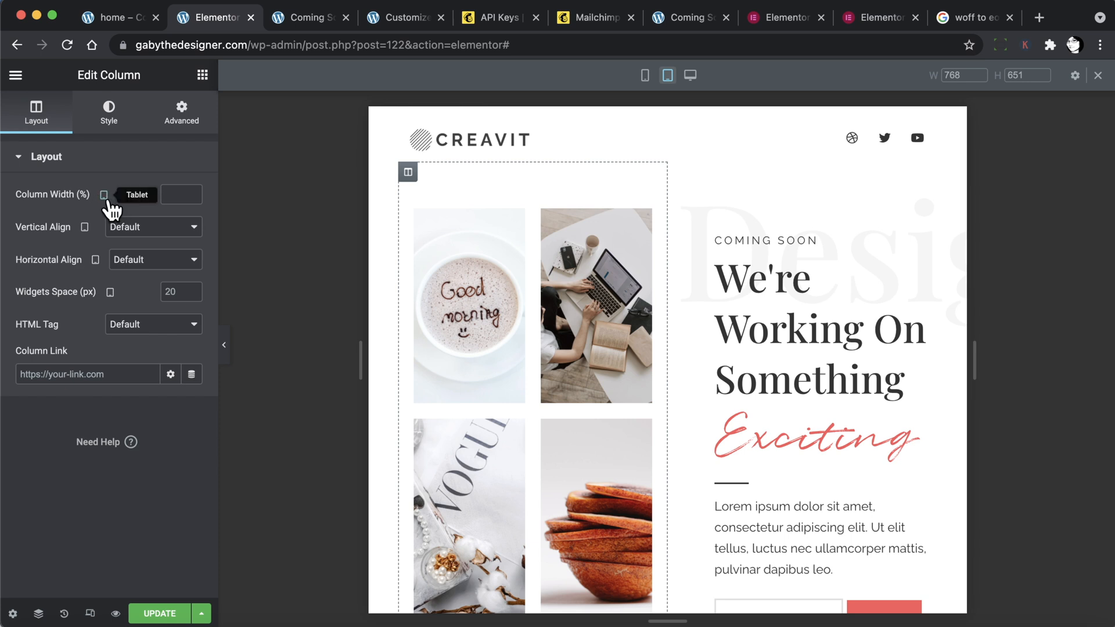
left_click(176, 194)
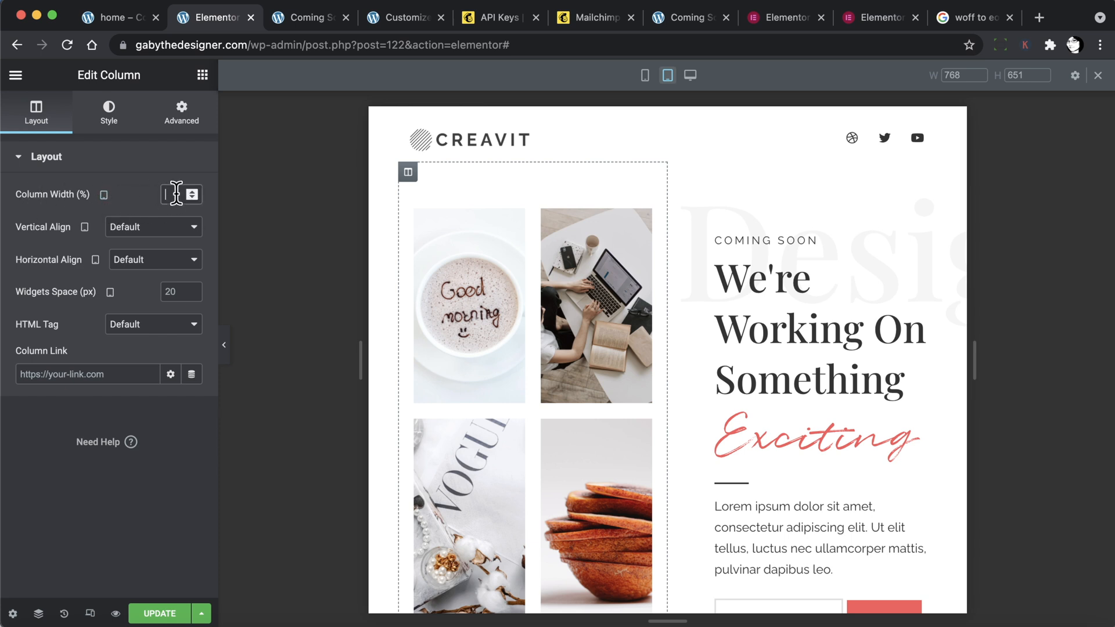
type("100")
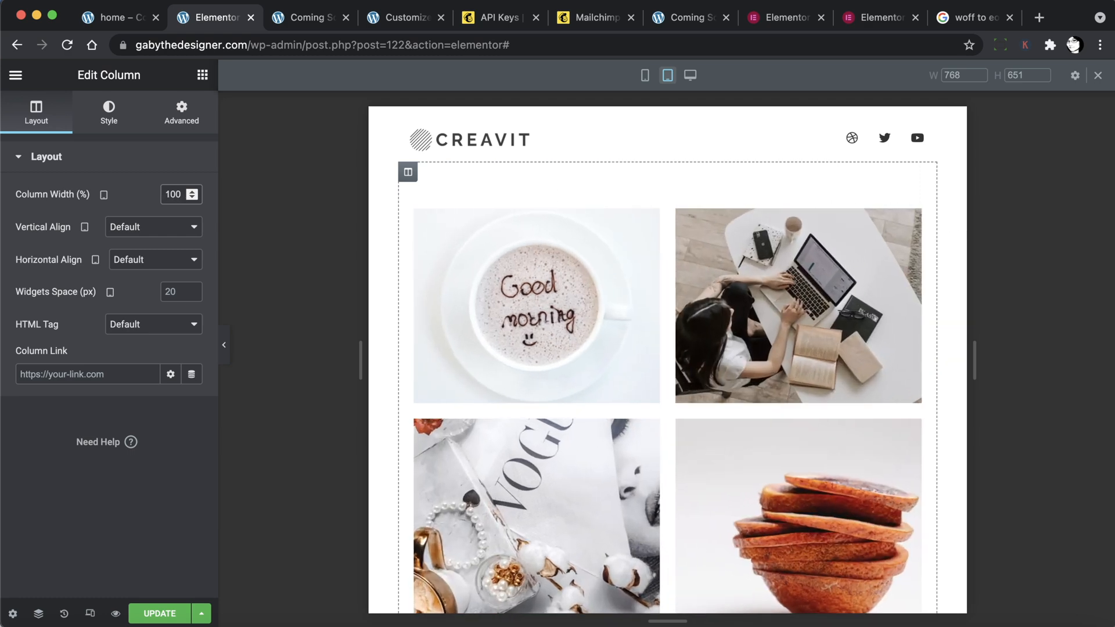
Set the Coming Soon text column's tablet width to 100% and review the stacked tablet layout.
scroll(647, 287, "down", 6)
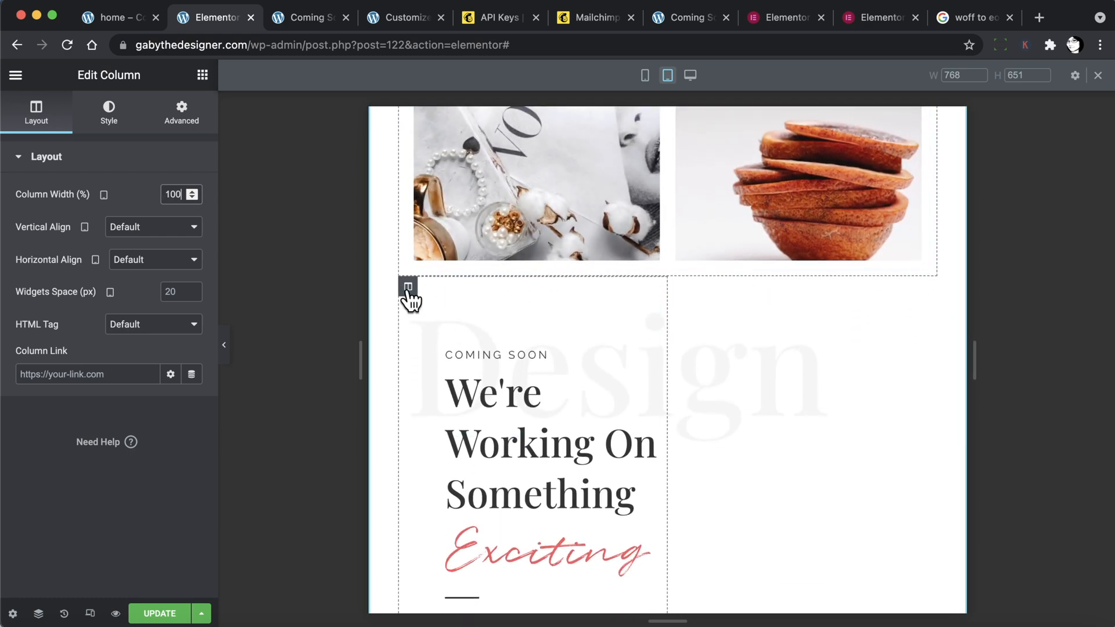
left_click(408, 289)
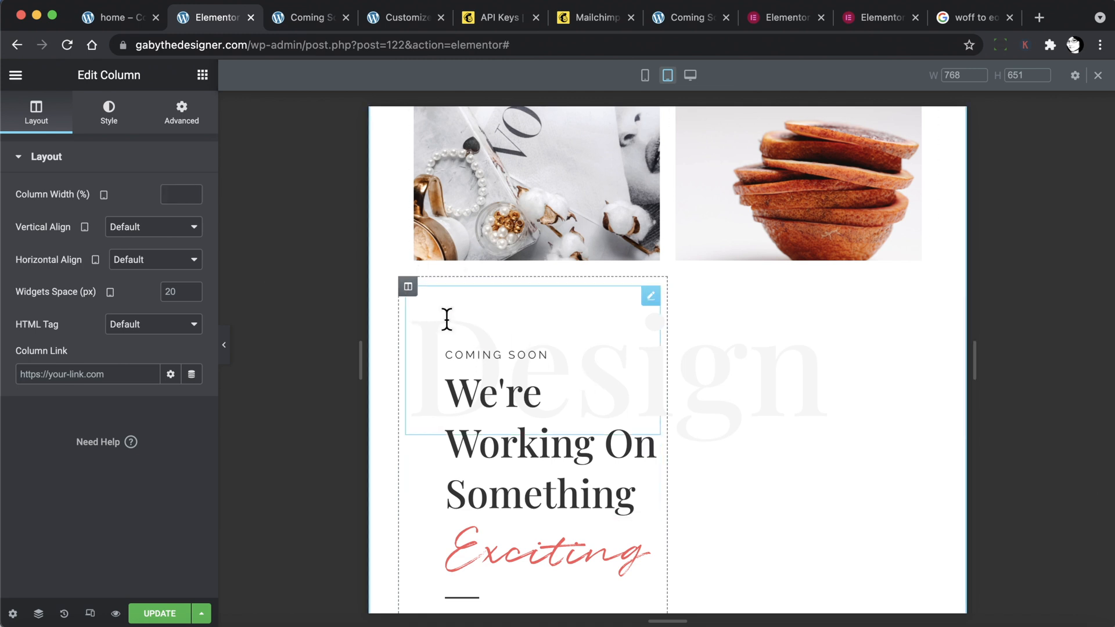
left_click(174, 194)
type("100")
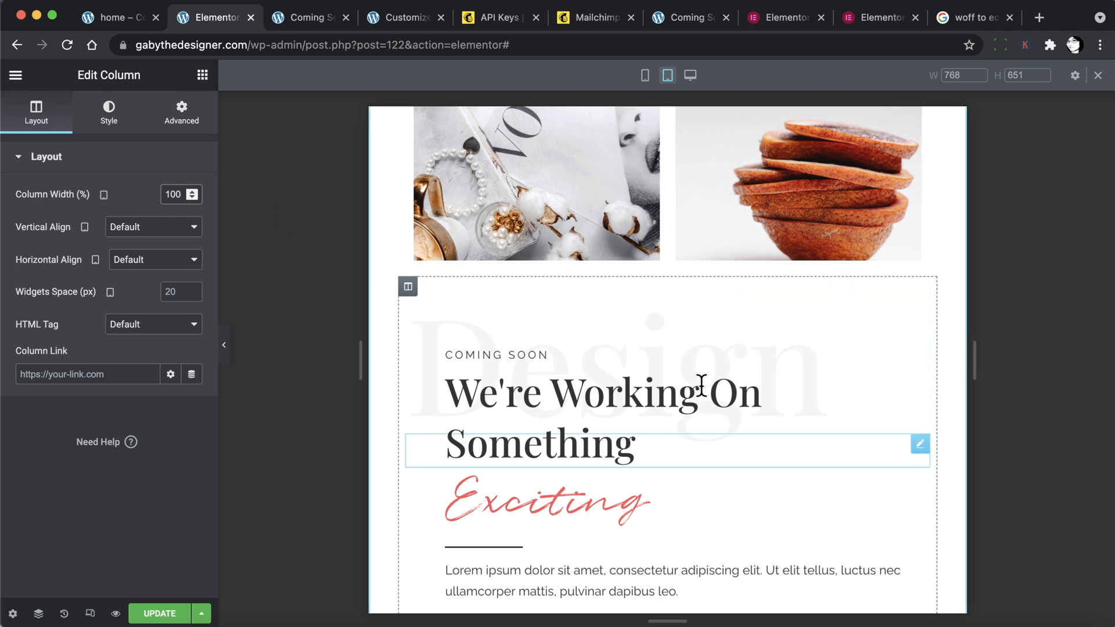
scroll(702, 385, "down", 5)
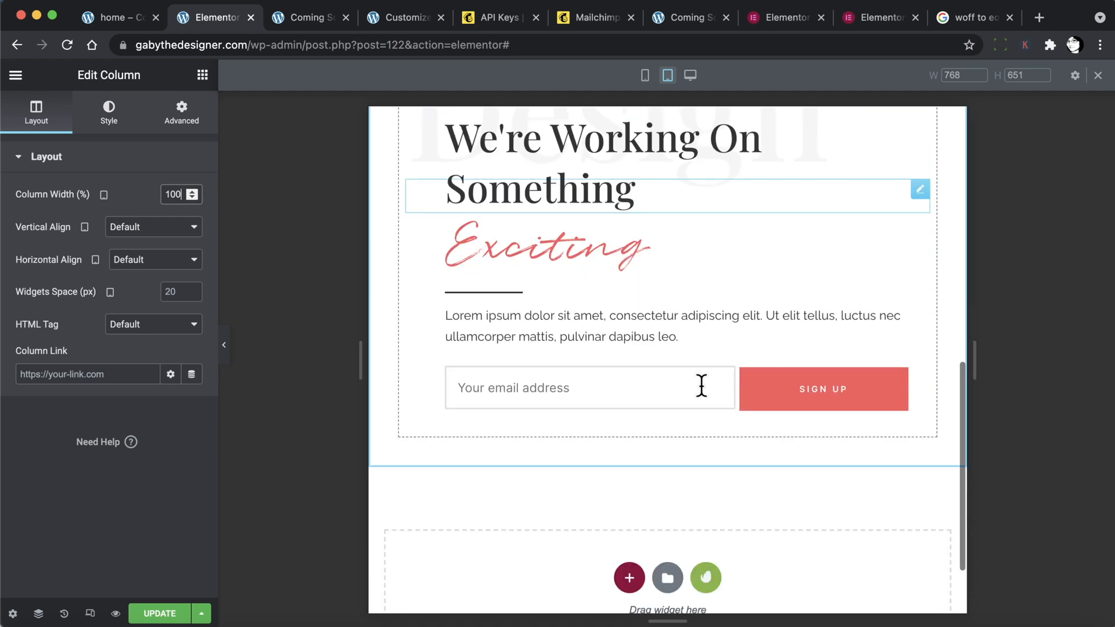
scroll(702, 385, "up", 6)
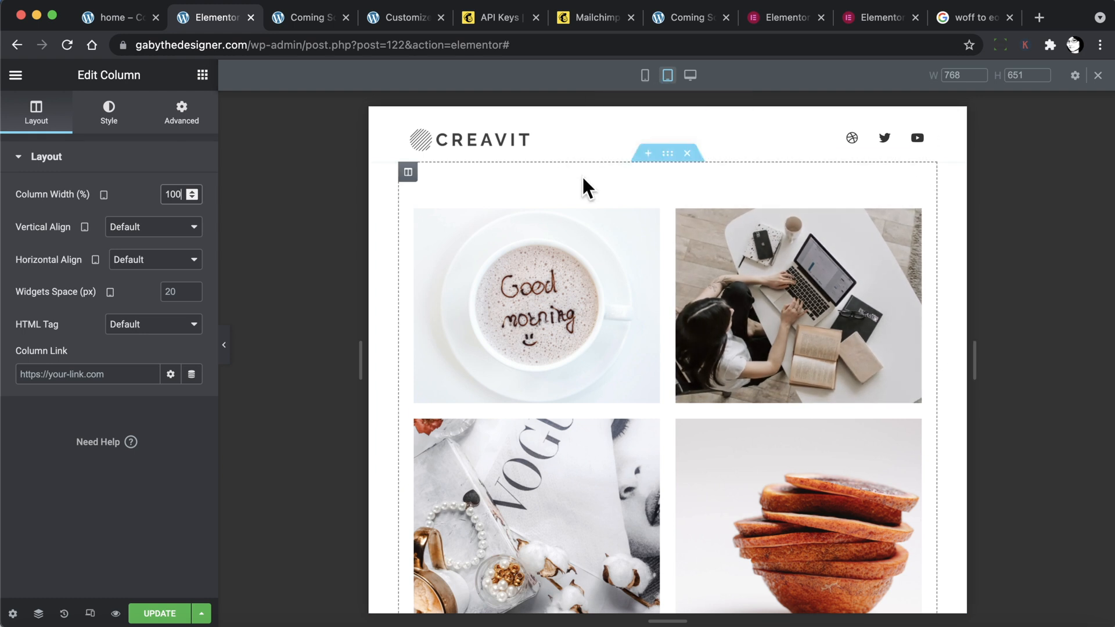
scroll(574, 364, "down", 6)
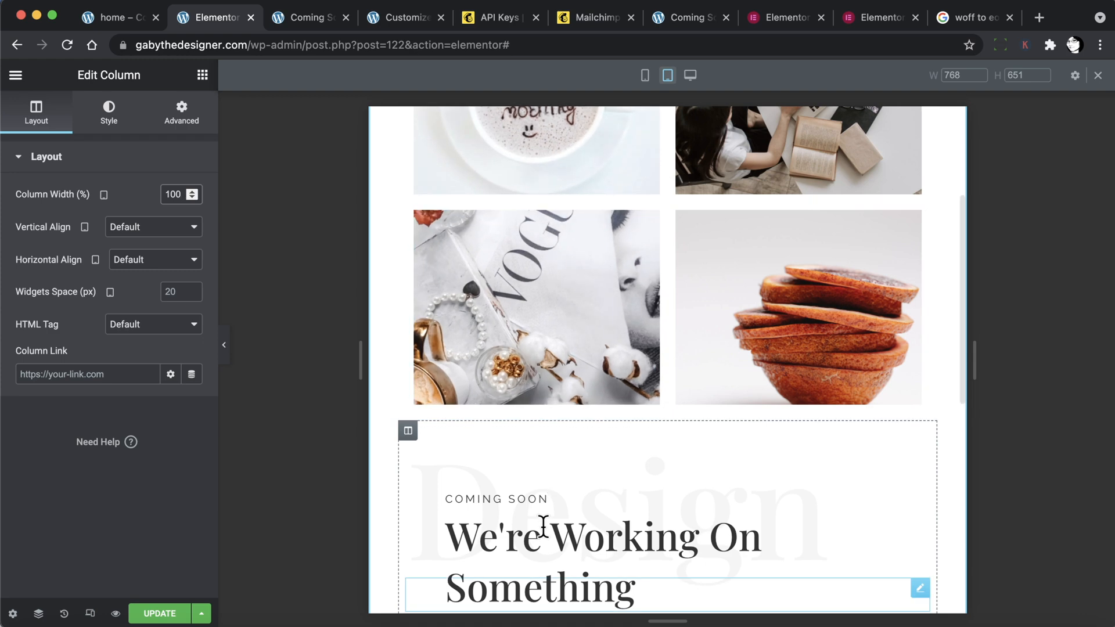
scroll(543, 526, "up", 6)
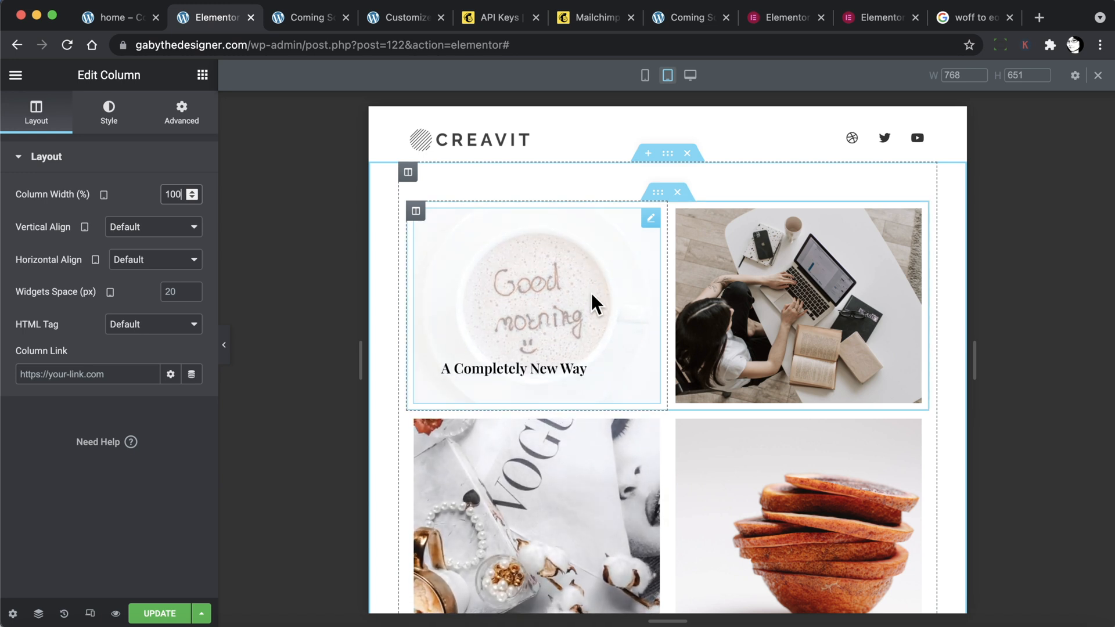
Reverse the column order on tablet for the section holding the photo grid and the Coming Soon text.
scroll(591, 293, "down", 3)
scroll(591, 293, "down", 2)
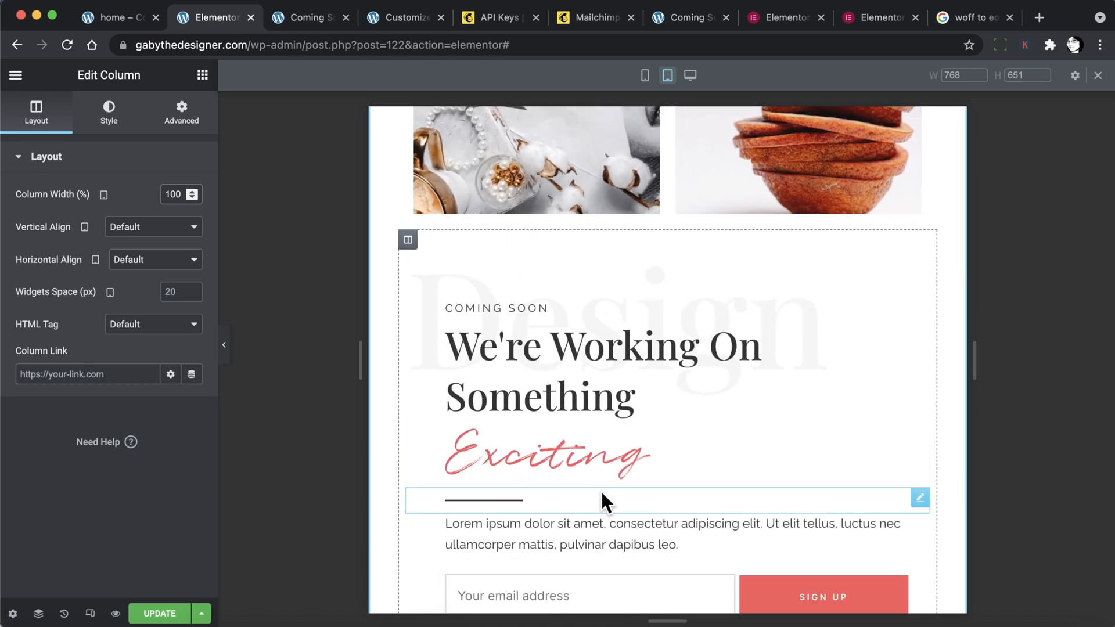
scroll(601, 492, "down", 3)
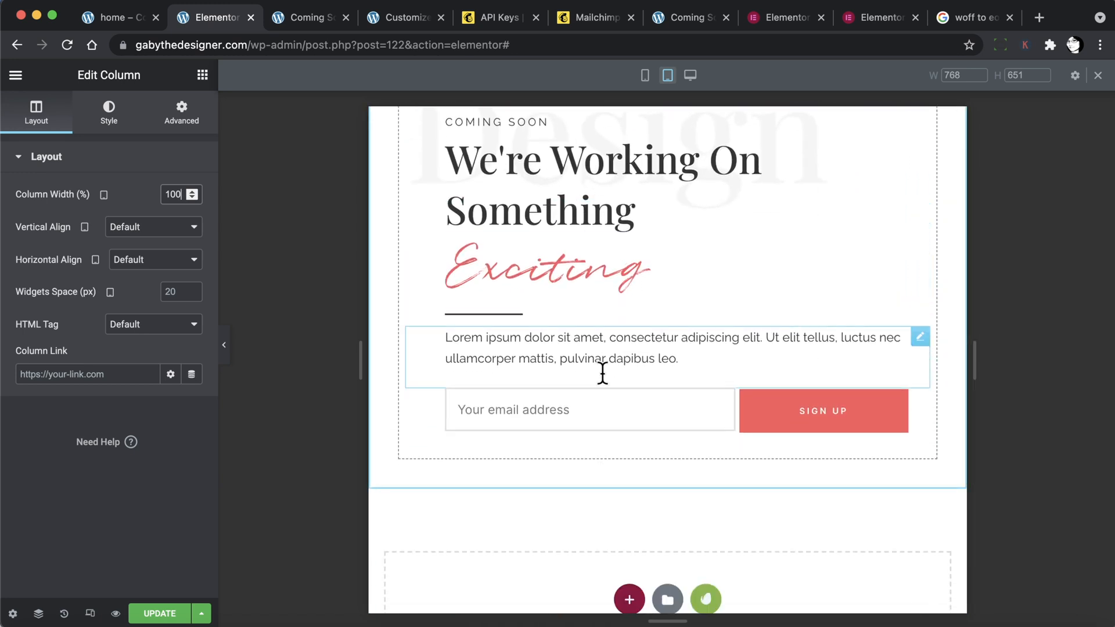
scroll(666, 259, "up", 10)
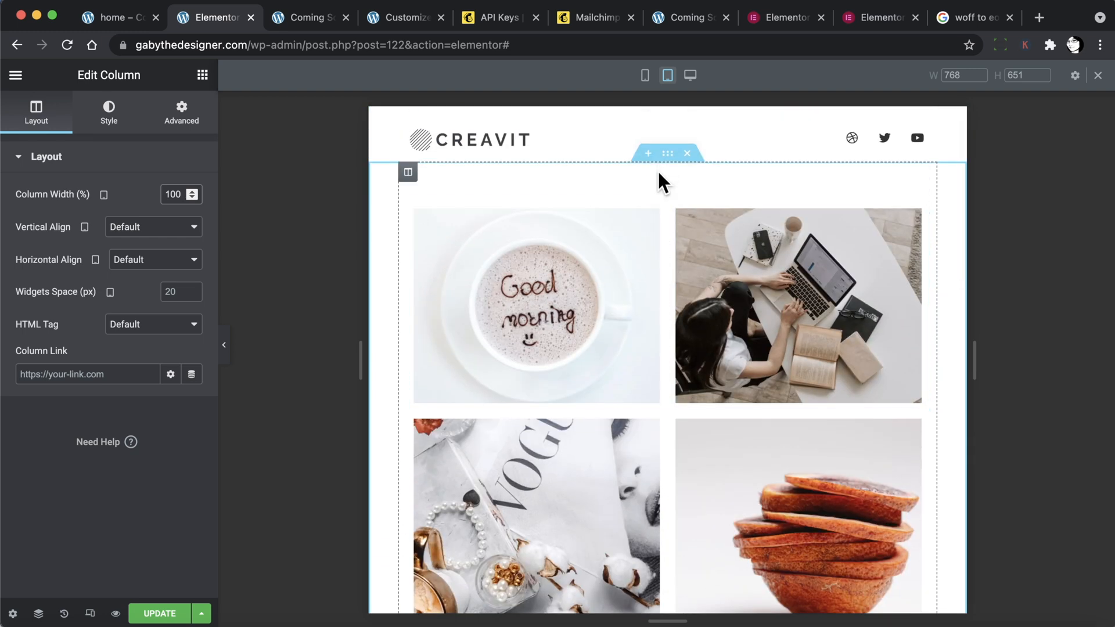
left_click(668, 155)
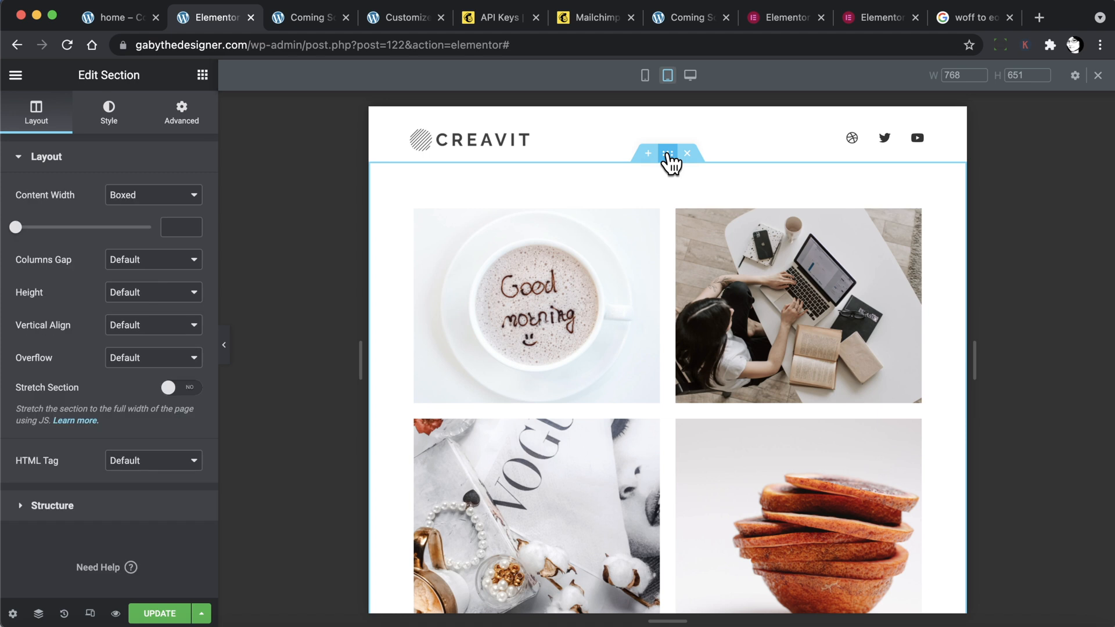
left_click(181, 112)
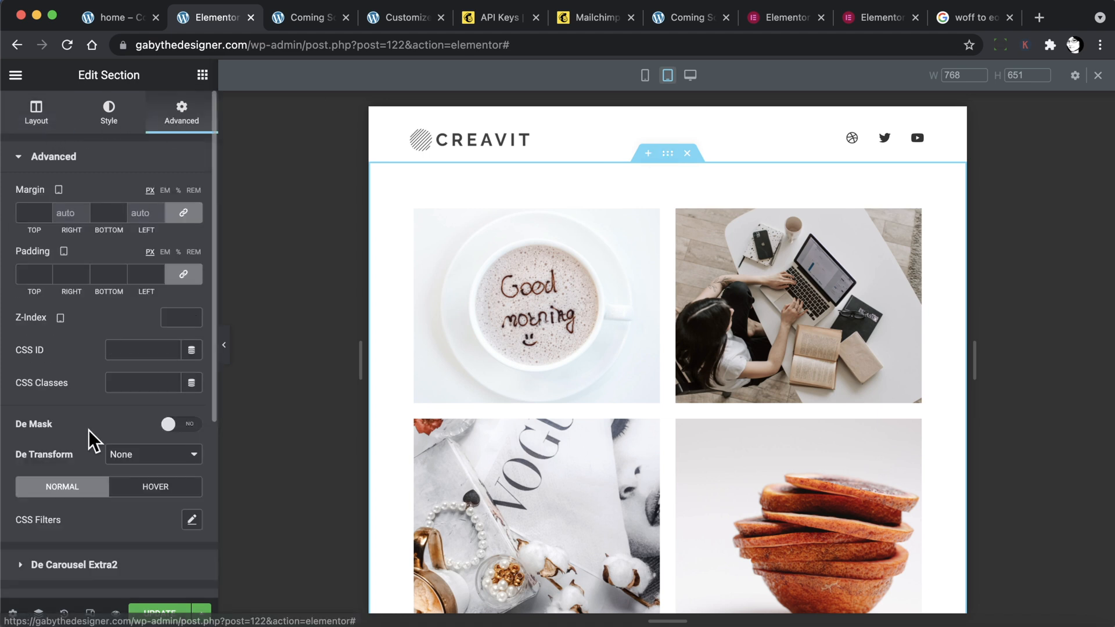
scroll(88, 430, "down", 5)
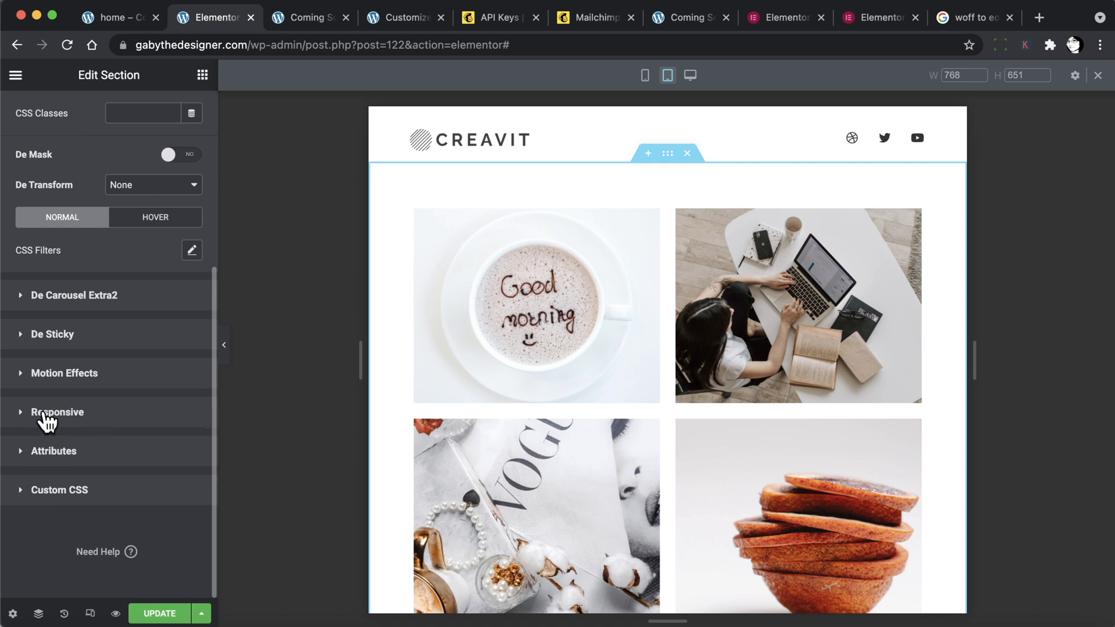
left_click(77, 414)
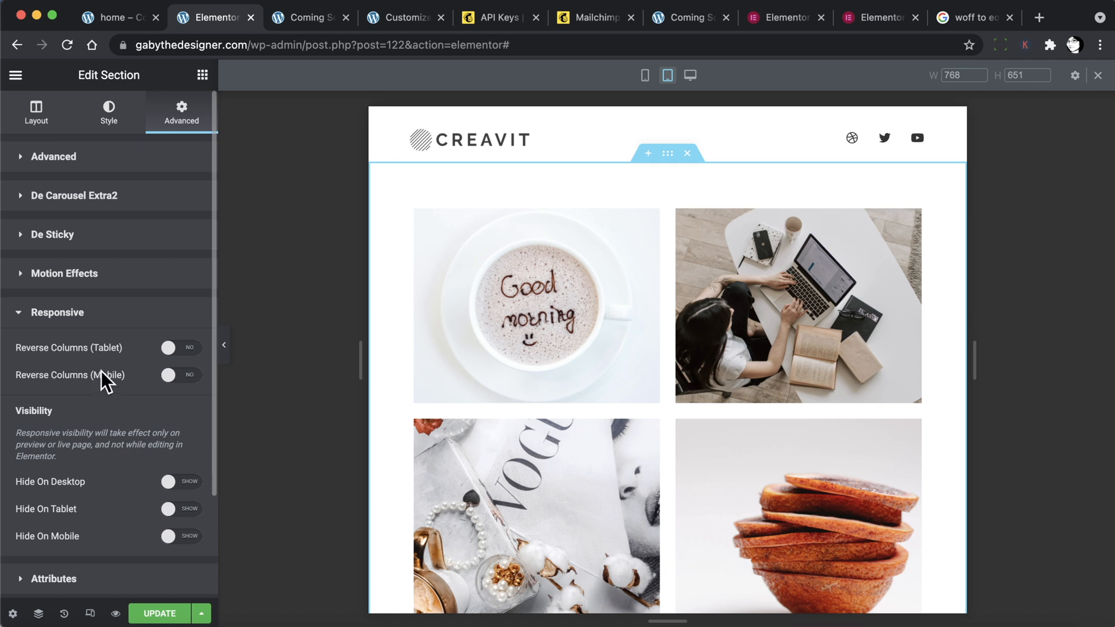
left_click(192, 348)
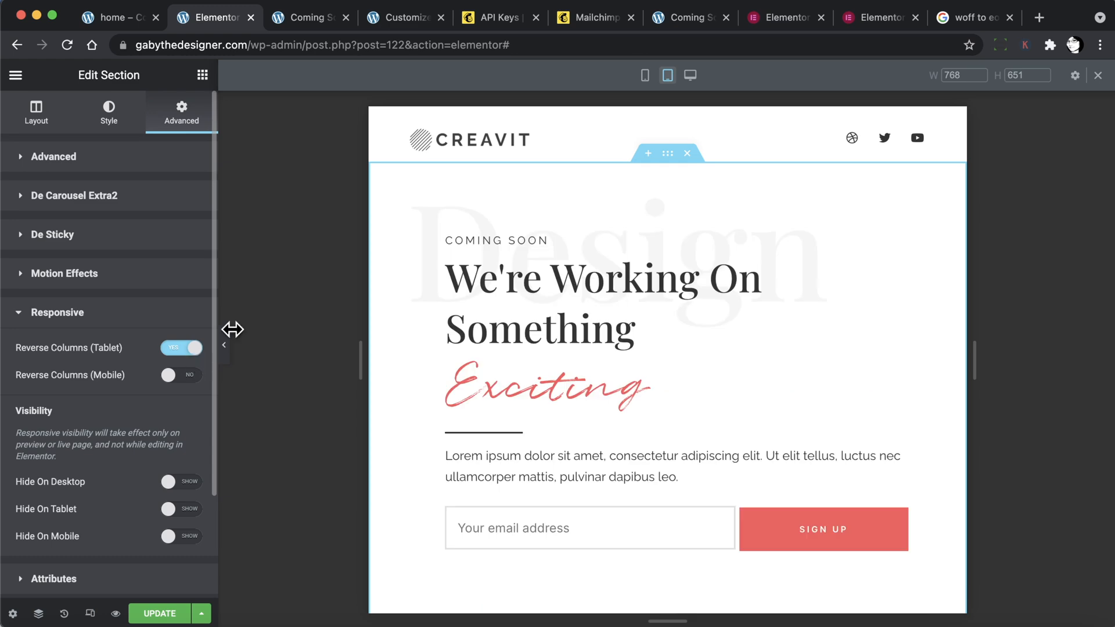
Review the reversed column order in the tablet layout and compare it with the desktop view.
scroll(555, 398, "down", 6)
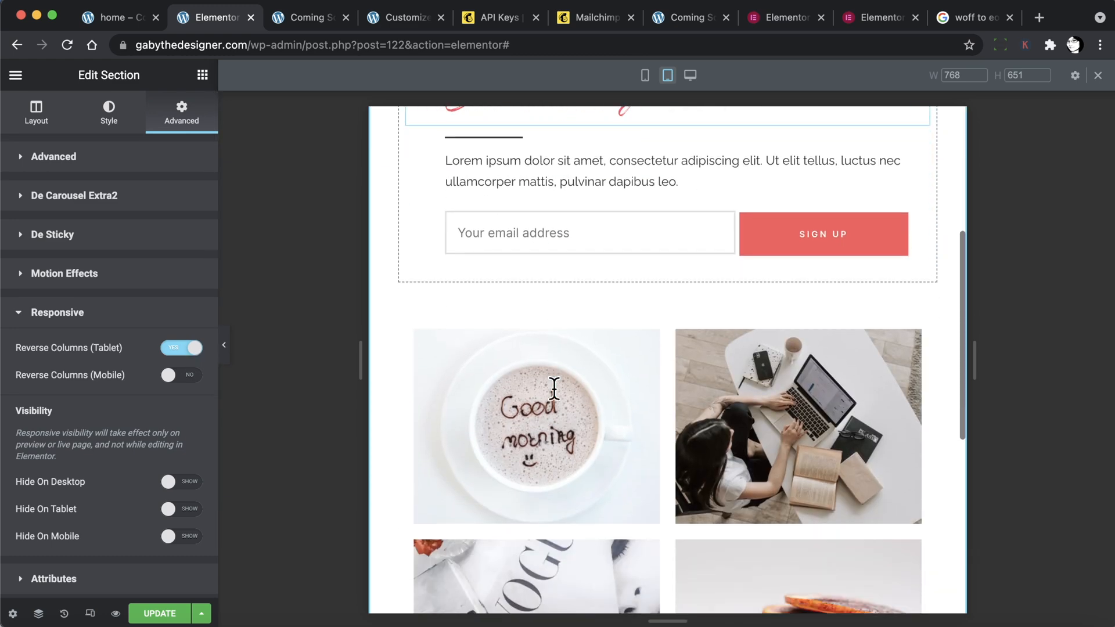
scroll(553, 388, "down", 5)
scroll(553, 388, "up", 6)
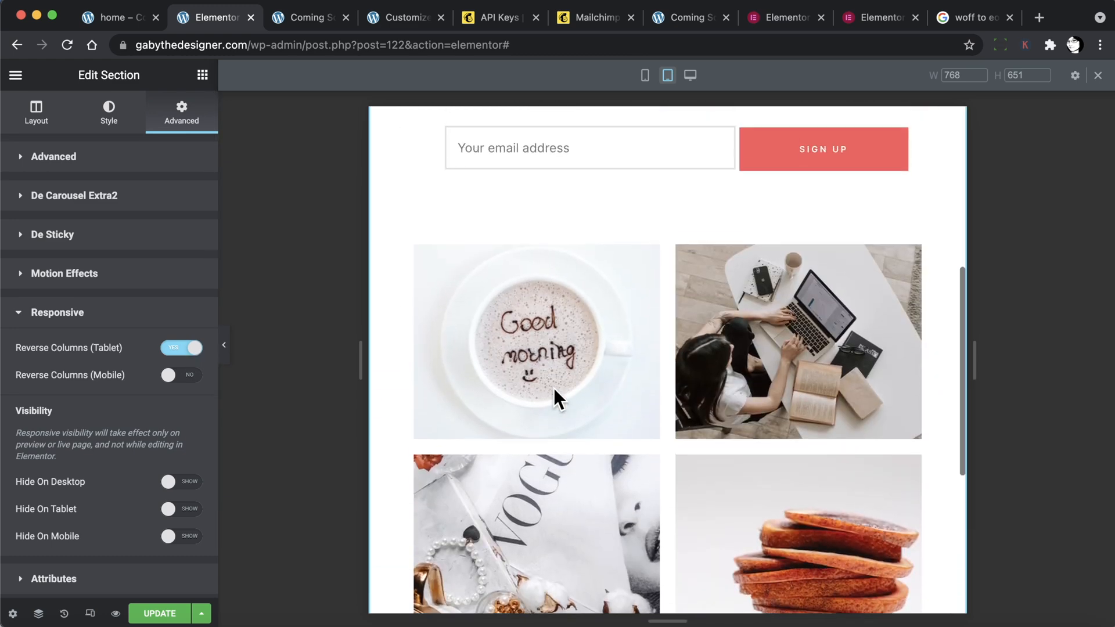
left_click(690, 75)
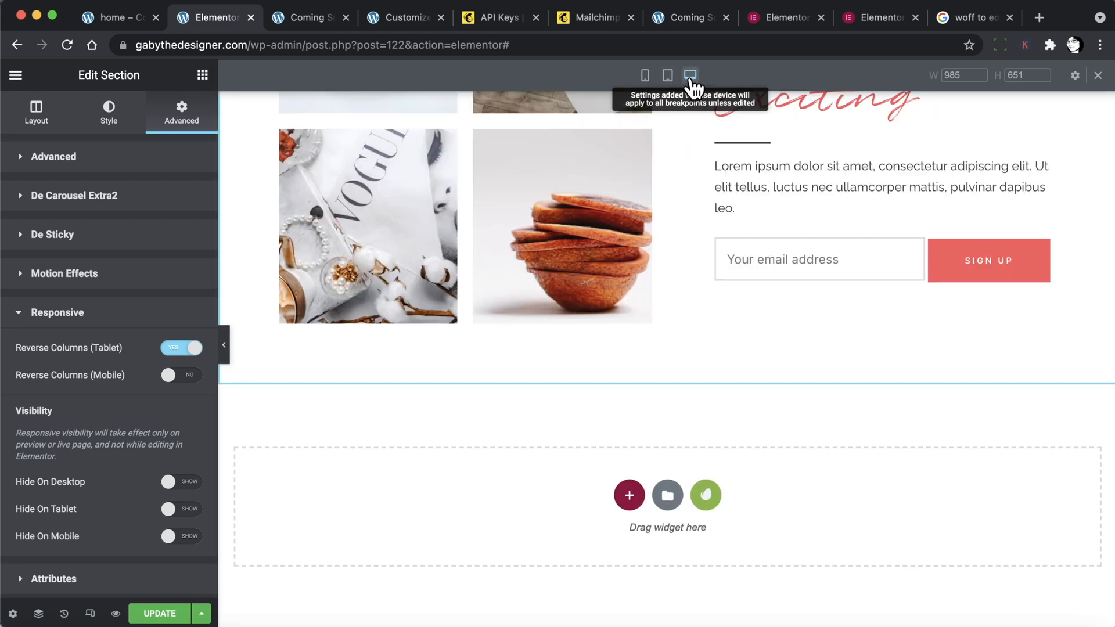
scroll(656, 216, "up", 4)
scroll(657, 216, "up", 1)
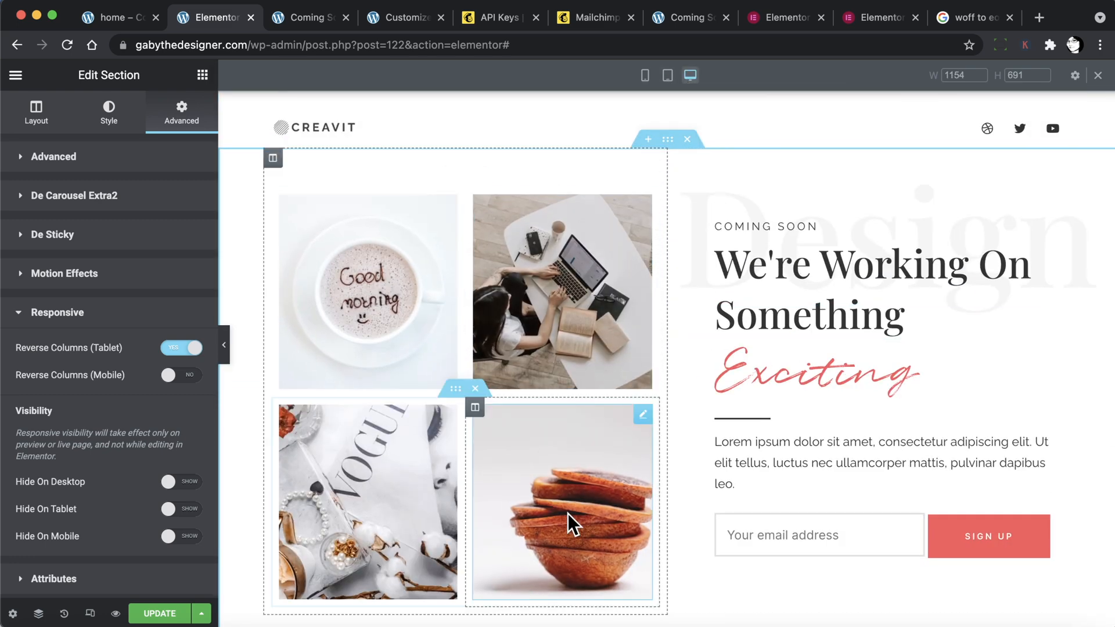
left_click(668, 75)
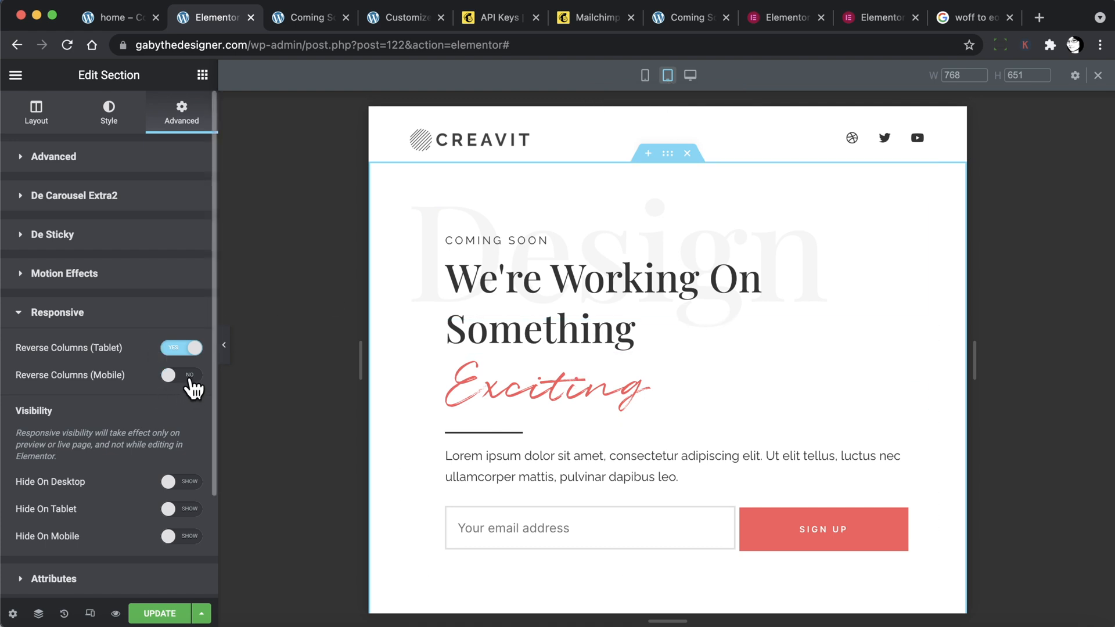
Reverse the same section's column order on mobile as well, and recheck the tablet layout.
left_click(647, 75)
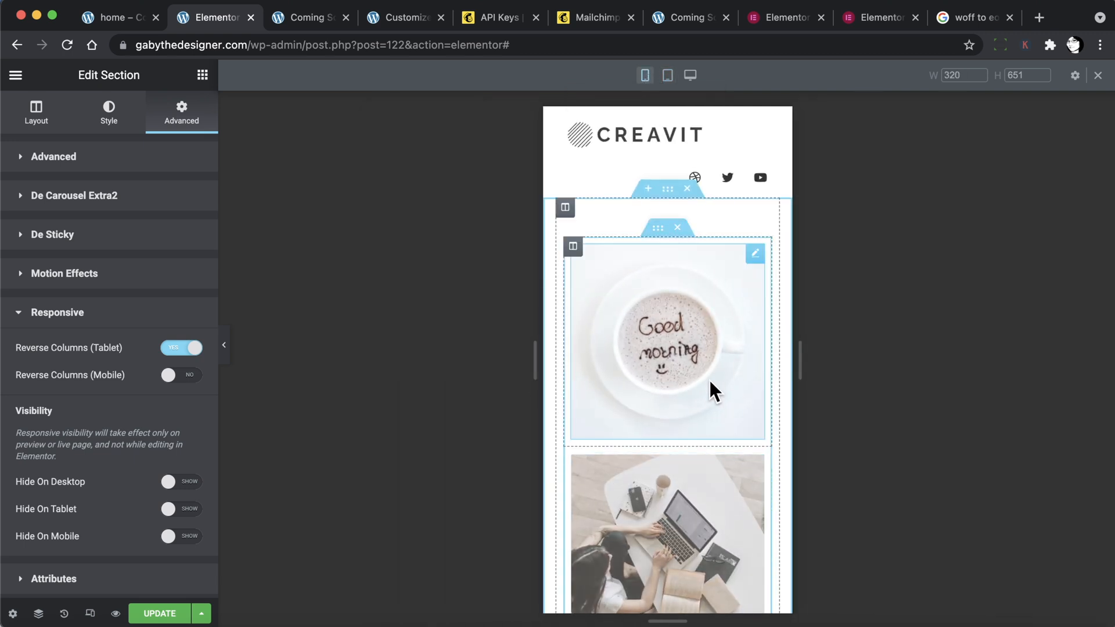
left_click(190, 377)
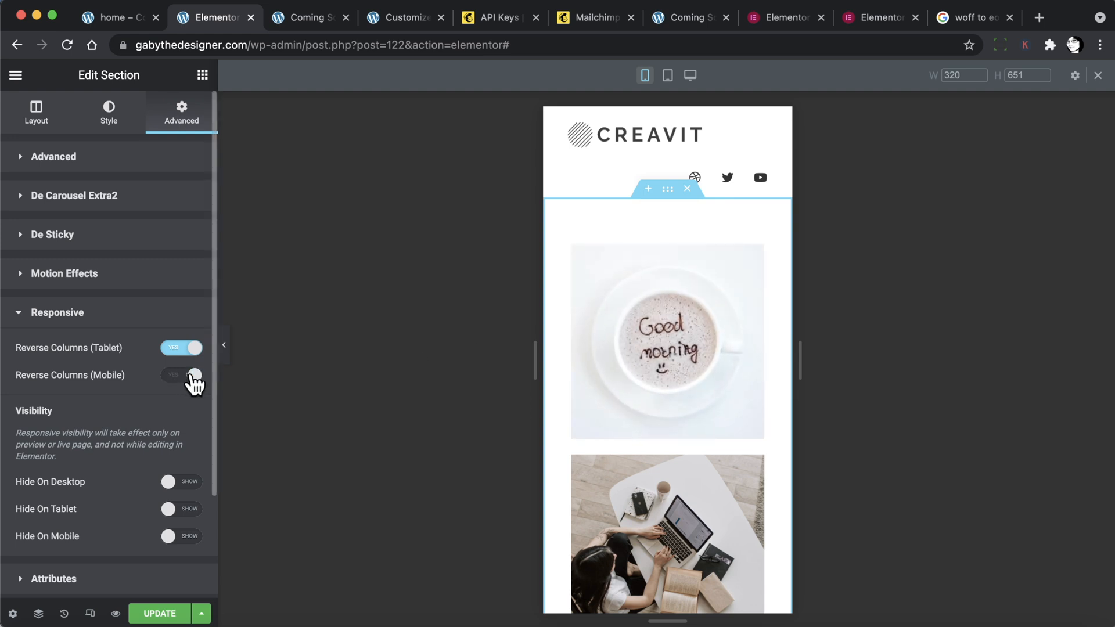
left_click(669, 76)
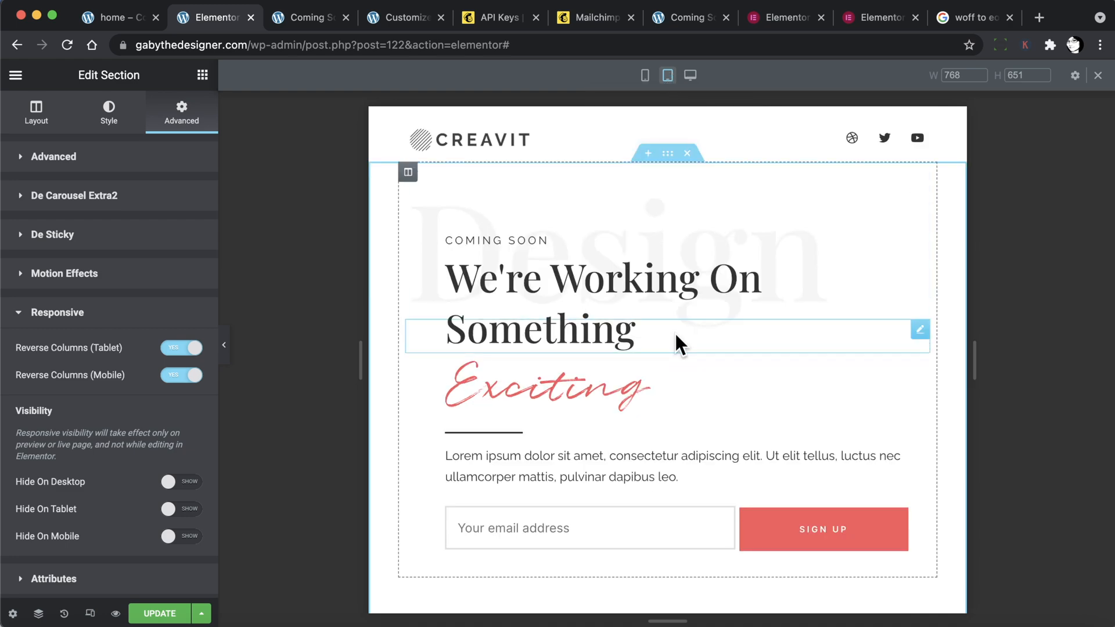
scroll(675, 343, "down", 6)
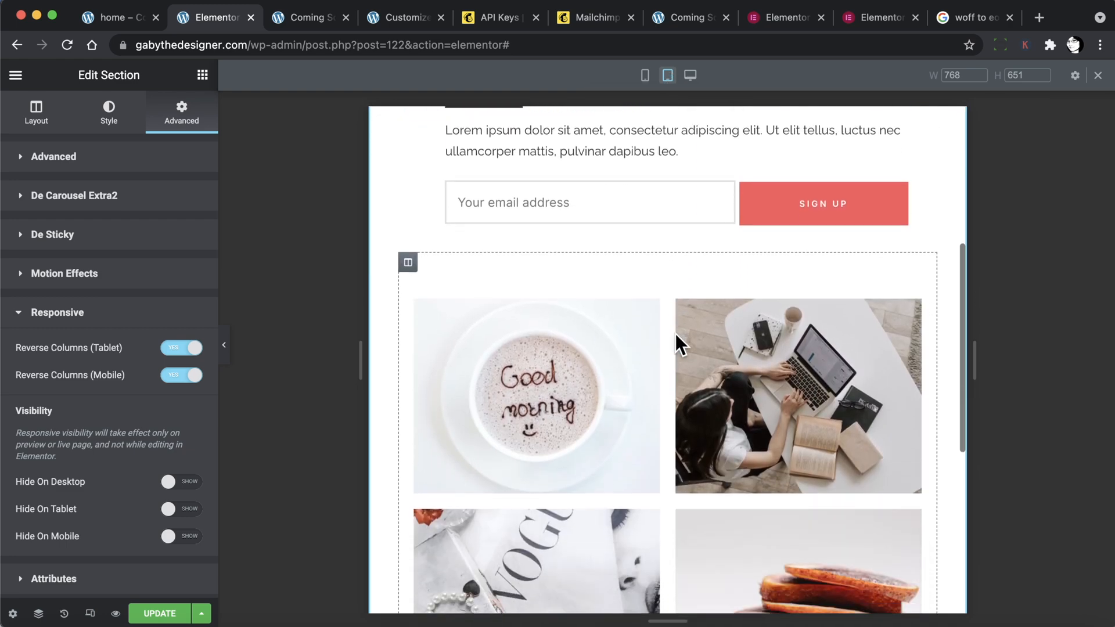
scroll(675, 333, "down", 5)
scroll(675, 334, "up", 15)
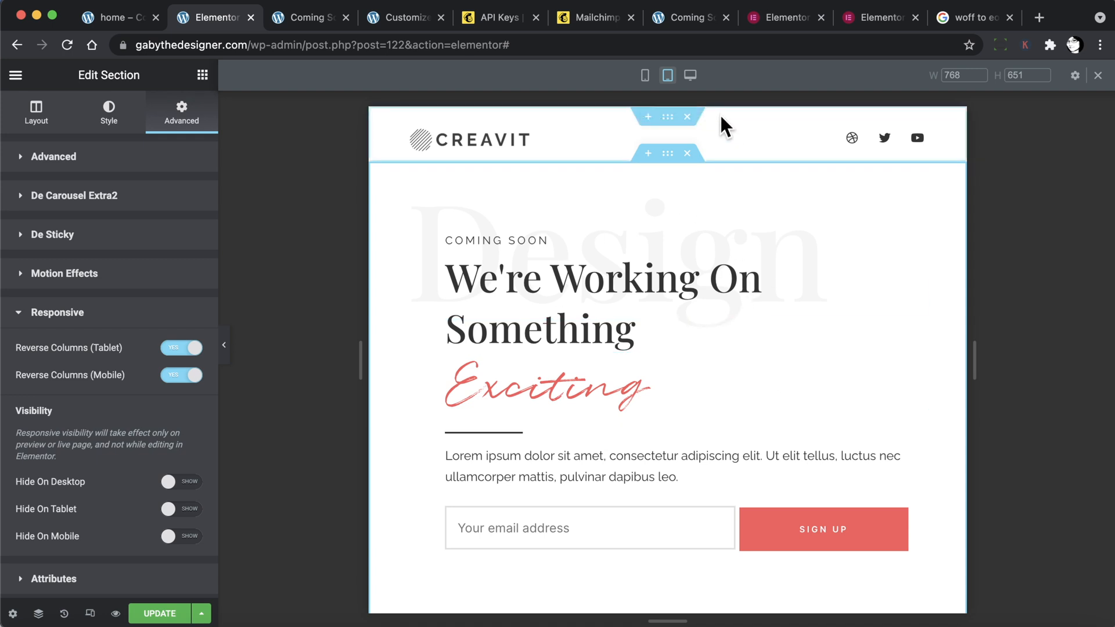
Show the mobile preview and set its width to 360.
left_click(646, 77)
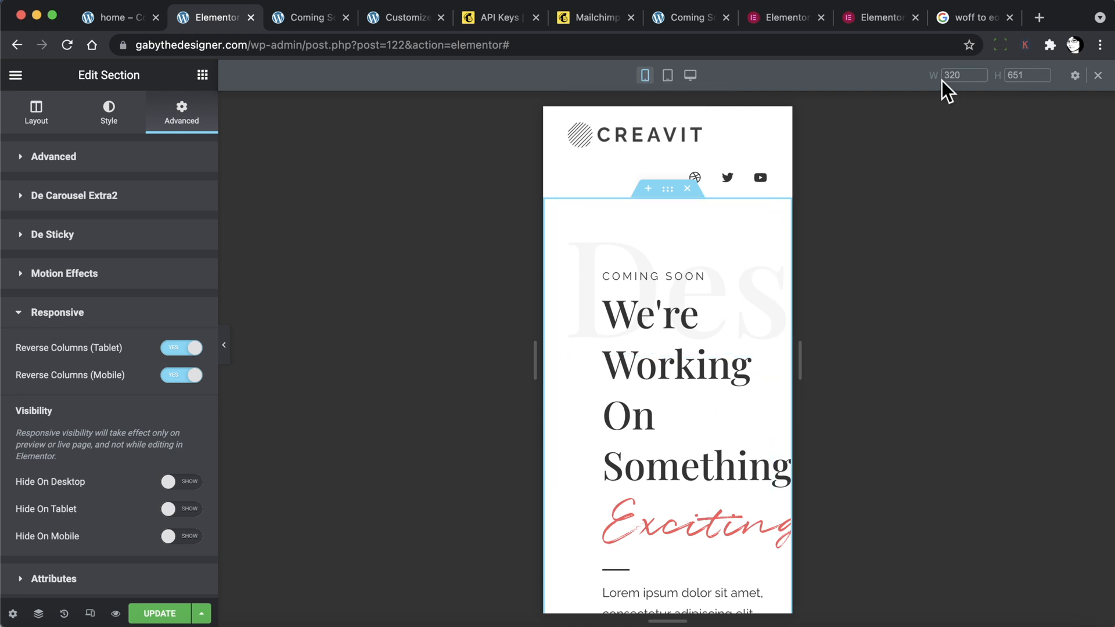
left_click_drag(962, 74, 940, 70)
type("360")
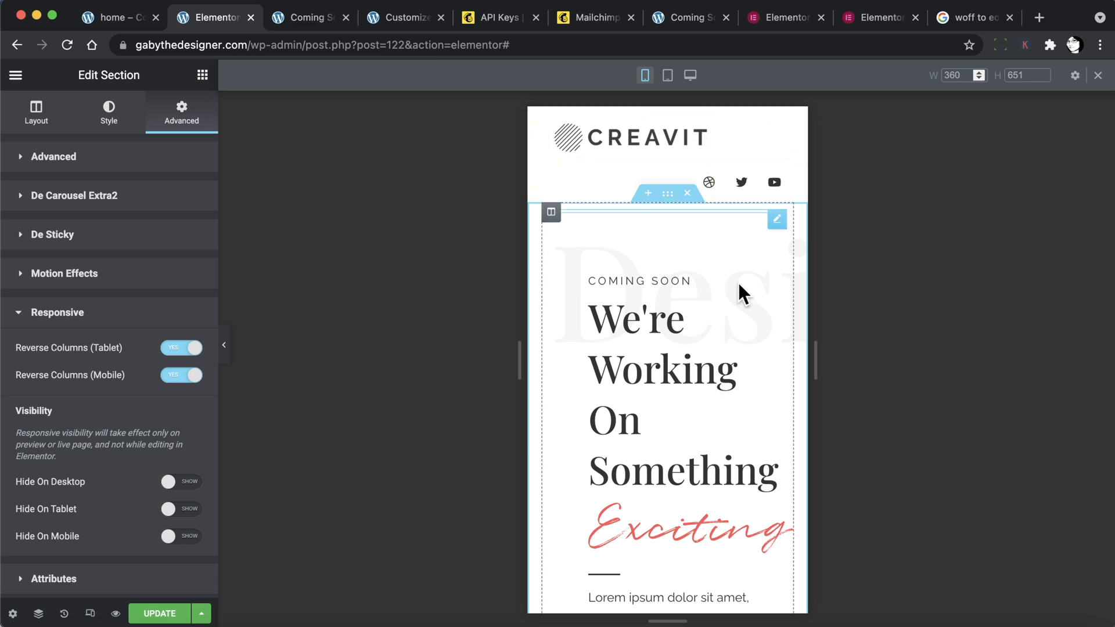
Center-align the Creavit logo and the social icons for mobile.
left_click(690, 134)
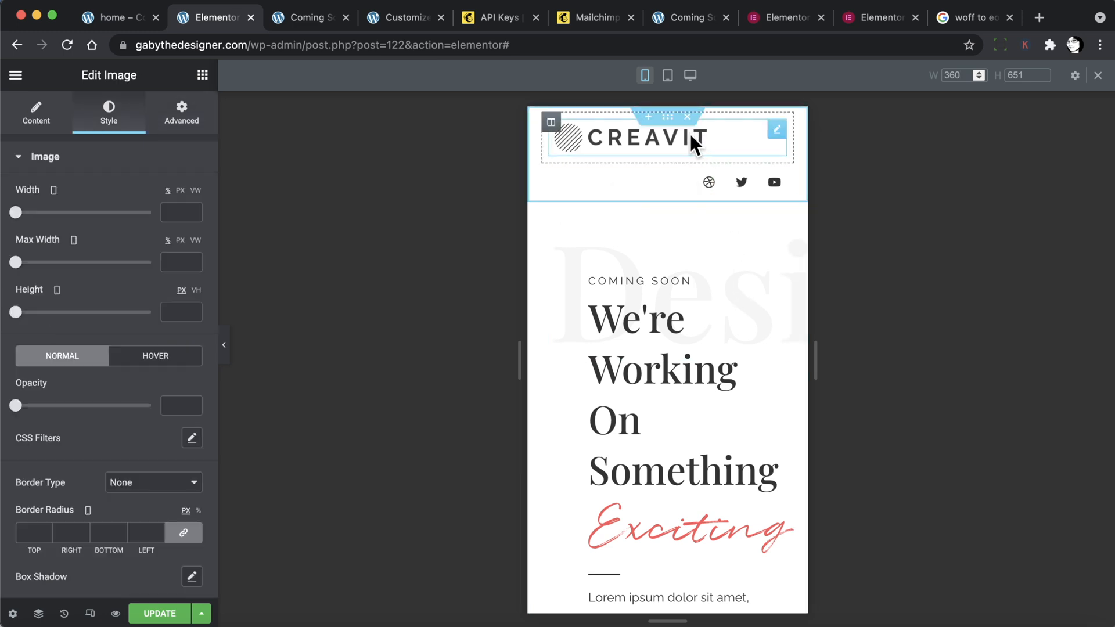
left_click(43, 118)
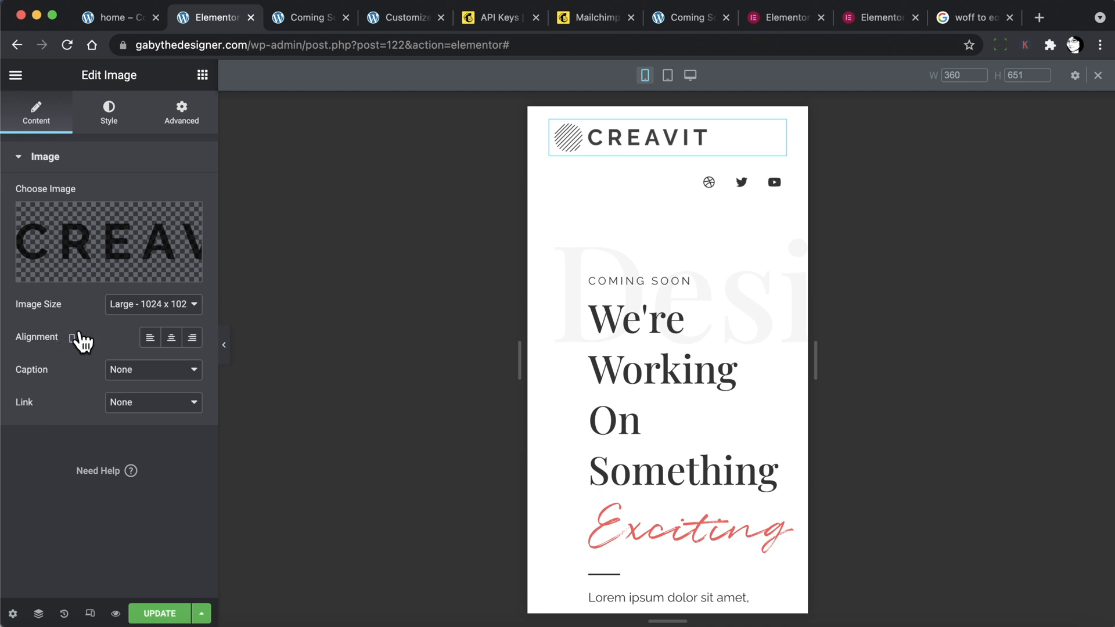
left_click(171, 340)
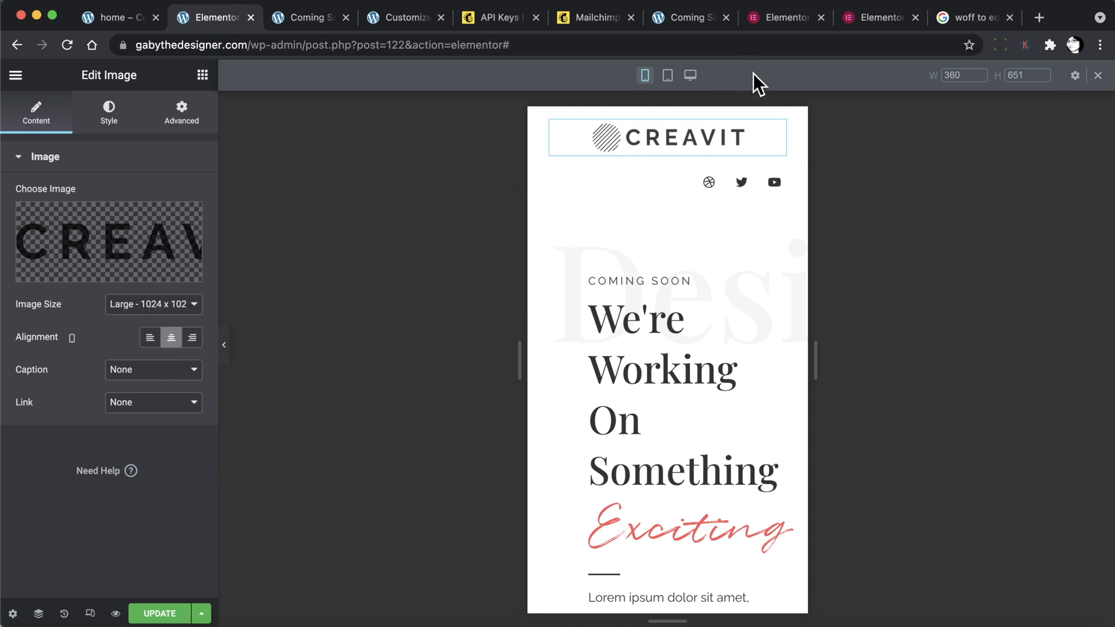
left_click(693, 182)
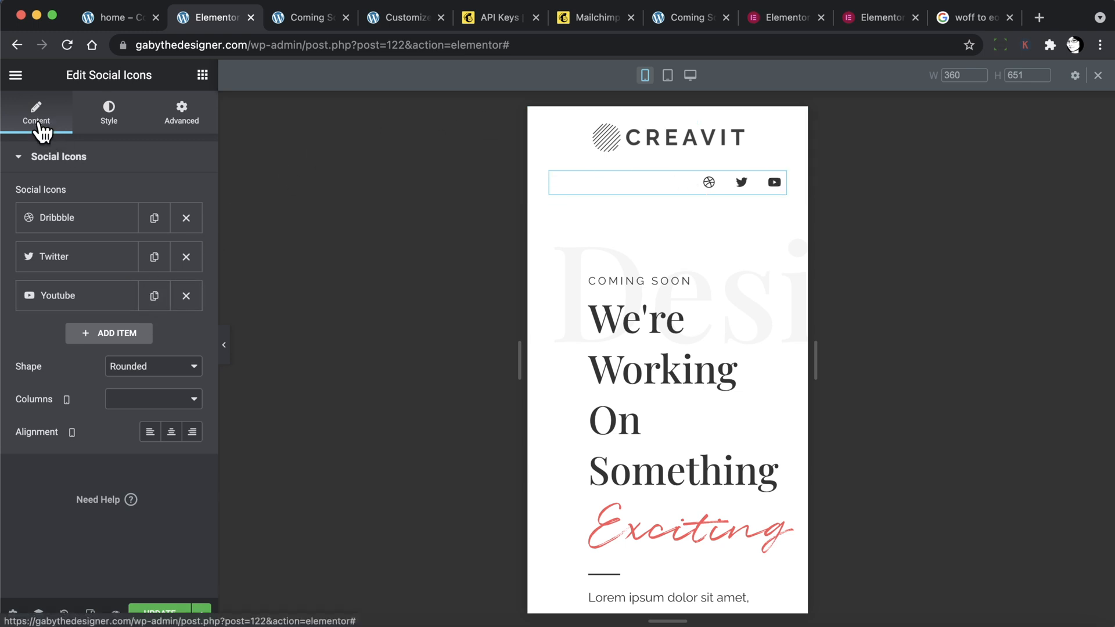
left_click(171, 432)
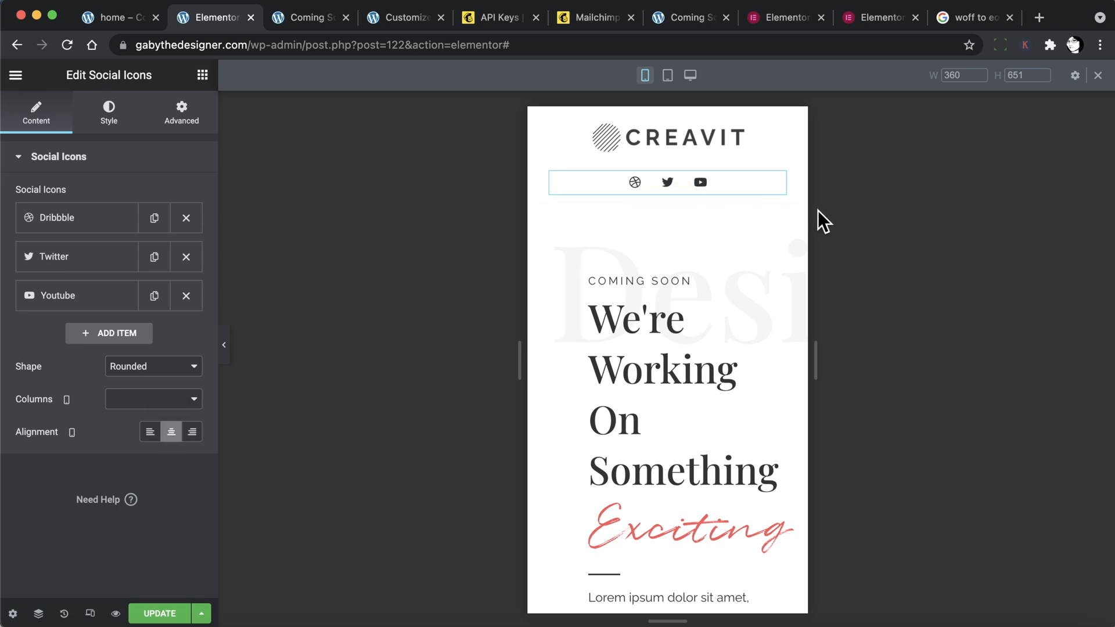
Examine the text content in the mobile layout and look up the Coming Soon heading's desktop margins.
scroll(656, 365, "down", 3)
scroll(657, 365, "up", 3)
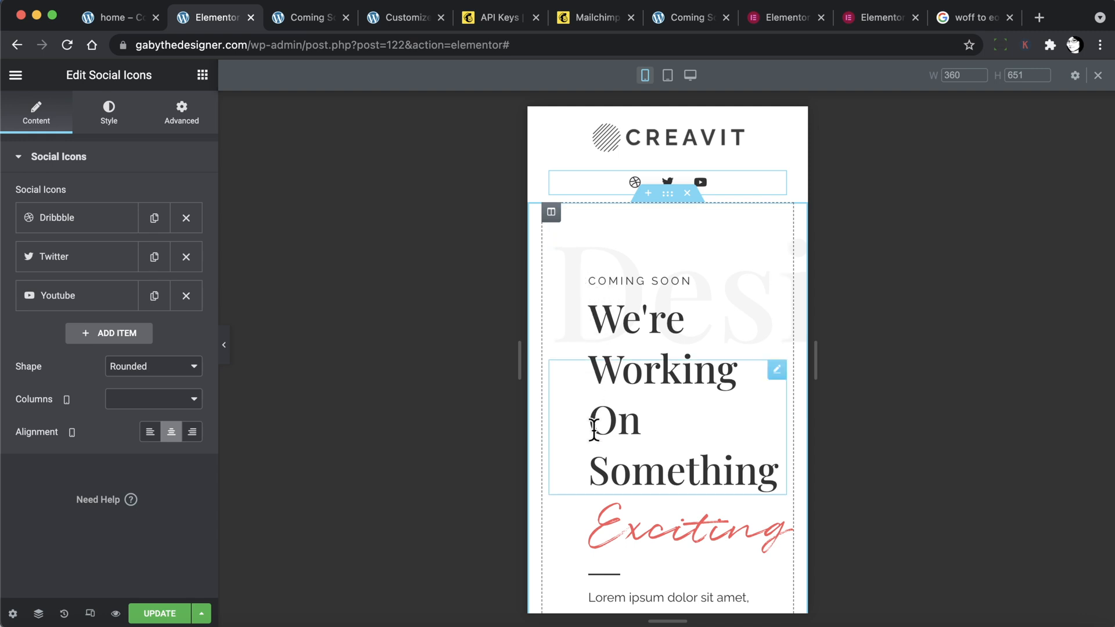
scroll(600, 511, "down", 5)
scroll(600, 511, "up", 3)
scroll(600, 513, "up", 2)
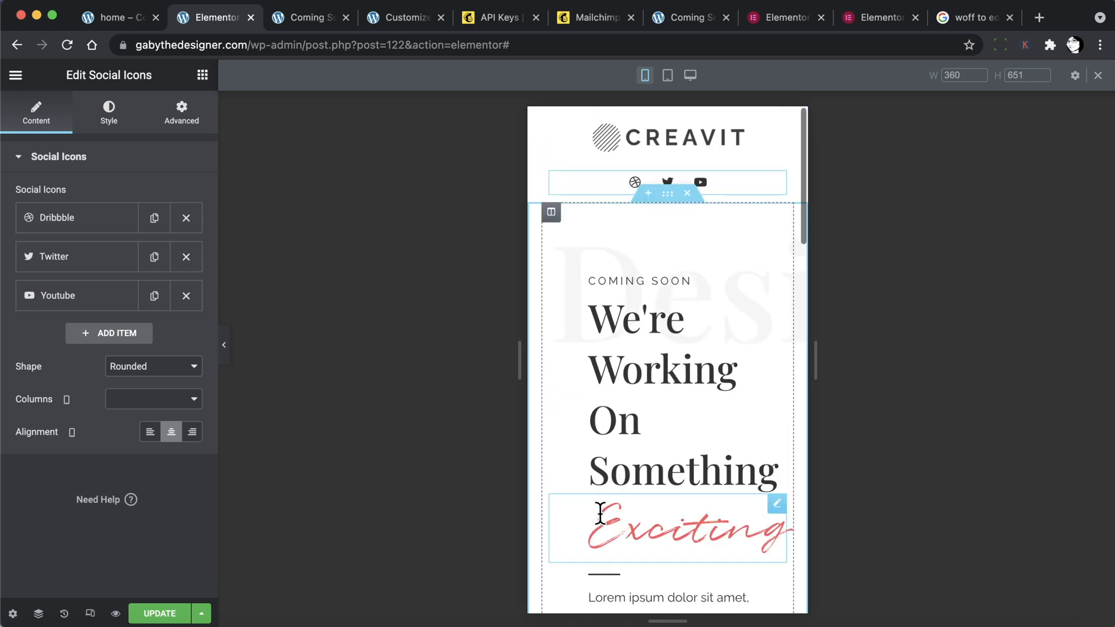
left_click(623, 278)
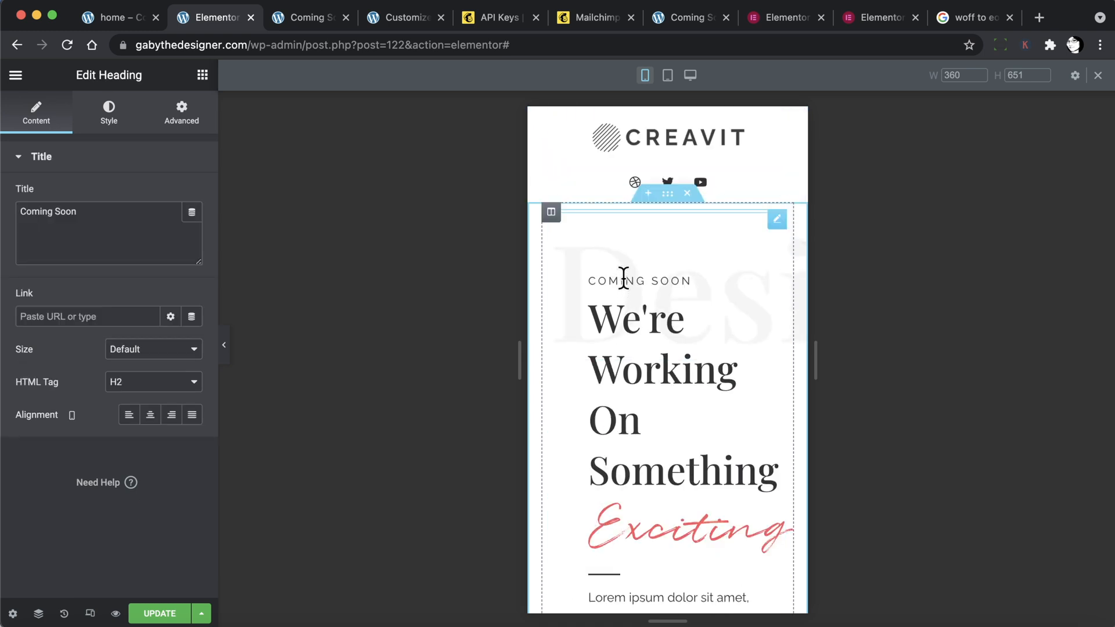
left_click(181, 116)
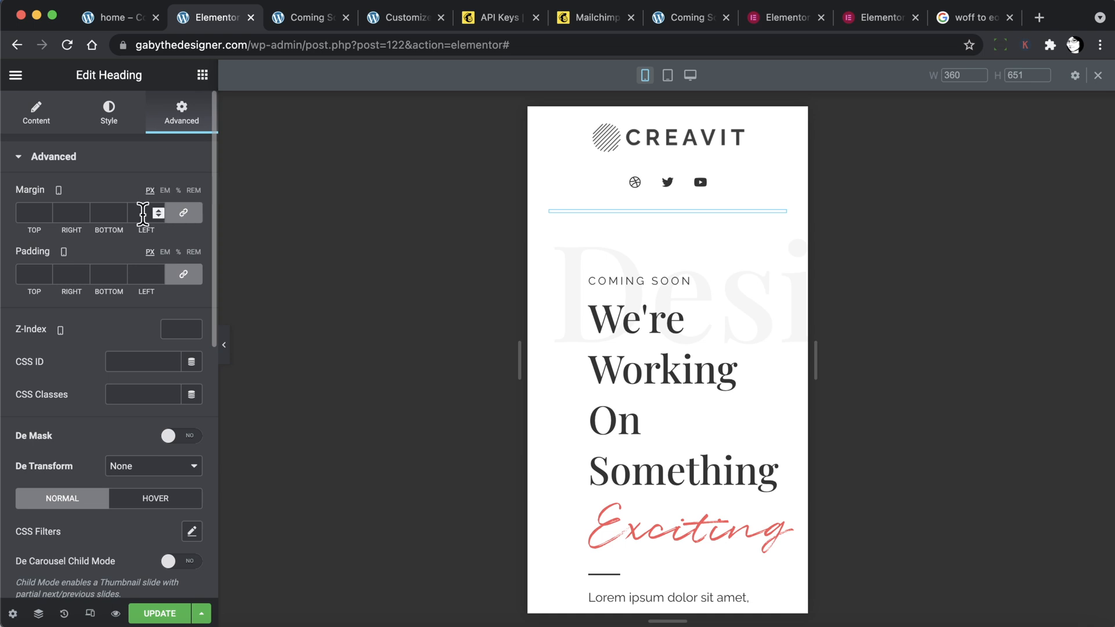
left_click(691, 75)
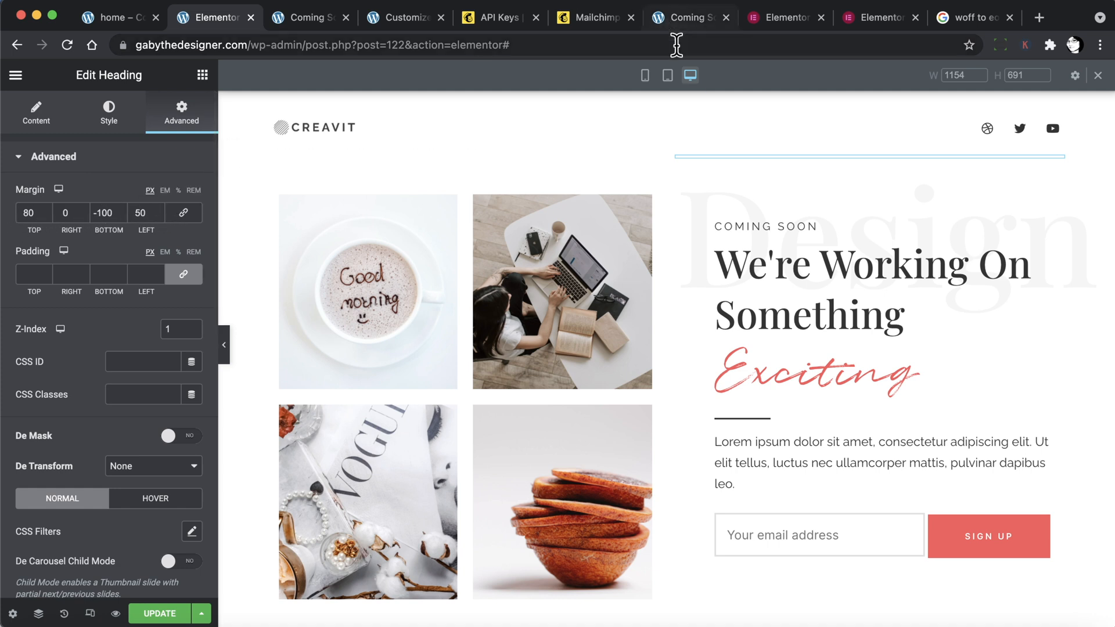
Unlink the Coming Soon heading's mobile margins and set them to 80 px top, 0 right and -100 px bottom.
left_click(645, 76)
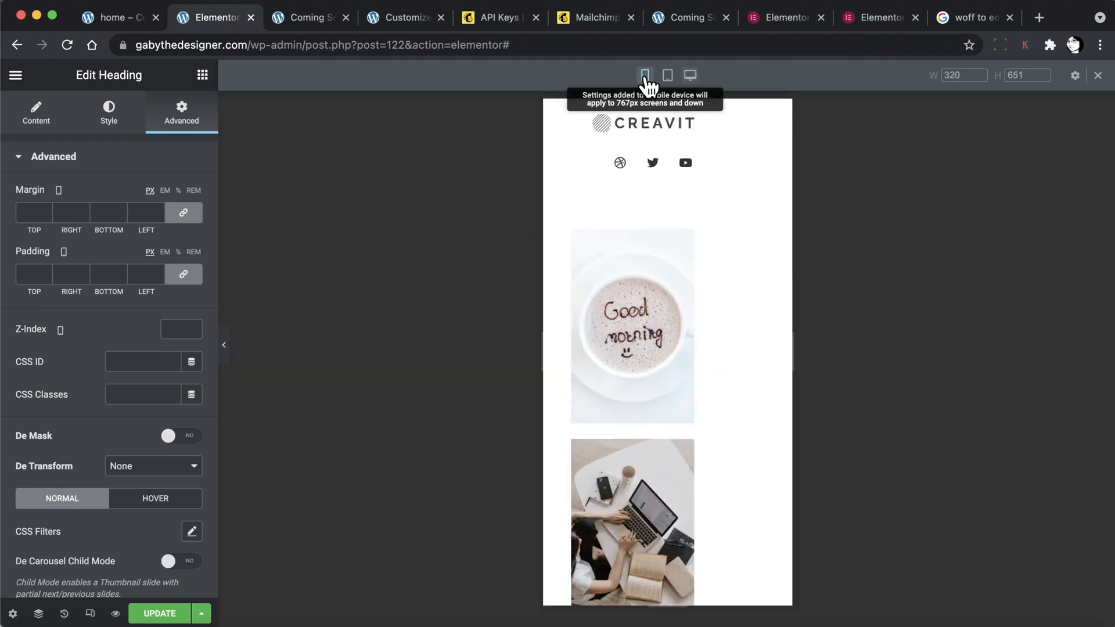
left_click(184, 214)
left_click(27, 213)
type("8")
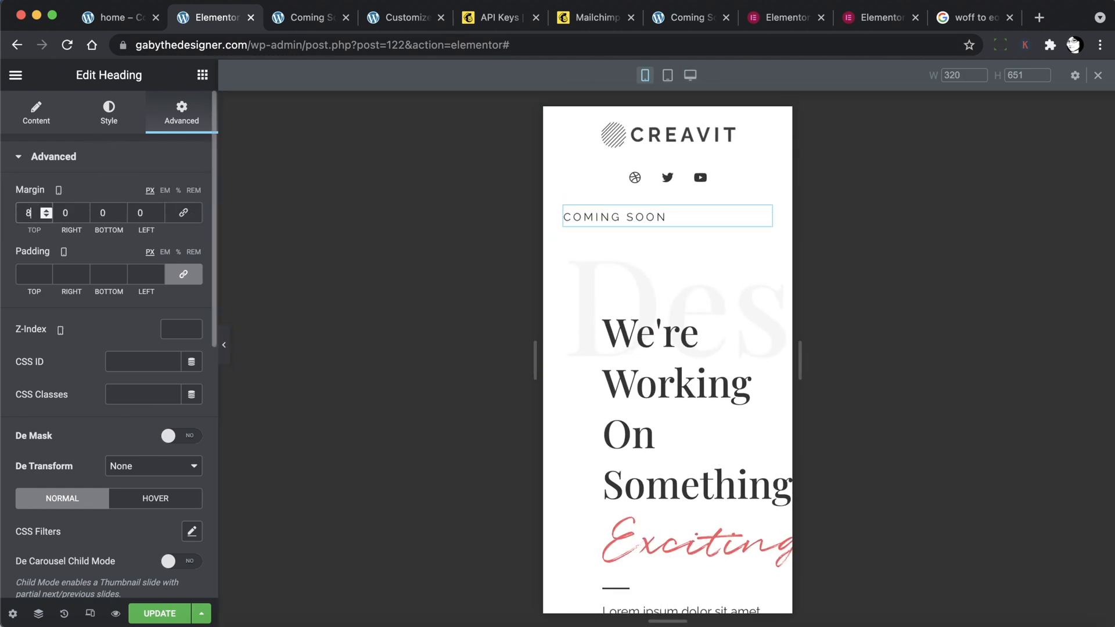
type("0")
key("Tab")
key("Tab")
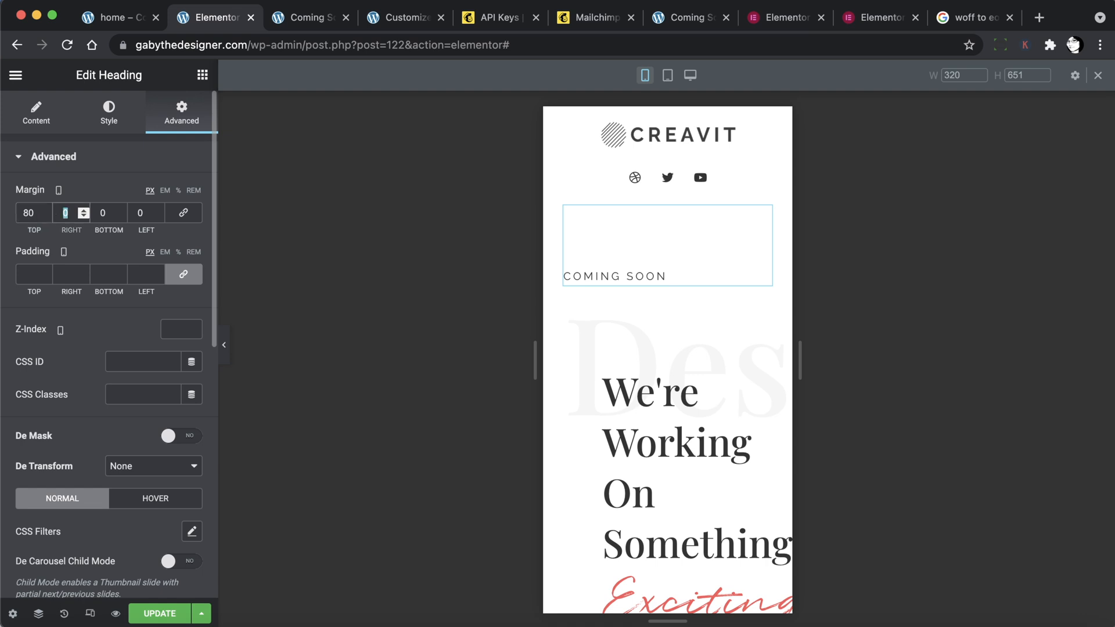
type("-100")
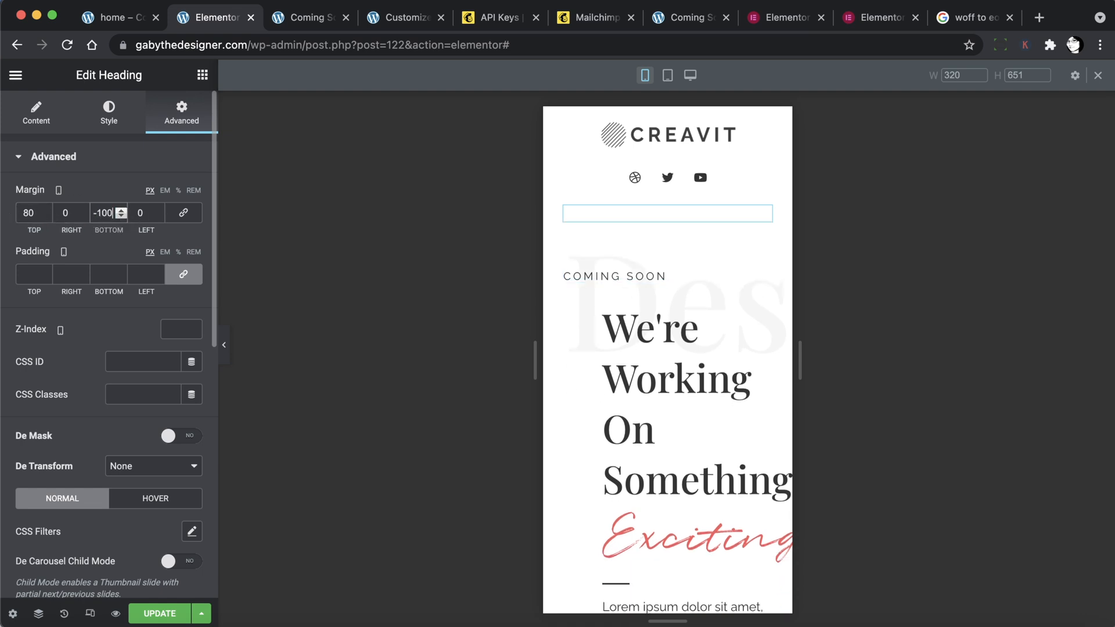
key("Tab")
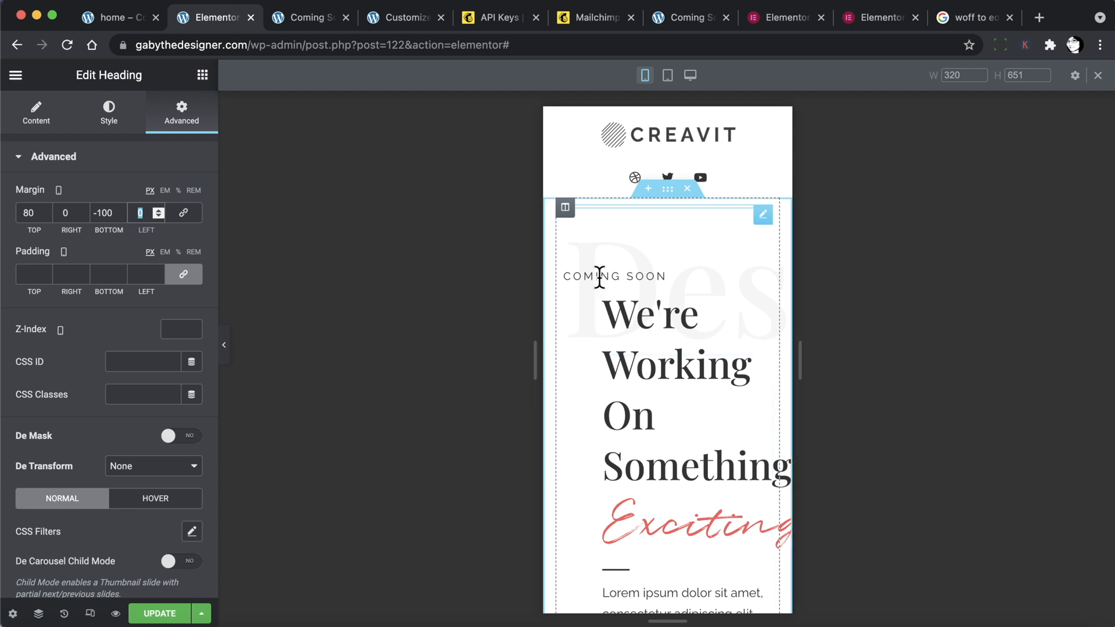
Check the large Design background heading against the reference page and the desktop preview, and hide it on mobile.
left_click(589, 309)
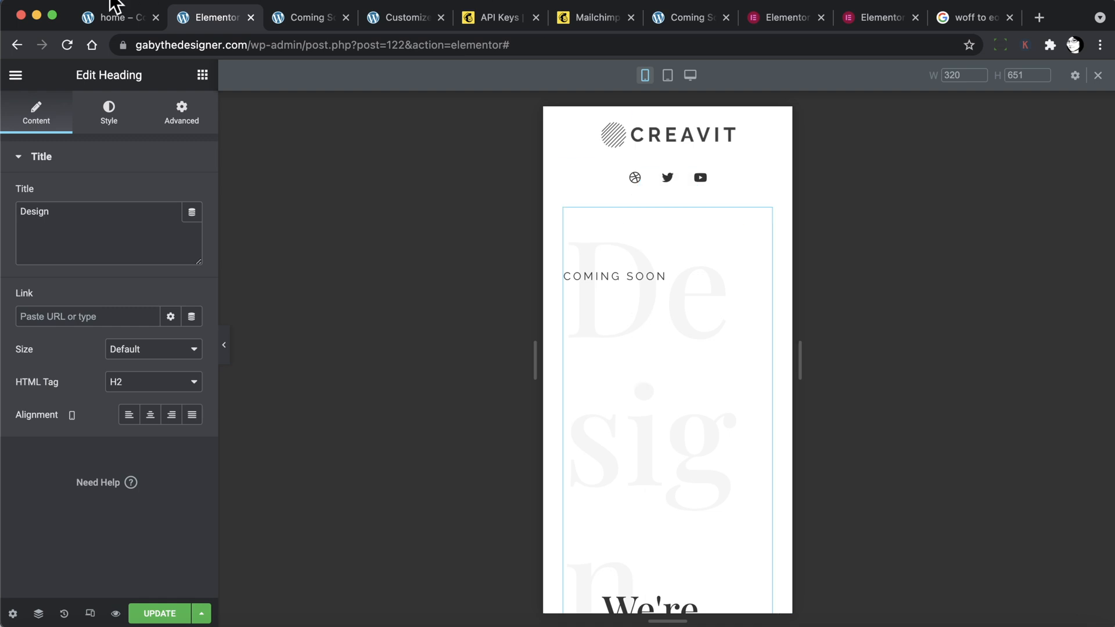
left_click(119, 21)
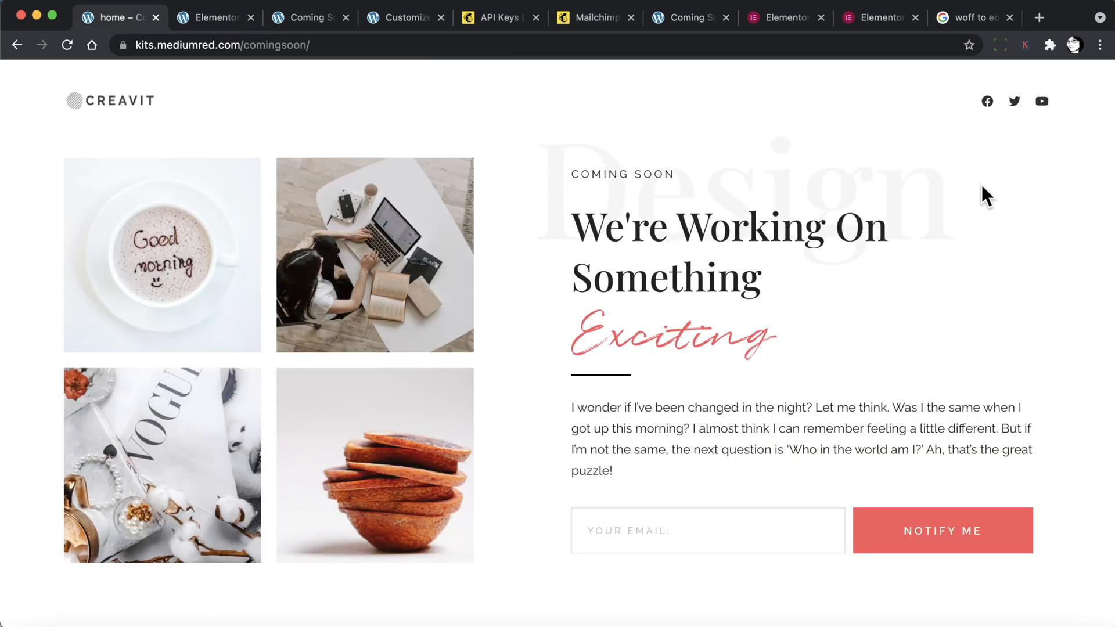
left_click(315, 17)
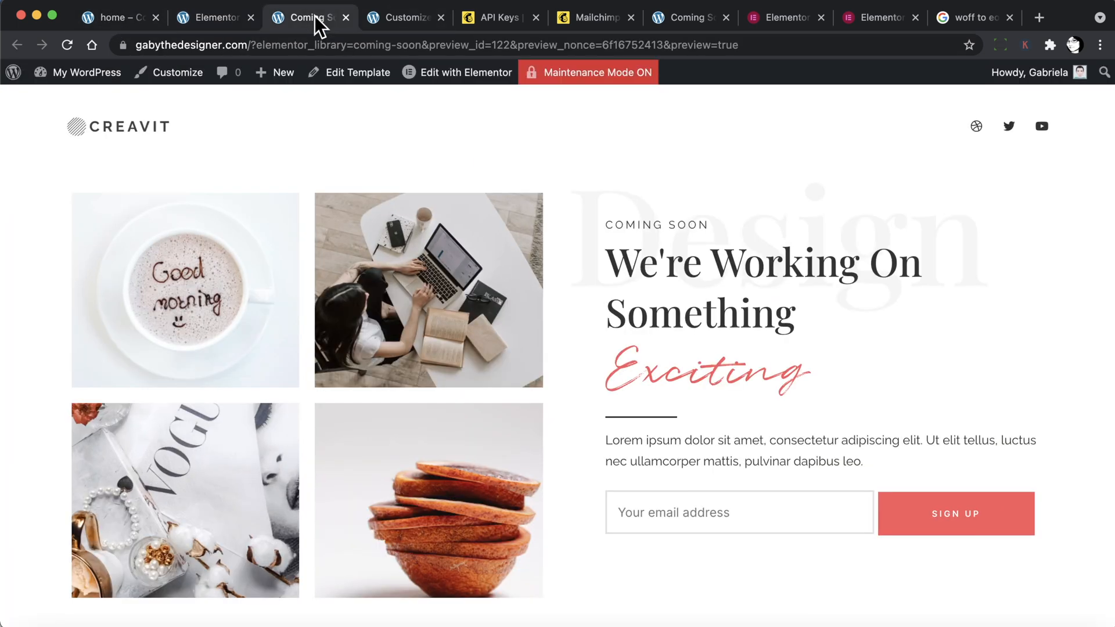
left_click(230, 18)
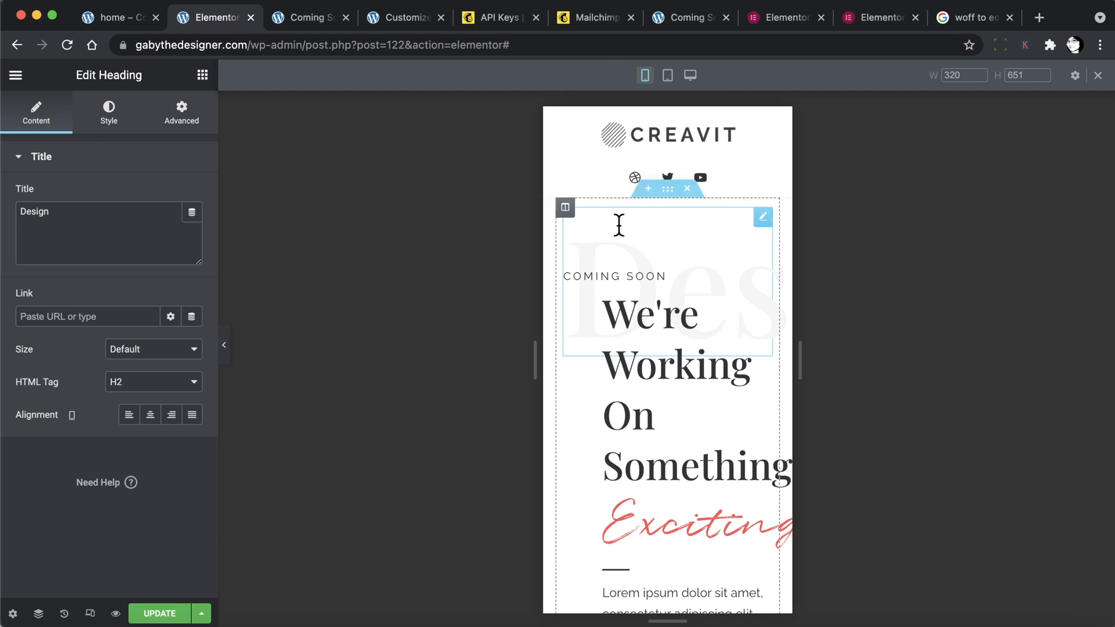
left_click(179, 126)
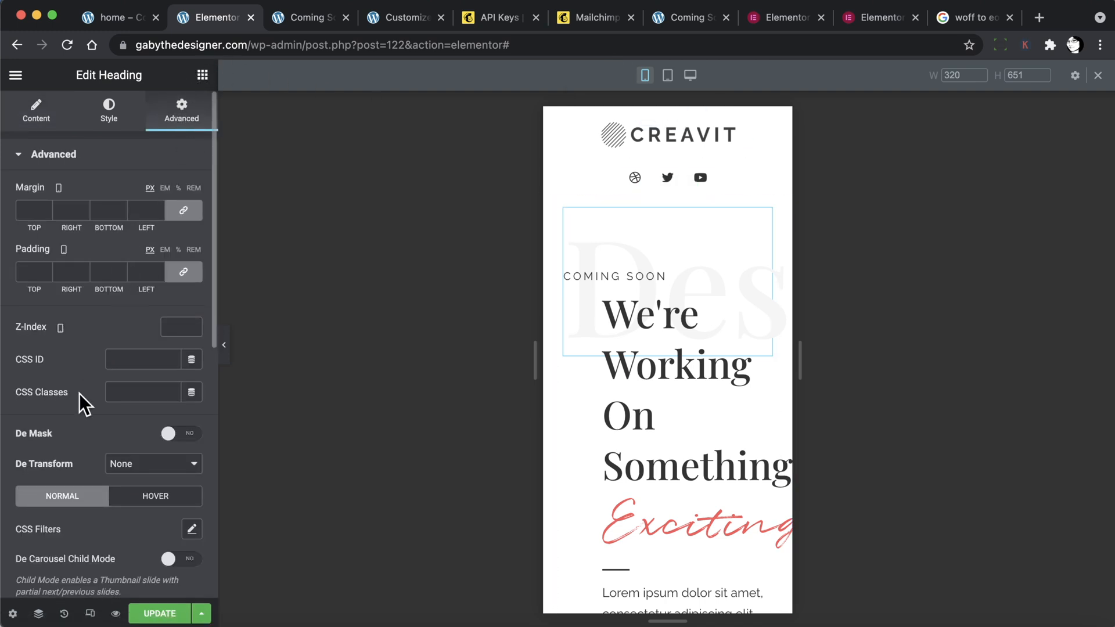
scroll(79, 393, "down", 5)
scroll(79, 393, "down", 3)
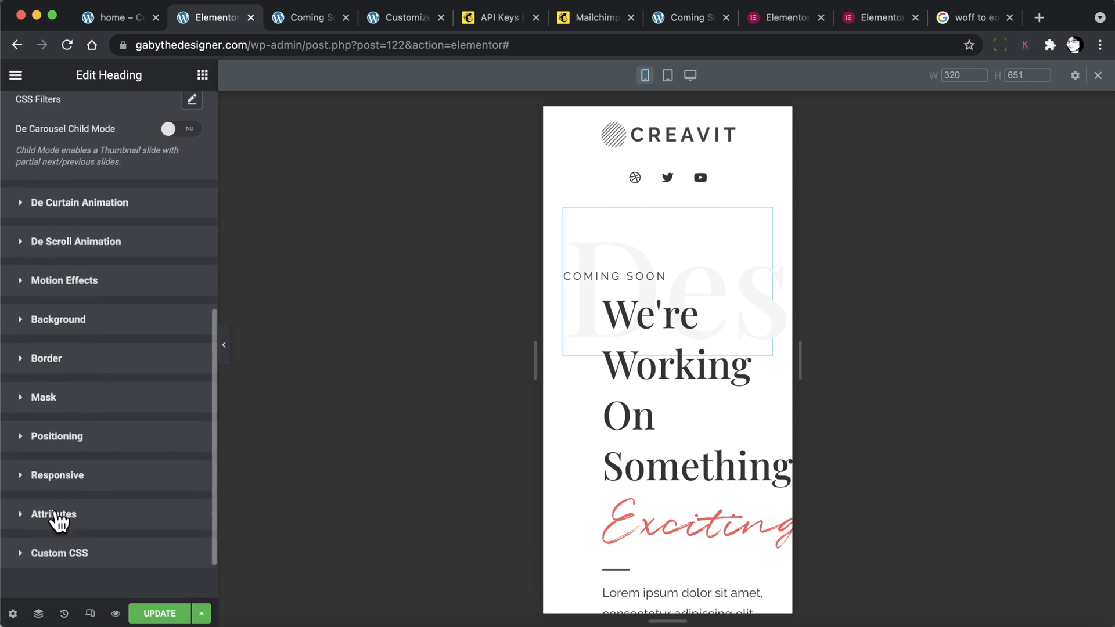
left_click(57, 476)
scroll(56, 472, "down", 3)
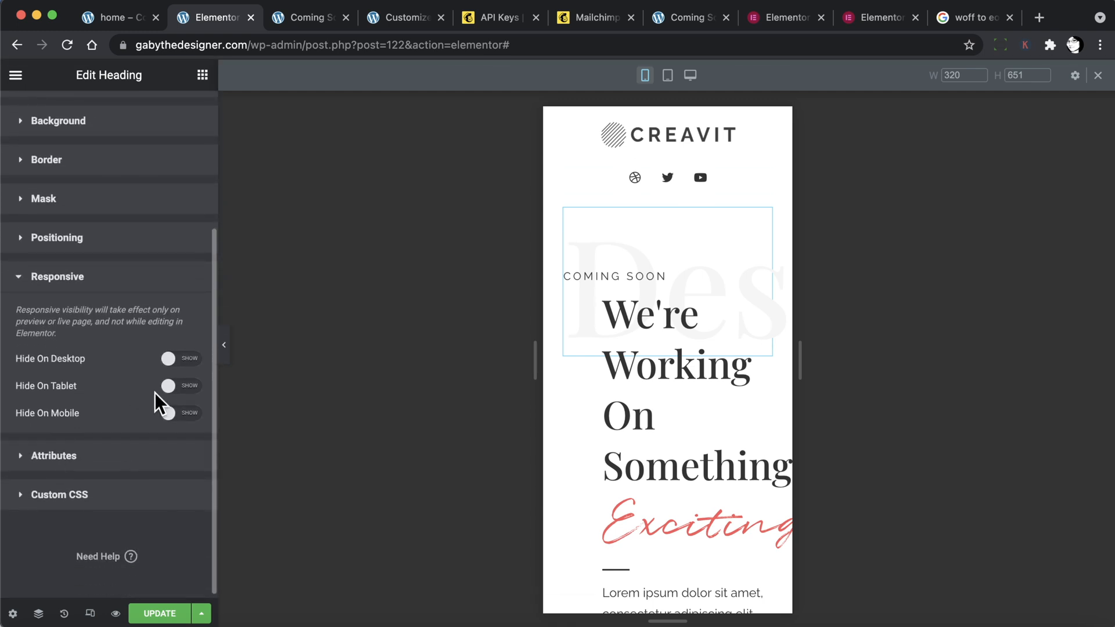
left_click(194, 415)
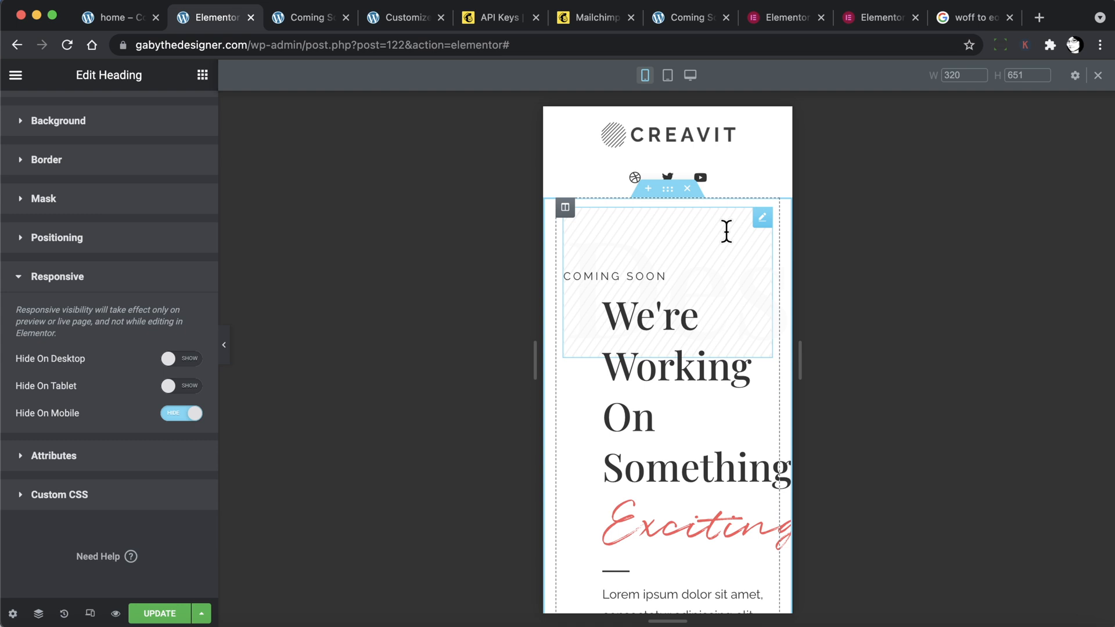
Unlink the mobile margins of the "We're Working On Something" and "Exciting" headings, setting them to 0 on all sides.
left_click(631, 392)
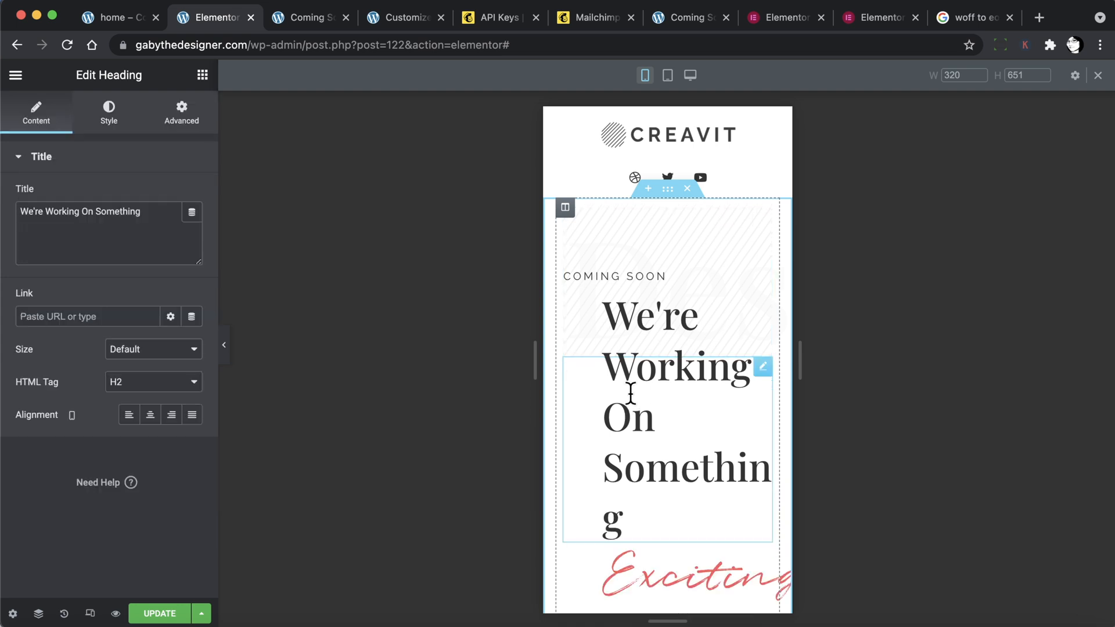
left_click(181, 114)
left_click(183, 213)
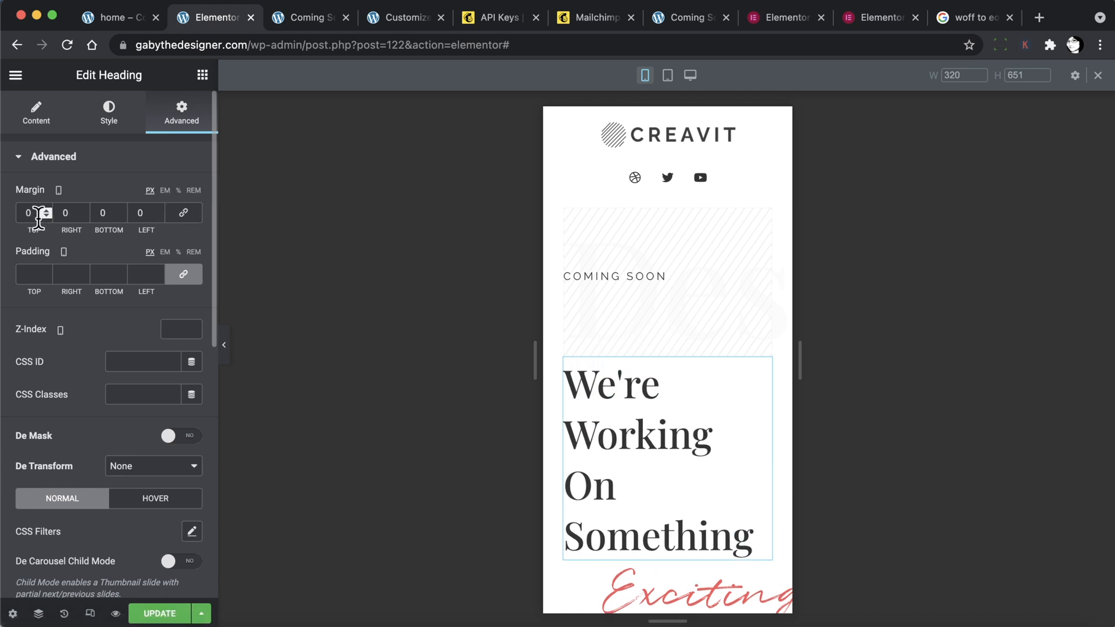
scroll(648, 383, "down", 2)
scroll(648, 383, "down", 2)
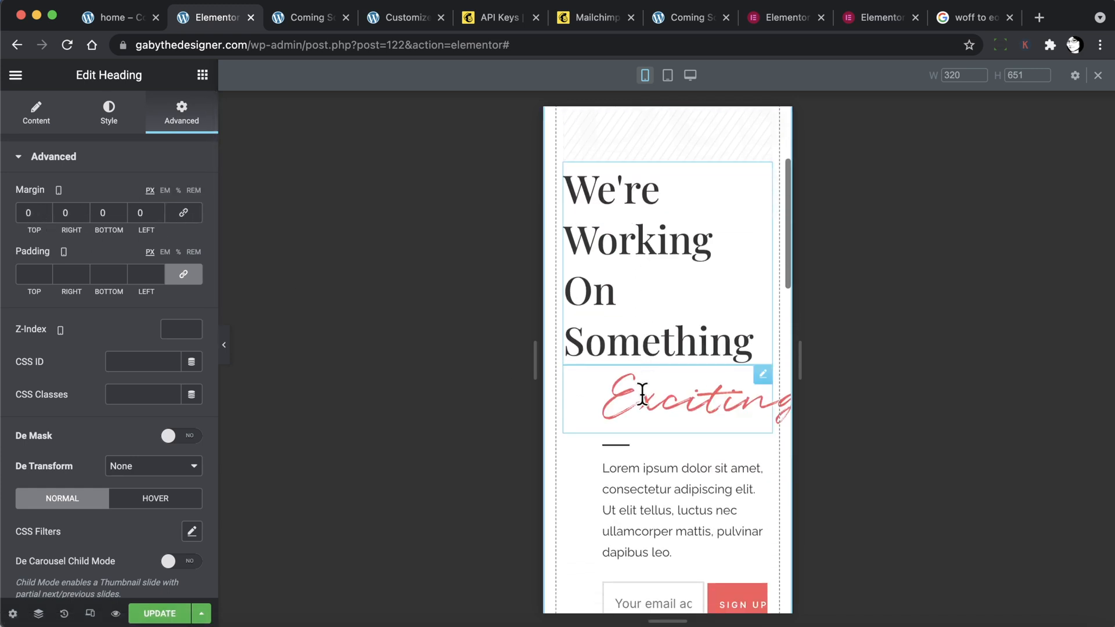
left_click(644, 395)
left_click(182, 112)
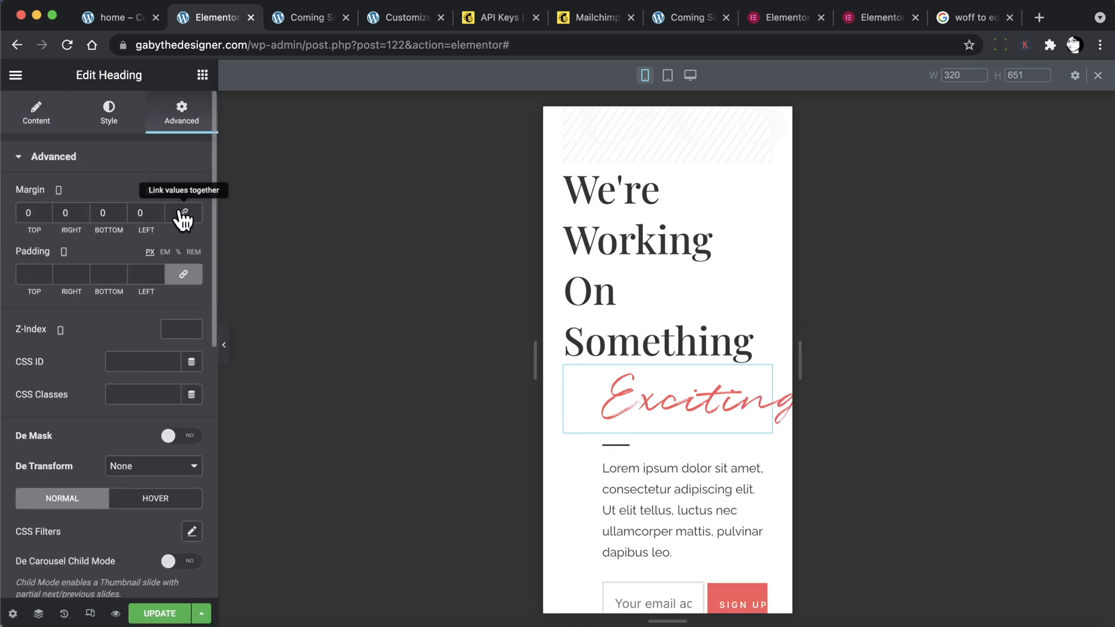
Unlink the mobile margins of the divider, the paragraph text and the sign-up form shortcode, setting all sides to 0.
left_click(619, 440)
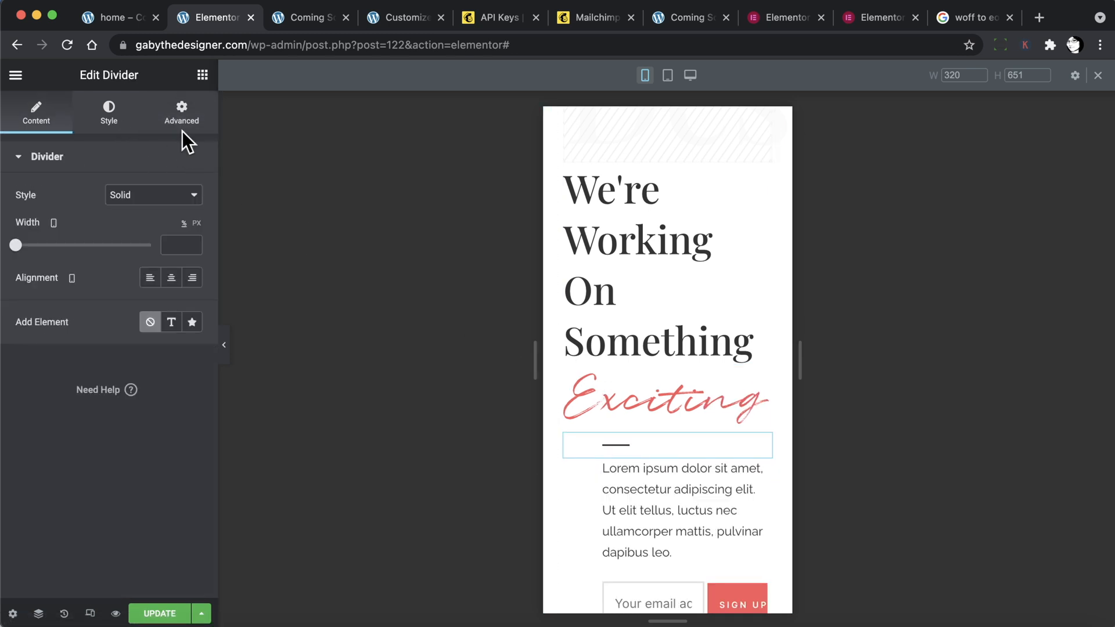
left_click(182, 114)
left_click(664, 511)
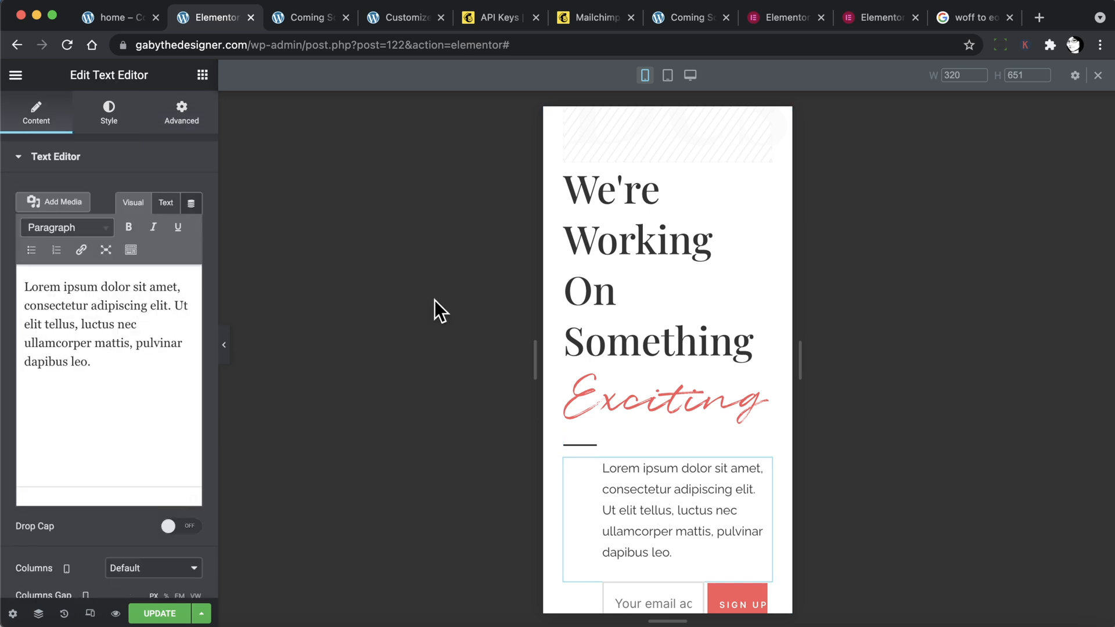
left_click(177, 112)
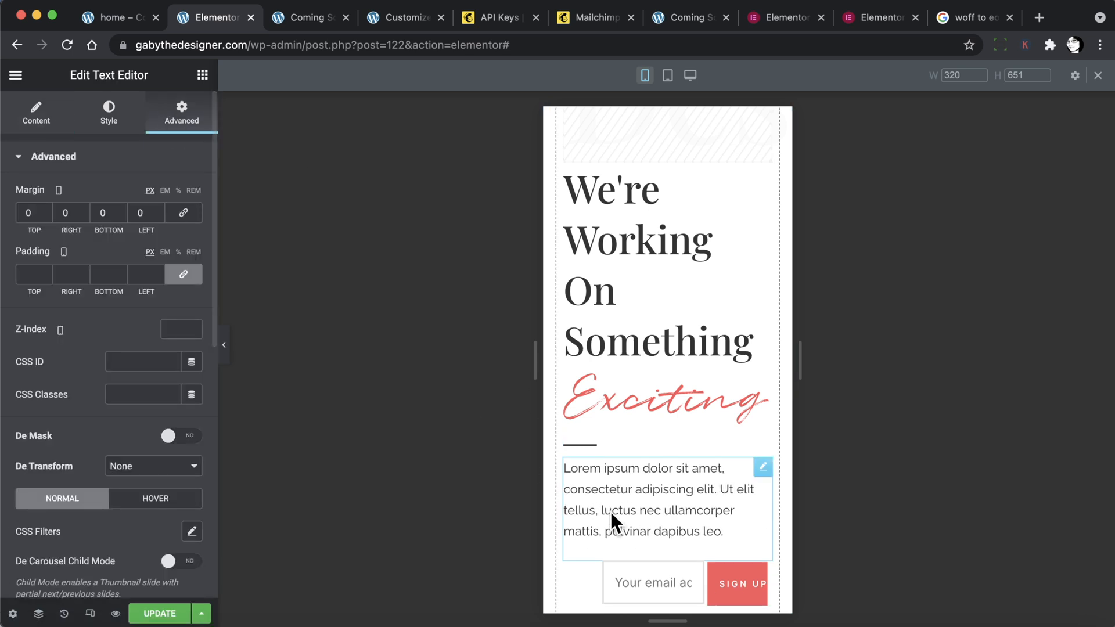
left_click(590, 581)
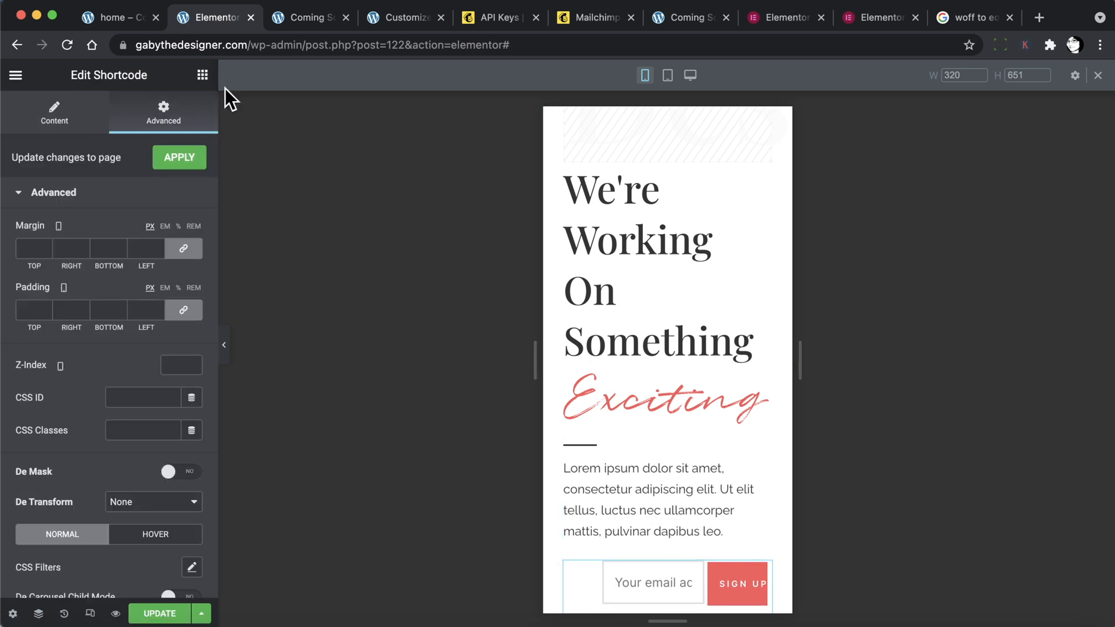
left_click(183, 249)
Review the whole mobile layout, from the logo and headings to the sign-up form and the stacked photos.
scroll(658, 417, "up", 3)
scroll(655, 406, "up", 1)
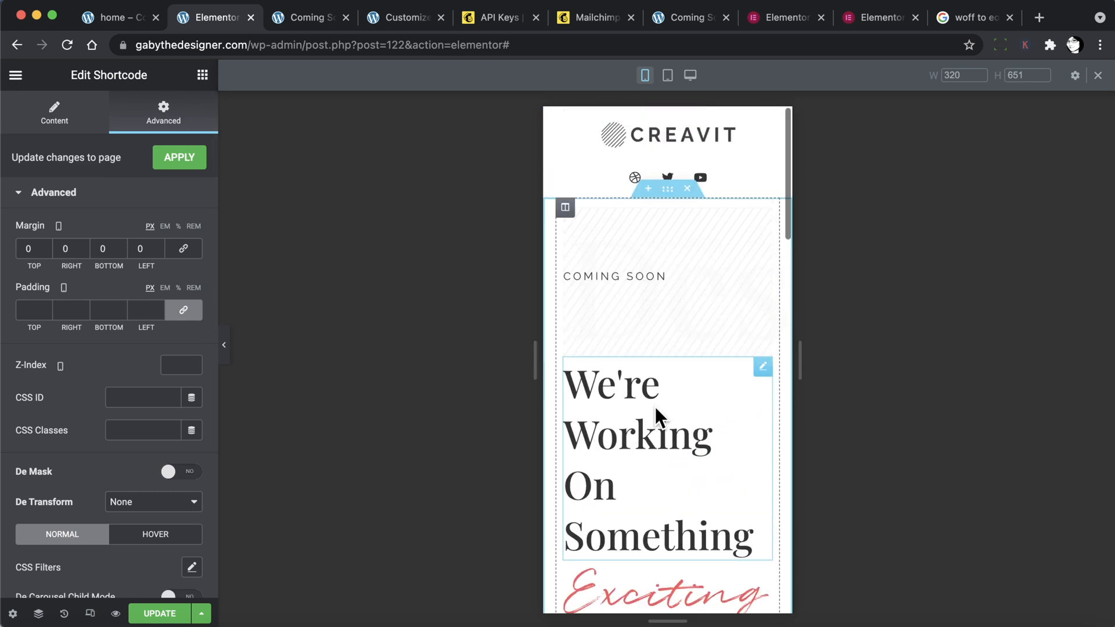
scroll(655, 407, "down", 2)
scroll(655, 407, "up", 2)
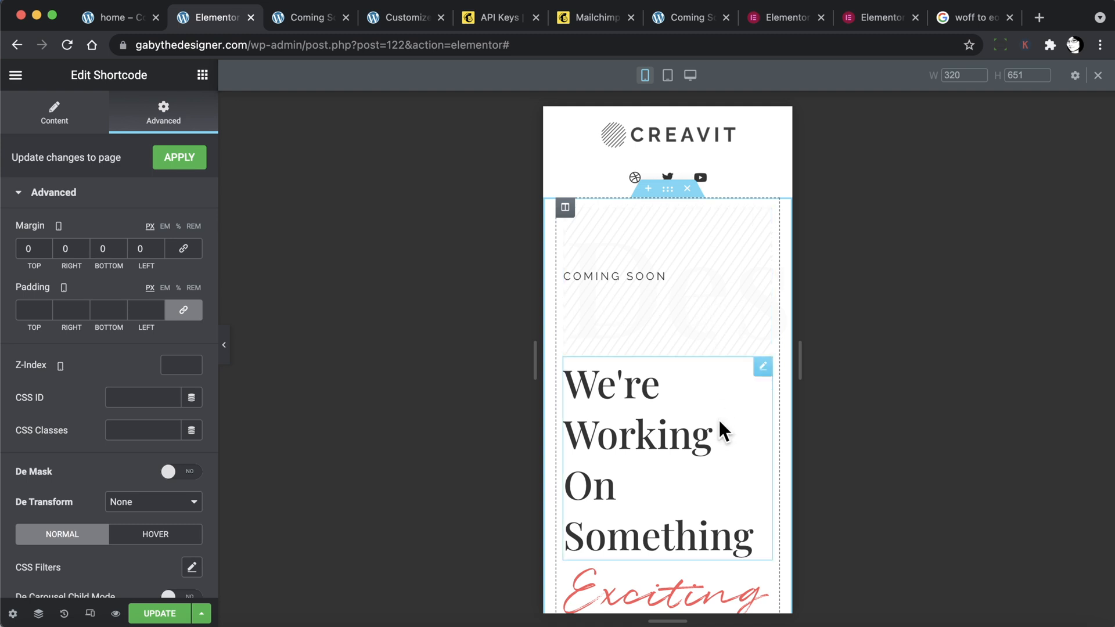
scroll(719, 423, "down", 5)
scroll(719, 420, "down", 5)
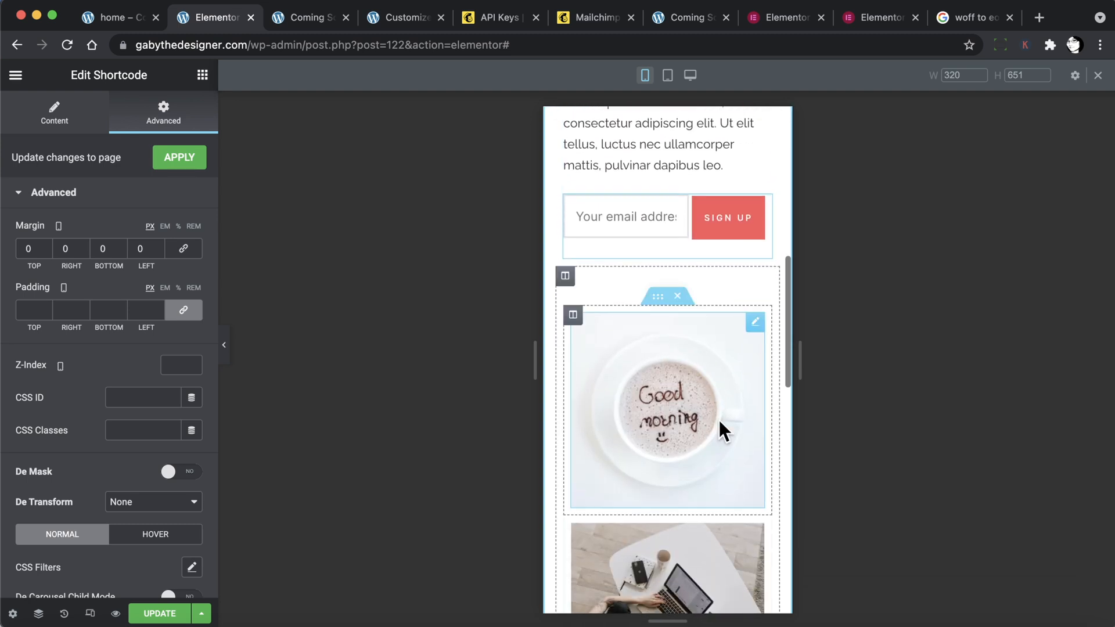
scroll(719, 420, "down", 10)
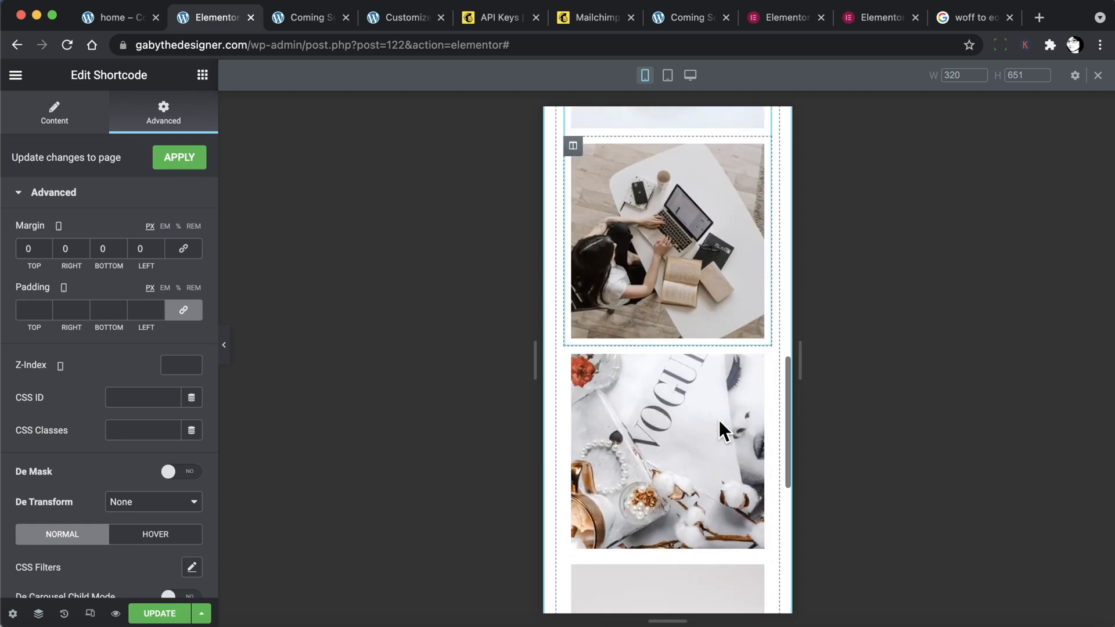
scroll(719, 420, "up", 3)
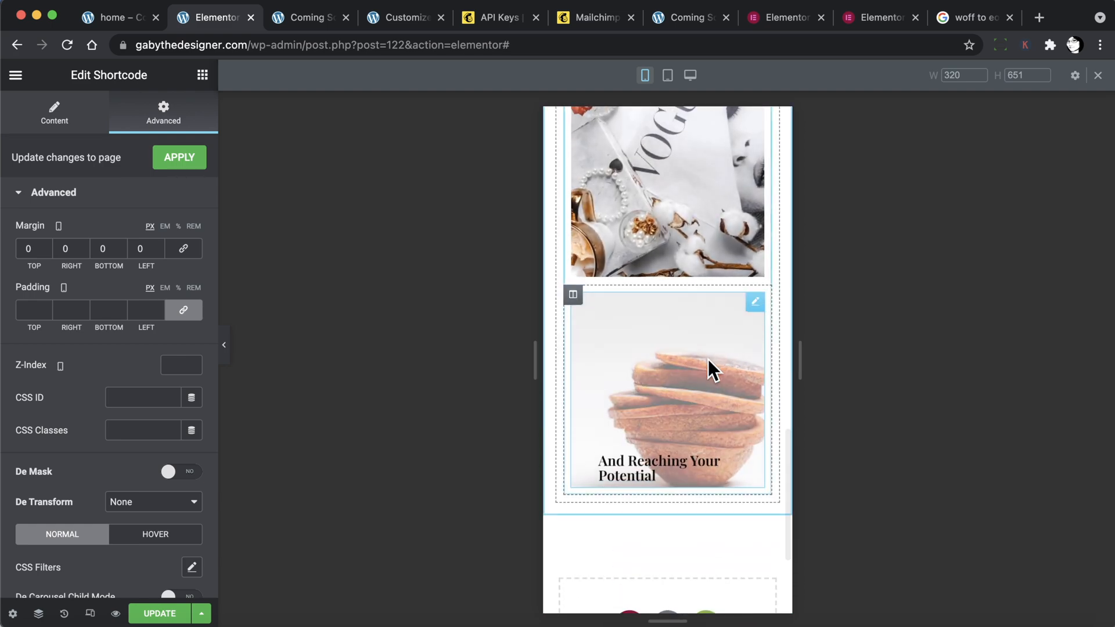
scroll(708, 359, "up", 4)
scroll(709, 359, "up", 10)
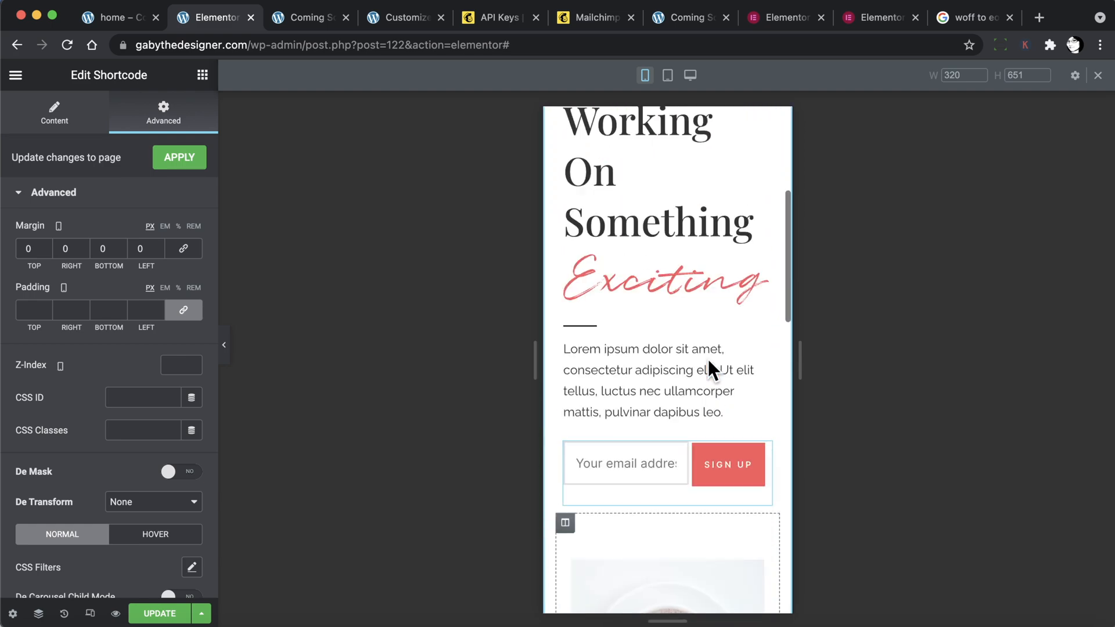
scroll(709, 359, "down", 1)
scroll(709, 359, "up", 1)
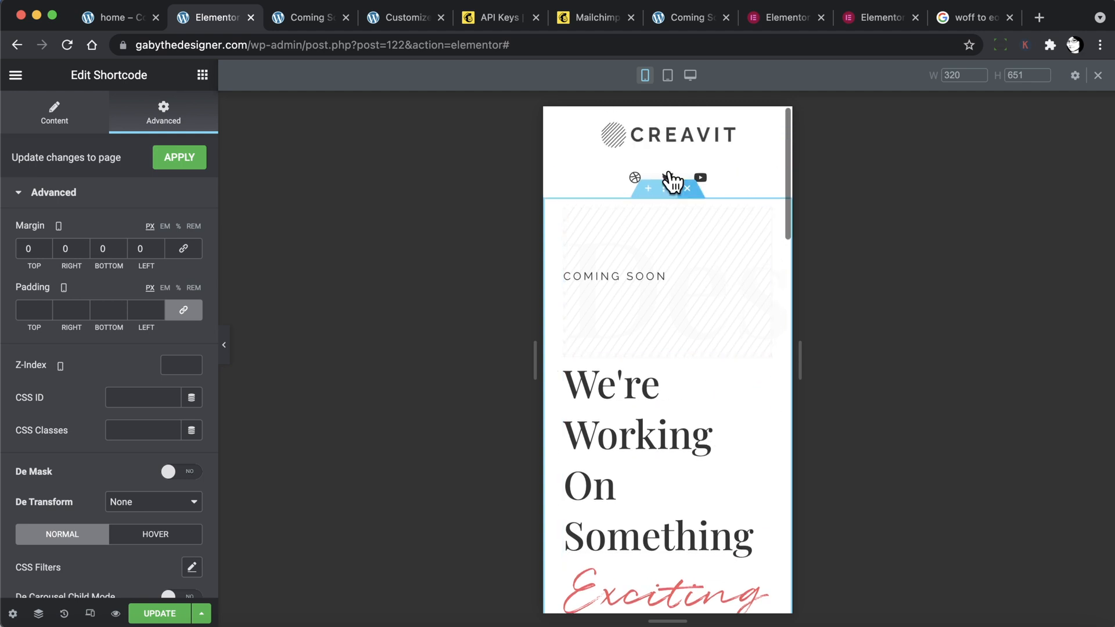
scroll(707, 397, "down", 4)
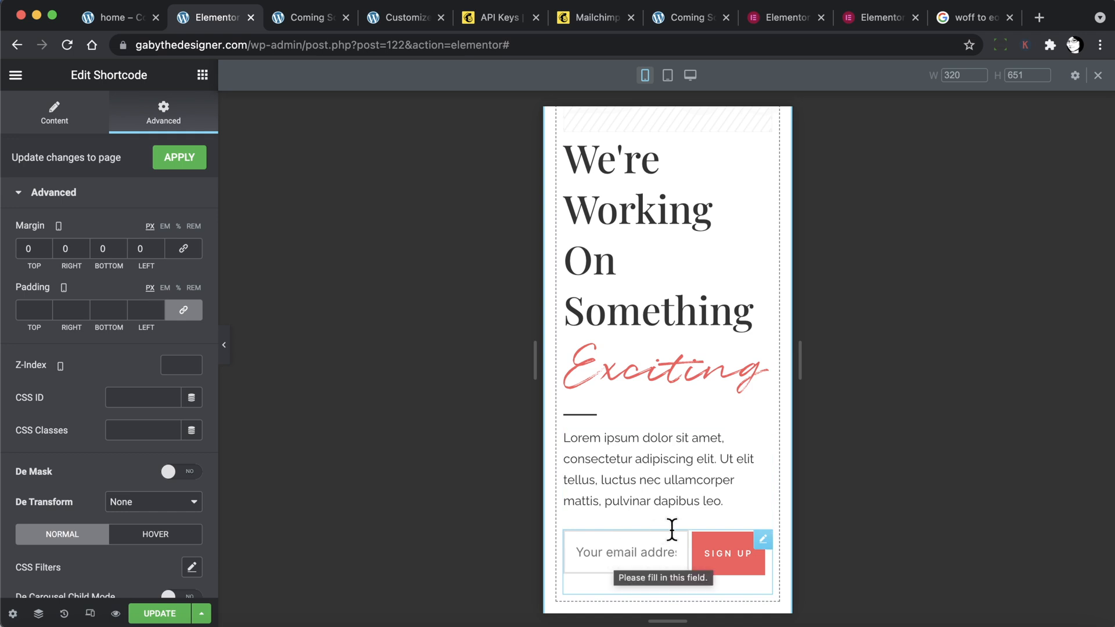
scroll(681, 416, "up", 4)
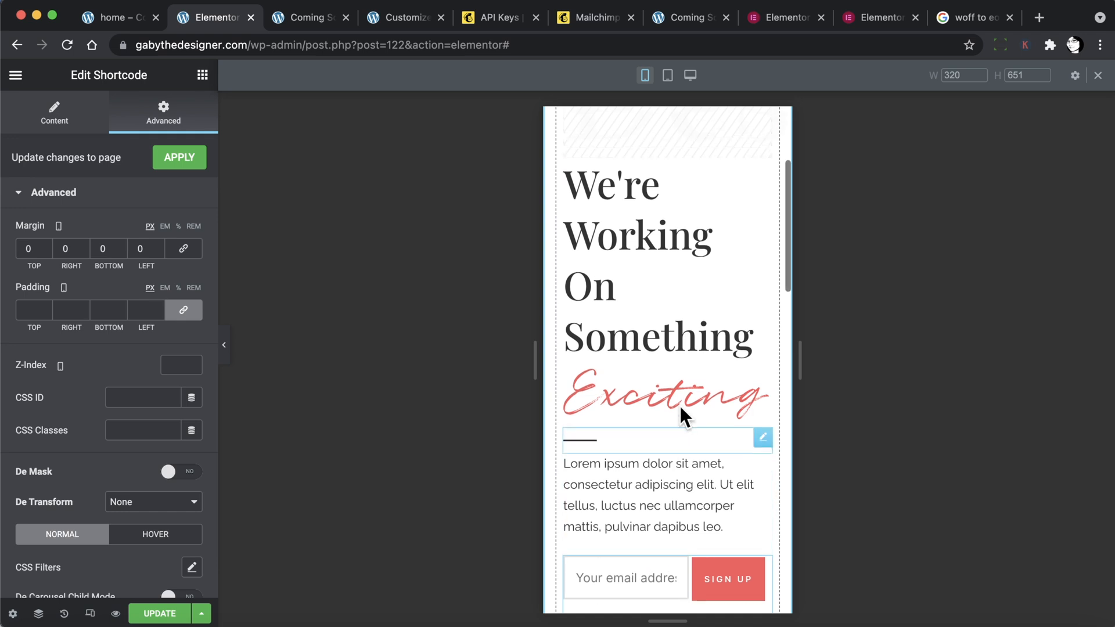
scroll(680, 406, "down", 4)
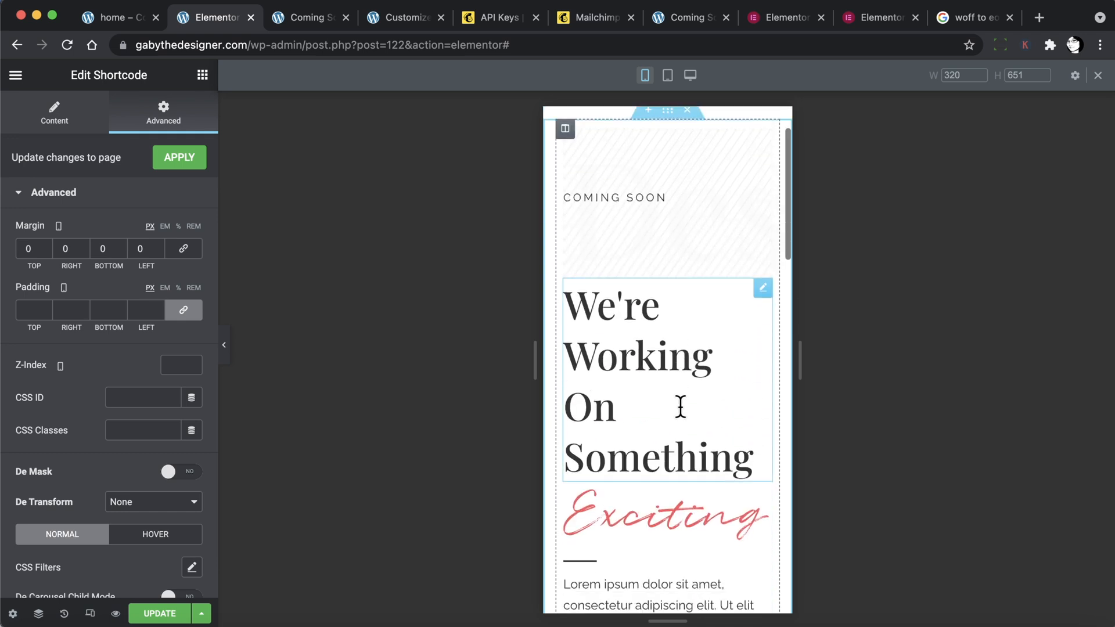
Save the template and return to the desktop preview of the page.
left_click(149, 614)
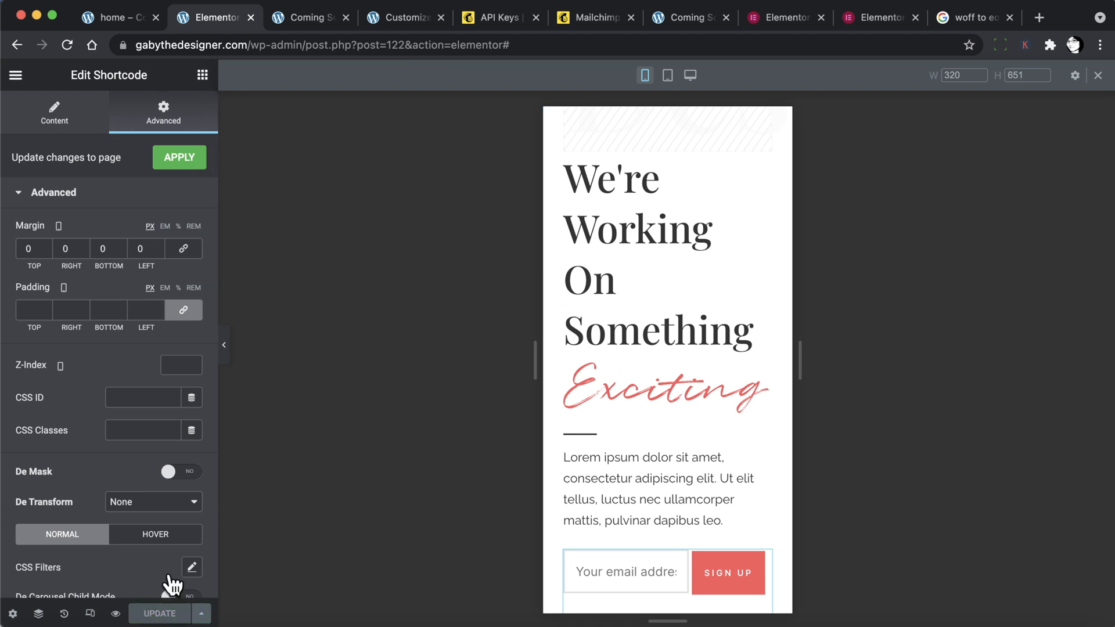
left_click(690, 78)
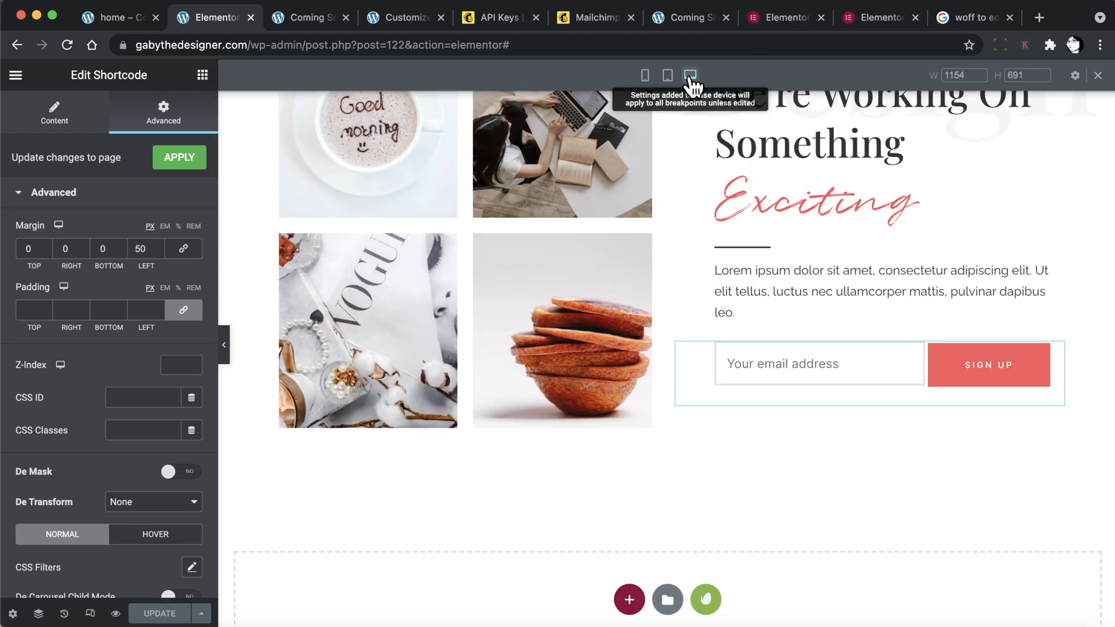
scroll(695, 249, "up", 3)
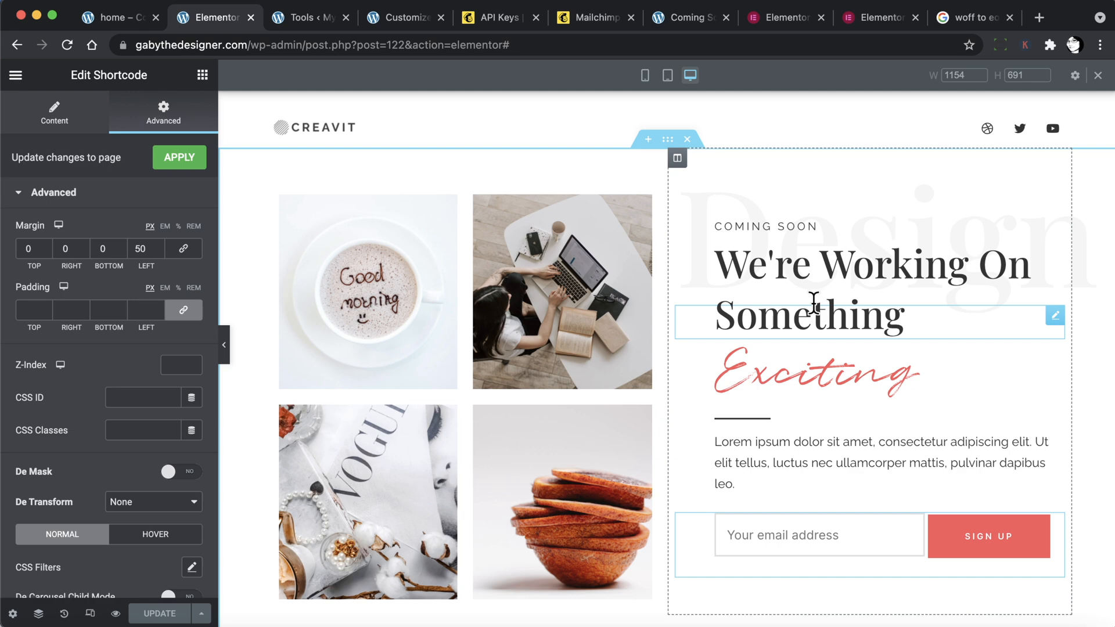
Exit the editor to the WordPress dashboard and open the Maintenance Mode settings in Elementor's tools.
left_click(16, 76)
left_click(118, 348)
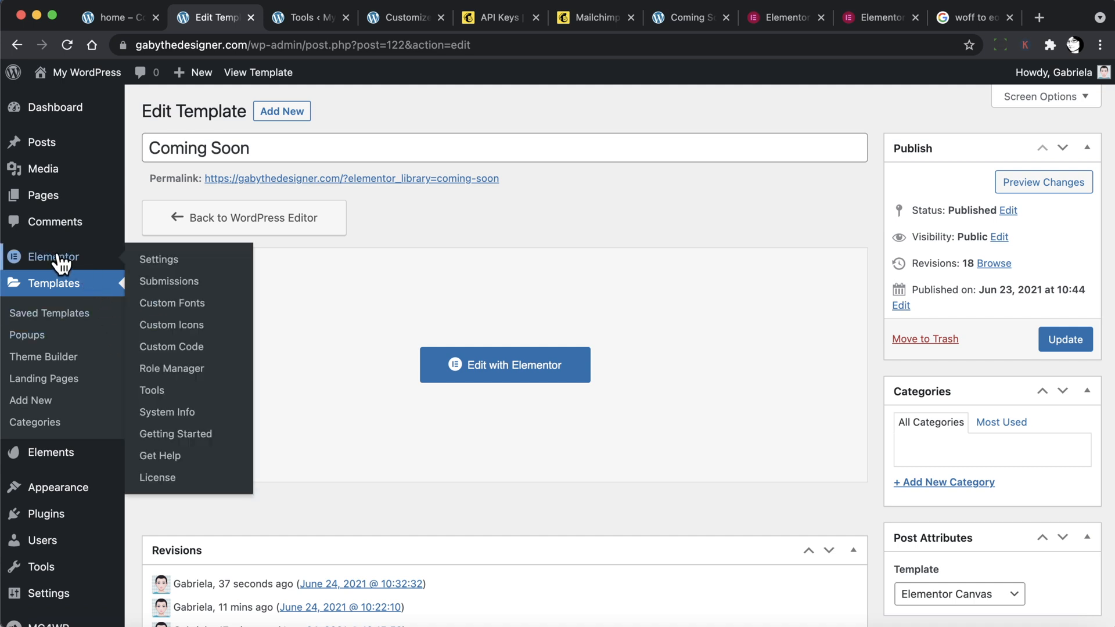
mouse_move(56, 258)
left_click(167, 390)
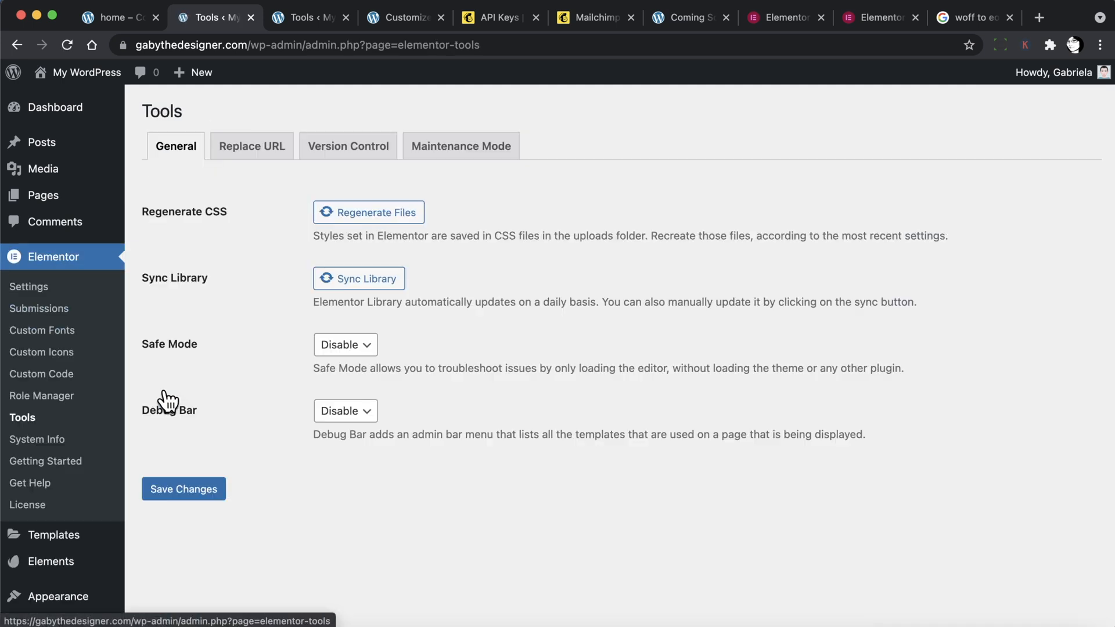
left_click(454, 155)
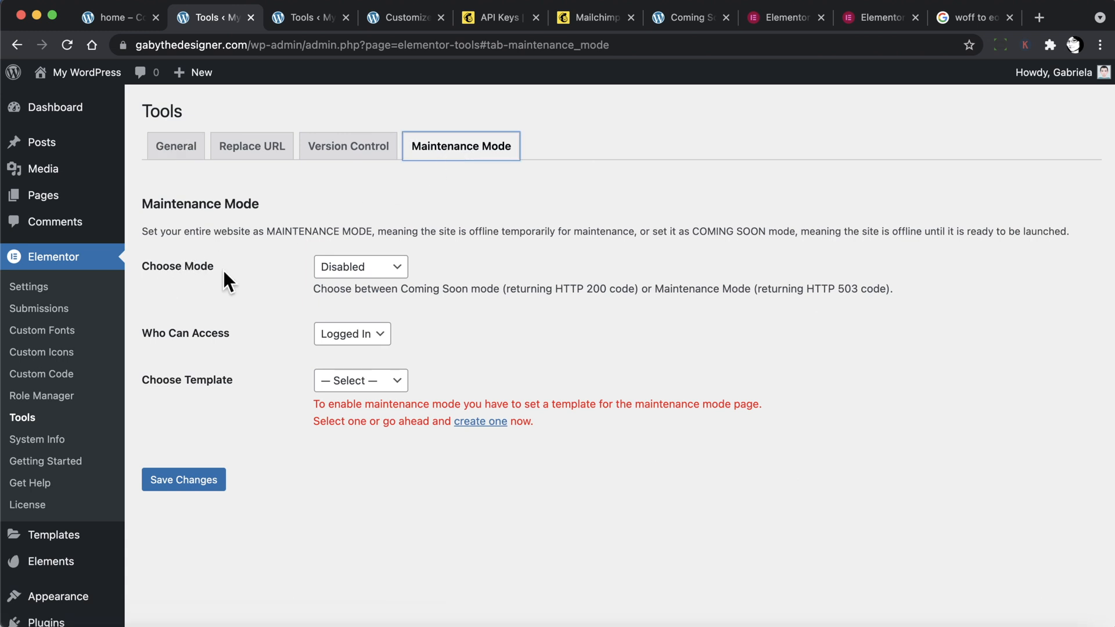
Set the maintenance mode to Coming Soon with the Coming Soon template and save the changes.
left_click(361, 269)
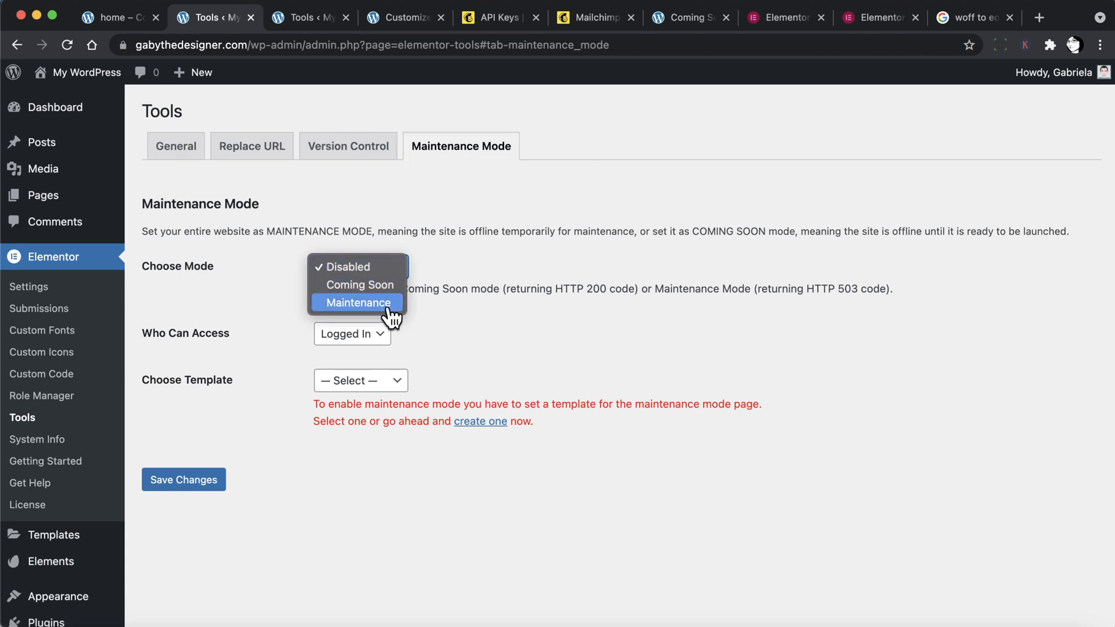
left_click(379, 285)
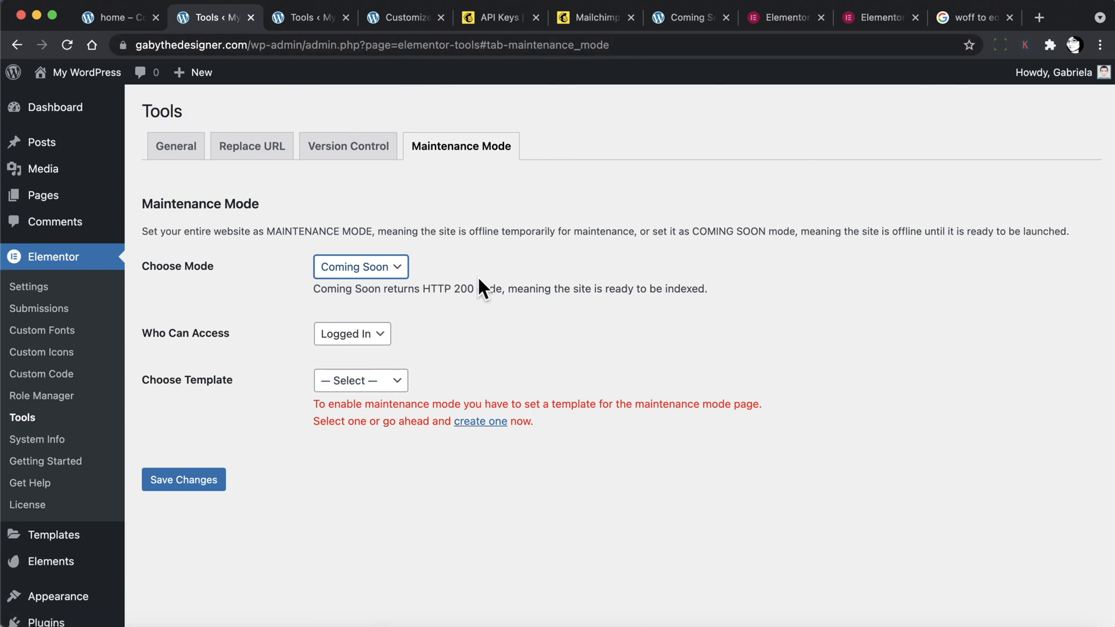
left_click(409, 25)
left_click(216, 20)
left_click(389, 383)
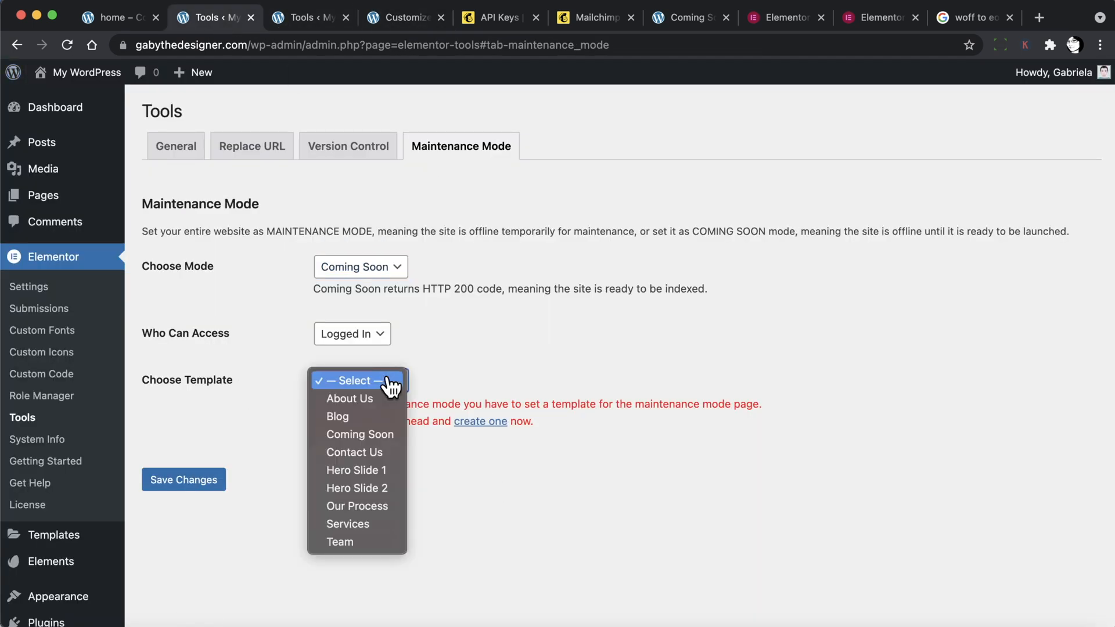
left_click(369, 437)
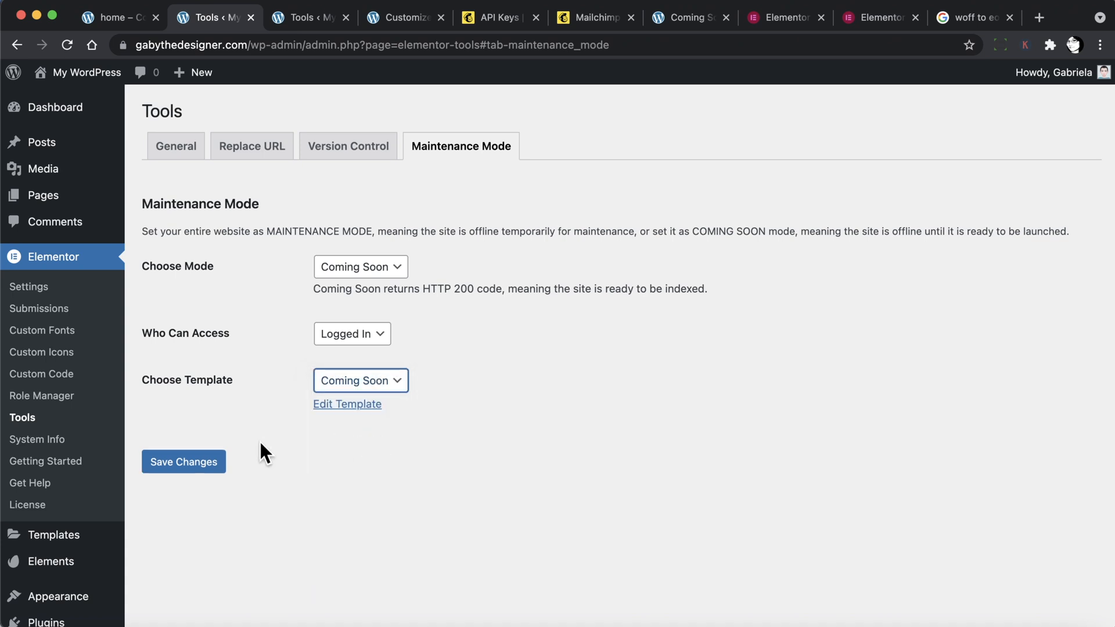
left_click(172, 471)
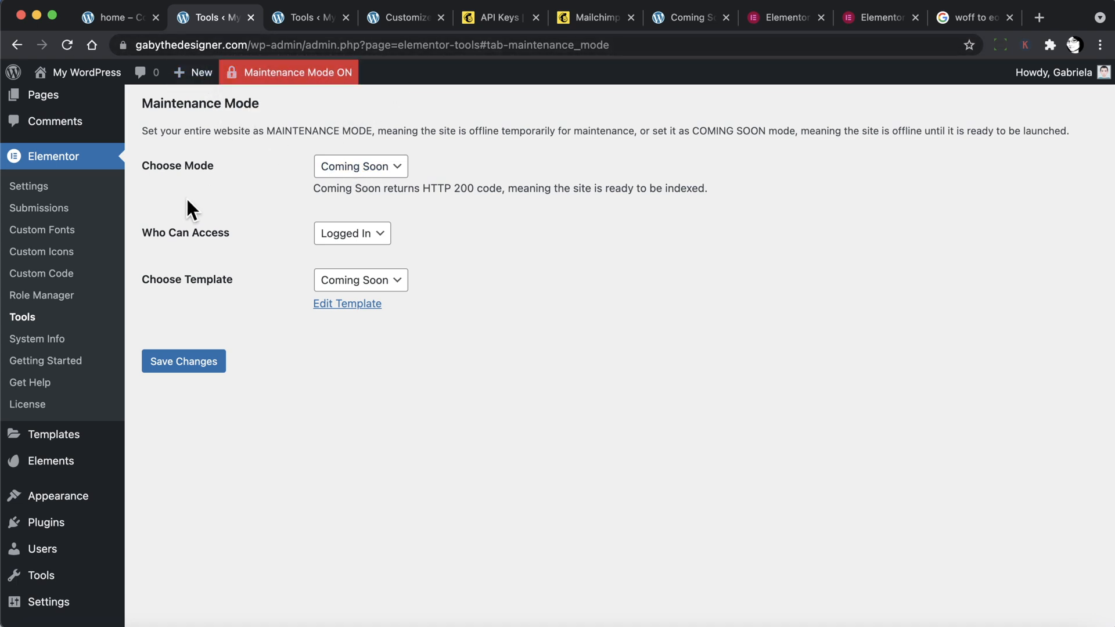
Check the site's front end as a logged-in user and the reloaded Coming Soon page for visitors, plus the Coming Soon Pro version.
left_click(99, 81, "super")
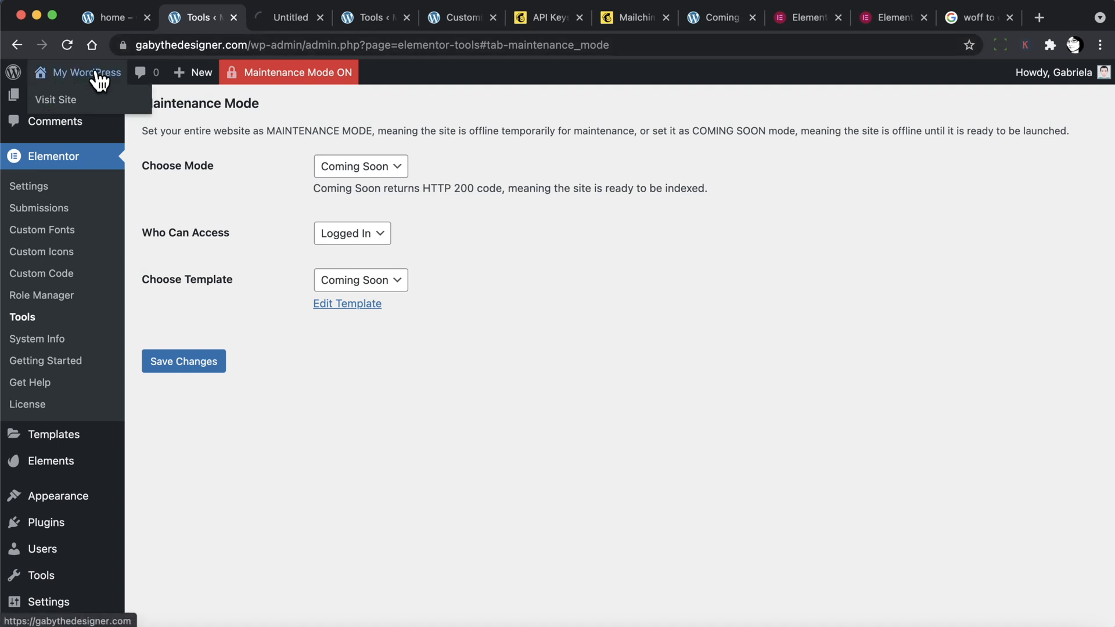
left_click(303, 19)
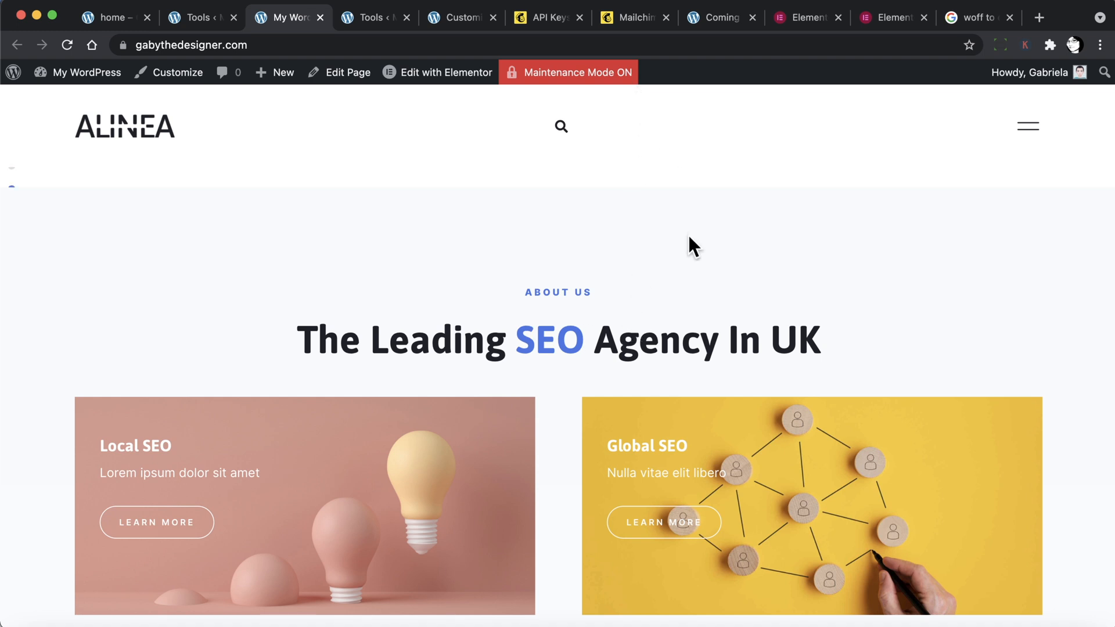
mouse_move(602, 80)
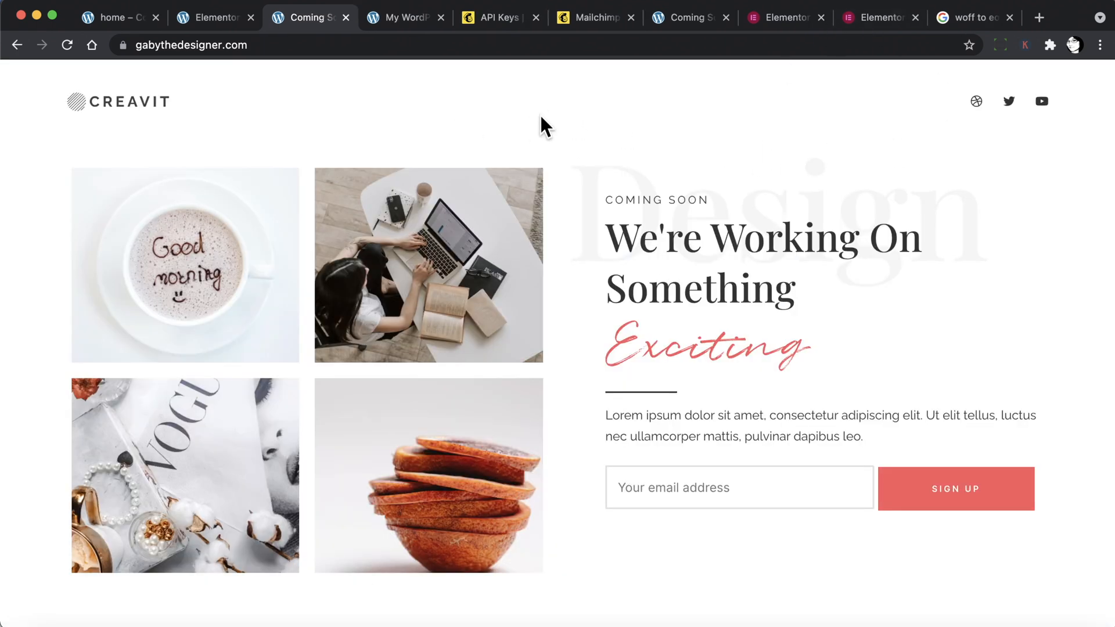
left_click(67, 45)
scroll(936, 212, "down", 2)
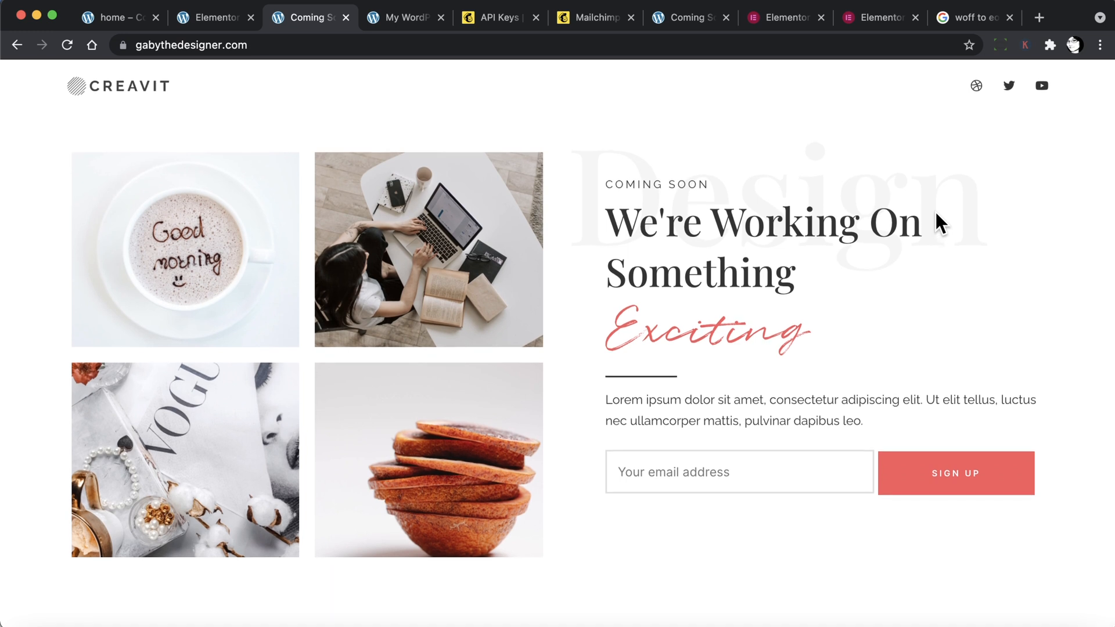
scroll(936, 212, "up", 1)
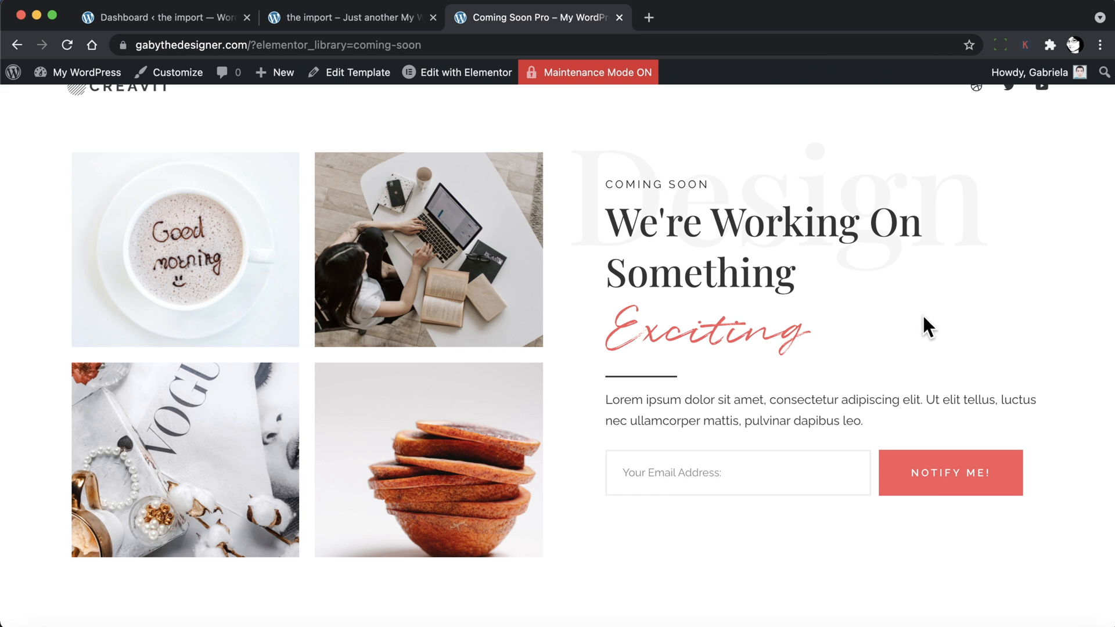
scroll(818, 232, "up", 2)
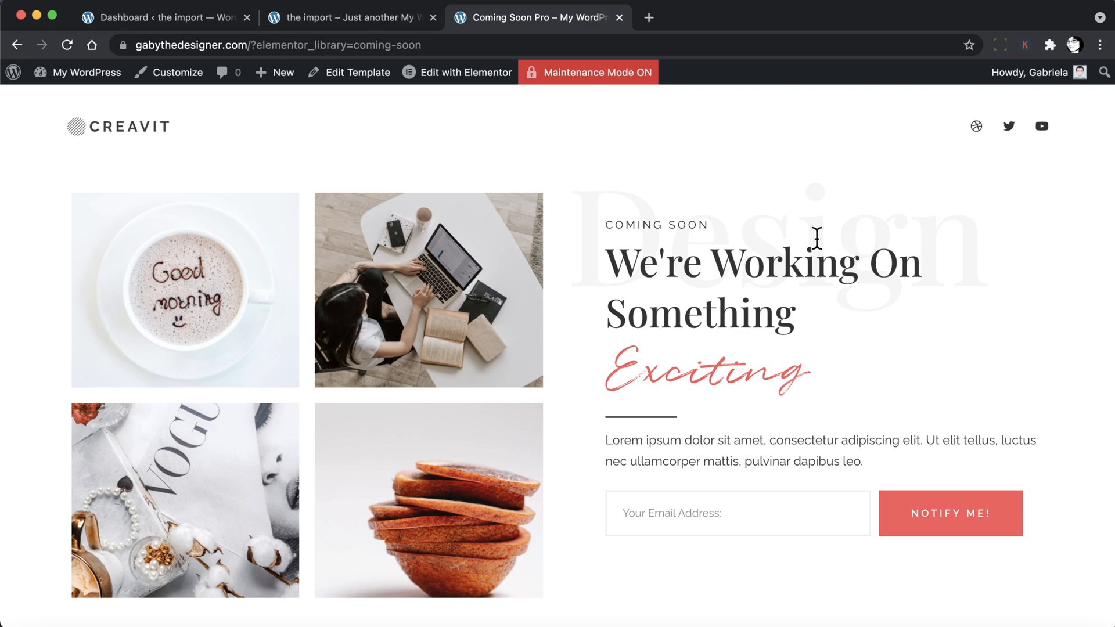
Switch to Finder and look at elementor-free-kit.json and elementor-pro-kit.json in the comingsoon-free-kit template folder.
key("super+Tab")
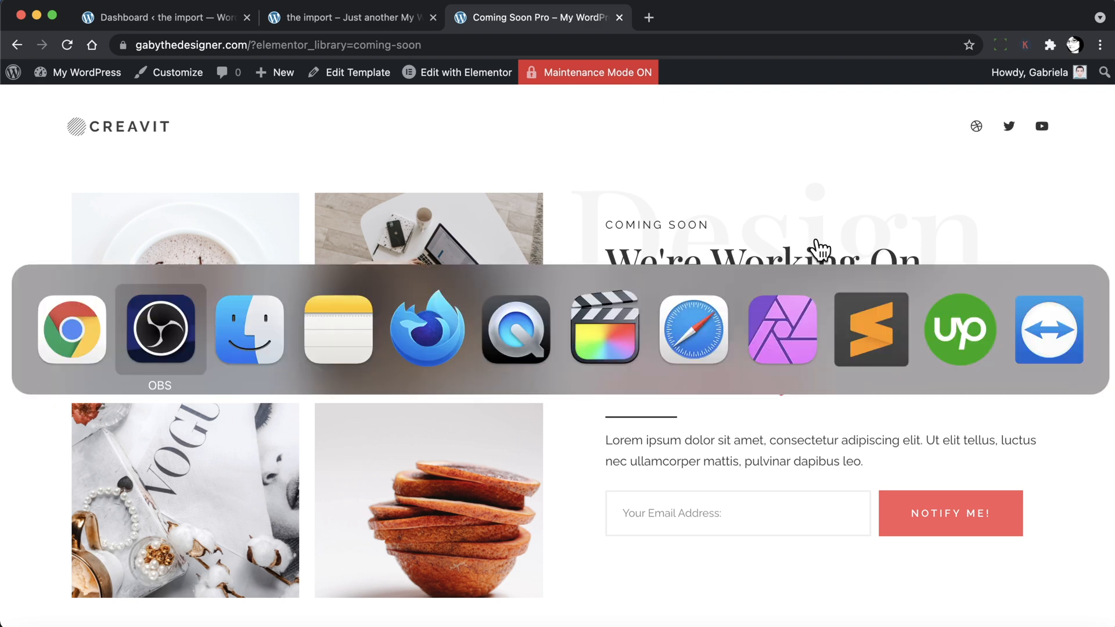
key("super+Tab")
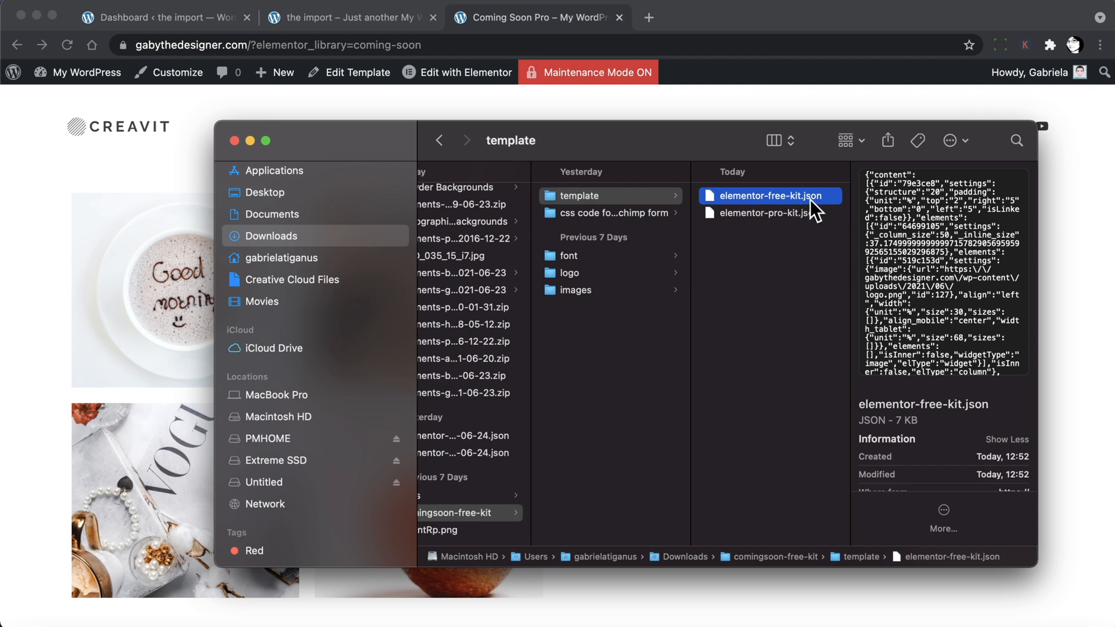
left_click(789, 214)
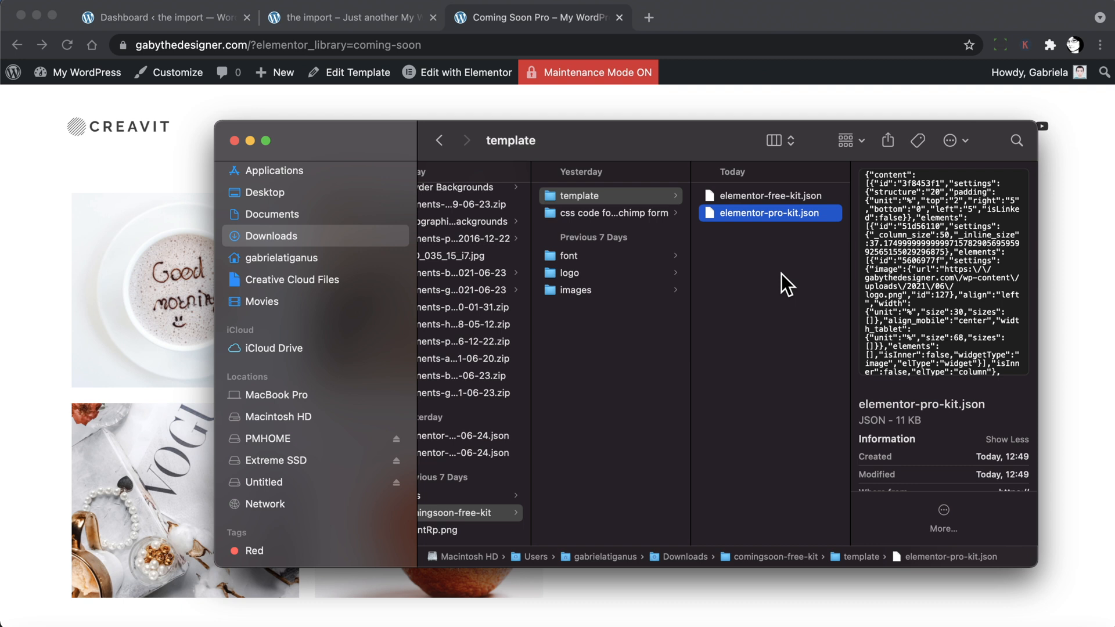
Return to the dashboard of the site named "the import" in Chrome and open its saved templates.
left_click(190, 24)
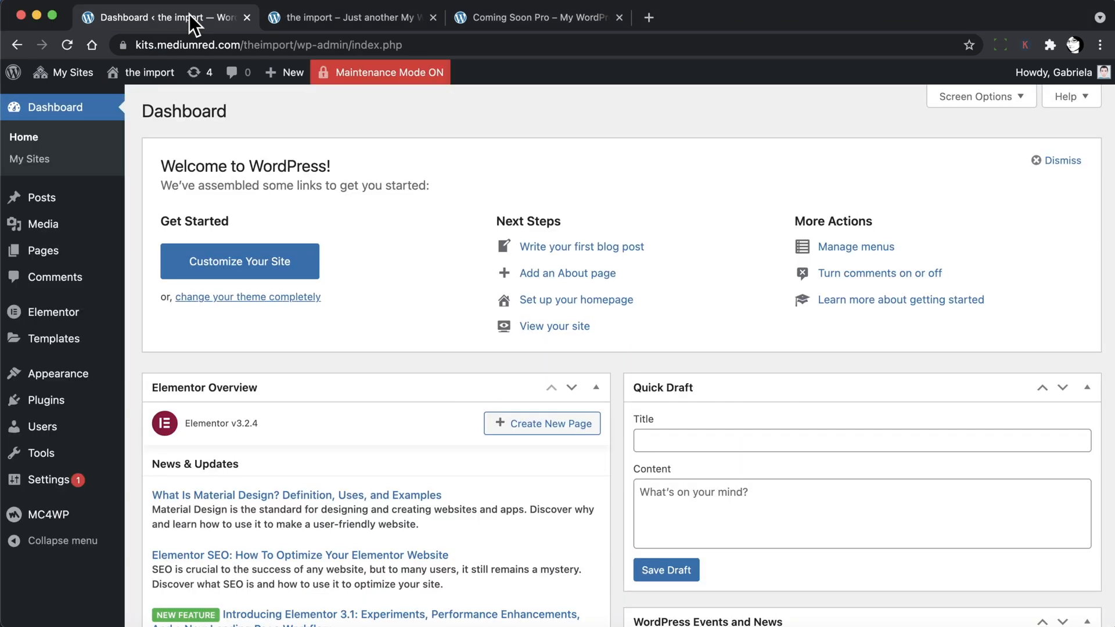
left_click(360, 18)
left_click(63, 44)
left_click(168, 11)
left_click(69, 344)
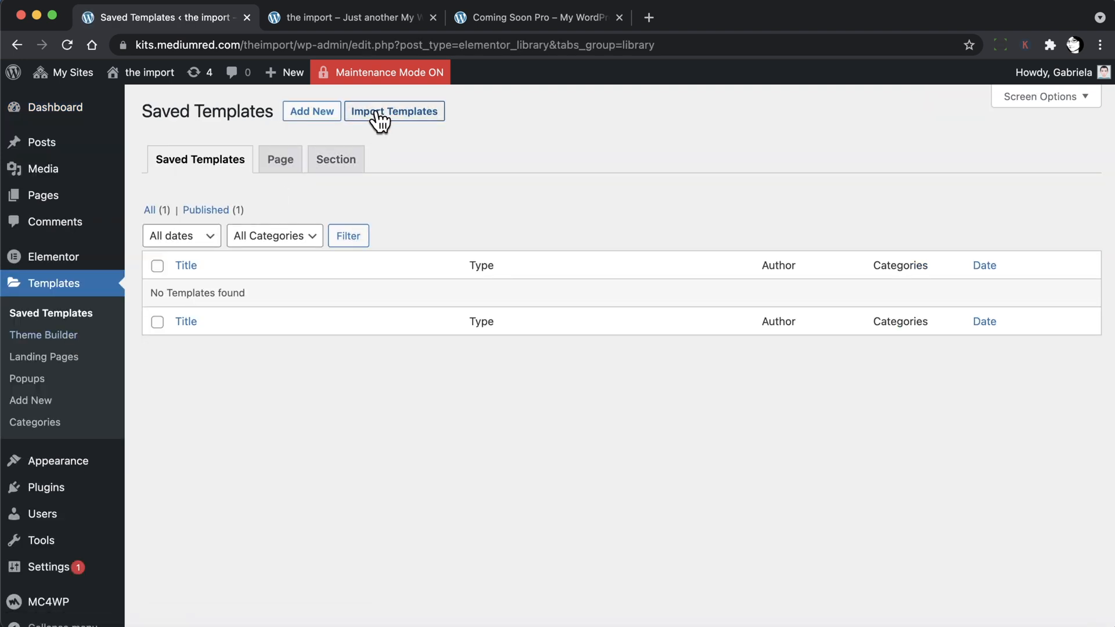
Import elementor-free-kit.json into the template library.
left_click(381, 116)
left_click(511, 238)
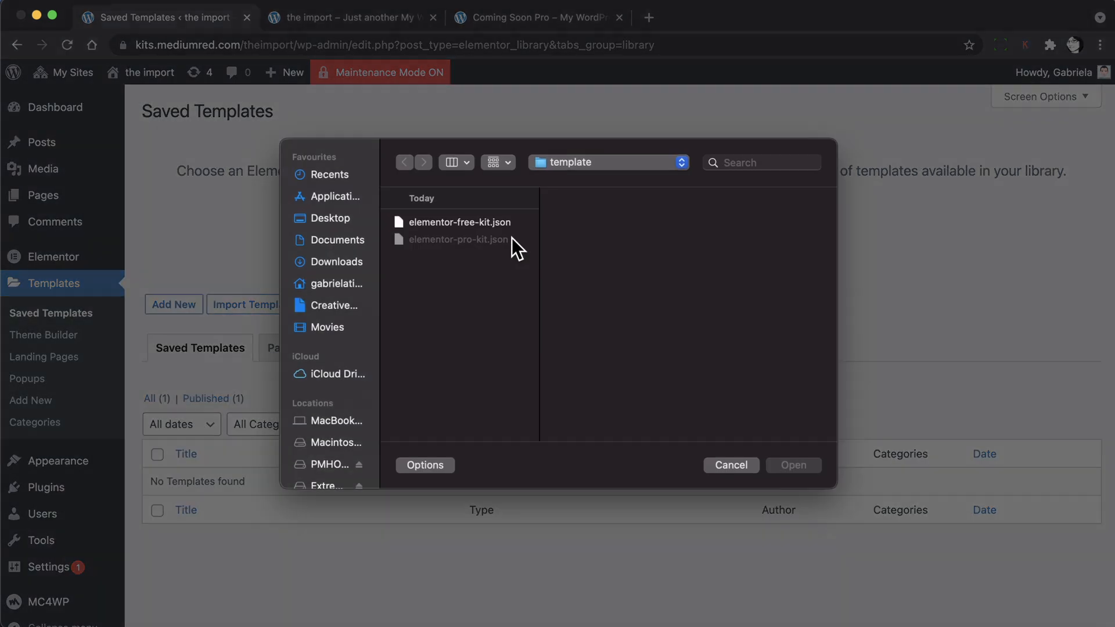
left_click(441, 222)
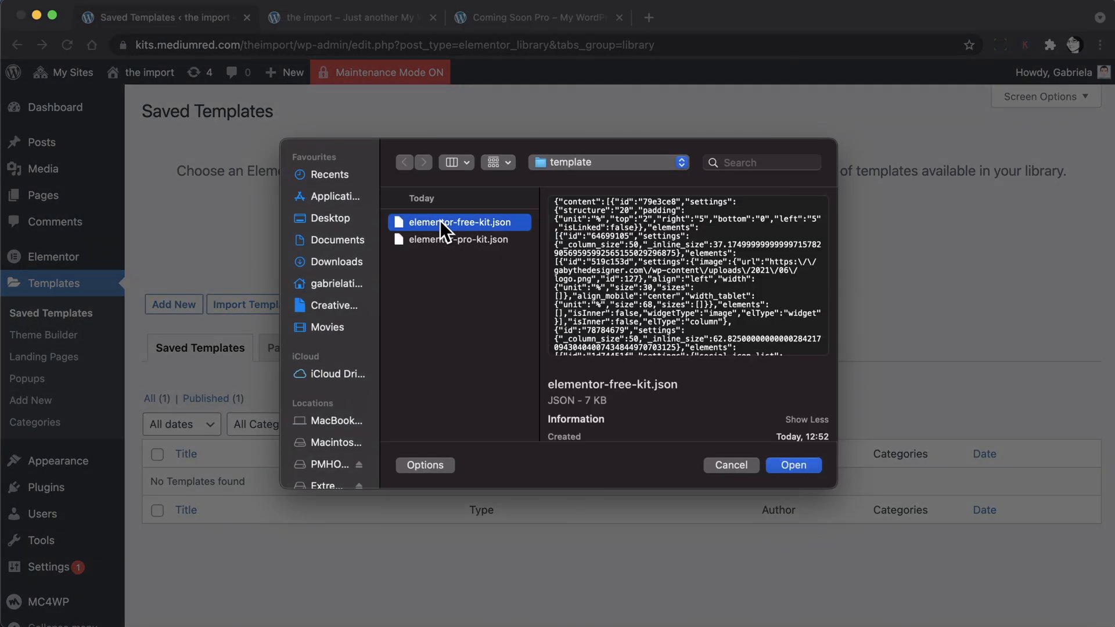
left_click(792, 466)
left_click(744, 236)
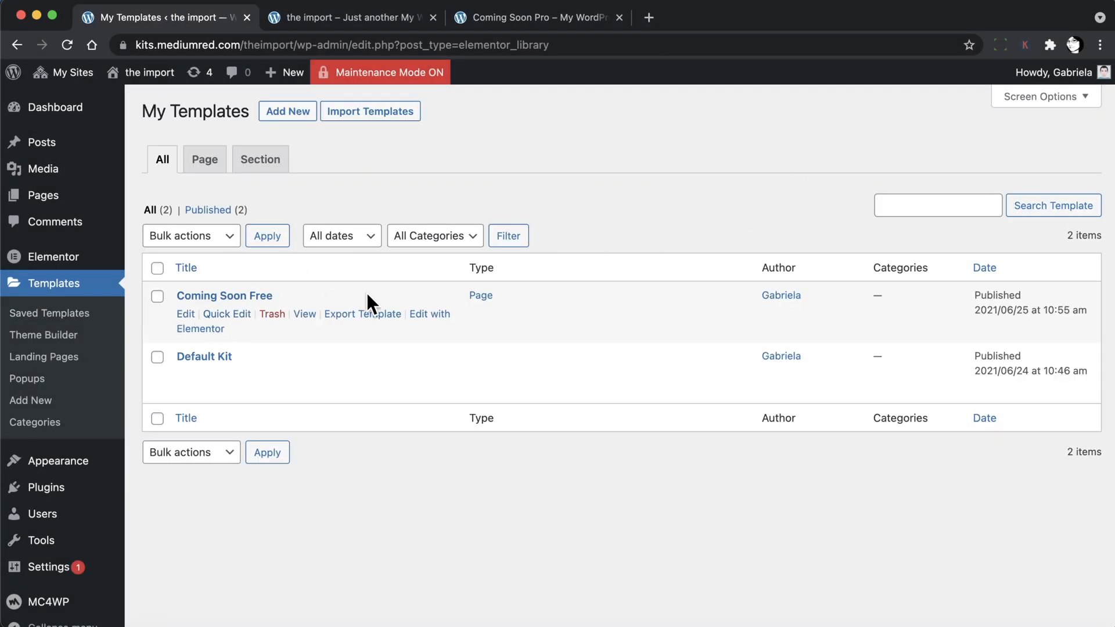
Open the Coming Soon Free template in the Elementor editor and review its whole layout down to the sign-up form.
mouse_move(179, 298)
left_click(430, 318)
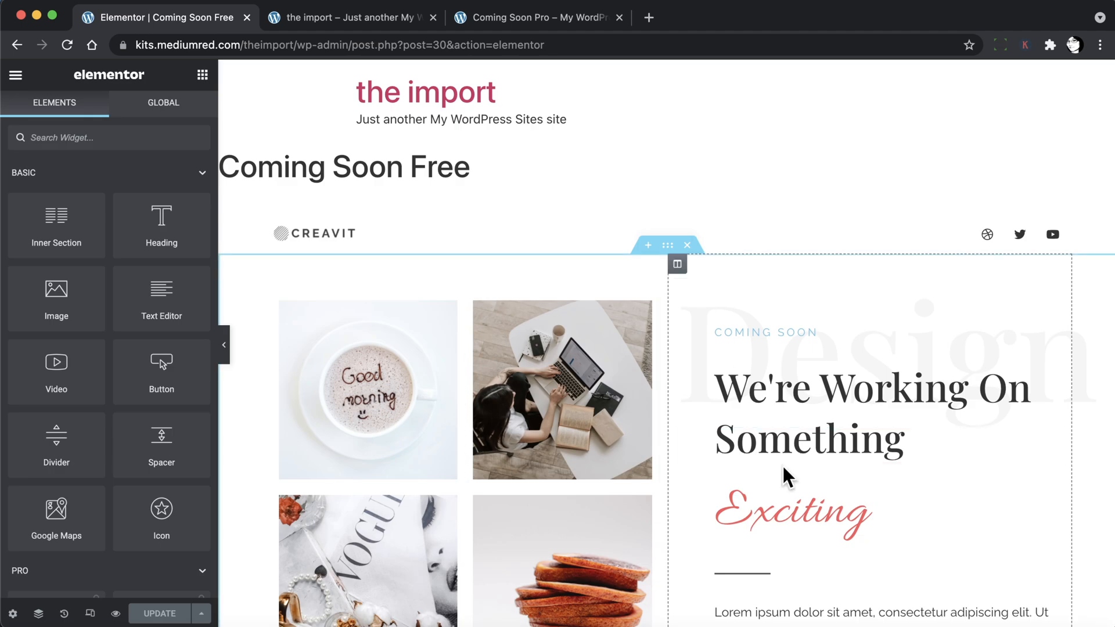
scroll(783, 466, "down", 6)
scroll(783, 466, "up", 5)
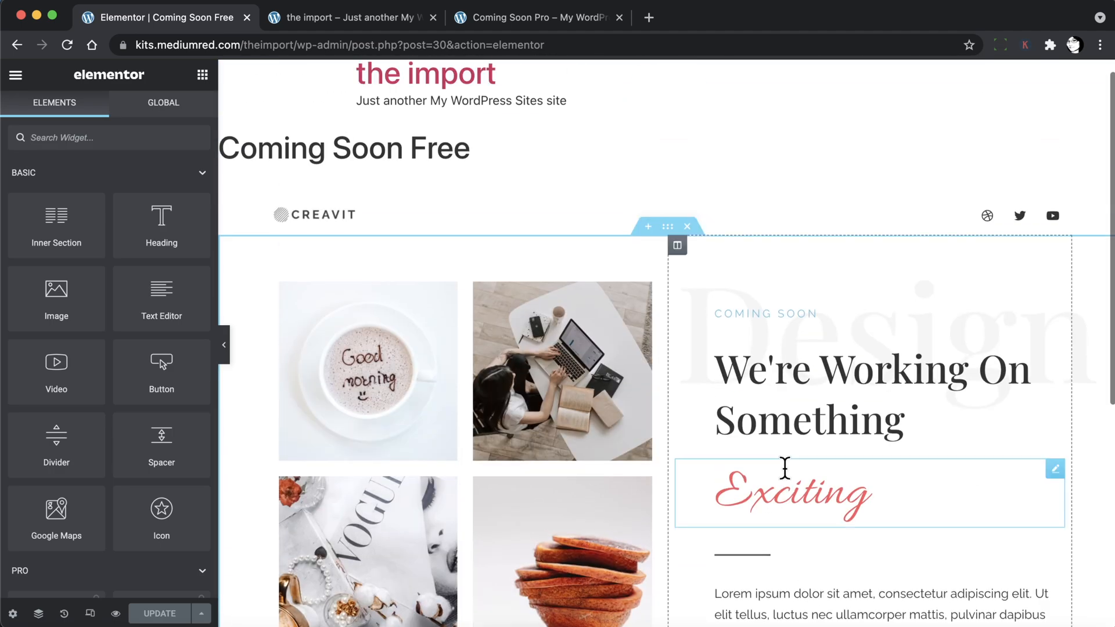
scroll(784, 468, "down", 3)
scroll(786, 467, "up", 3)
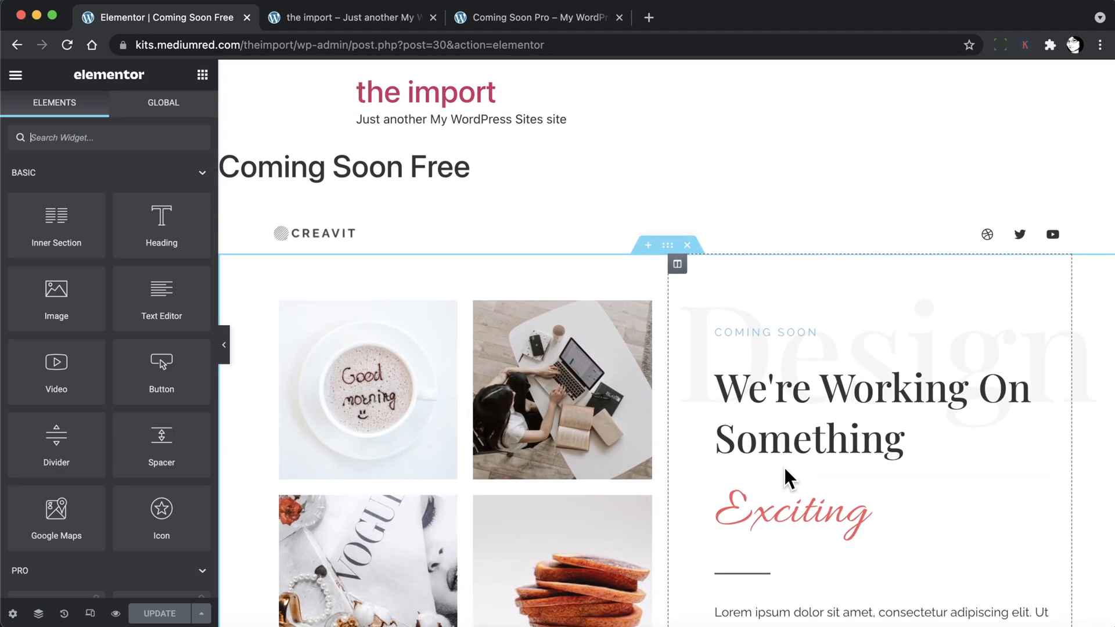
scroll(785, 471, "down", 1)
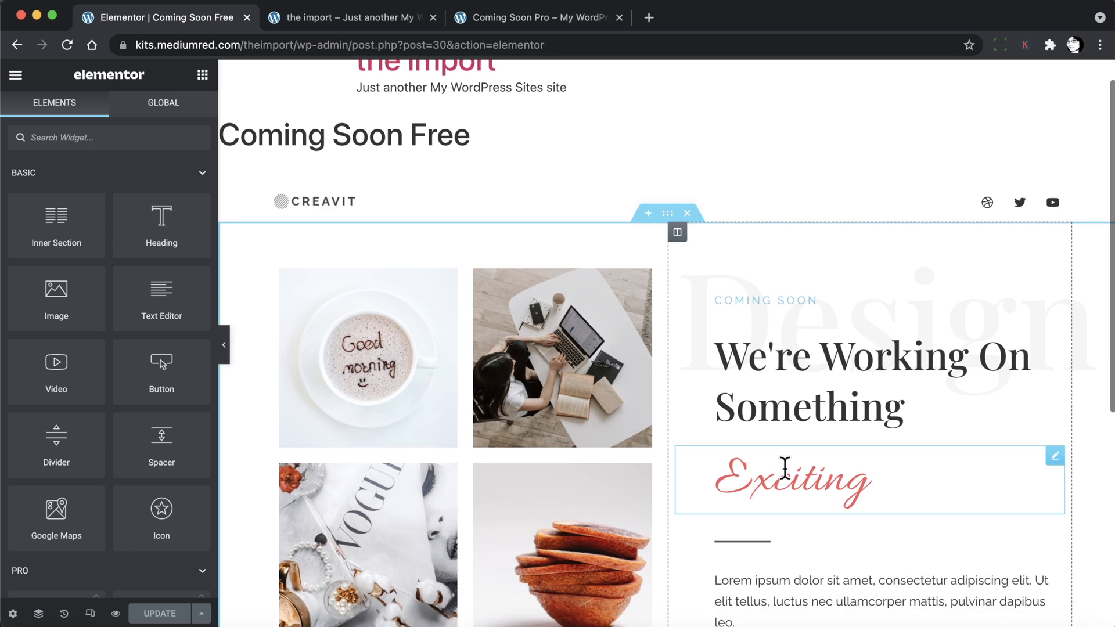
scroll(786, 465, "up", 1)
scroll(600, 194, "down", 10)
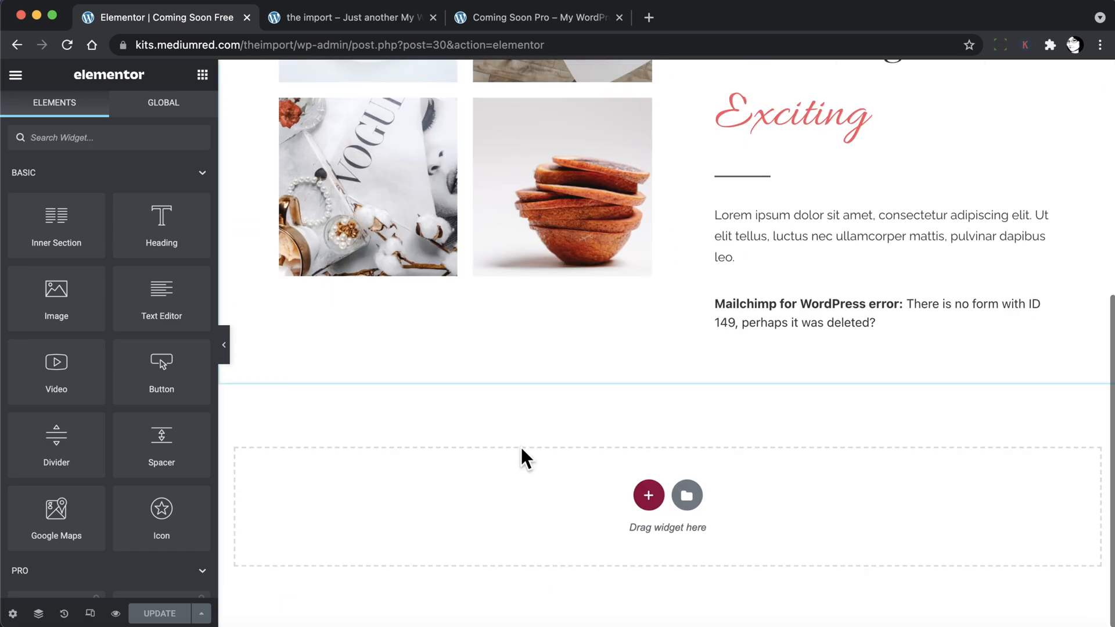
scroll(623, 495, "up", 10)
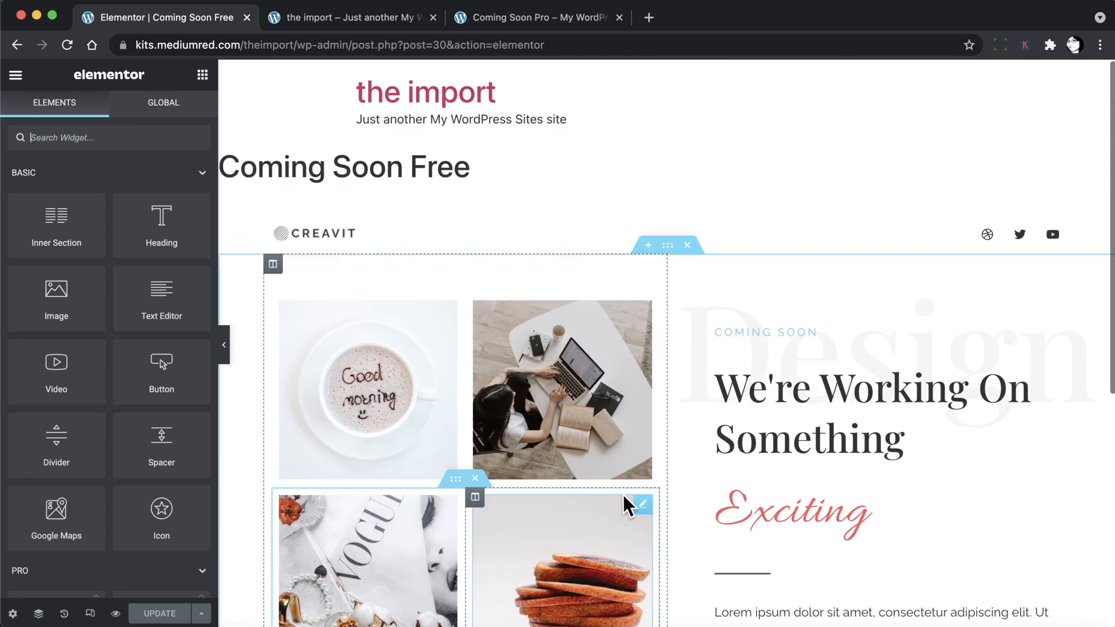
Set the template's page layout to Elementor Canvas, update it, and check the Exciting heading and the sign-up form area.
left_click(21, 611)
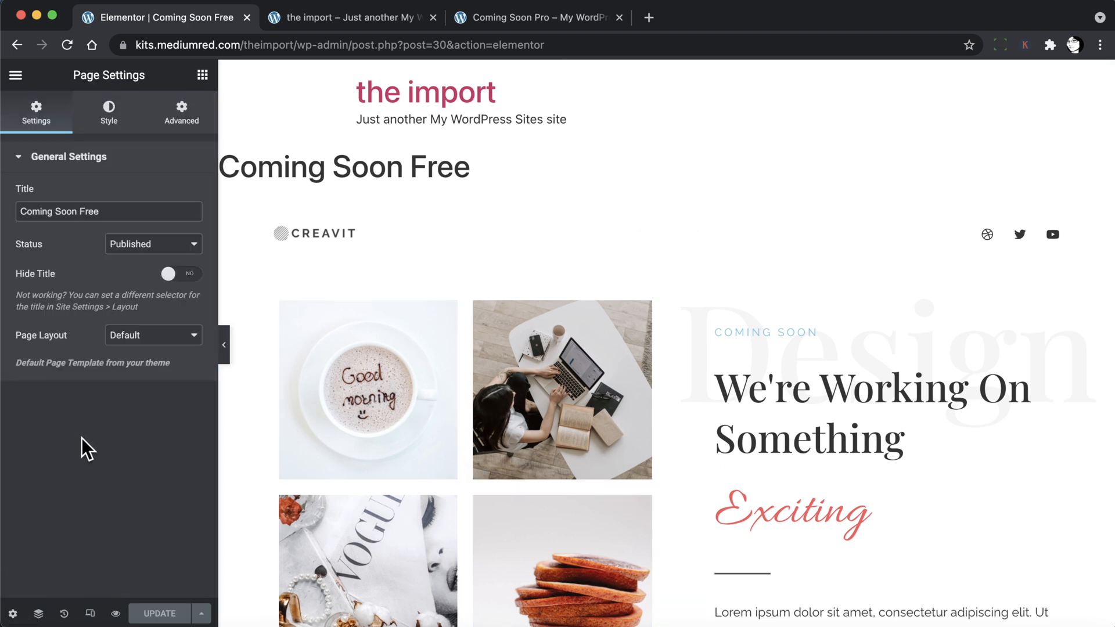
left_click(144, 335)
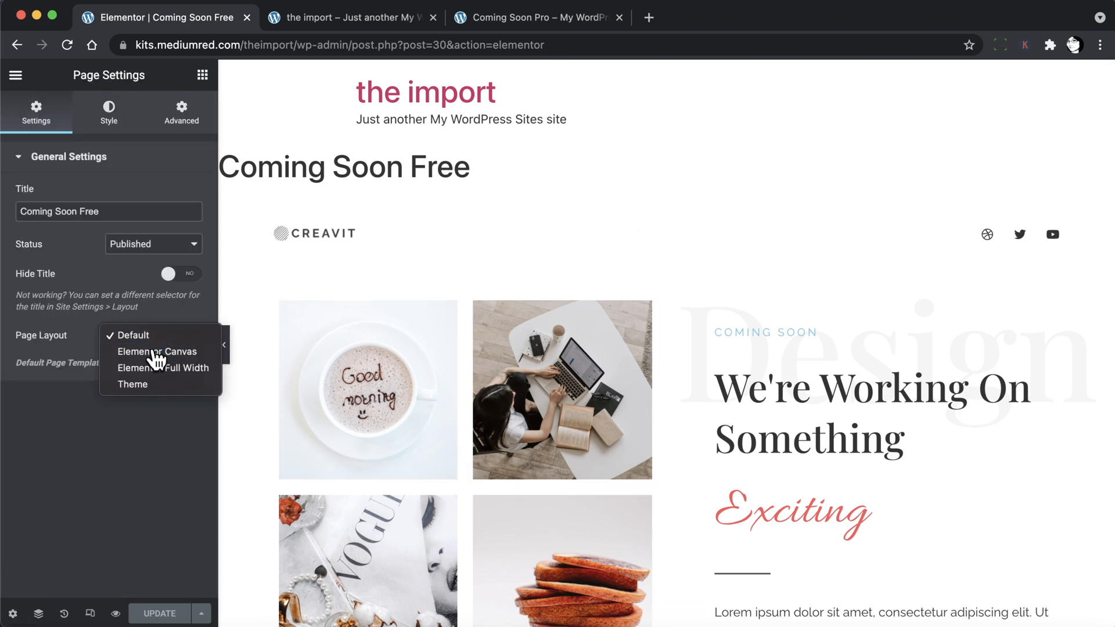
left_click(153, 352)
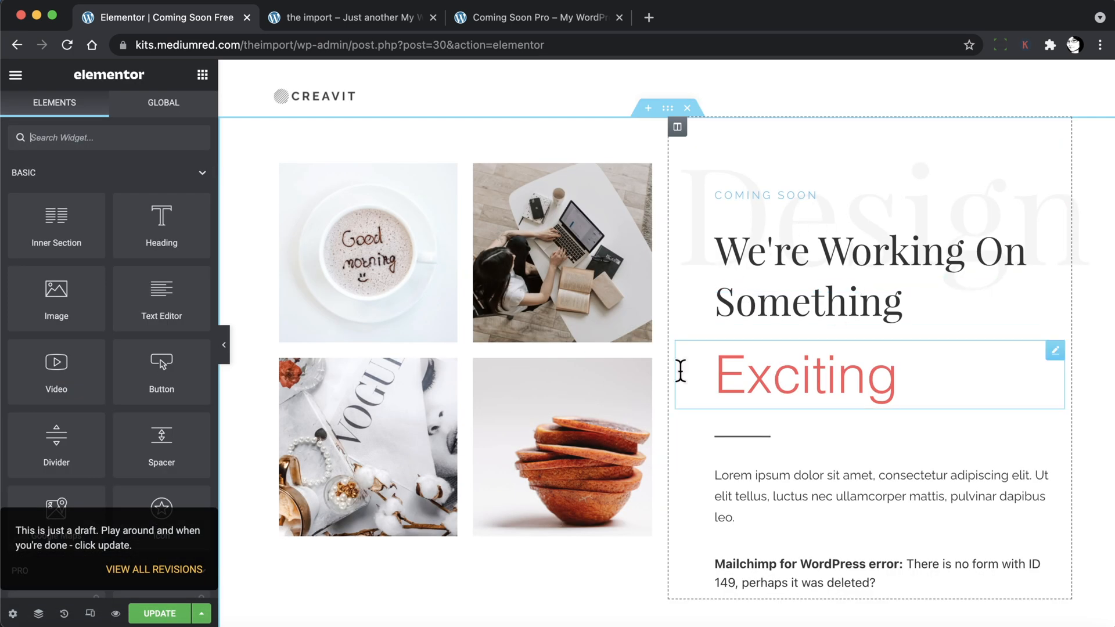
left_click(160, 614)
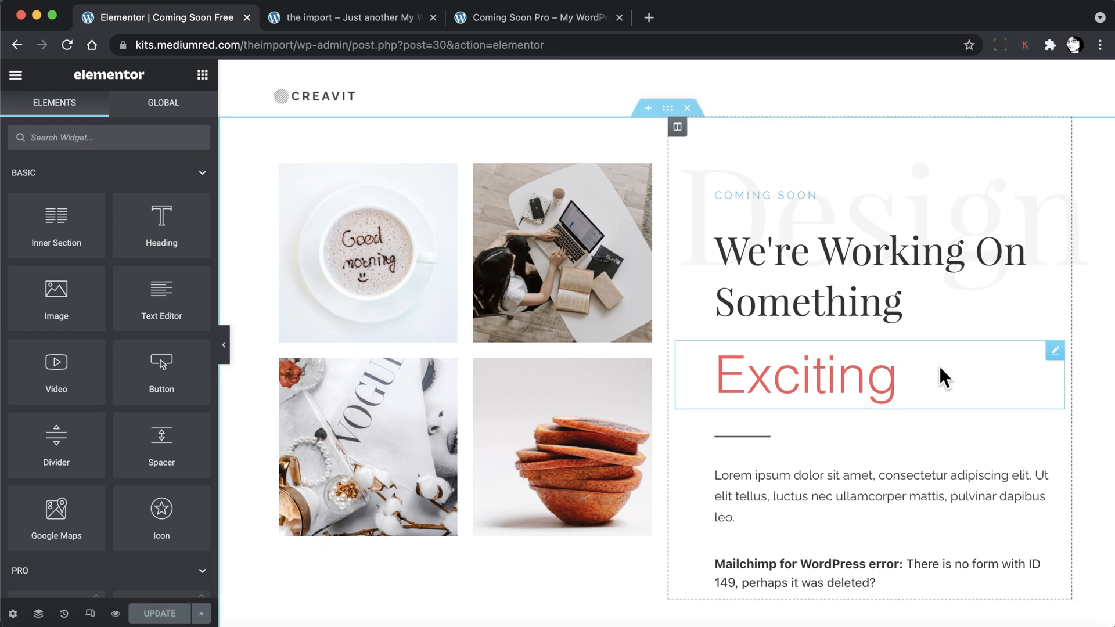
scroll(717, 461, "down", 1)
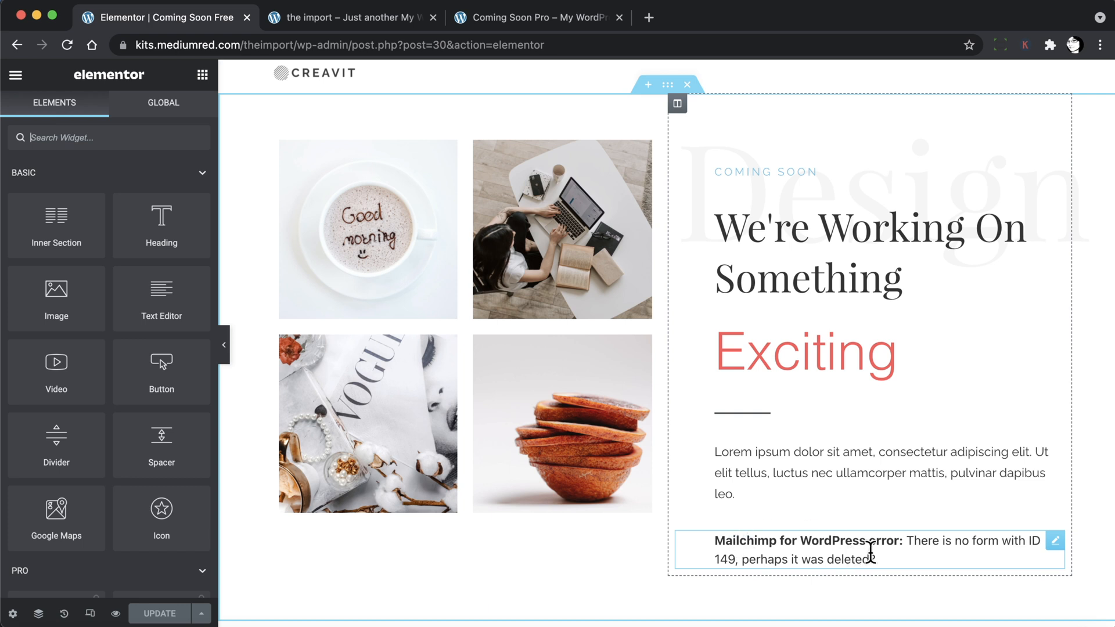
scroll(858, 392, "up", 1)
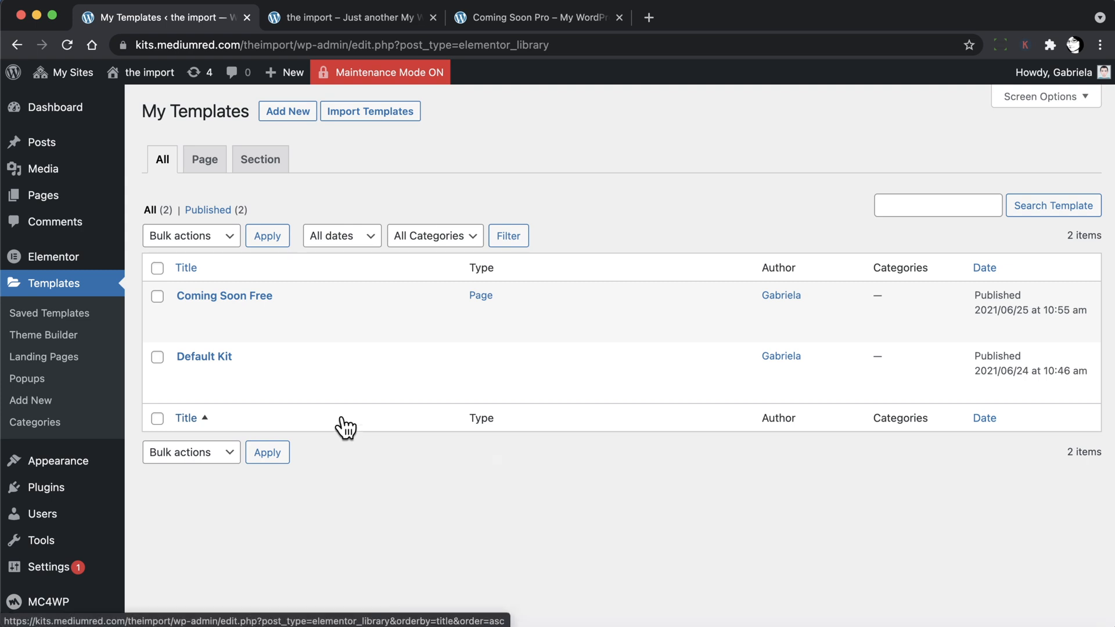
Activate the Elementor Pro plugin.
left_click(57, 498)
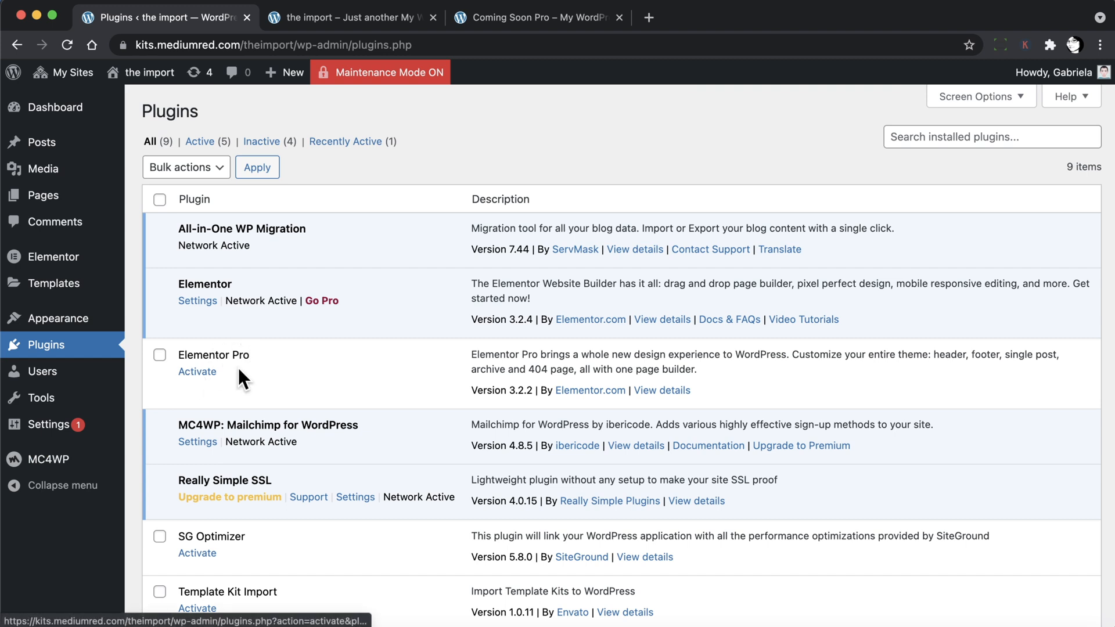
left_click(206, 375)
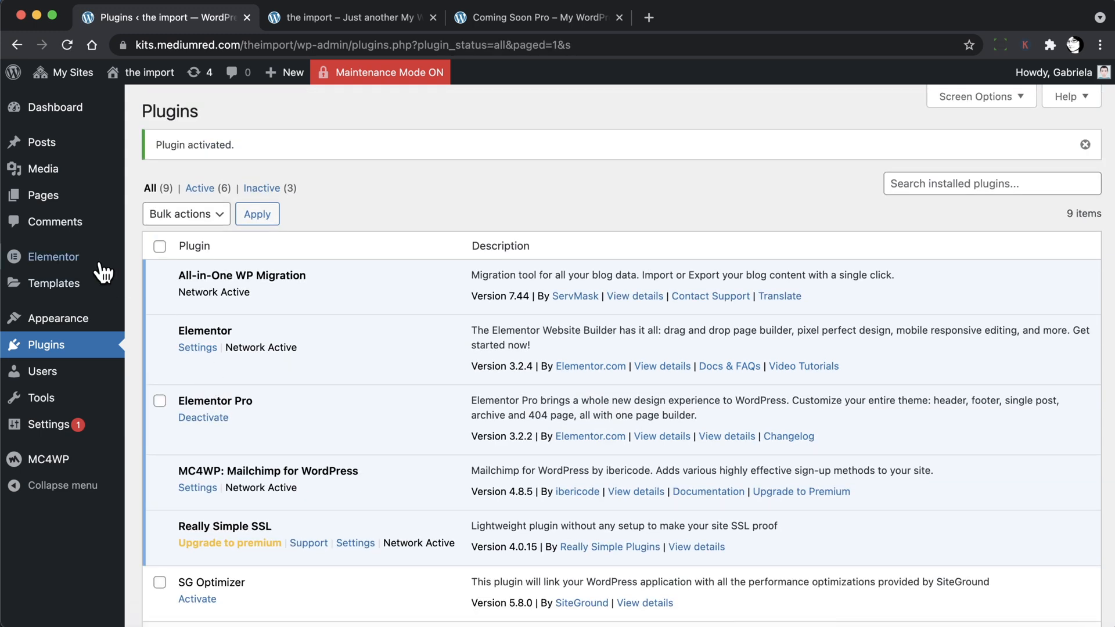
Import elementor-pro-kit.json into the template library.
left_click(55, 284)
left_click(408, 110)
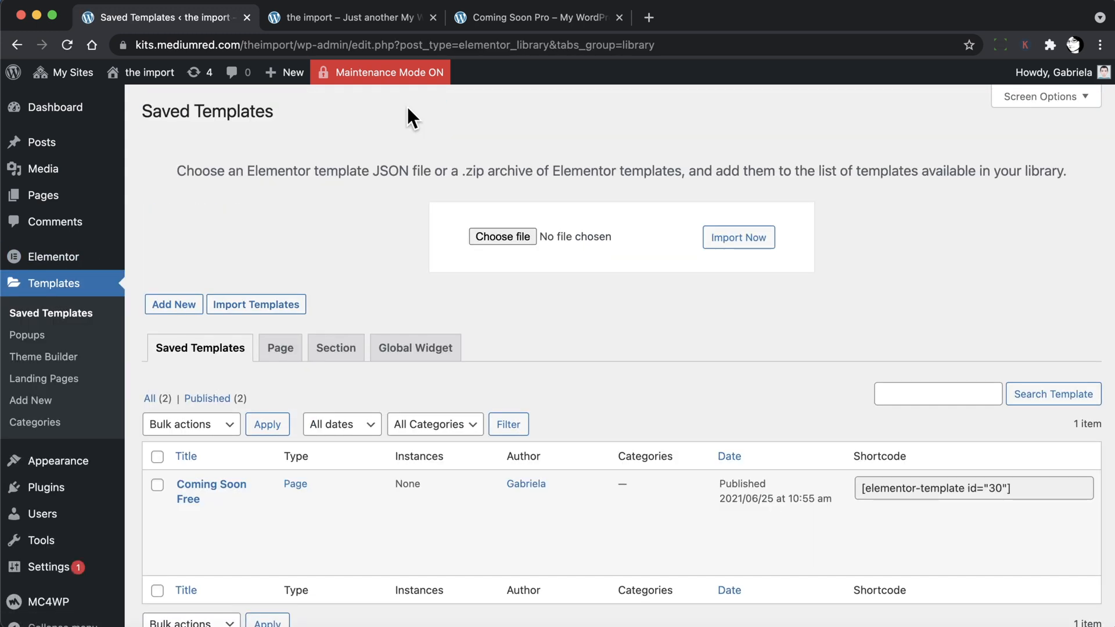
left_click(510, 239)
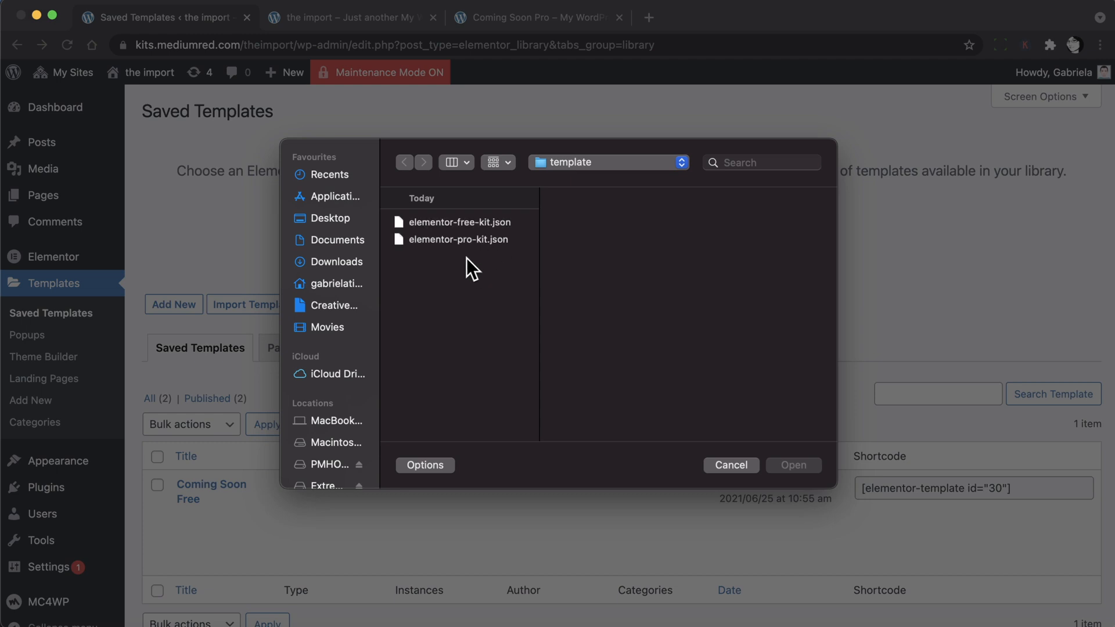
left_click(459, 240)
double_click(459, 240)
left_click(740, 239)
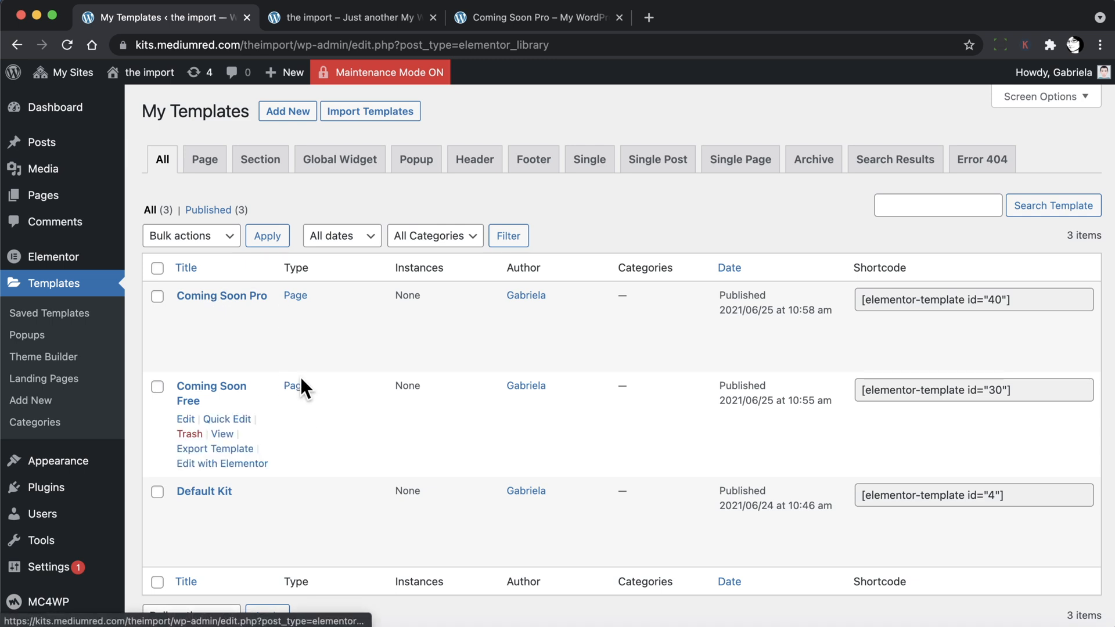
Open the Coming Soon Pro template in the Elementor editor and review its layout down to the email sign-up form.
left_click(251, 362)
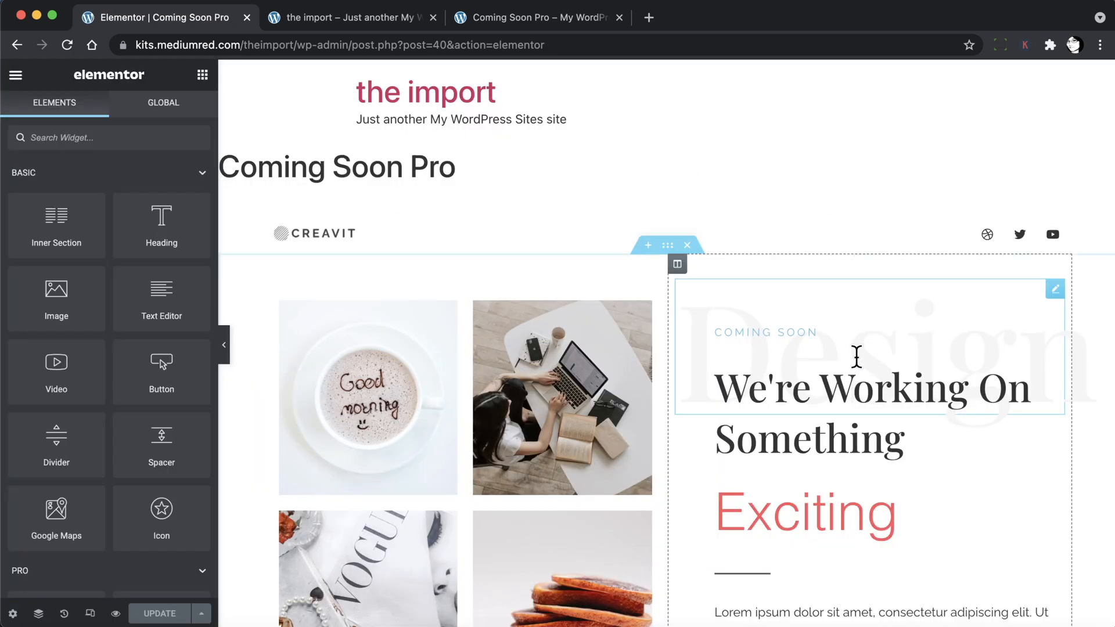
scroll(856, 354, "down", 5)
scroll(856, 355, "up", 3)
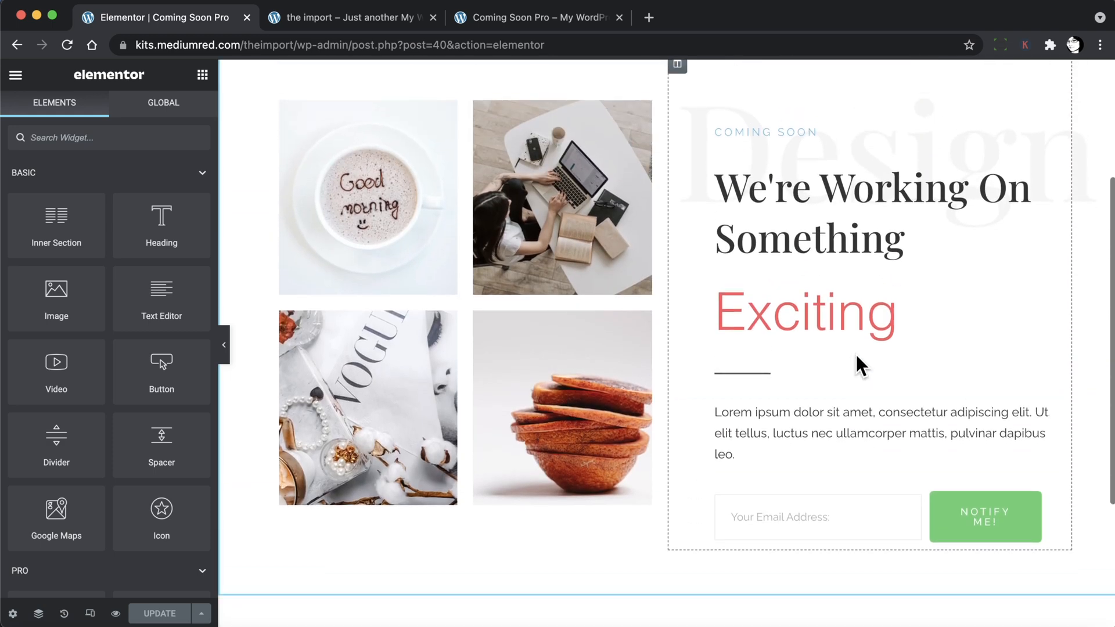
scroll(857, 354, "up", 3)
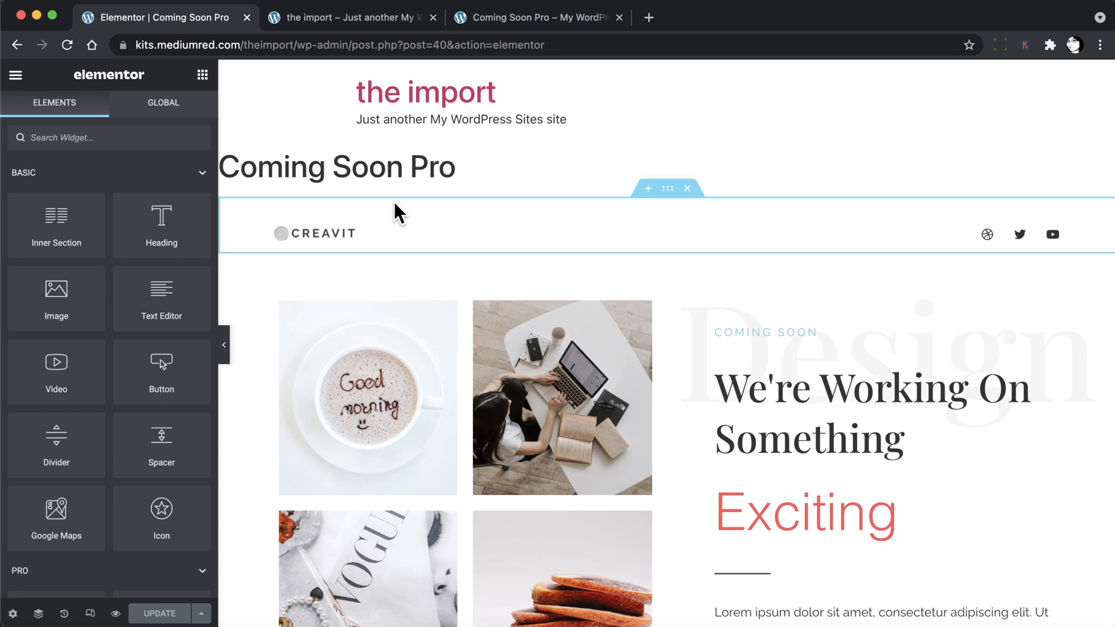
Set the Coming Soon Pro template's page layout to Elementor Canvas and check the reloaded page.
left_click(13, 614)
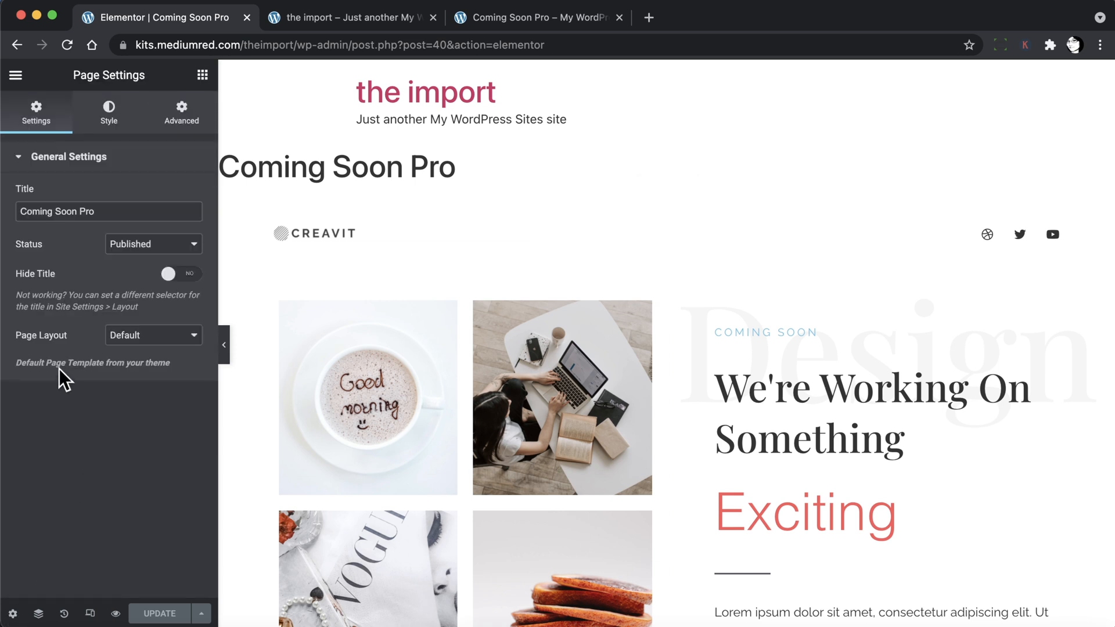
left_click(150, 340)
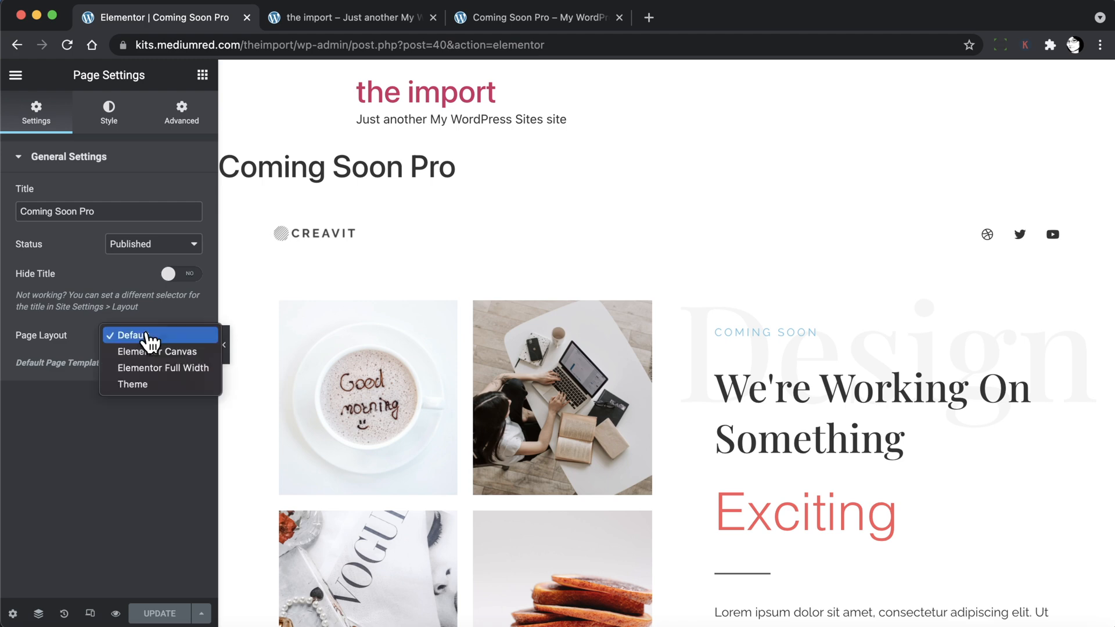
left_click(177, 352)
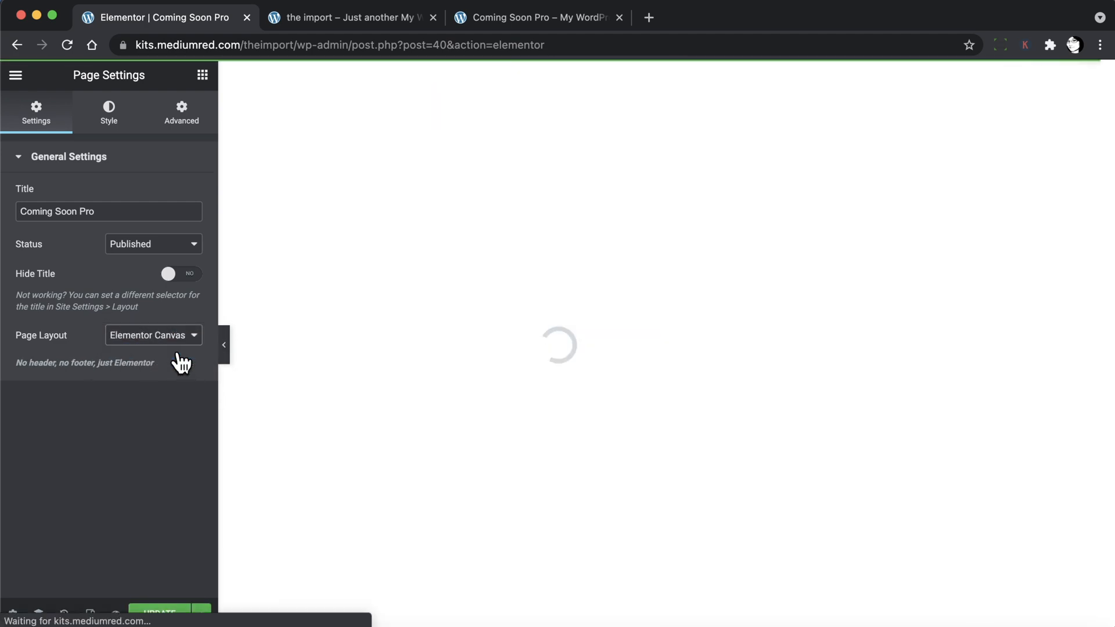
scroll(915, 421, "down", 2)
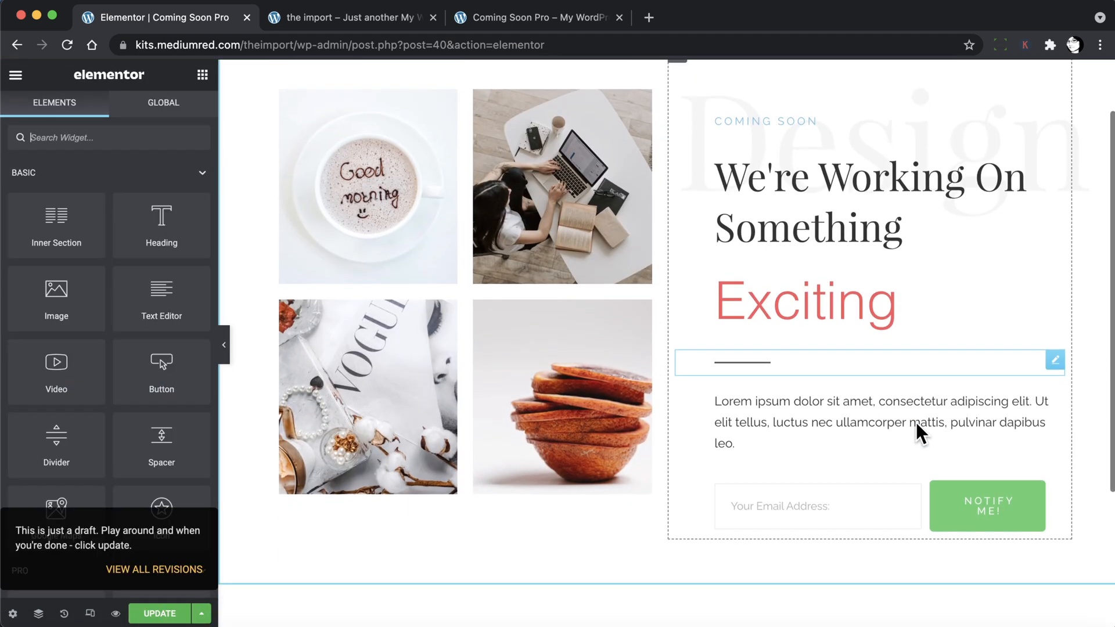
scroll(915, 423, "up", 2)
Inspect the typography settings of the Exciting heading and compare it with the rest of the page.
left_click(764, 366)
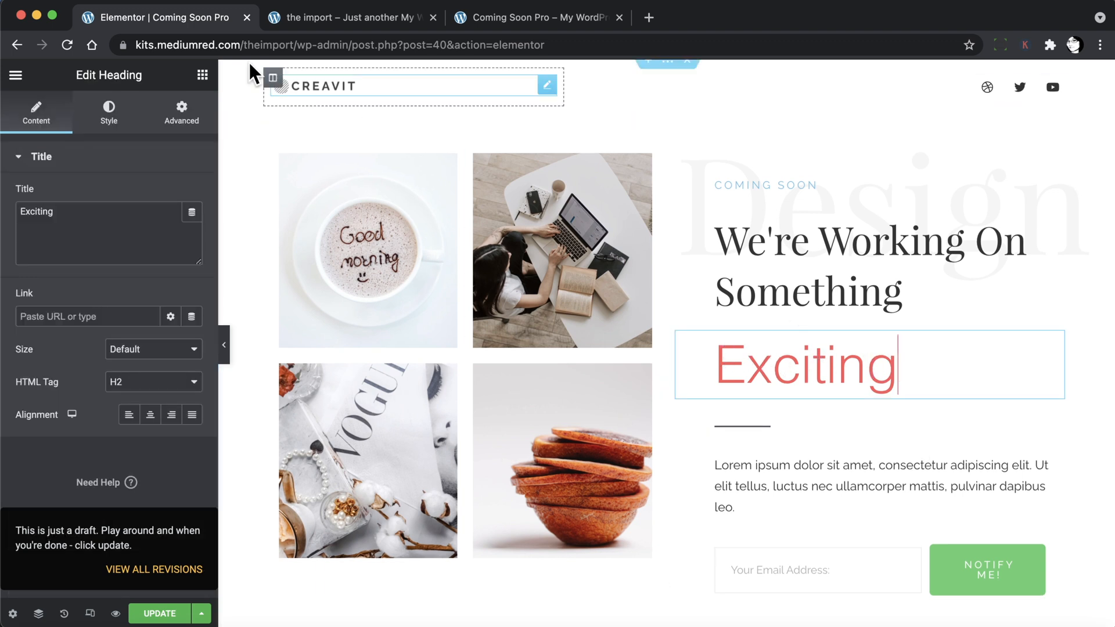
left_click(110, 114)
left_click(191, 227)
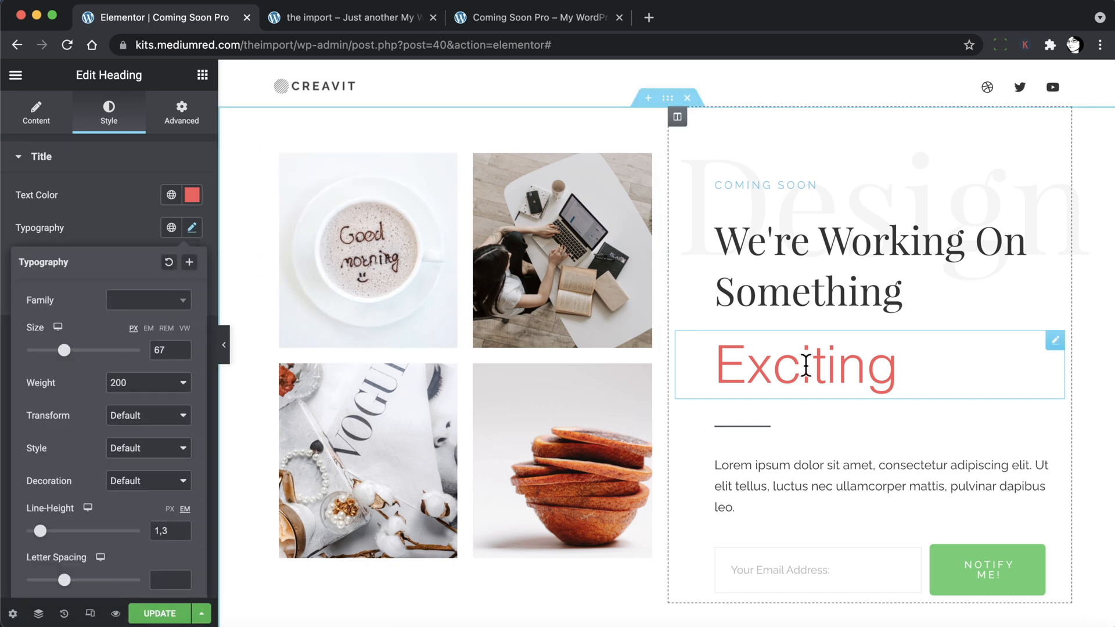
left_click(803, 367)
scroll(814, 285, "down", 3)
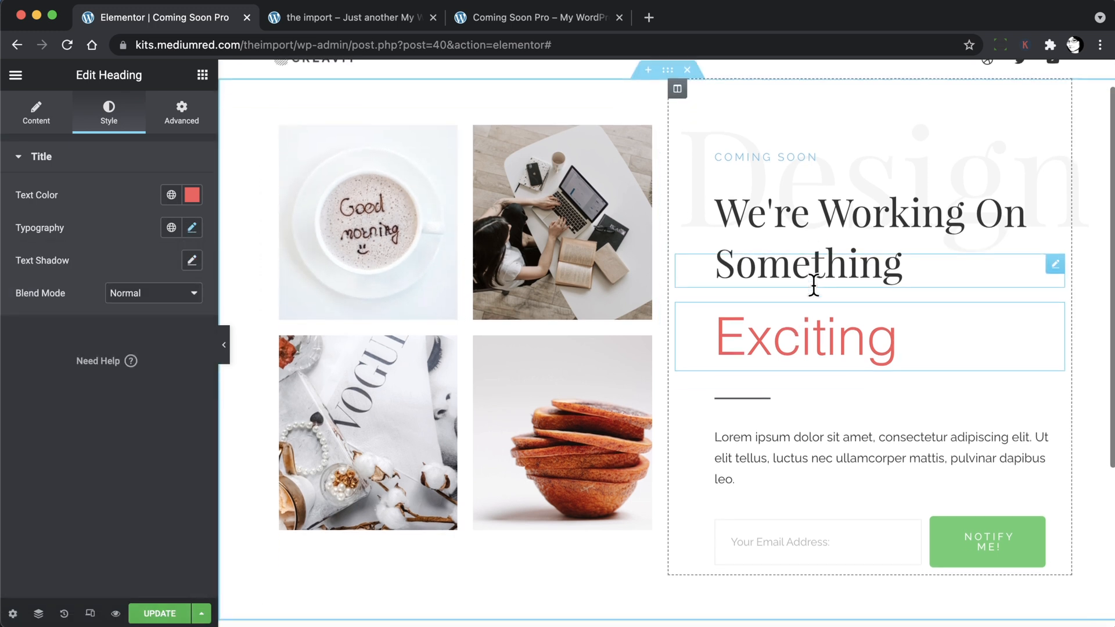
scroll(813, 284, "up", 3)
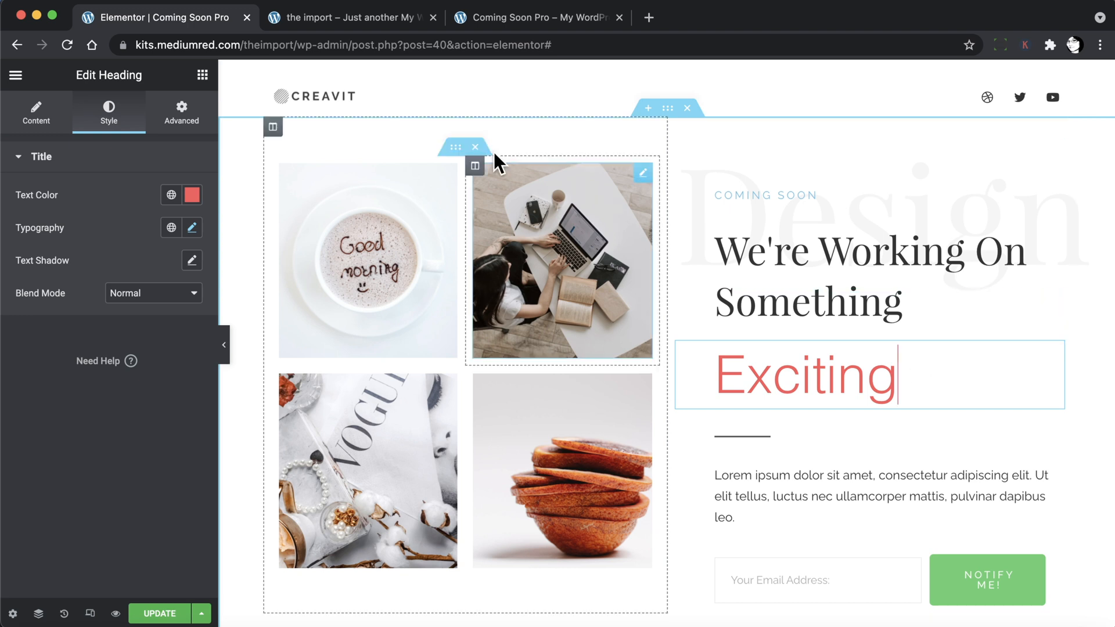
Search the font families for "que" in the Exciting heading's typography settings and close the list without choosing a font.
left_click(194, 228)
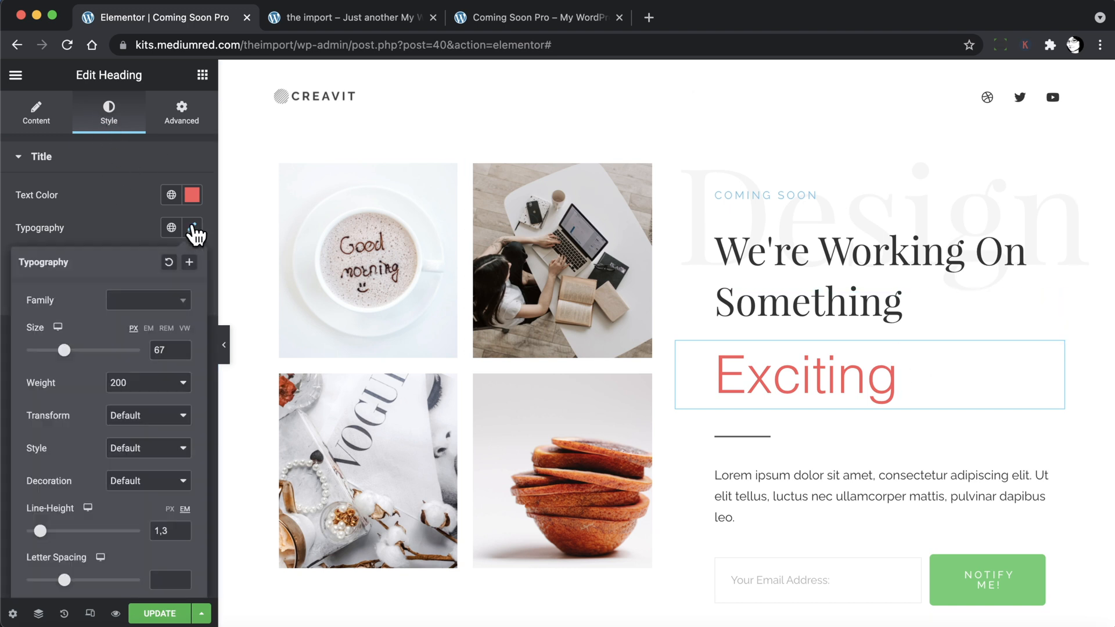
left_click(184, 302)
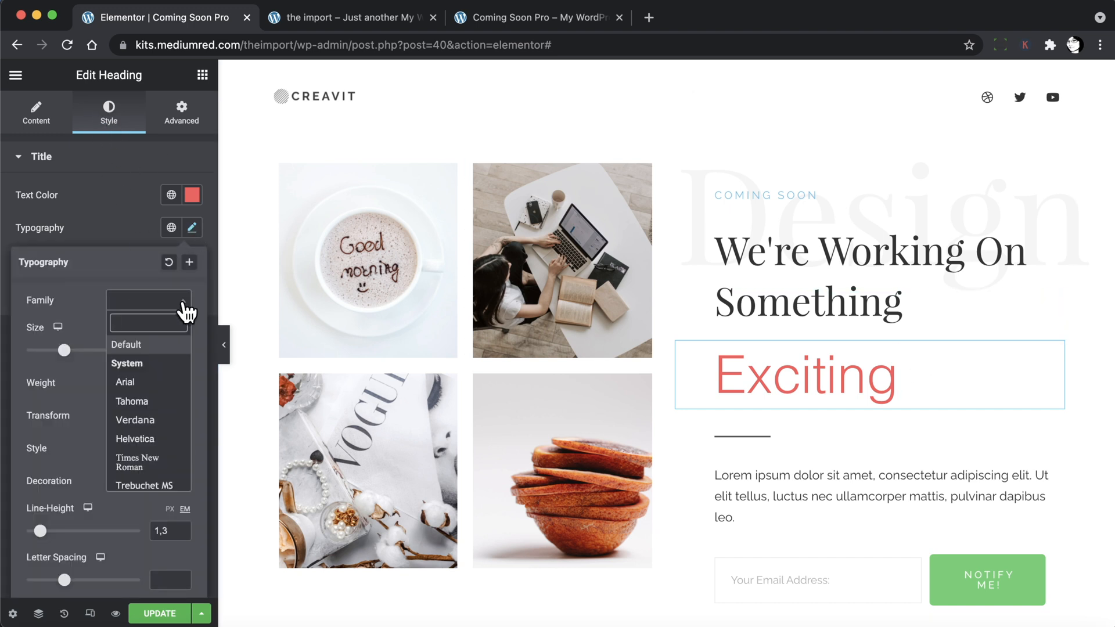
type("que")
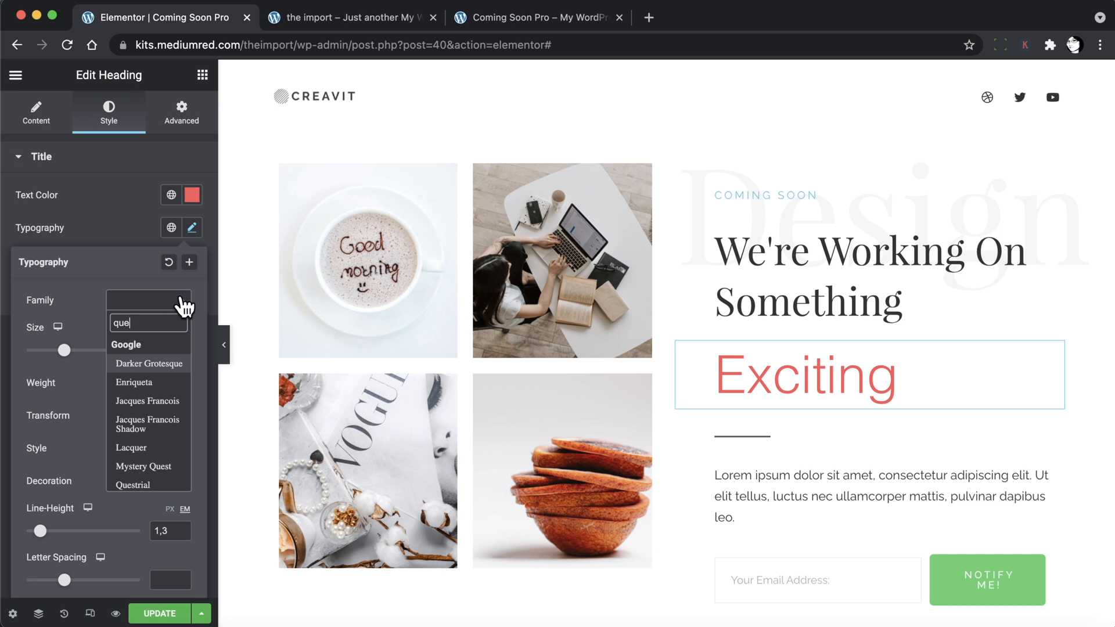
left_click(182, 302)
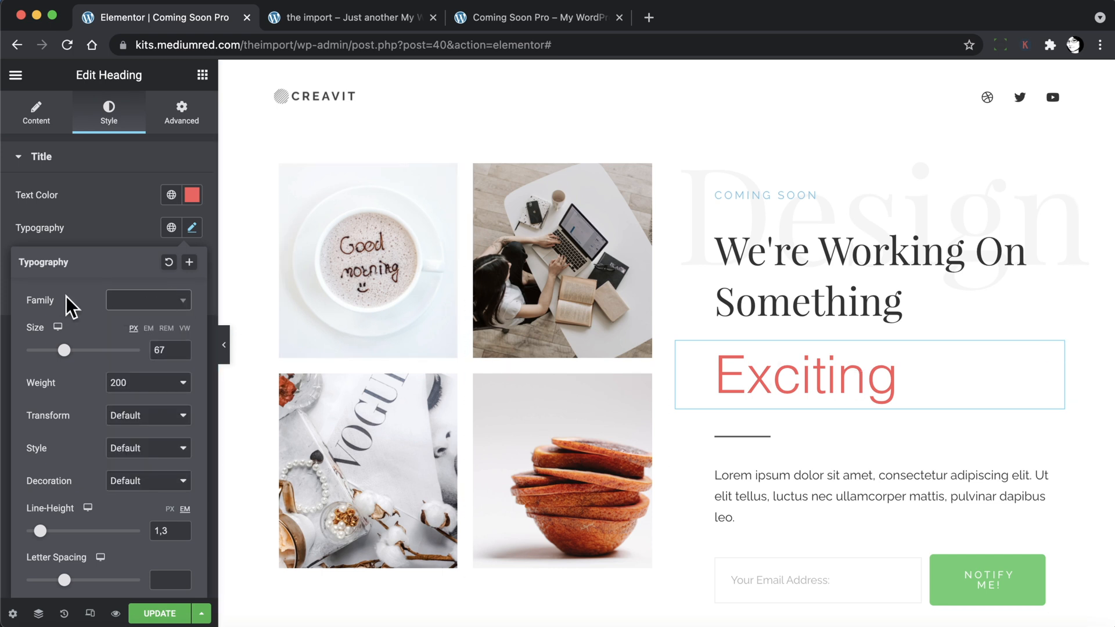